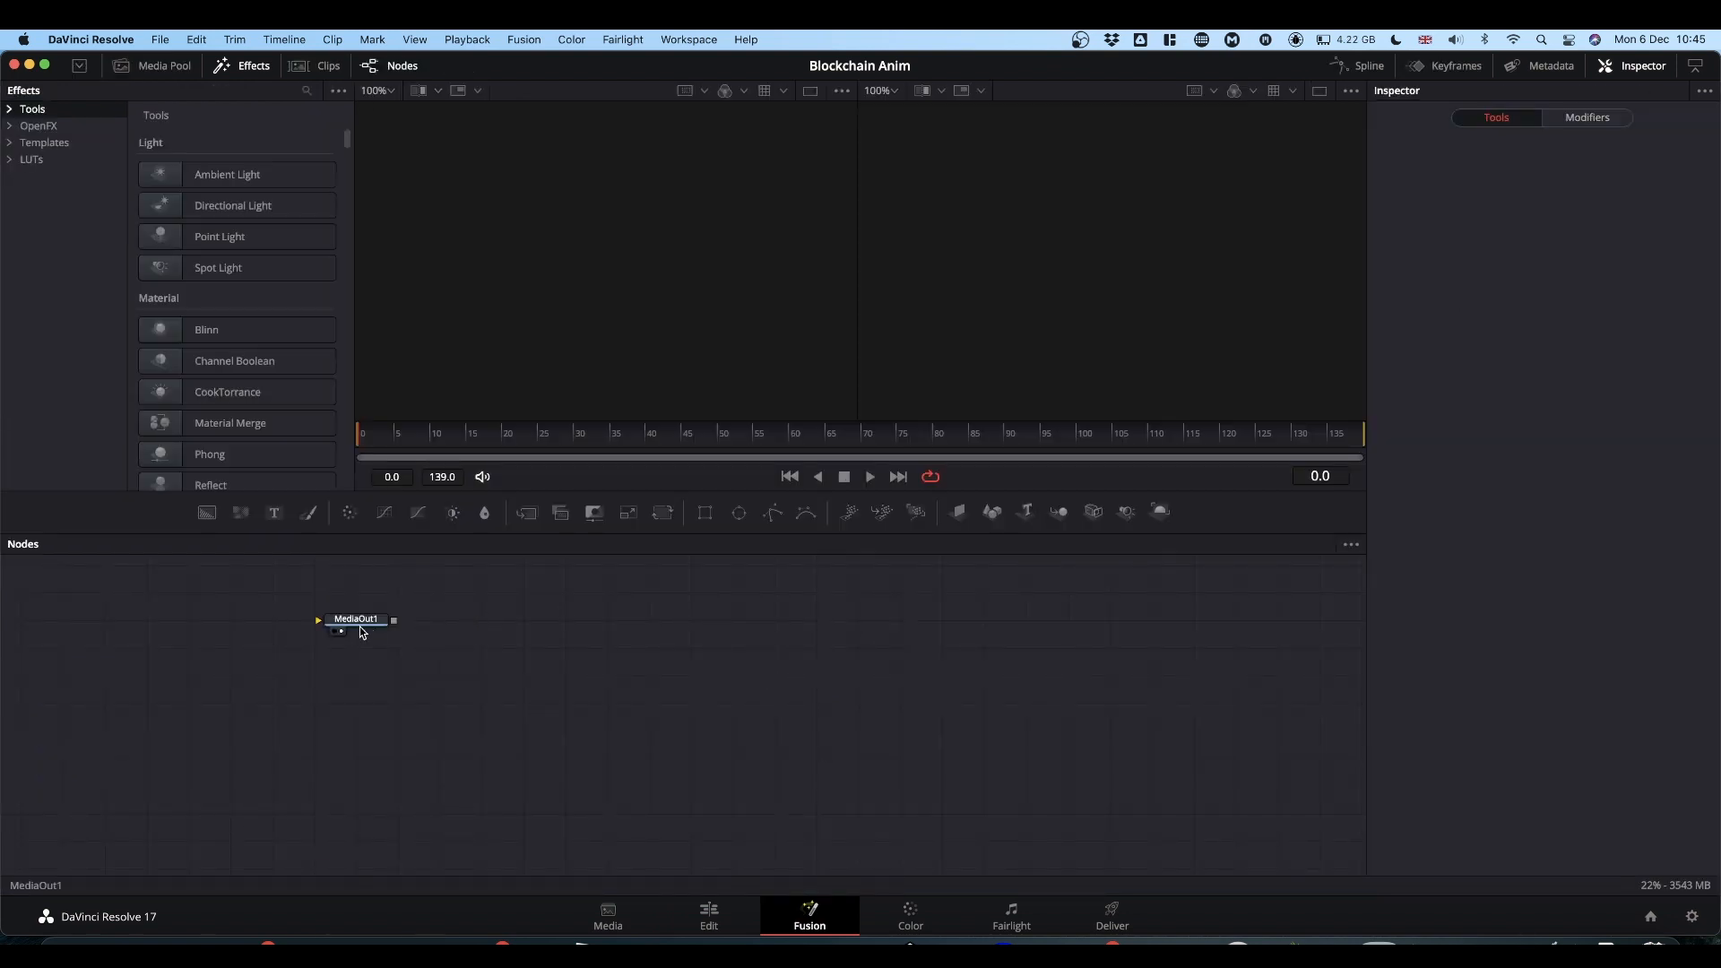
Bring the Blockchain clip into the node graph as a media input and move MediaOut1 to the far end of the graph.
{"action": "left_click_drag", "start_coordinate": [362, 633], "coordinate": [1180, 751]}
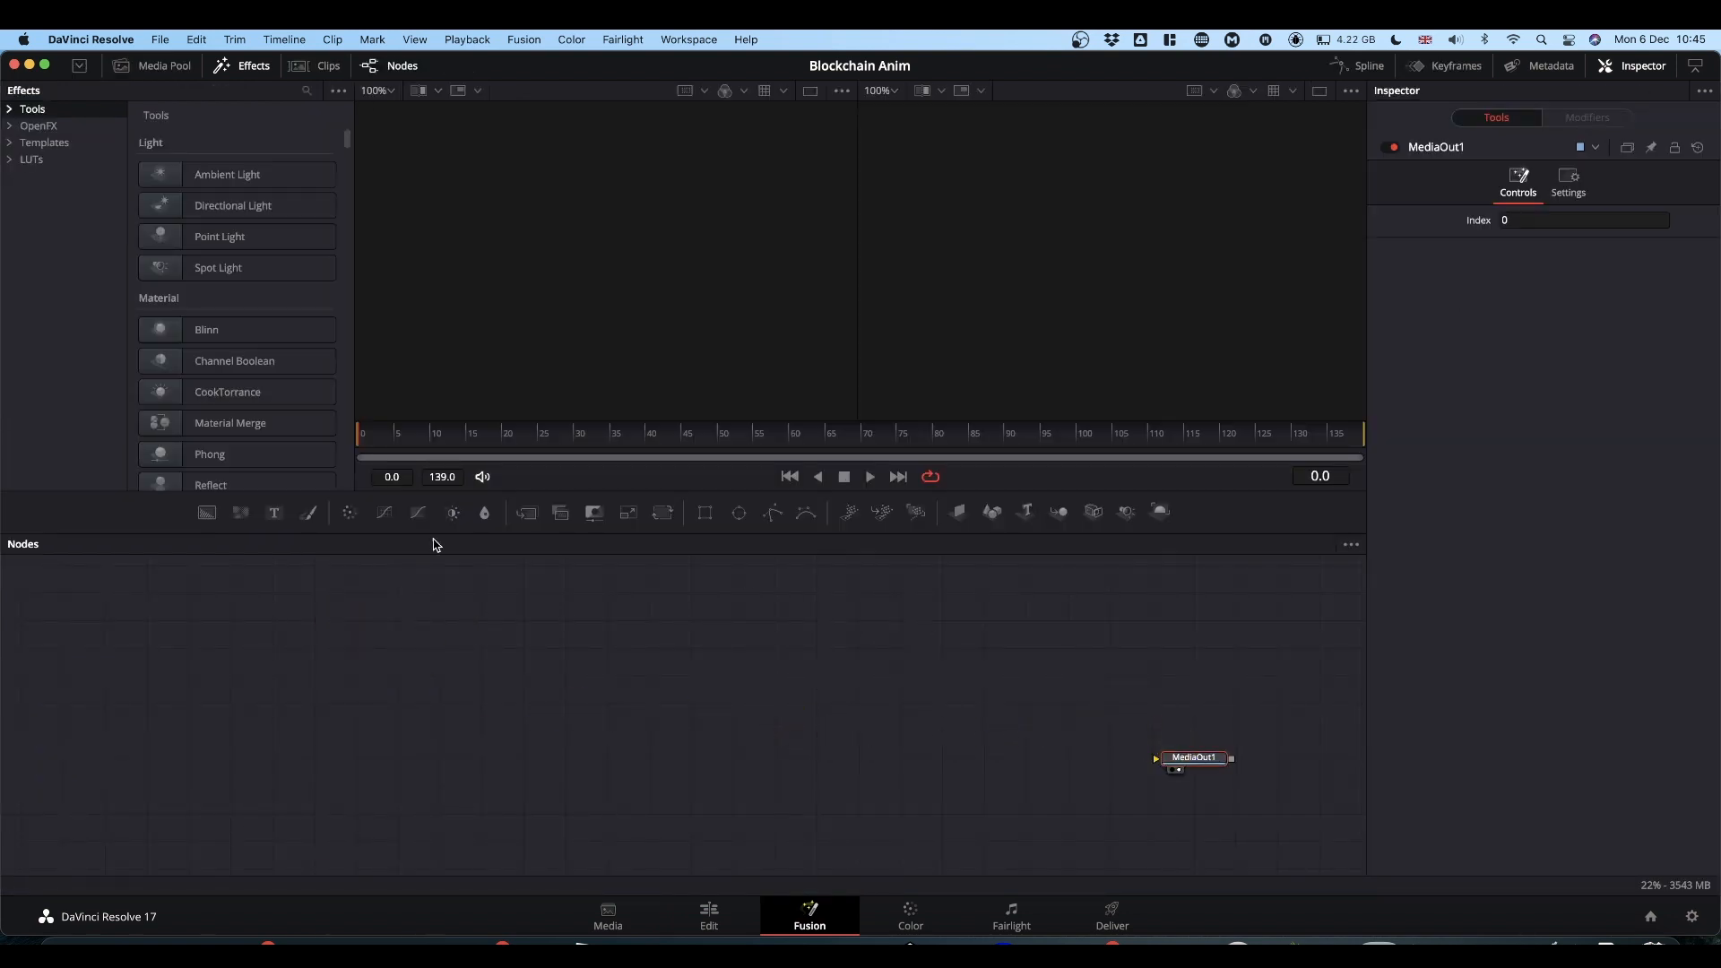
{"action": "left_click", "coordinate": [158, 66]}
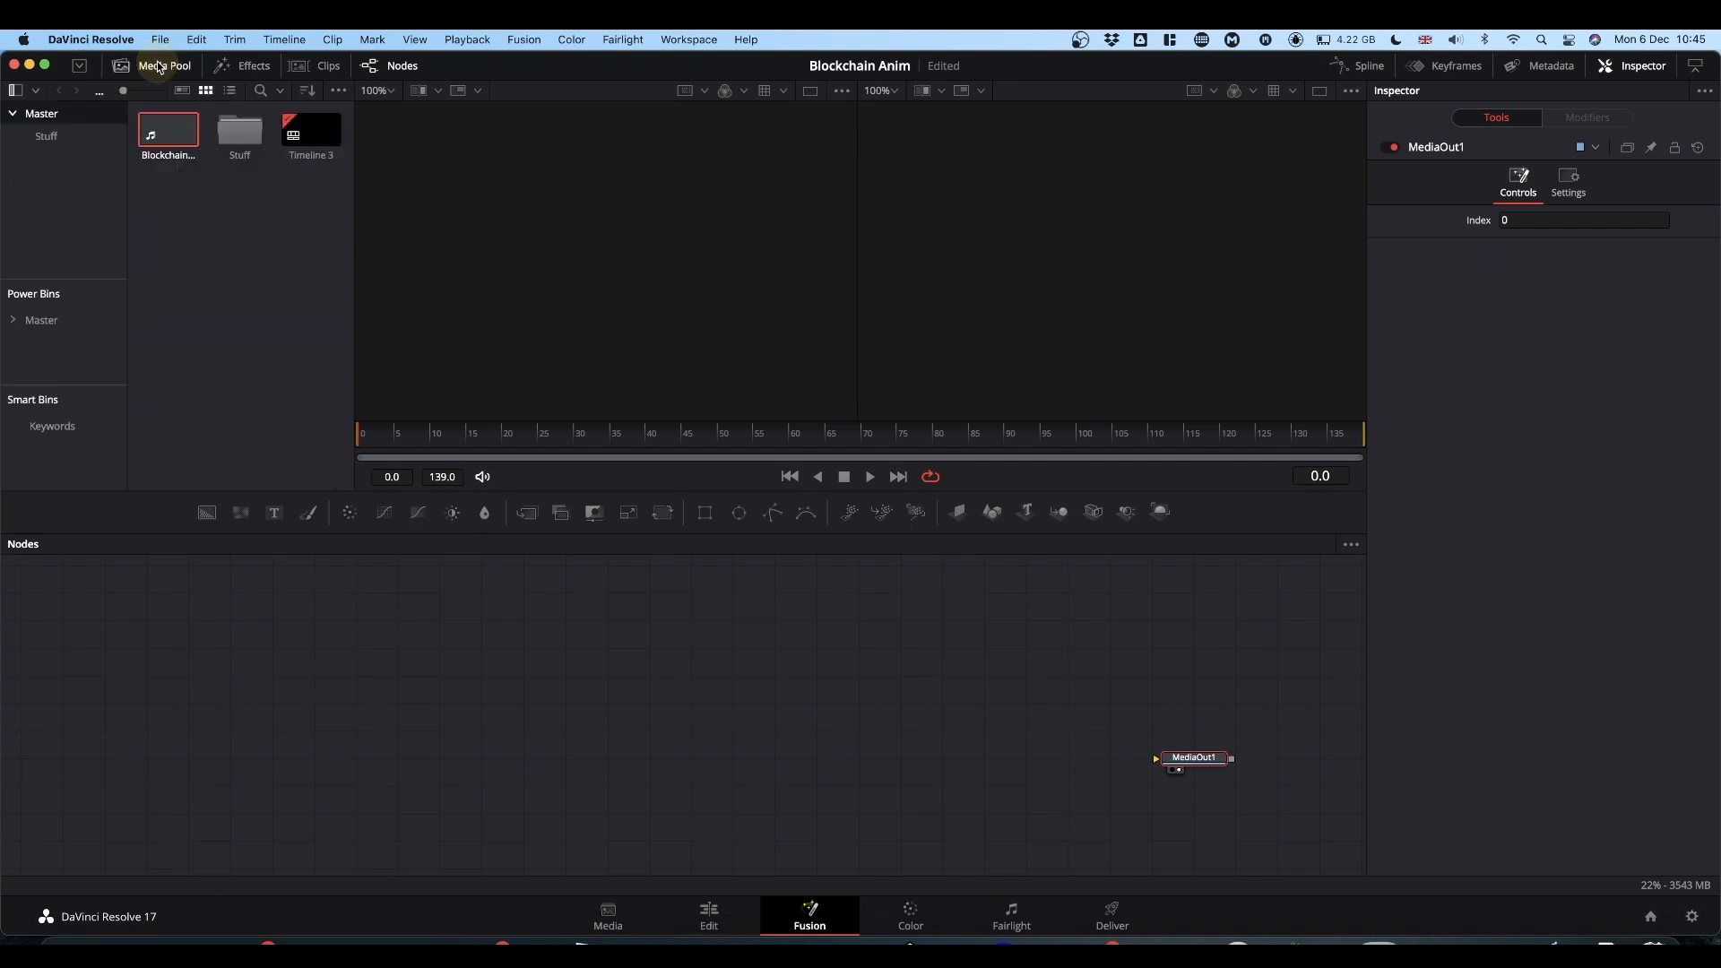
{"action": "left_click_drag", "start_coordinate": [174, 142], "coordinate": [346, 460]}
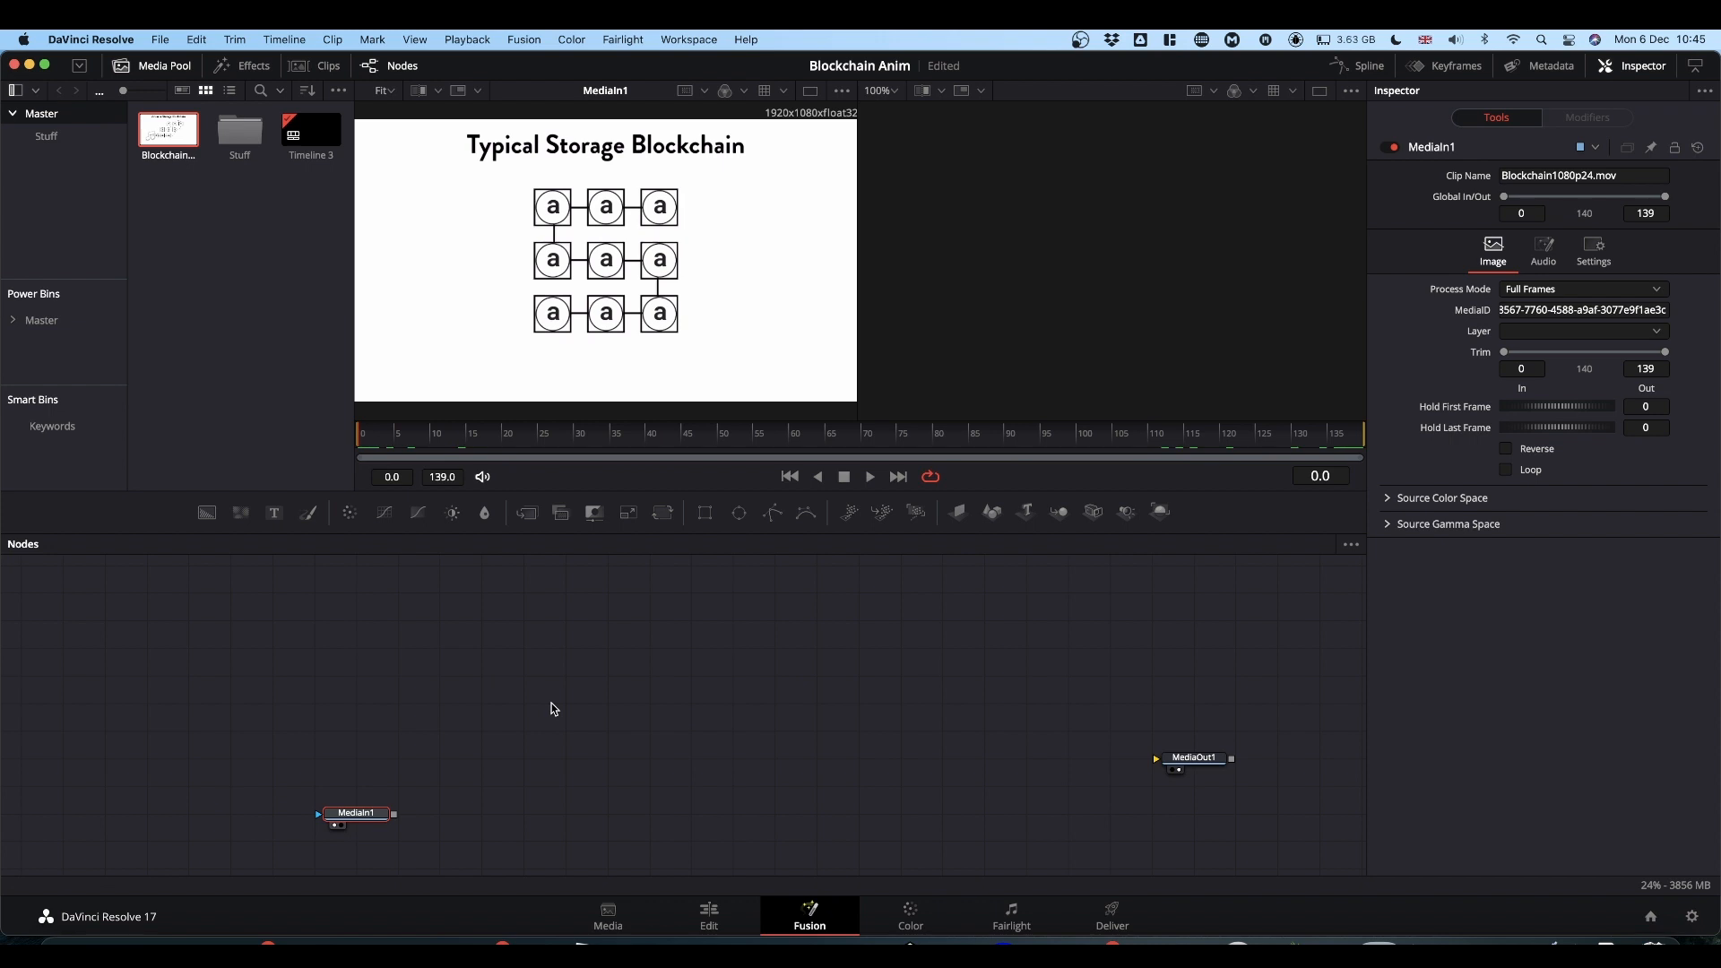
{"action": "left_click_drag", "start_coordinate": [1181, 769], "coordinate": [1225, 747]}
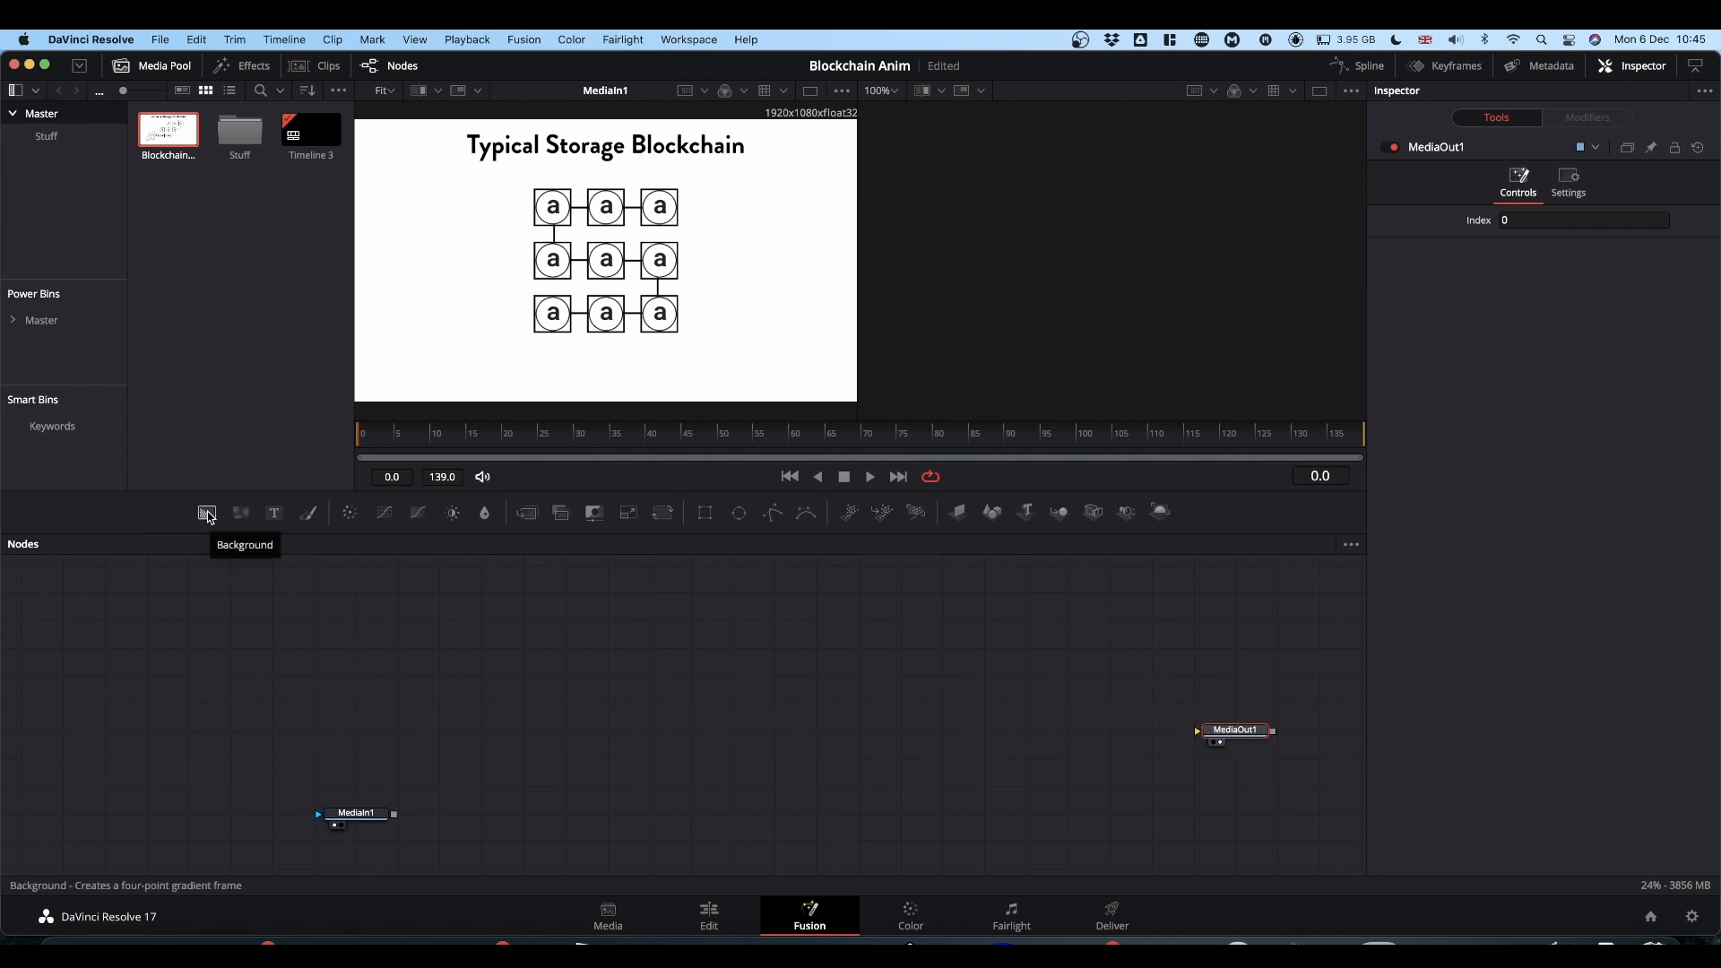
Add a Background node feeding MediaOut1 with its alpha at 0, and place the MediaIn1 node beneath it.
{"action": "left_click_drag", "start_coordinate": [207, 517], "coordinate": [1201, 730]}
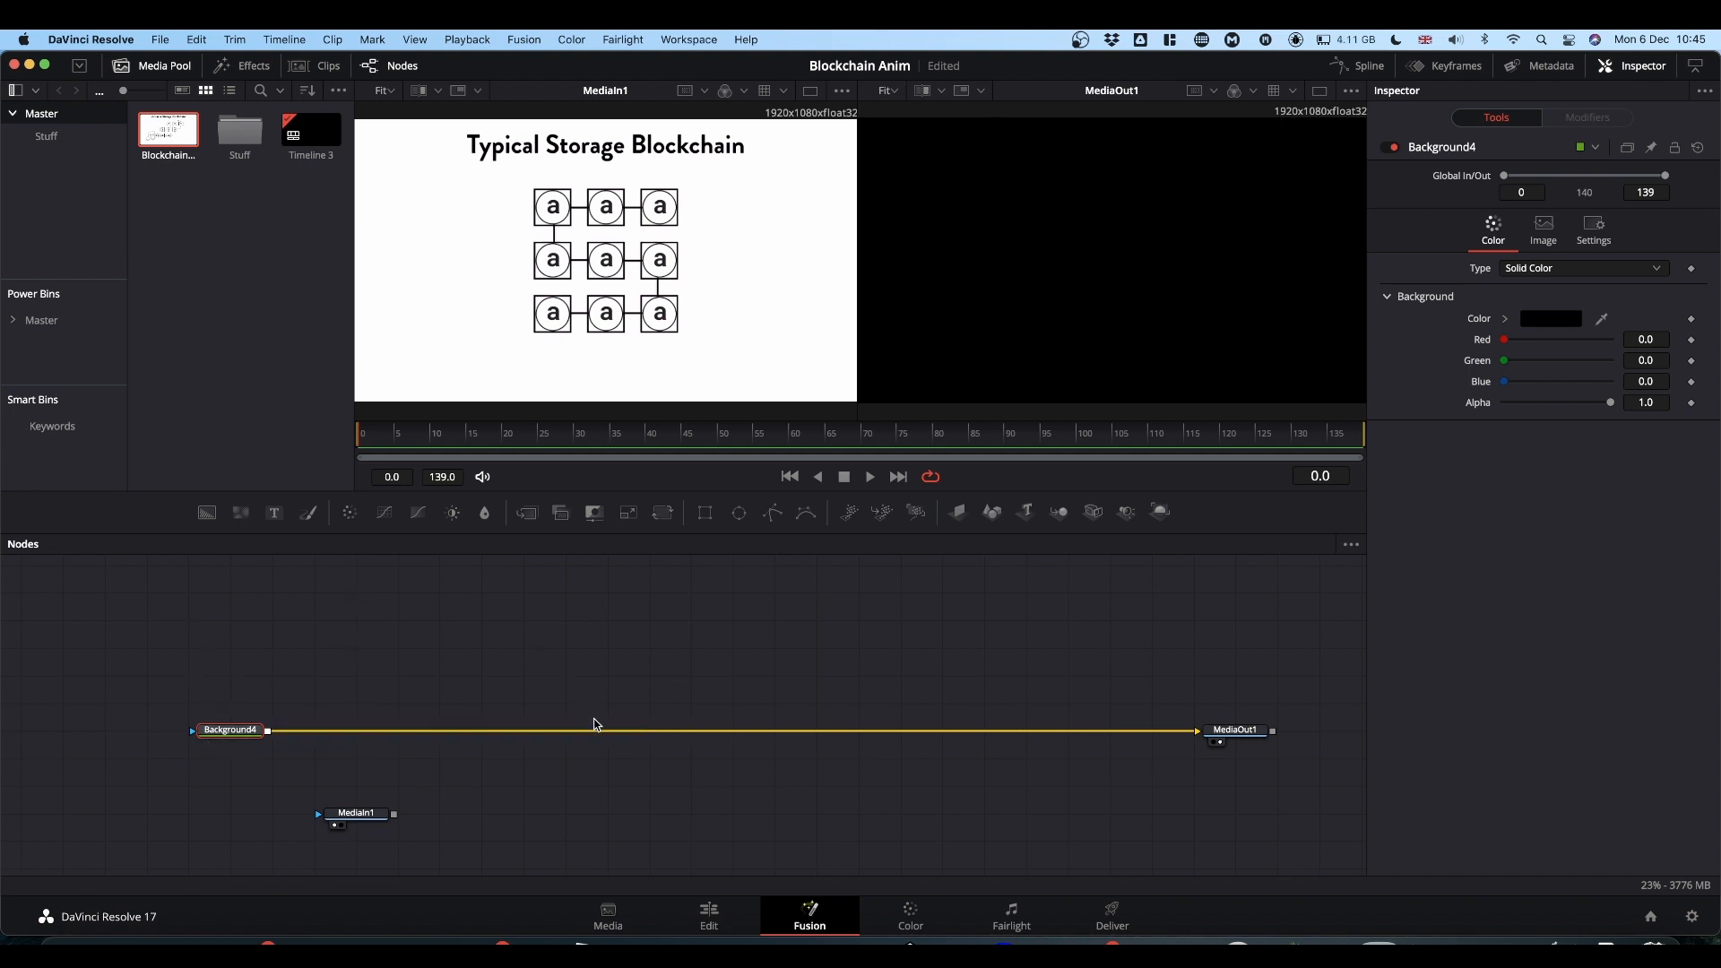
{"action": "left_click", "coordinate": [241, 734]}
{"action": "left_click_drag", "start_coordinate": [1613, 406], "coordinate": [1447, 410]}
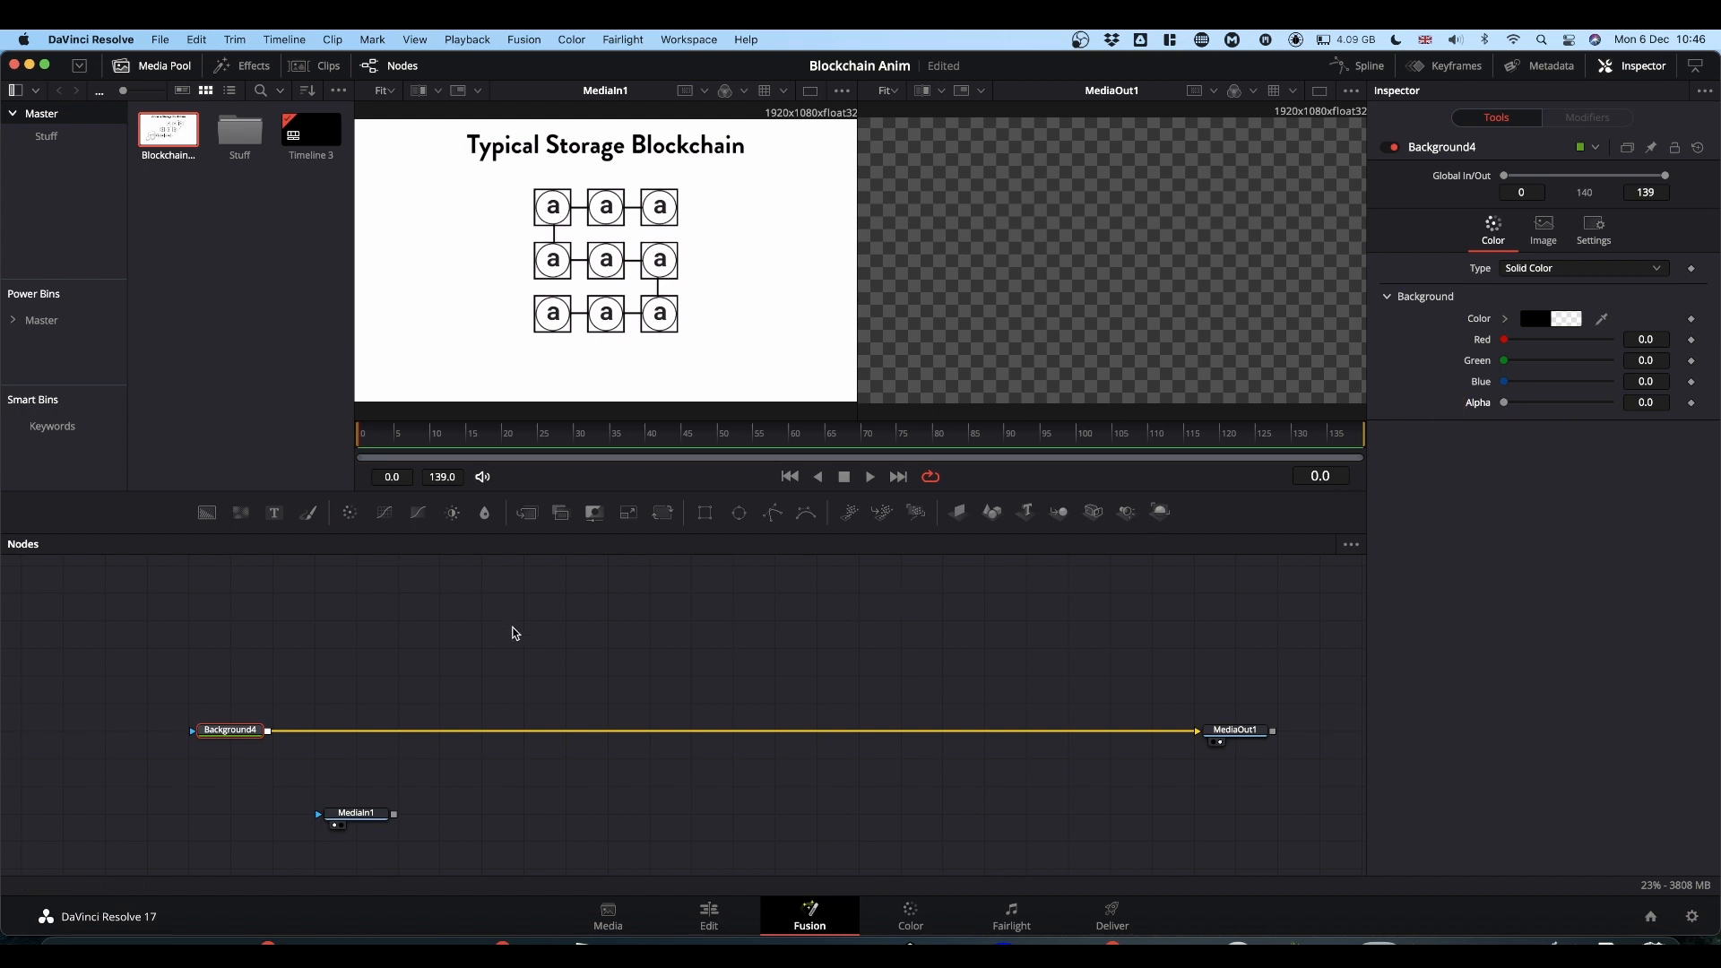
{"action": "left_click_drag", "start_coordinate": [342, 812], "coordinate": [257, 812]}
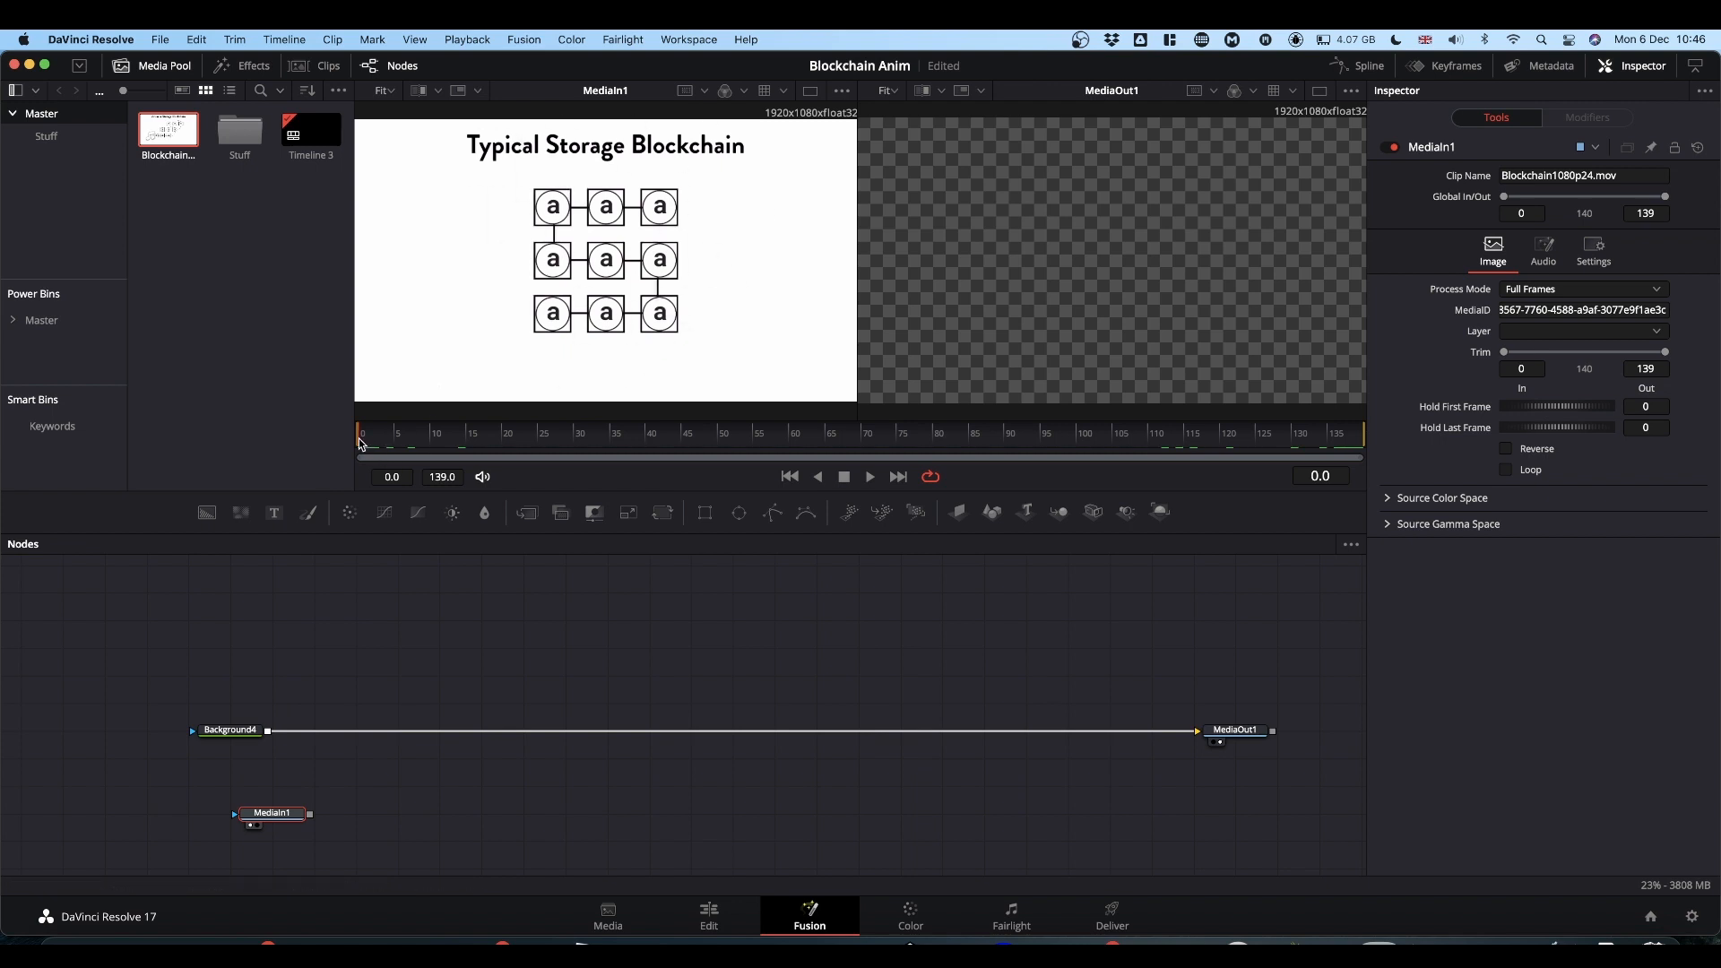
Preview the reference blockchain clip's animation and return to frame 0.
{"action": "left_click_drag", "start_coordinate": [359, 442], "coordinate": [460, 458]}
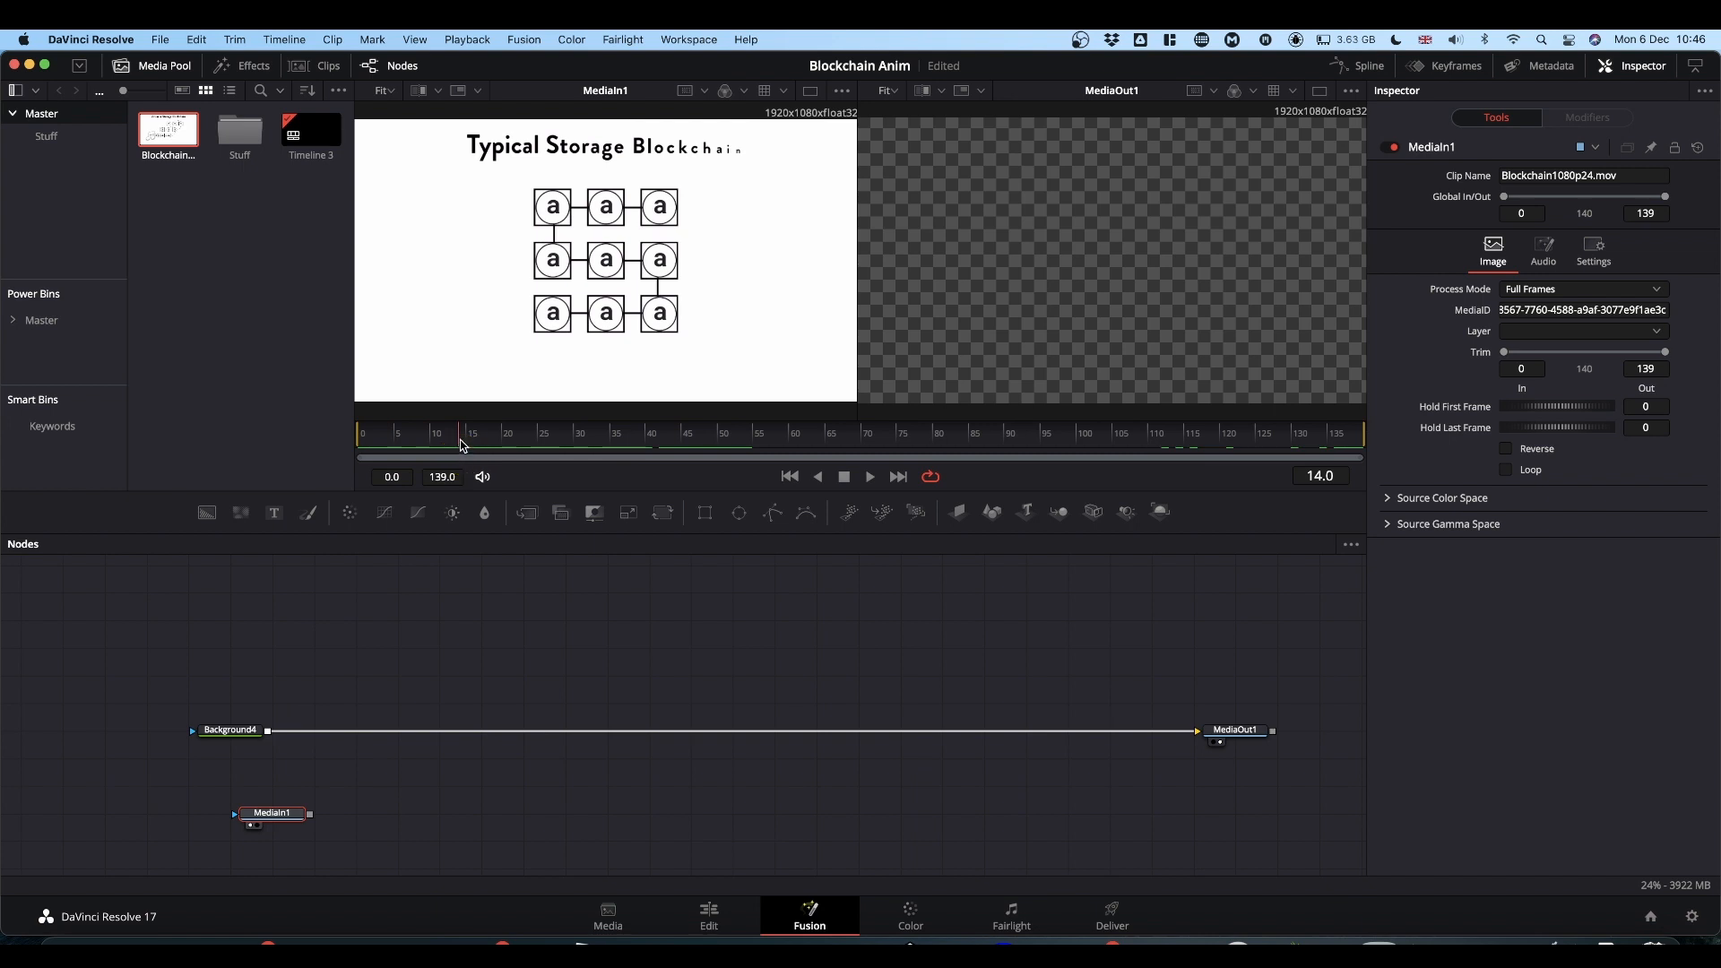
{"action": "key", "text": "space"}
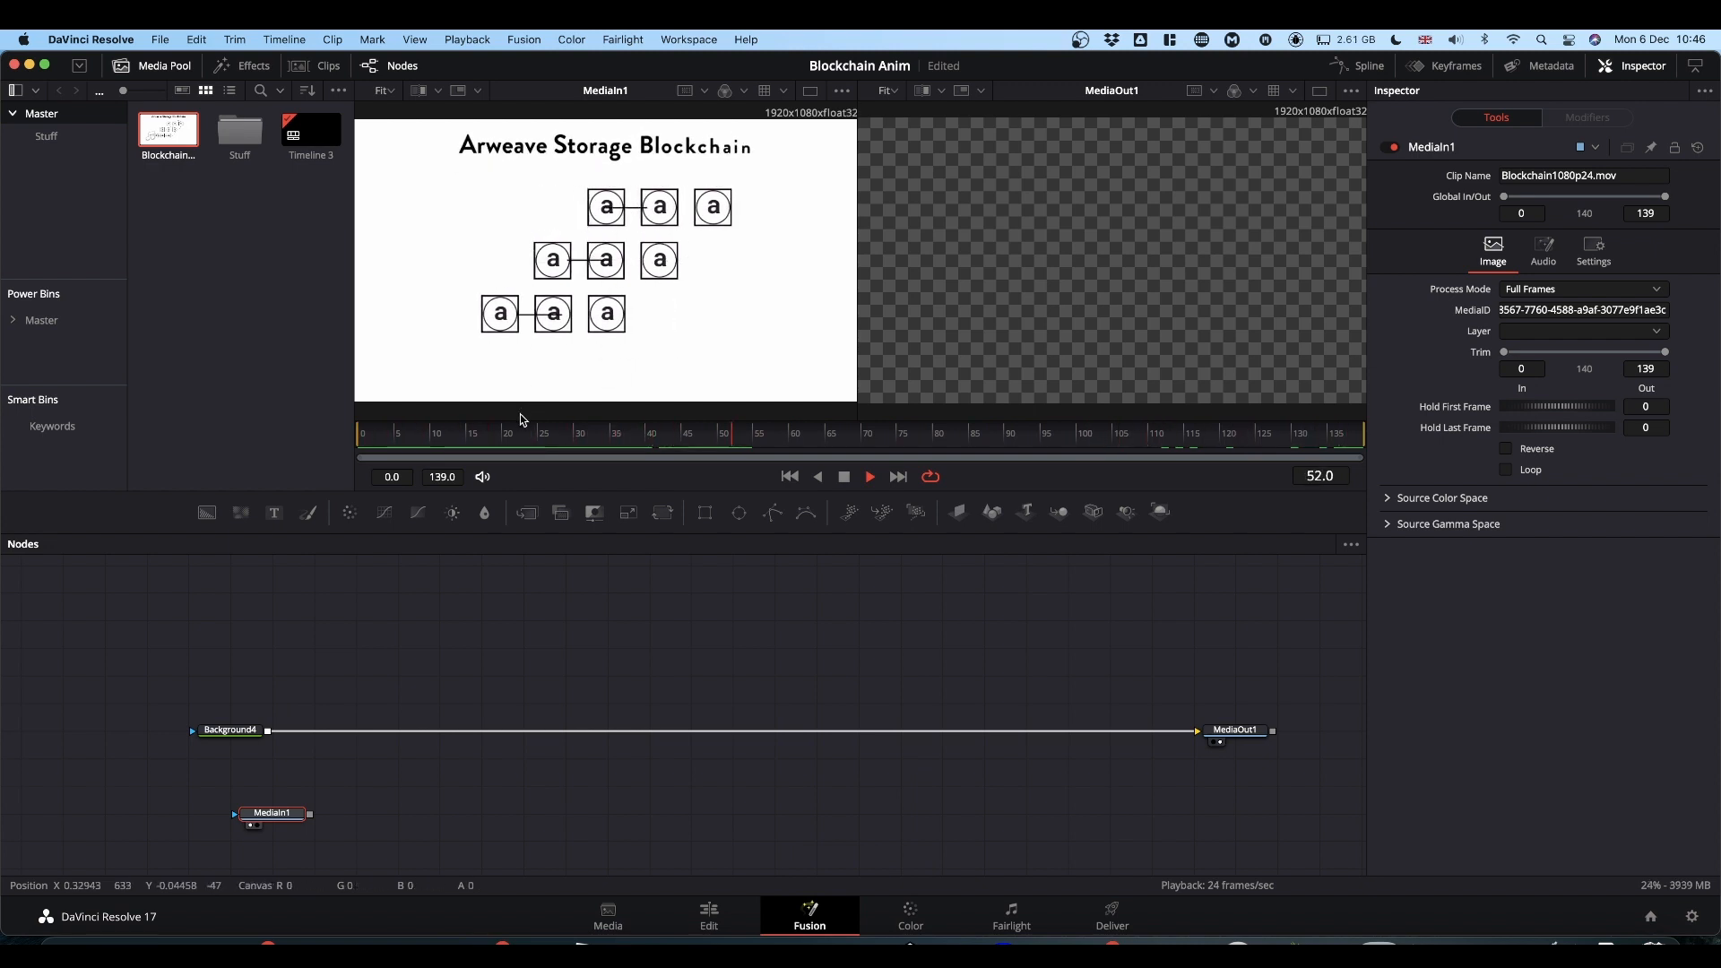
{"action": "key", "text": "space"}
{"action": "left_click_drag", "start_coordinate": [779, 440], "coordinate": [248, 459]}
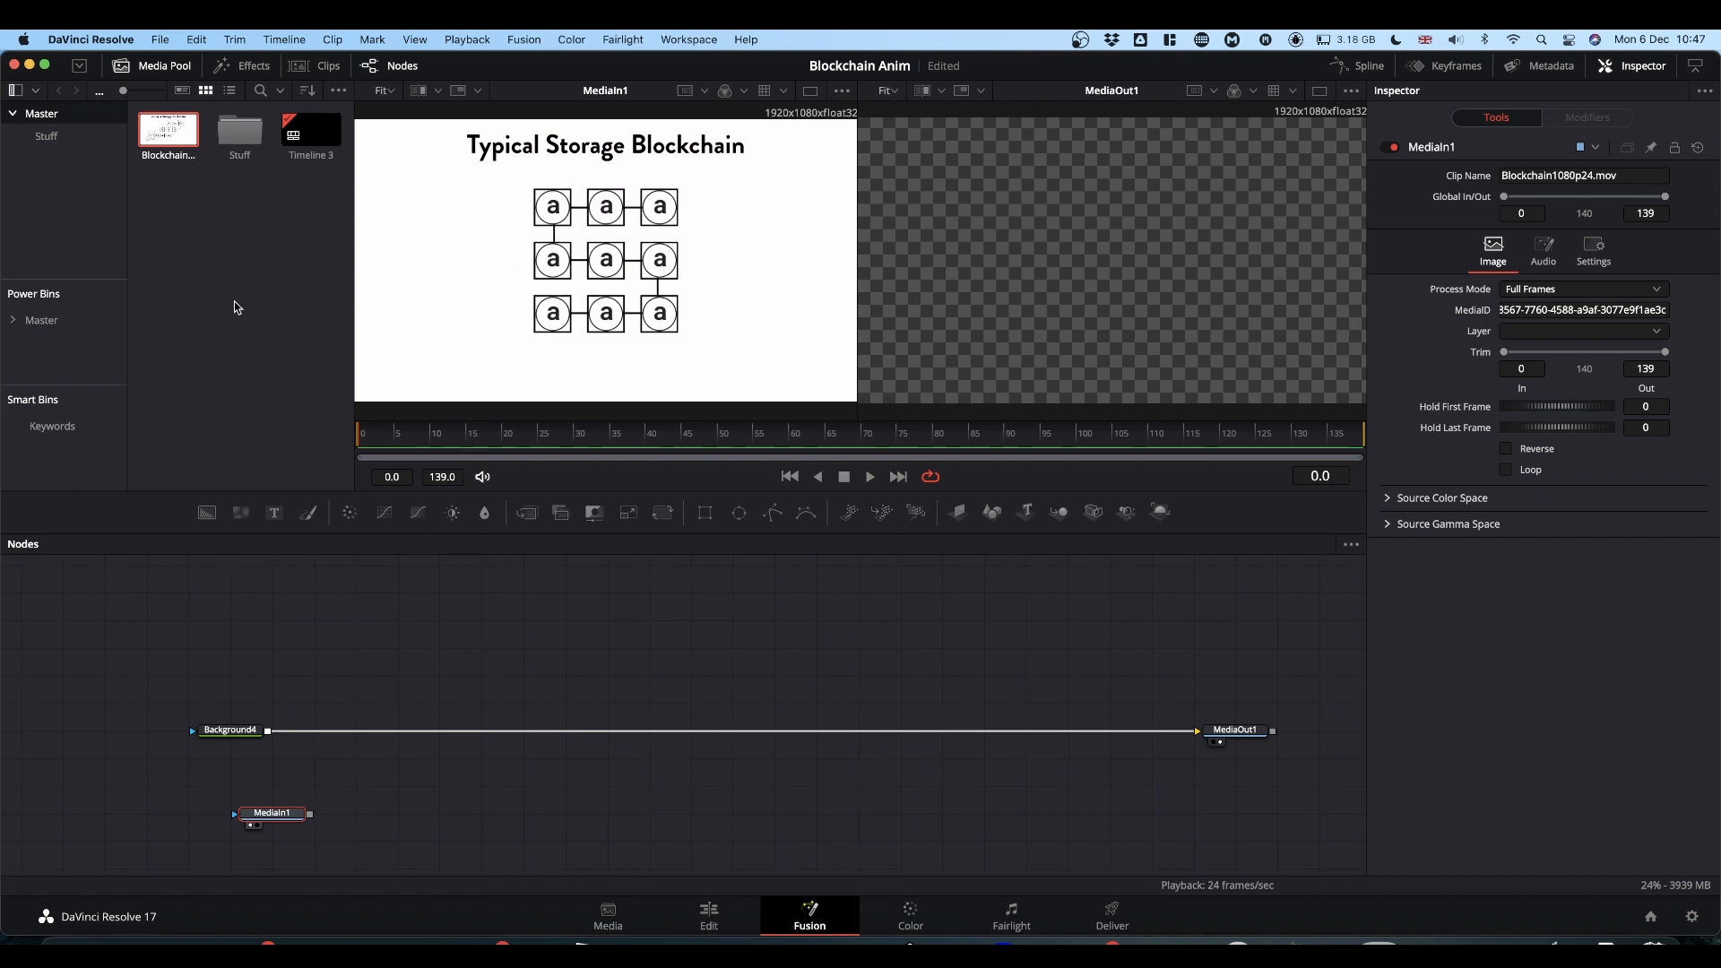
Add an sRectangle shape node connected to a new sRender node, and display the sRender in the second viewer.
{"action": "left_click", "coordinate": [251, 66]}
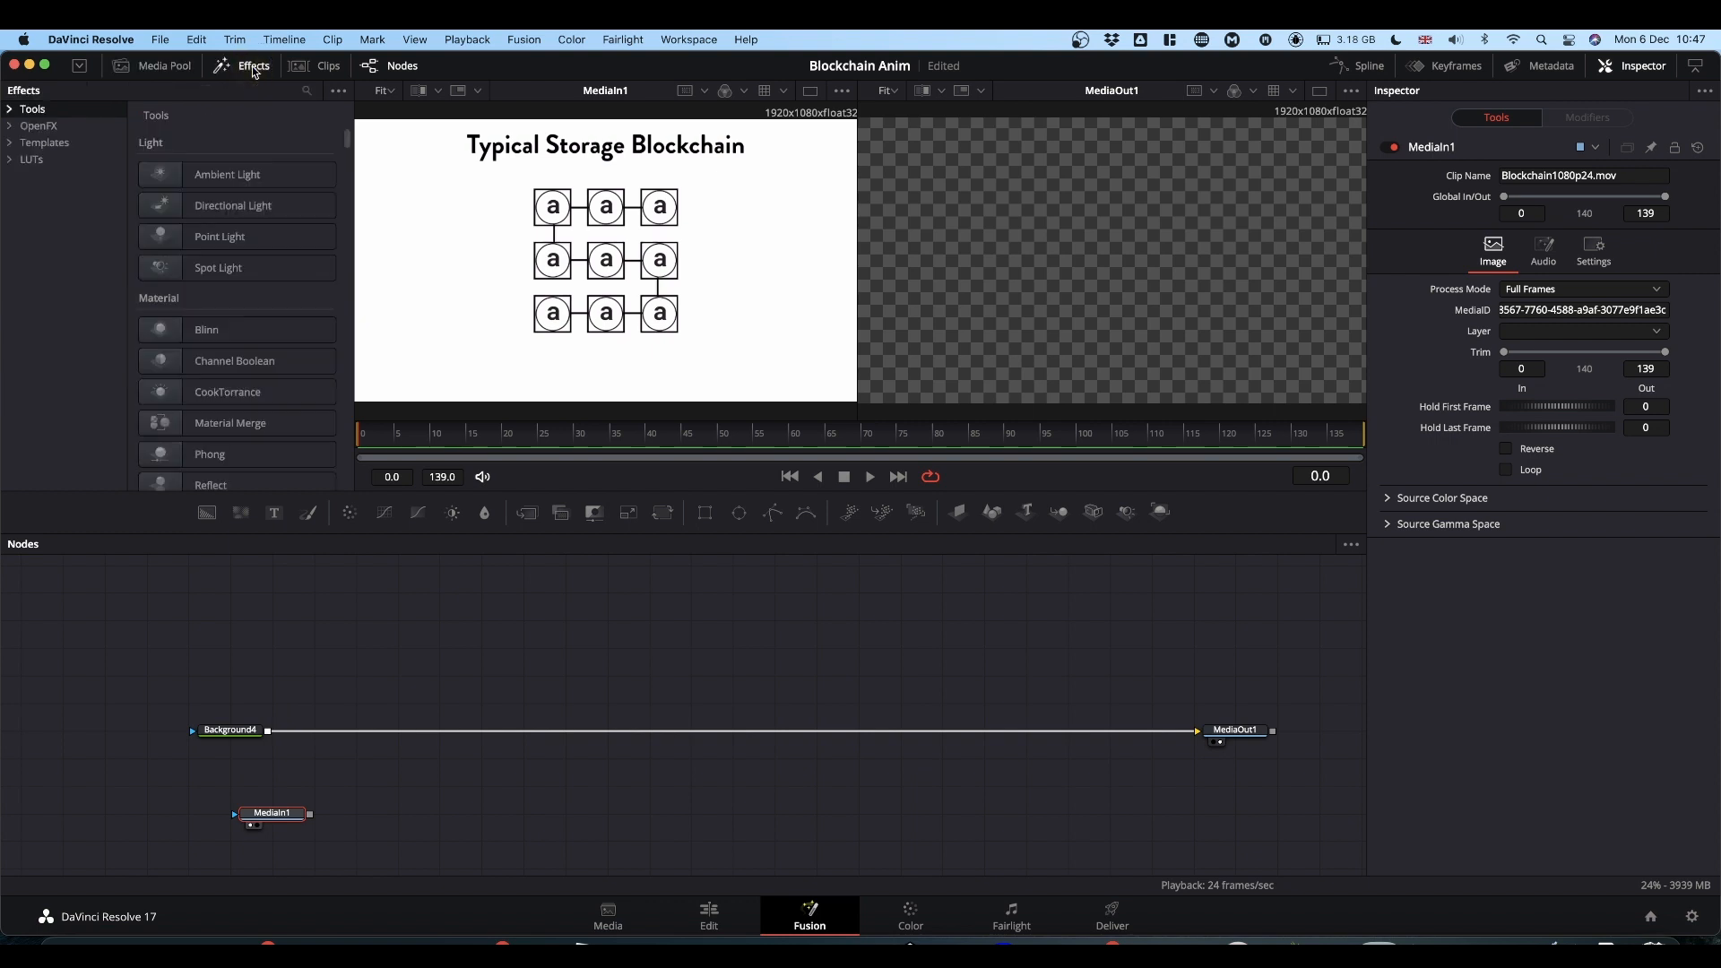
{"action": "left_click", "coordinate": [11, 110]}
{"action": "scroll", "coordinate": [44, 351], "scroll_direction": "down", "scroll_amount": 5}
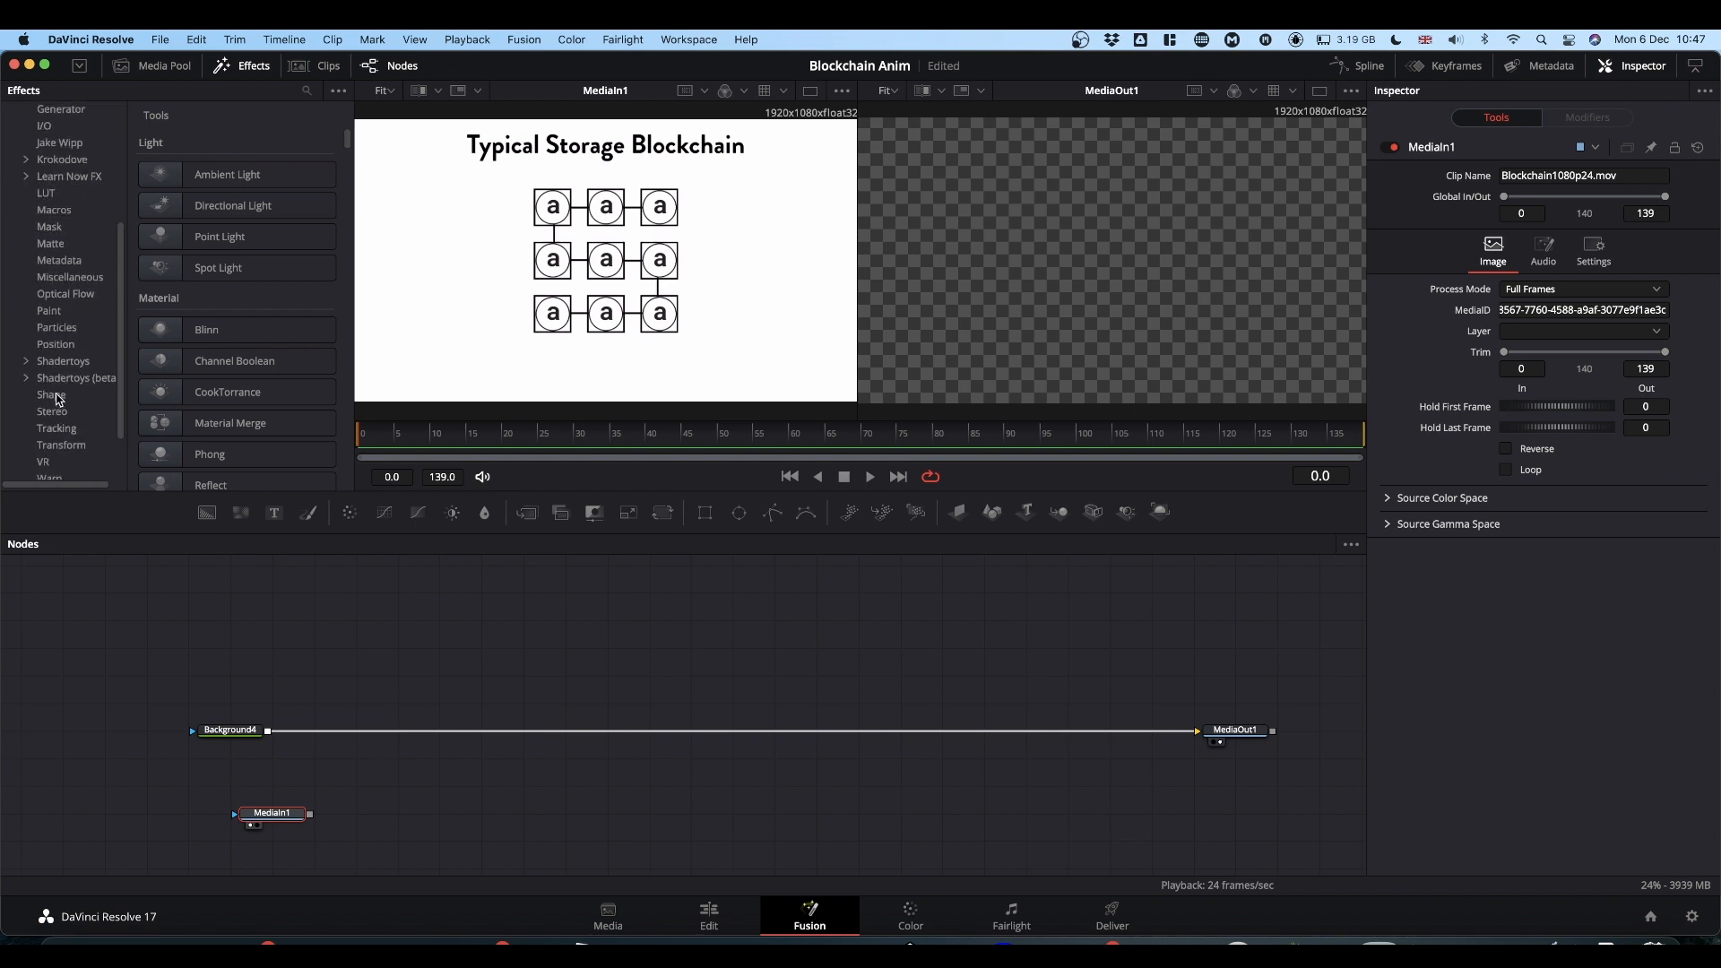
{"action": "left_click", "coordinate": [54, 397]}
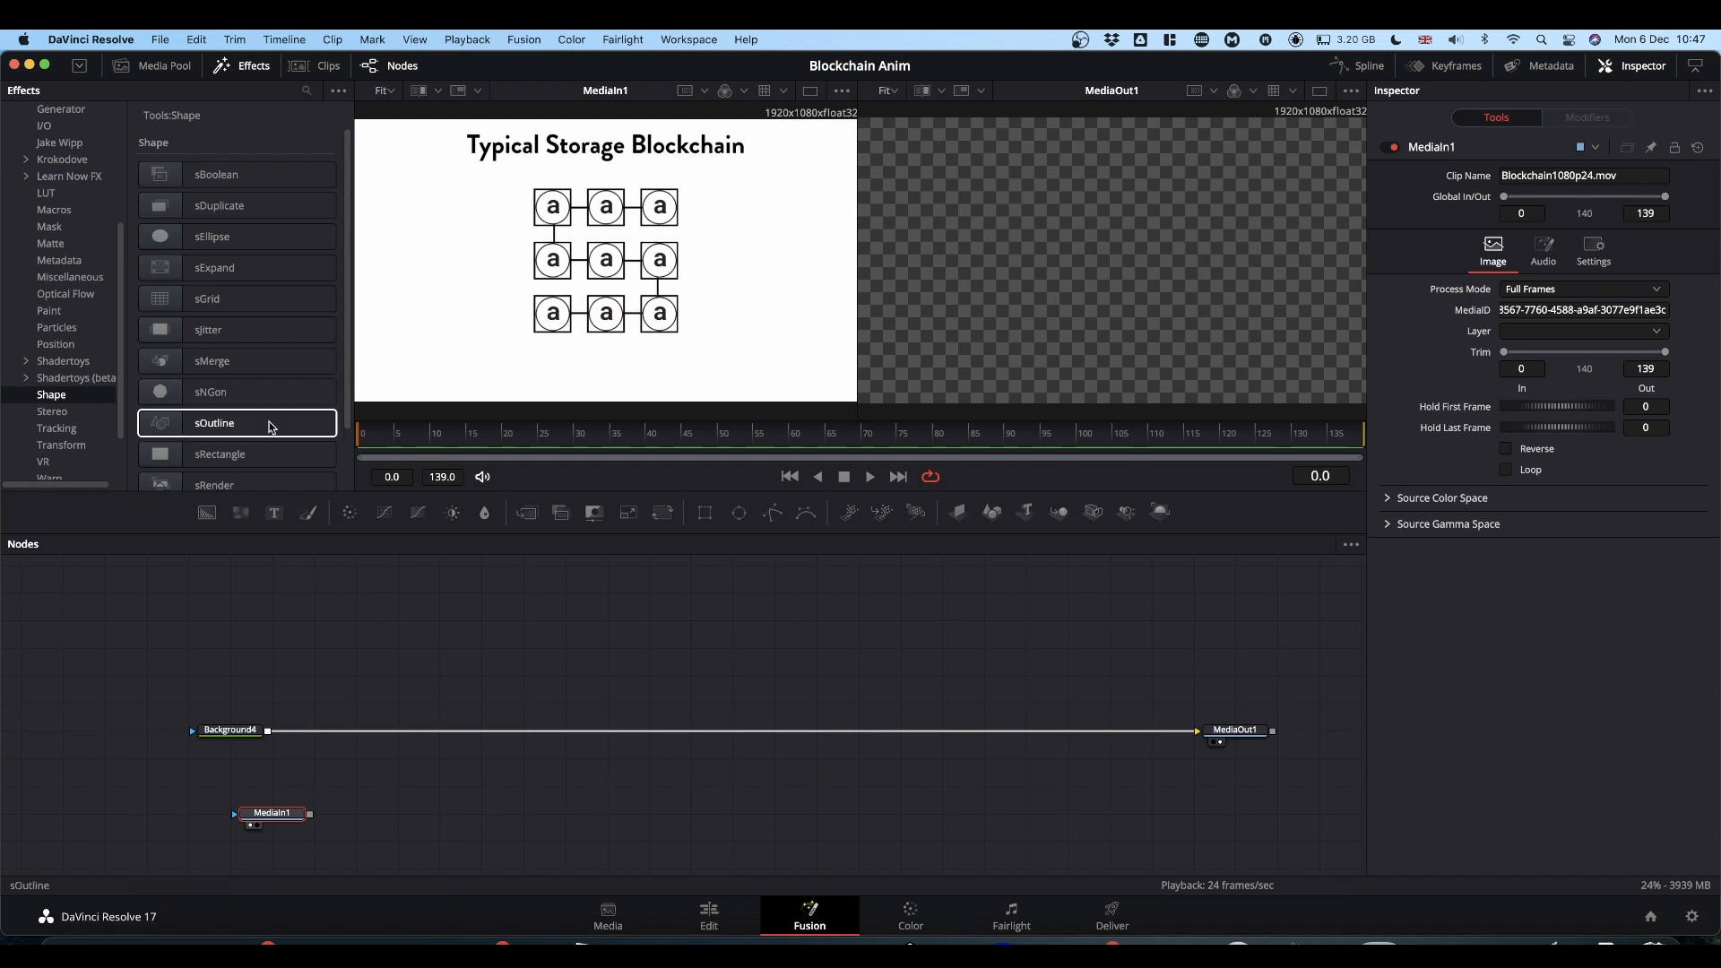
{"action": "left_click_drag", "start_coordinate": [242, 489], "coordinate": [584, 619]}
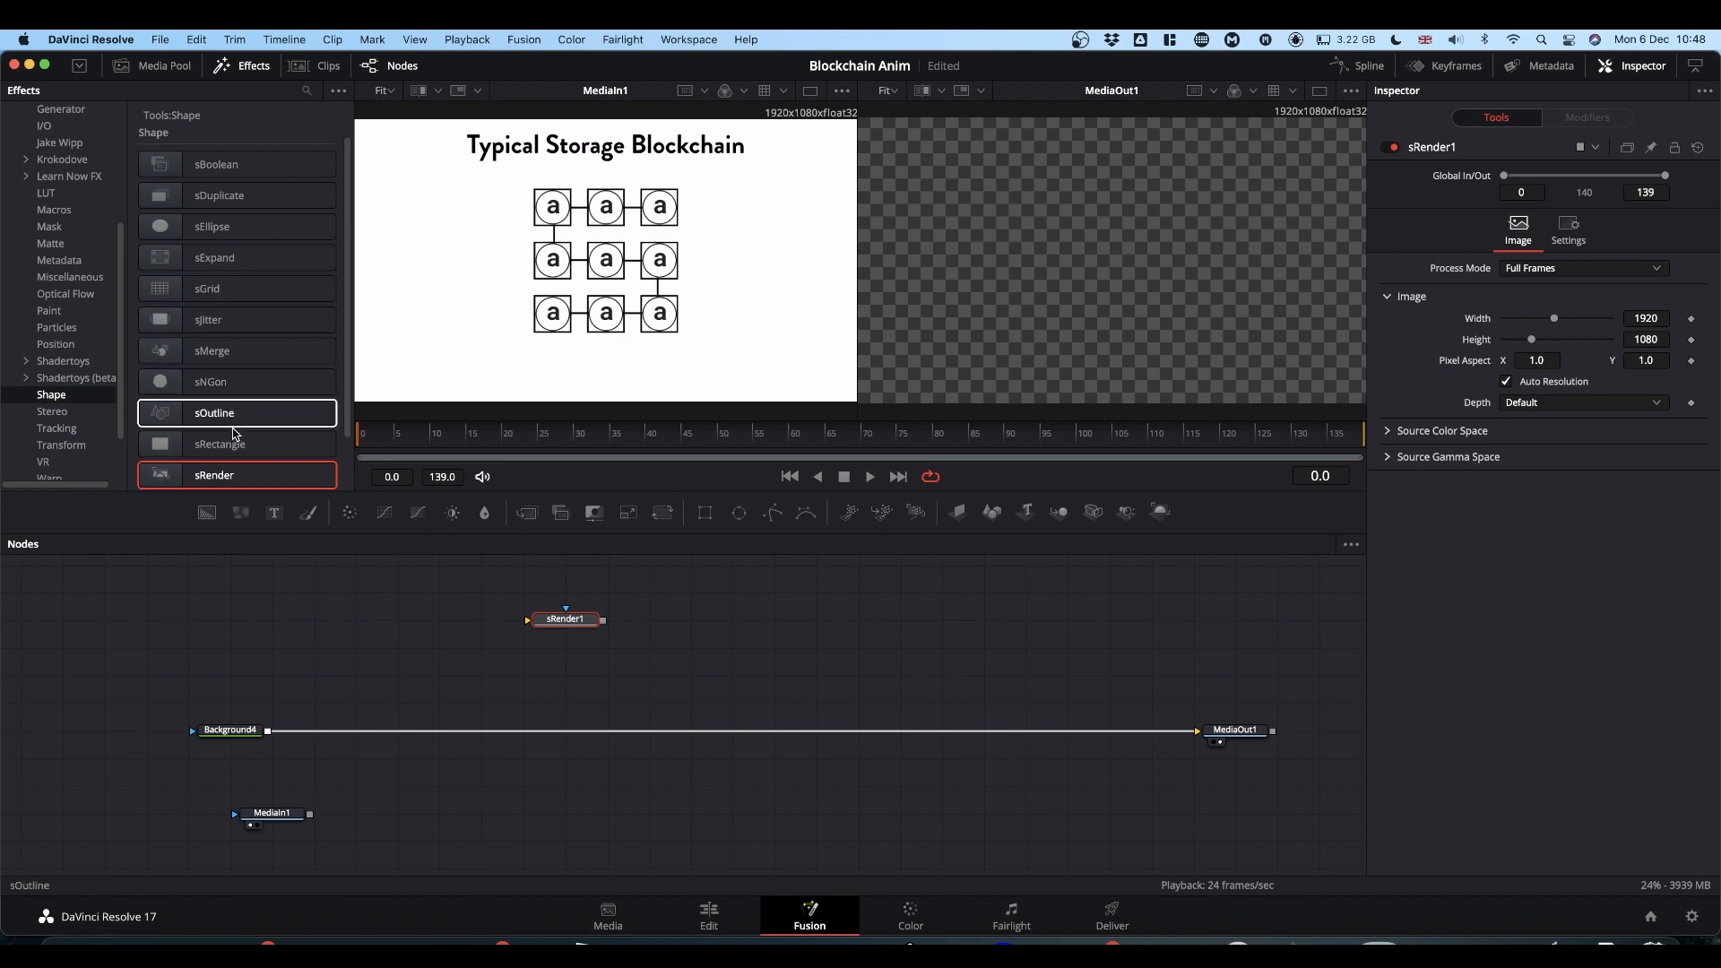
{"action": "left_click_drag", "start_coordinate": [216, 448], "coordinate": [1046, 313]}
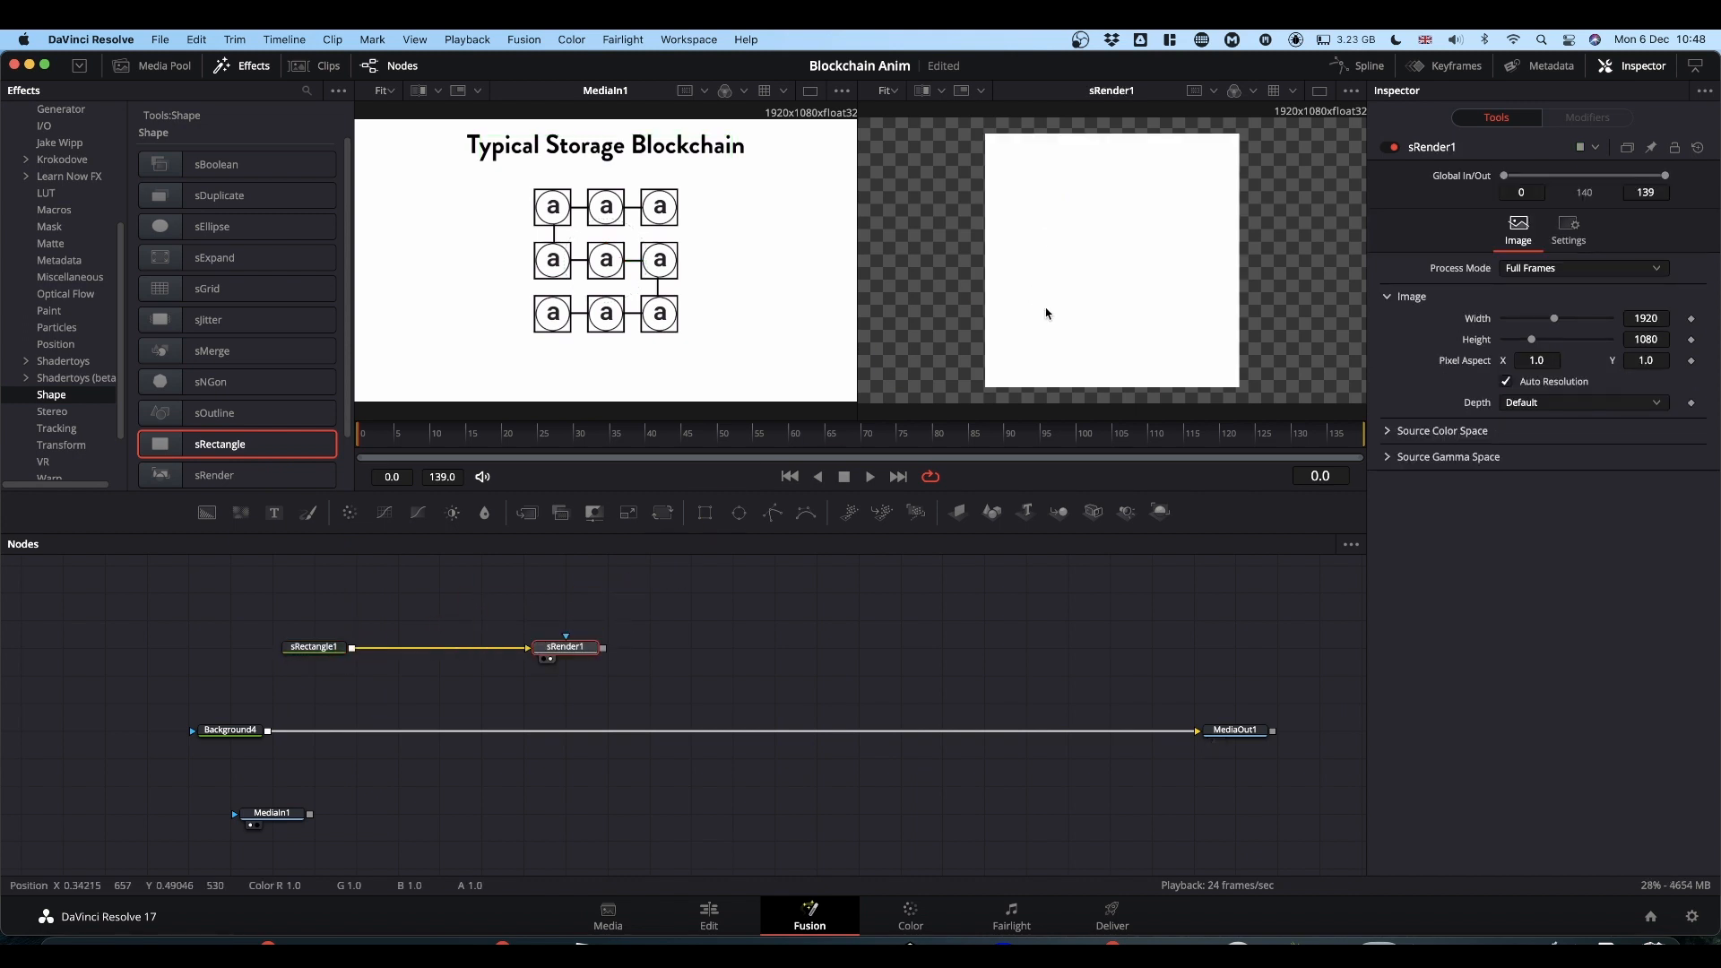
{"action": "left_click", "coordinate": [1102, 229]}
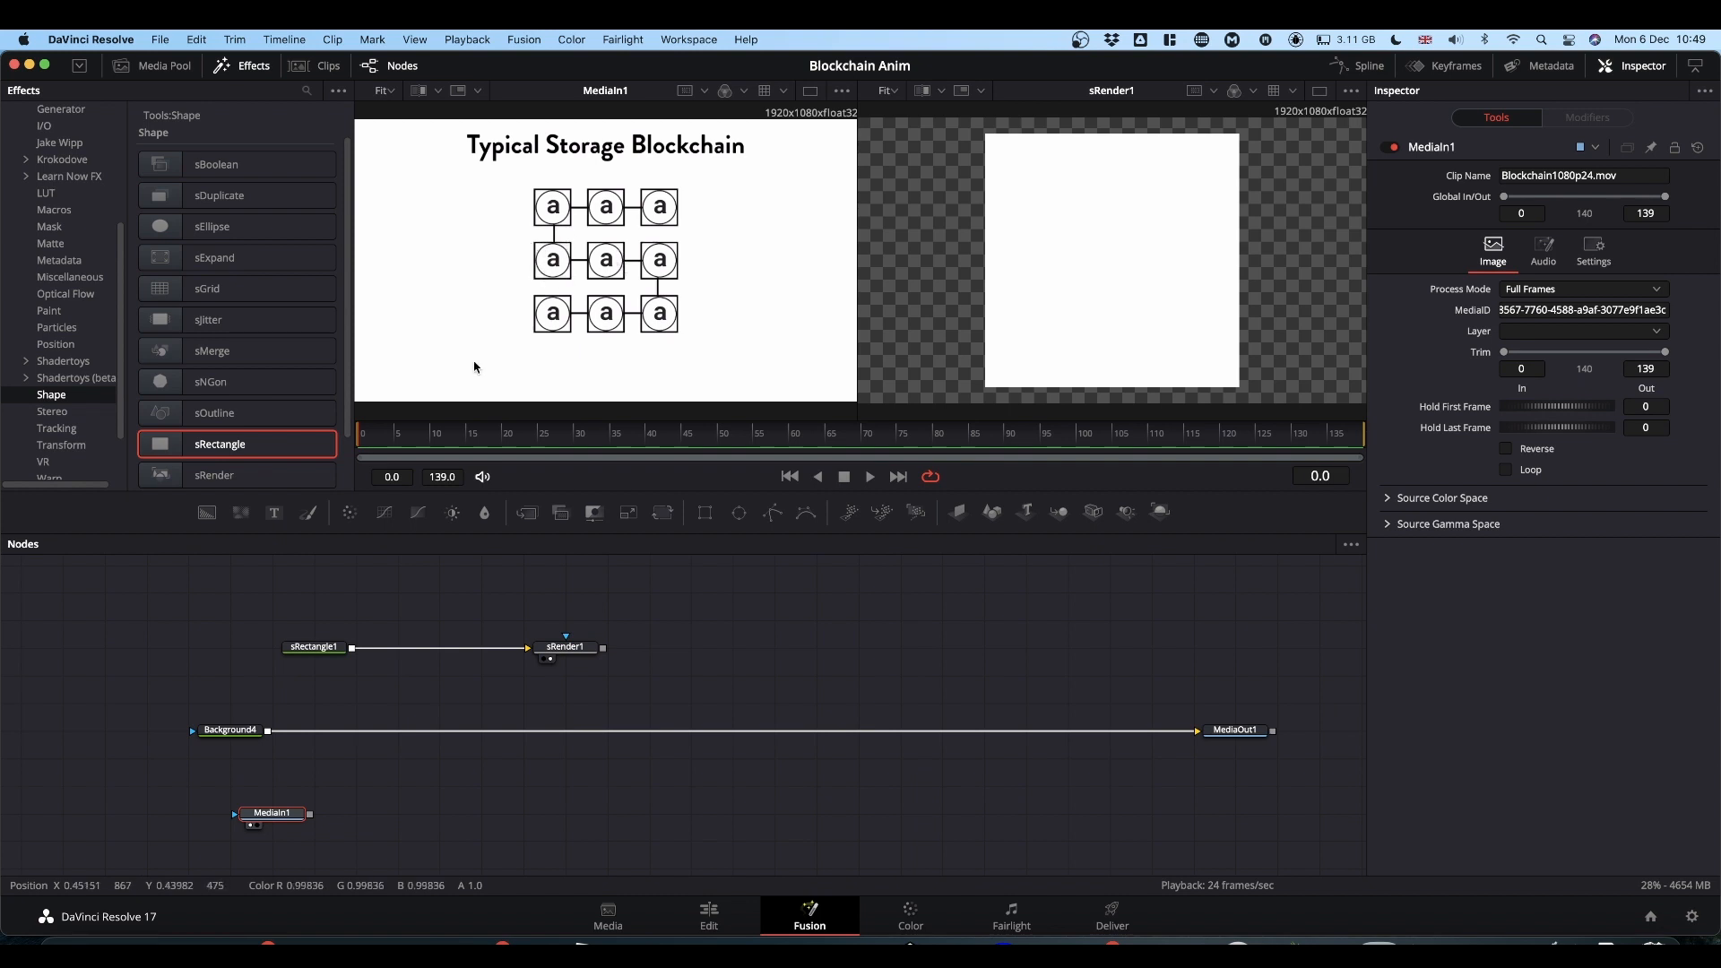
Link sRectangle1's height to its width with an expression and reduce the width to 0.075.
{"action": "left_click", "coordinate": [317, 646]}
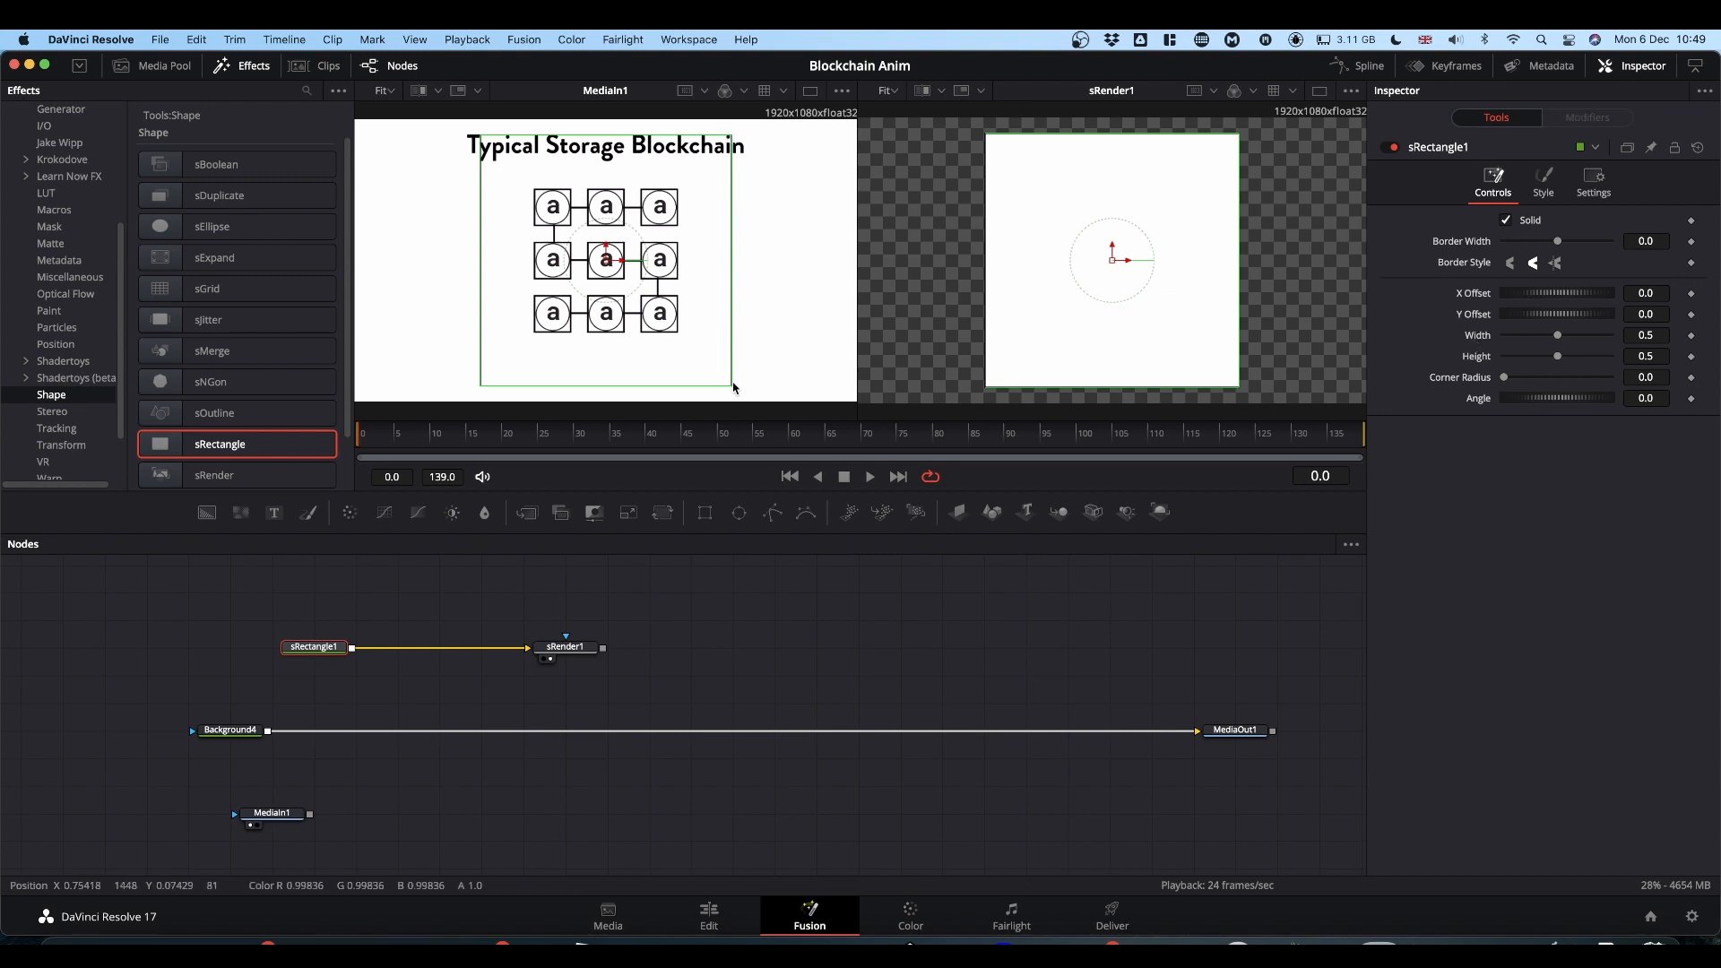
{"action": "right_click", "coordinate": [1479, 362]}
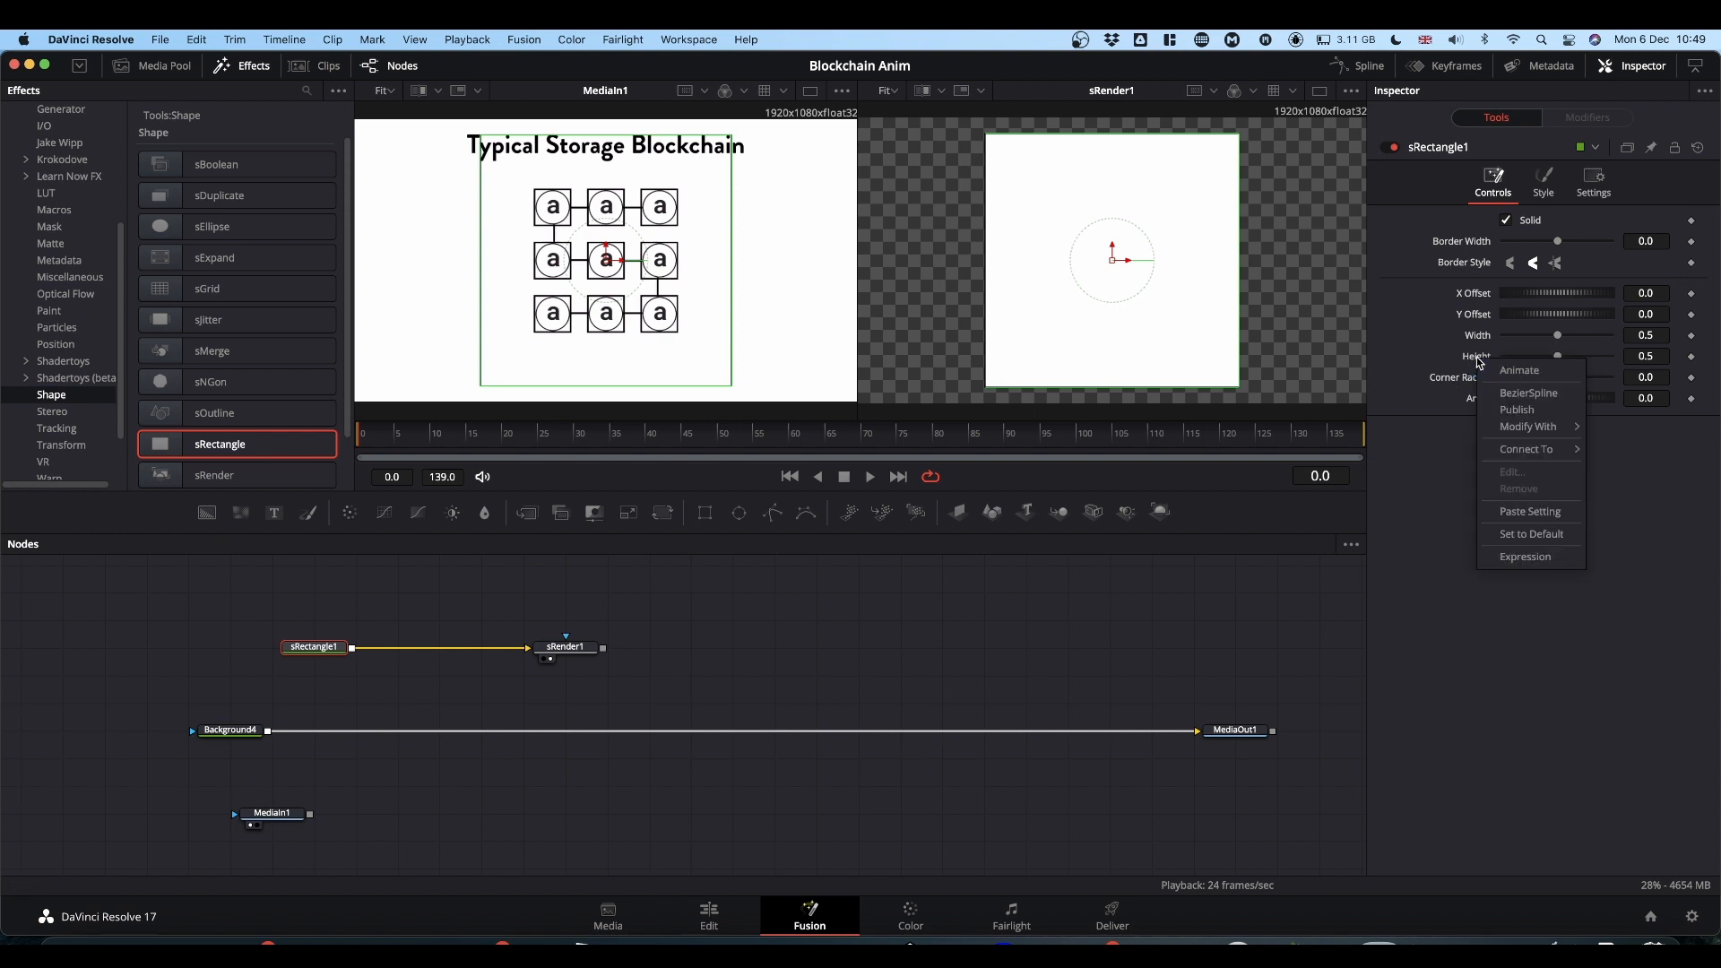
{"action": "left_click", "coordinate": [1523, 557]}
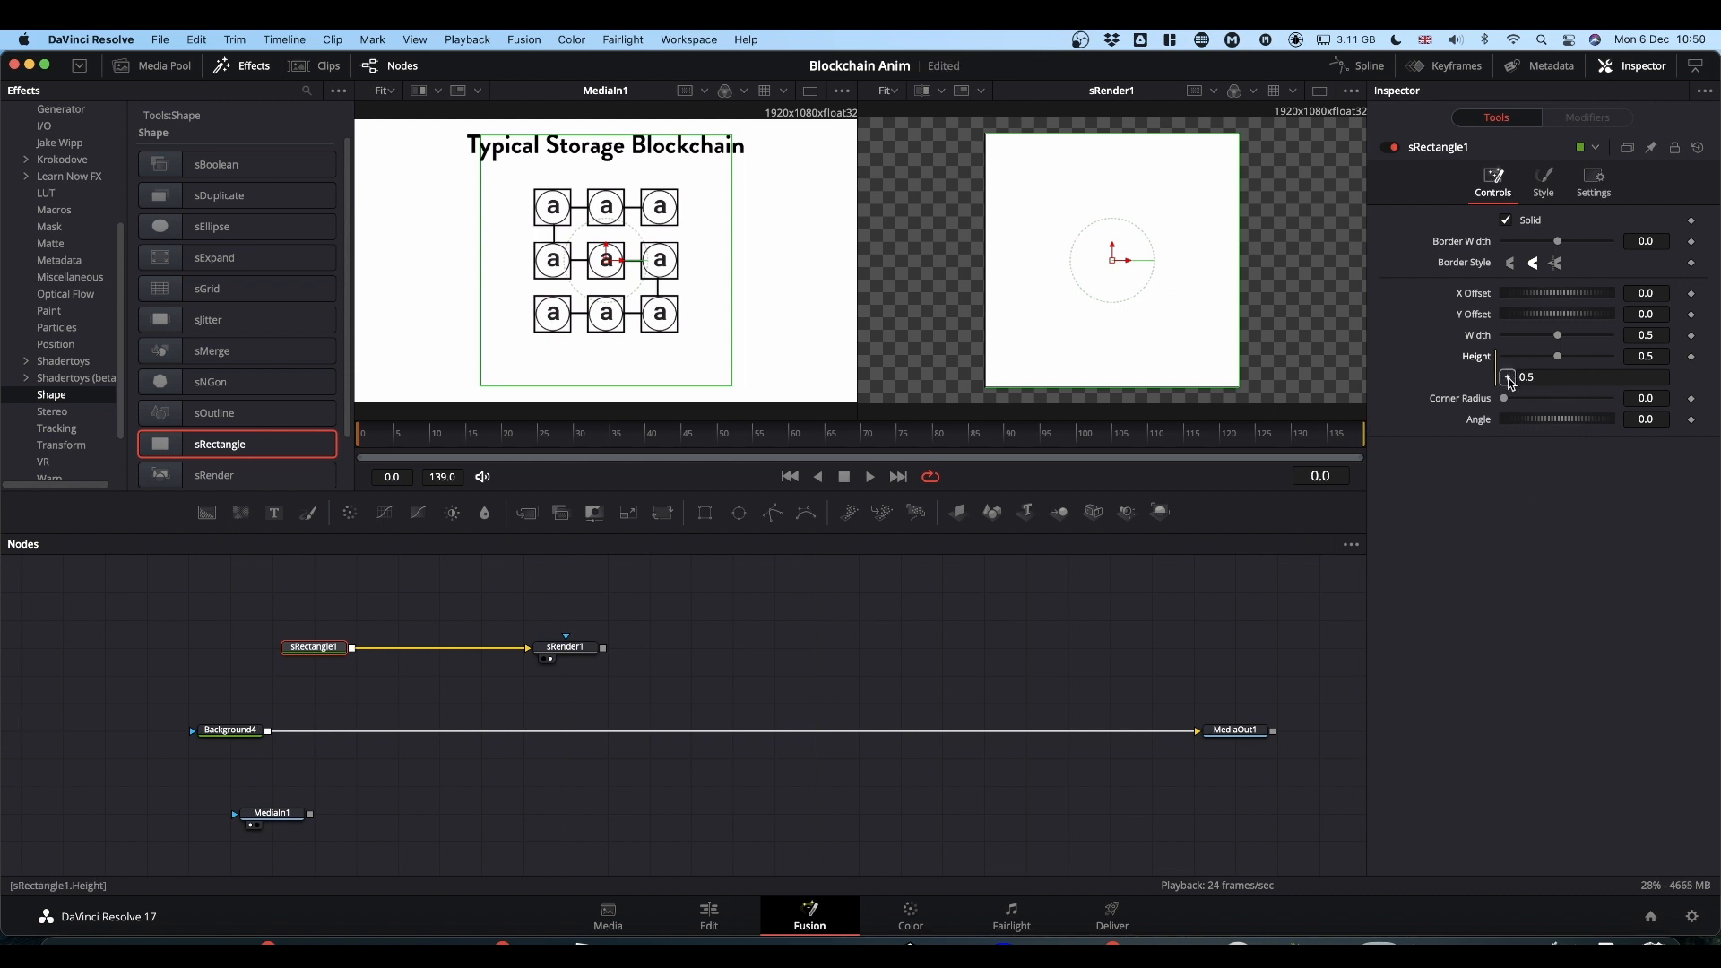
{"action": "left_click_drag", "start_coordinate": [1507, 380], "coordinate": [1474, 337]}
{"action": "left_click_drag", "start_coordinate": [1647, 336], "coordinate": [1295, 338]}
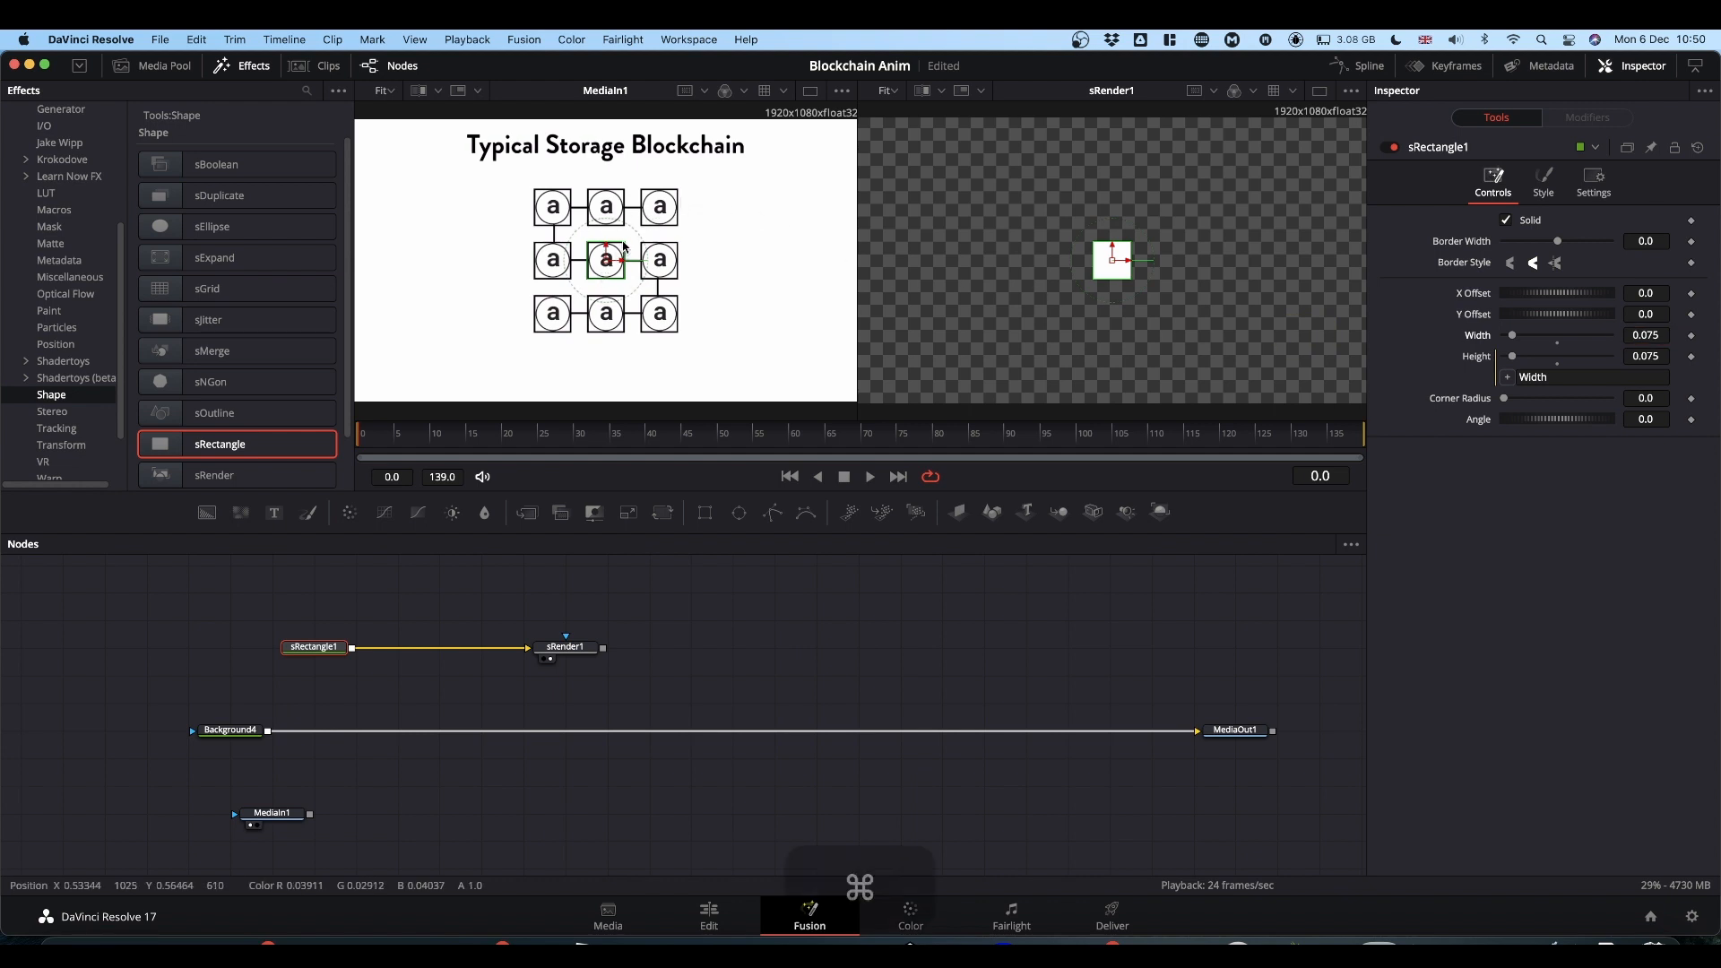
Fine-tune sRectangle1's width to 0.072 so it matches a block square in the reference clip.
{"action": "scroll", "coordinate": [623, 247], "scroll_direction": "up", "scroll_amount": 5, "text": "super"}
{"action": "scroll", "coordinate": [623, 247], "scroll_direction": "up", "scroll_amount": 3}
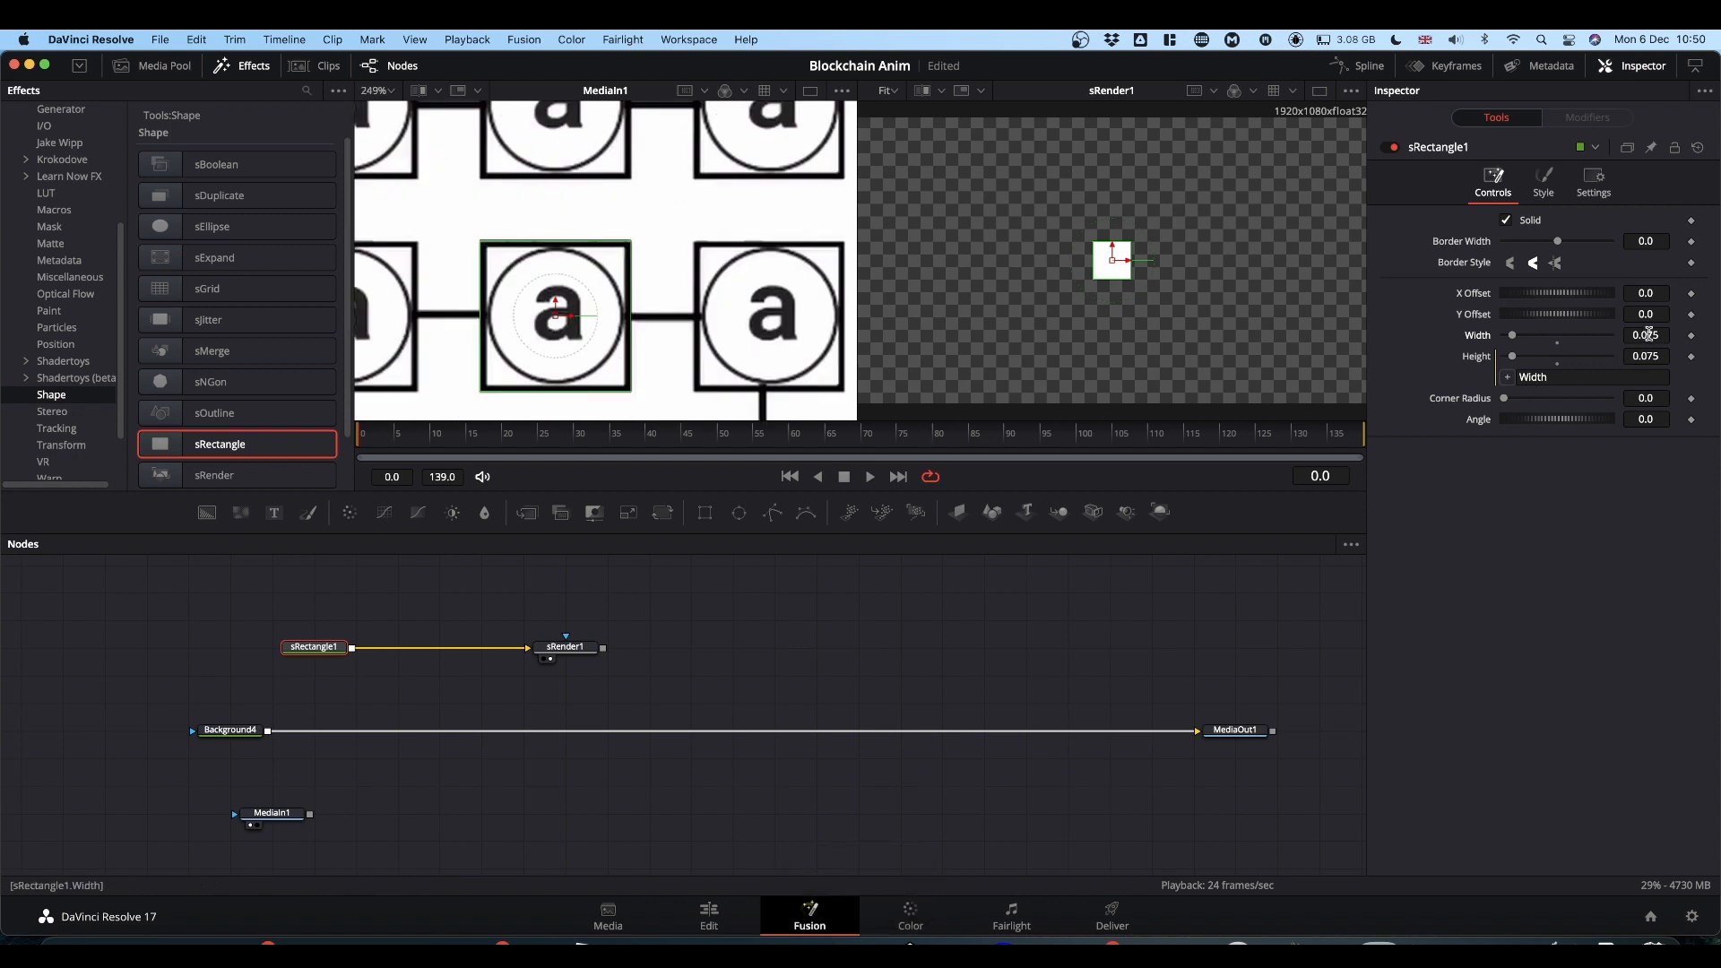
{"action": "left_click_drag", "start_coordinate": [1647, 334], "coordinate": [1646, 335]}
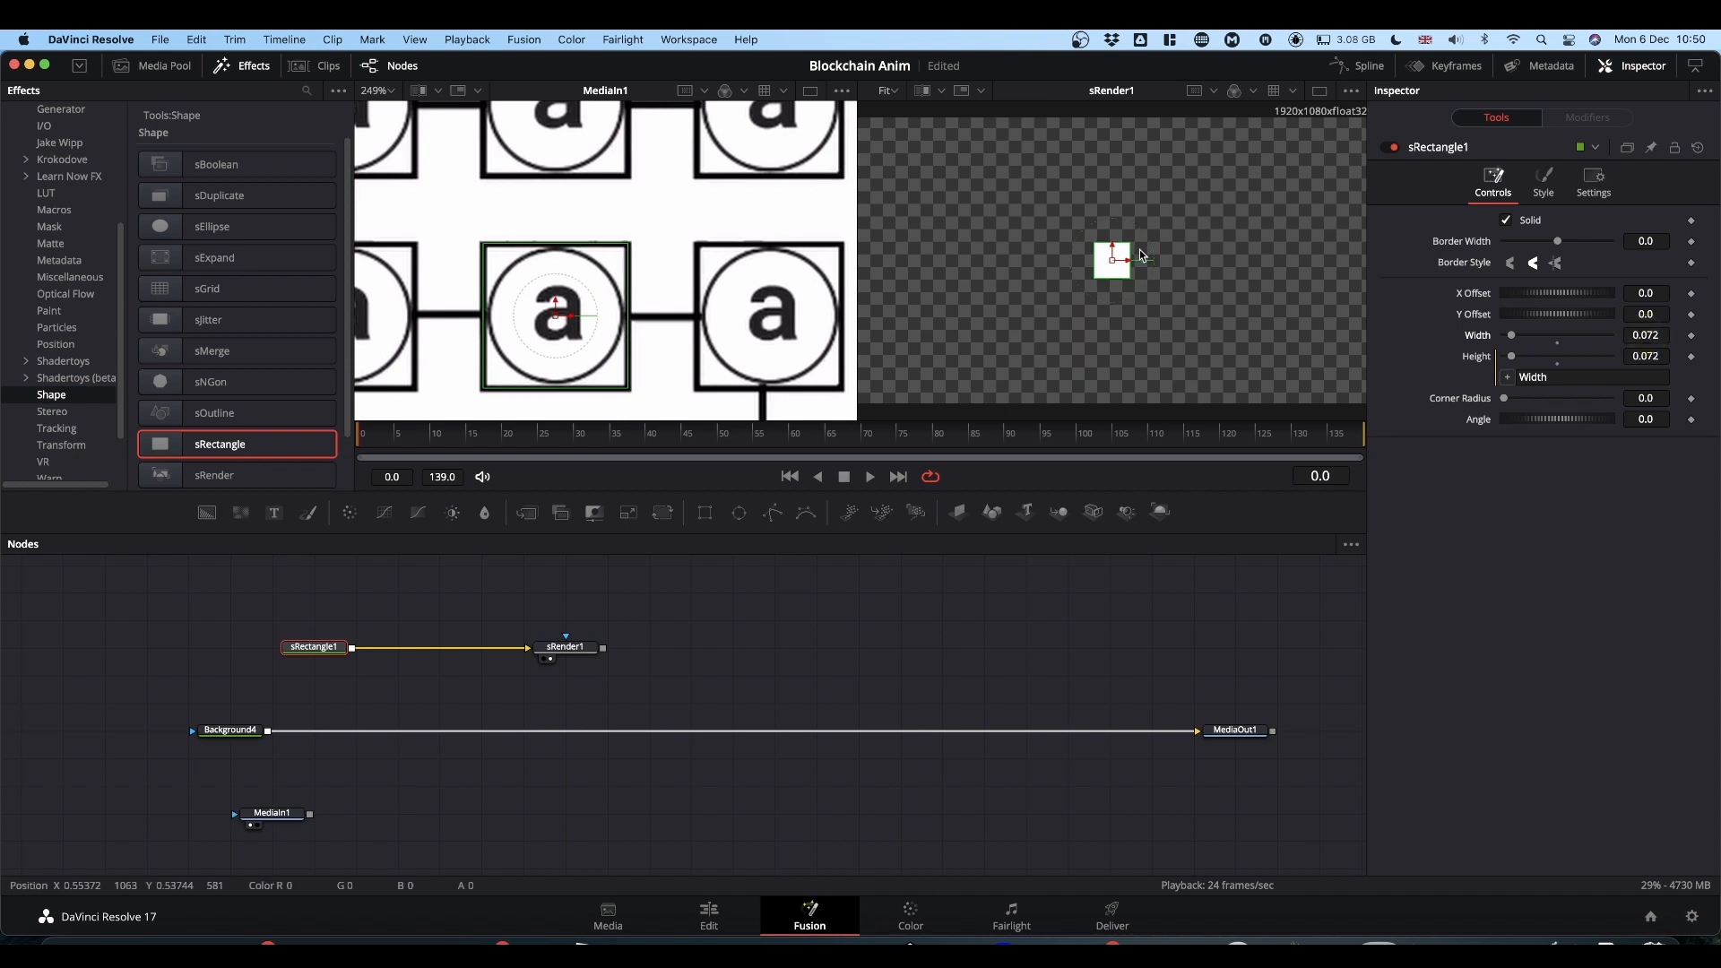
{"action": "scroll", "coordinate": [1124, 251], "scroll_direction": "up", "scroll_amount": 2}
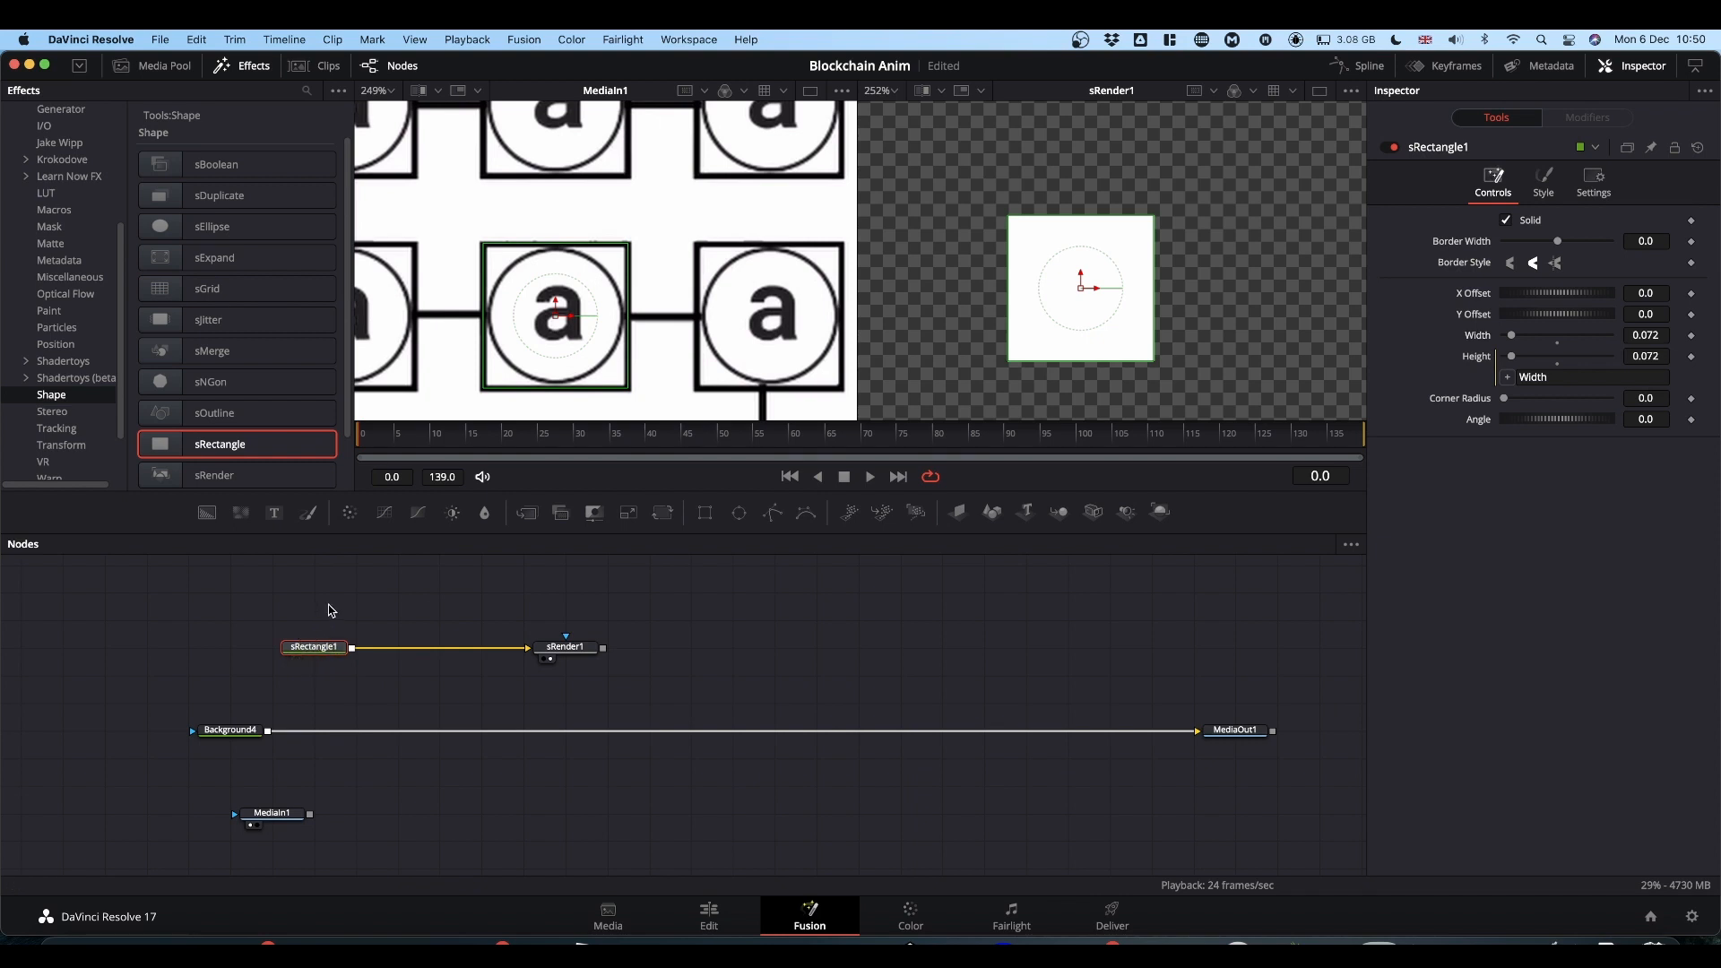
Duplicate sRectangle1 and combine the copy with the original through an sMerge node, placing the copy just above the original.
{"action": "key", "text": "super+c"}
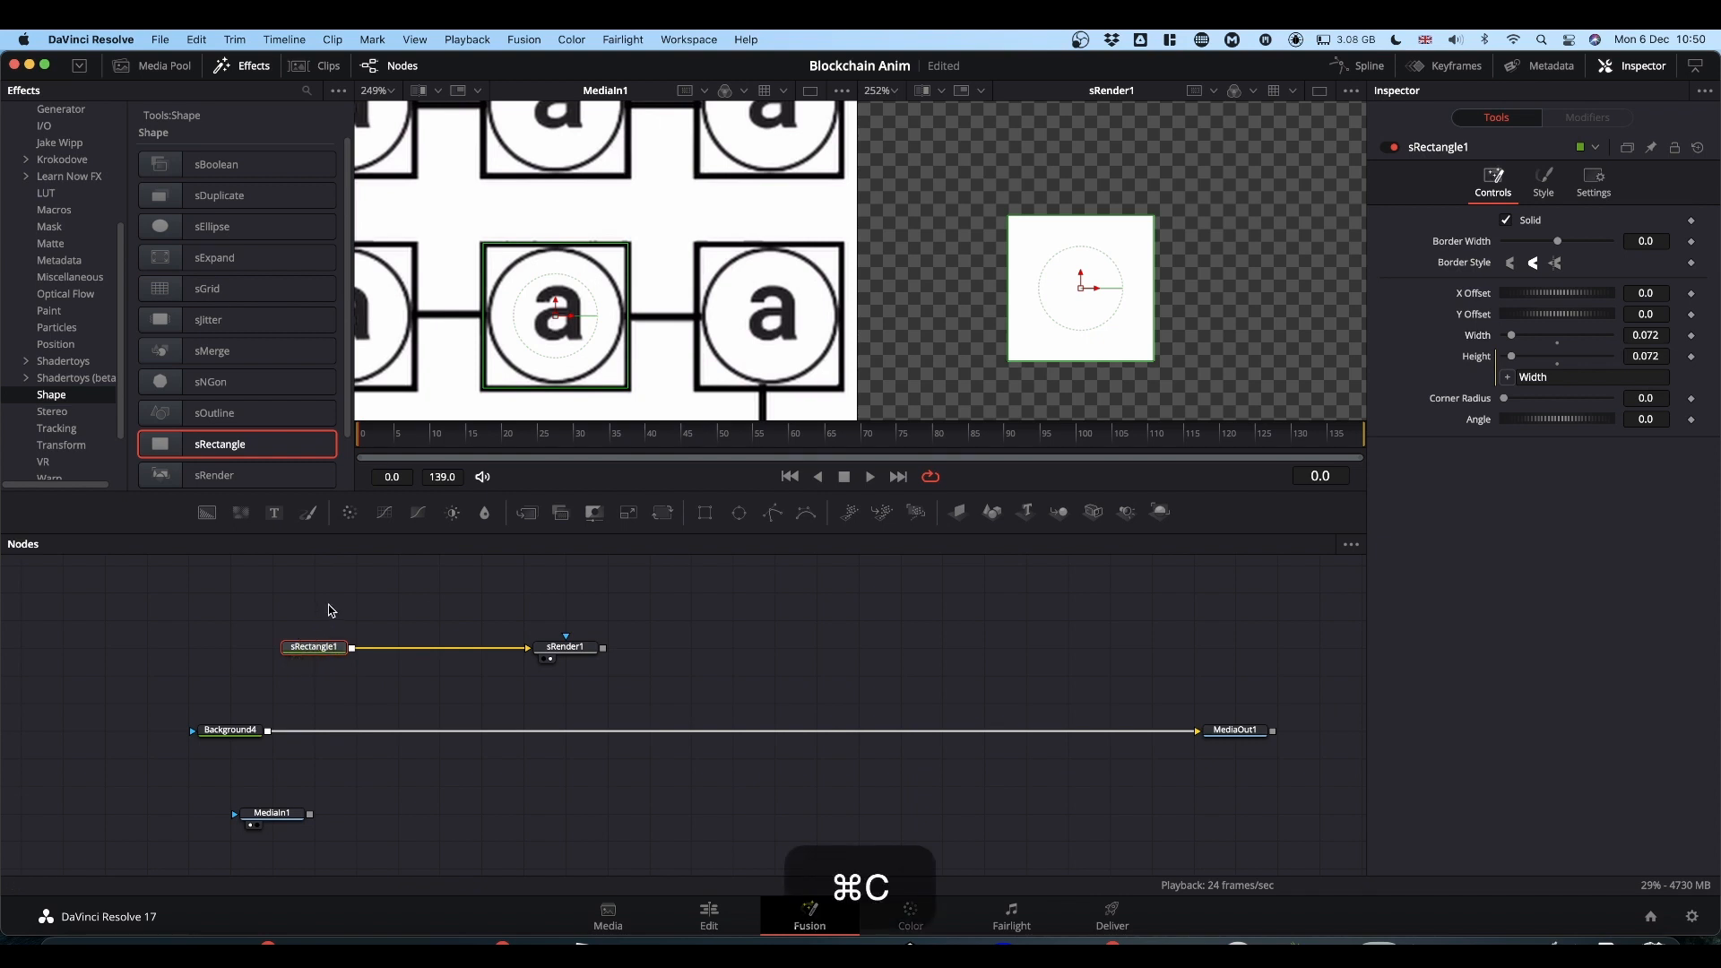
{"action": "left_click", "coordinate": [328, 605]}
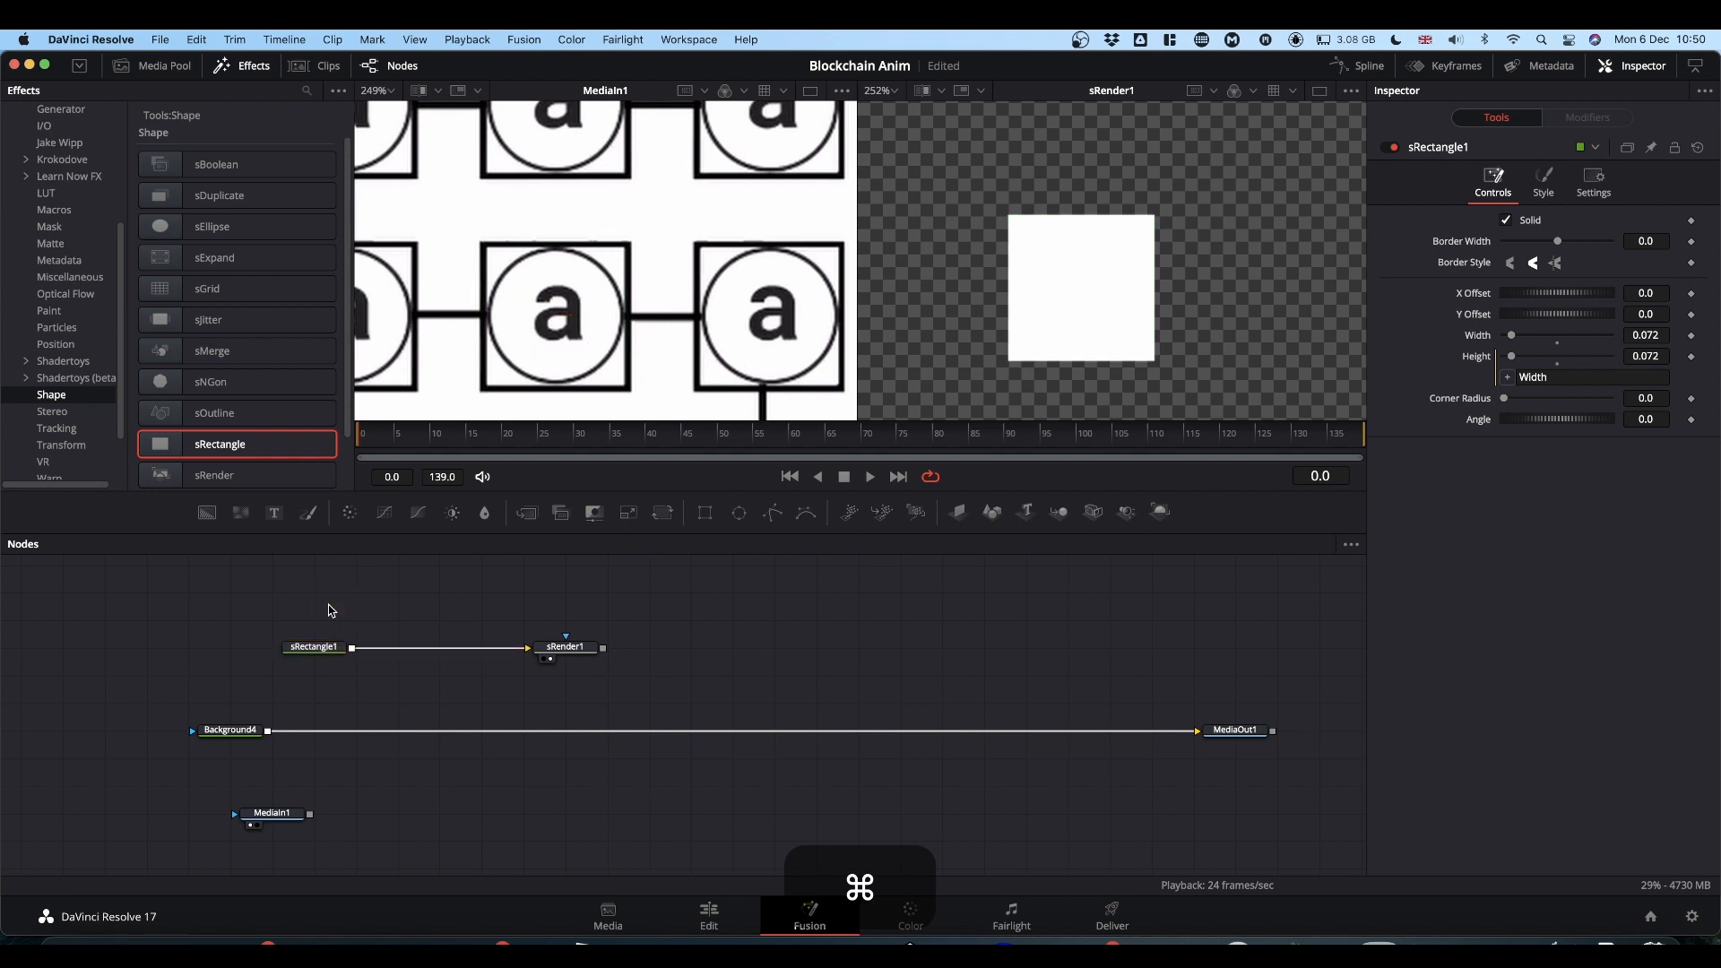
{"action": "key", "text": "super+v"}
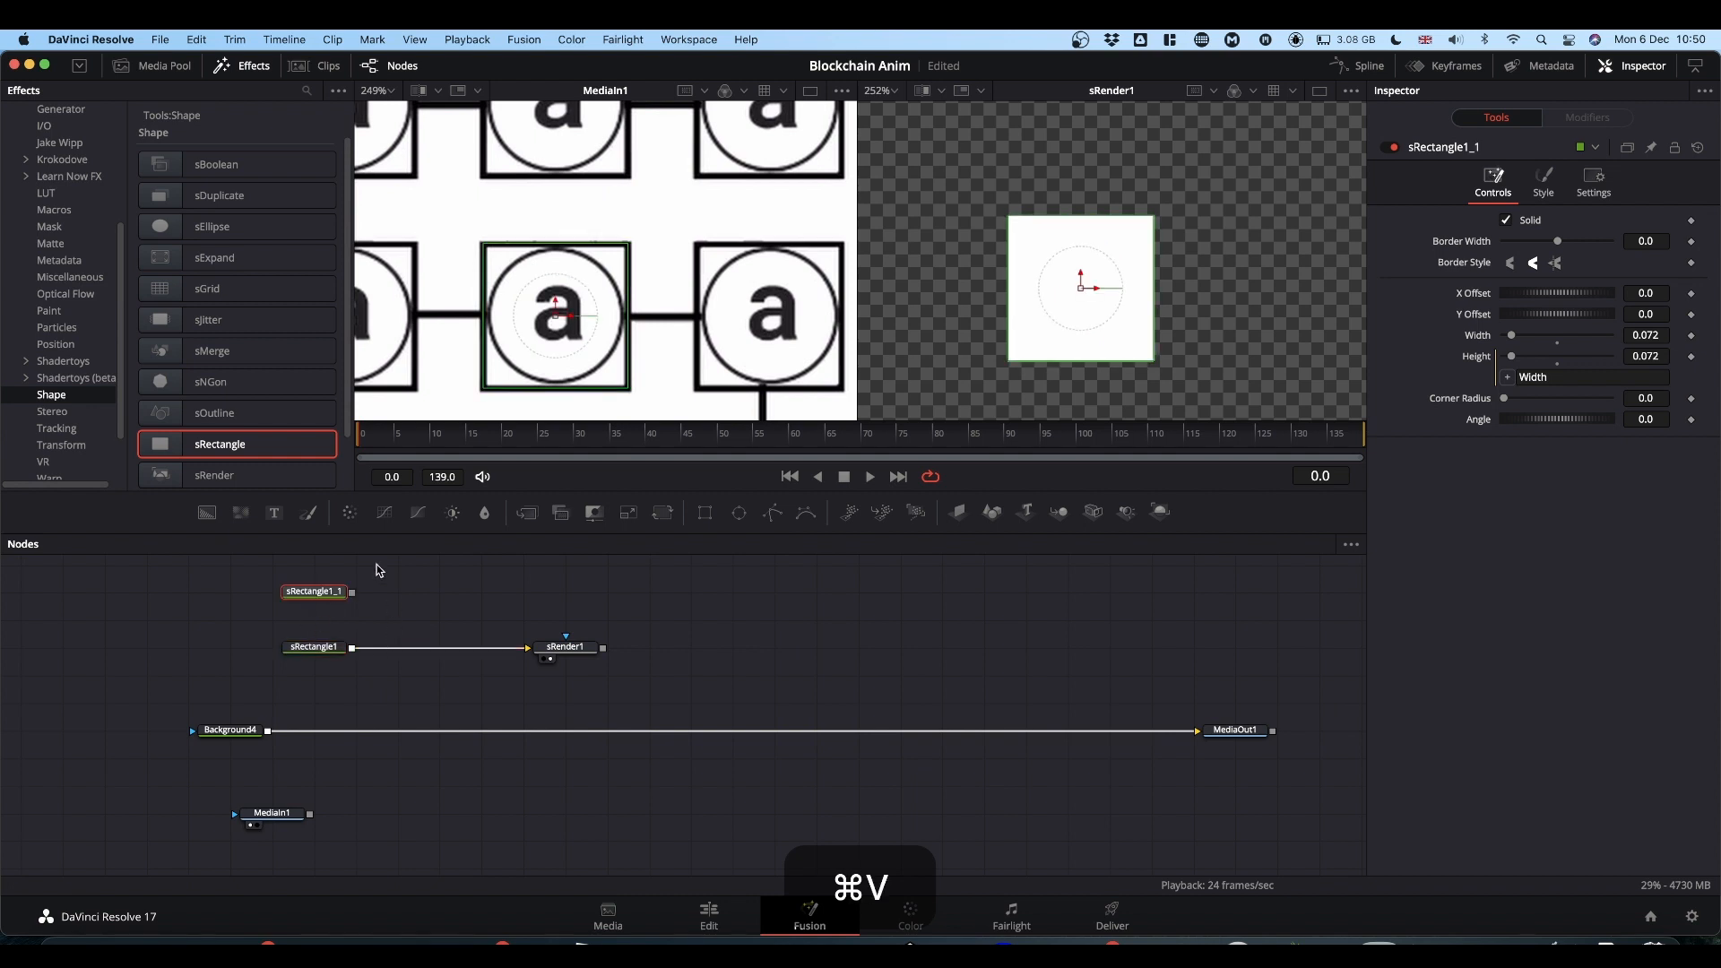
{"action": "left_click_drag", "start_coordinate": [353, 593], "coordinate": [352, 650]}
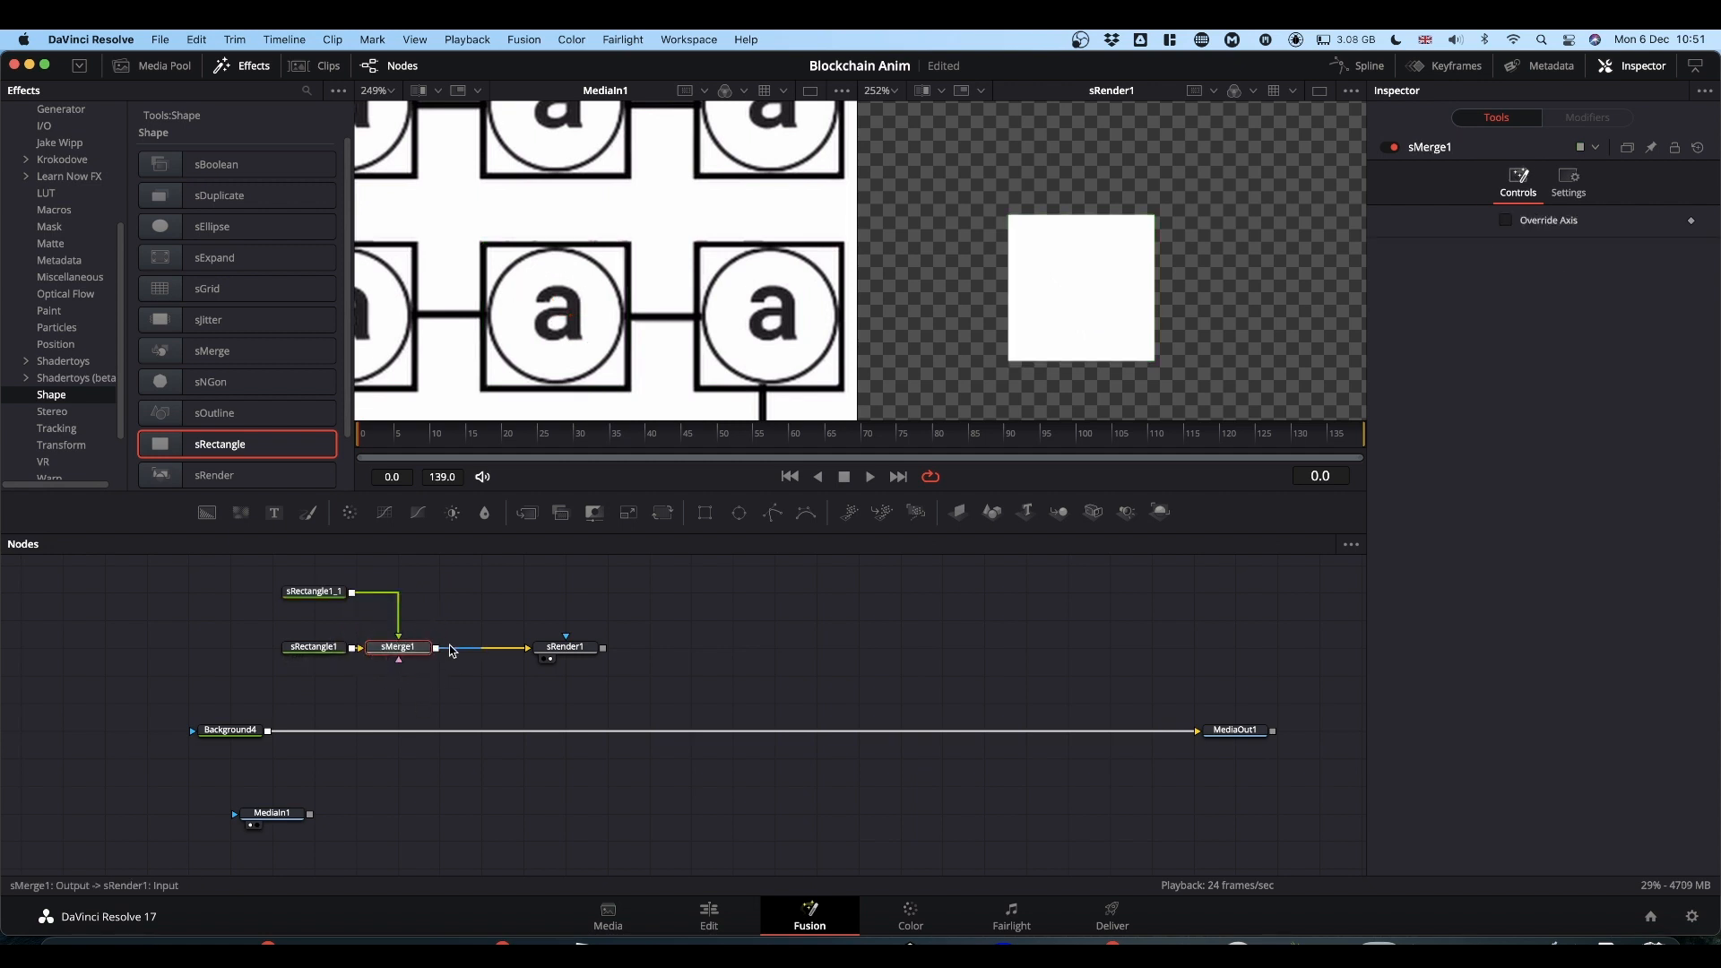
{"action": "left_click", "coordinate": [323, 595]}
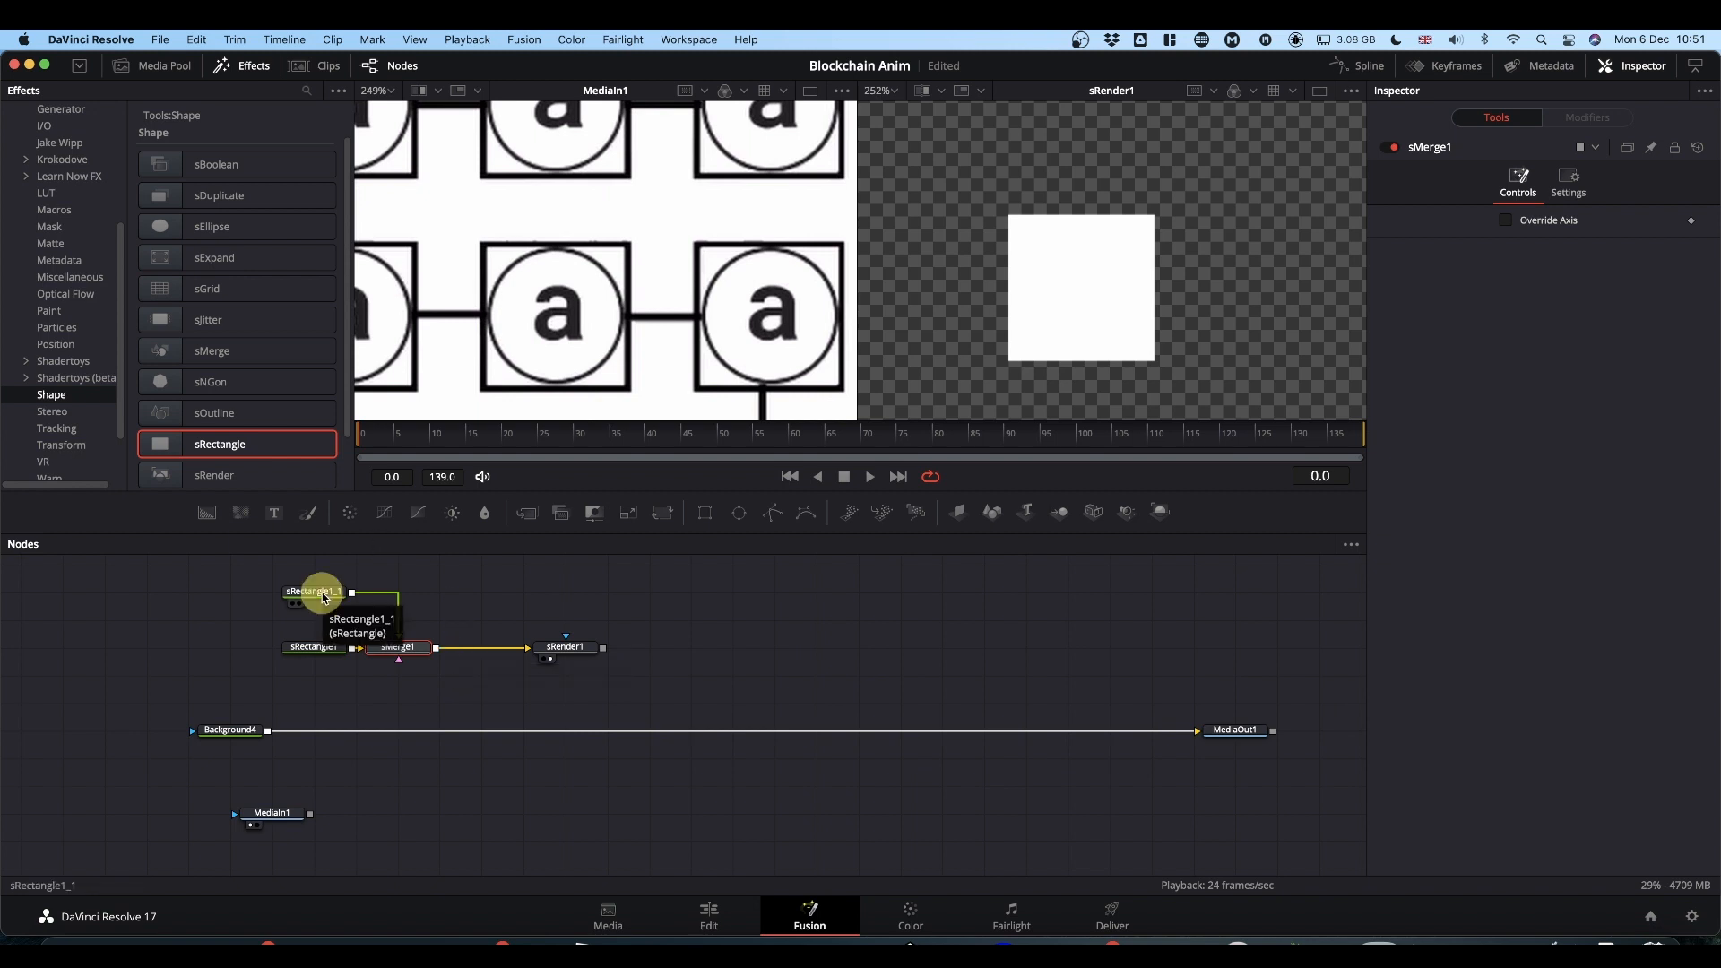
{"action": "left_click_drag", "start_coordinate": [325, 597], "coordinate": [316, 622]}
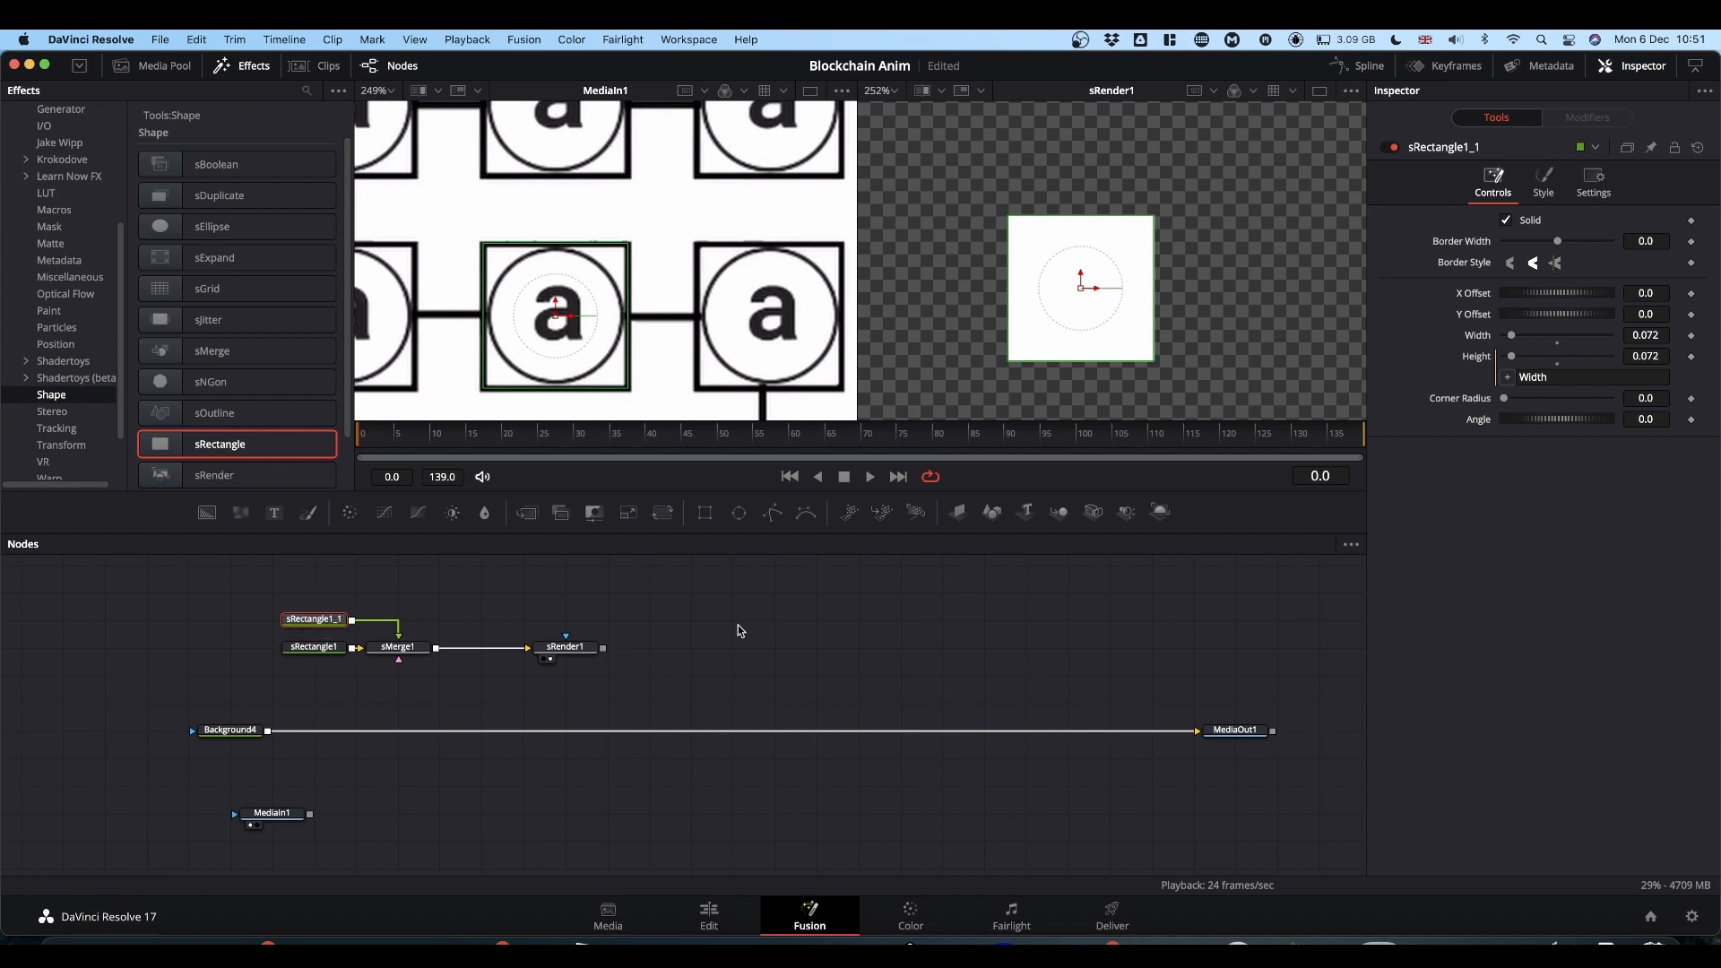
Make the copied rectangle an outline by disabling Solid, choosing the third corner border style and setting the border width to 0.0023.
{"action": "left_click", "coordinate": [1506, 221]}
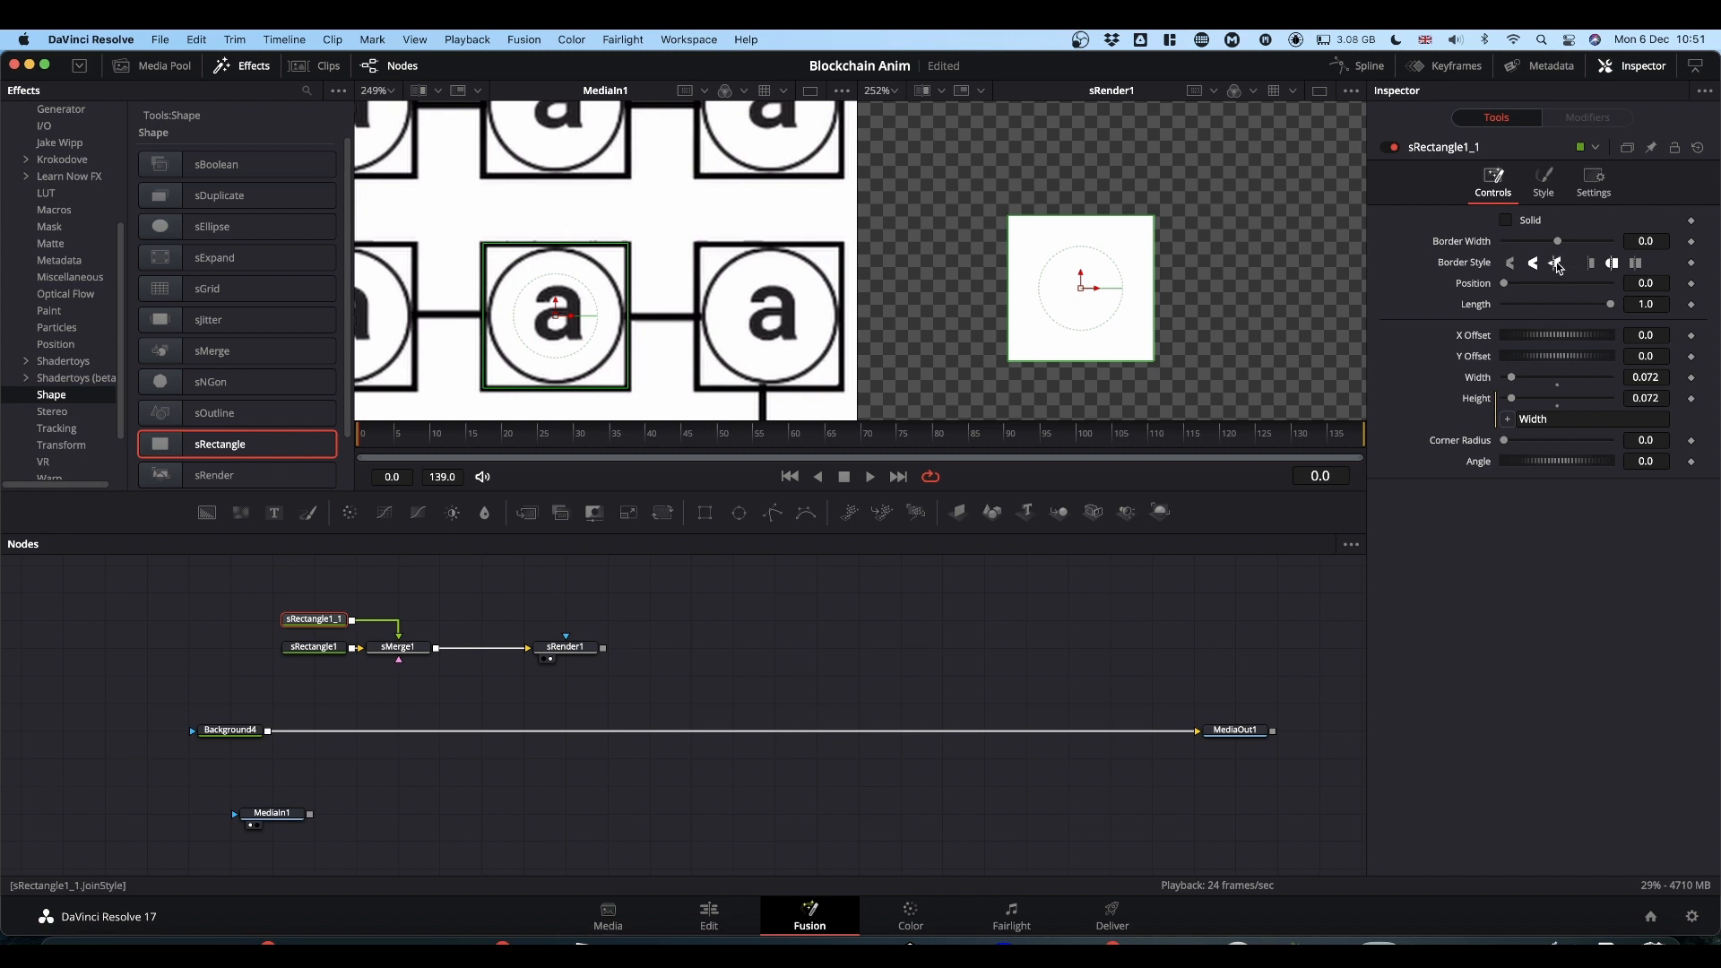
{"action": "left_click", "coordinate": [1557, 263]}
{"action": "left_click", "coordinate": [1654, 241]}
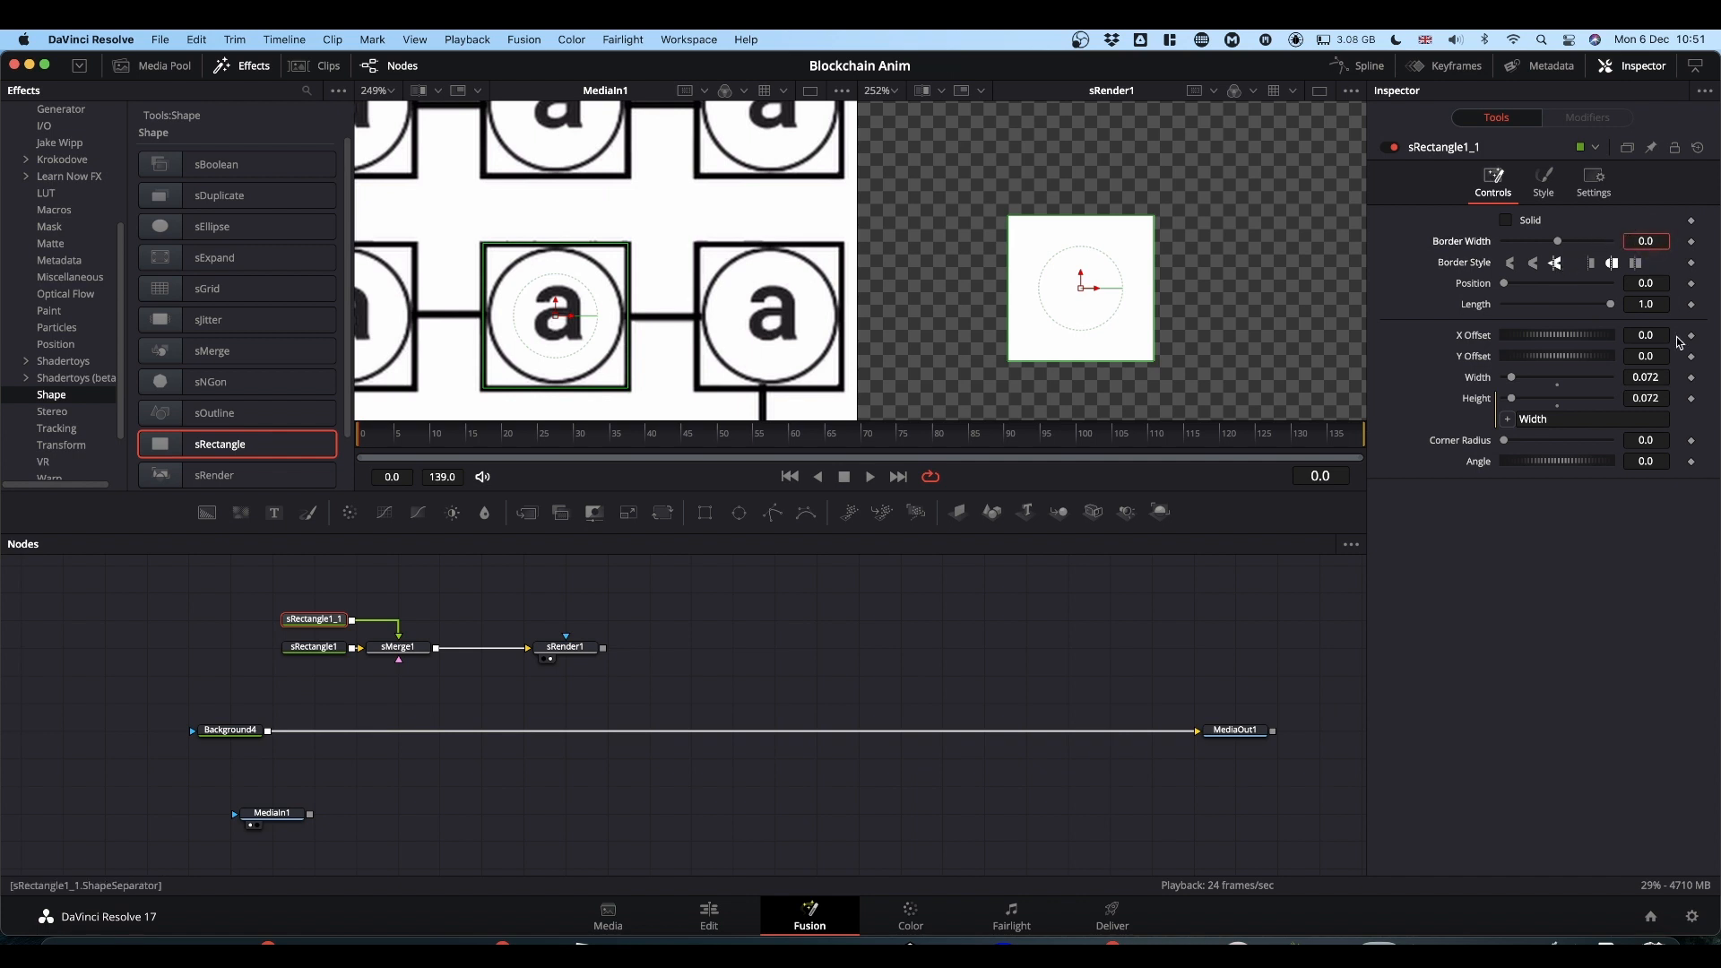
{"action": "type", "text": "0"}
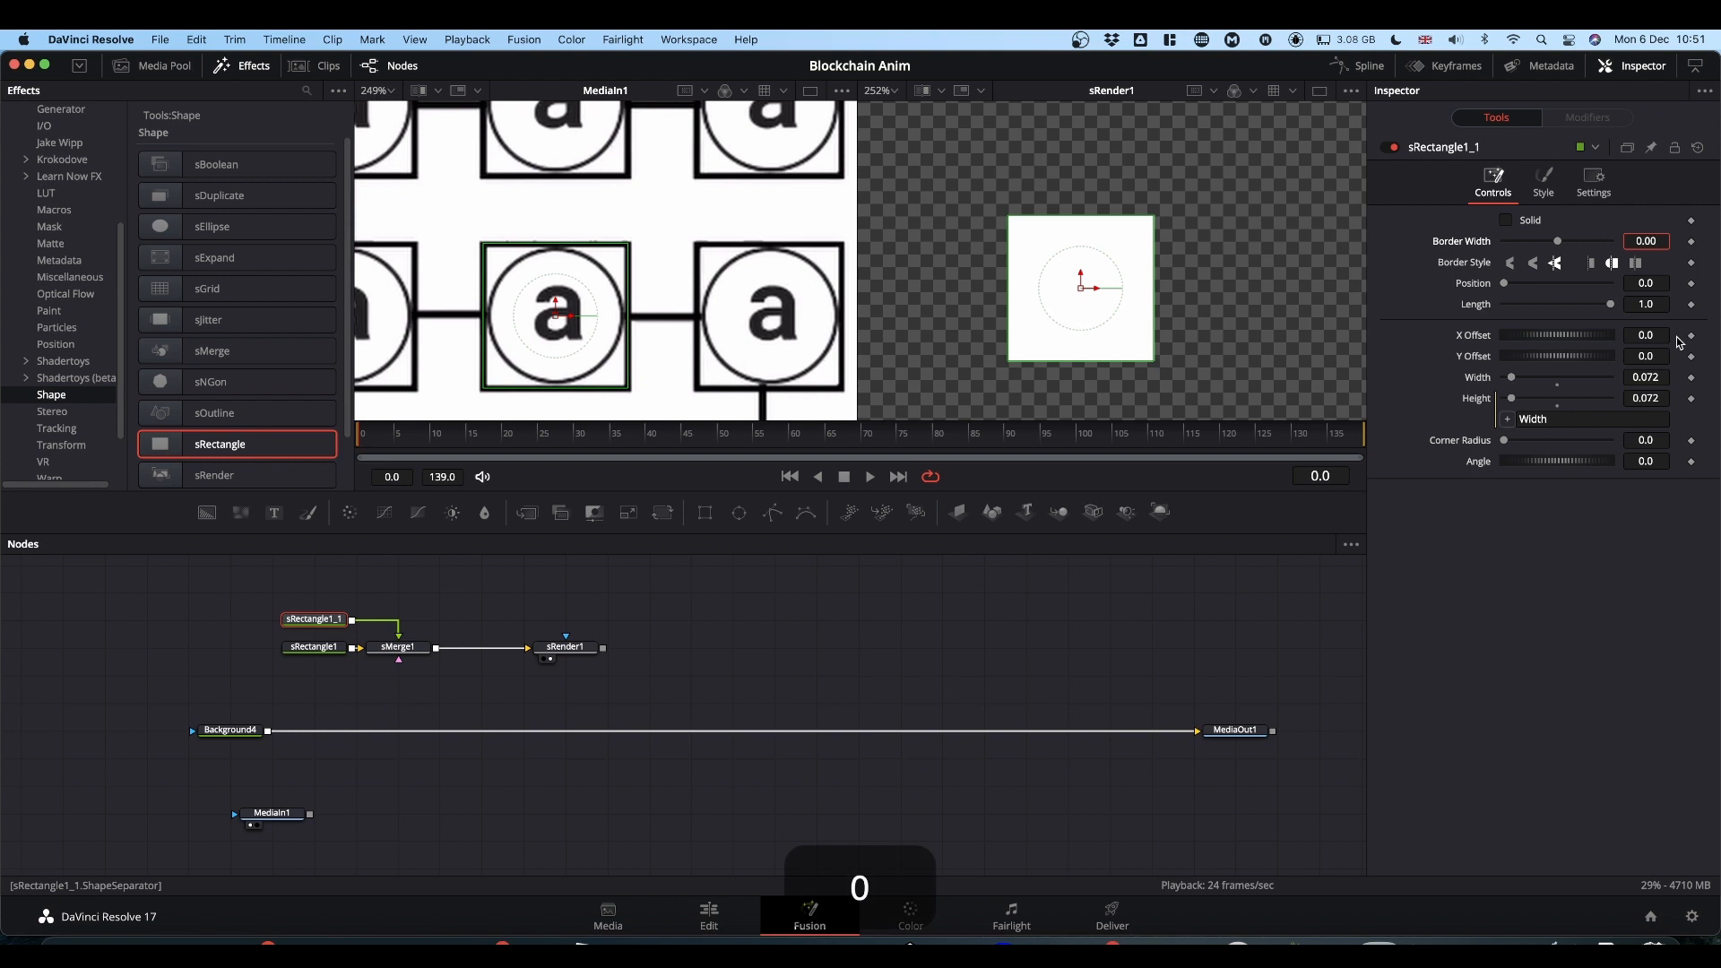
{"action": "type", "text": "23"}
{"action": "left_click", "coordinate": [1560, 645]}
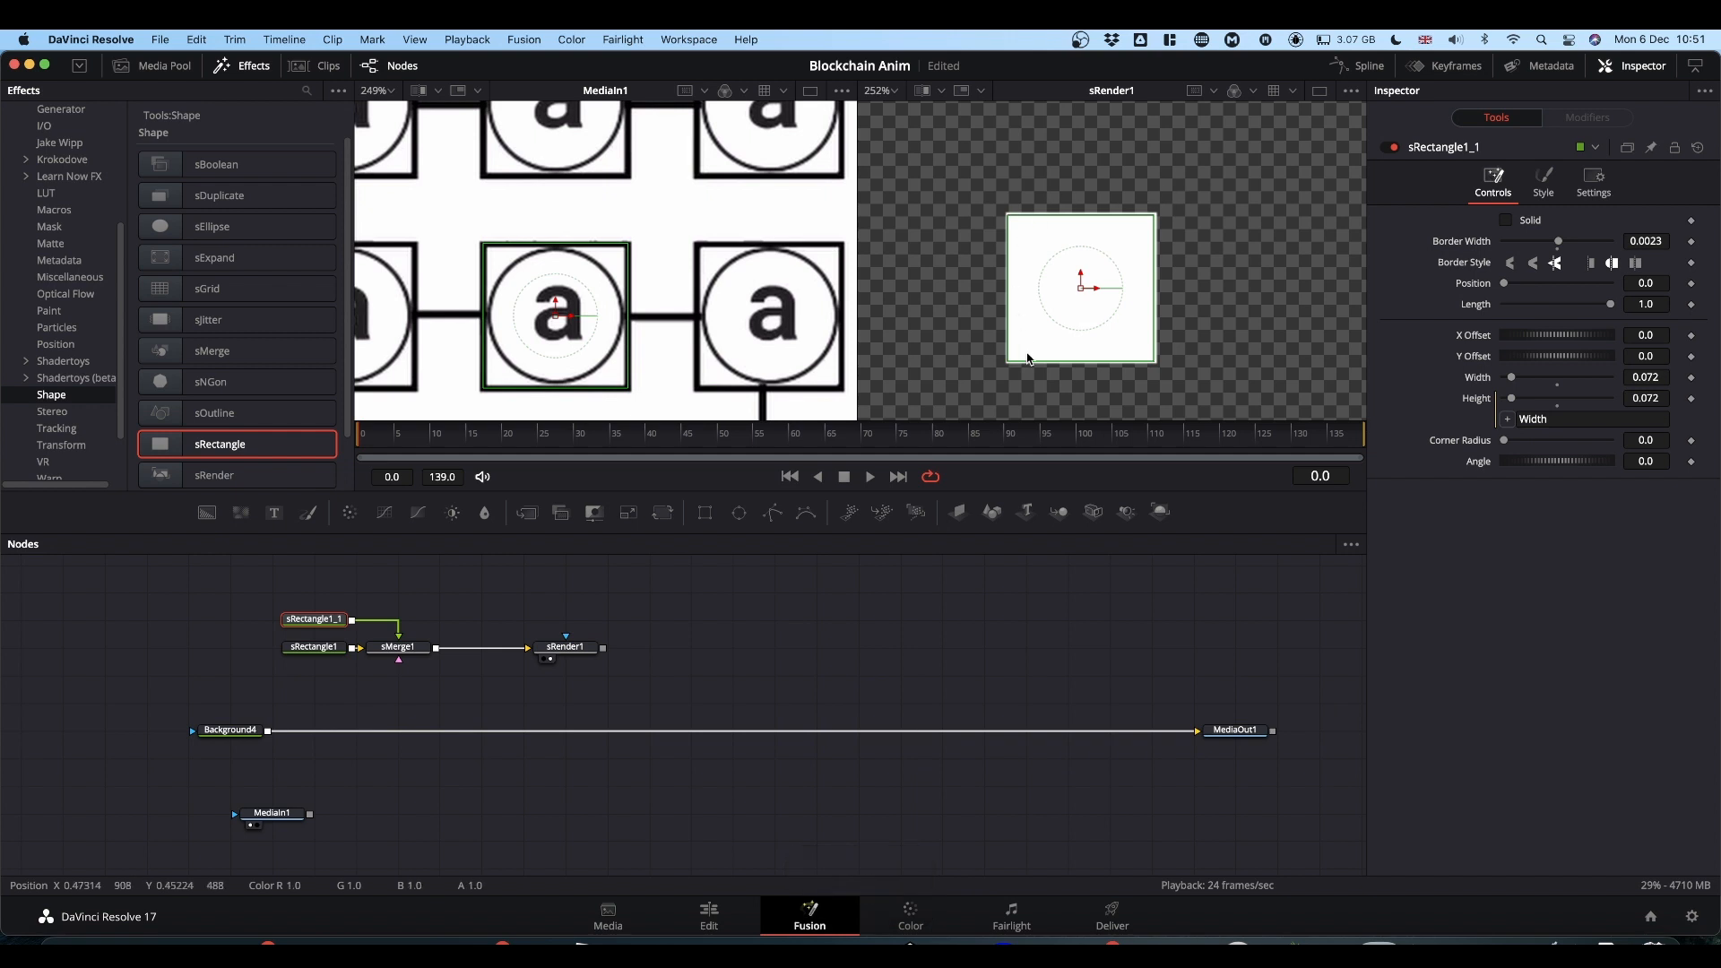
Change the outline rectangle's colour to black, with red, green and blue all at 0.
{"action": "left_click", "coordinate": [1544, 181]}
{"action": "left_click", "coordinate": [1504, 221]}
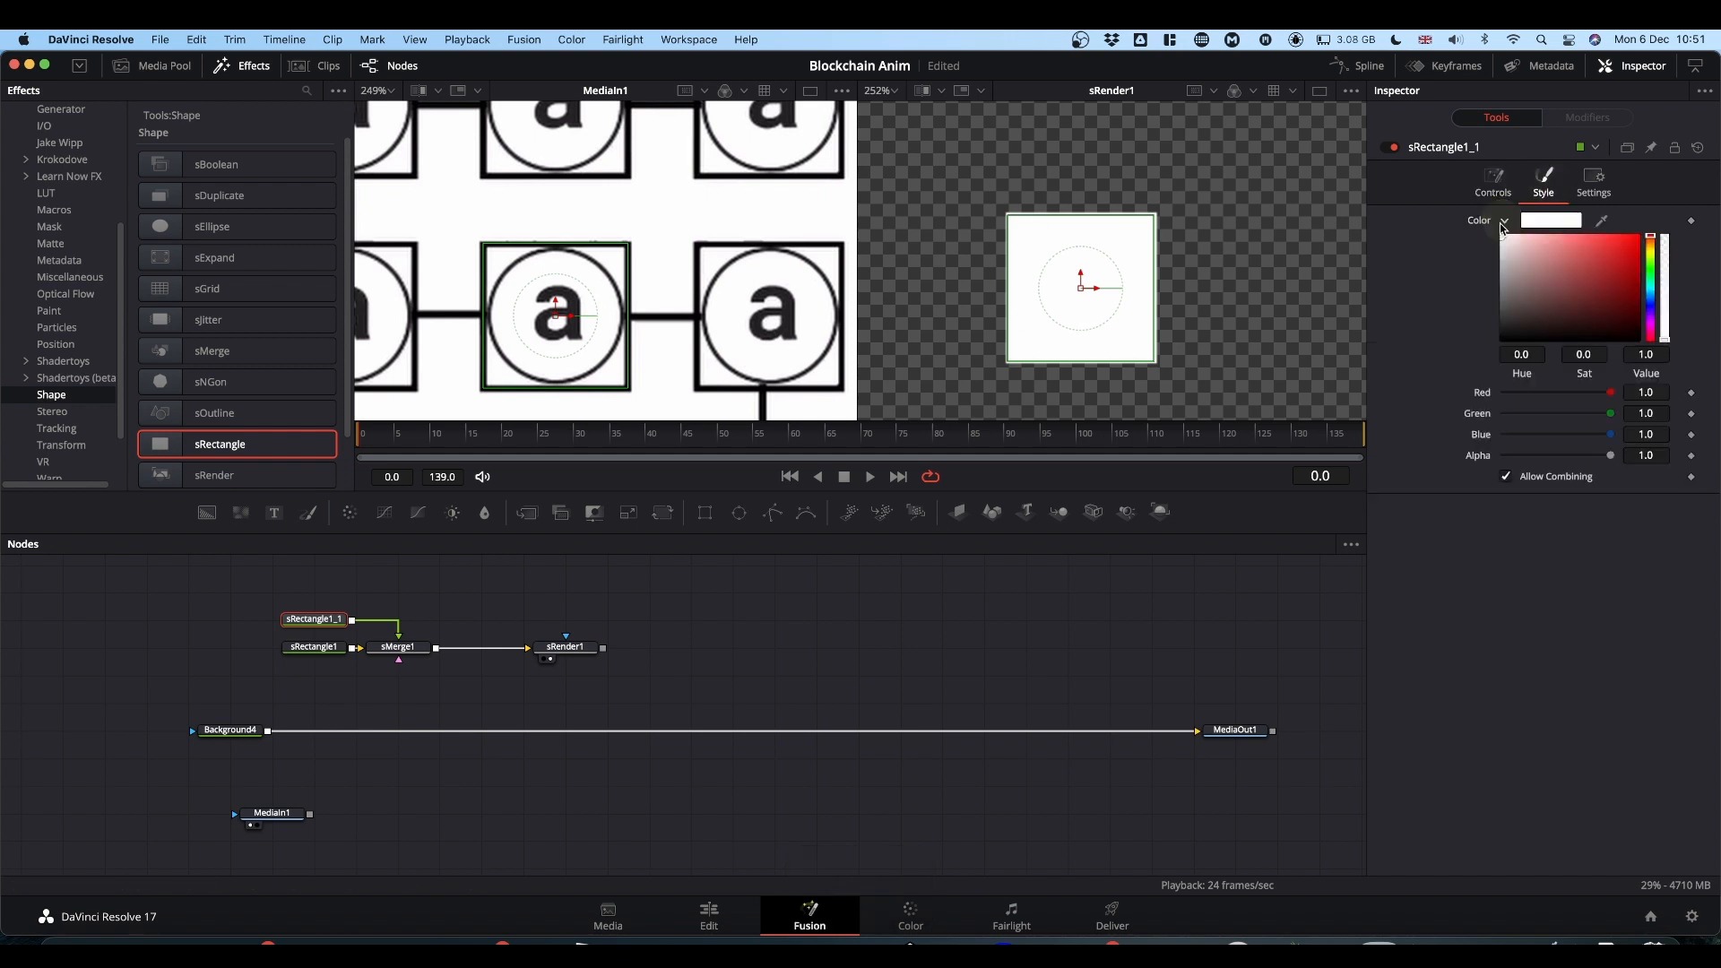
{"action": "left_click_drag", "start_coordinate": [1529, 280], "coordinate": [1464, 396]}
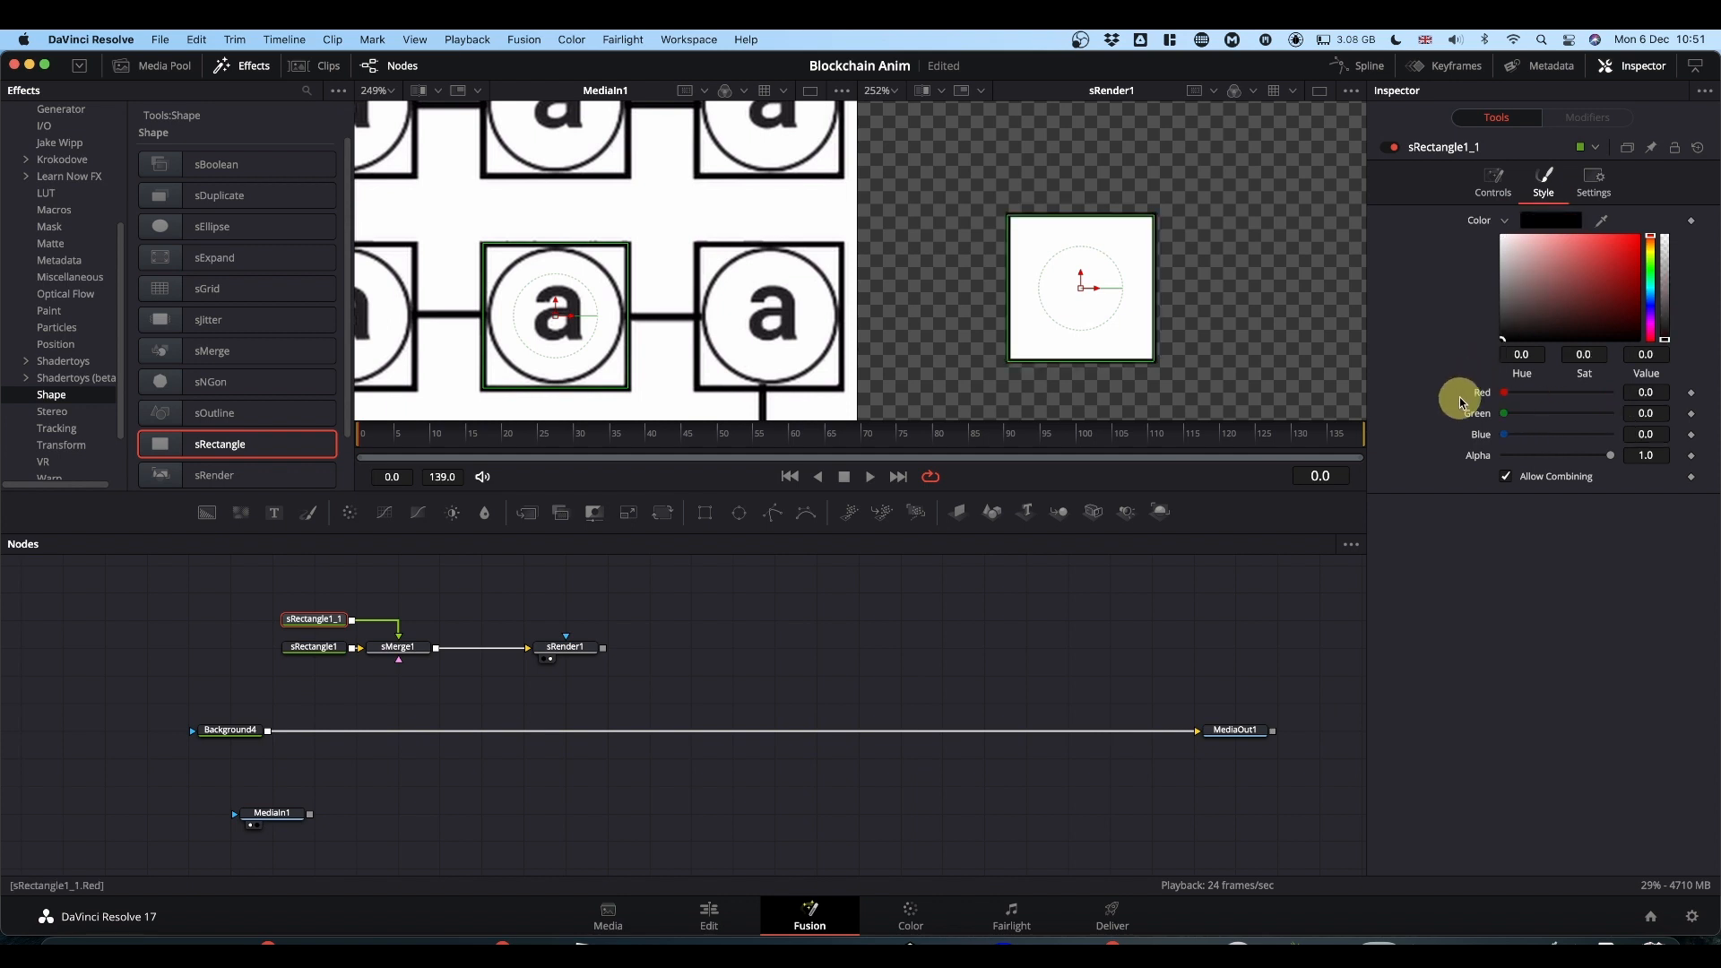
Add an unconnected sEllipse node above sRectangle1_1 and link its height to its width with an expression.
{"action": "left_click", "coordinate": [1121, 636]}
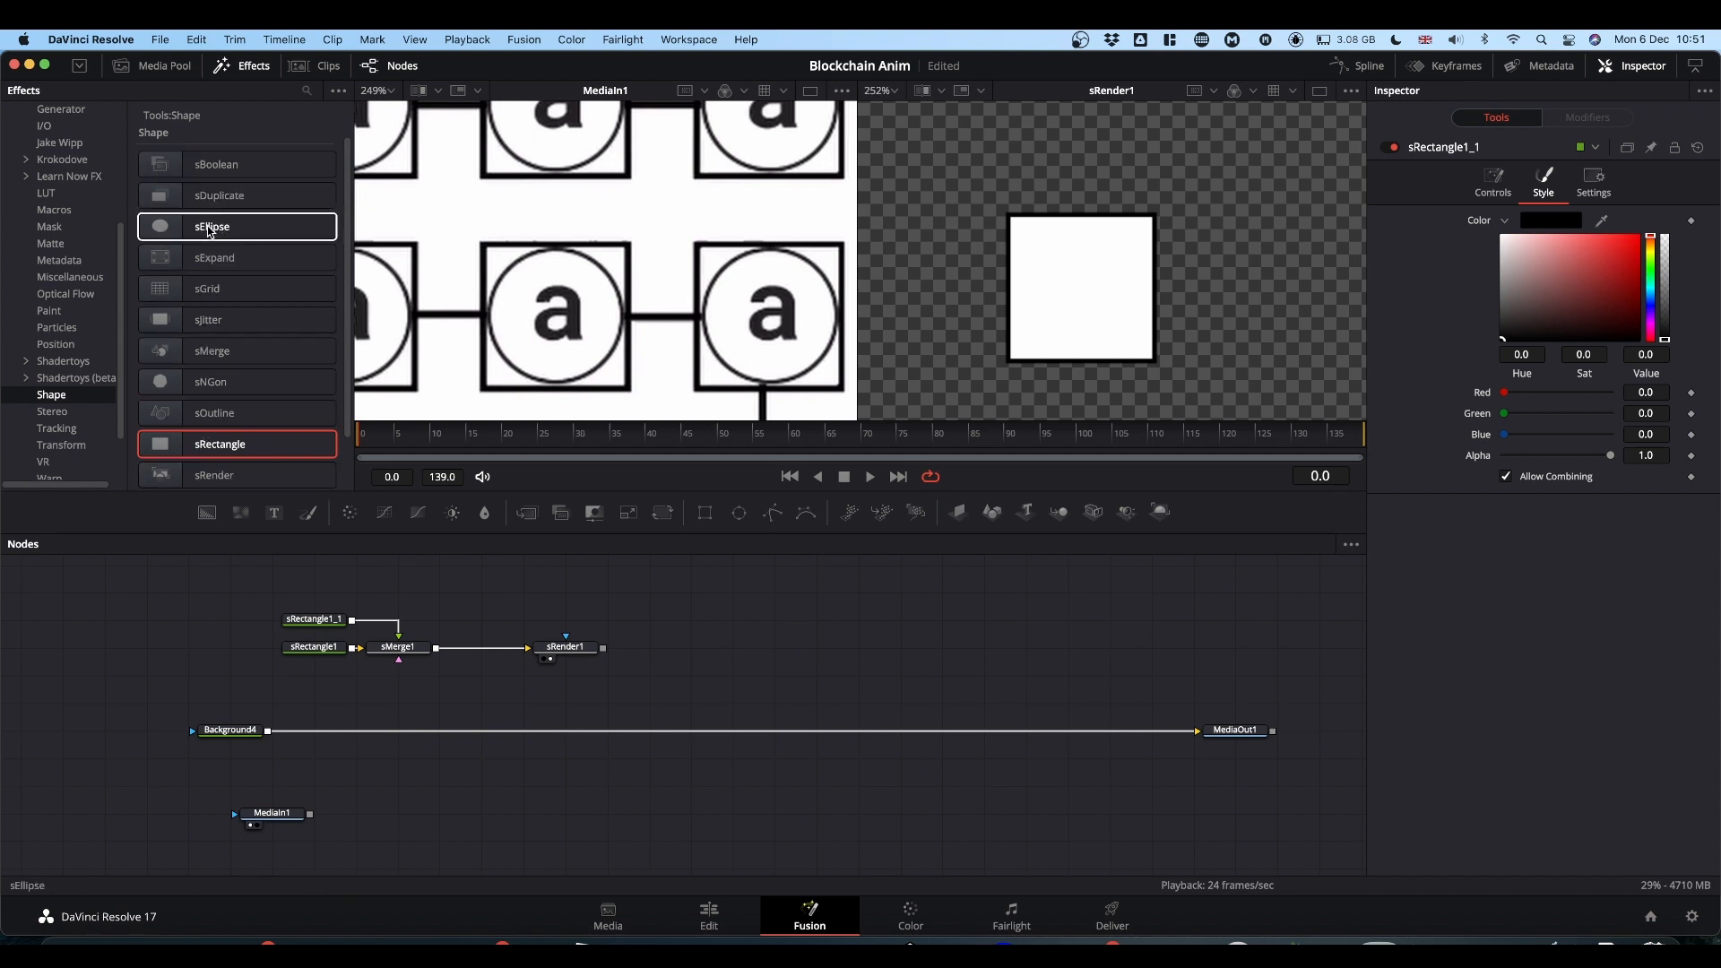
{"action": "left_click_drag", "start_coordinate": [211, 230], "coordinate": [323, 597]}
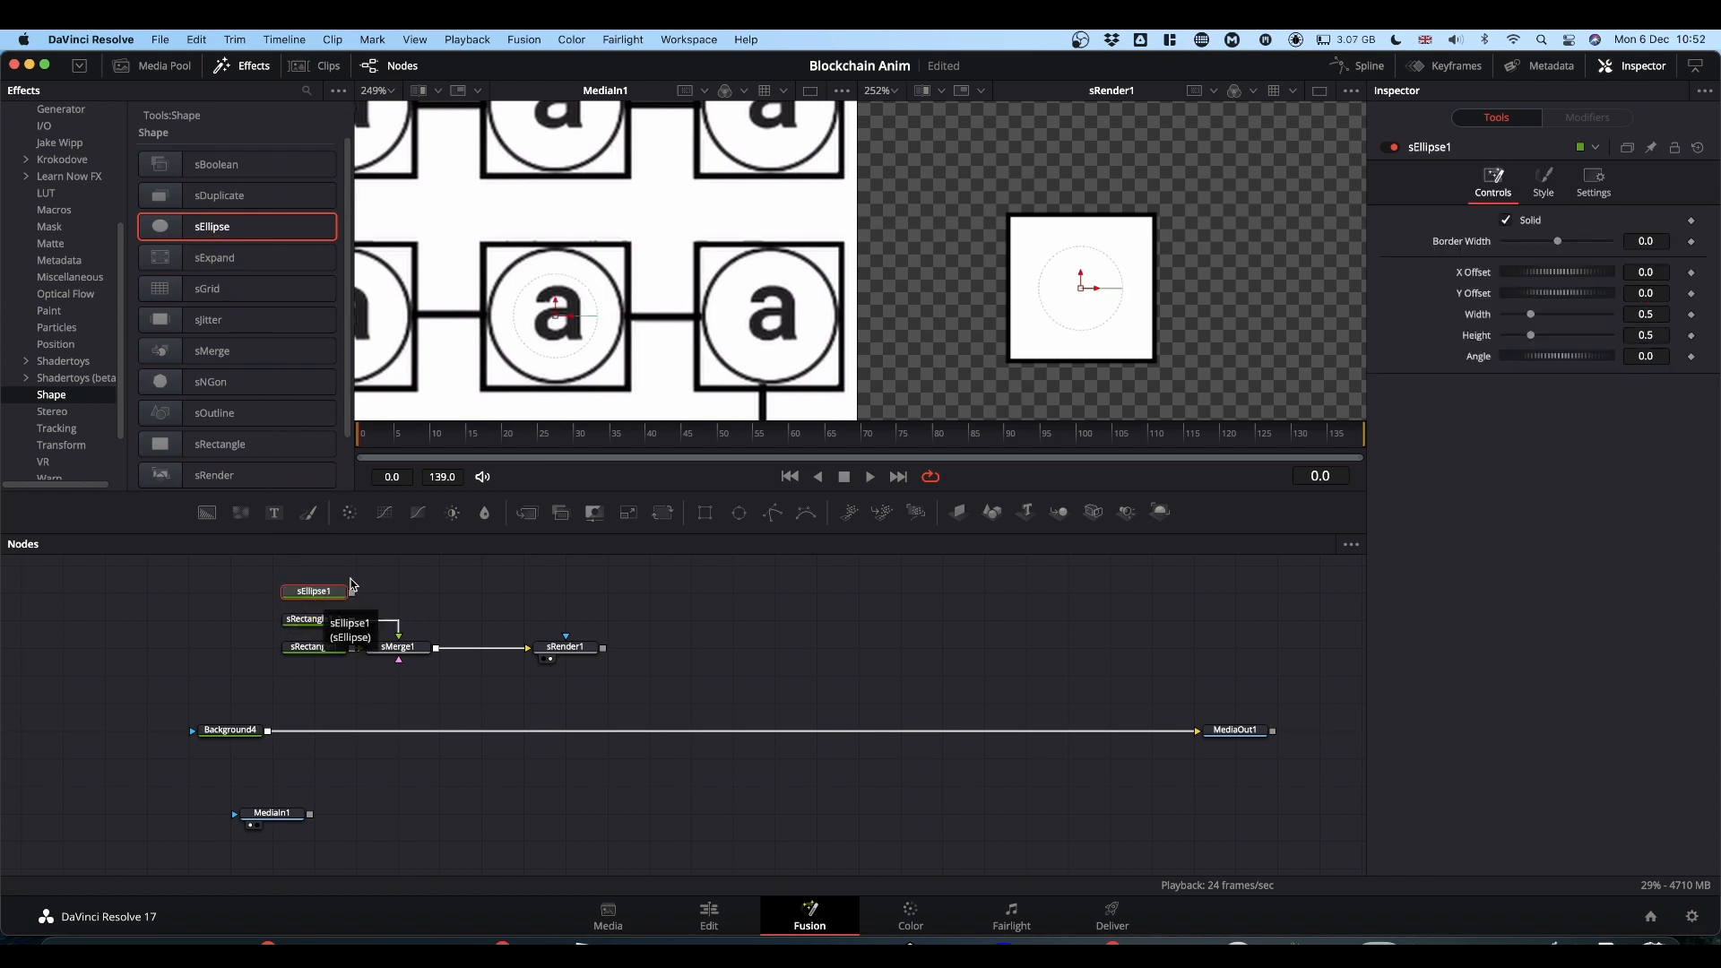
{"action": "scroll", "coordinate": [1126, 294], "scroll_direction": "down", "scroll_amount": 5}
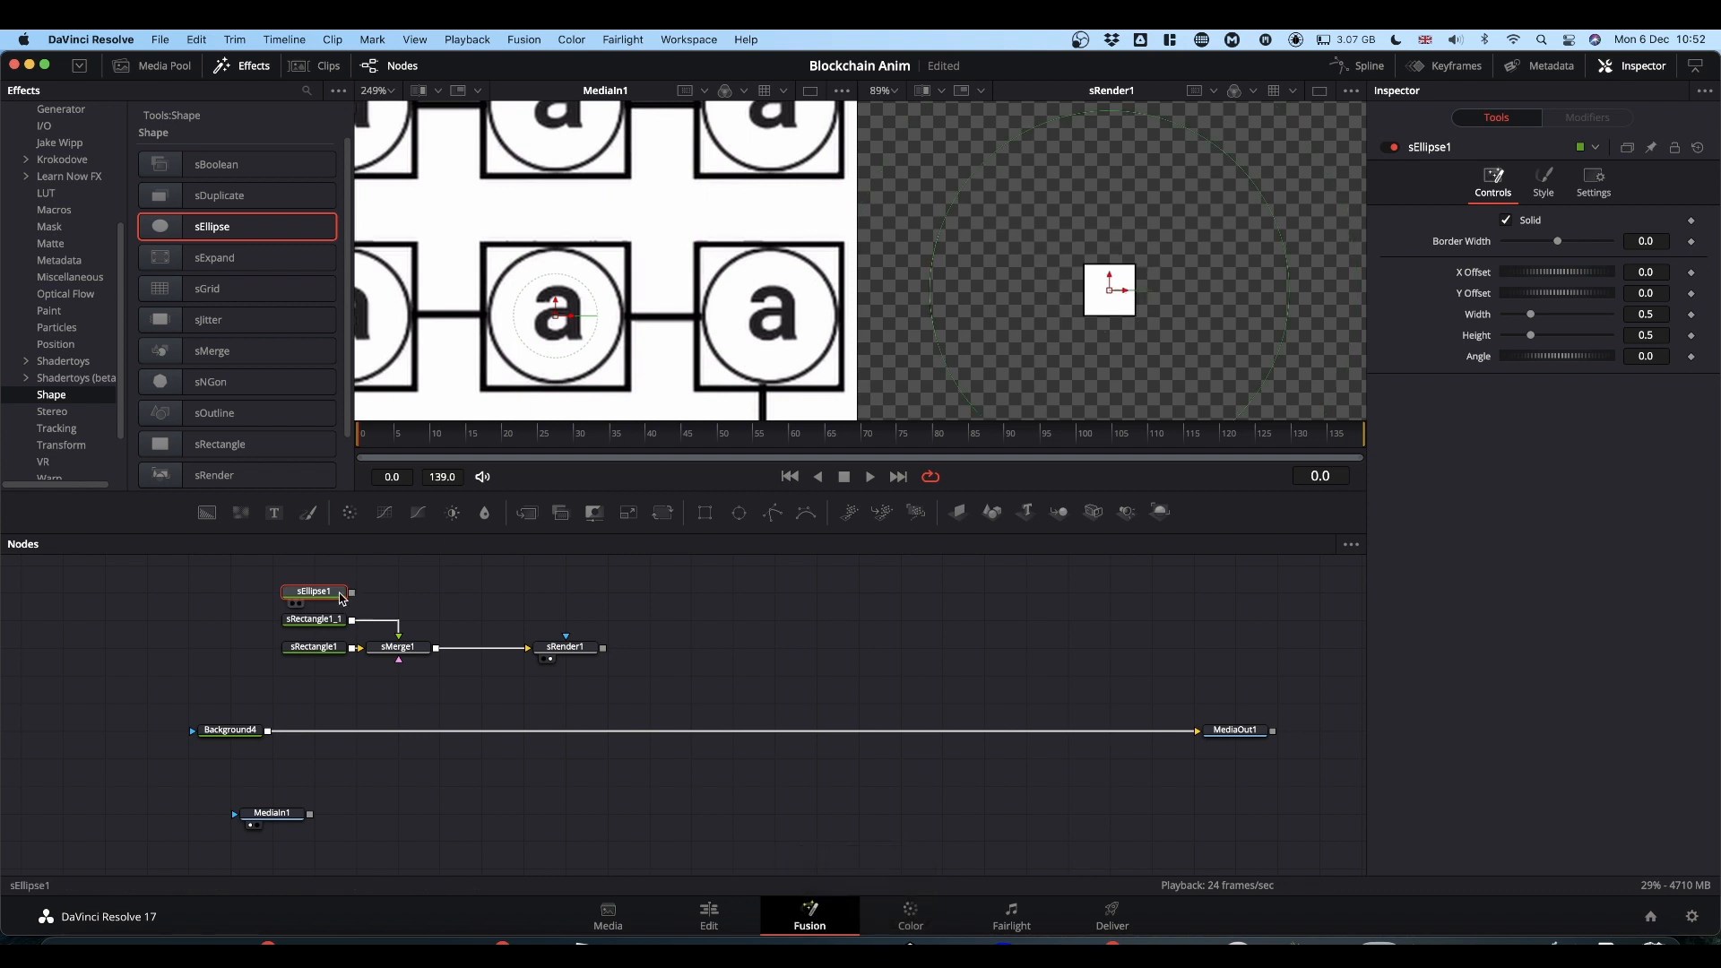
{"action": "right_click", "coordinate": [1475, 340]}
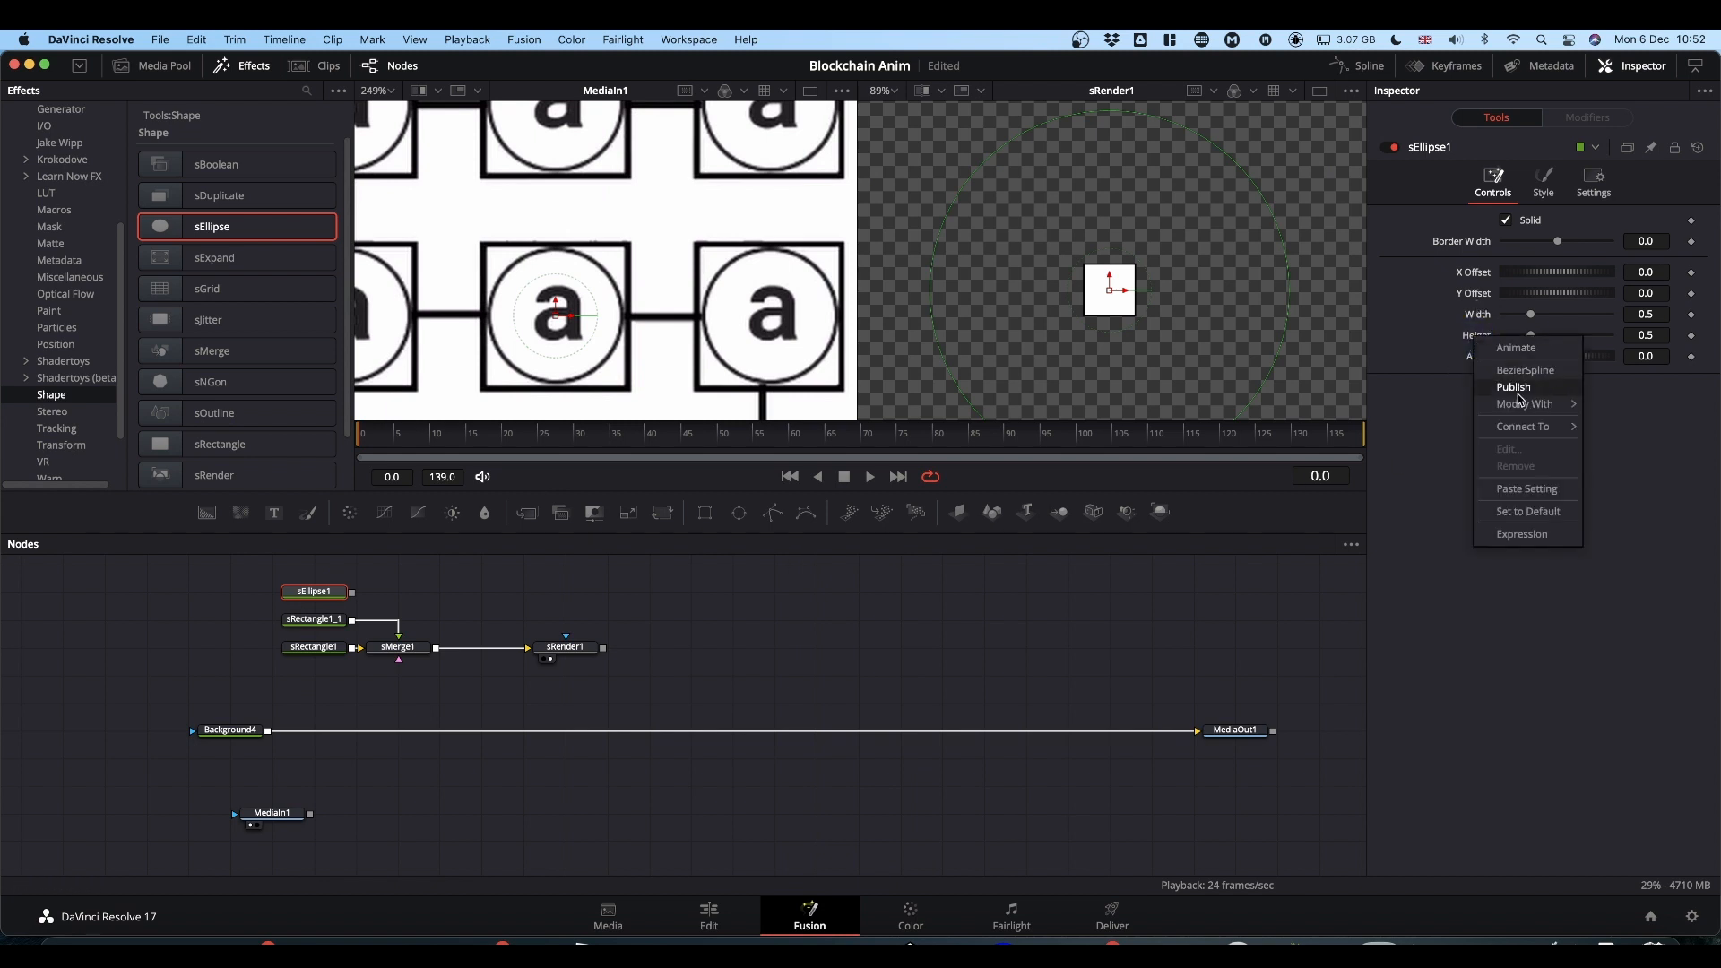
{"action": "left_click", "coordinate": [1521, 535]}
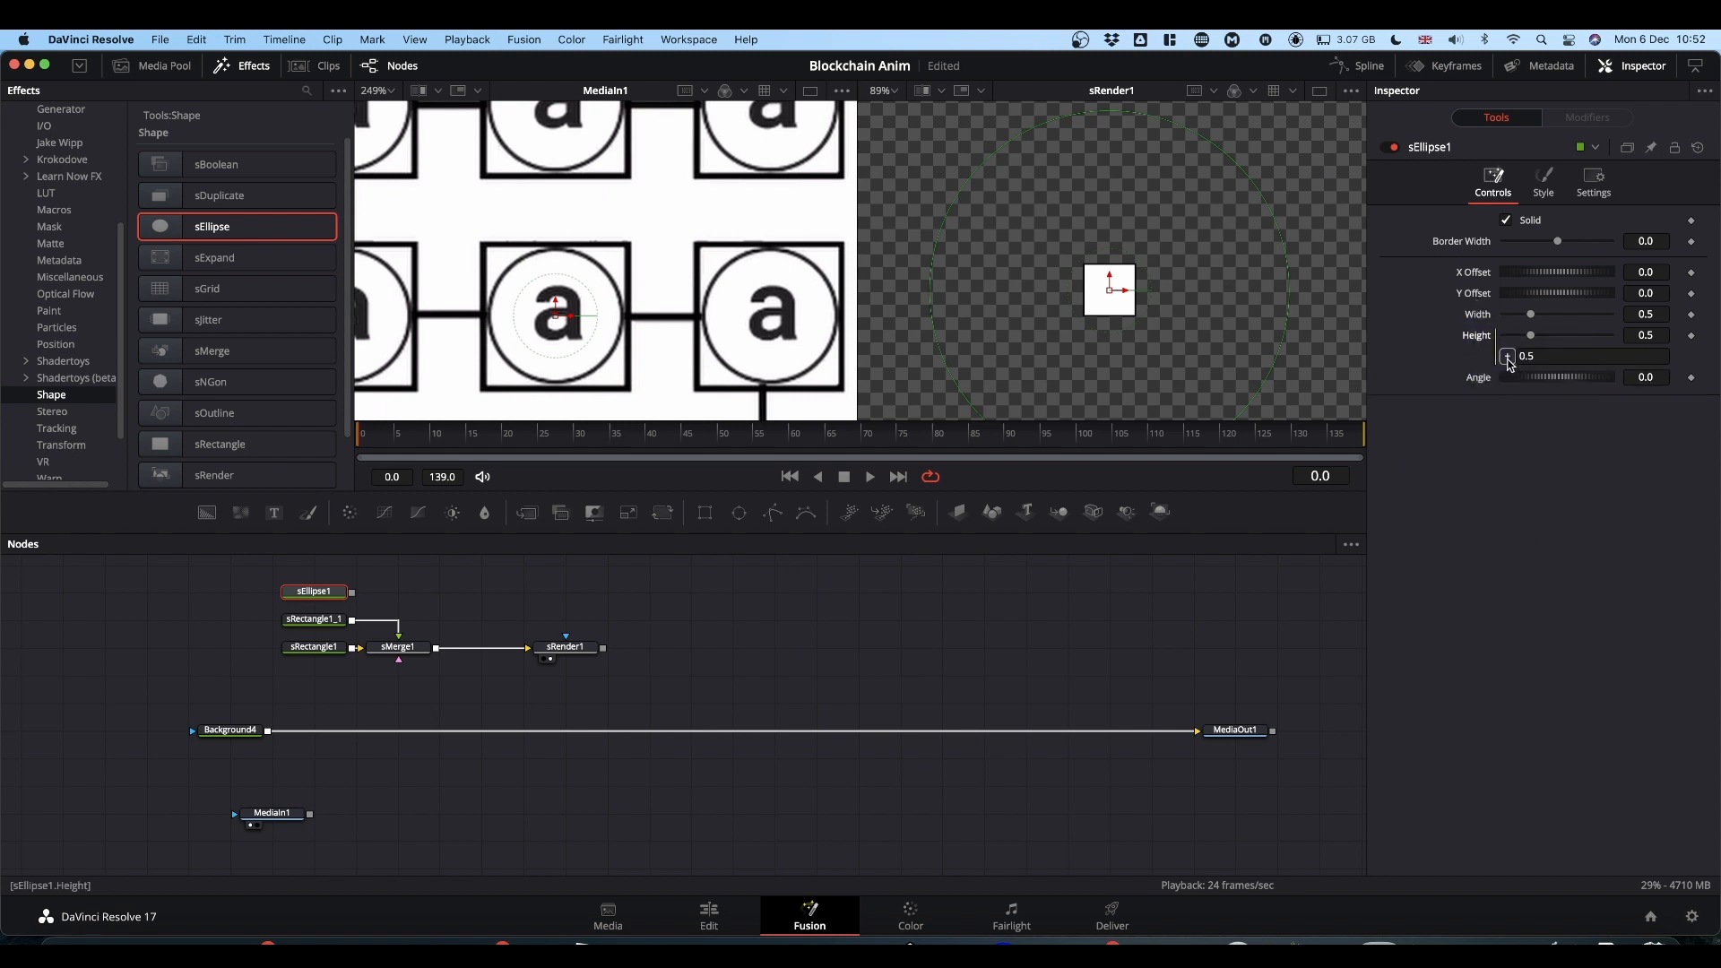
{"action": "left_click_drag", "start_coordinate": [1507, 356], "coordinate": [1478, 319]}
Turn sEllipse1 into an outline by disabling Solid and setting the border width to 0.0023.
{"action": "left_click", "coordinate": [1507, 221]}
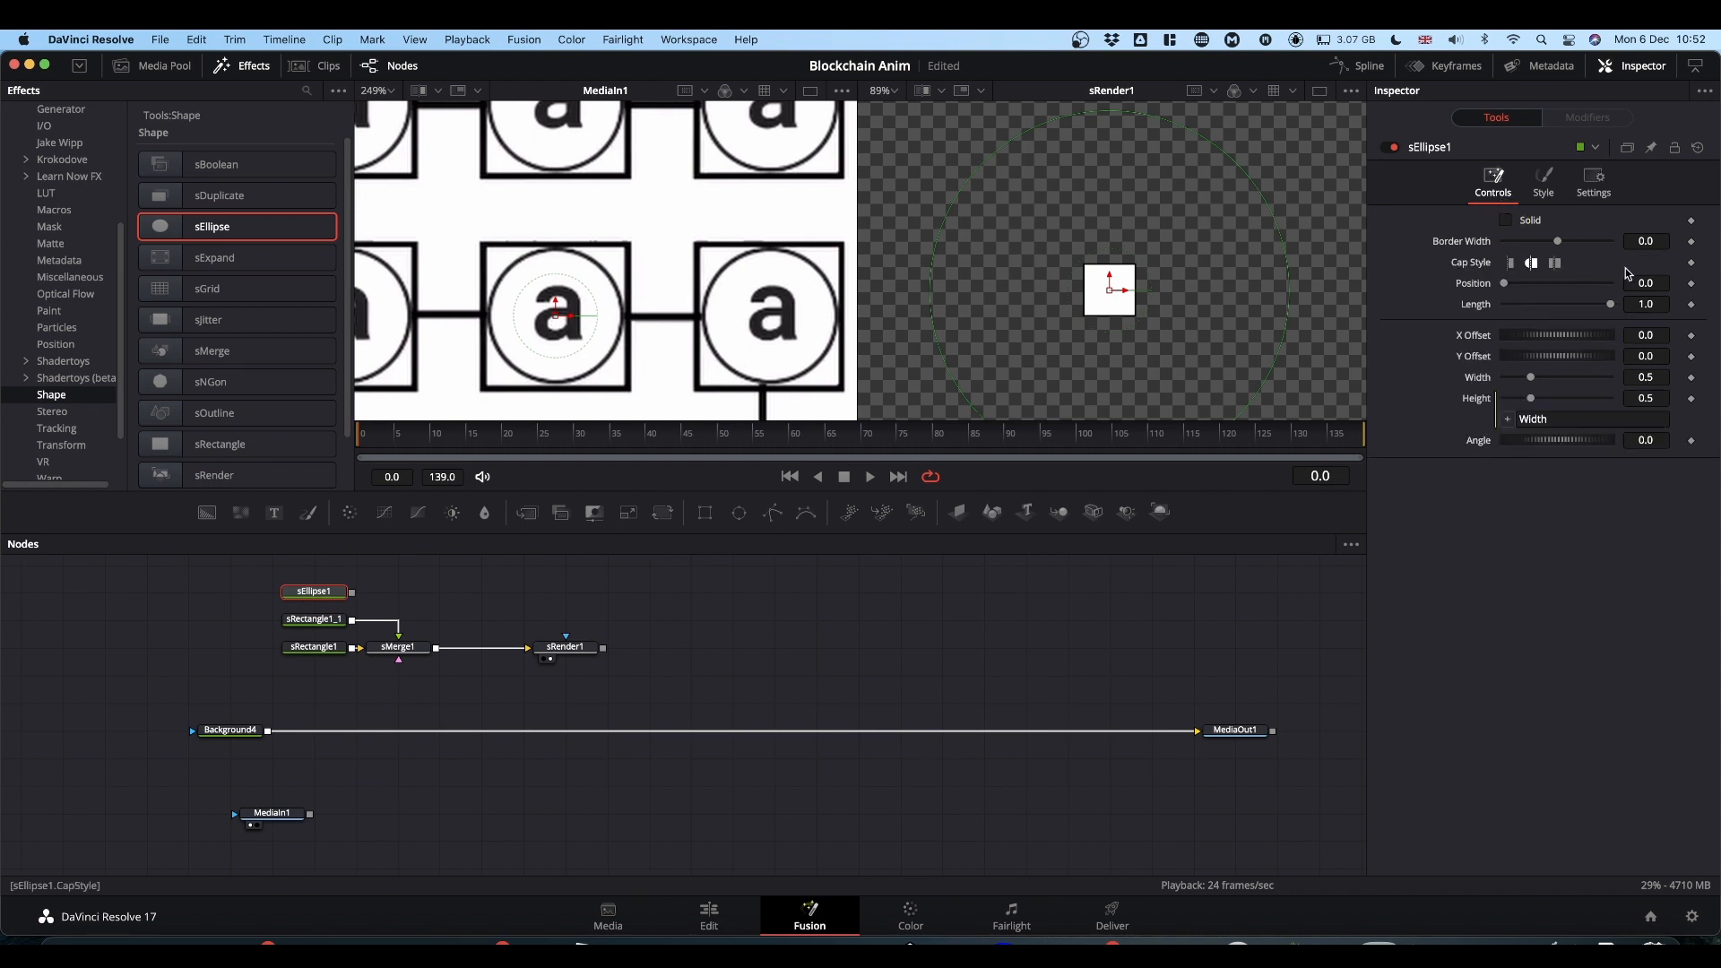
{"action": "left_click", "coordinate": [1649, 241]}
{"action": "type", "text": "0"}
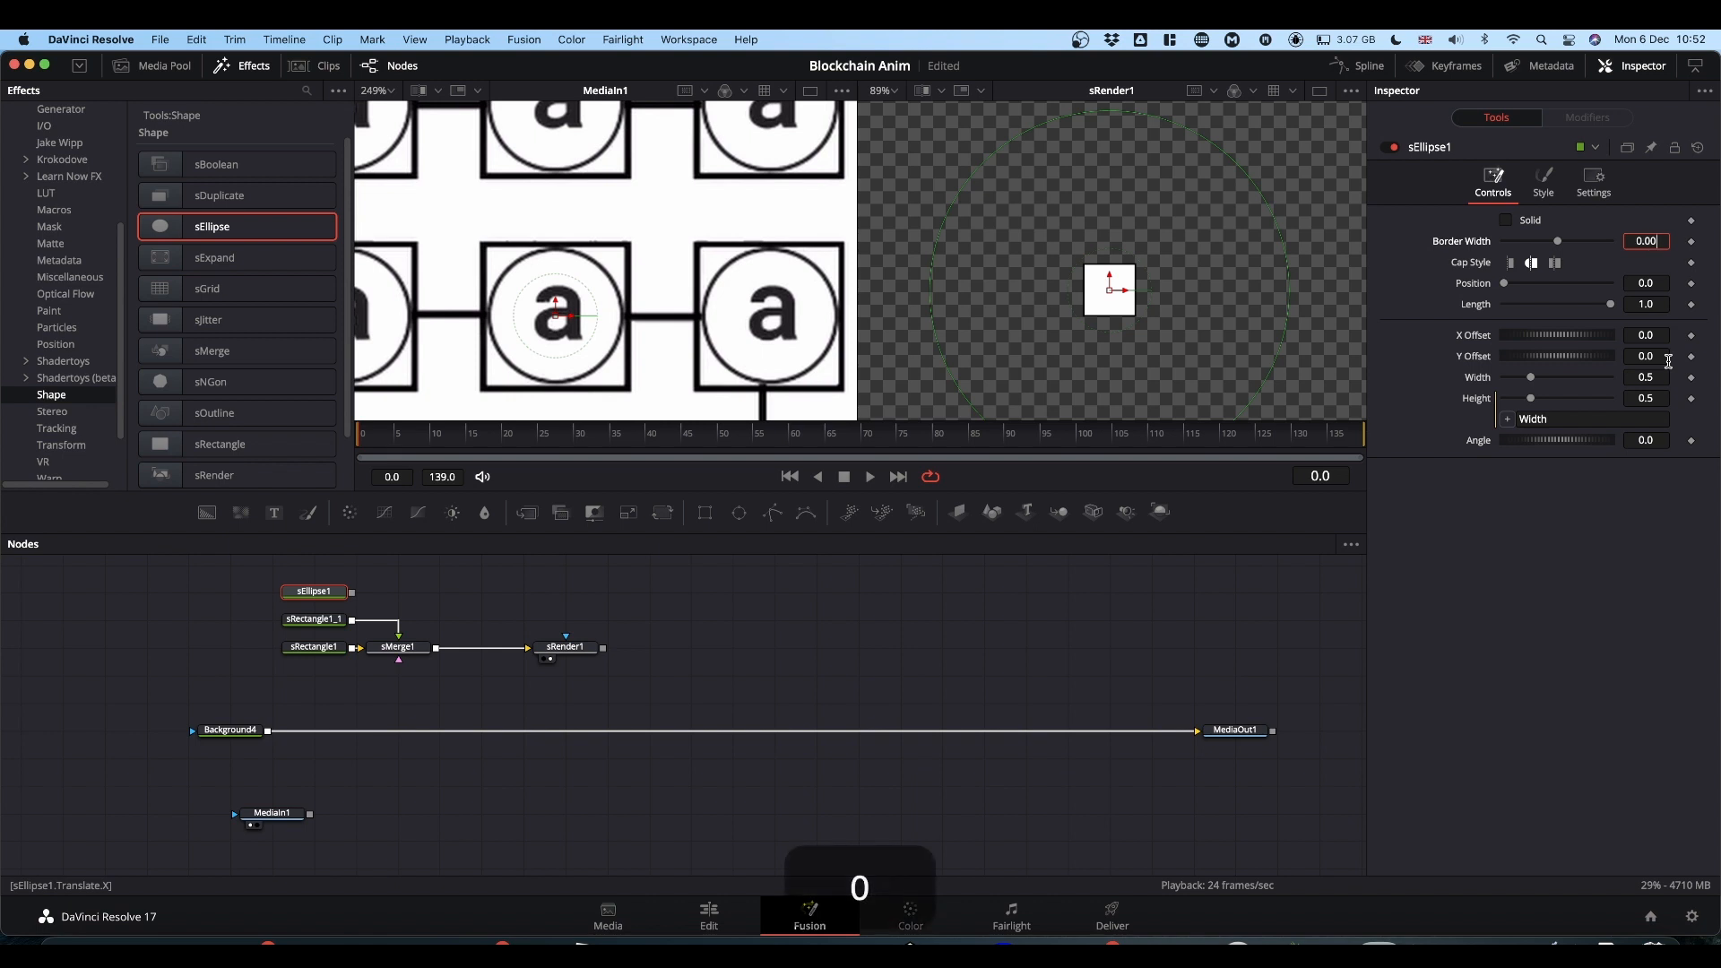
{"action": "type", "text": "23"}
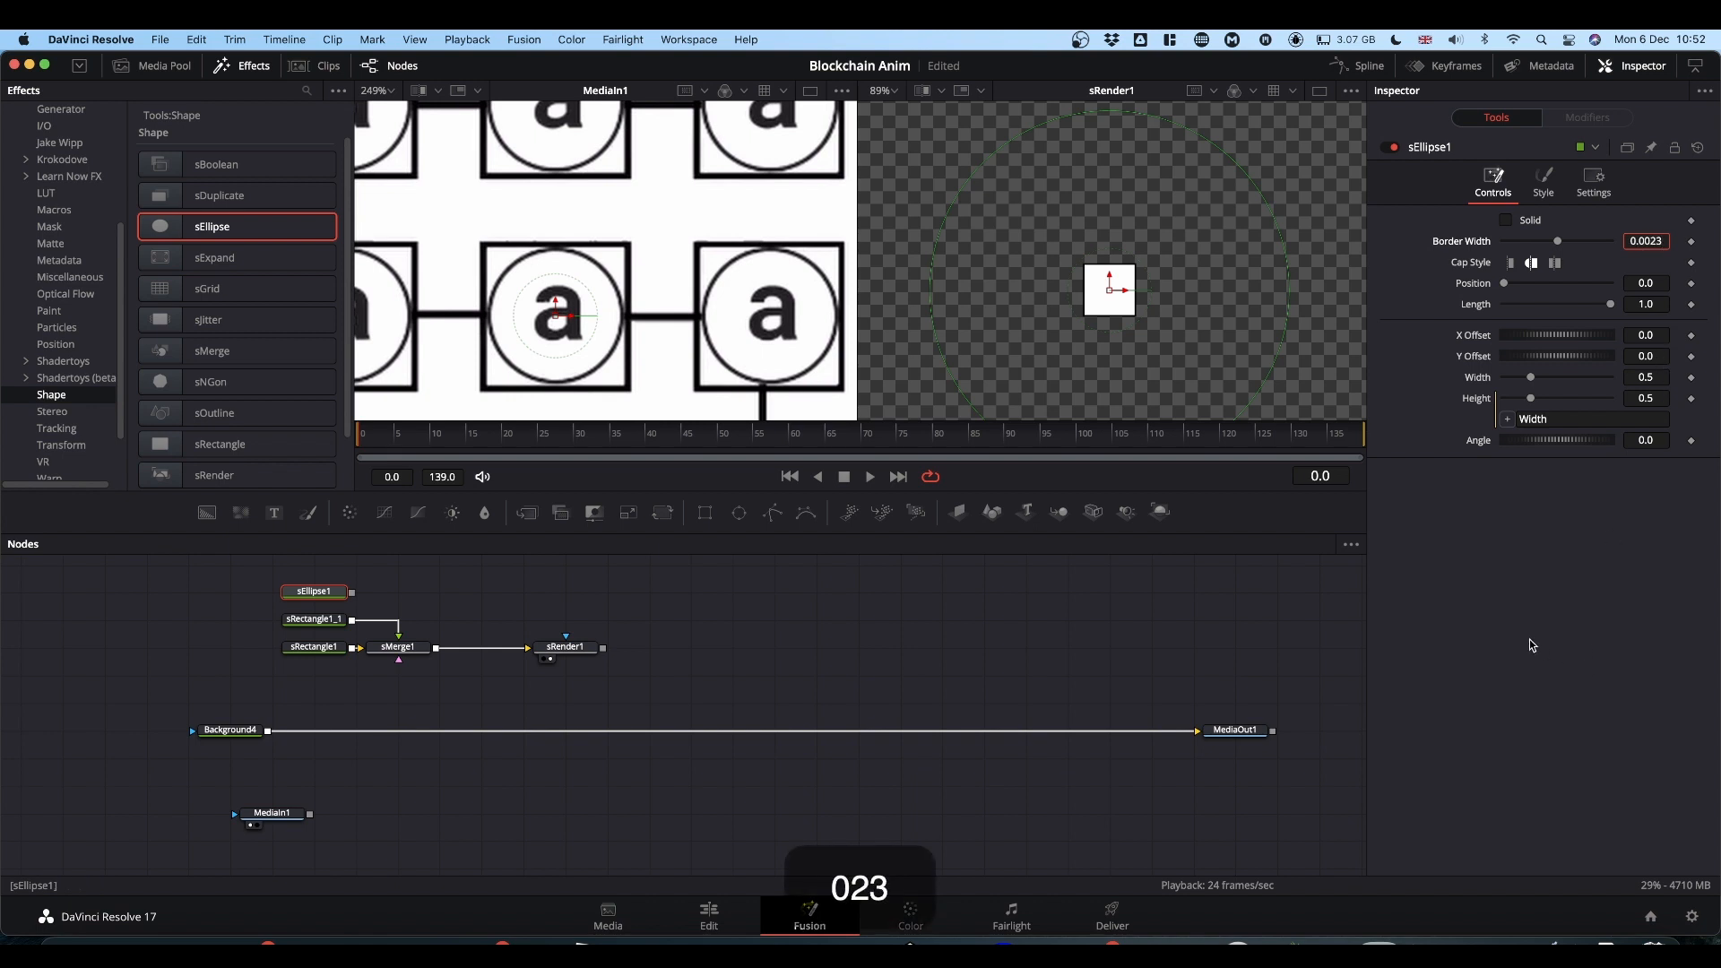
Change sEllipse1's colour to black, with red, green and blue all at 0.
{"action": "left_click", "coordinate": [1544, 179]}
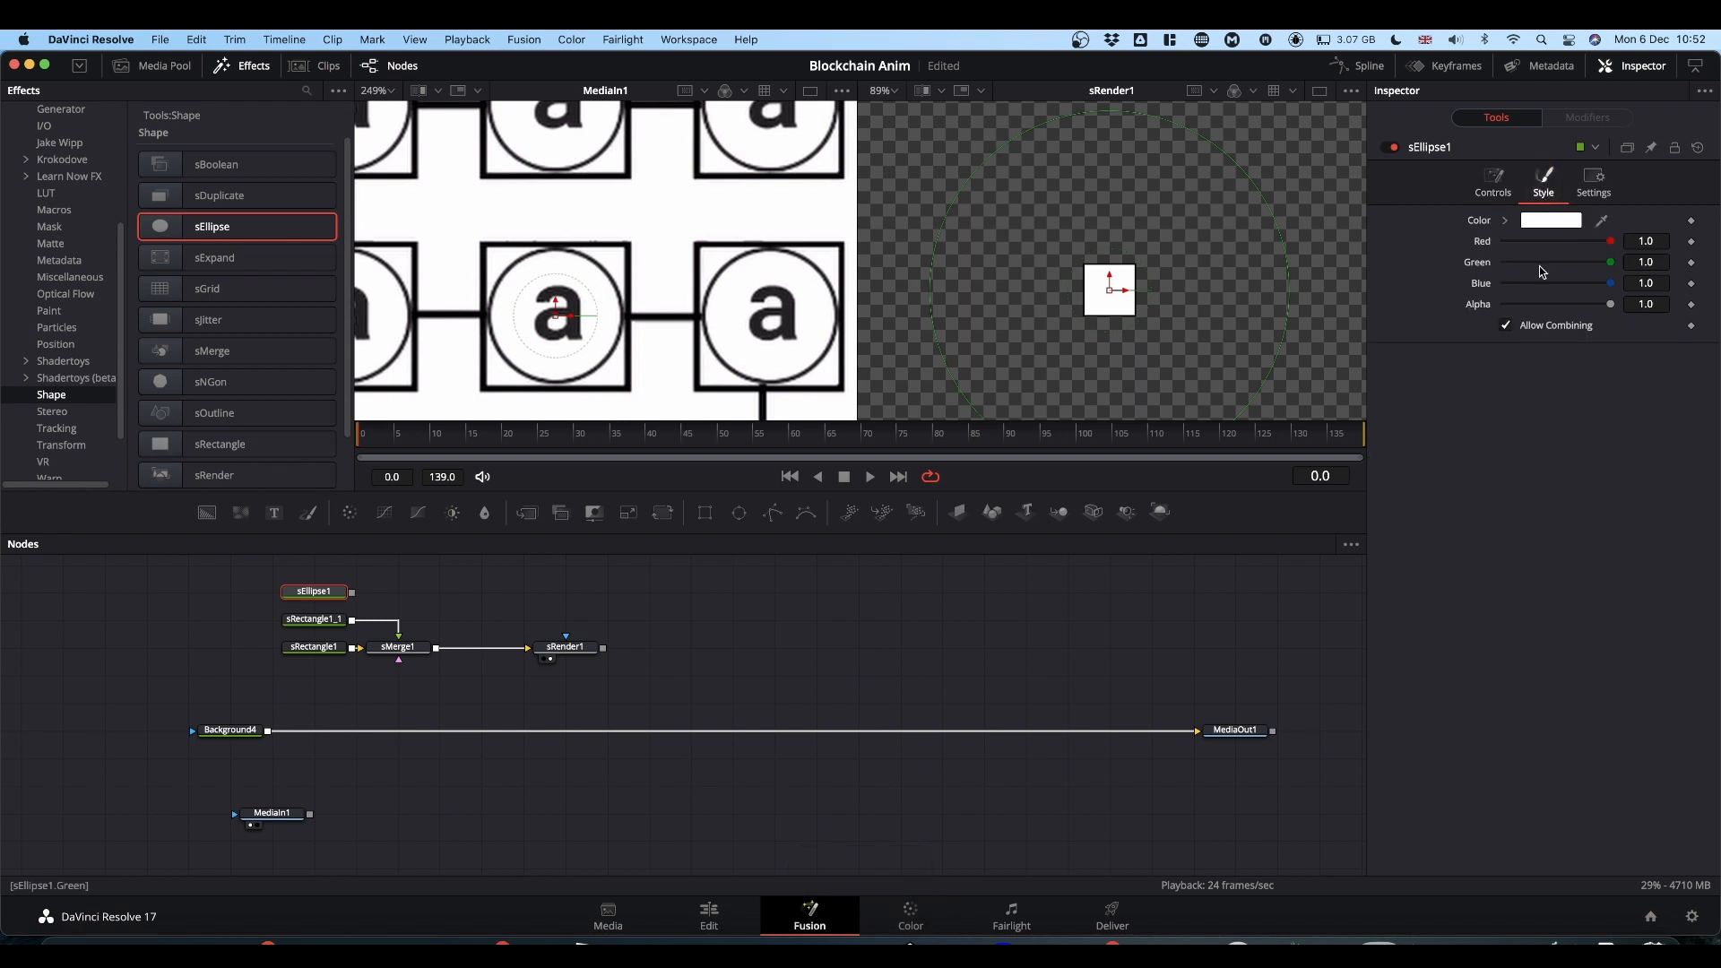
{"action": "left_click", "coordinate": [1506, 222]}
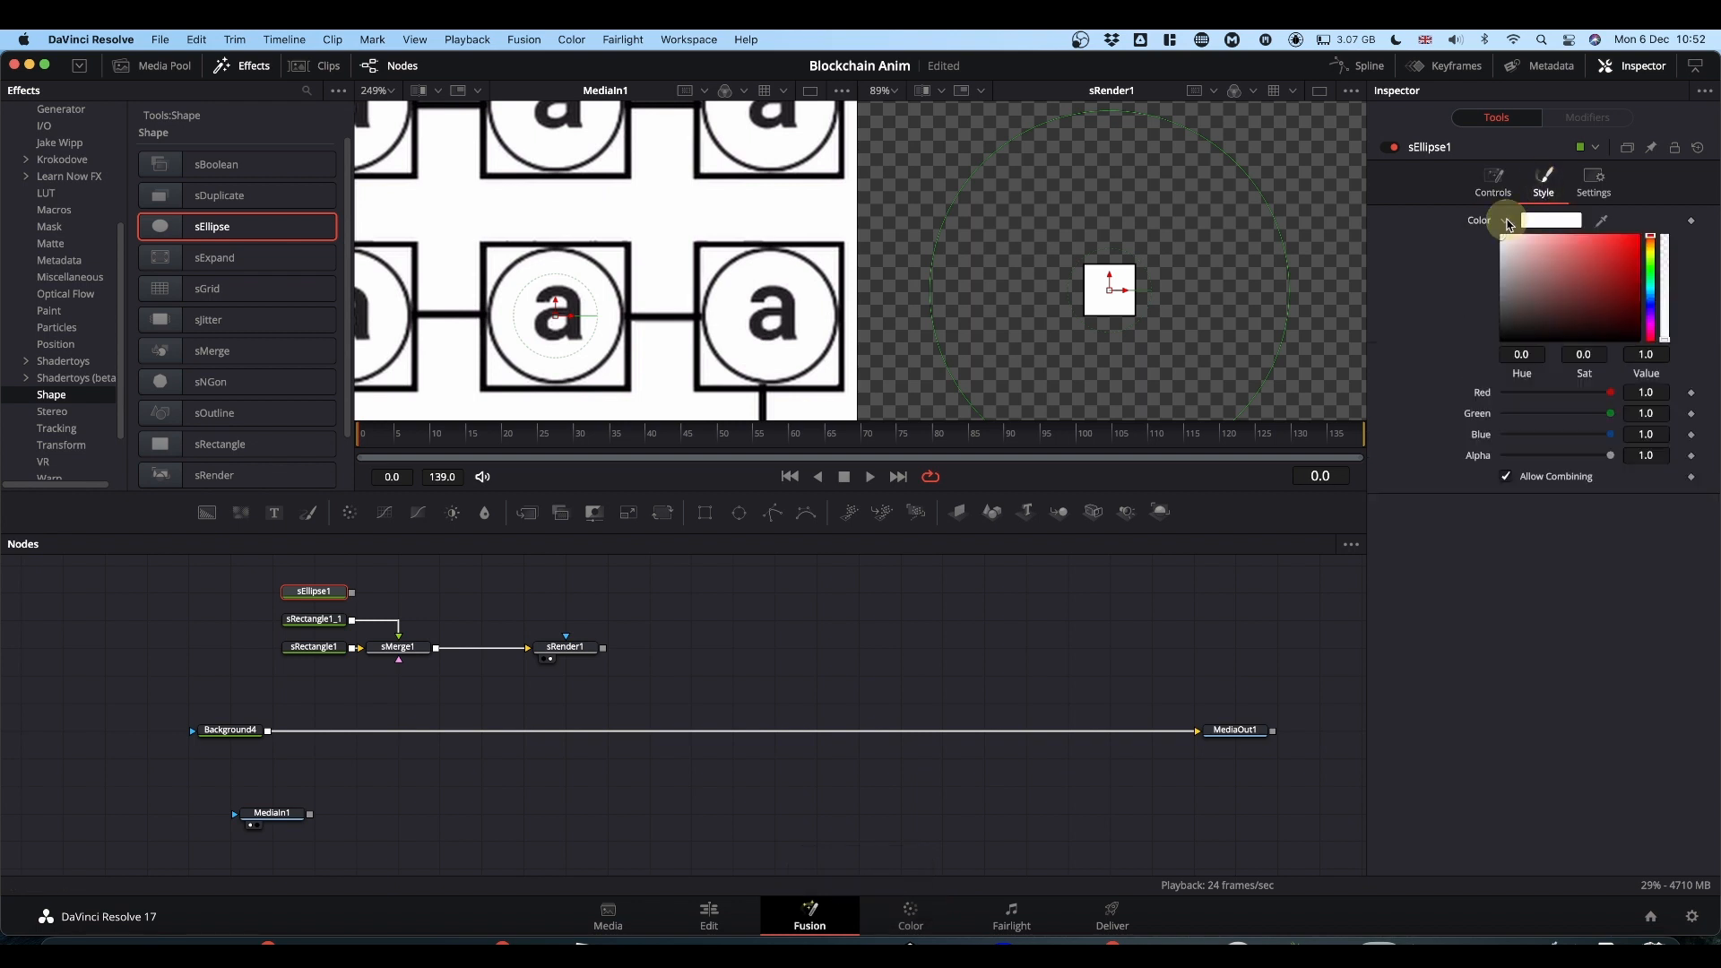
{"action": "left_click_drag", "start_coordinate": [1517, 272], "coordinate": [1479, 365]}
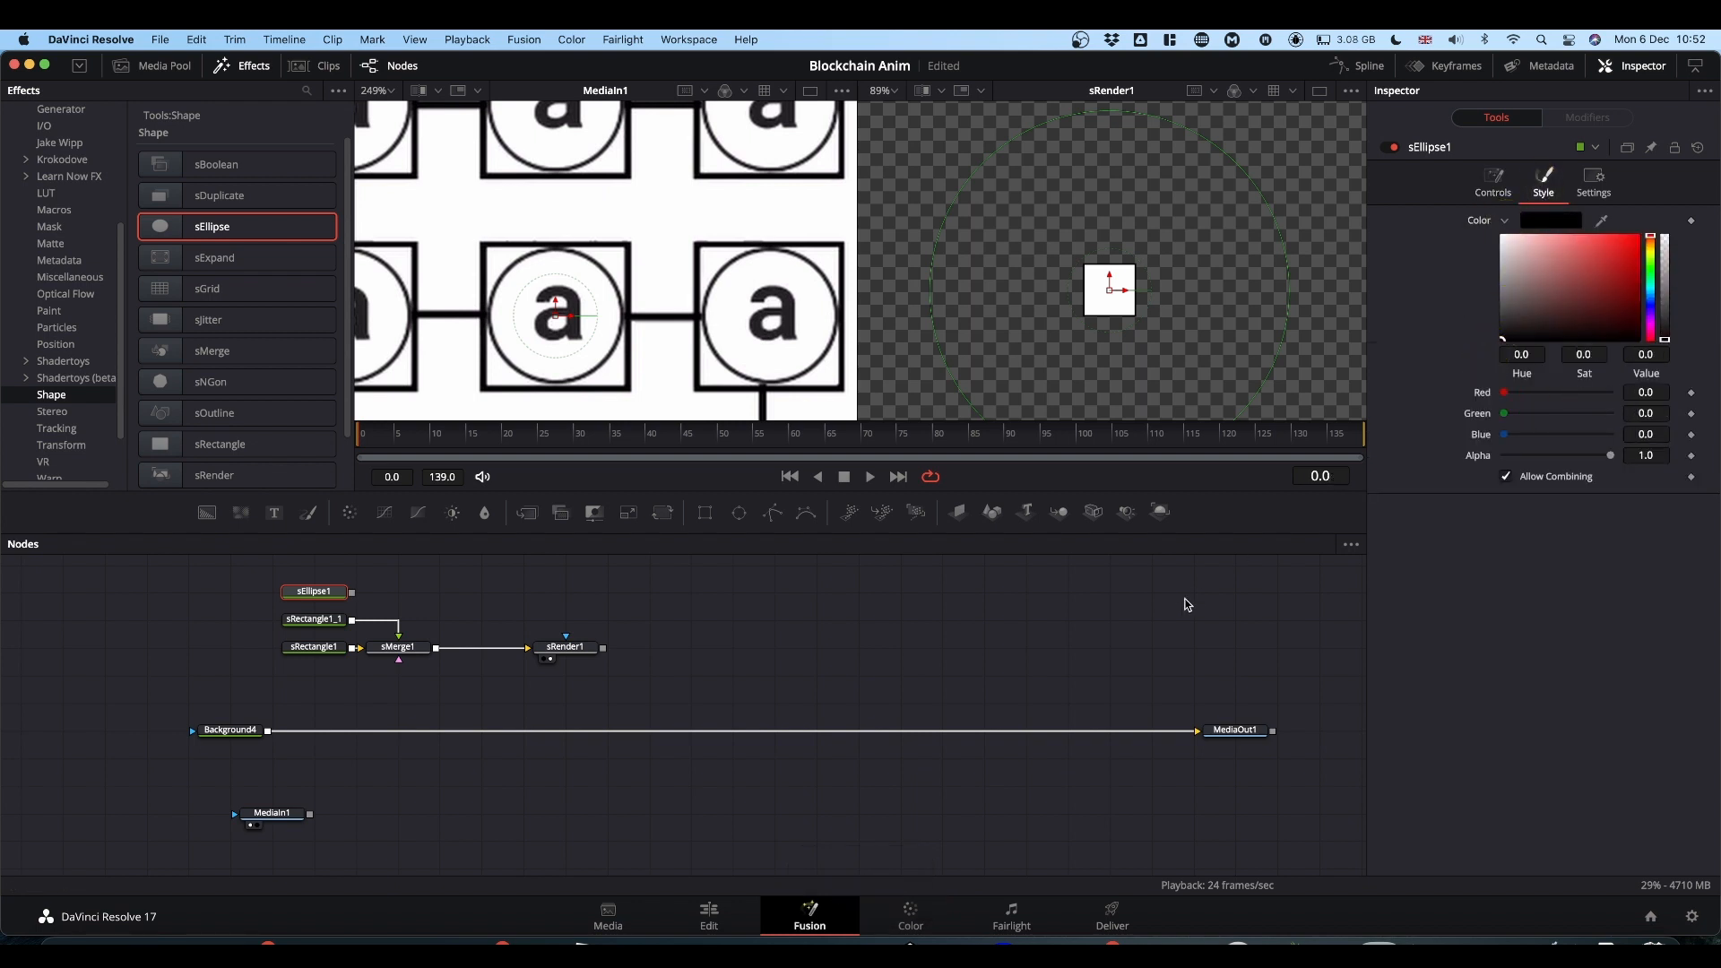
Reduce sEllipse1's width to 0.068 so the circle fits inside the square, and connect it to sMerge1.
{"action": "left_click", "coordinate": [1493, 182]}
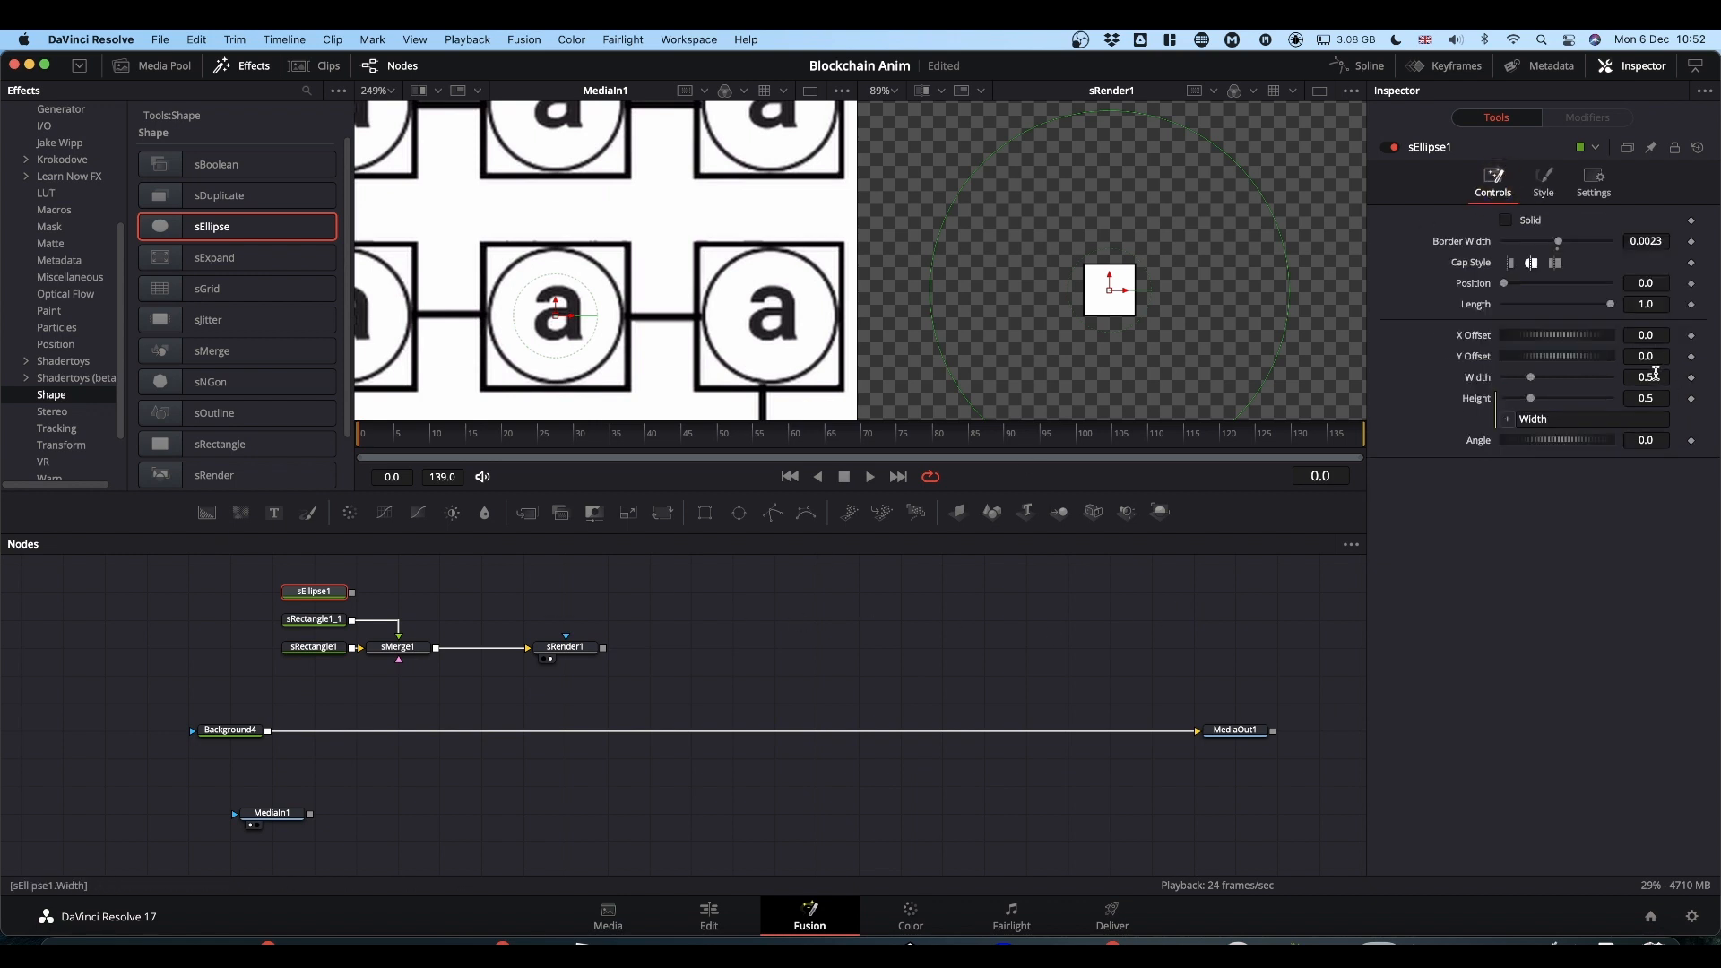
{"action": "left_click_drag", "start_coordinate": [1652, 377], "coordinate": [1289, 354]}
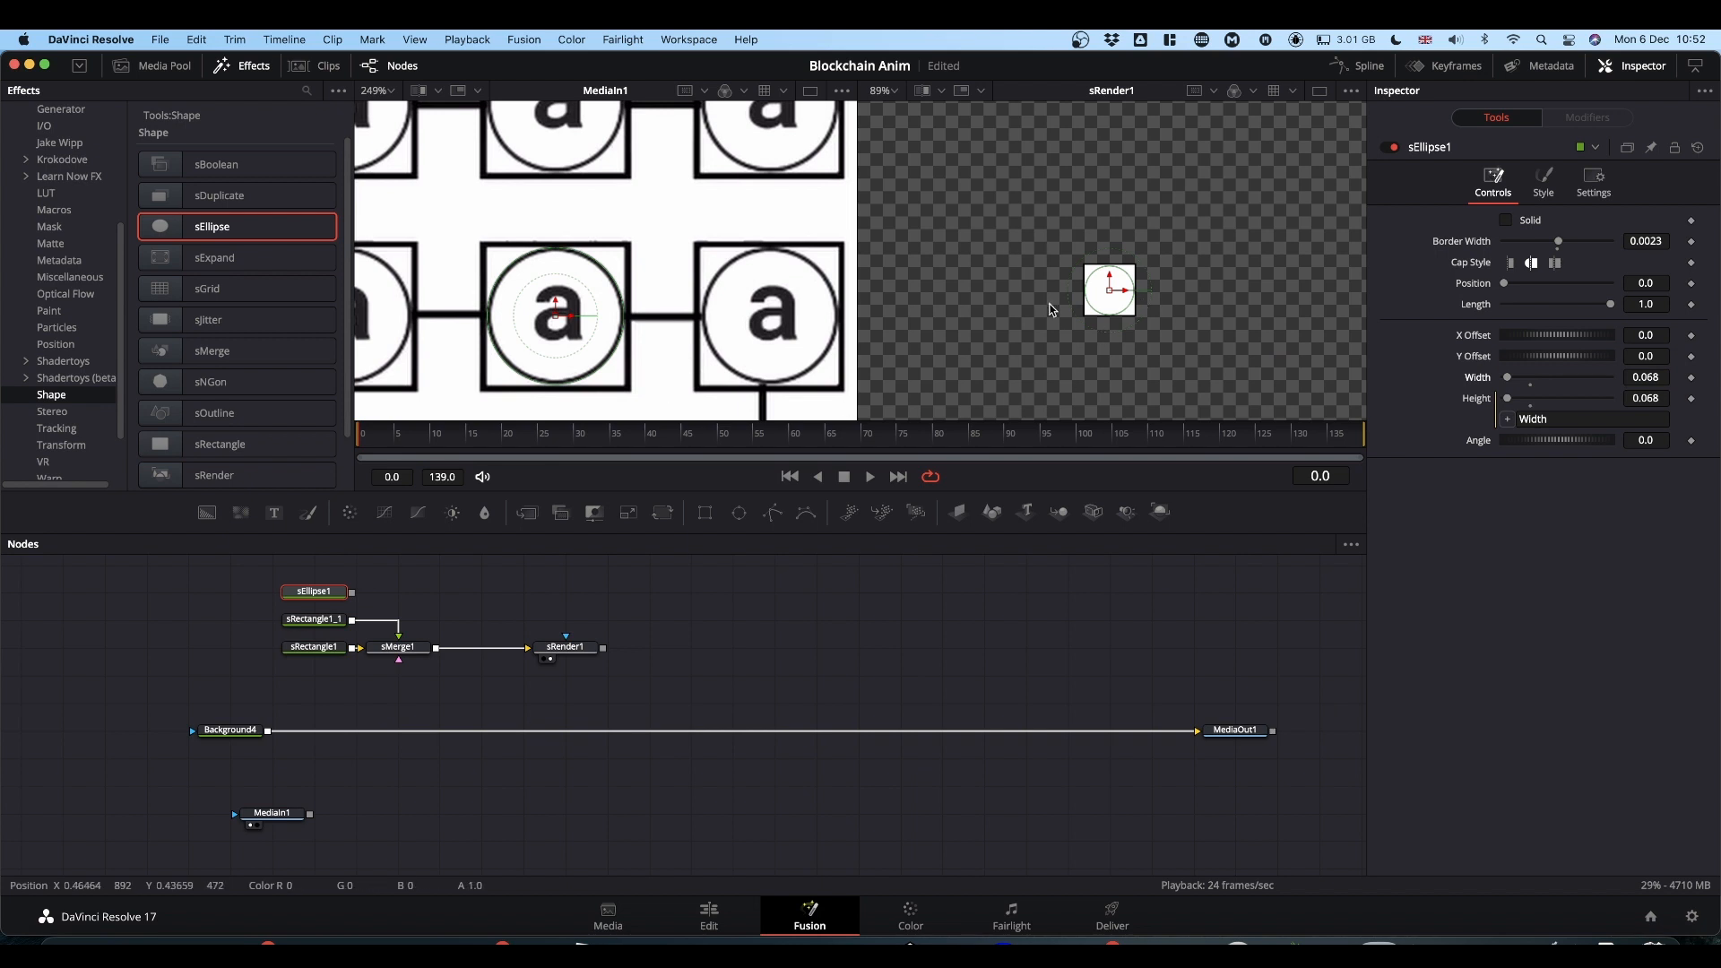
{"action": "left_click_drag", "start_coordinate": [351, 593], "coordinate": [400, 647]}
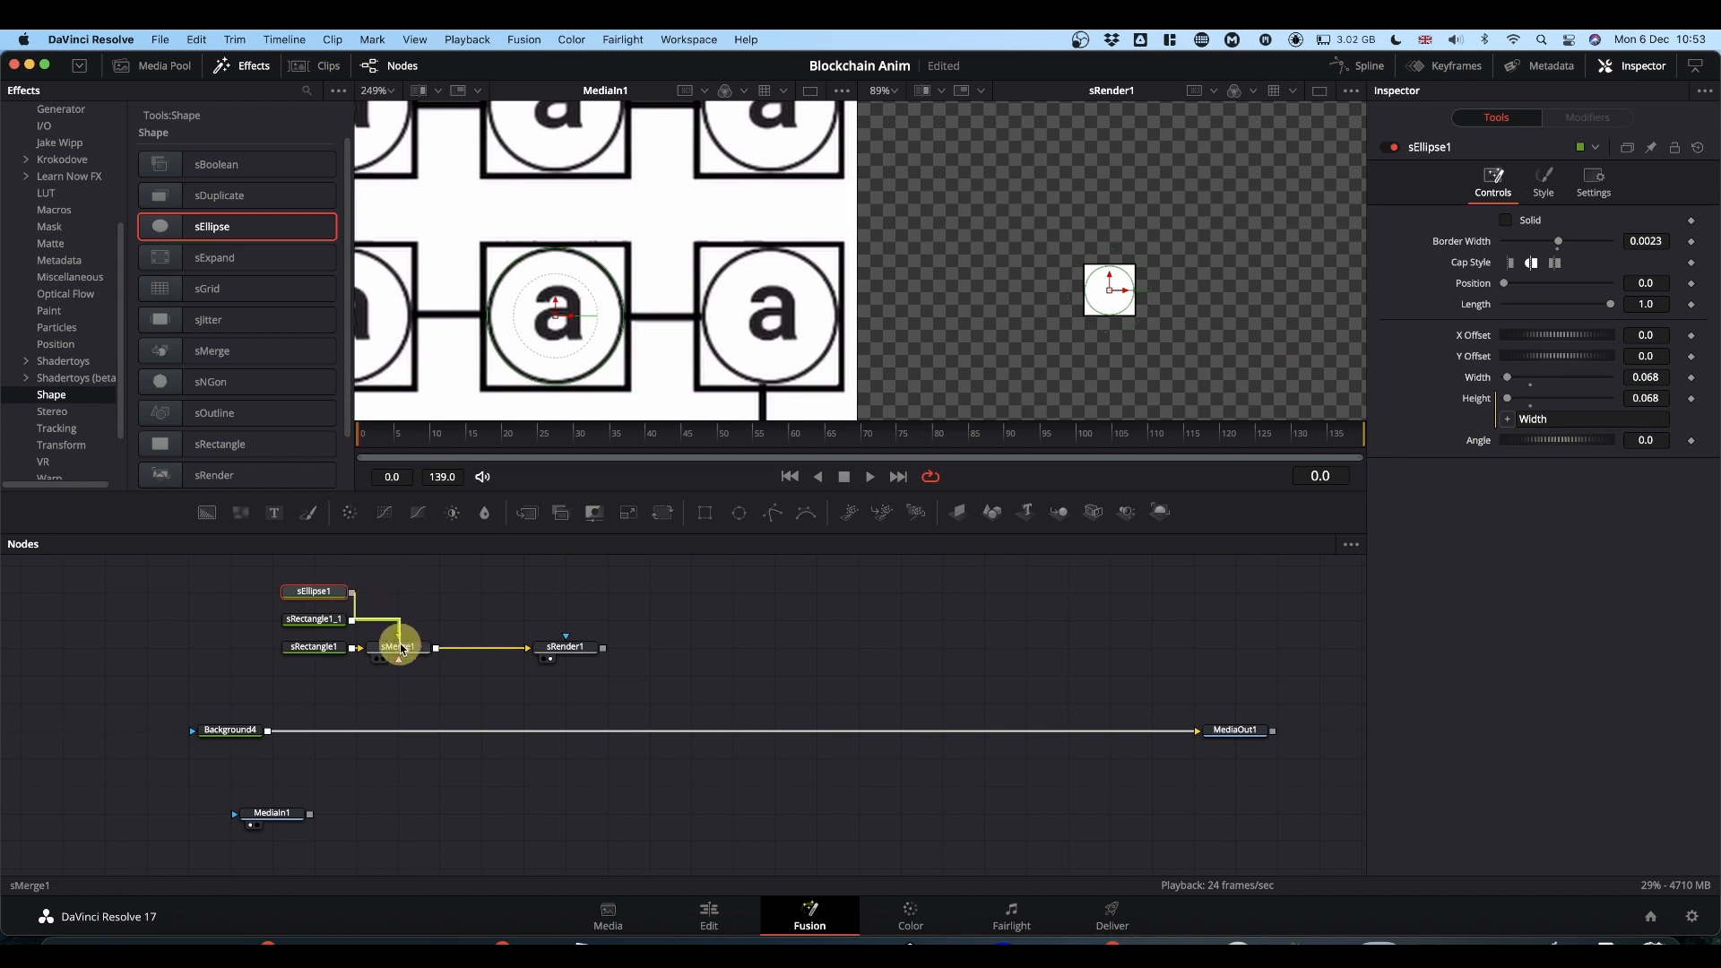
{"action": "left_click", "coordinate": [438, 621]}
{"action": "key", "text": "BackSpace"}
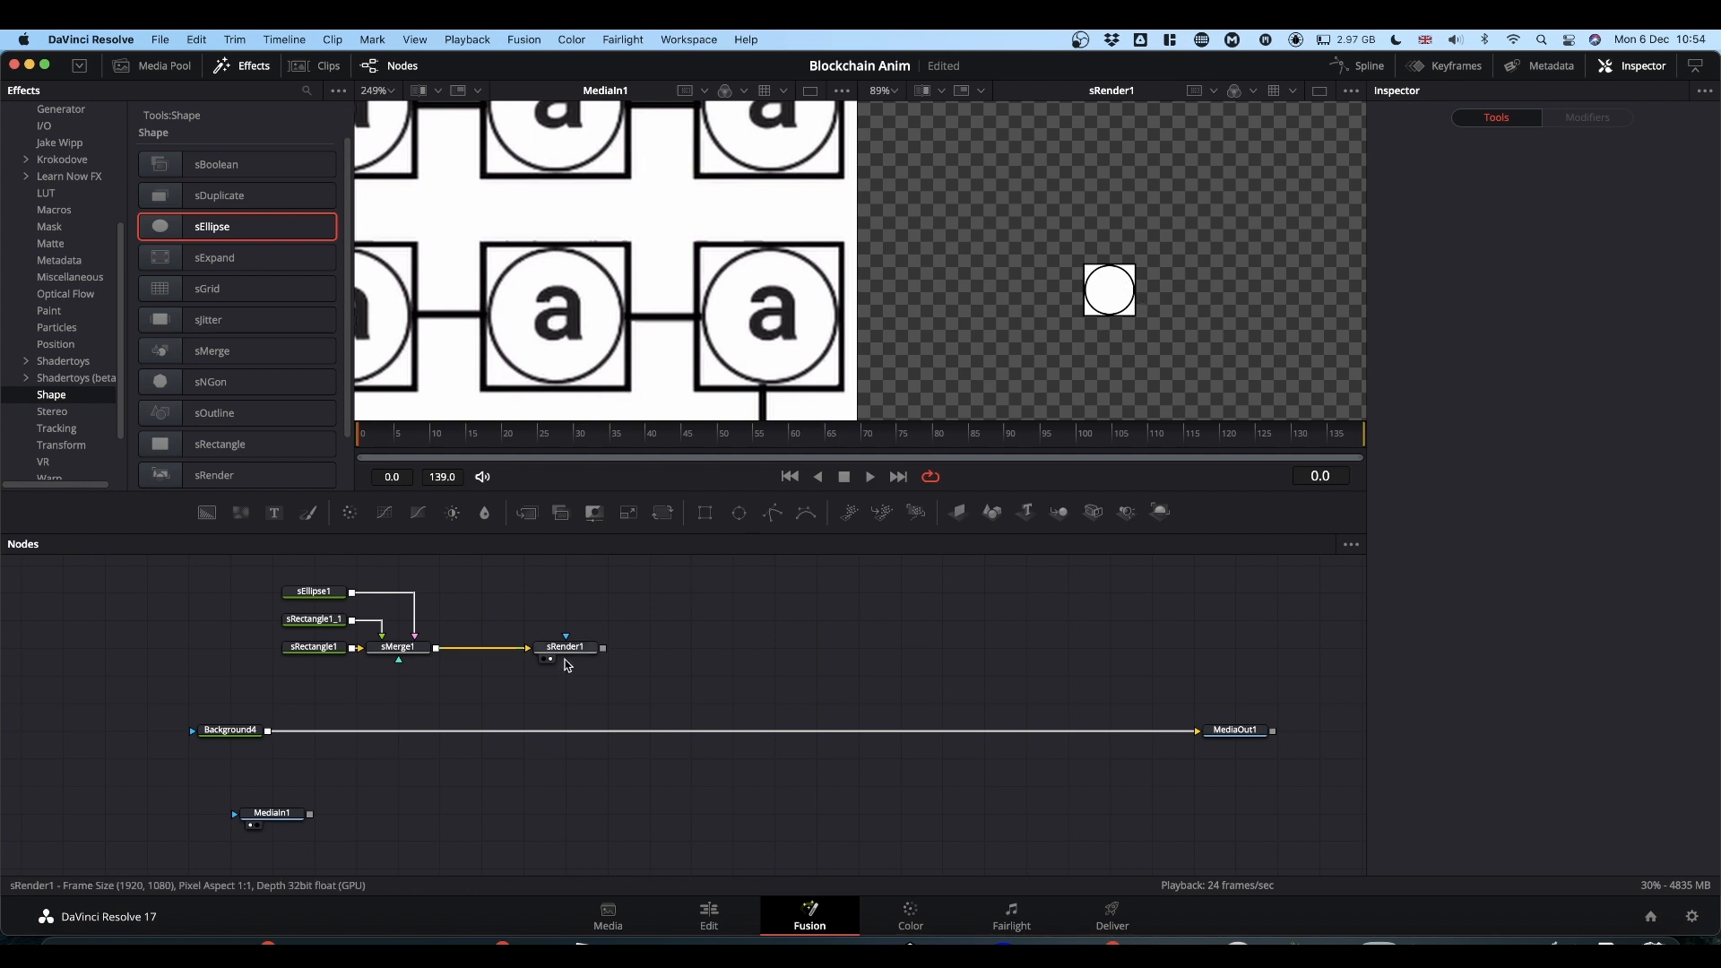
Move sRender1 closer to sMerge1, add a Text+ node and merge it over sRender1's output.
{"action": "left_click_drag", "start_coordinate": [574, 653], "coordinate": [533, 653]}
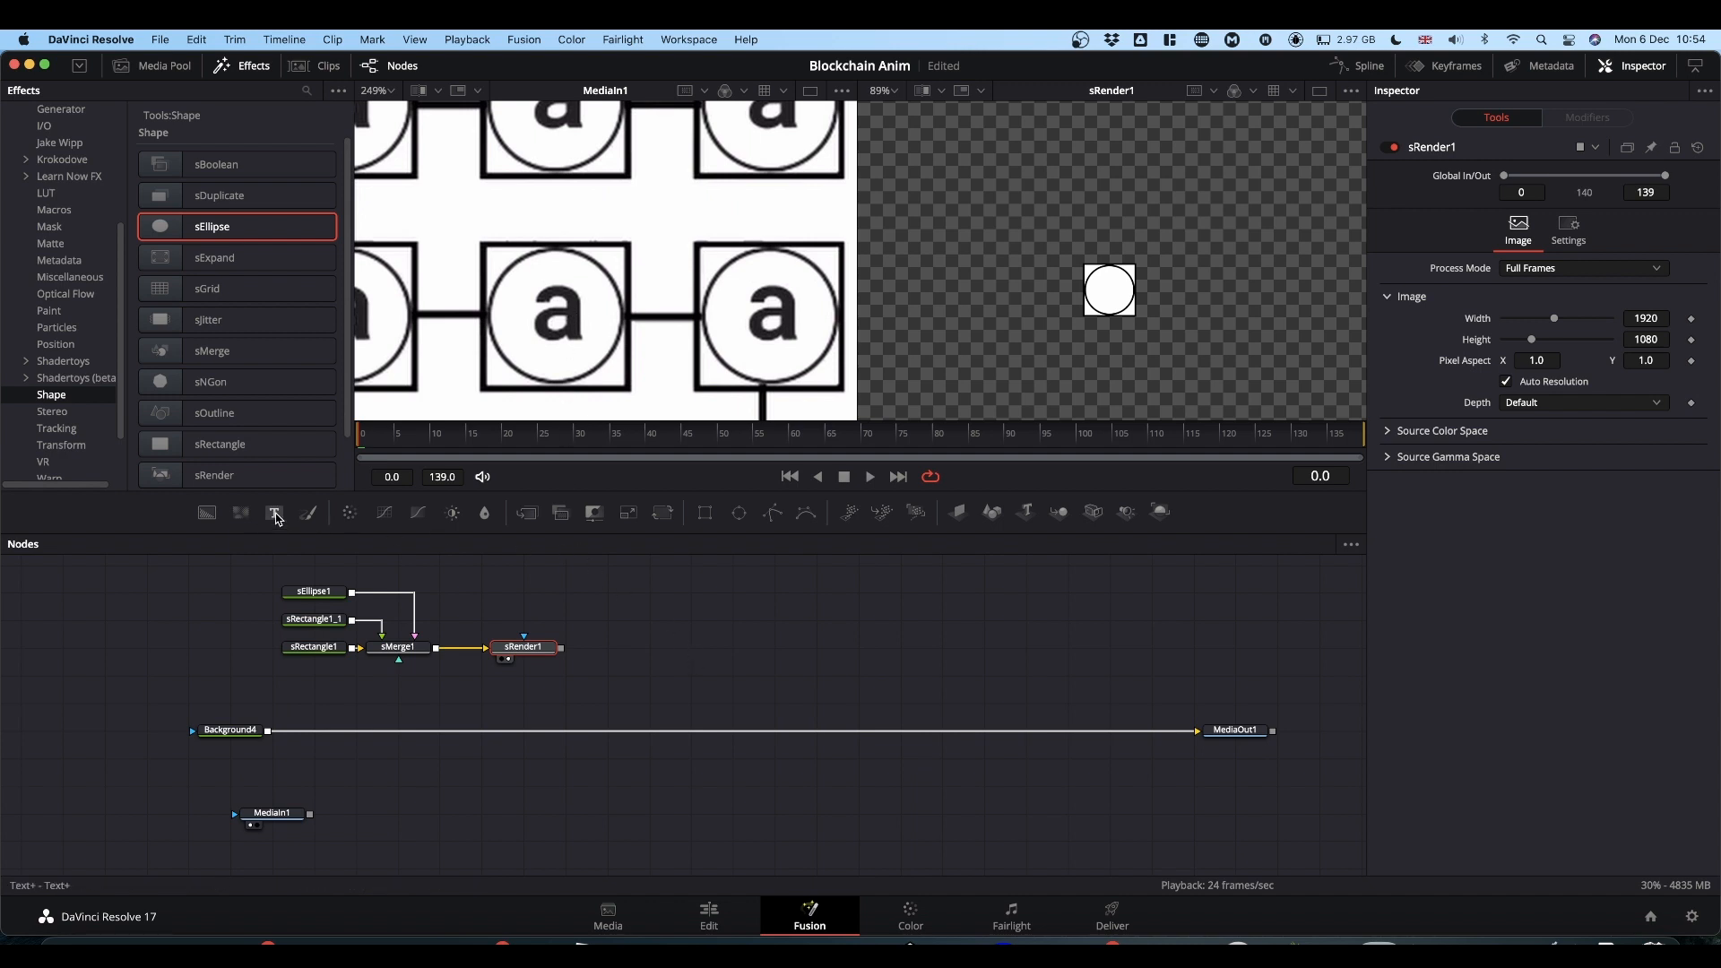
{"action": "left_click_drag", "start_coordinate": [276, 519], "coordinate": [621, 611]}
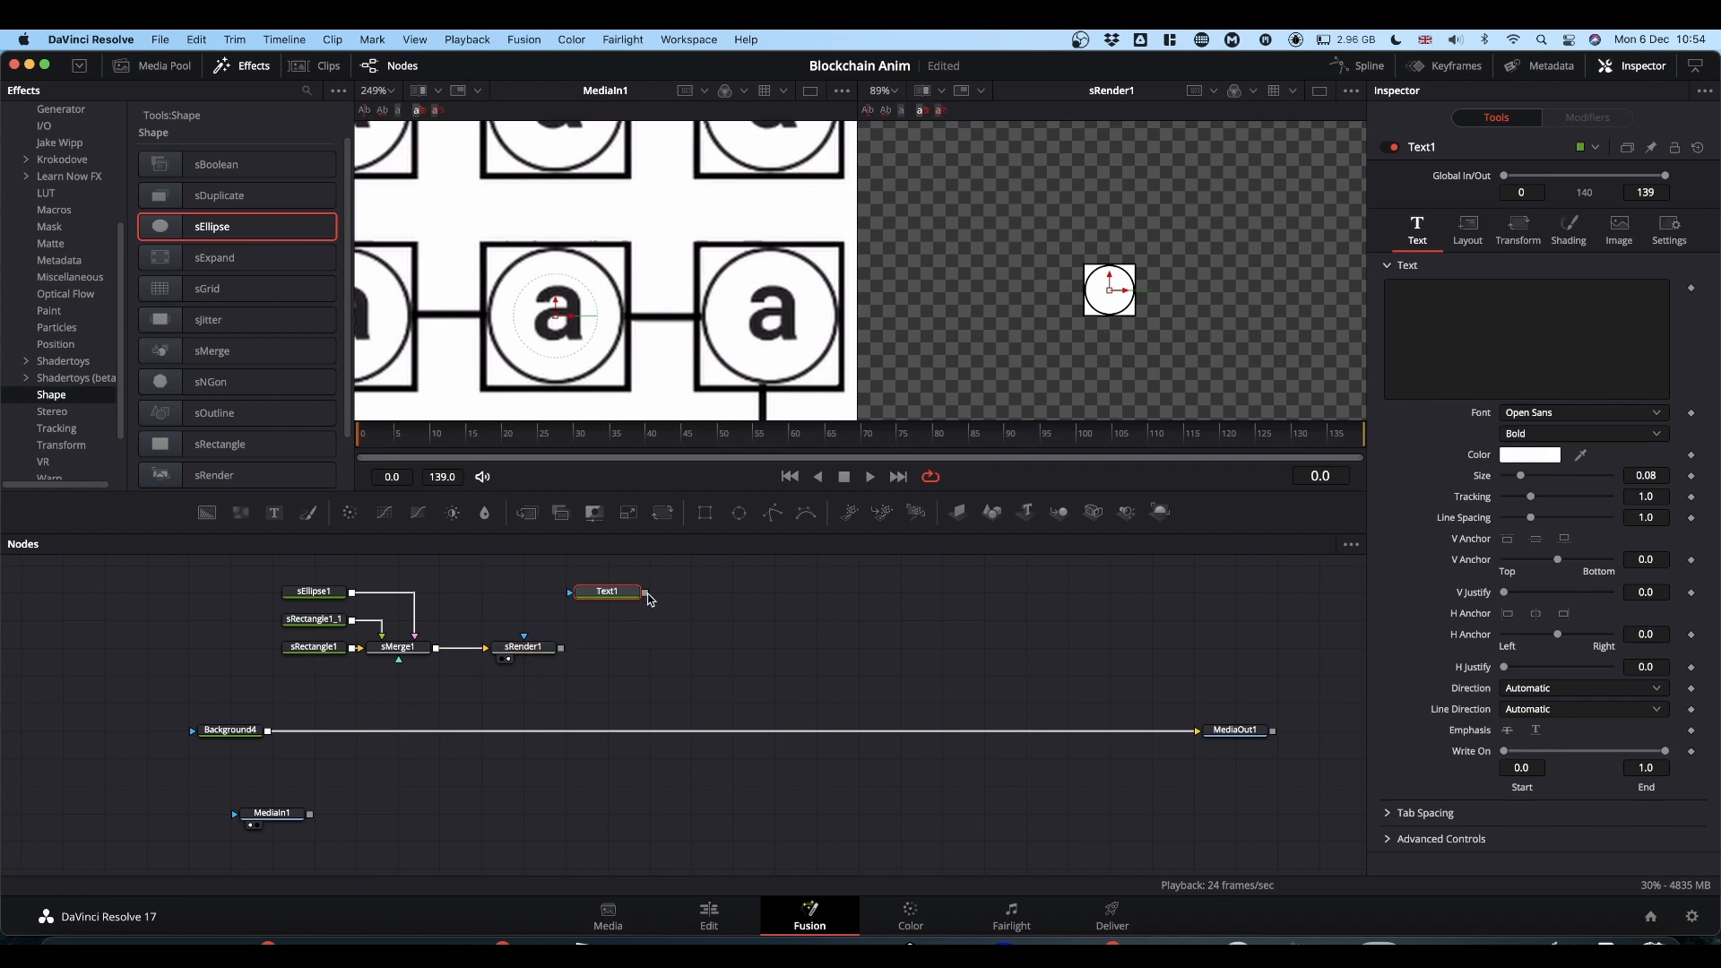
{"action": "left_click_drag", "start_coordinate": [647, 596], "coordinate": [573, 656]}
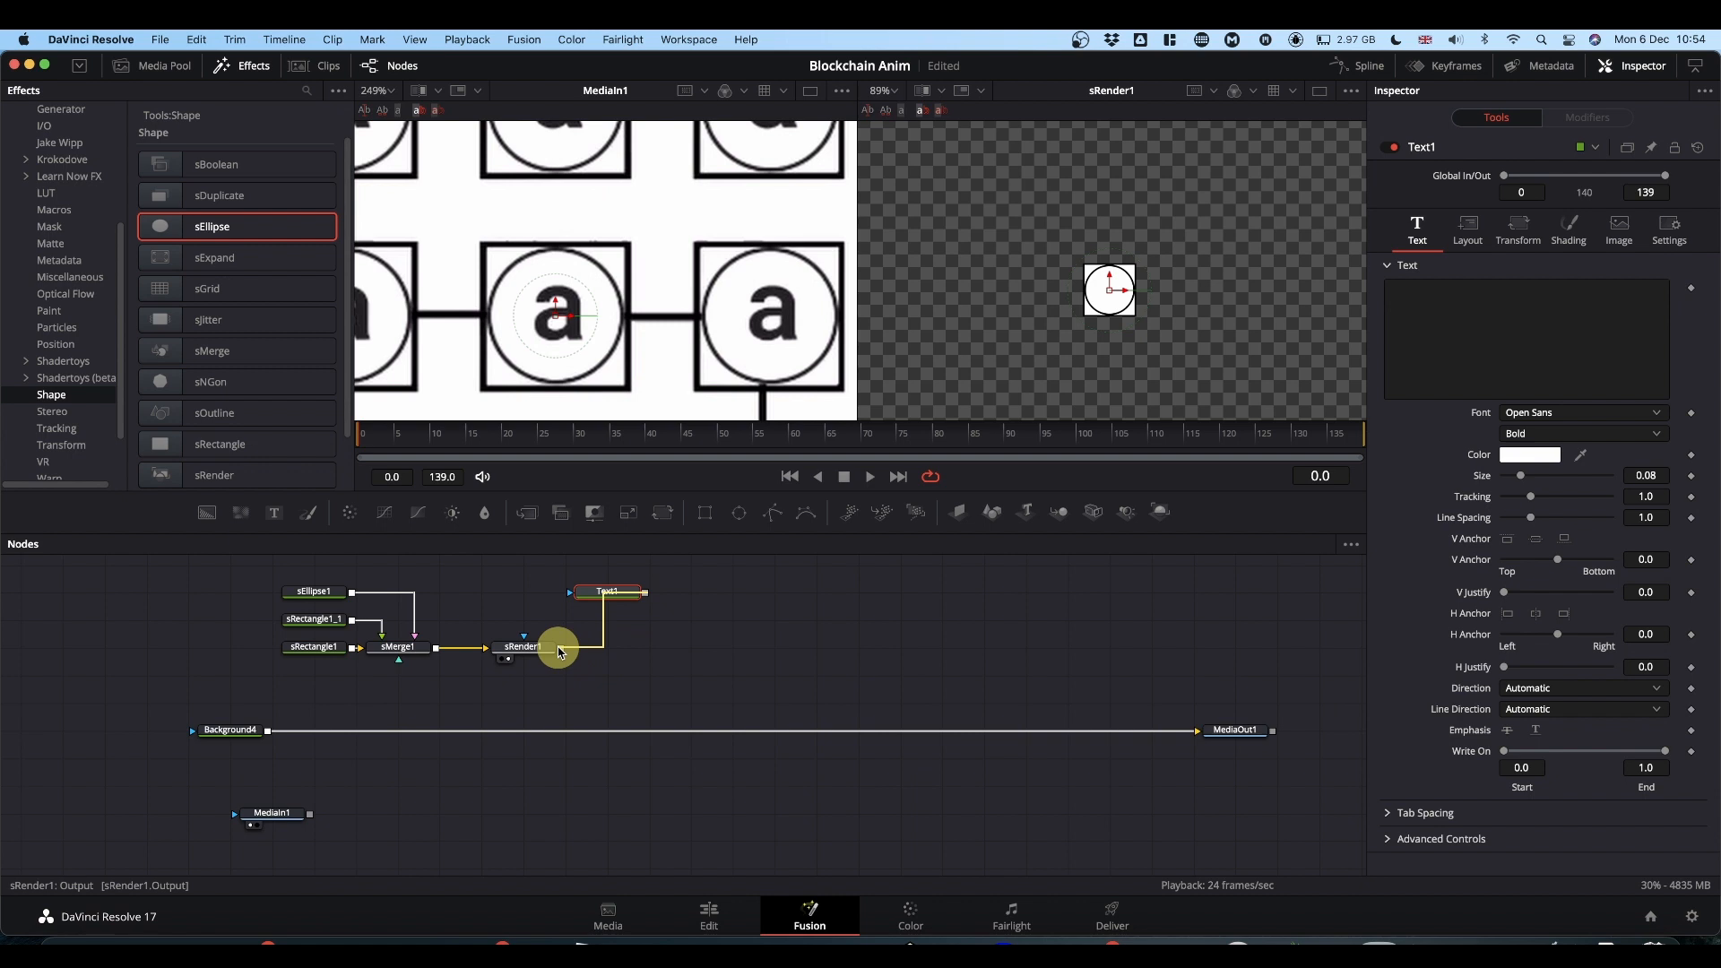
{"action": "left_click_drag", "start_coordinate": [559, 652], "coordinate": [560, 649]}
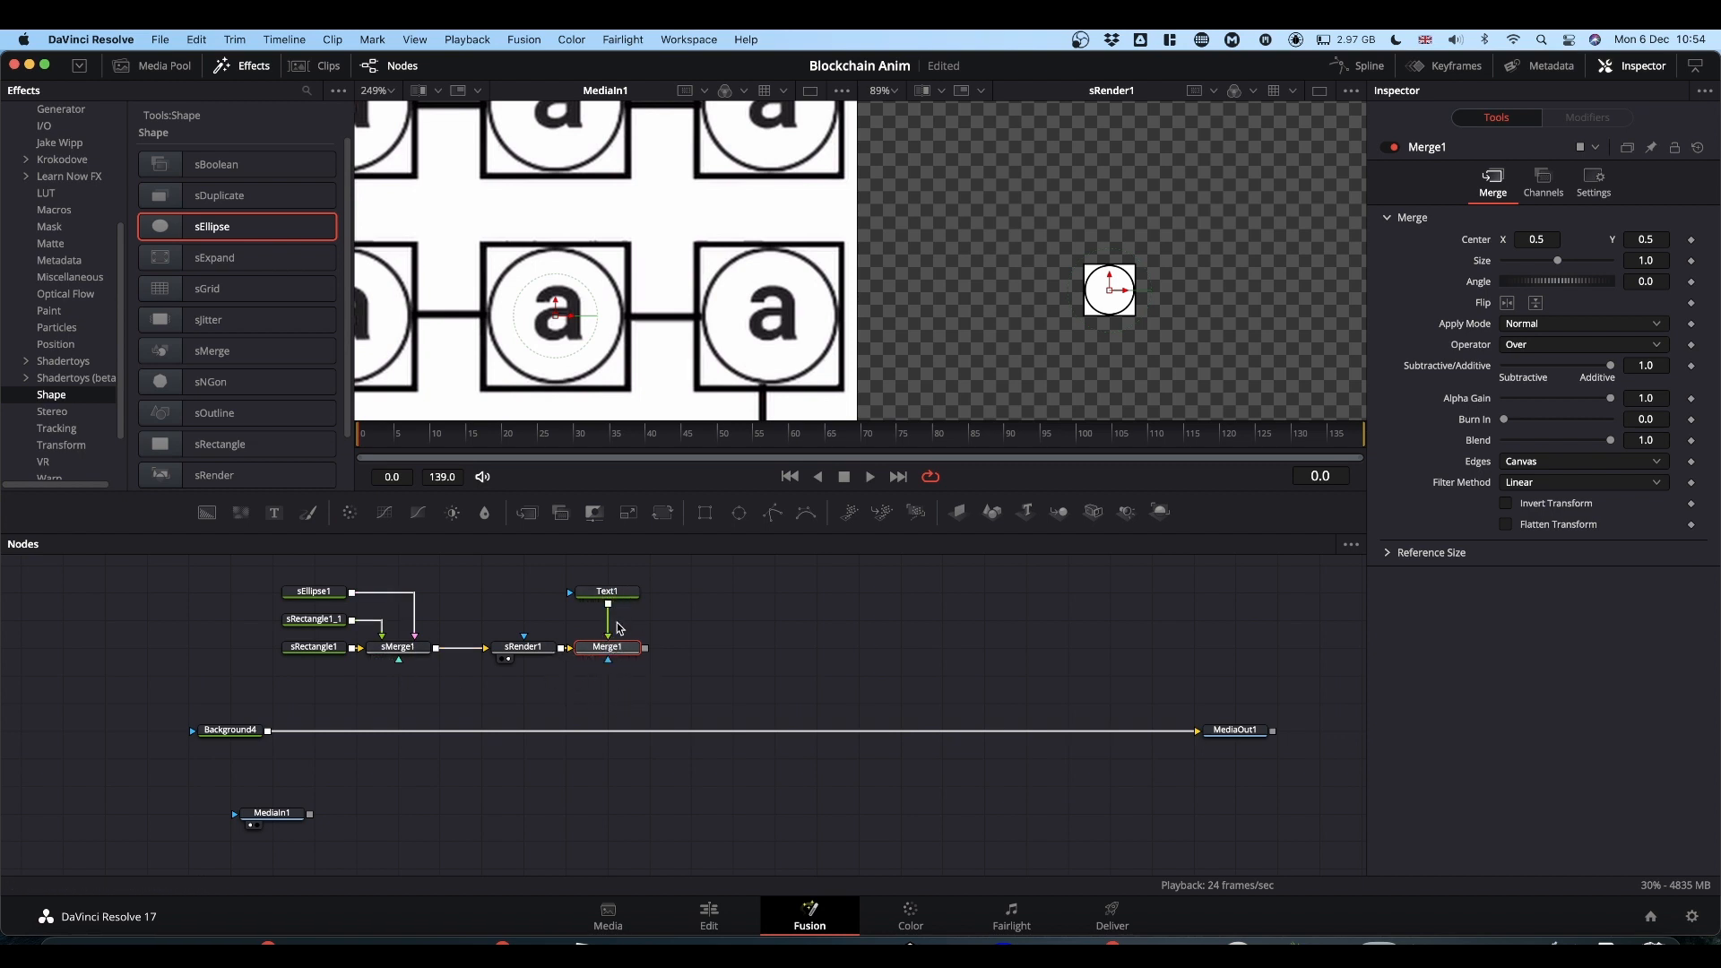
Enter the letter "a" as Text1's content and show Merge1 in the second viewer.
{"action": "left_click", "coordinate": [615, 594]}
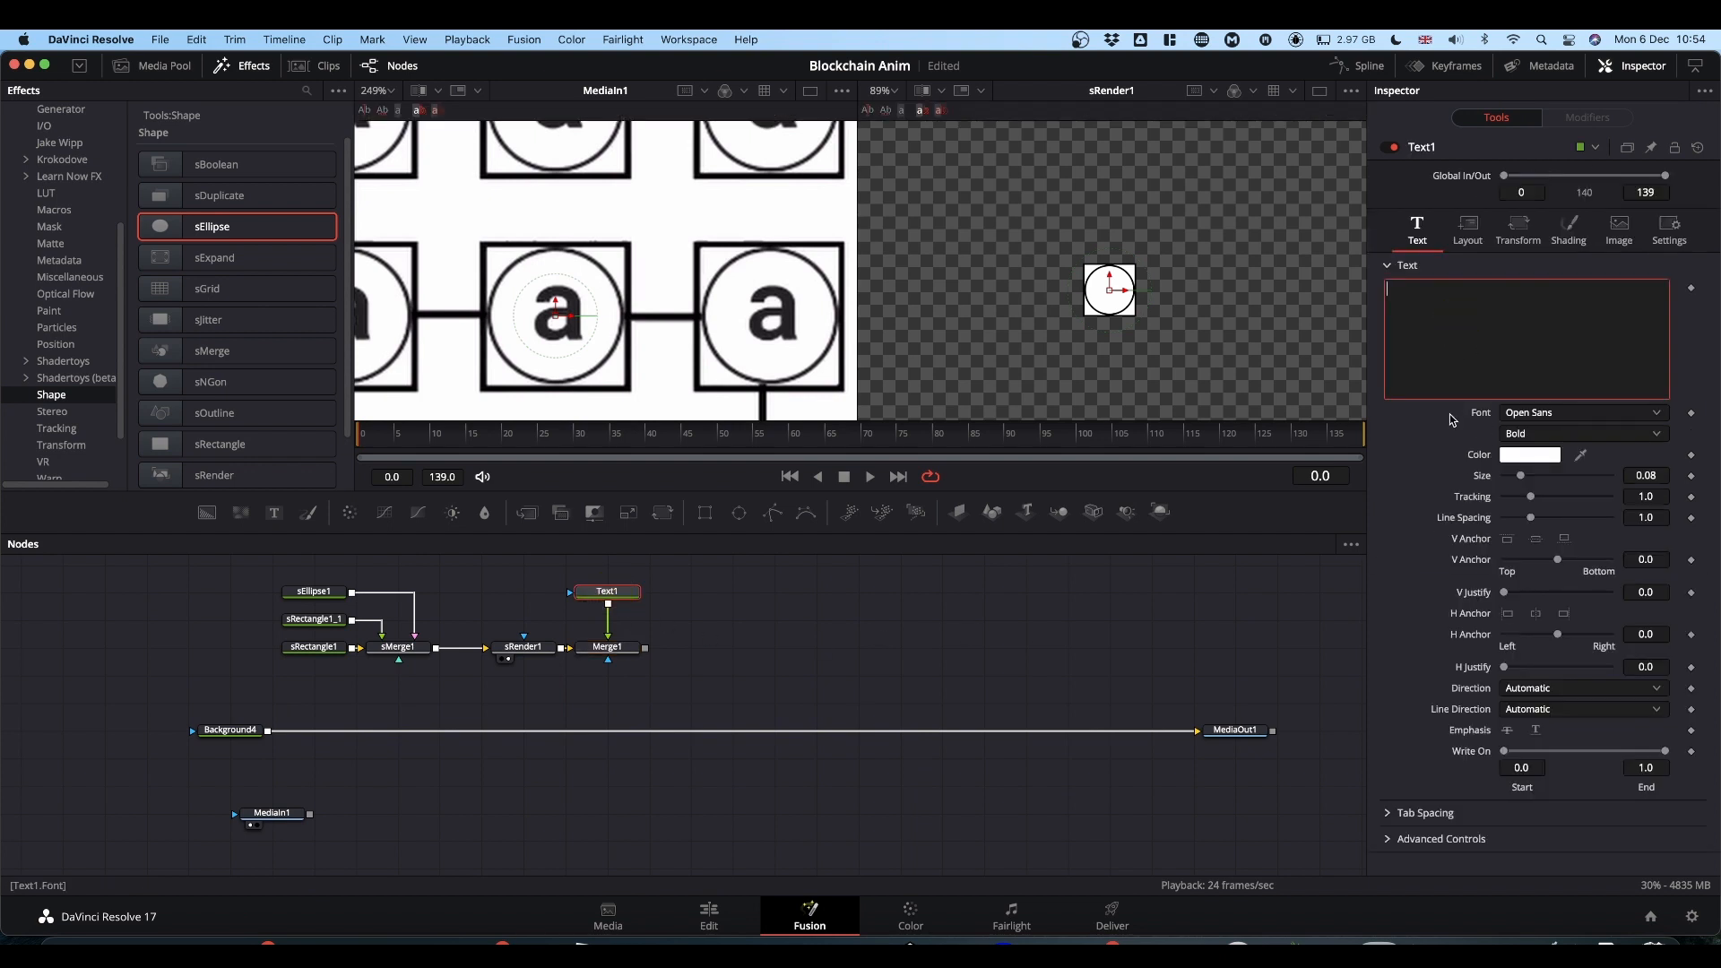
{"action": "type", "text": "a"}
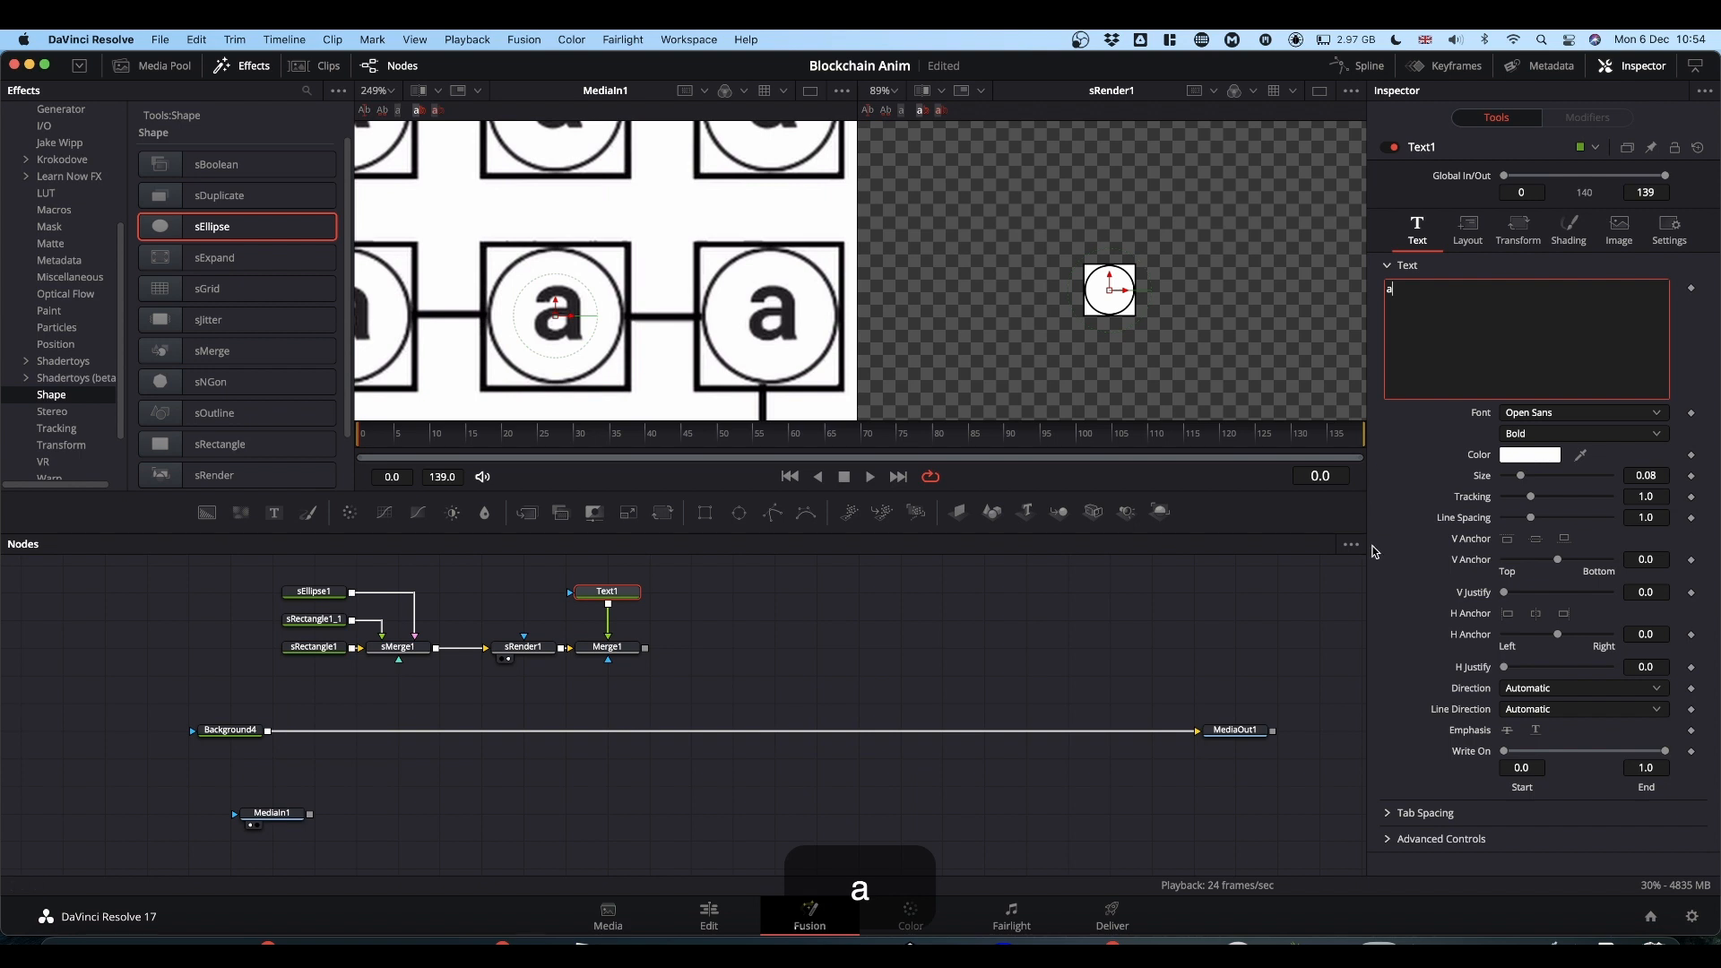
{"action": "left_click", "coordinate": [1391, 578]}
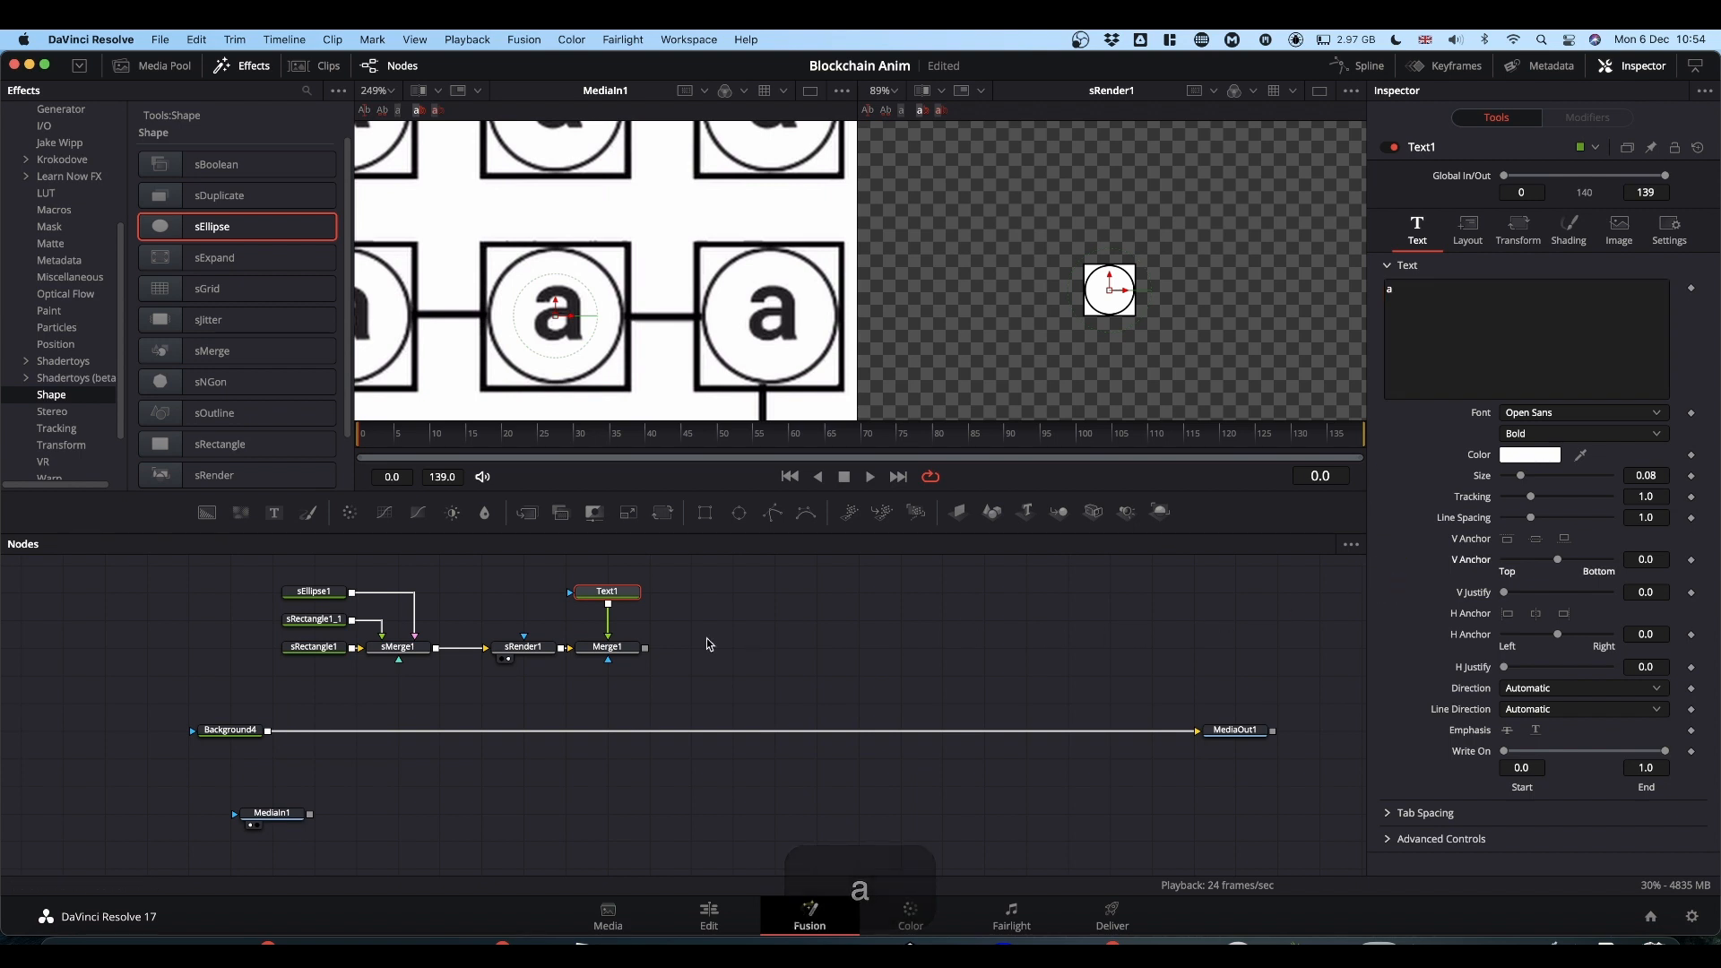
{"action": "left_click", "coordinate": [619, 655]}
{"action": "left_click_drag", "start_coordinate": [619, 655], "coordinate": [1105, 242]}
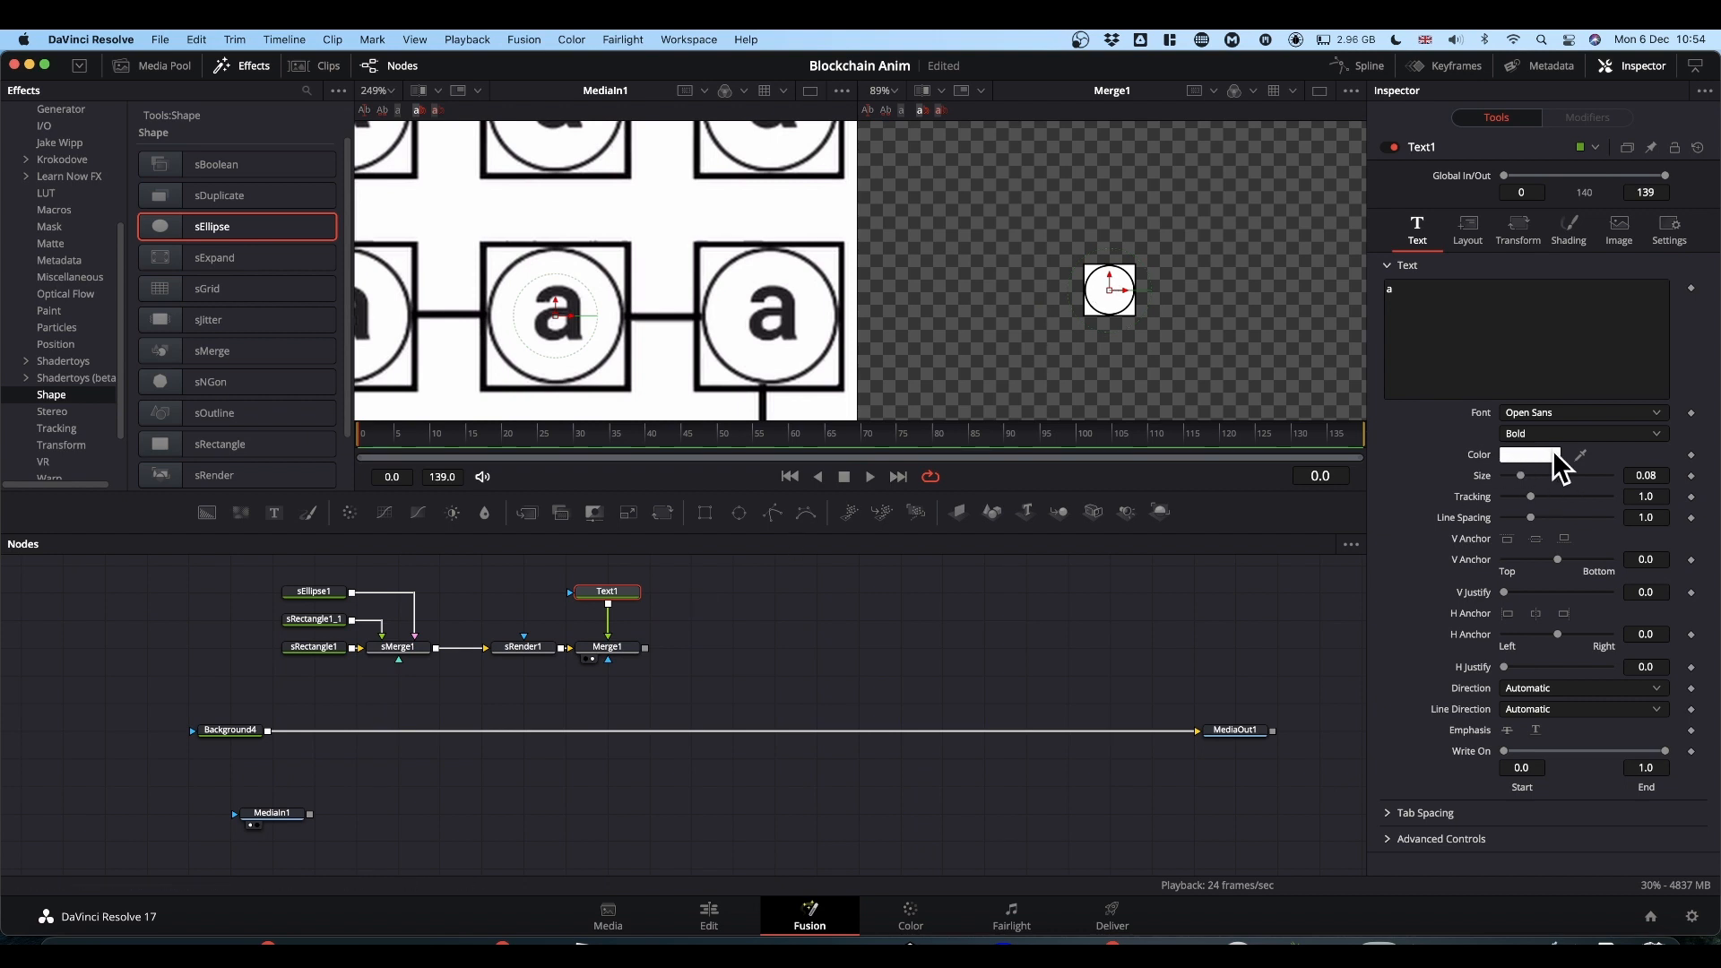
Set the text colour to Black and nudge the letter slightly upward inside the circle.
{"action": "left_click", "coordinate": [1519, 456]}
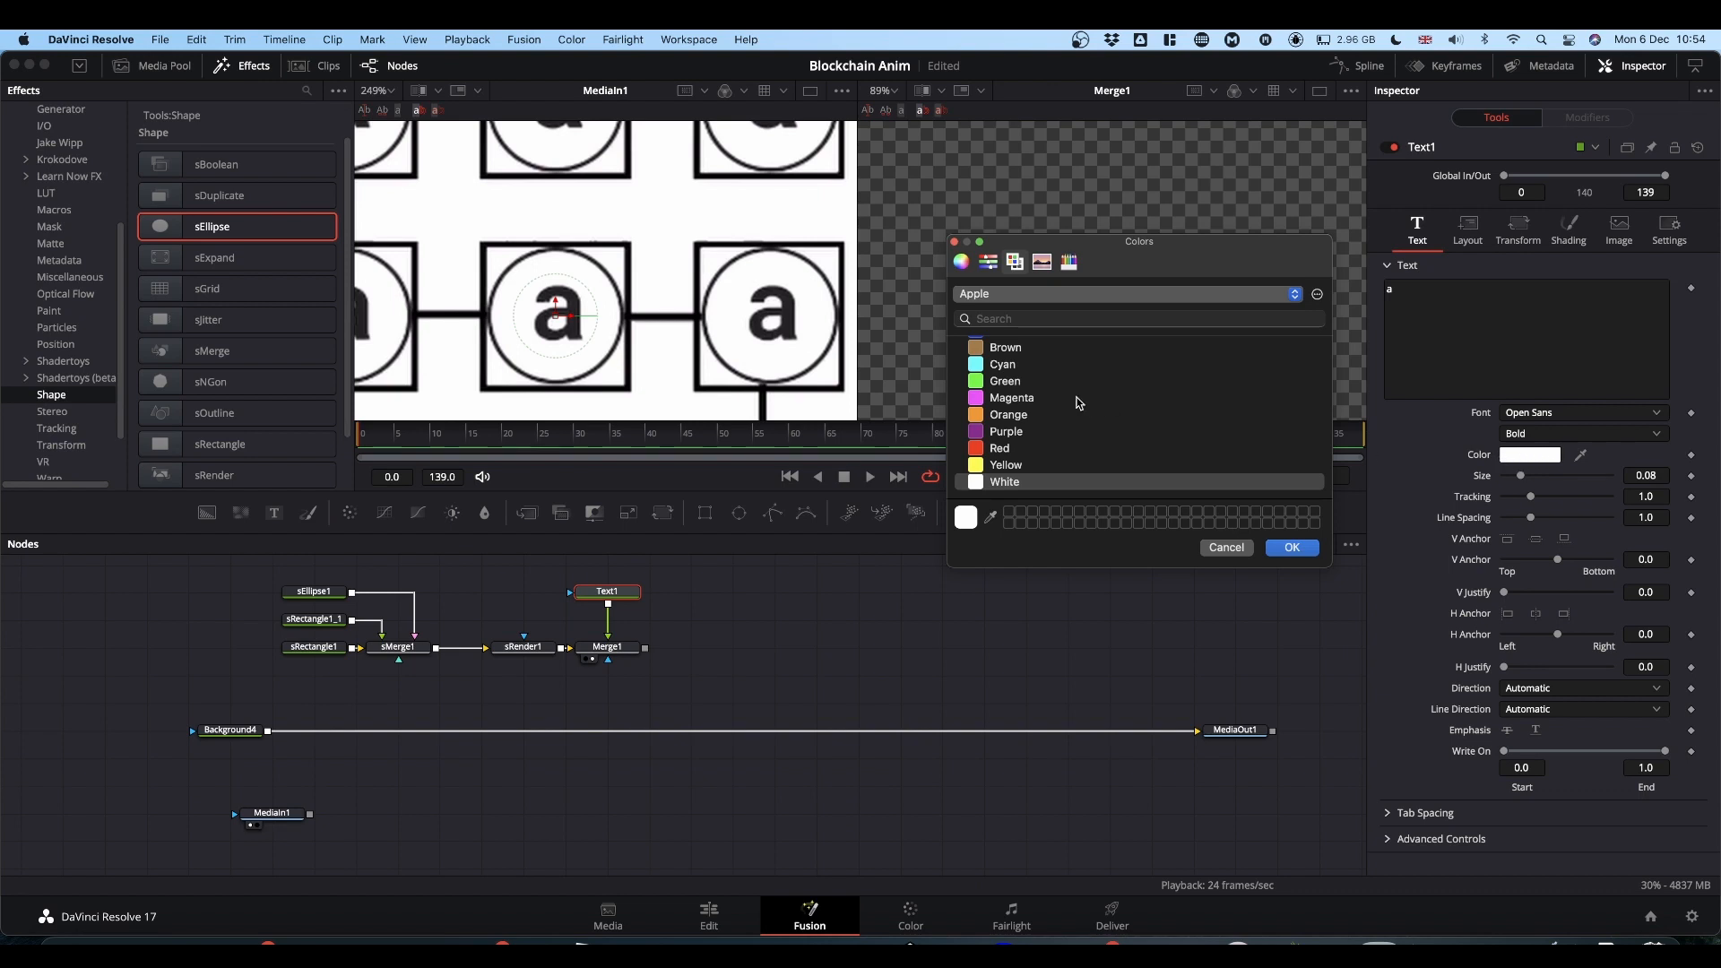
{"action": "scroll", "coordinate": [1045, 389], "scroll_direction": "up", "scroll_amount": 2}
{"action": "left_click", "coordinate": [978, 355]}
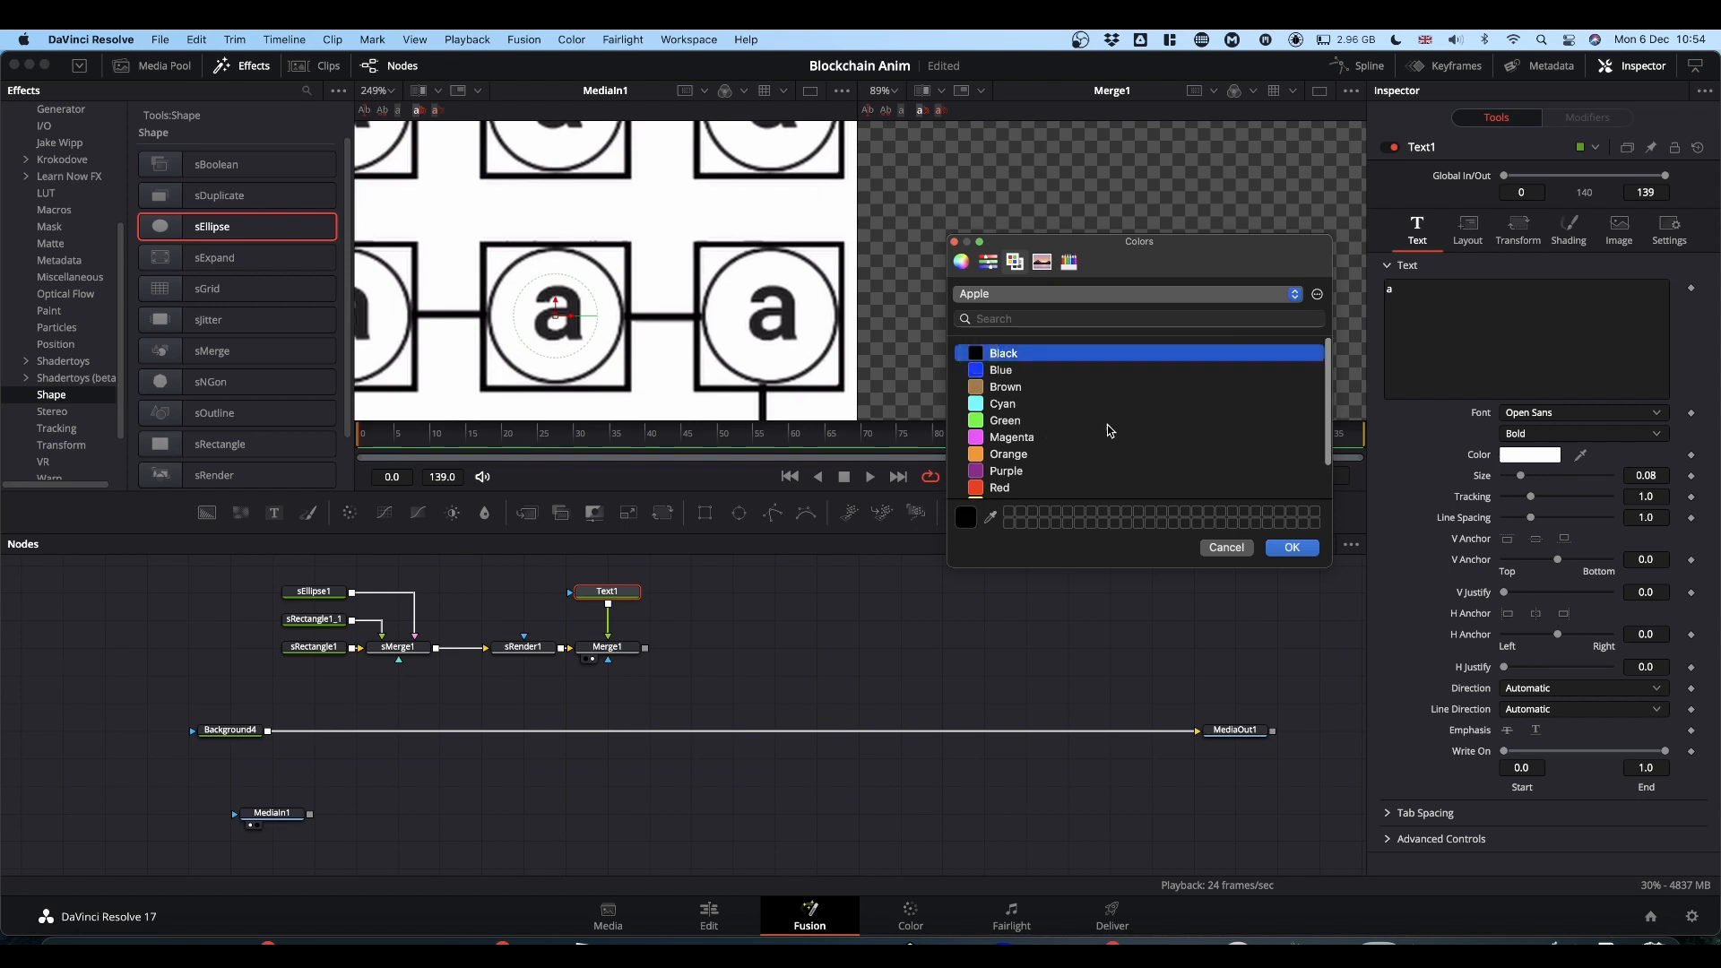
{"action": "left_click", "coordinate": [1292, 549]}
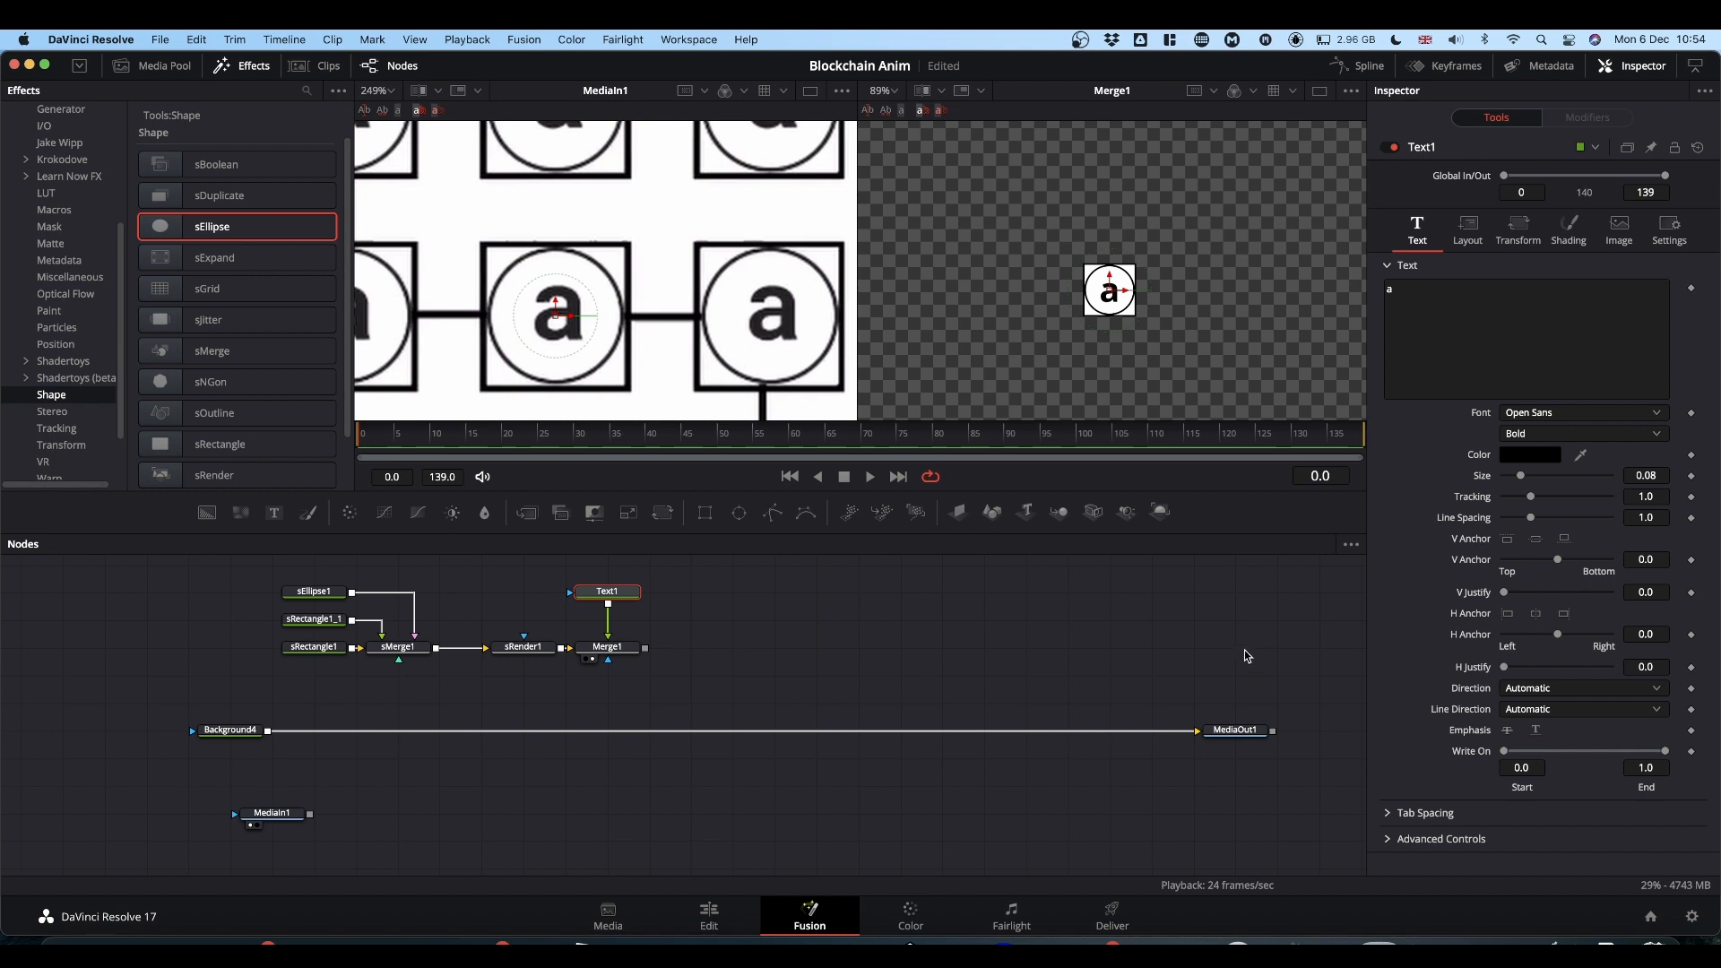
{"action": "left_click", "coordinate": [1110, 279]}
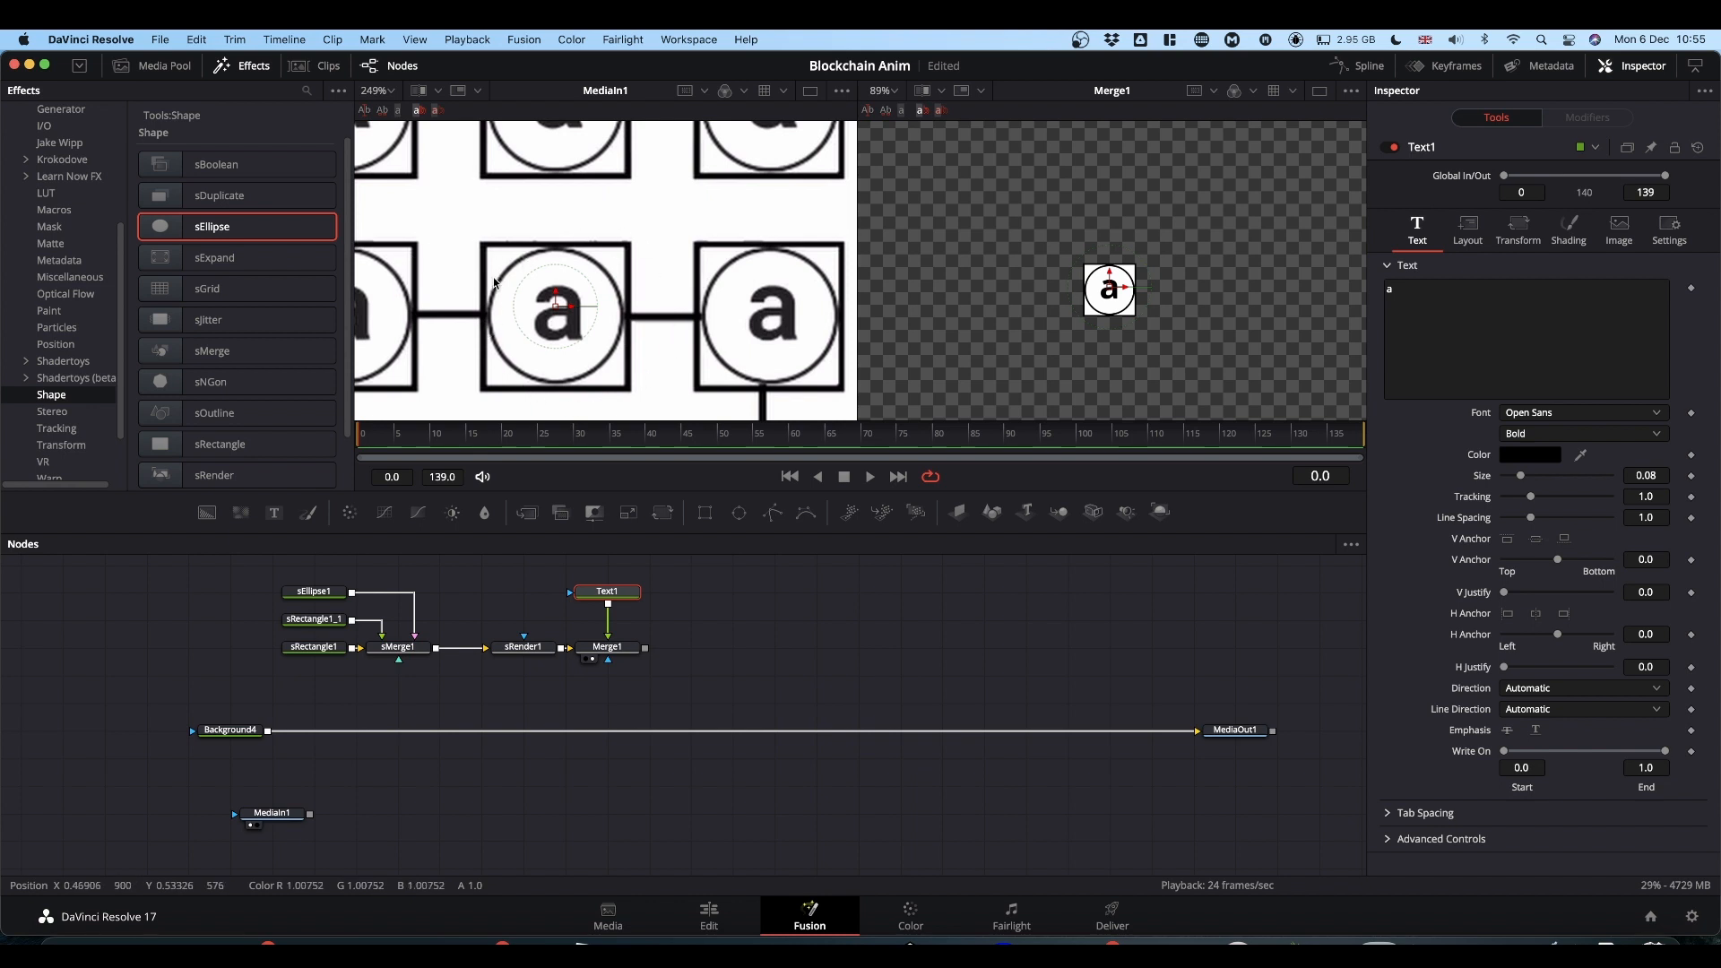
Group the ellipse, both rectangles, sMerge1, sRender1, Text1 and Merge1 into one node.
{"action": "scroll", "coordinate": [607, 321], "scroll_direction": "down", "scroll_amount": 6}
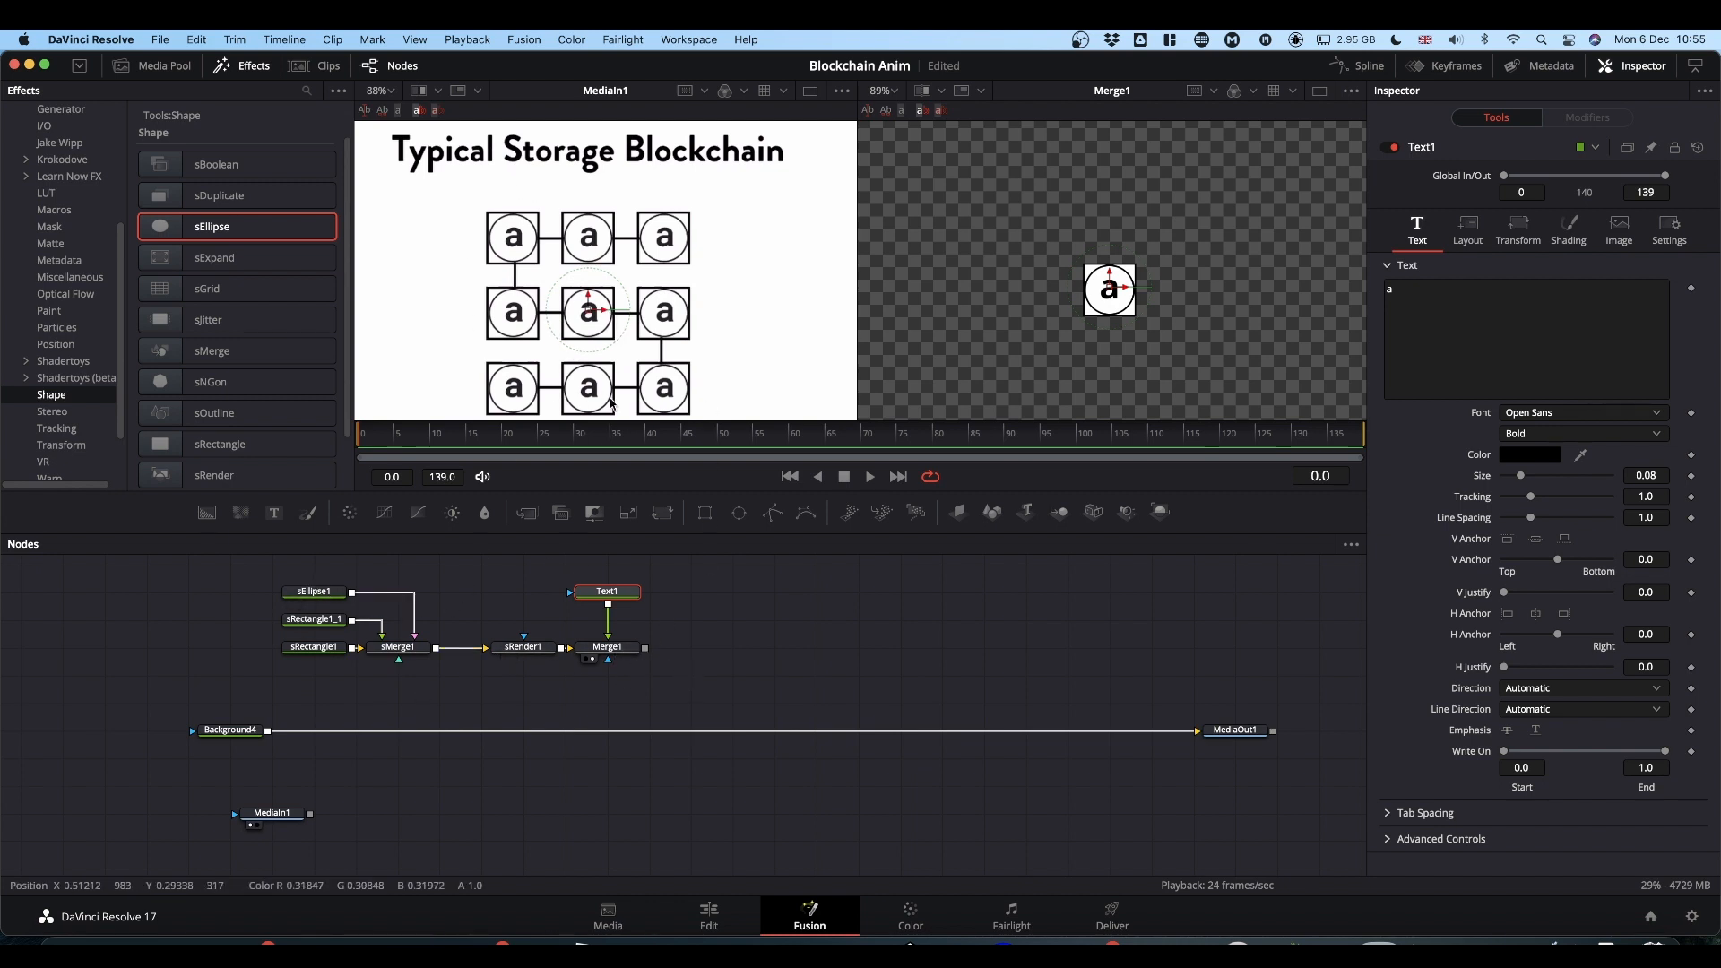
{"action": "left_click_drag", "start_coordinate": [248, 567], "coordinate": [685, 680]}
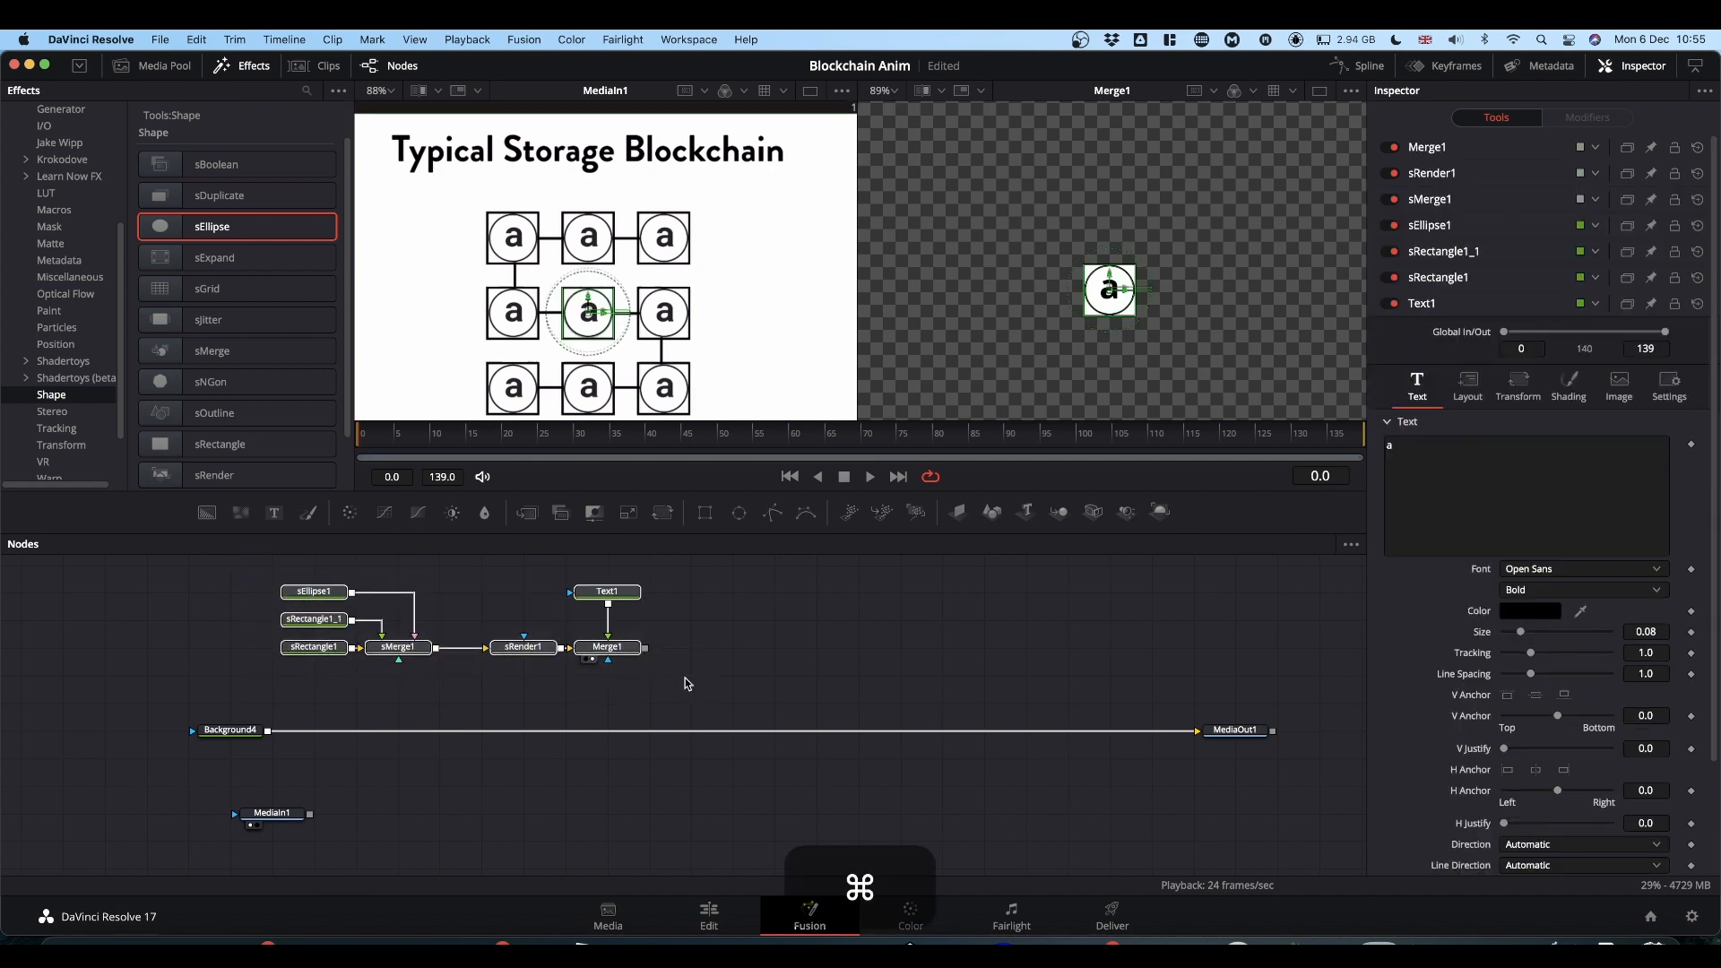
{"action": "key", "text": "super+g"}
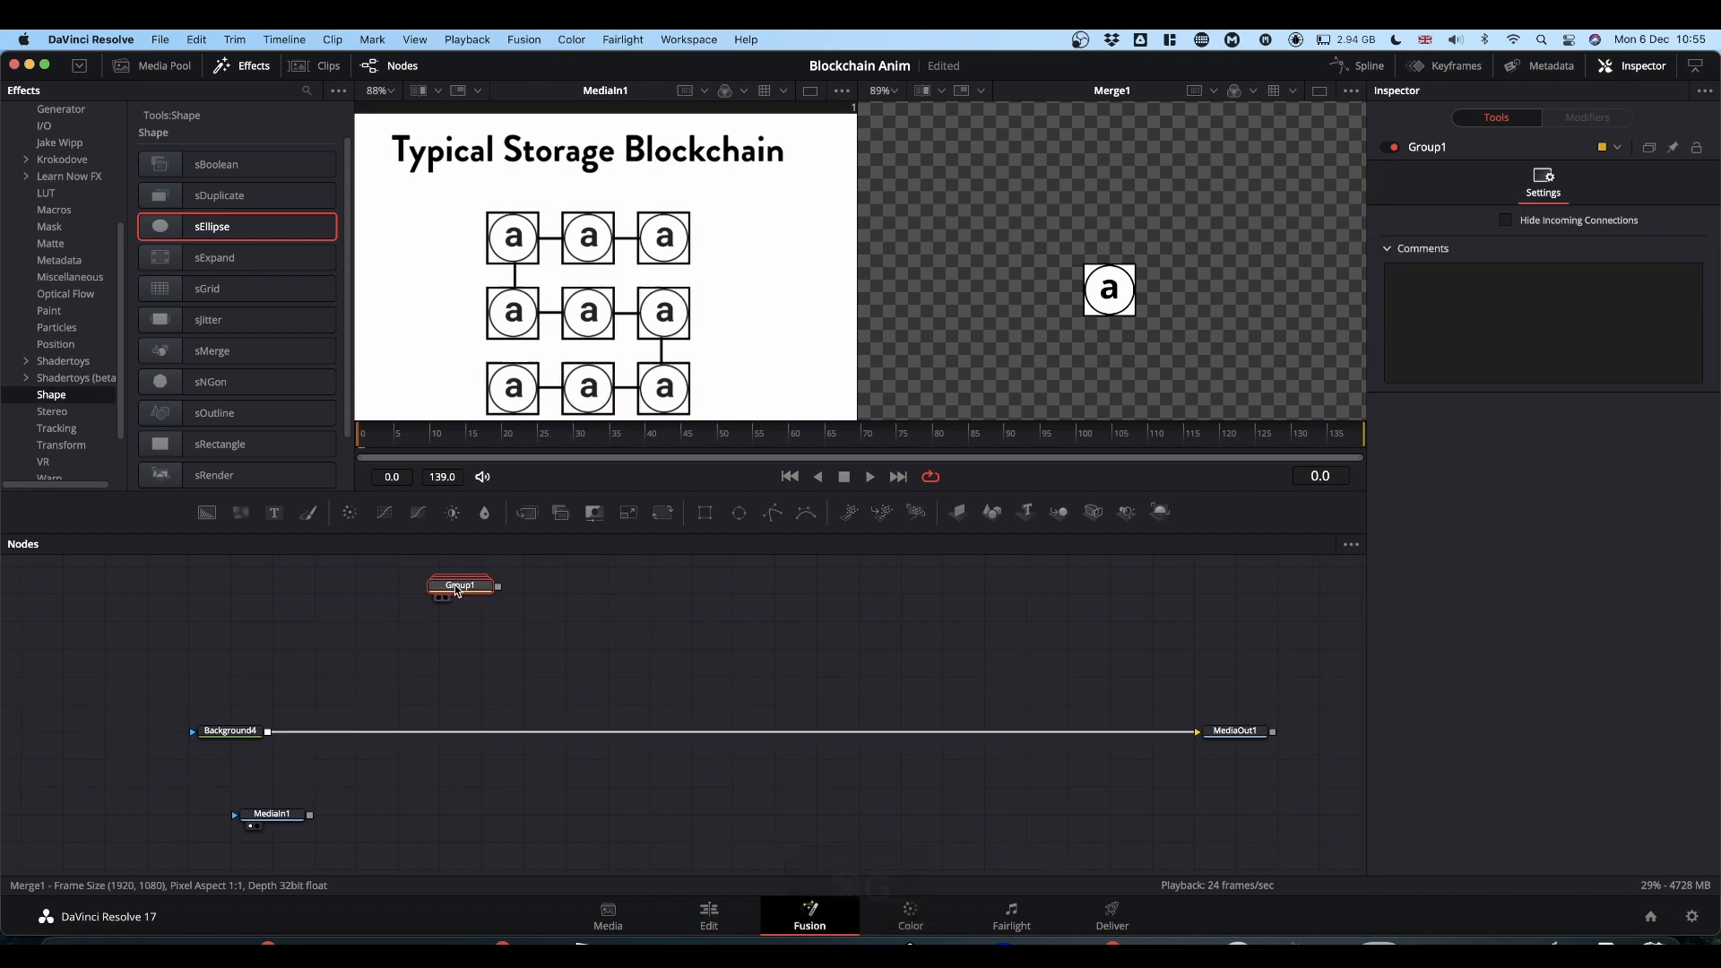
Rename the new group node as Box.
{"action": "mouse_move", "coordinate": [457, 589]}
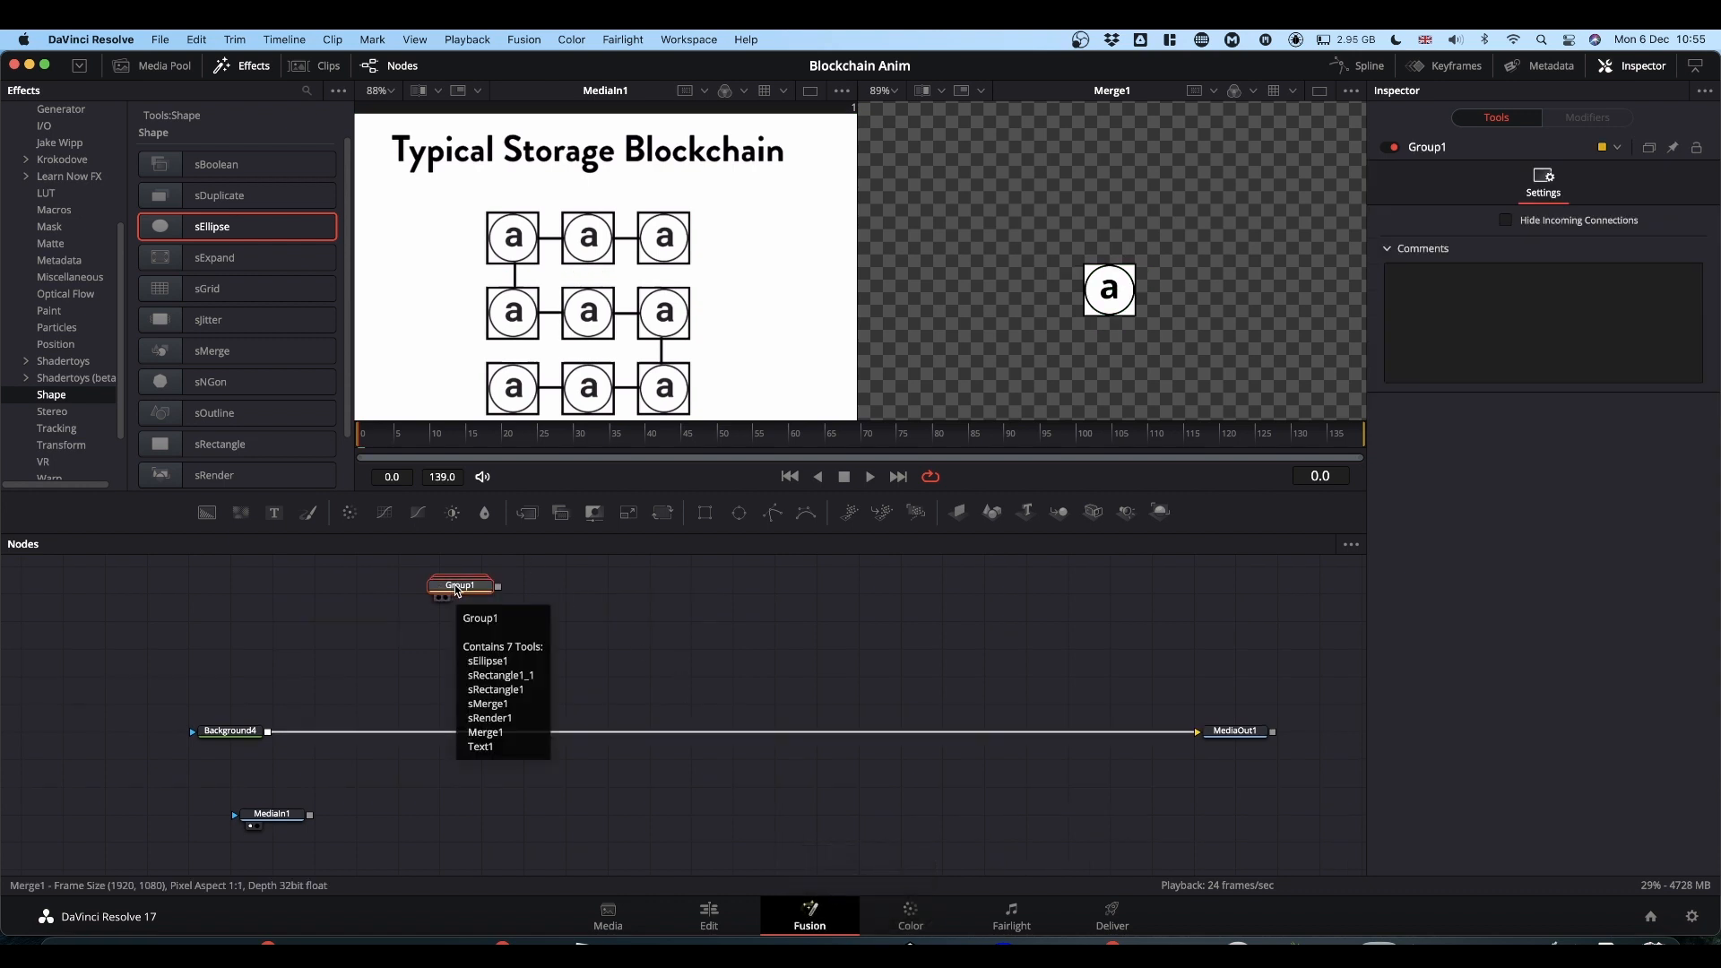
{"action": "key", "text": "F2"}
{"action": "type", "text": "B"}
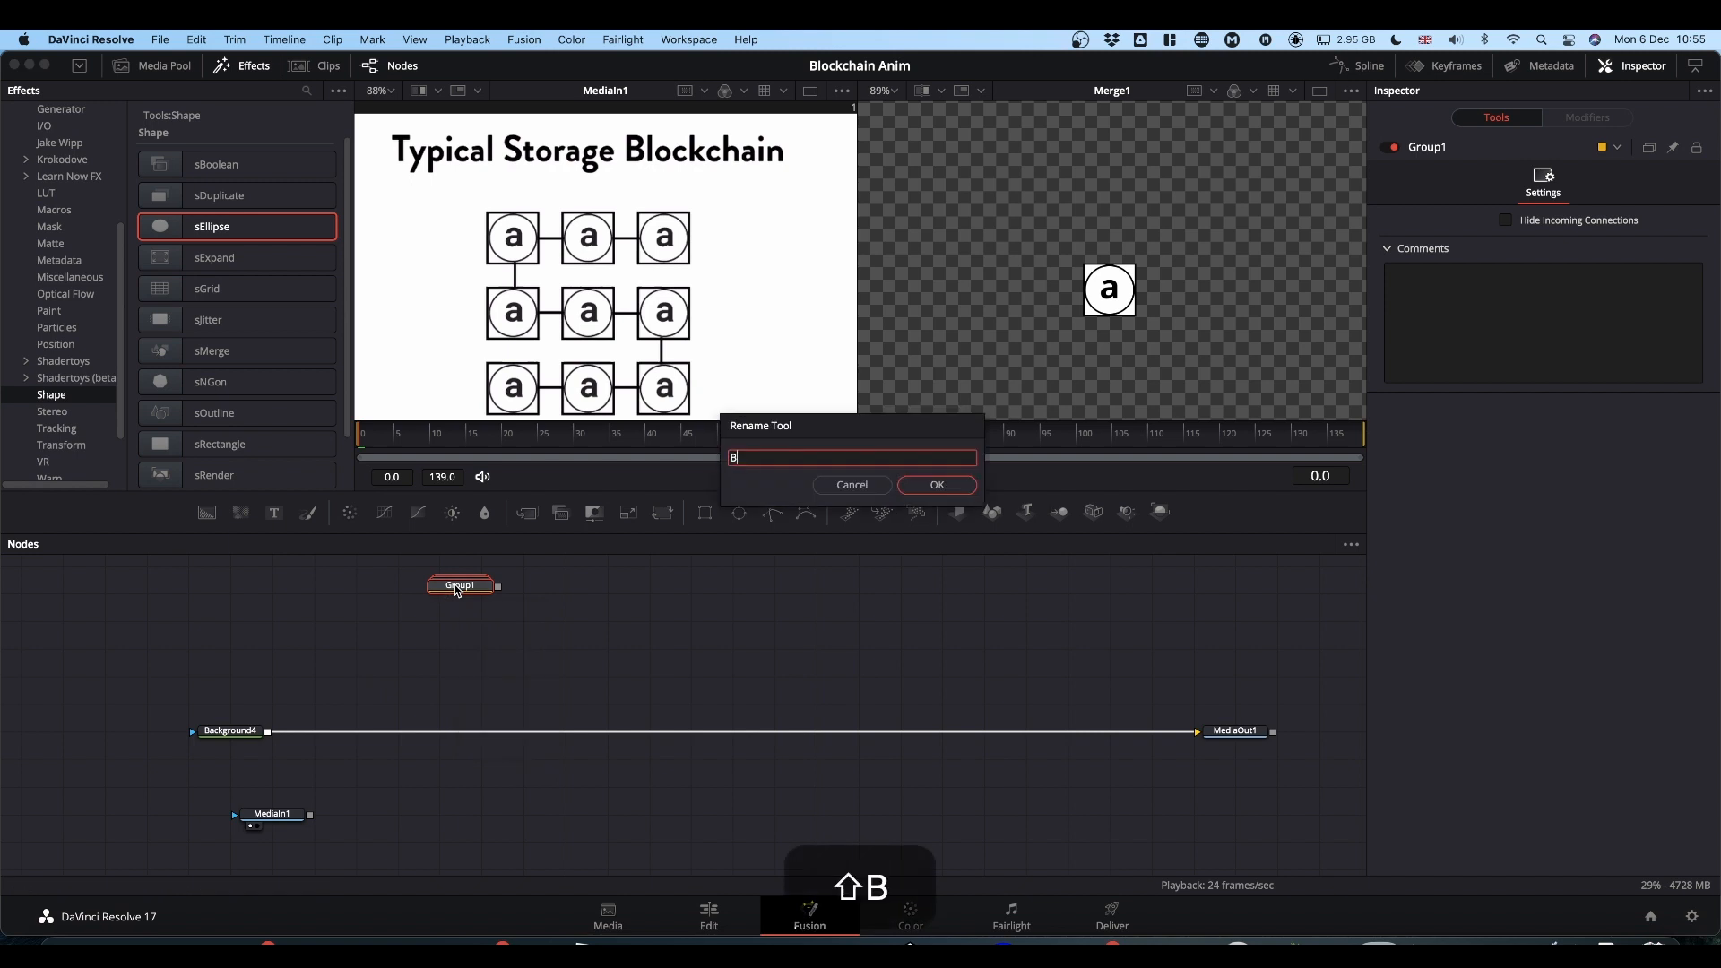
{"action": "type", "text": "ox"}
{"action": "key", "text": "Return"}
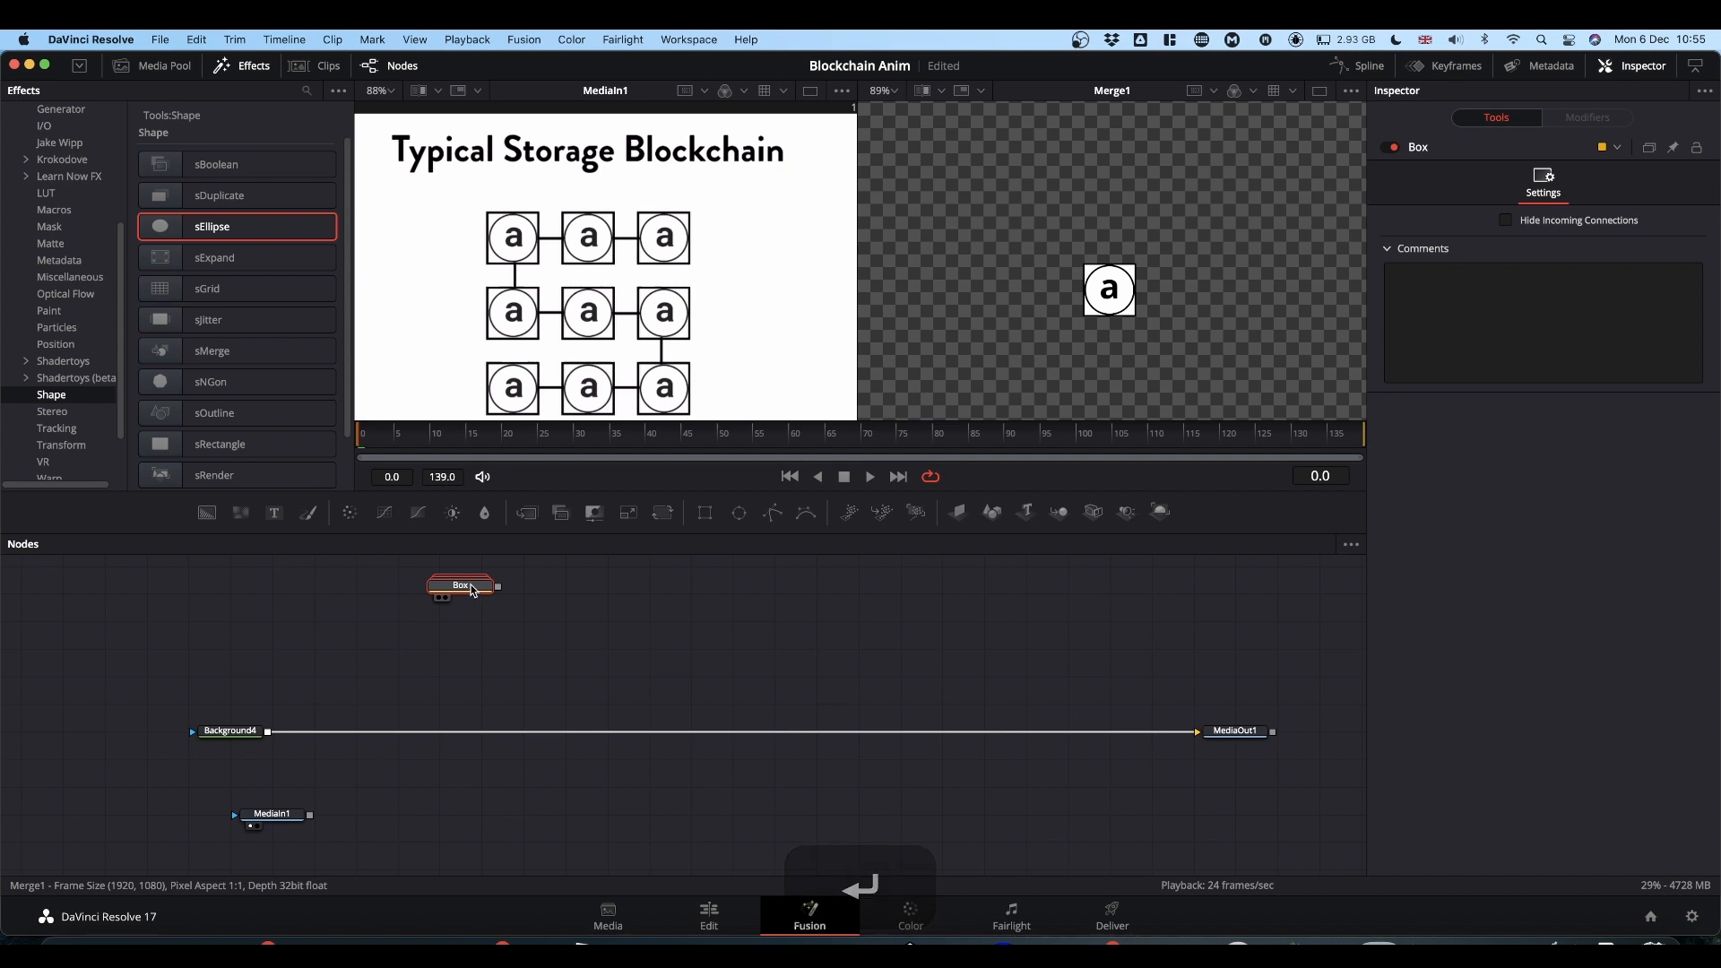
Shift the Box group slightly left in the node graph and add a Transform node after it.
{"action": "mouse_move", "coordinate": [458, 589]}
{"action": "left_mouse_down"}
{"action": "mouse_move", "coordinate": [434, 596]}
{"action": "mouse_move", "coordinate": [433, 618]}
{"action": "mouse_move", "coordinate": [434, 591]}
{"action": "left_mouse_up"}
{"action": "mouse_move", "coordinate": [463, 602]}
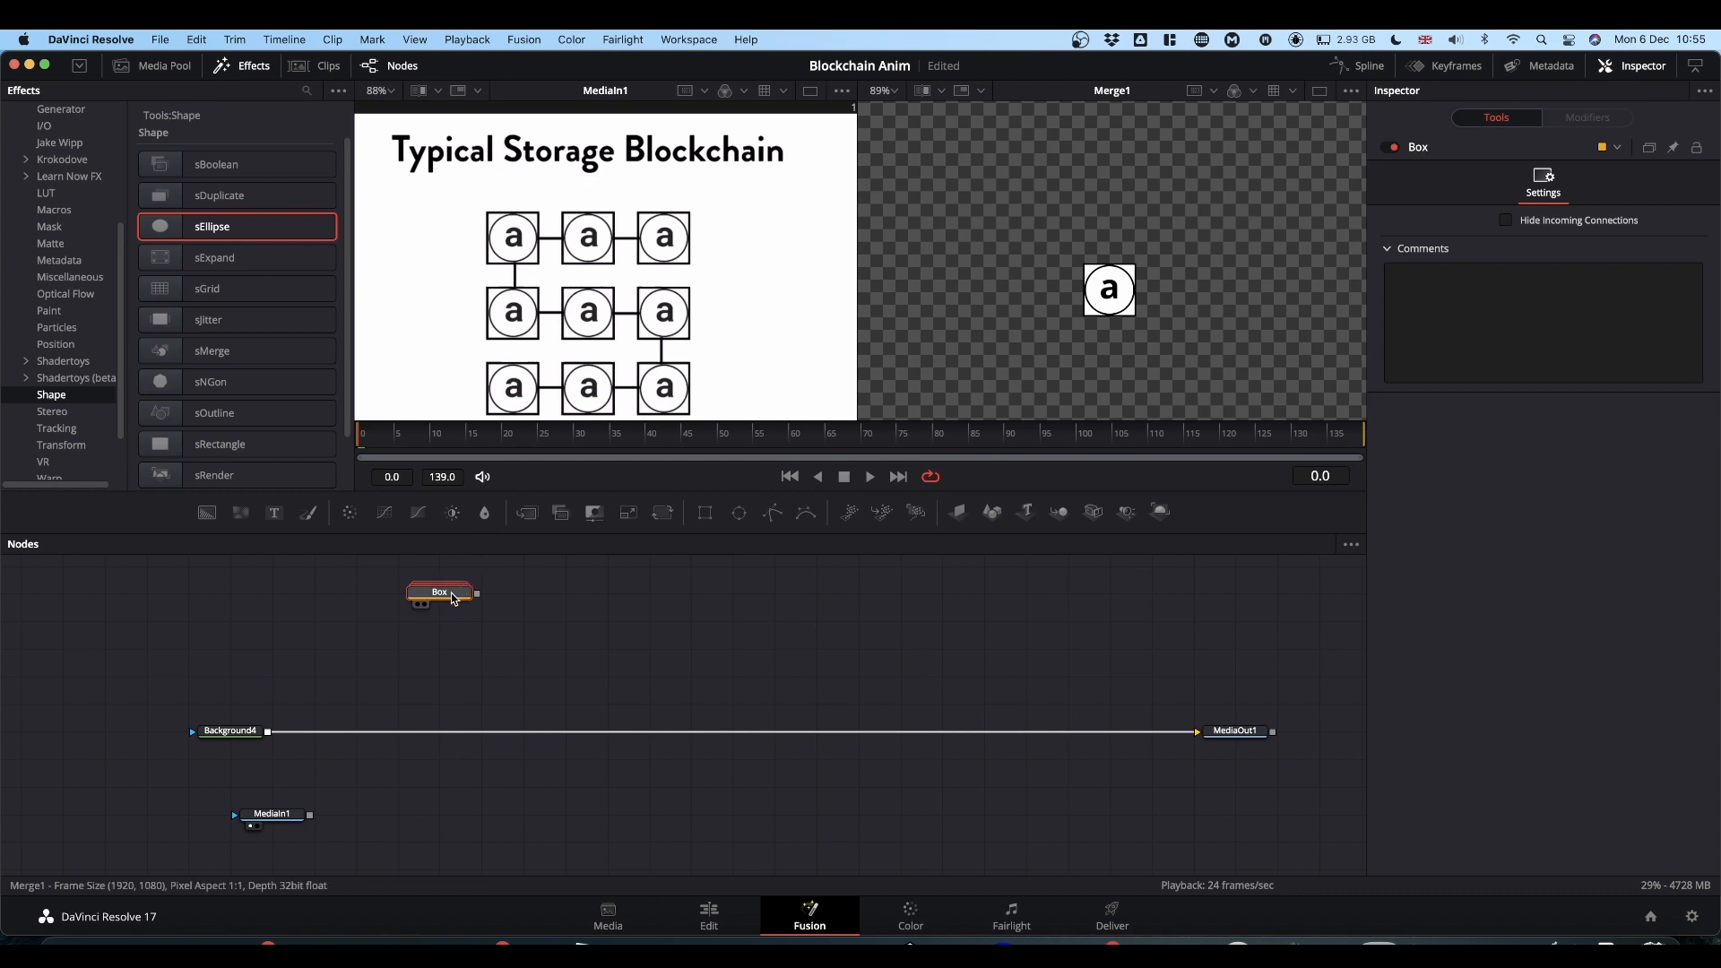
{"action": "left_click", "coordinate": [663, 512]}
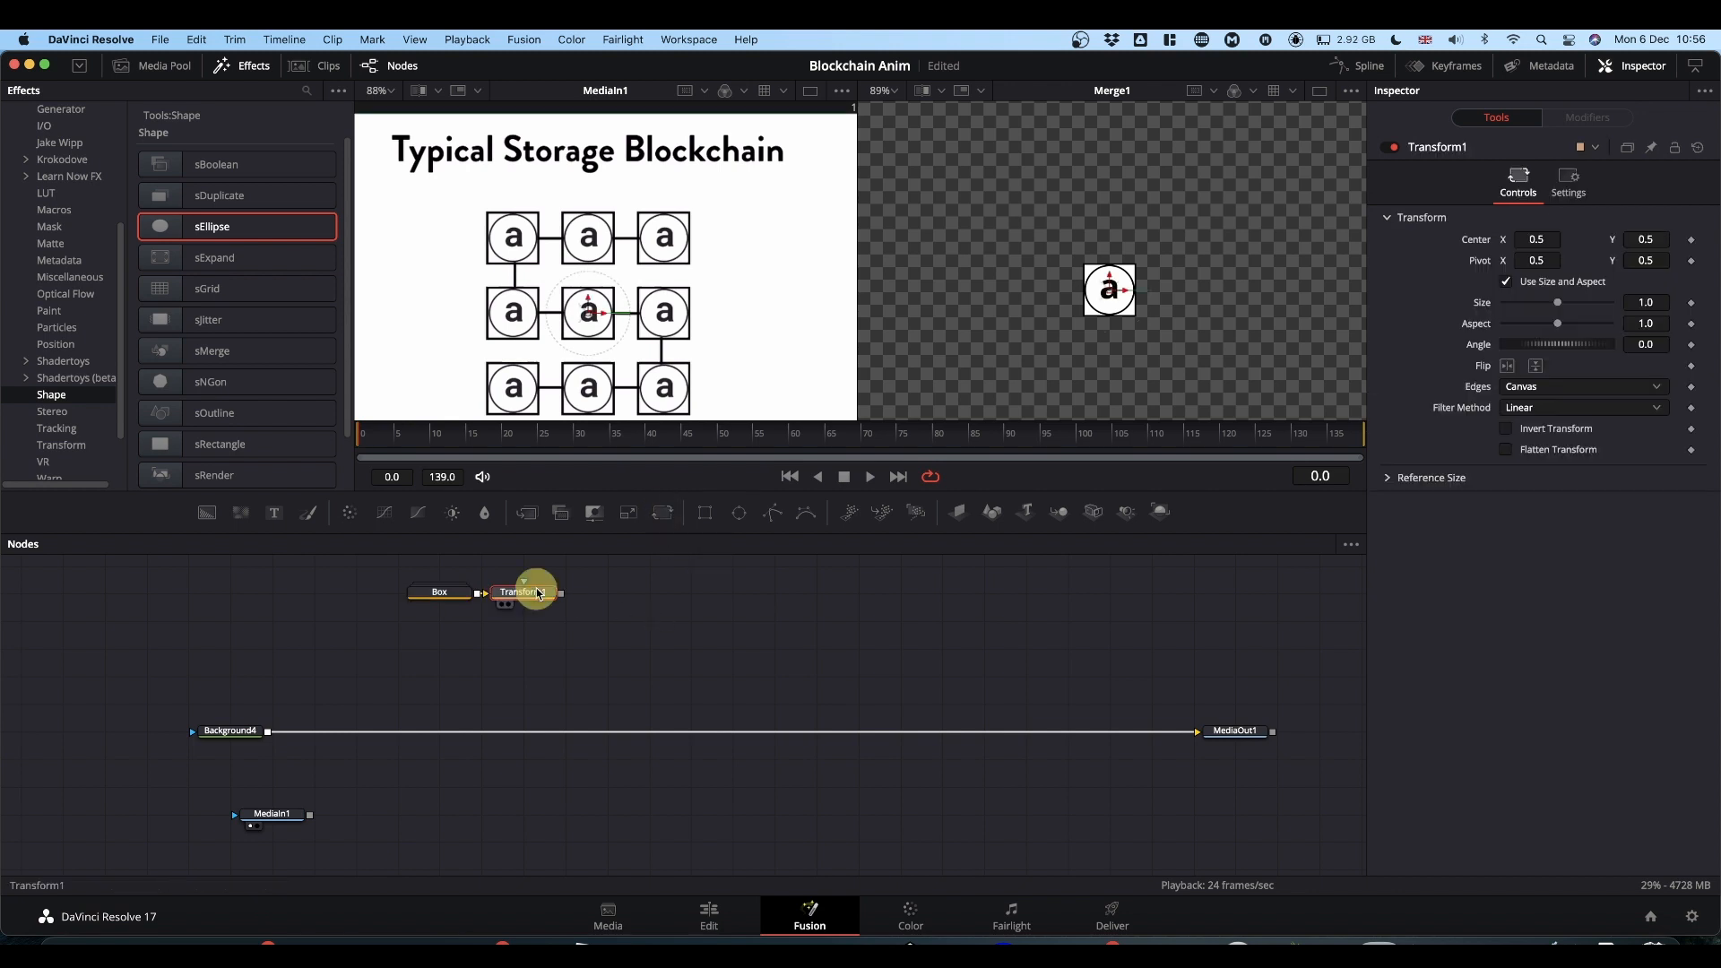
Place Transform1 beneath Box, shift the block to Center X about 0.397, and show Transform1 in the second viewer.
{"action": "left_click_drag", "start_coordinate": [531, 593], "coordinate": [463, 631]}
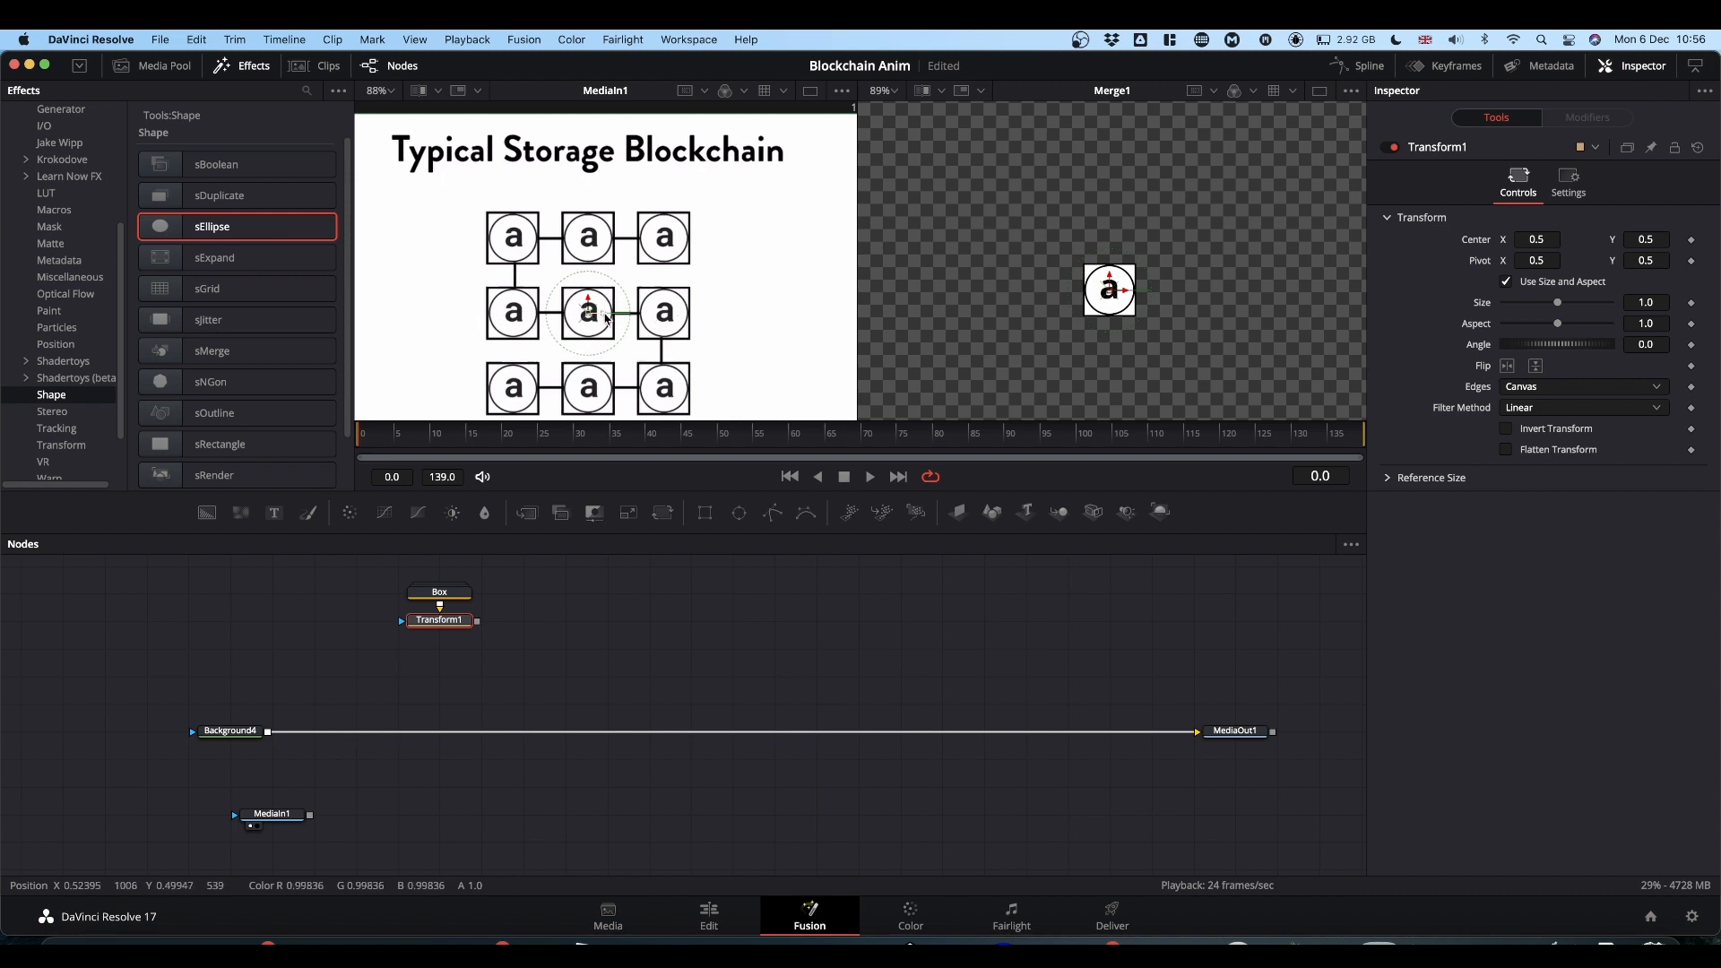
{"action": "left_click_drag", "start_coordinate": [605, 318], "coordinate": [533, 315]}
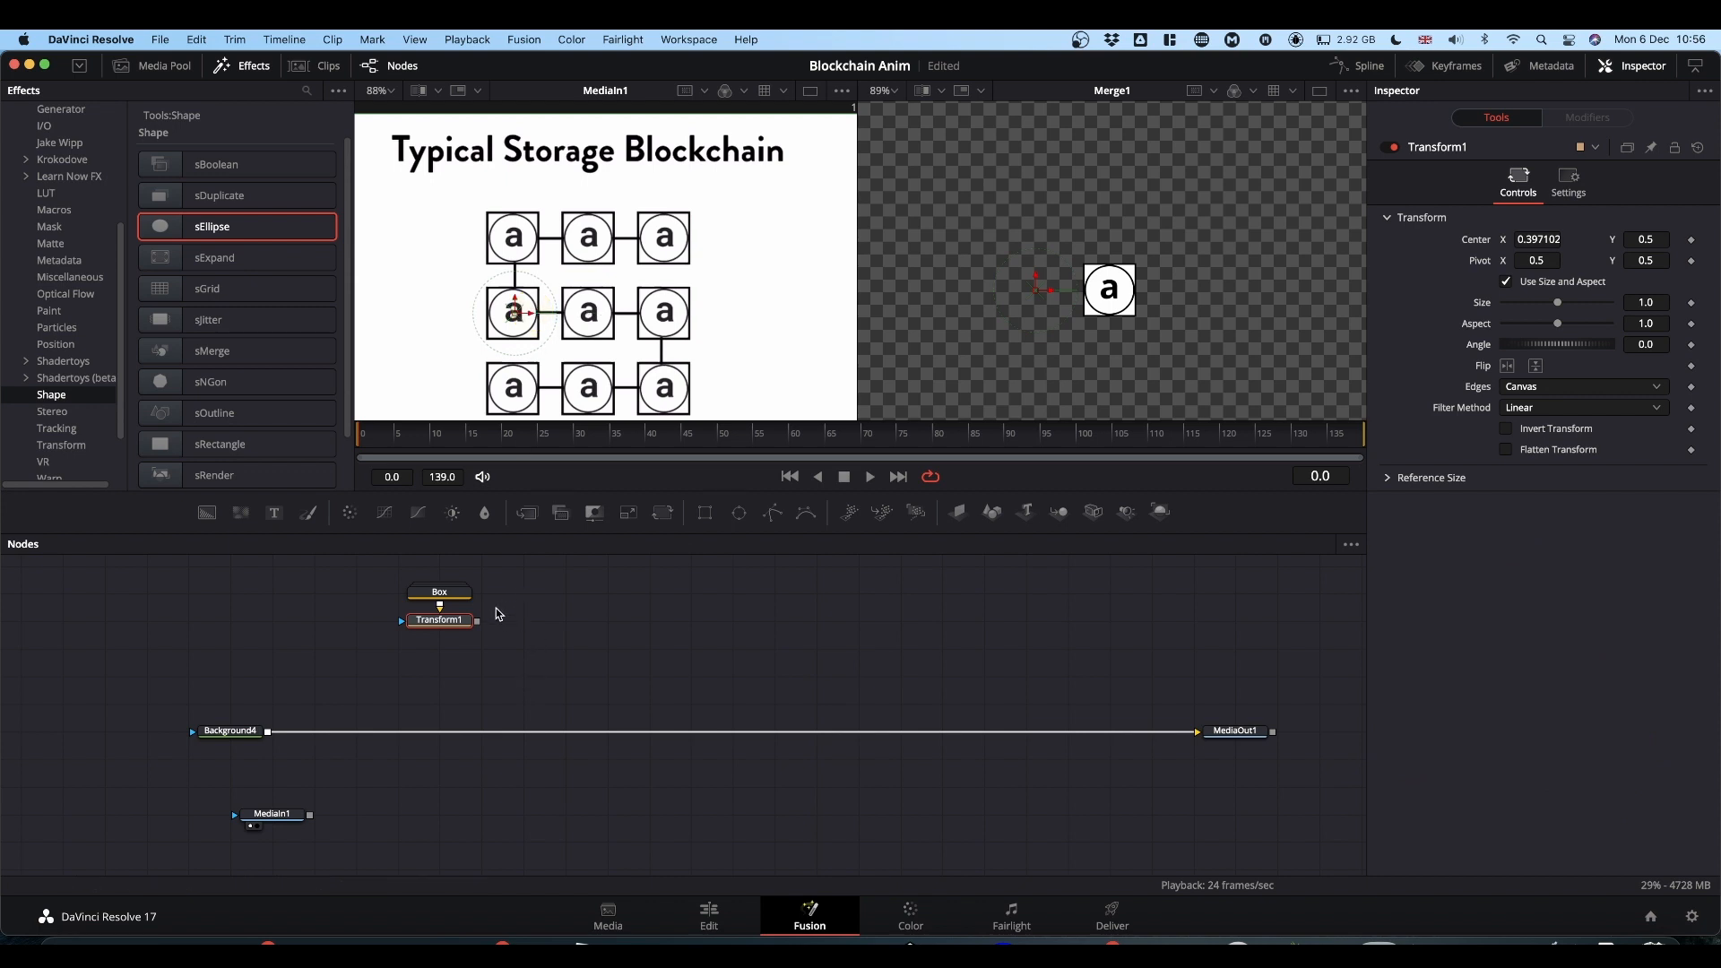
{"action": "left_click_drag", "start_coordinate": [470, 621], "coordinate": [1099, 306]}
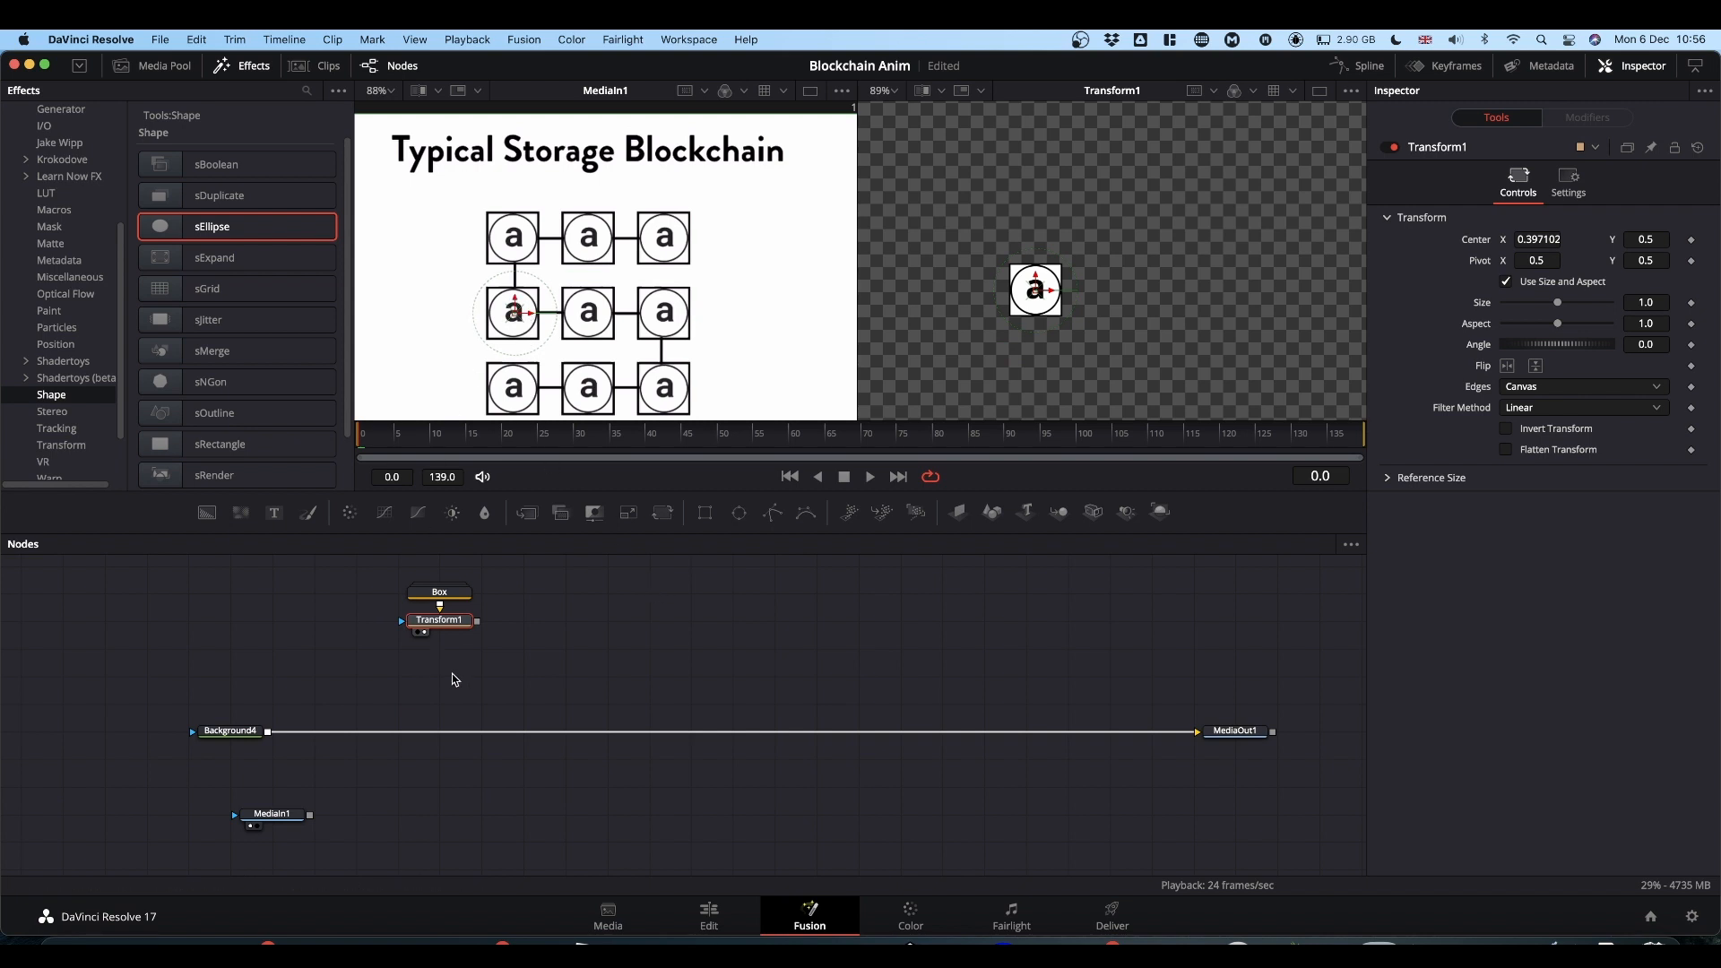
Merge Transform1 over MediaIn1, view the merge in the first viewer, and align the block with the reference at Center X about 0.3936.
{"action": "left_click_drag", "start_coordinate": [477, 621], "coordinate": [311, 818]}
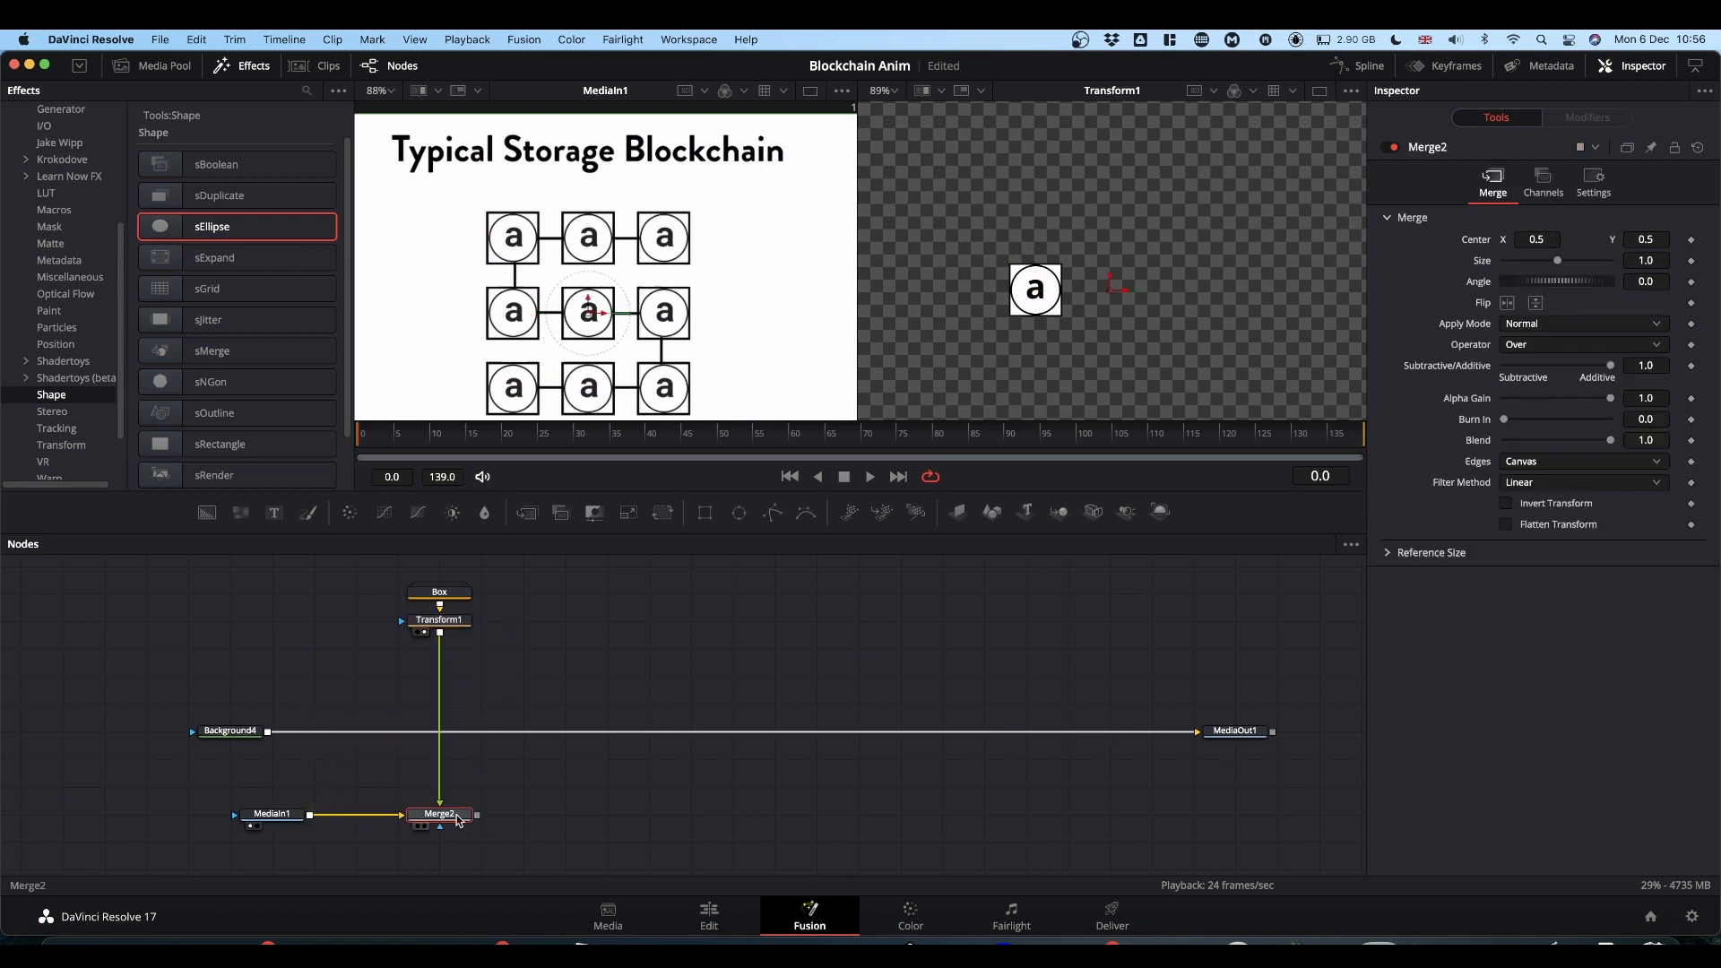
{"action": "key", "text": "1"}
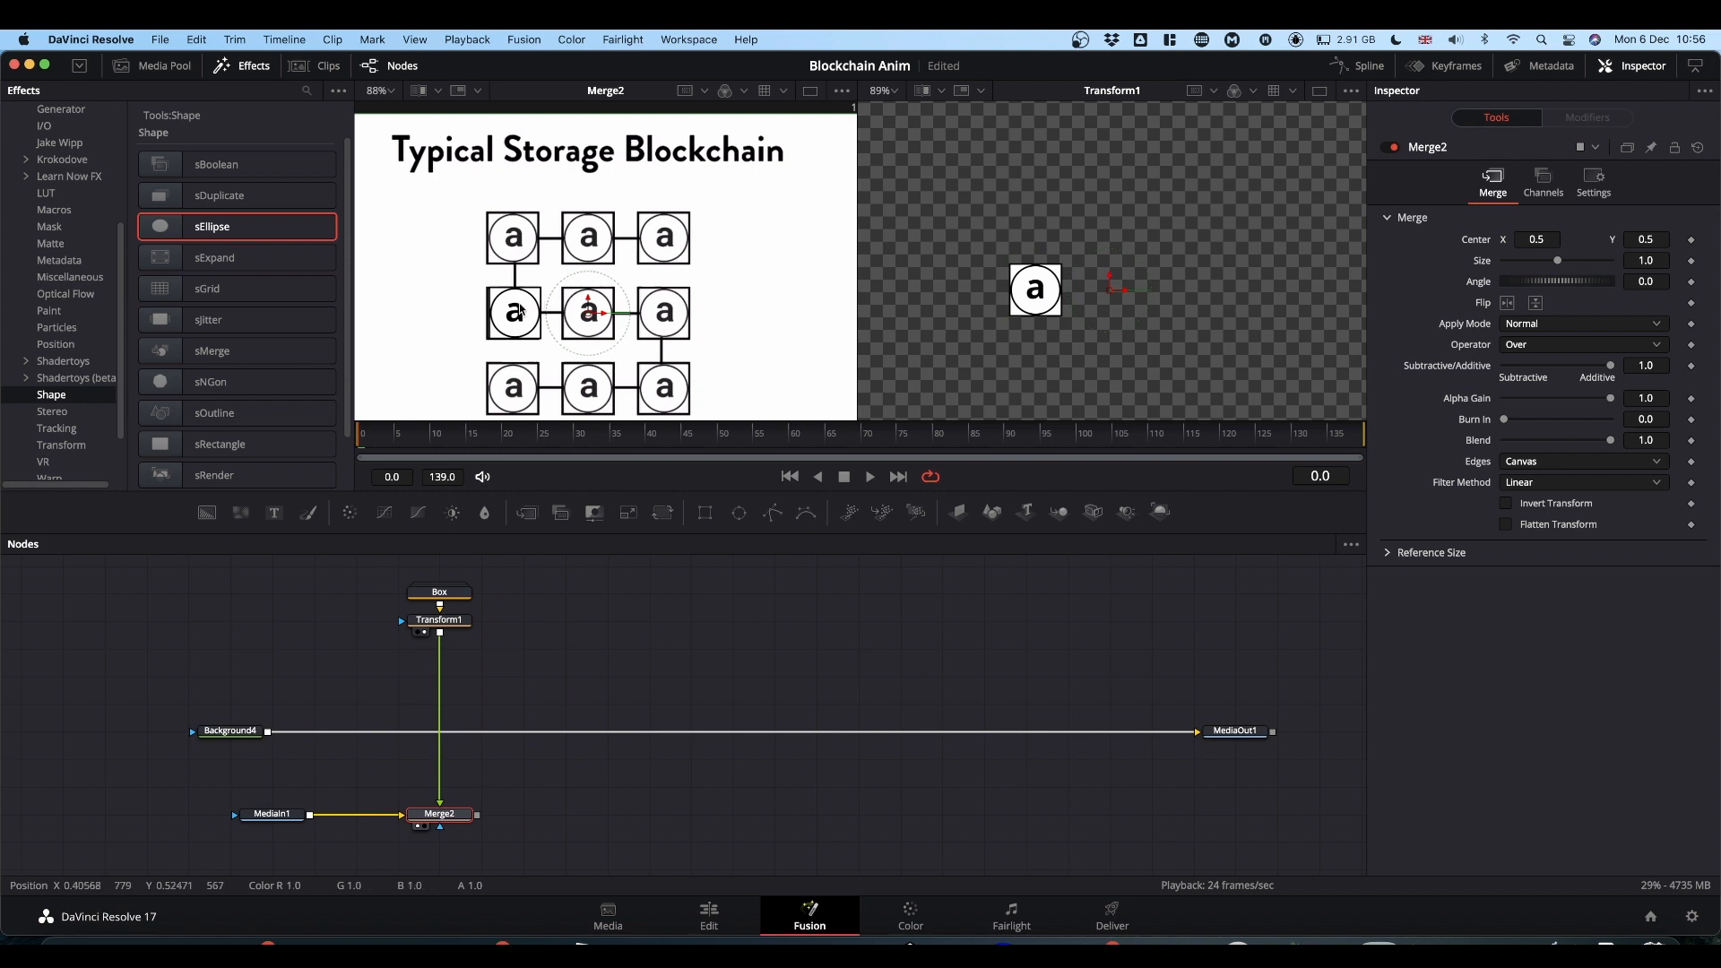
{"action": "left_click", "coordinate": [443, 624]}
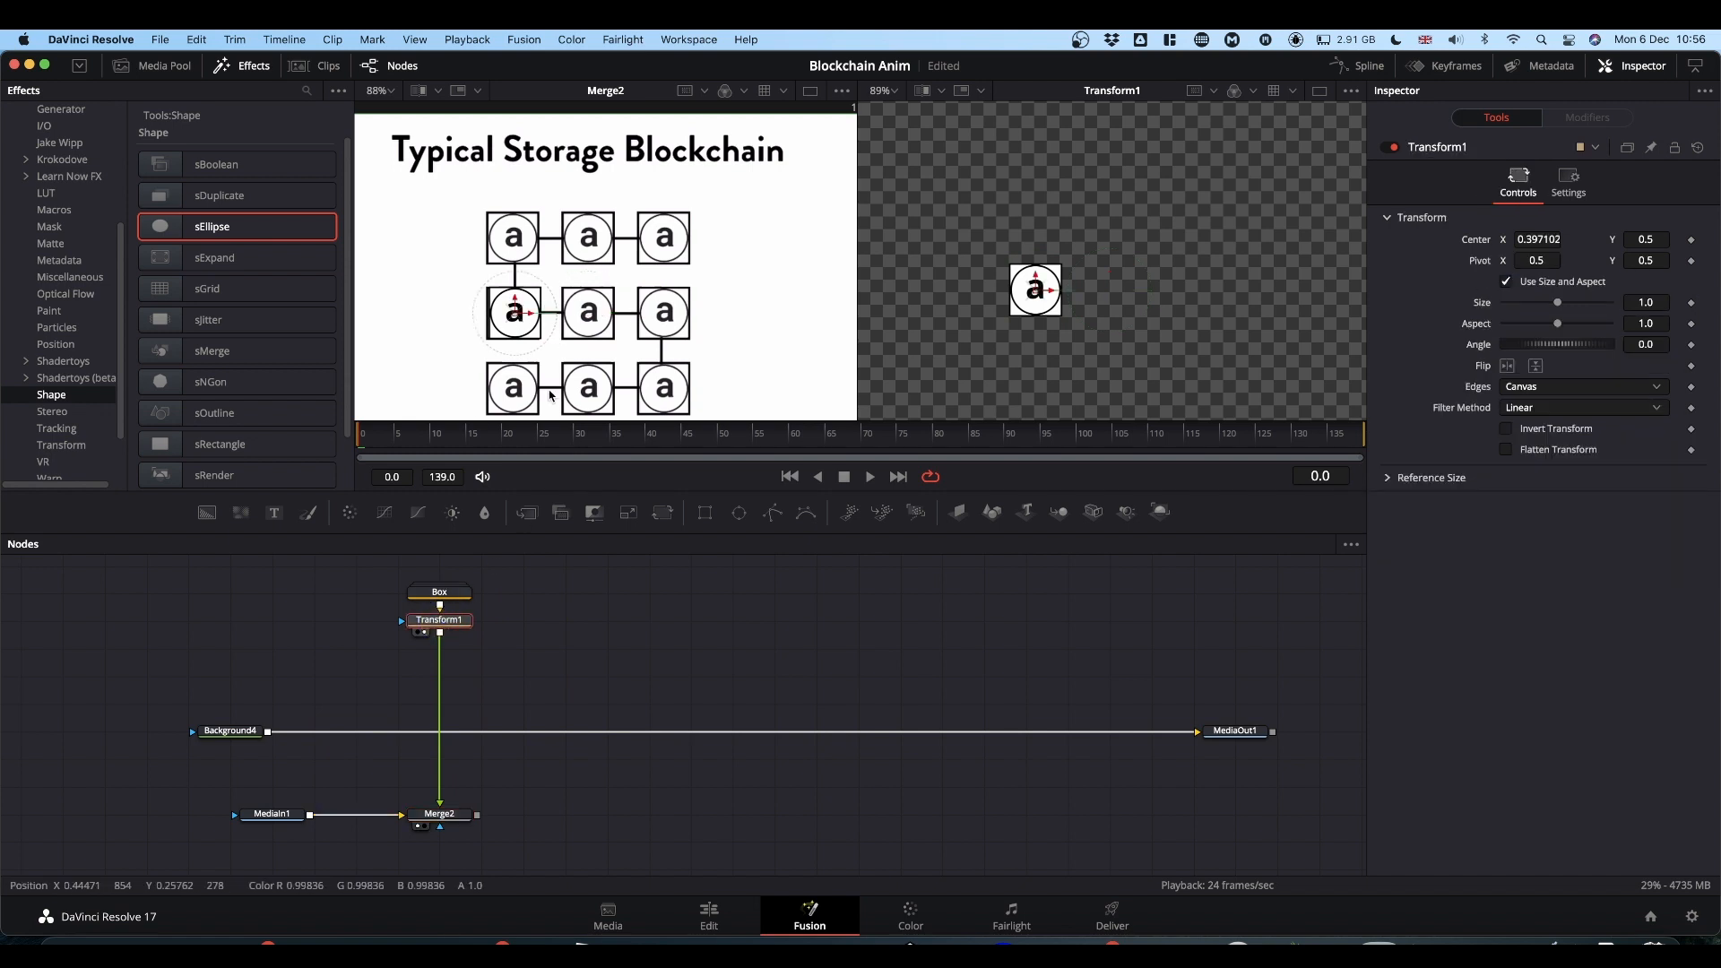
{"action": "left_click_drag", "start_coordinate": [614, 316], "coordinate": [528, 317]}
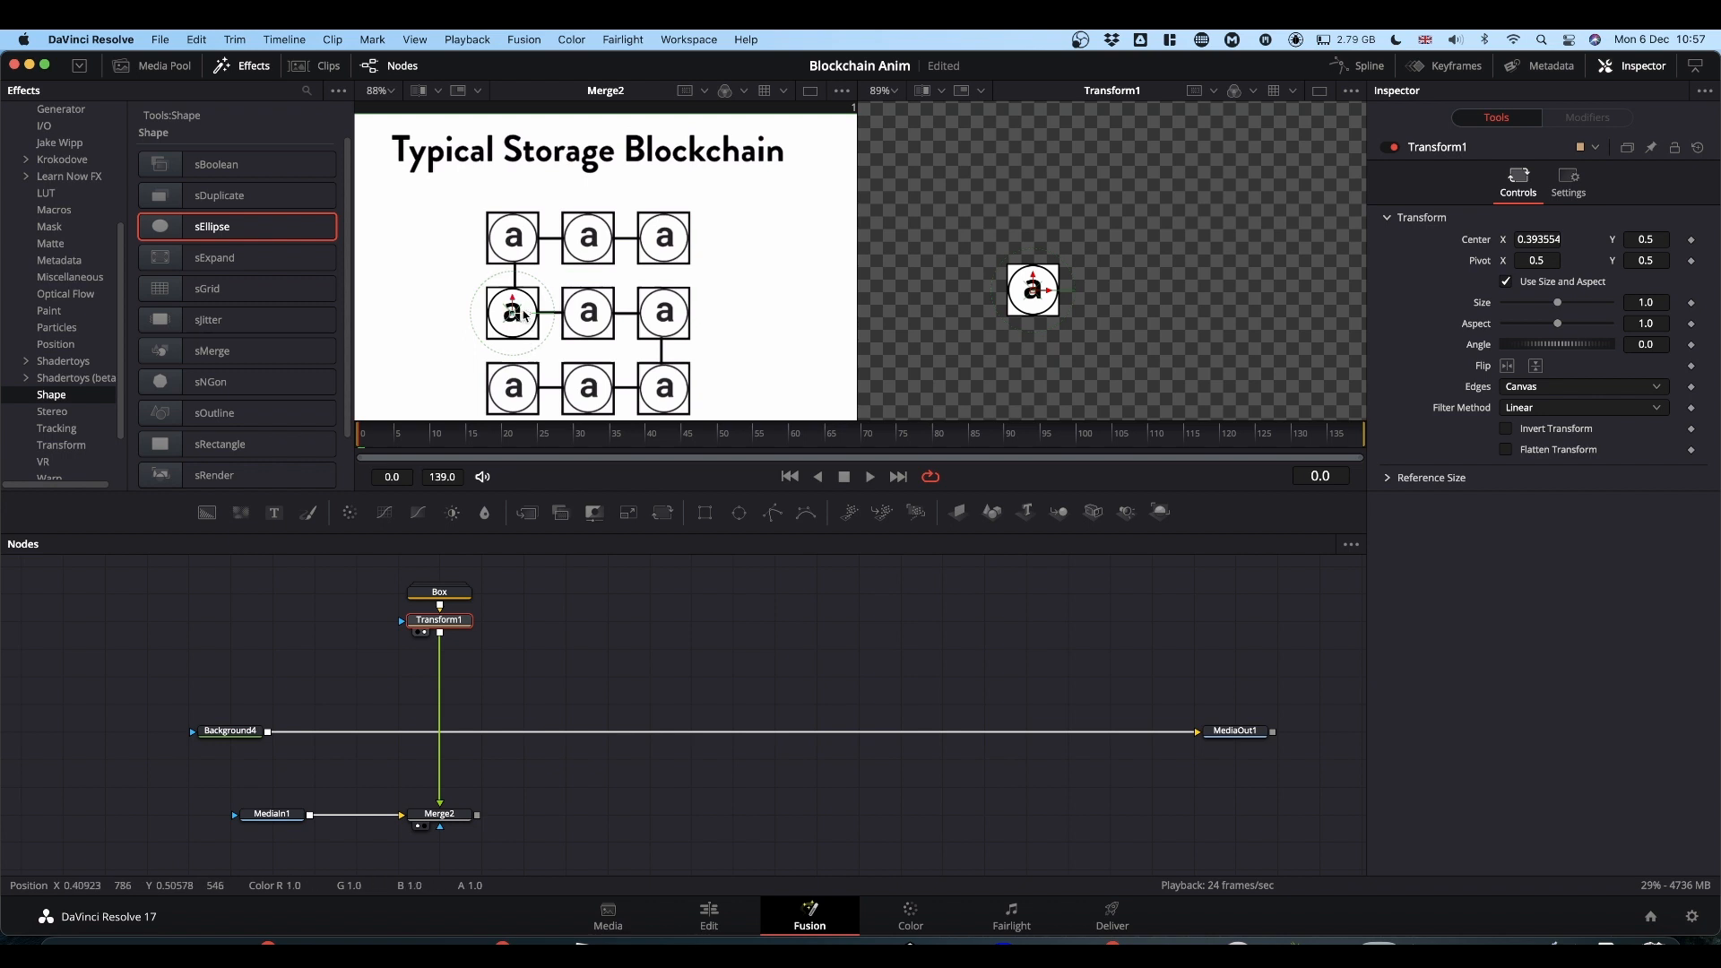
Add a Duplicate node after Transform1 with 3 copies and Center X 0.6067 to form a row of blocks.
{"action": "left_click", "coordinate": [453, 628]}
{"action": "key", "text": "shift+space"}
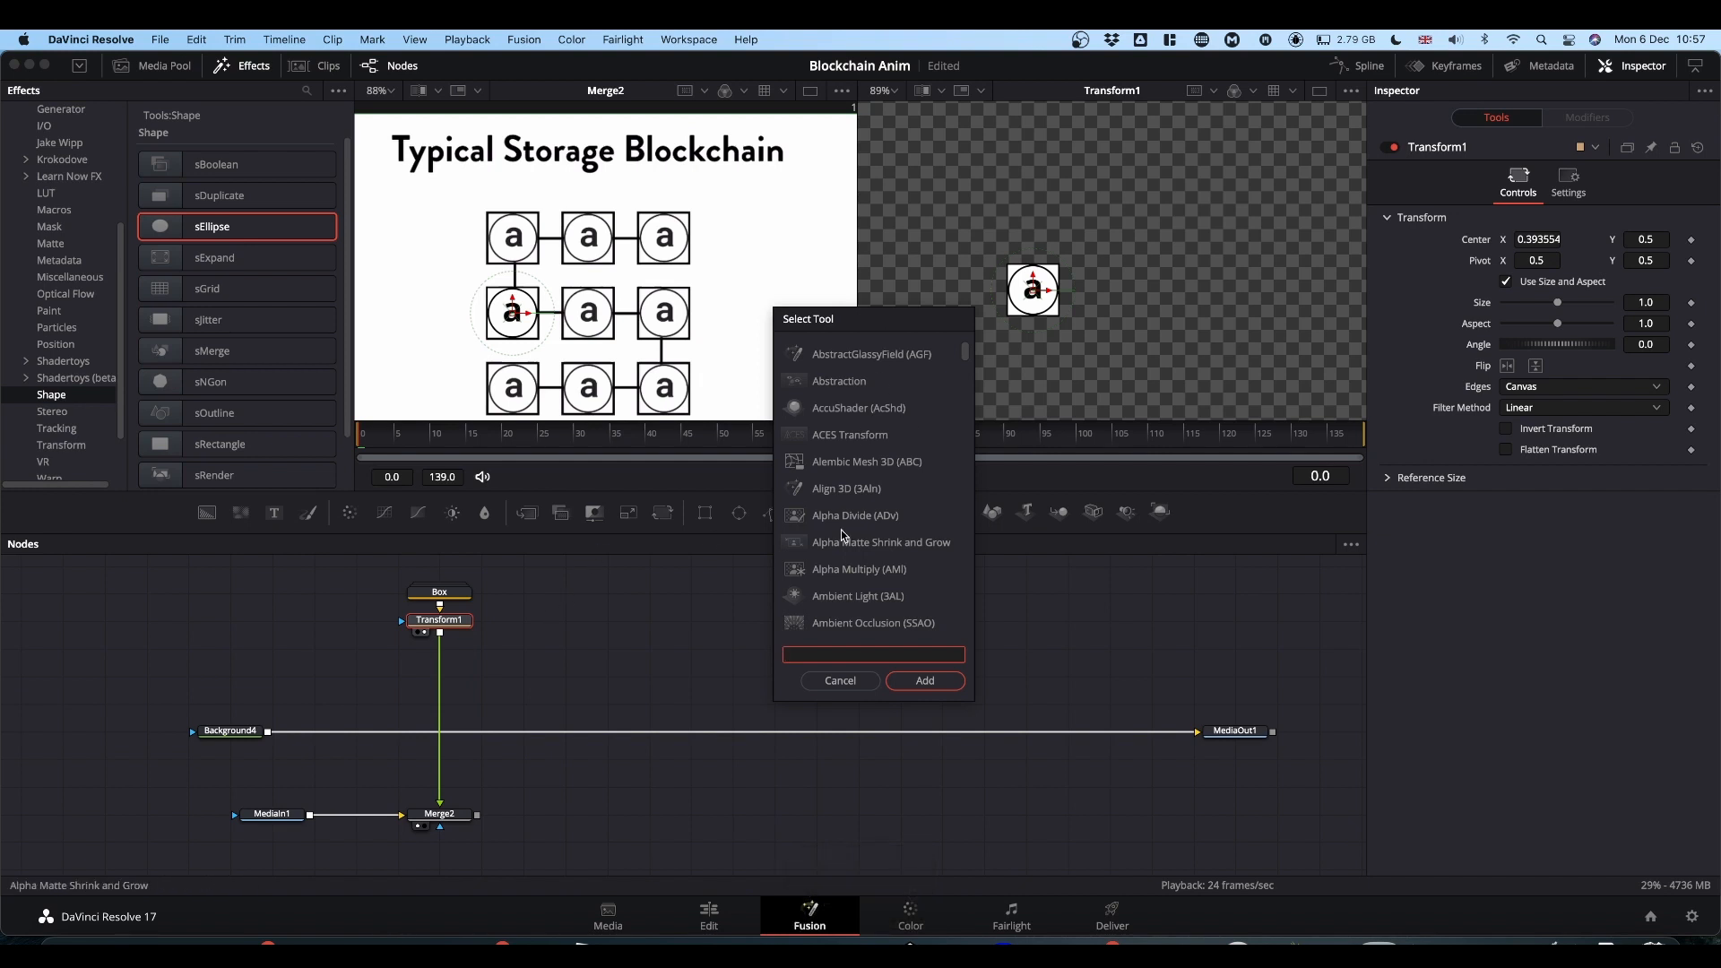
{"action": "type", "text": "dup"}
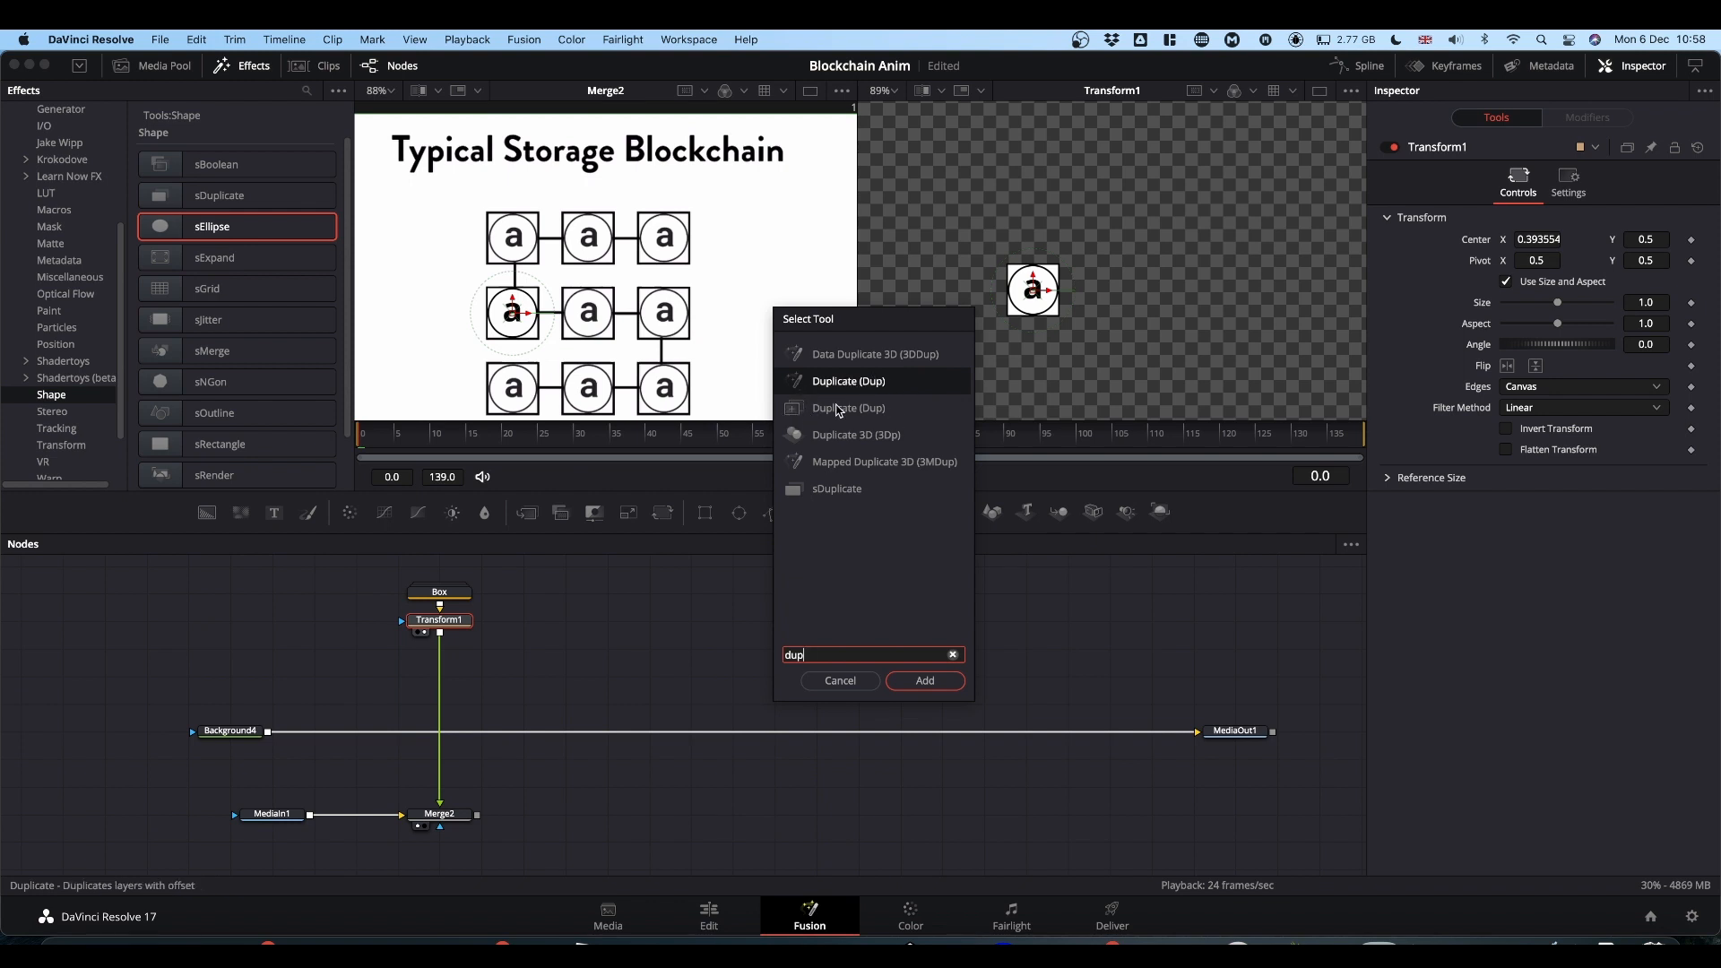
{"action": "key", "text": "Down"}
{"action": "key", "text": "Return"}
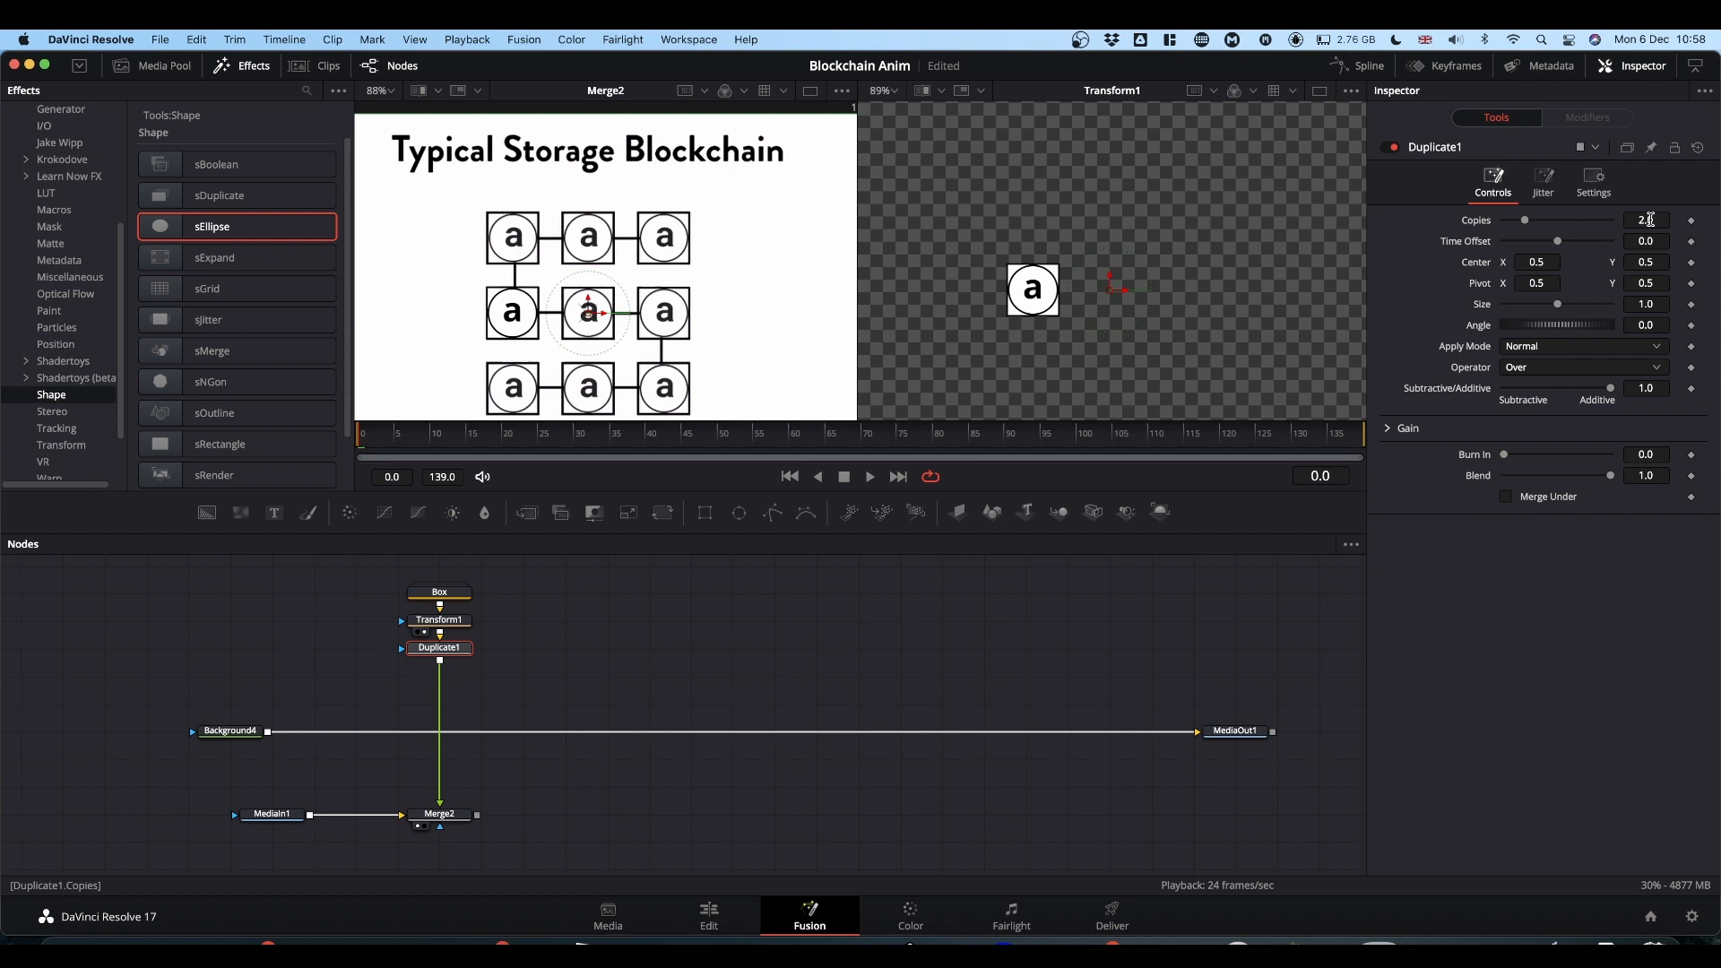
{"action": "left_click", "coordinate": [1586, 223]}
{"action": "left_click_drag", "start_coordinate": [1527, 261], "coordinate": [1612, 261]}
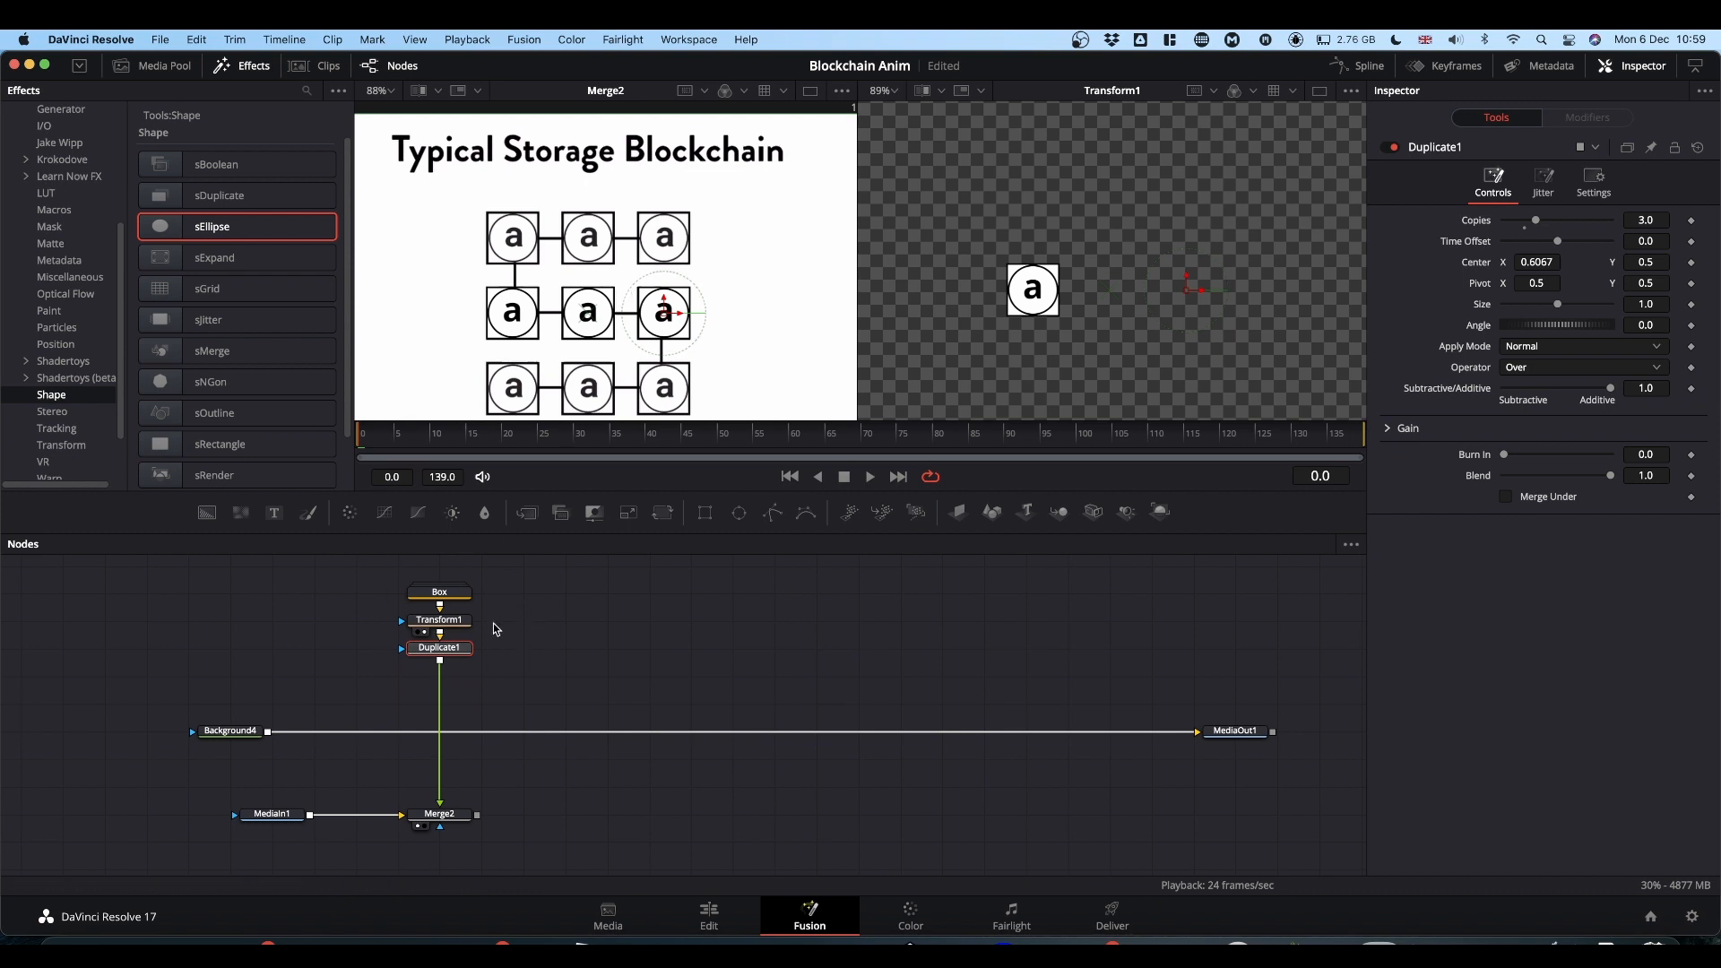
Copy the Box, Transform1 and Duplicate1 nodes and paste the chain beside the original.
{"action": "left_click_drag", "start_coordinate": [482, 702], "coordinate": [408, 561]}
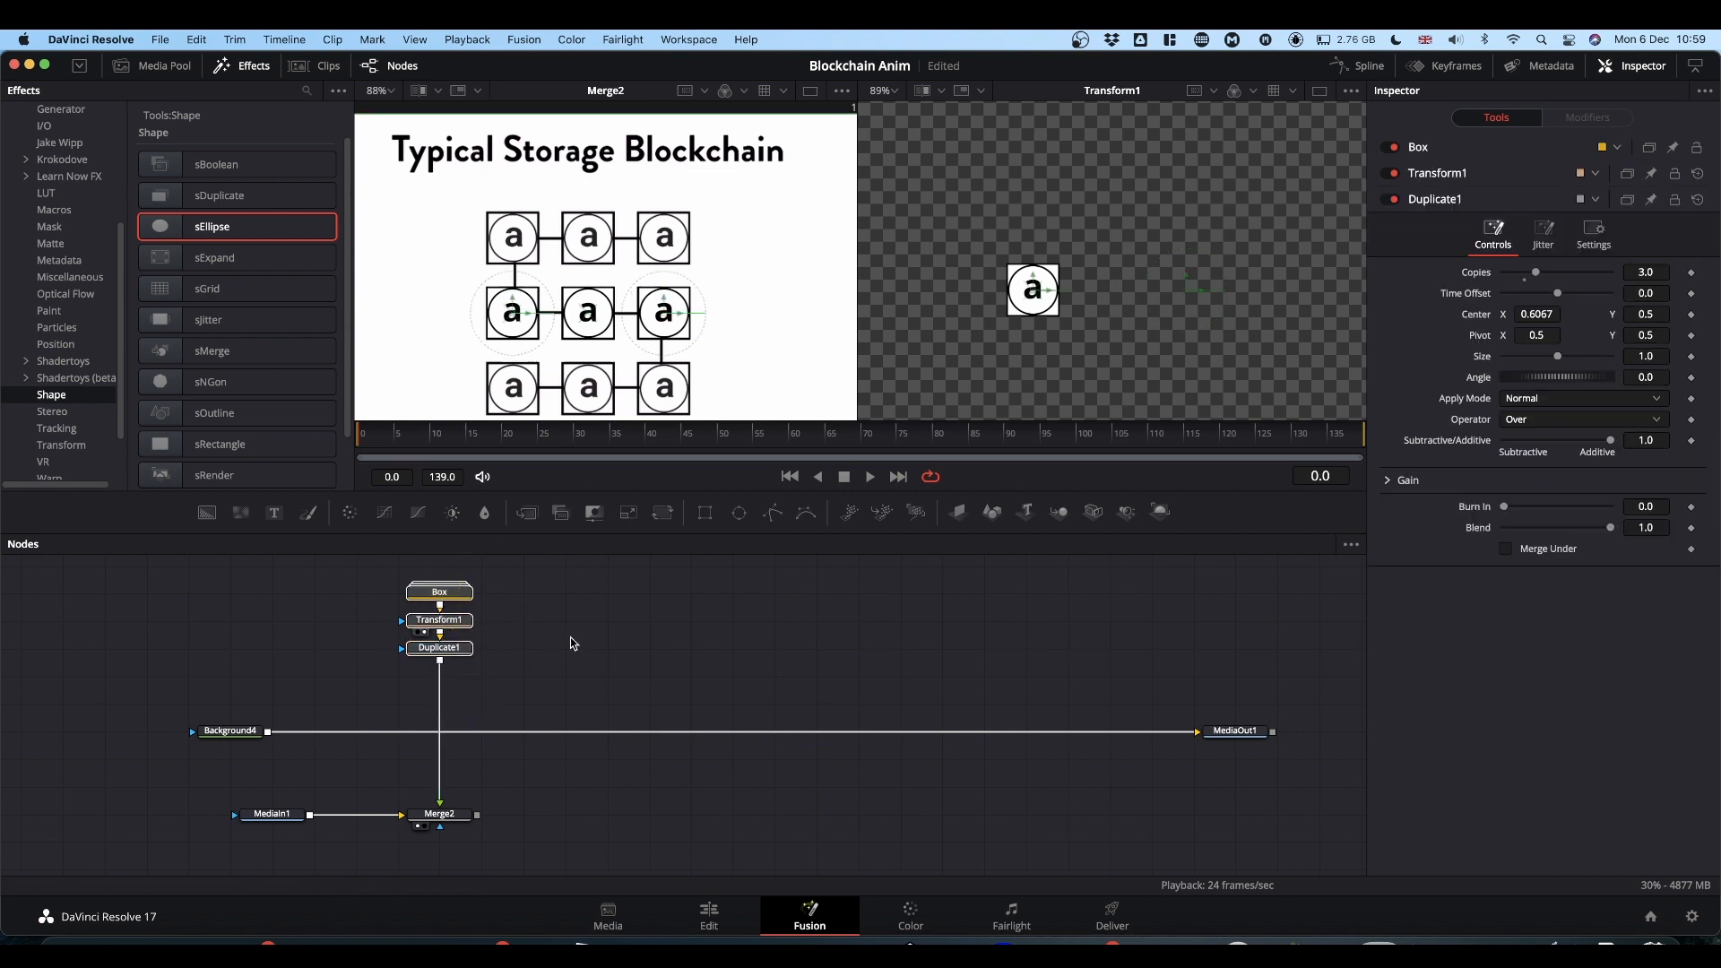
{"action": "key", "text": "super+c"}
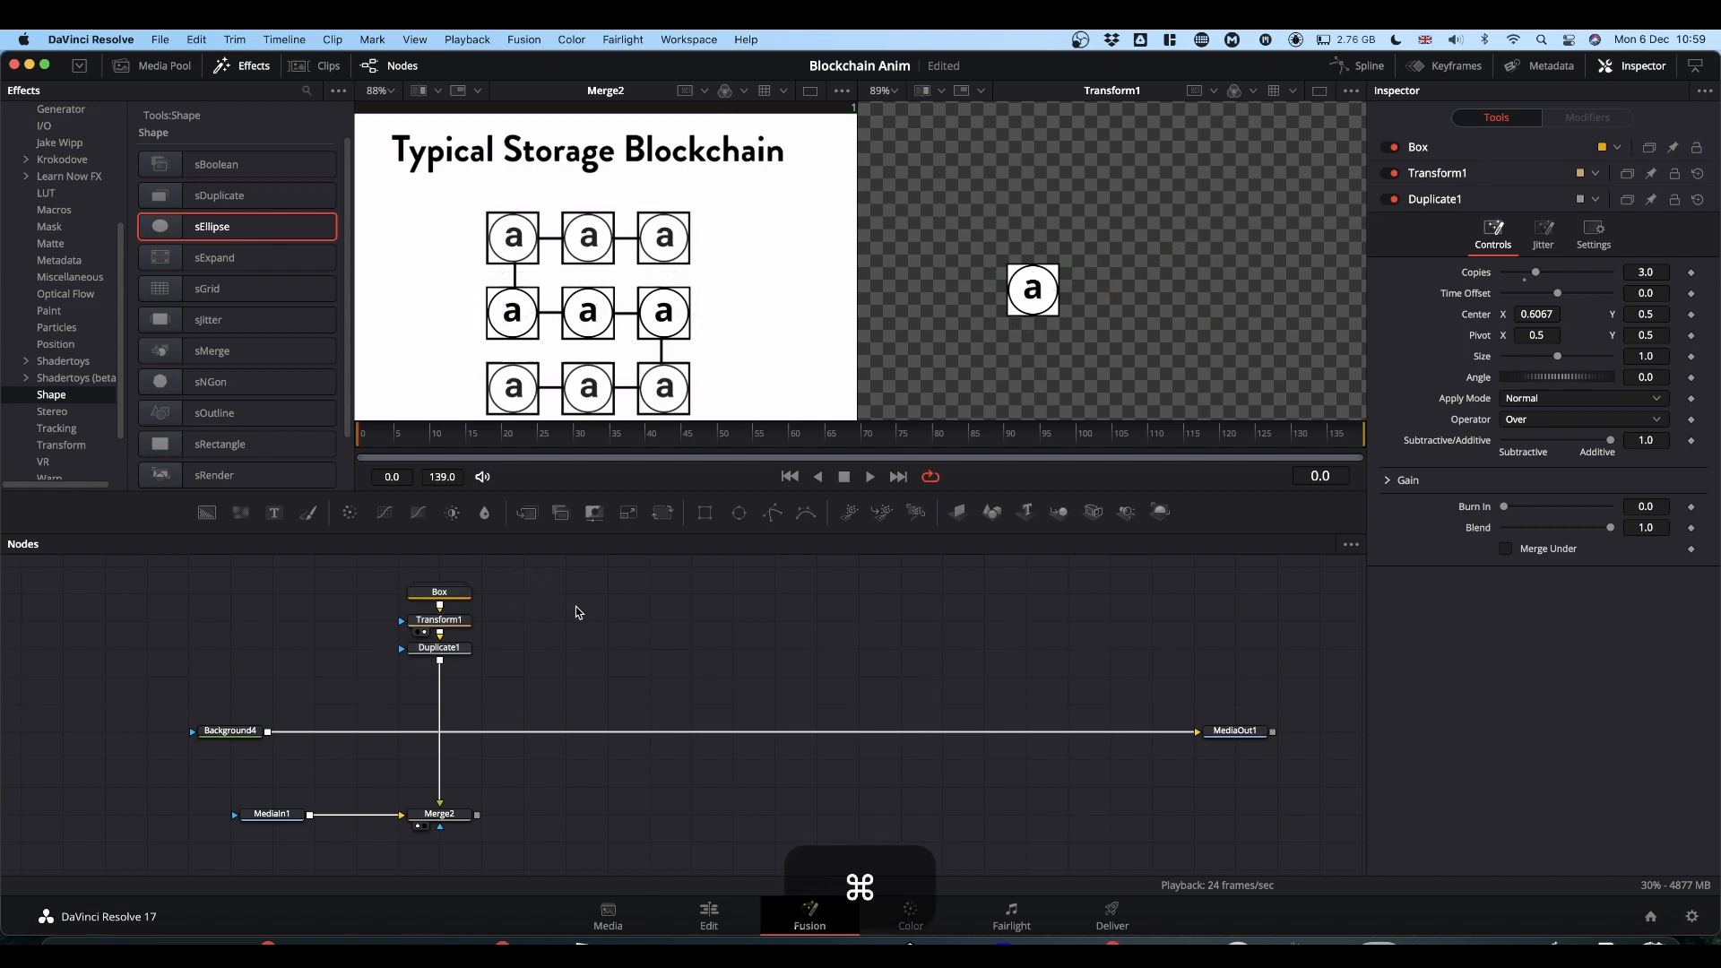
{"action": "key", "text": "super+v"}
{"action": "left_click_drag", "start_coordinate": [532, 595], "coordinate": [560, 651]}
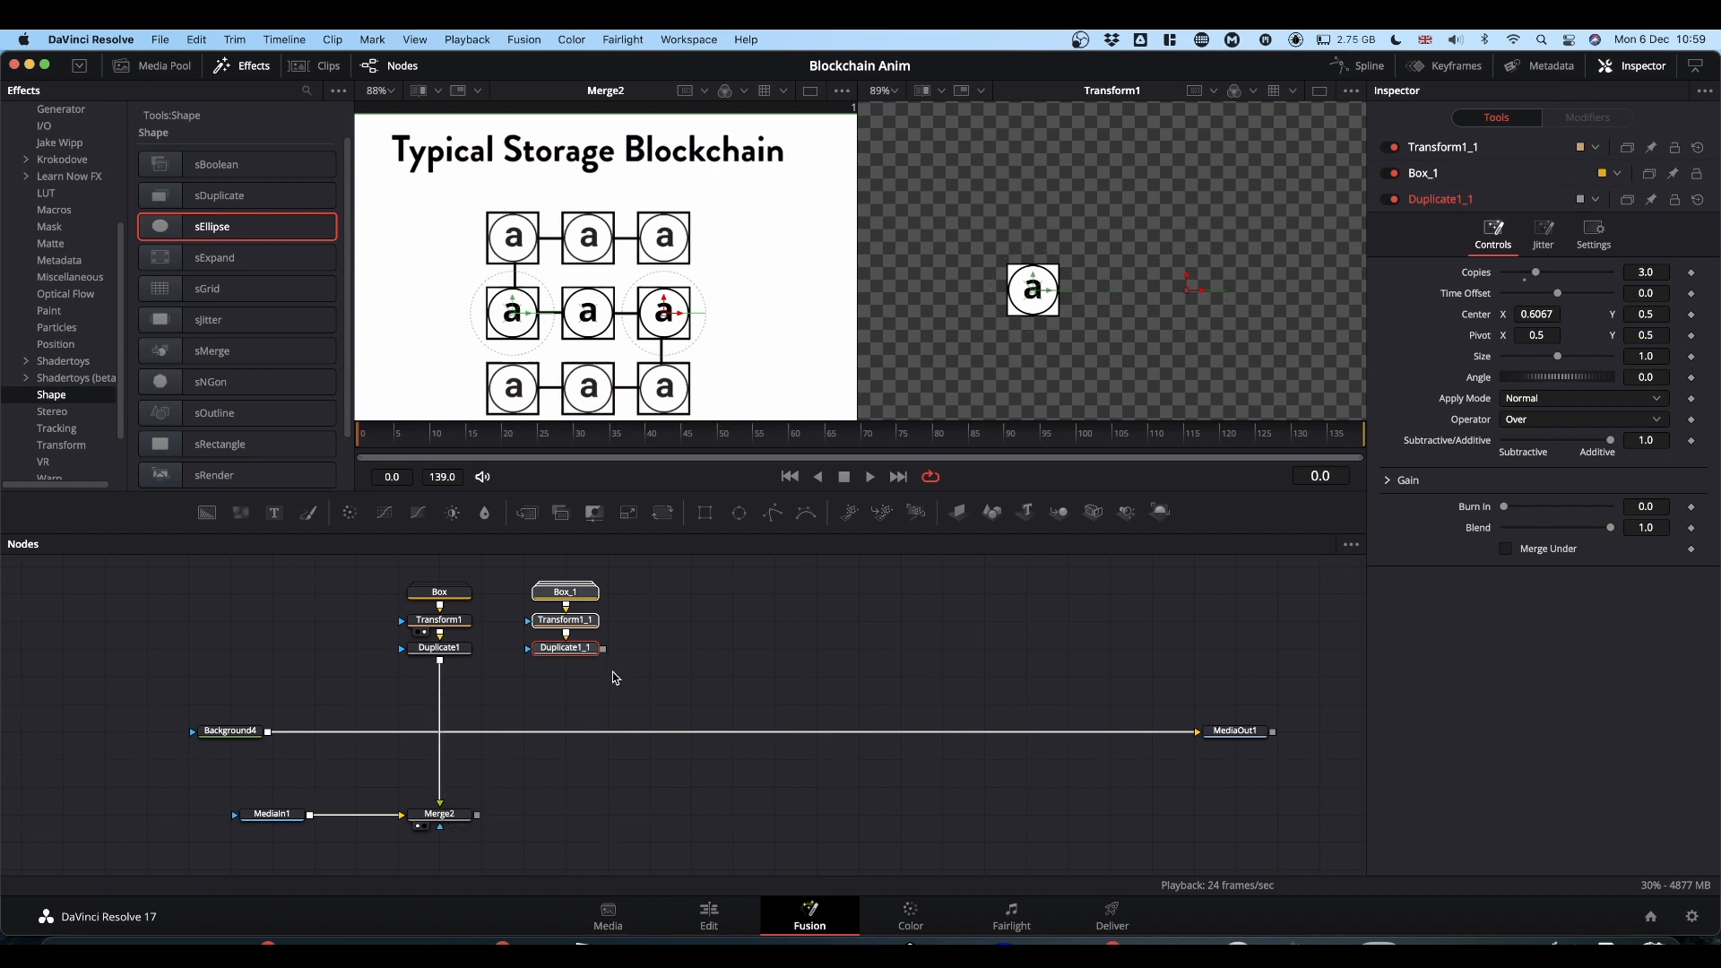
Disconnect Duplicate1 from Merge2, merge both block rows over Background4, and feed the result into Merge2 as foreground.
{"action": "left_click_drag", "start_coordinate": [440, 797], "coordinate": [276, 713]}
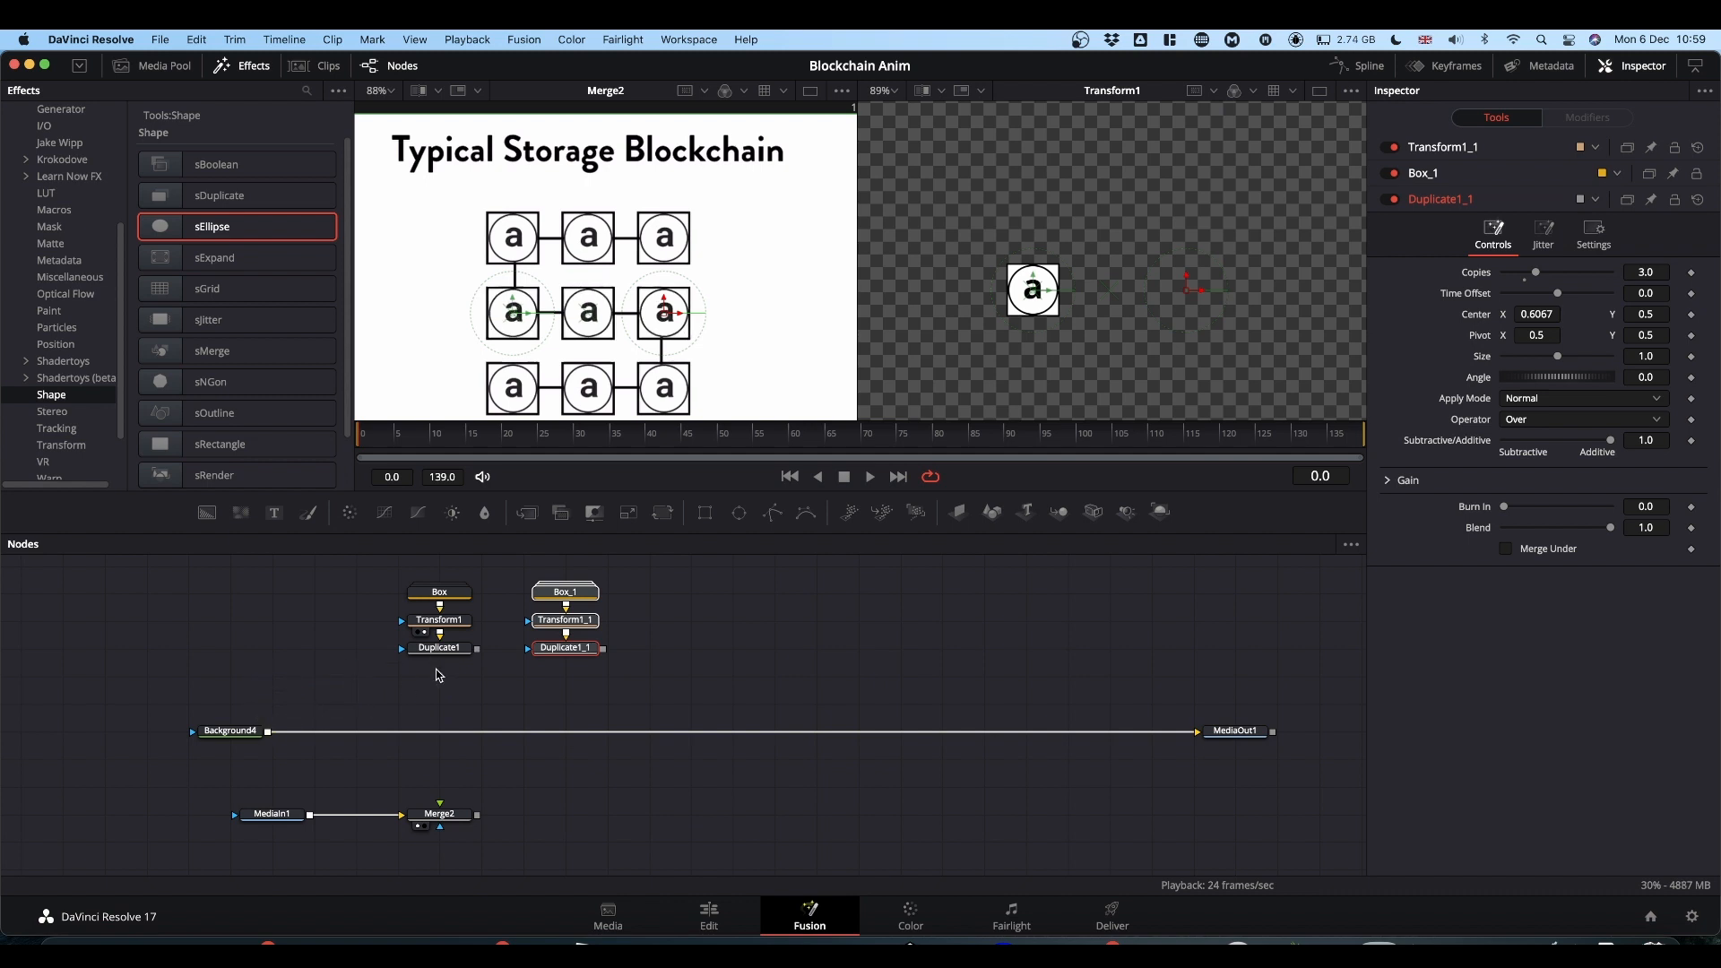
{"action": "left_click_drag", "start_coordinate": [477, 651], "coordinate": [269, 733]}
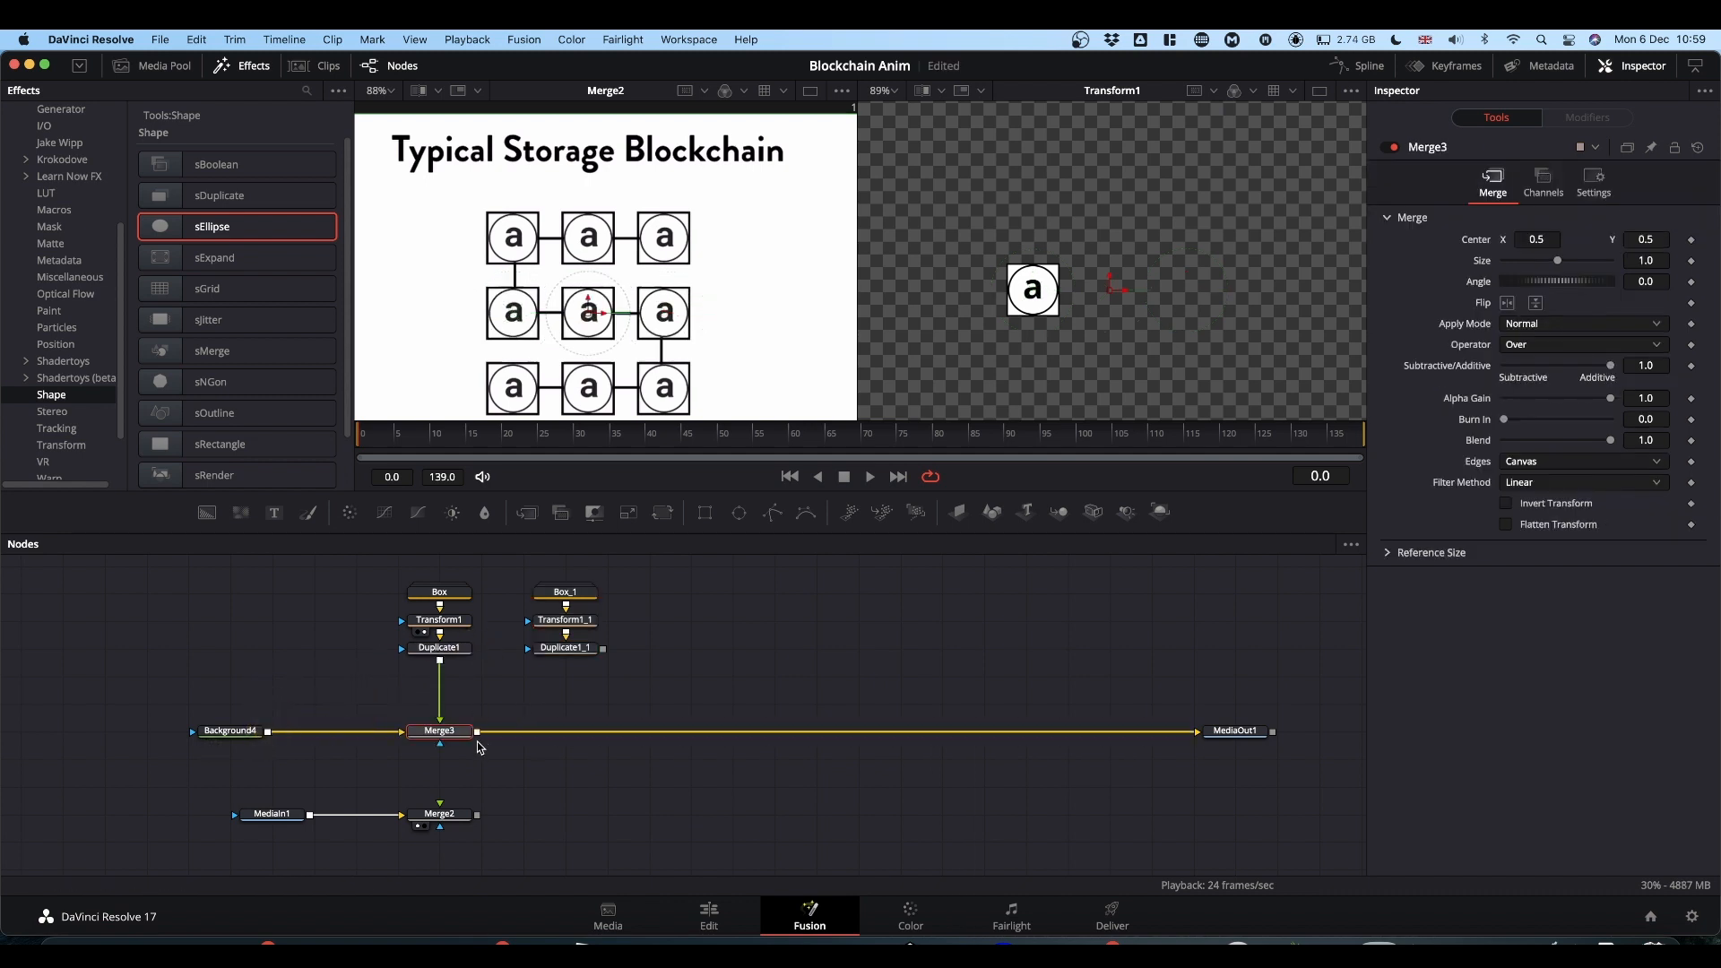
{"action": "left_click_drag", "start_coordinate": [476, 735], "coordinate": [441, 812]}
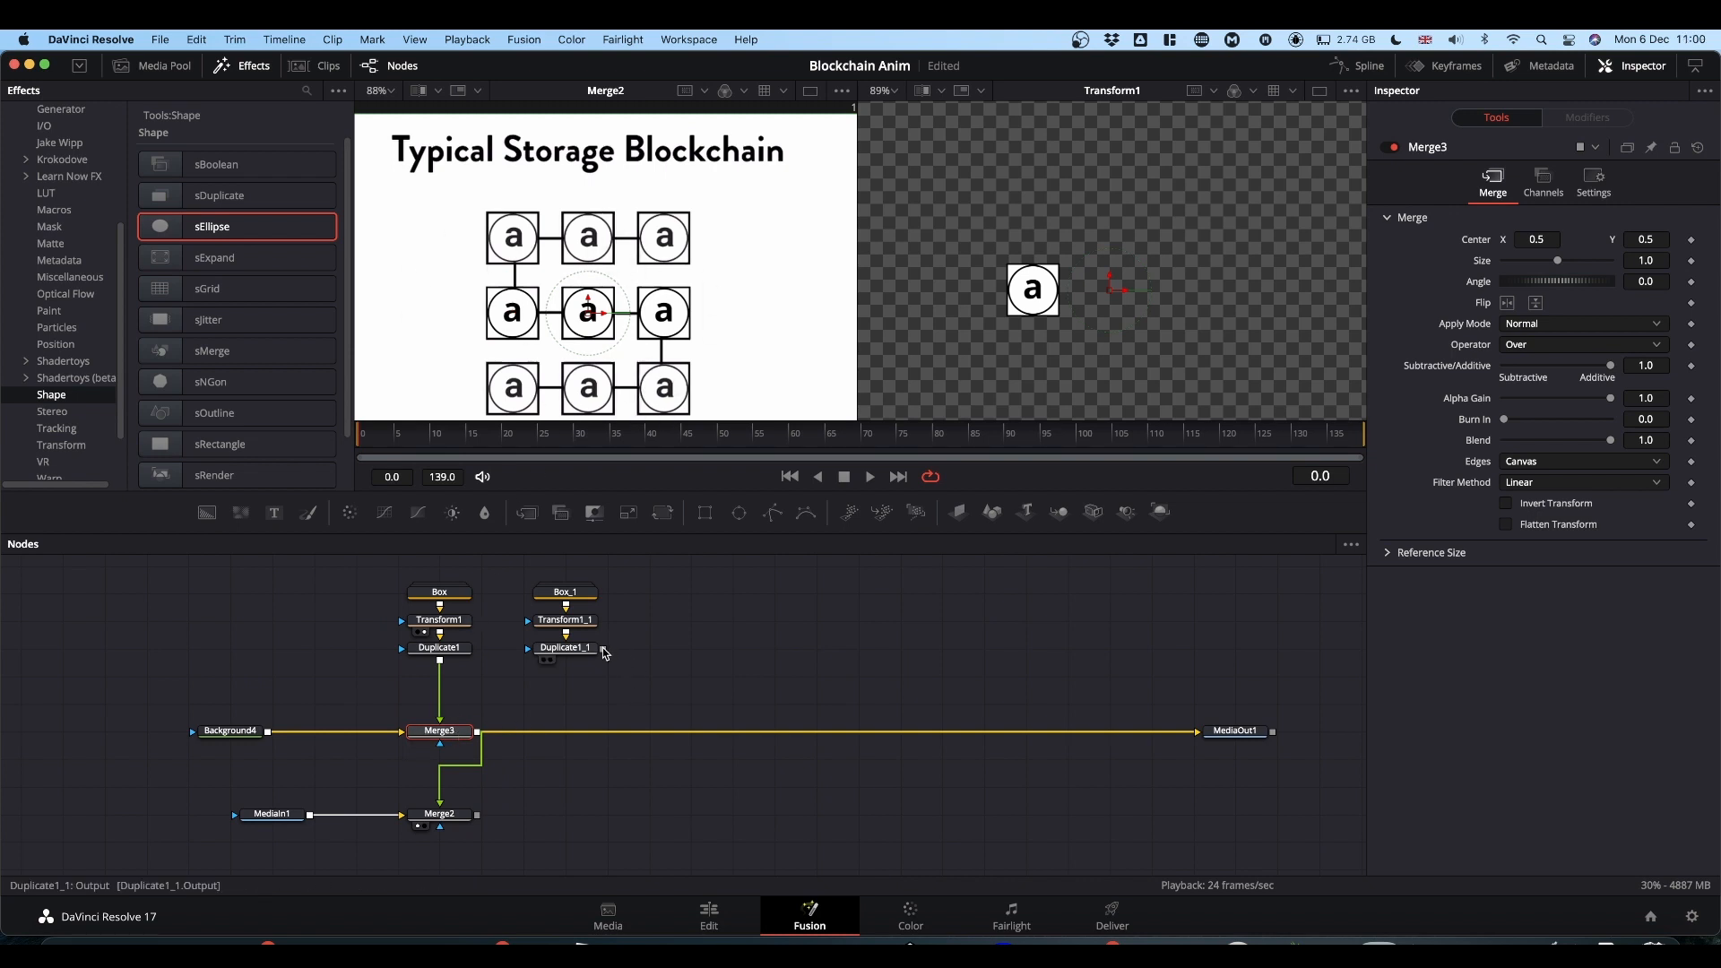
{"action": "left_click_drag", "start_coordinate": [603, 648], "coordinate": [477, 736]}
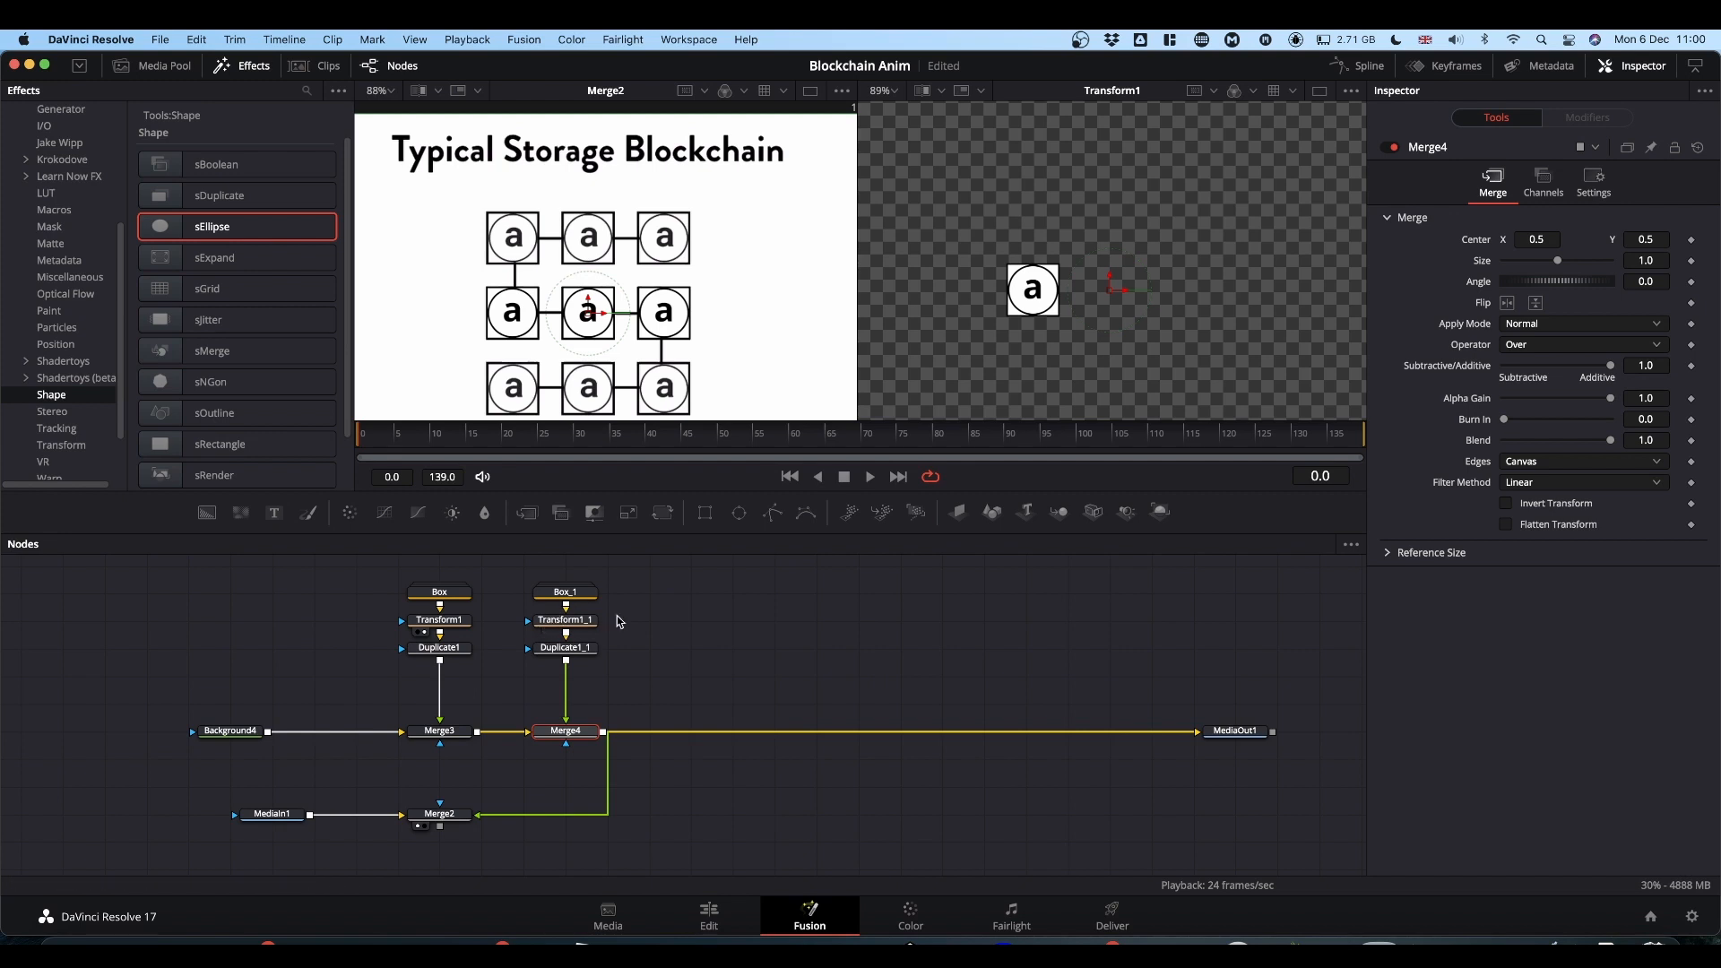
Raise the second row onto the reference's upper row at Center Y about 0.689 and show MediaOut1 in the second viewer.
{"action": "left_click", "coordinate": [560, 621]}
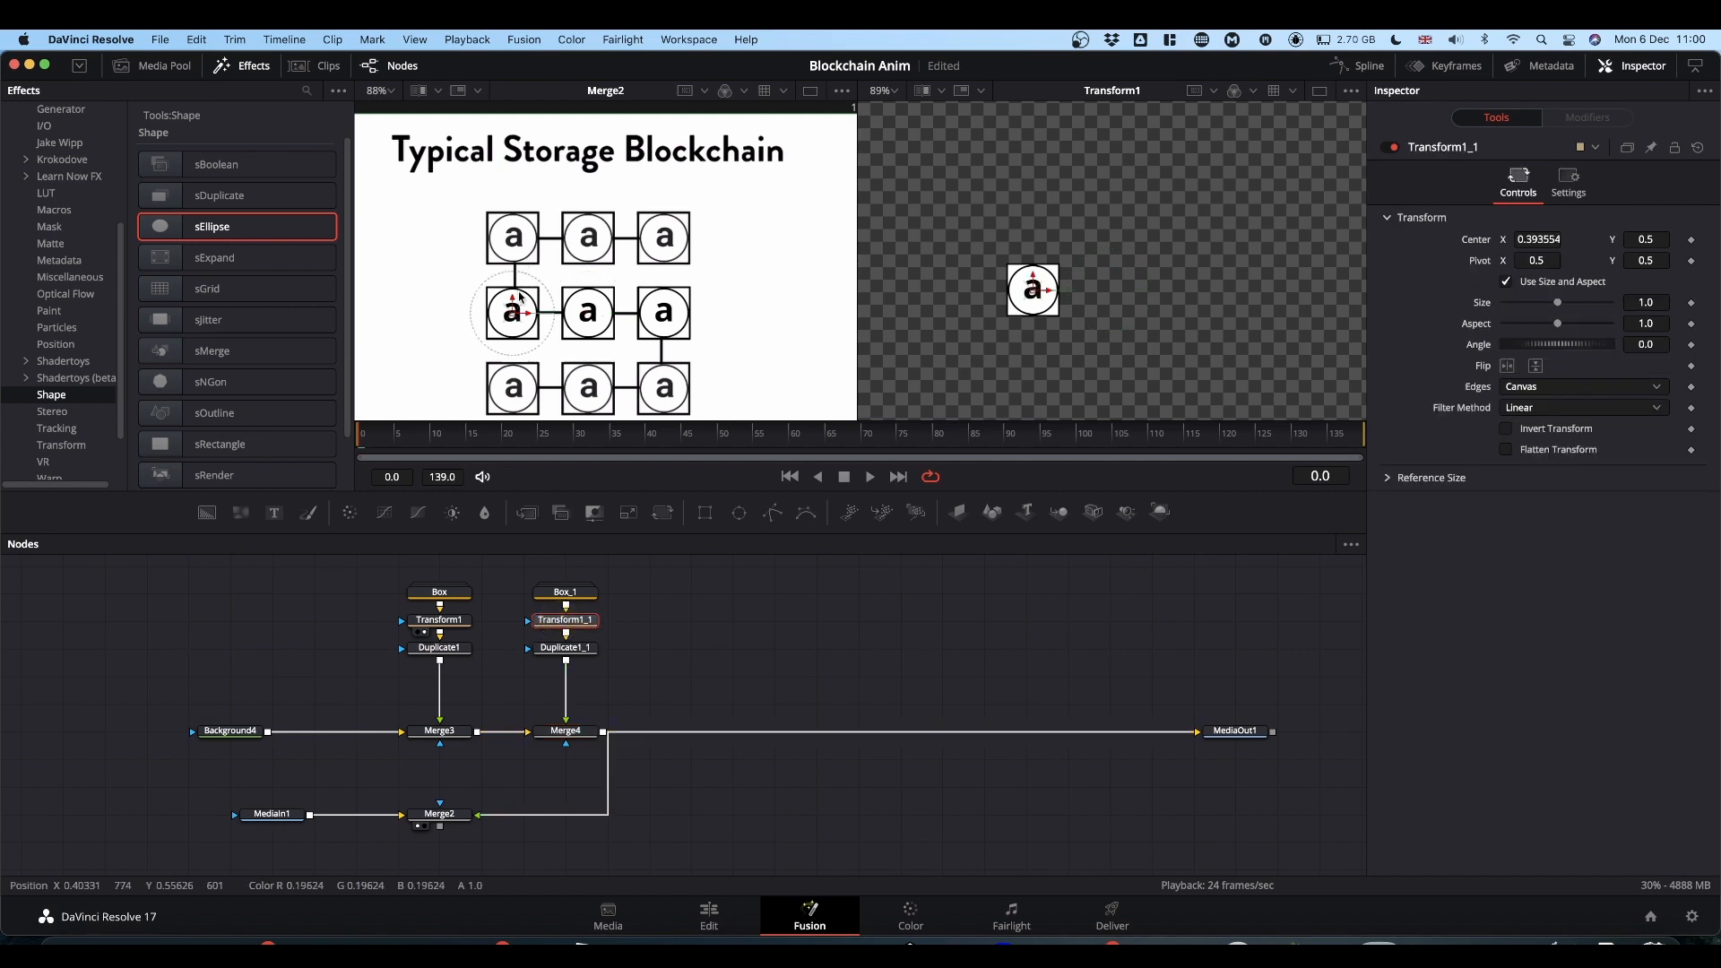
{"action": "left_click_drag", "start_coordinate": [513, 304], "coordinate": [520, 226]}
{"action": "left_click", "coordinate": [1221, 742]}
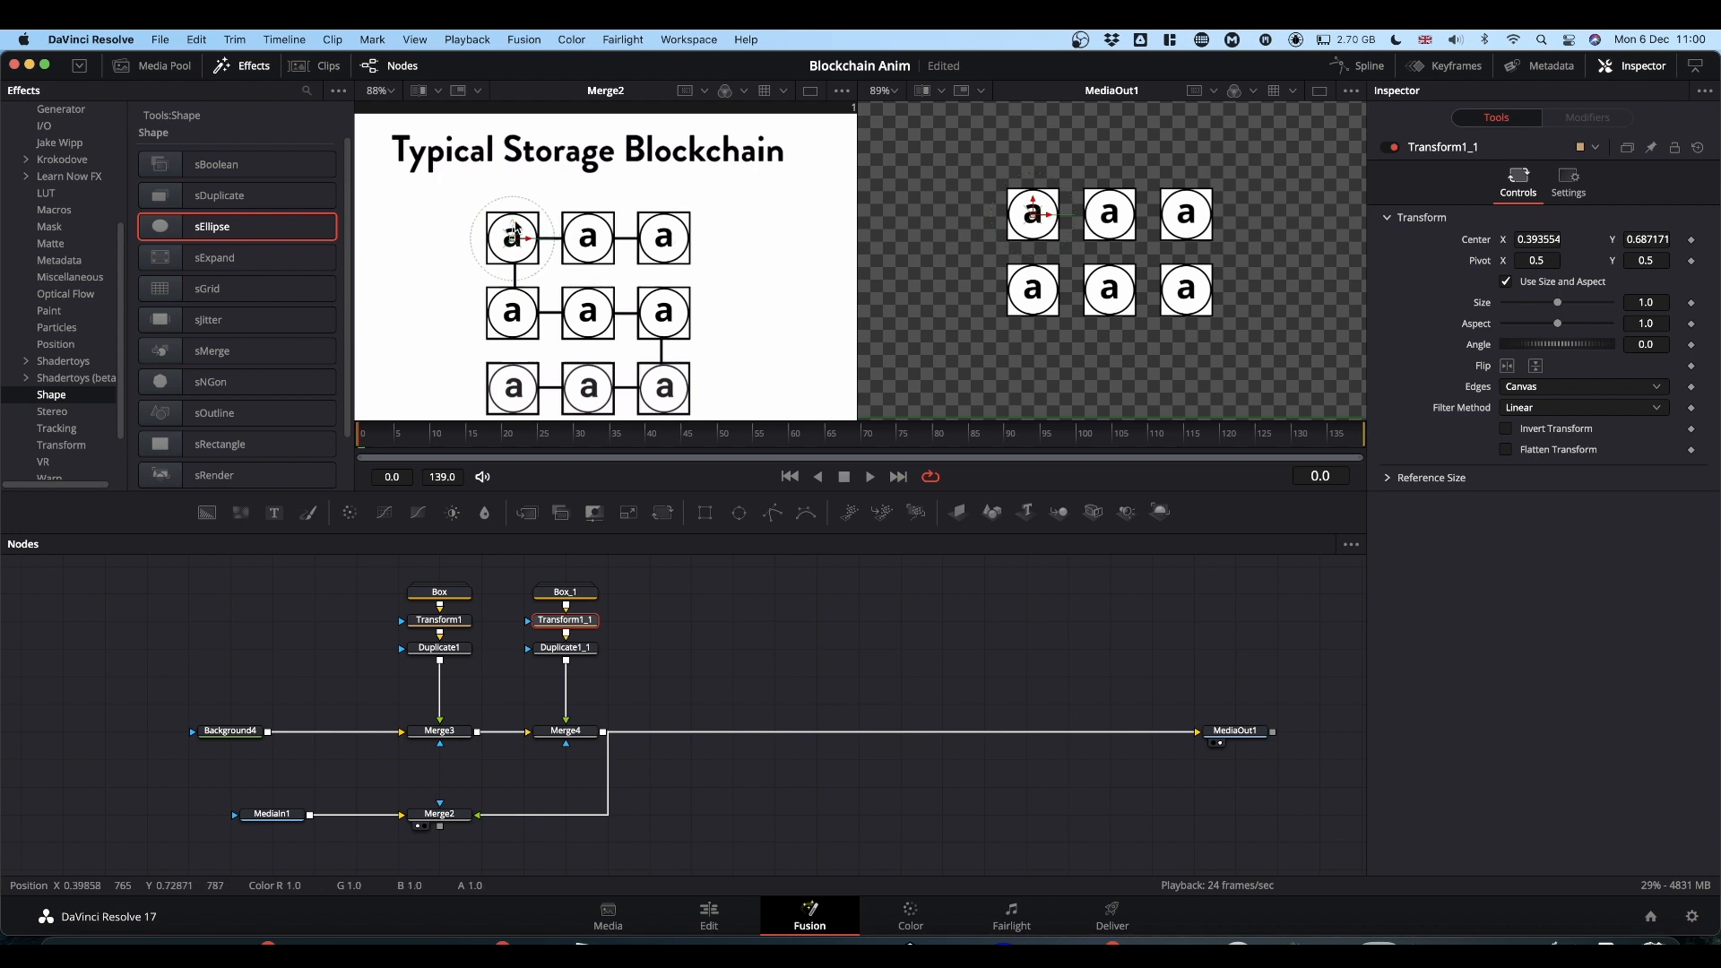
{"action": "left_click_drag", "start_coordinate": [516, 229], "coordinate": [512, 224]}
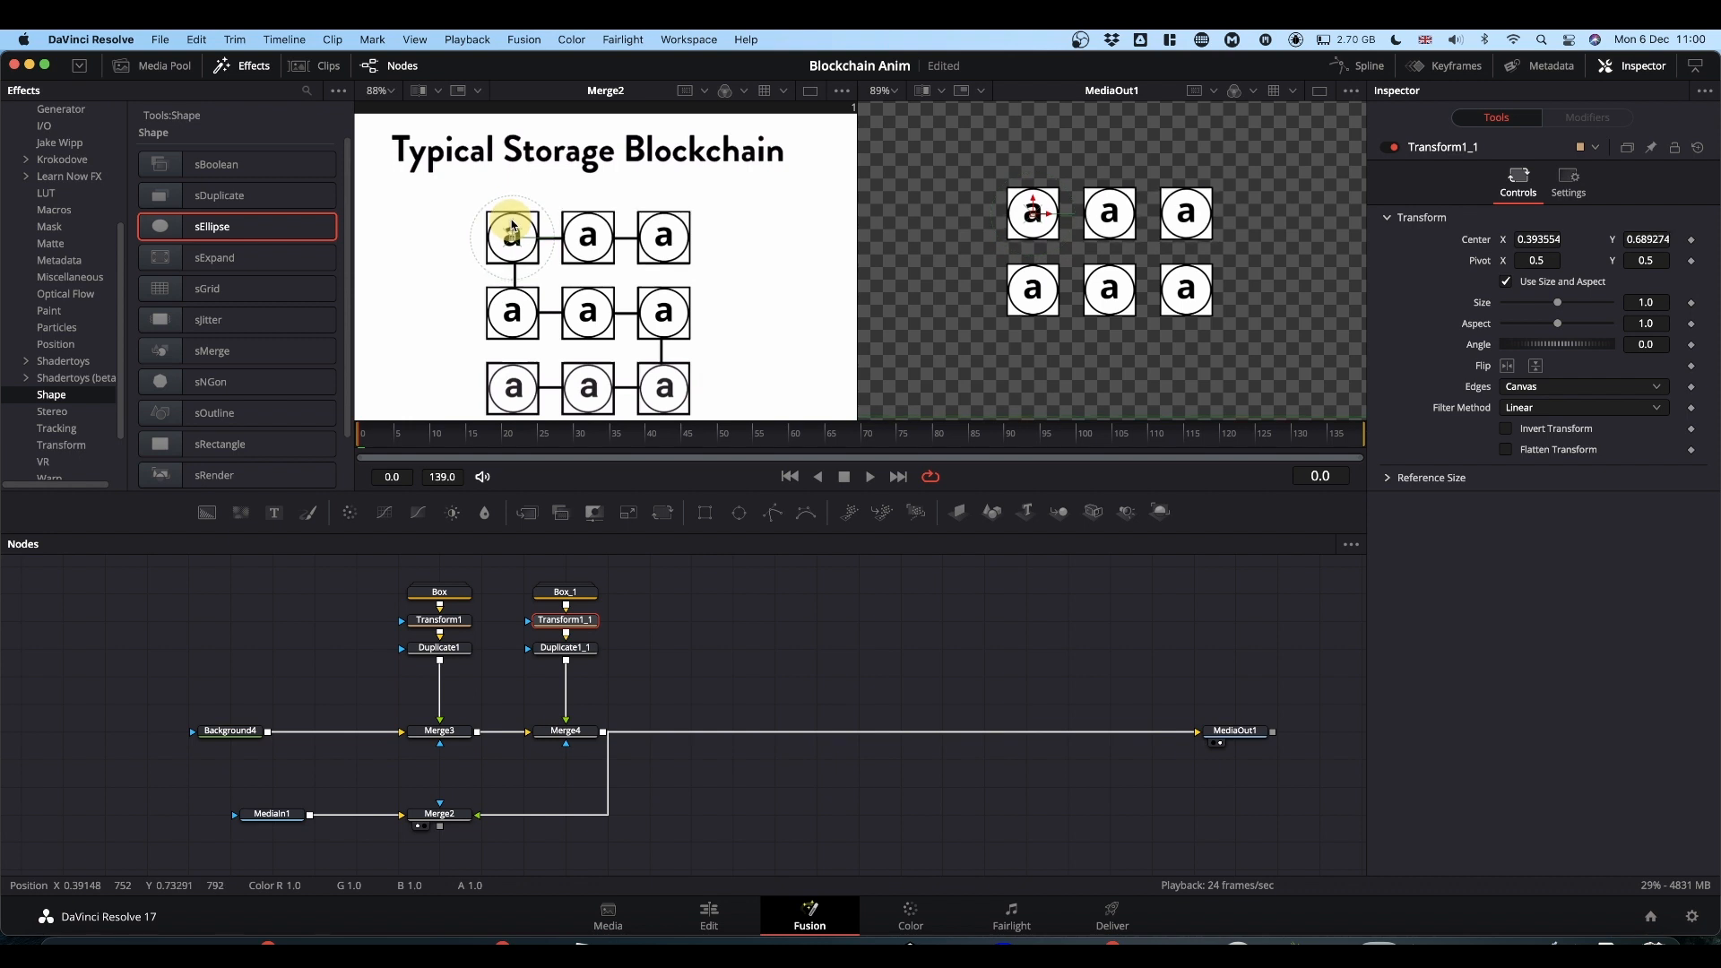
{"action": "left_click_drag", "start_coordinate": [512, 224], "coordinate": [511, 224]}
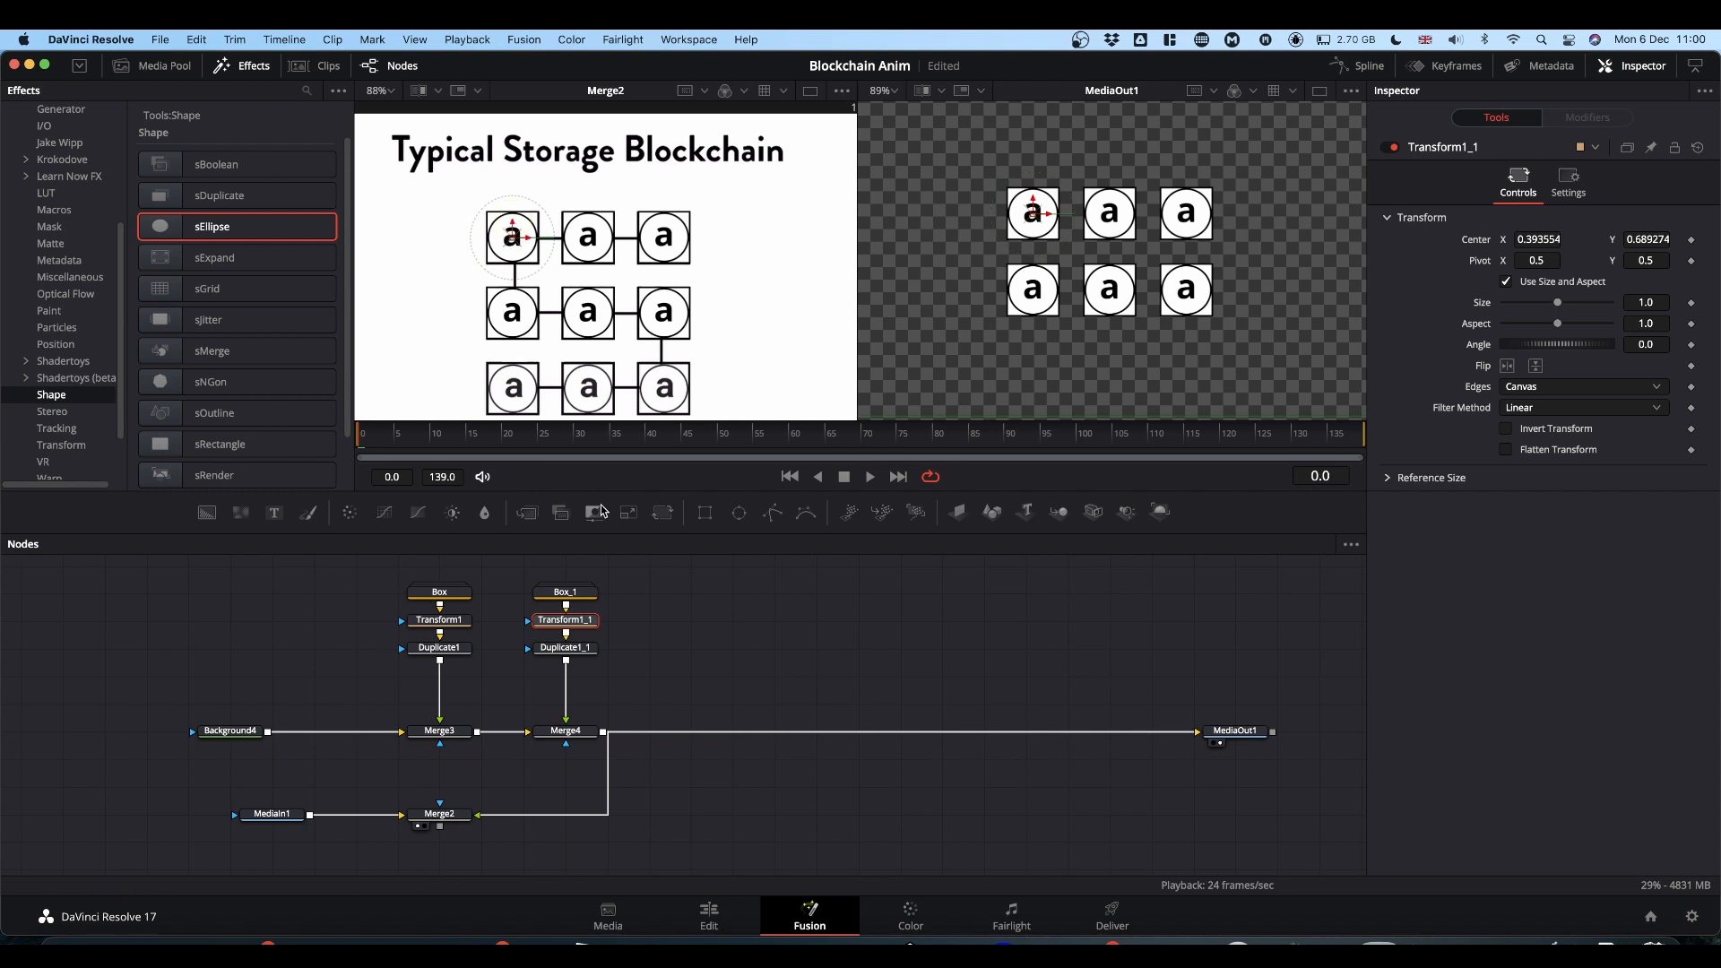
Copy and paste the Box_1 chain as a third row and merge it in after Merge4.
{"action": "left_click_drag", "start_coordinate": [640, 578], "coordinate": [530, 697]}
{"action": "key", "text": "super+c"}
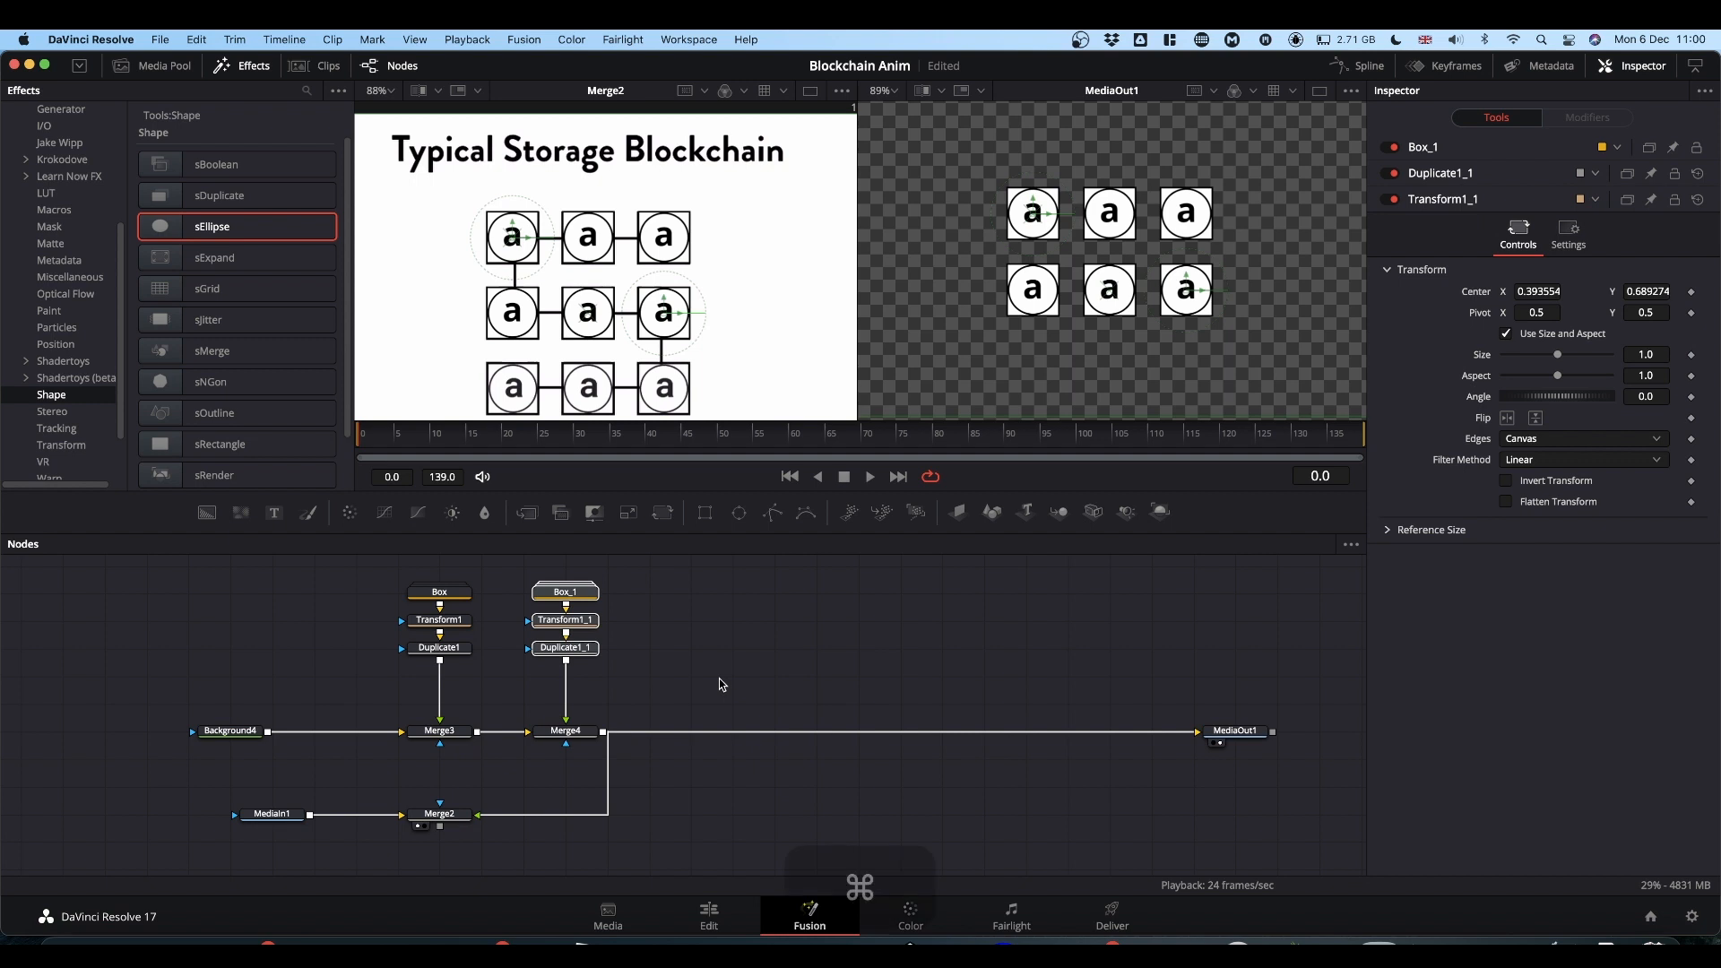
{"action": "left_click", "coordinate": [684, 595]}
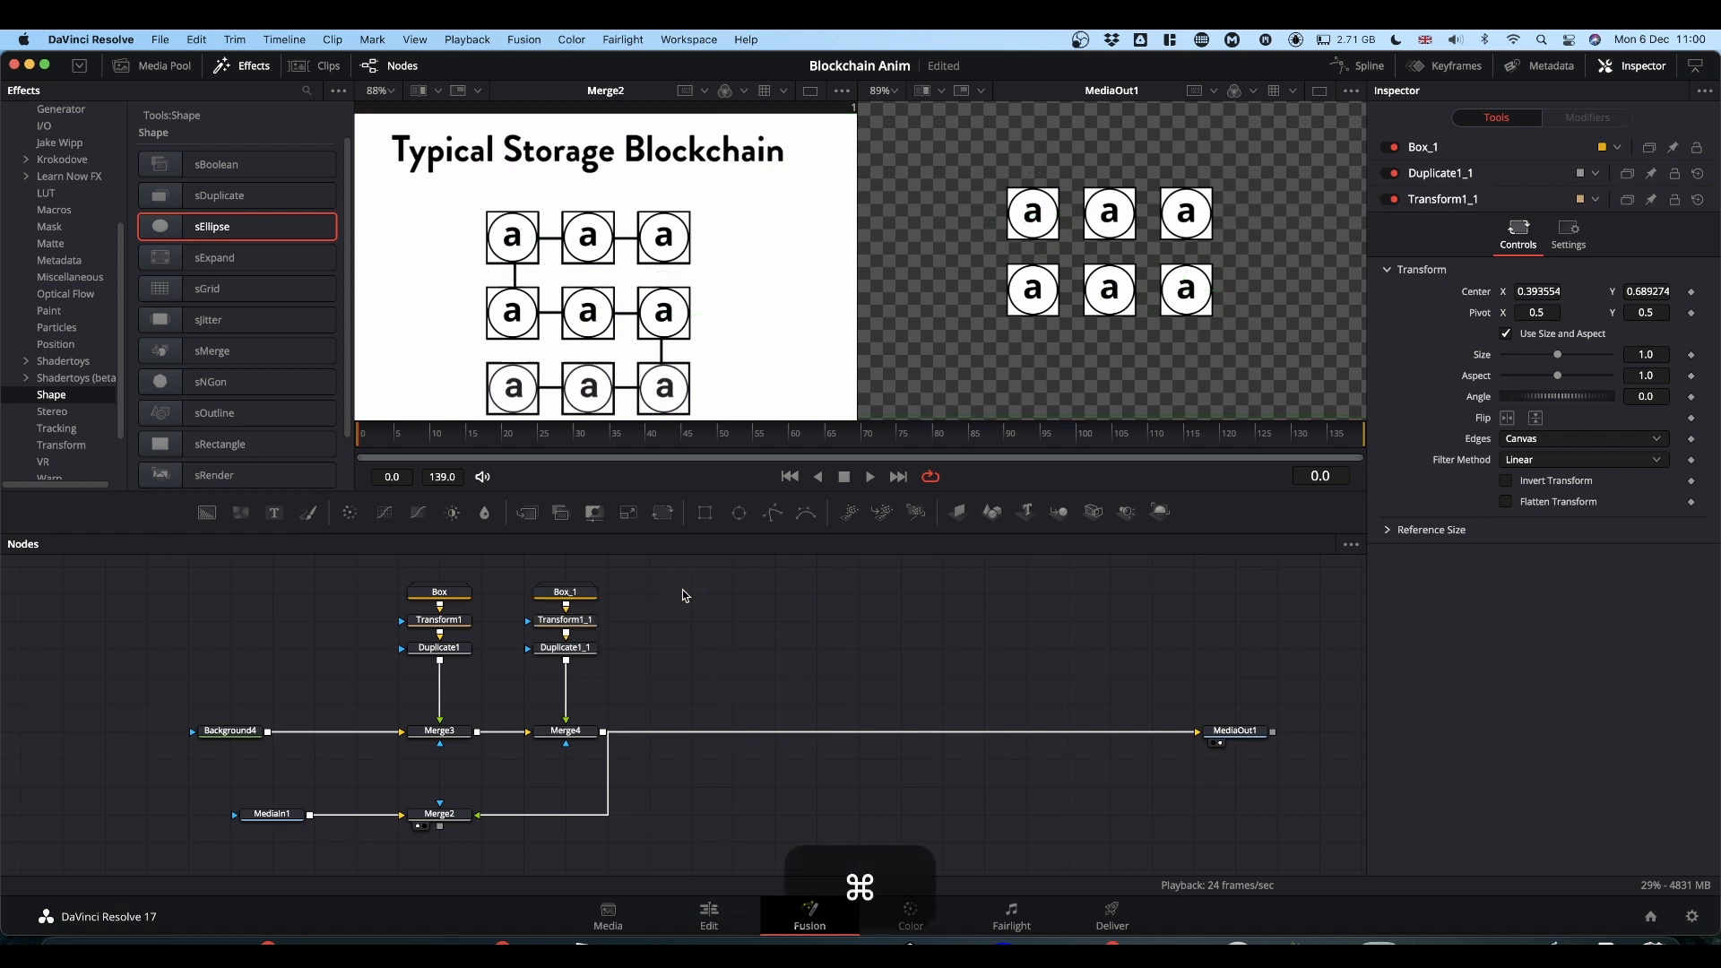
{"action": "key", "text": "super+v"}
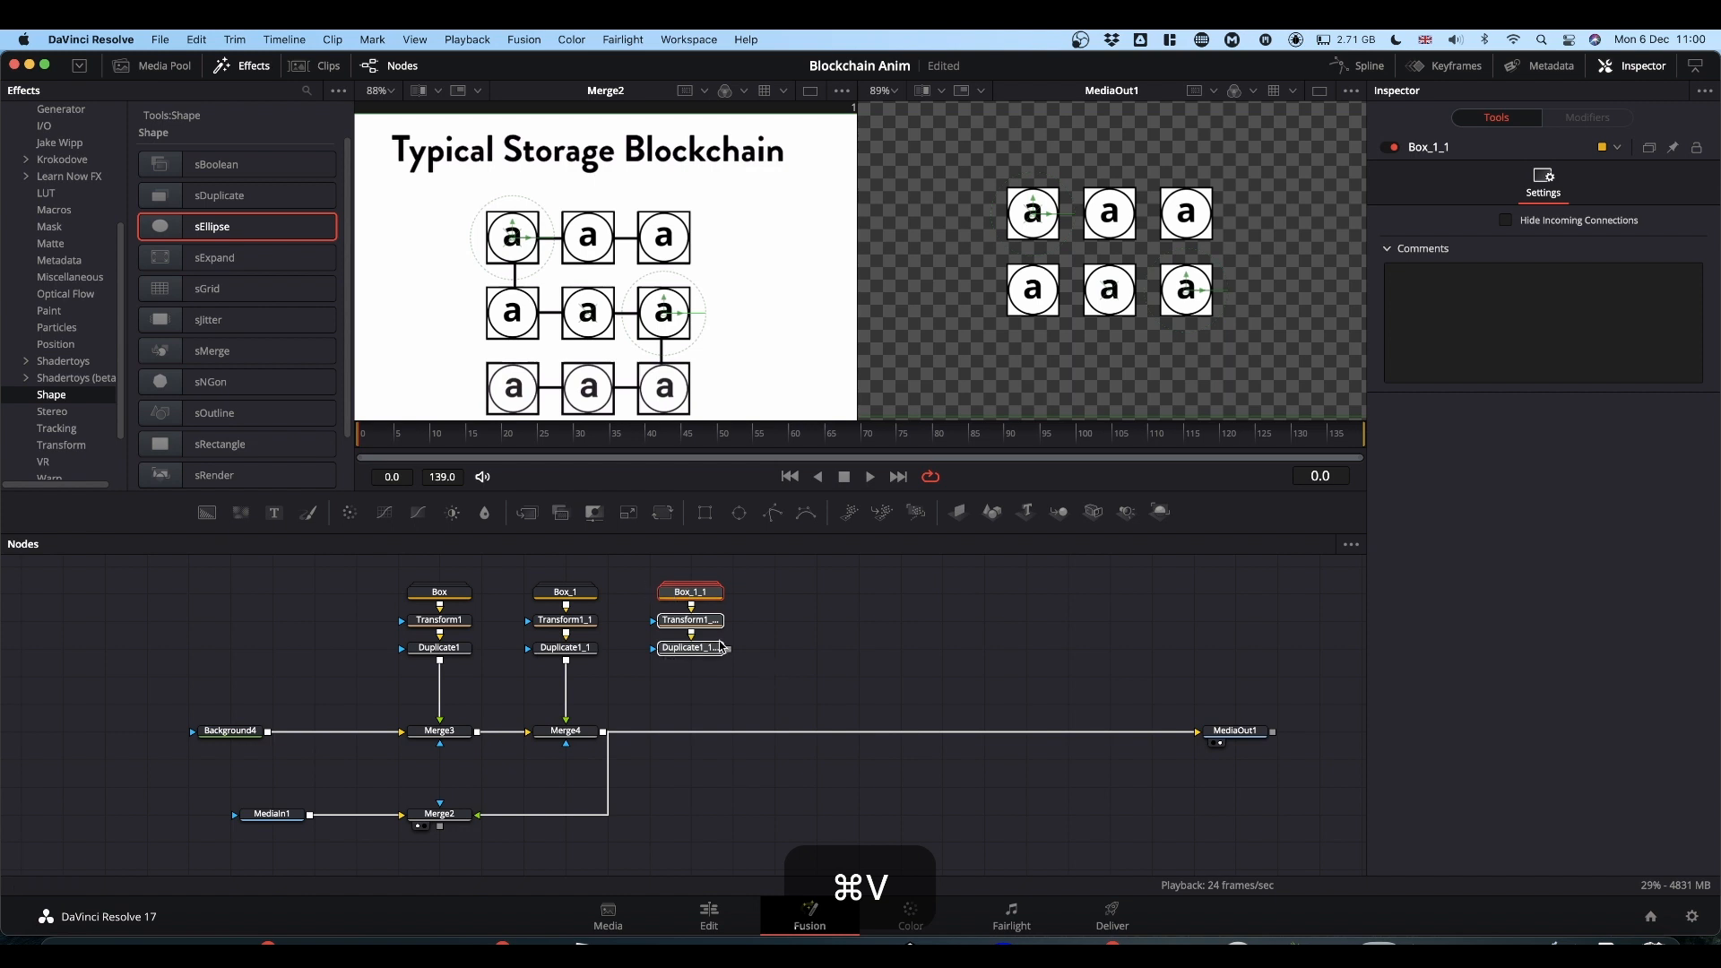
{"action": "left_click_drag", "start_coordinate": [727, 648], "coordinate": [604, 735]}
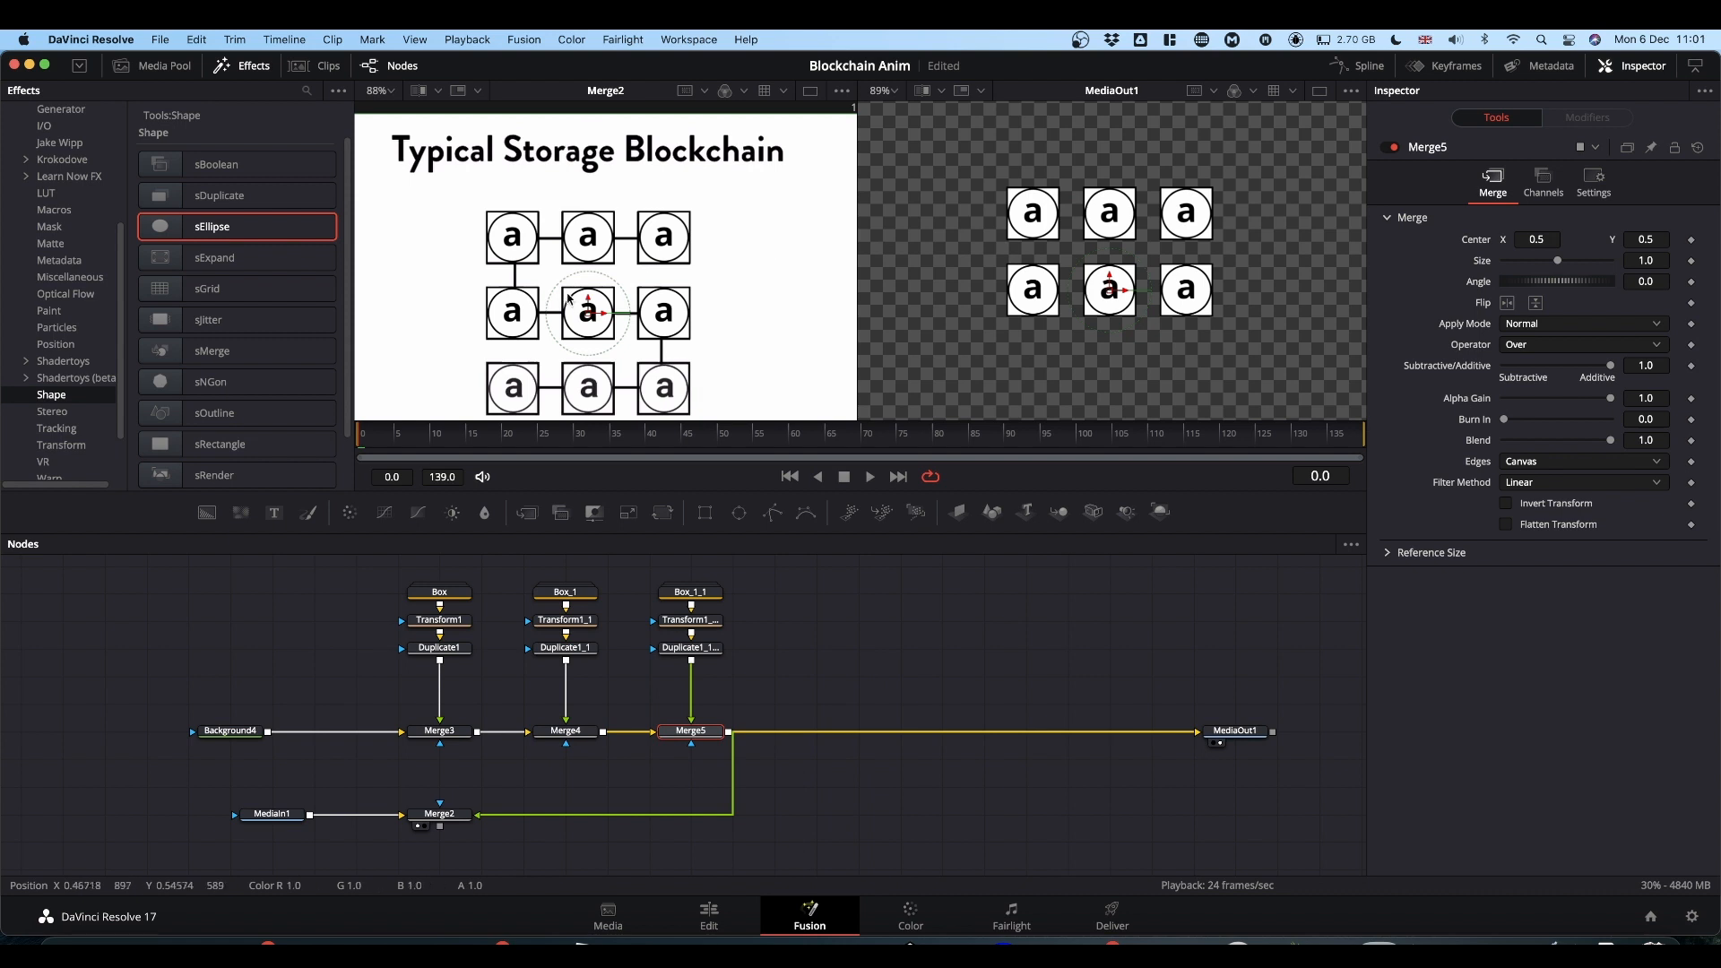
Lower the third row onto the reference's lowest row at Center Y about 0.311.
{"action": "left_click", "coordinate": [696, 622]}
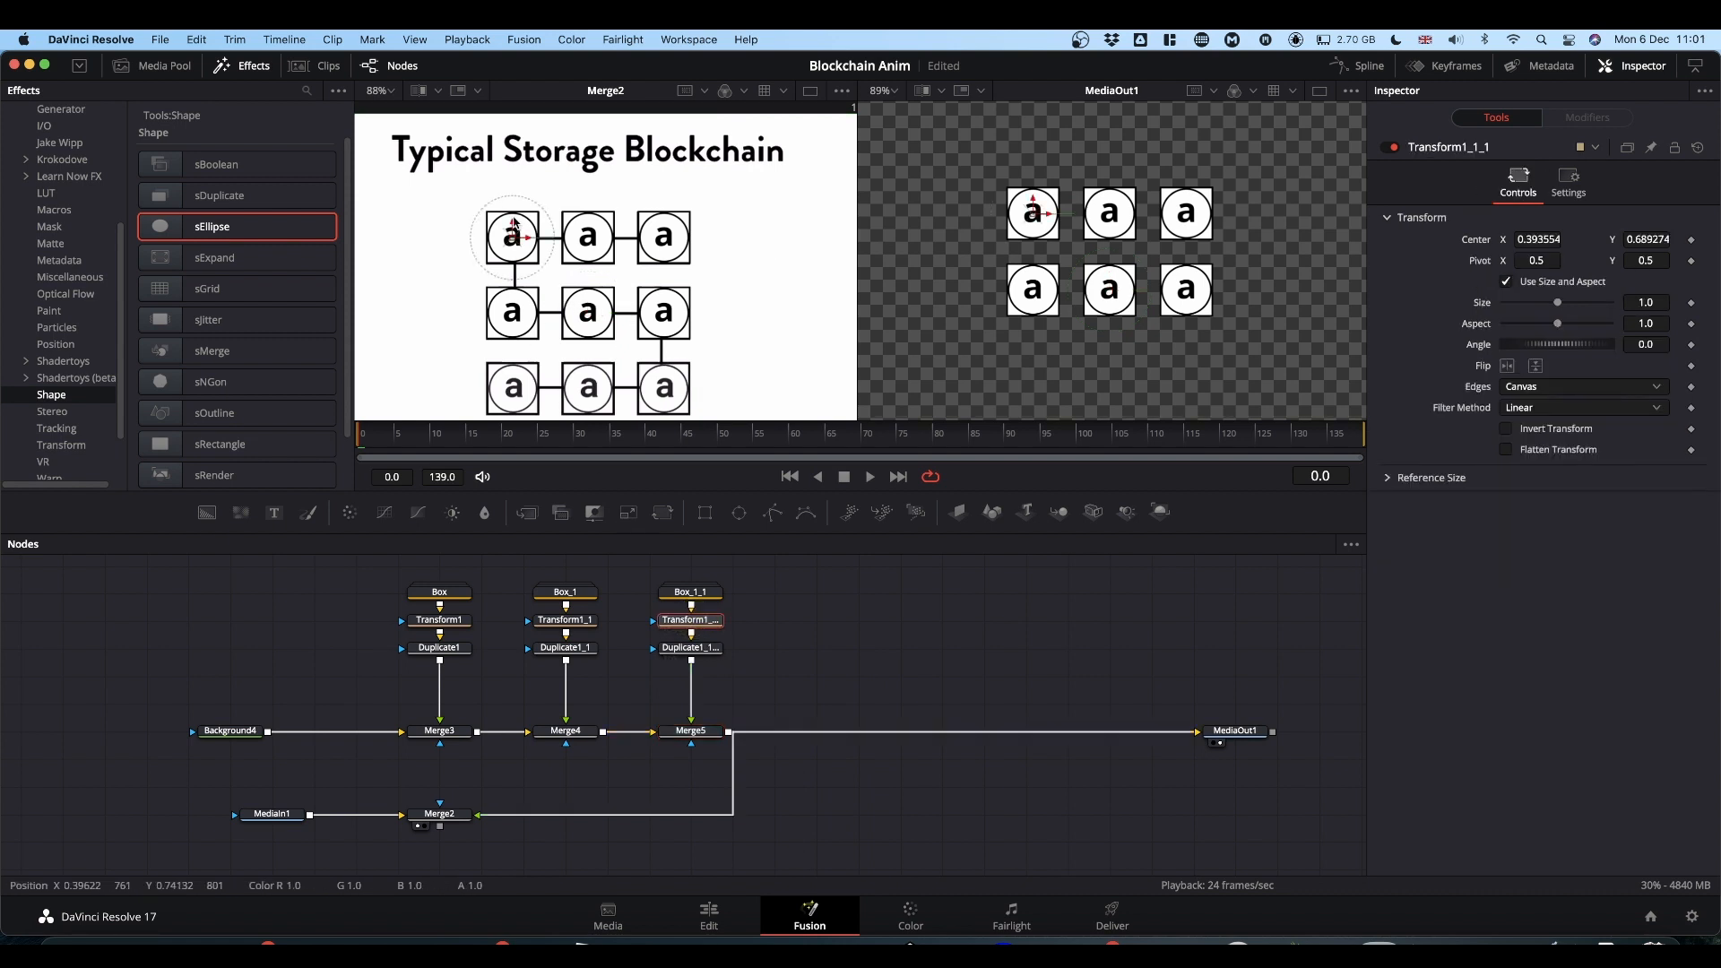
{"action": "left_click_drag", "start_coordinate": [513, 228], "coordinate": [512, 377]}
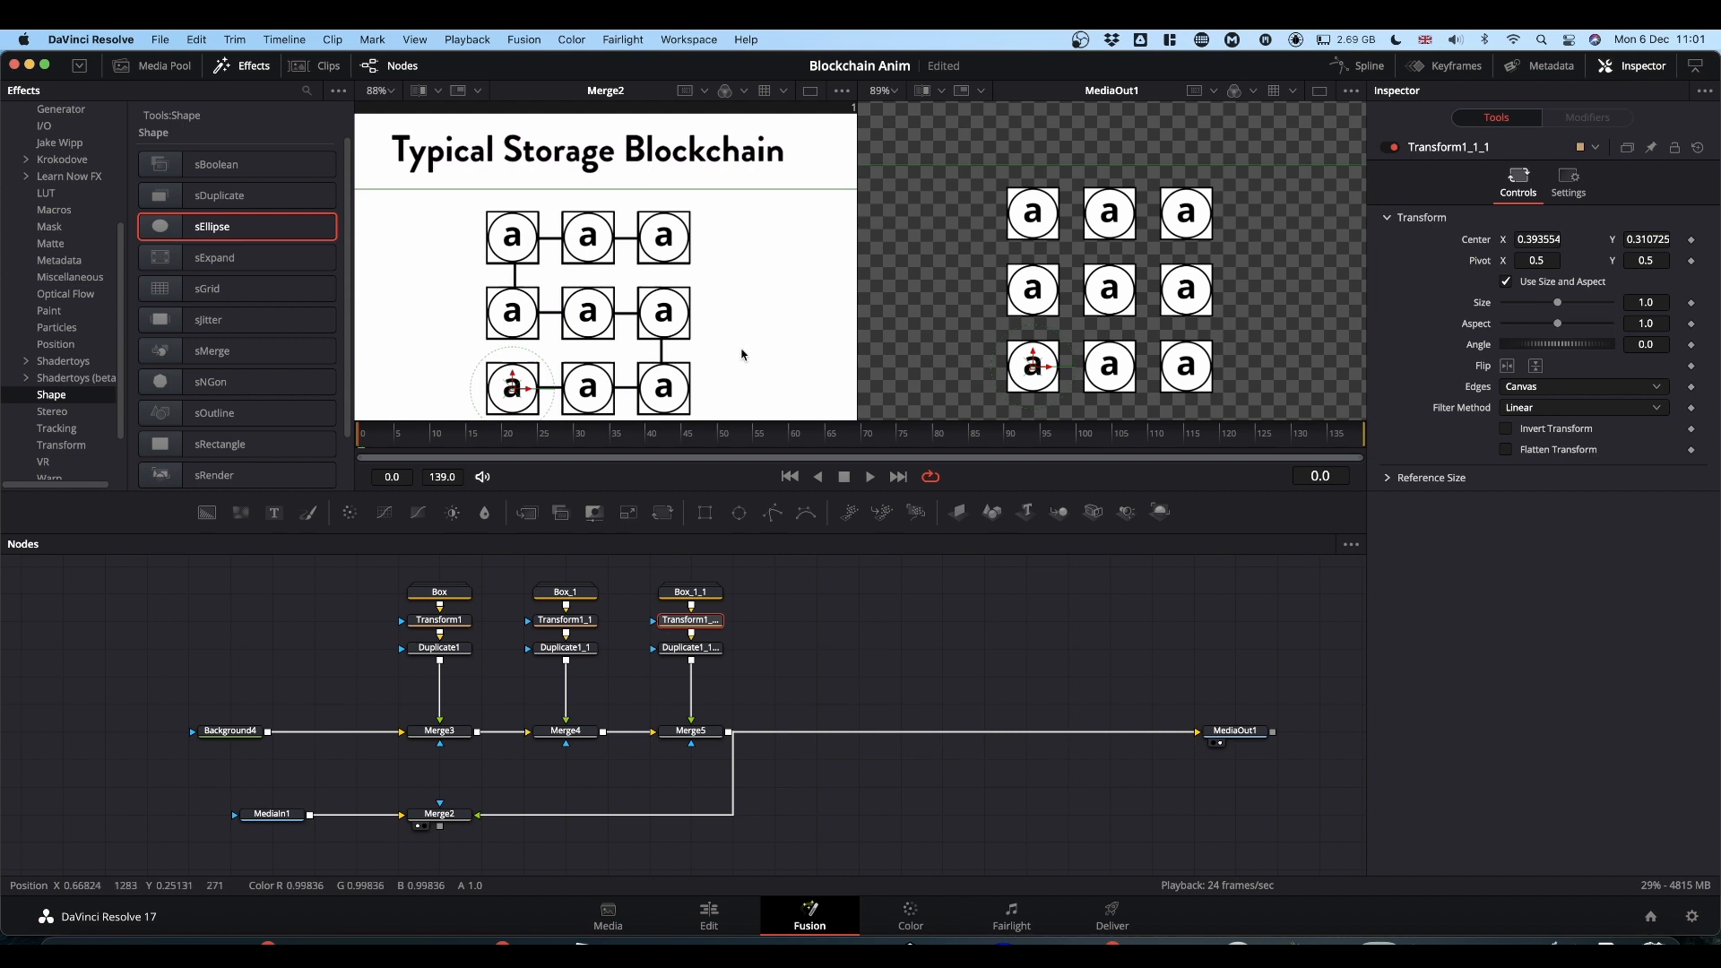
{"action": "left_click", "coordinate": [884, 618]}
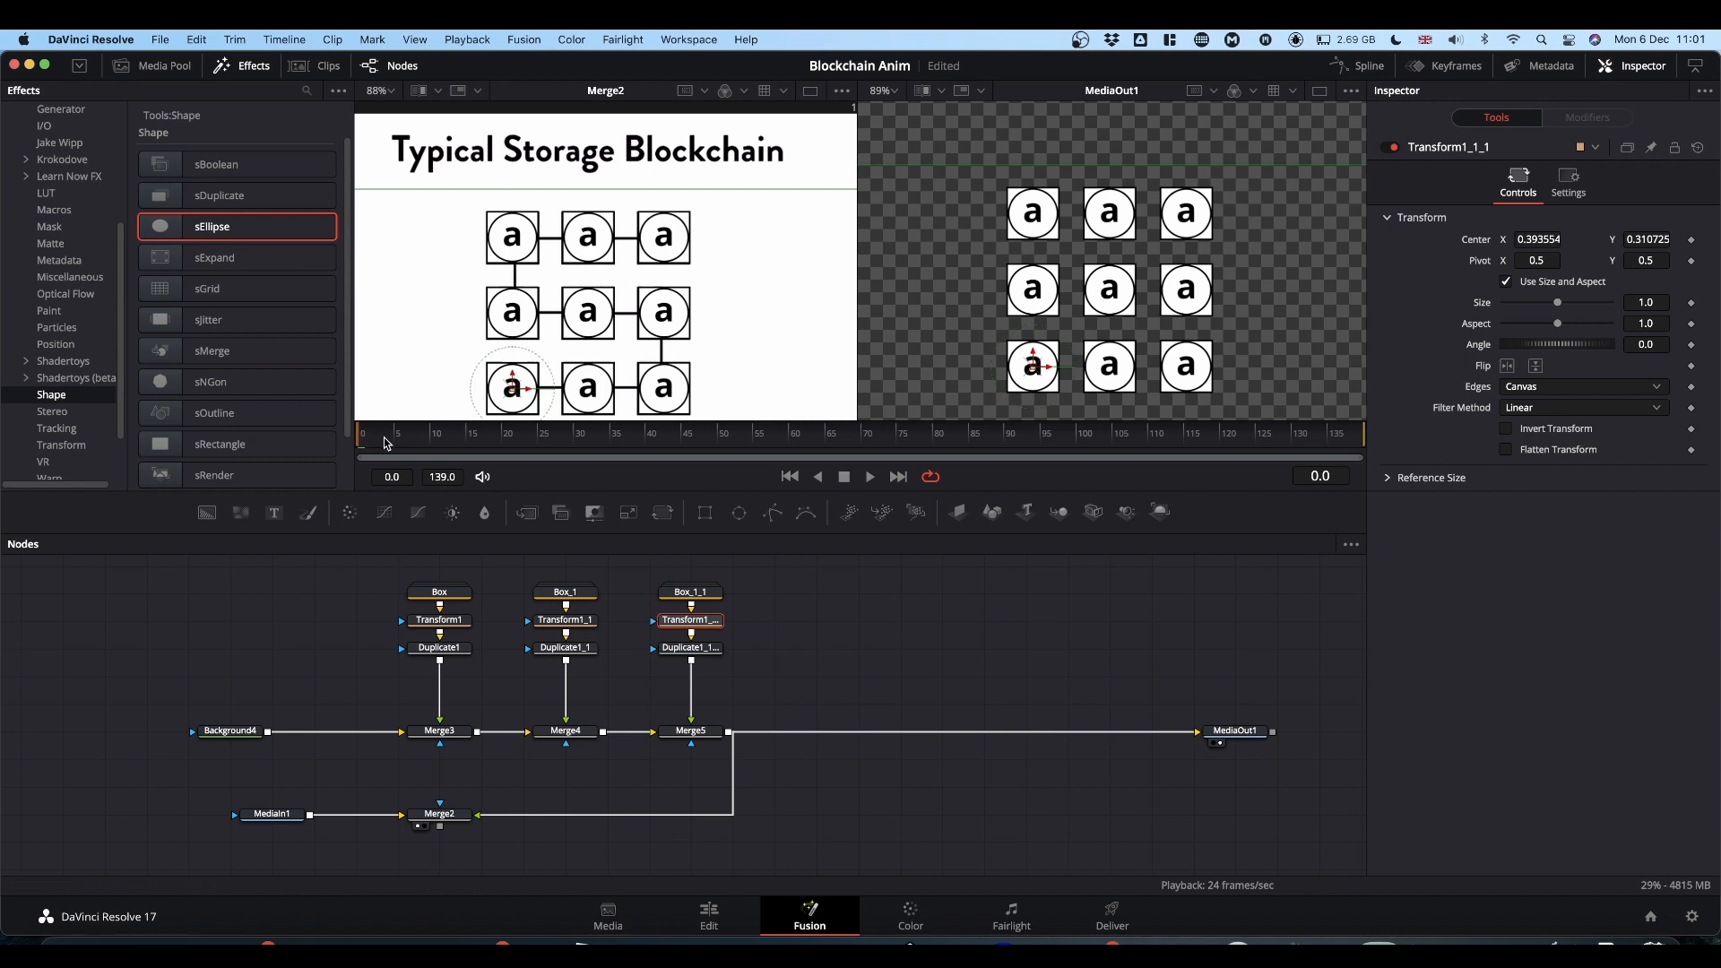
Step forward to about frame 33 and back to frame 31, comparing the block grid with the reference animation's row movement.
{"action": "key", "text": "Right"}
{"action": "key", "text": "Right"}
{"action": "key", "text": "Right"}
{"action": "key", "text": "Right"}
{"action": "key", "text": "Right"}
{"action": "key", "text": "Right"}
{"action": "key", "text": "Right"}
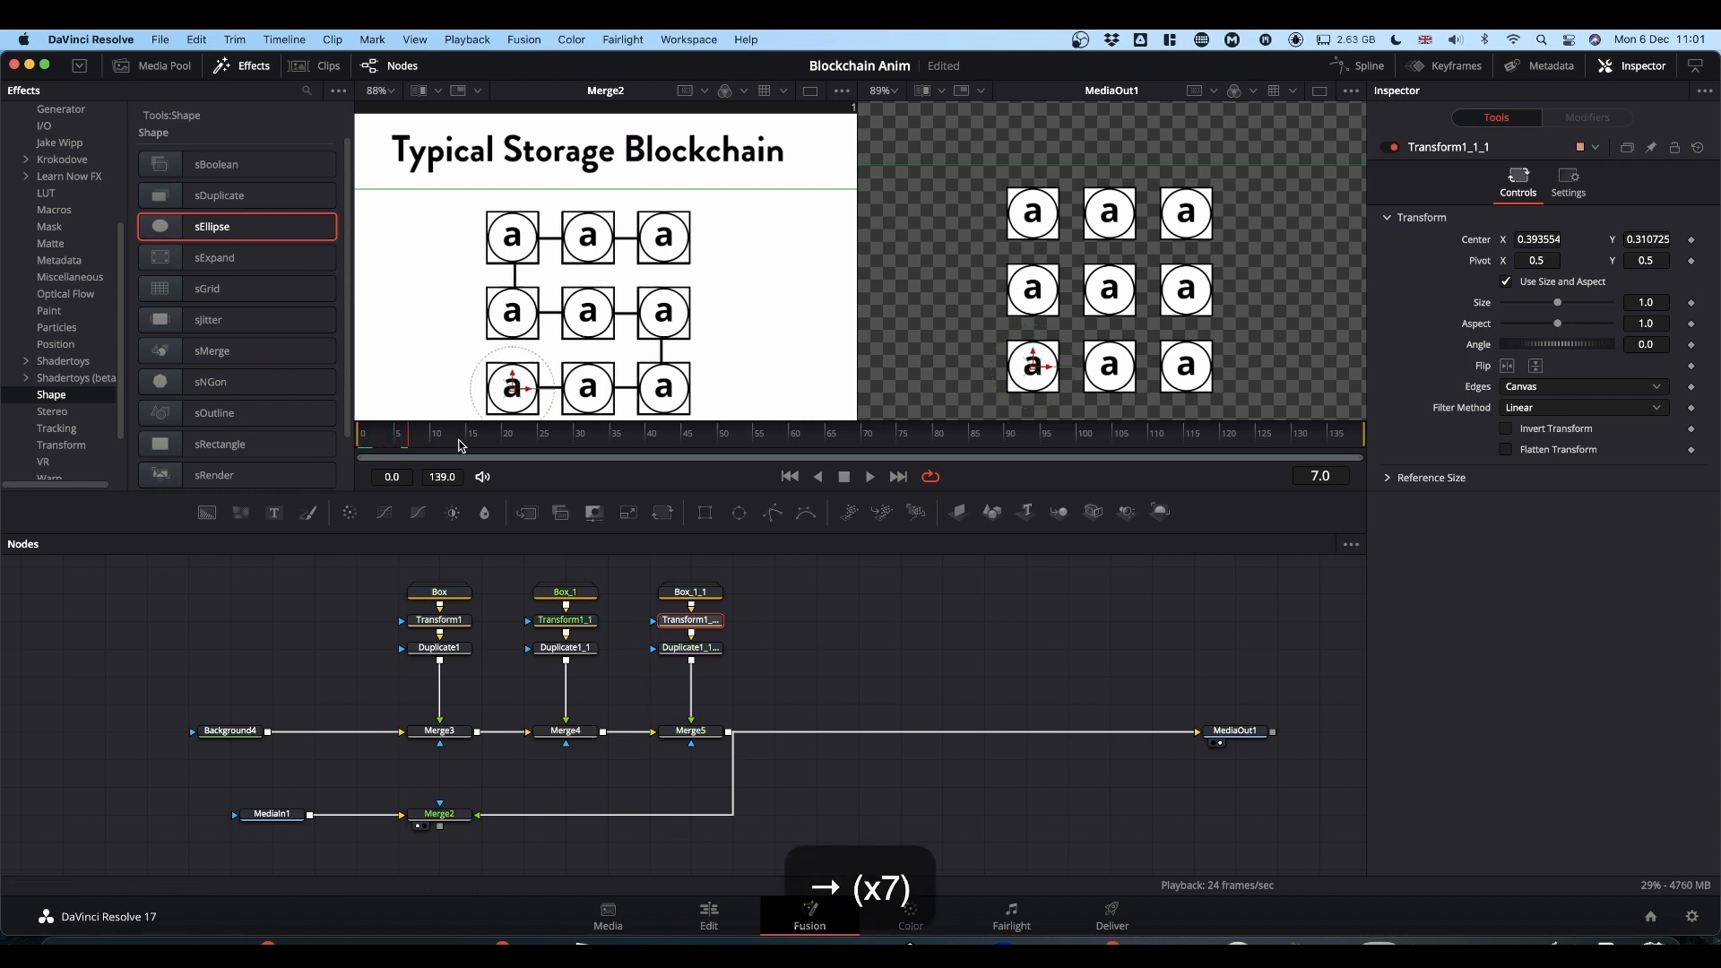
{"action": "key", "text": "Right"}
{"action": "key", "text": "Right"}
{"action": "key", "text": "Right"}
{"action": "key", "text": "Right"}
{"action": "key", "text": "Right"}
{"action": "key", "text": "Right"}
{"action": "key", "text": "Right"}
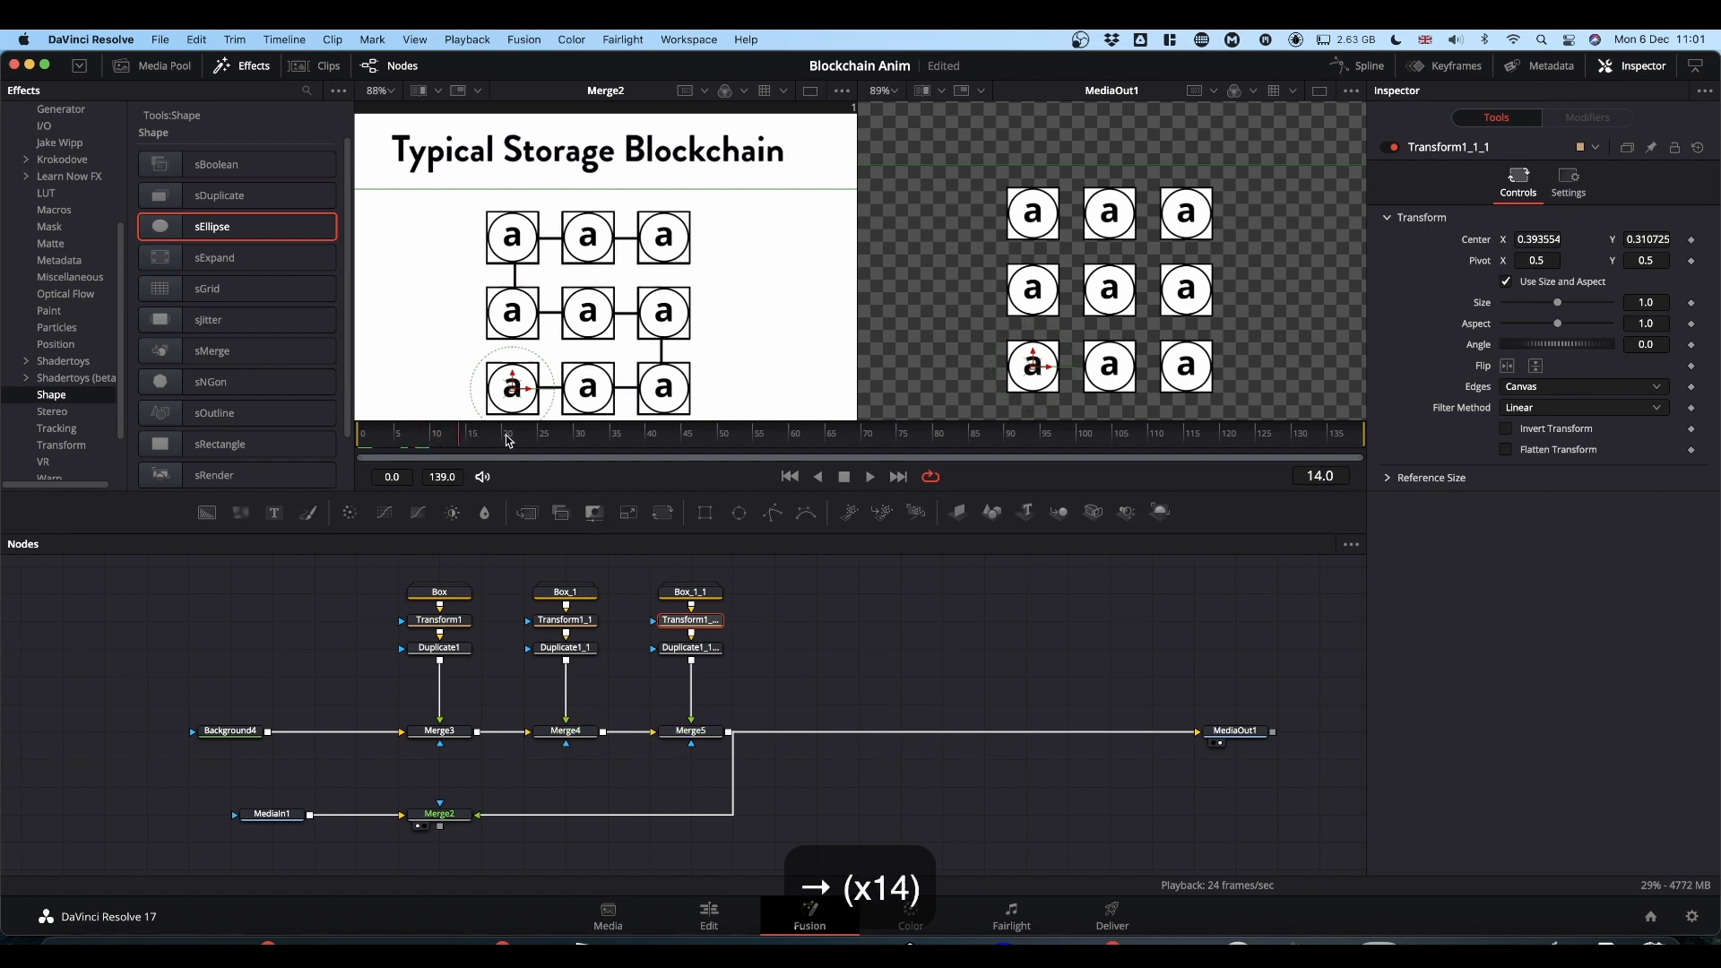
{"action": "key", "text": "Right"}
{"action": "key", "text": "Right"}
{"action": "key", "text": "Right"}
{"action": "key", "text": "Right"}
{"action": "key", "text": "Right"}
{"action": "key", "text": "Right"}
{"action": "key", "text": "Right"}
{"action": "key", "text": "Right"}
{"action": "key", "text": "Right"}
{"action": "key", "text": "Right"}
{"action": "key", "text": "Right"}
{"action": "key", "text": "Right"}
{"action": "key", "text": "Right"}
{"action": "key", "text": "Right"}
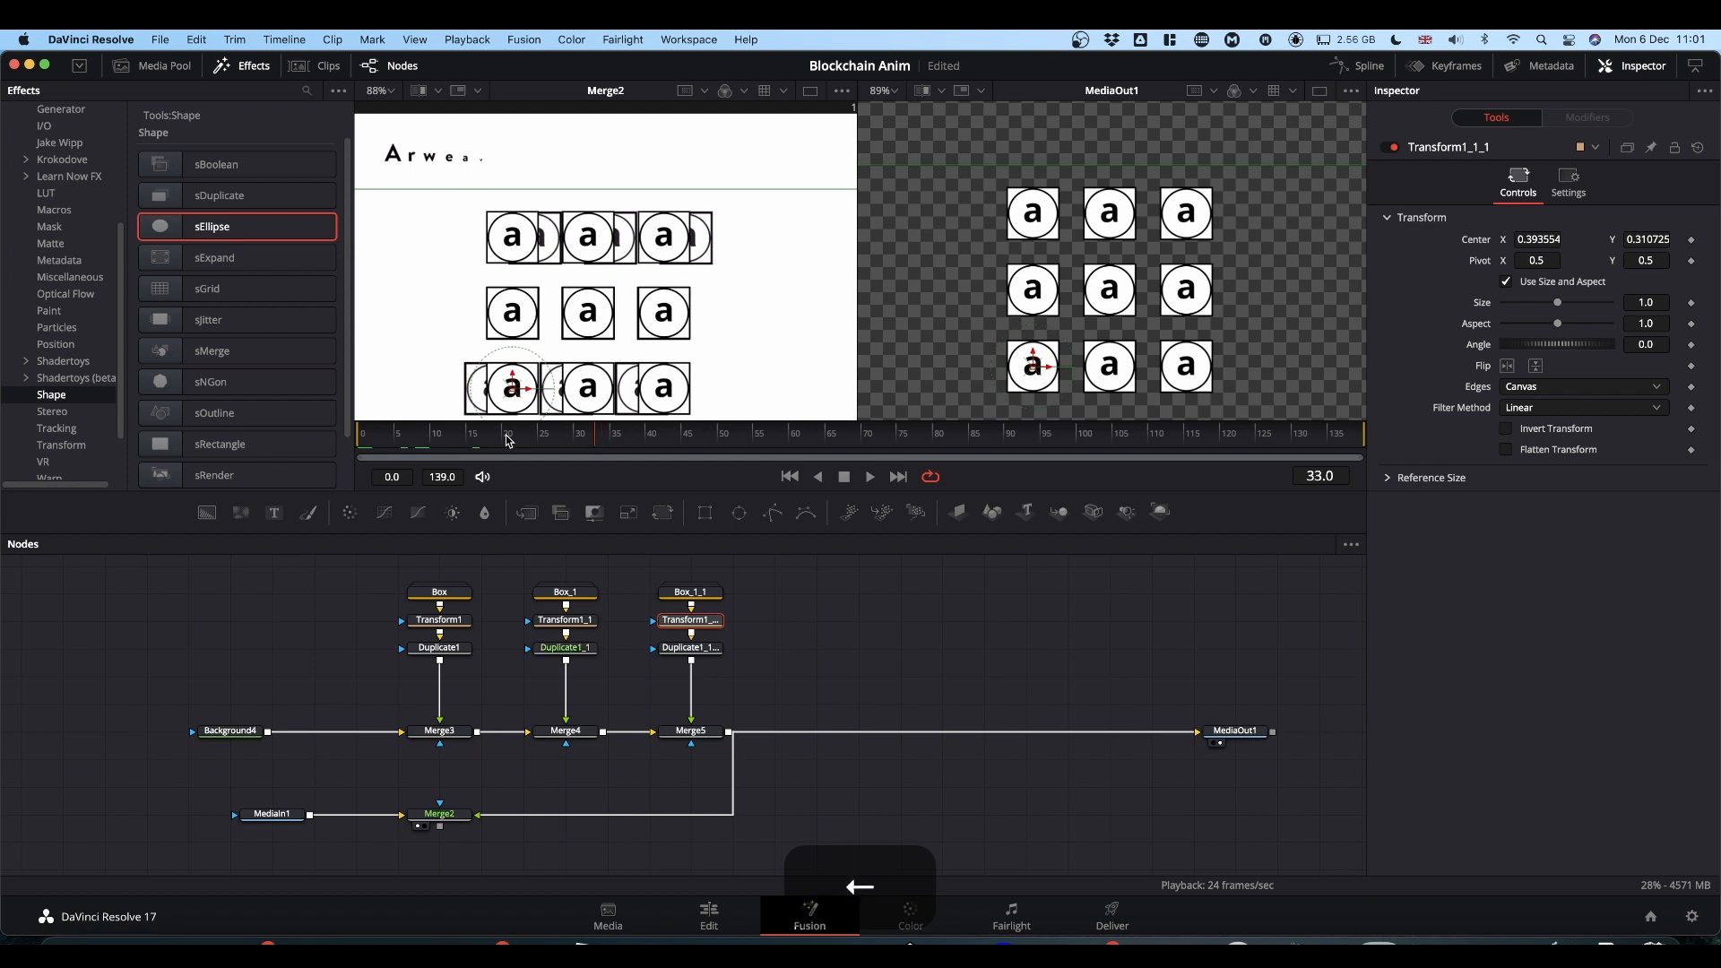
{"action": "key", "text": "Left"}
{"action": "key", "text": "Left"}
{"action": "key", "text": "Left"}
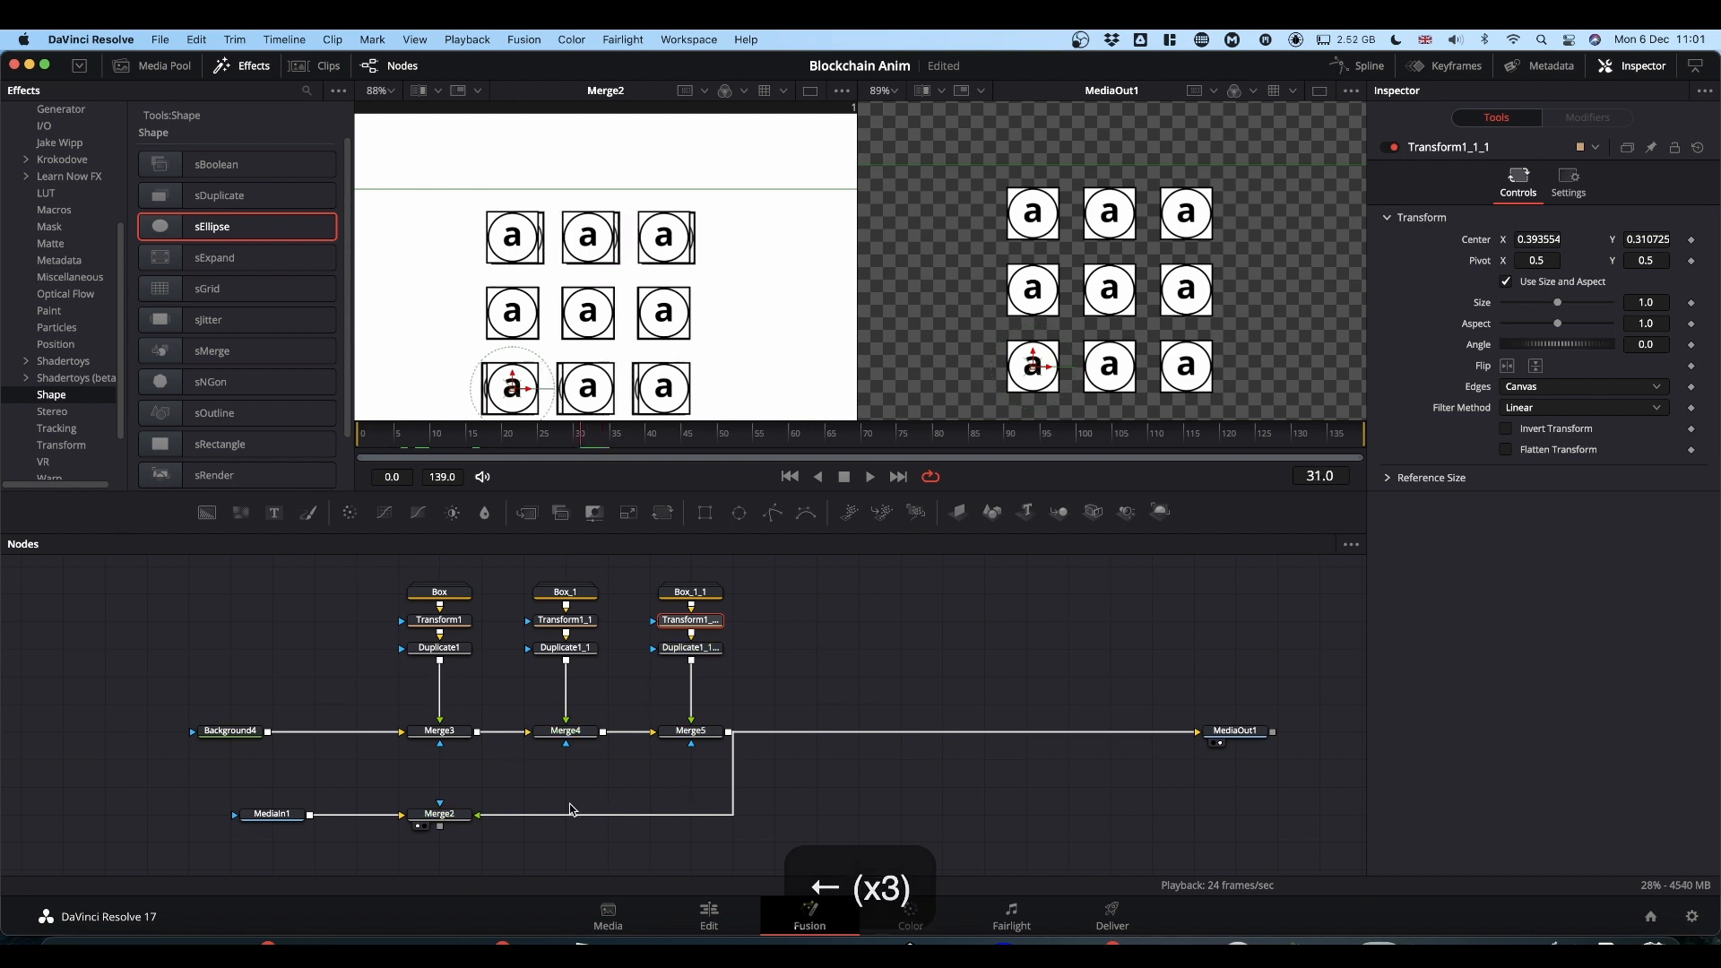
Disconnect the block grid from Merge2 and step back to frame 28 to check where the reference rows start moving.
{"action": "left_click_drag", "start_coordinate": [570, 813], "coordinate": [659, 639]}
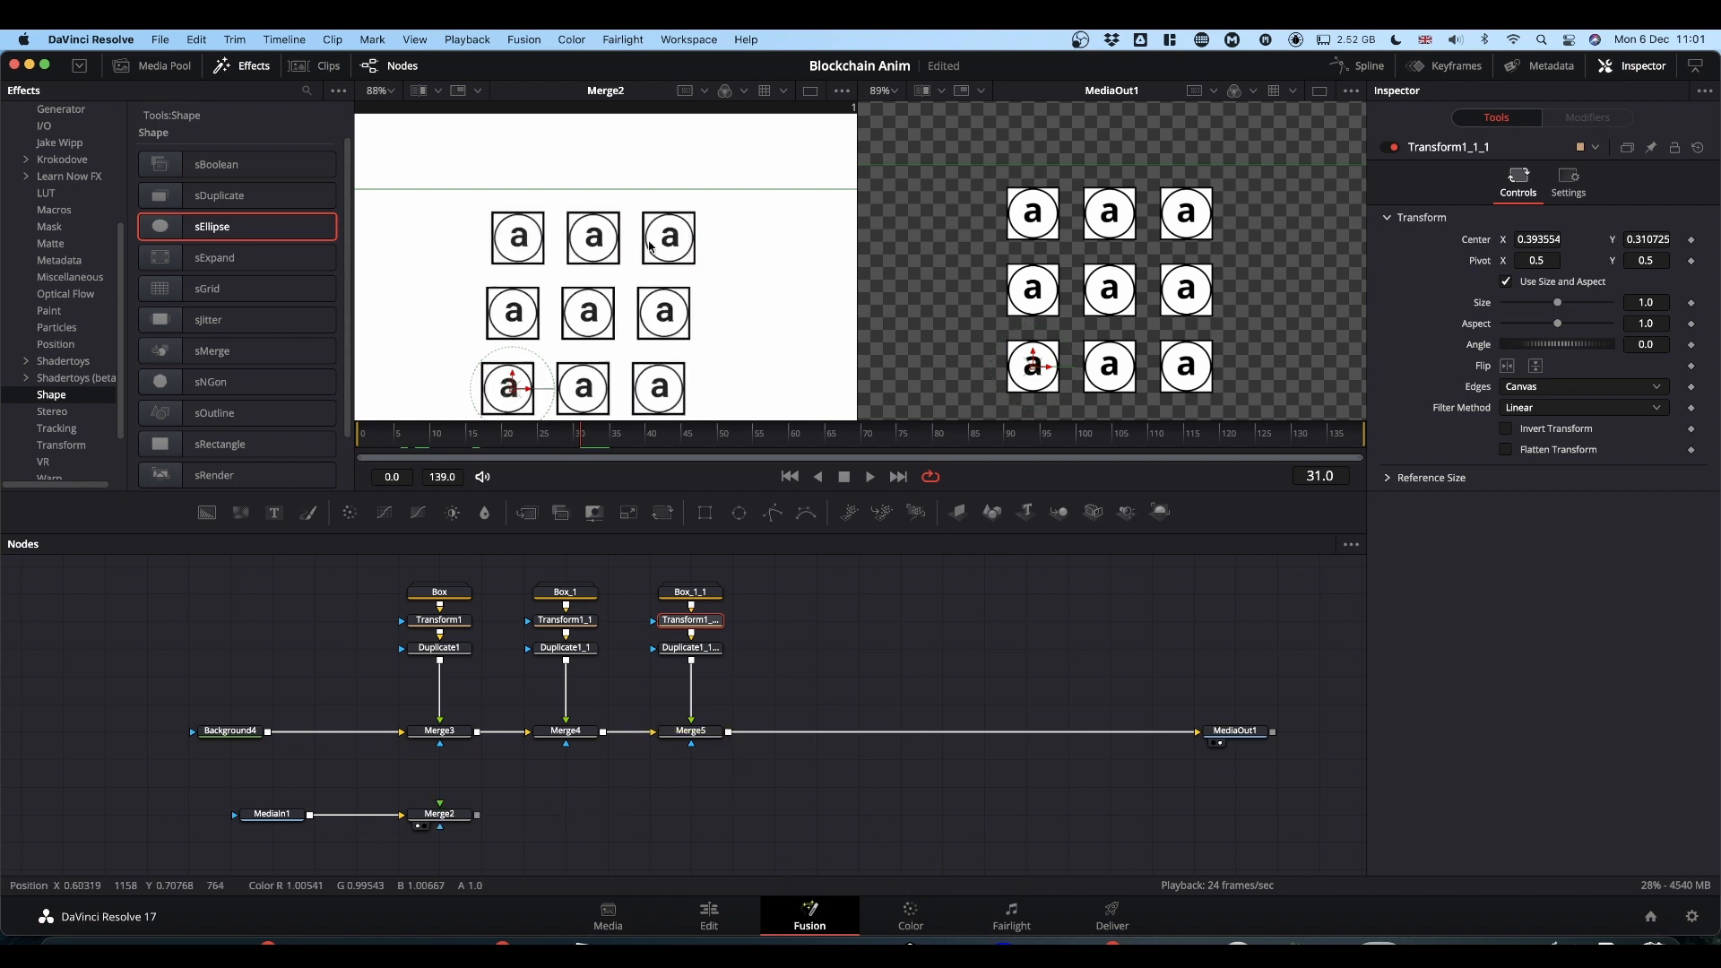
{"action": "key", "text": "Left"}
{"action": "key", "text": "Left"}
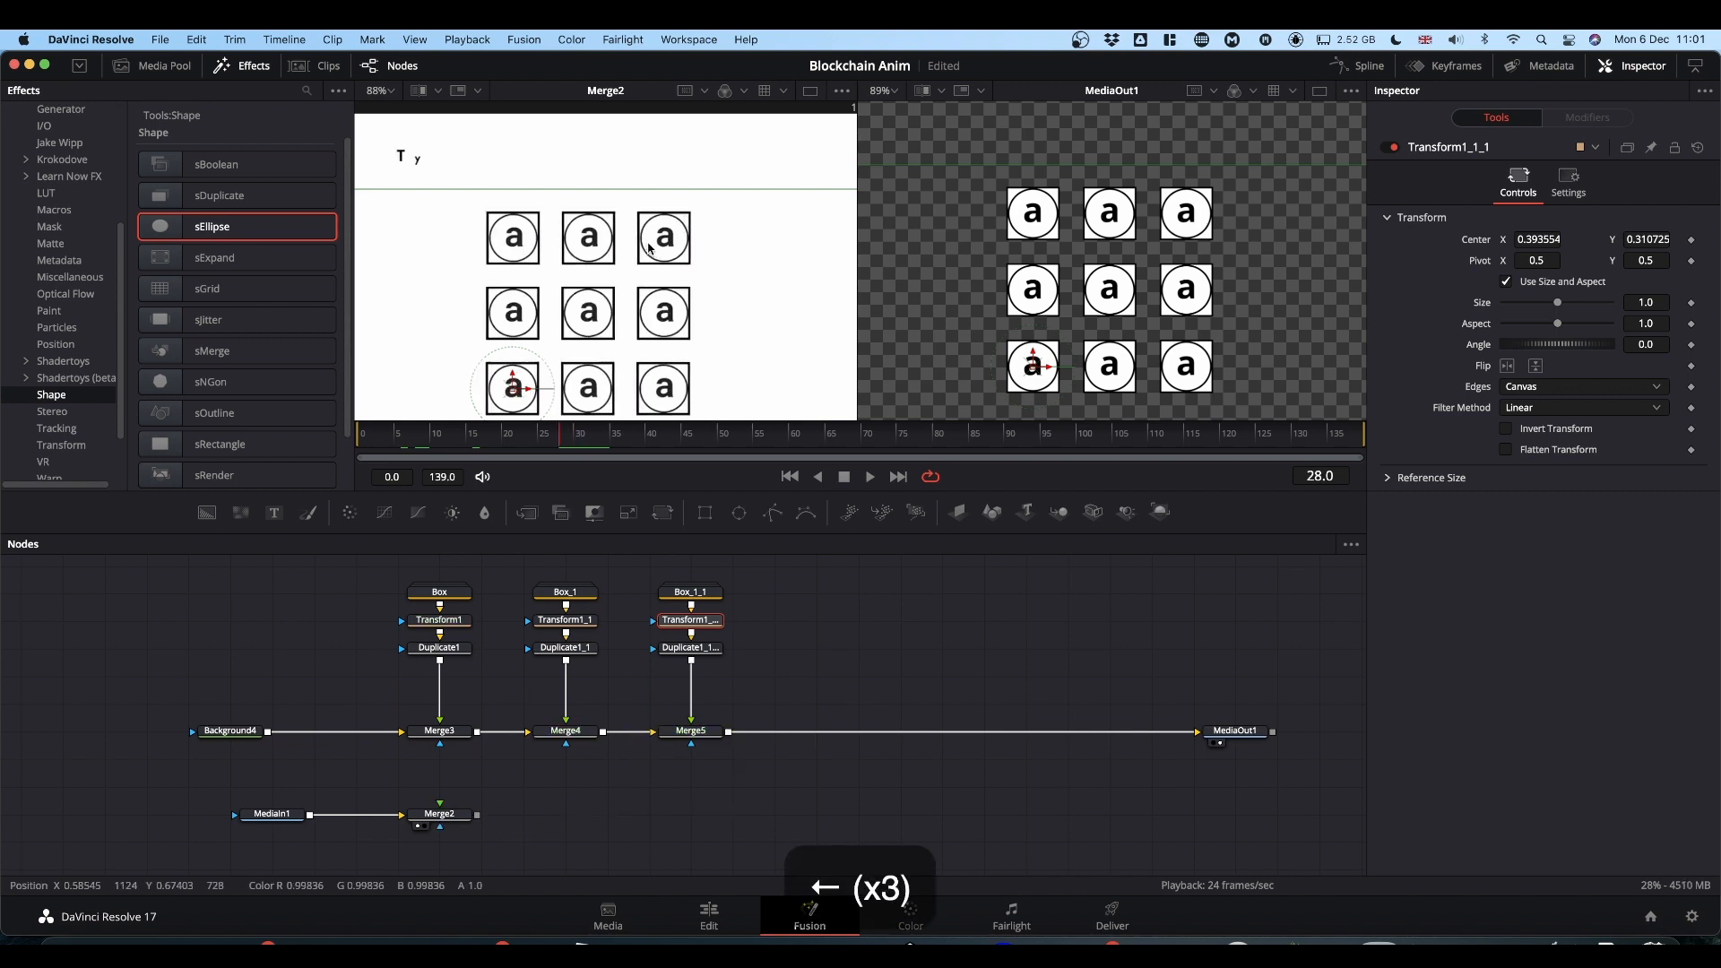
Keyframe the Center of Transform1_1 and Transform1_1_1 at frame 29, the last frame before the reference's outer rows start moving.
{"action": "key", "text": "Right"}
{"action": "key", "text": "Right"}
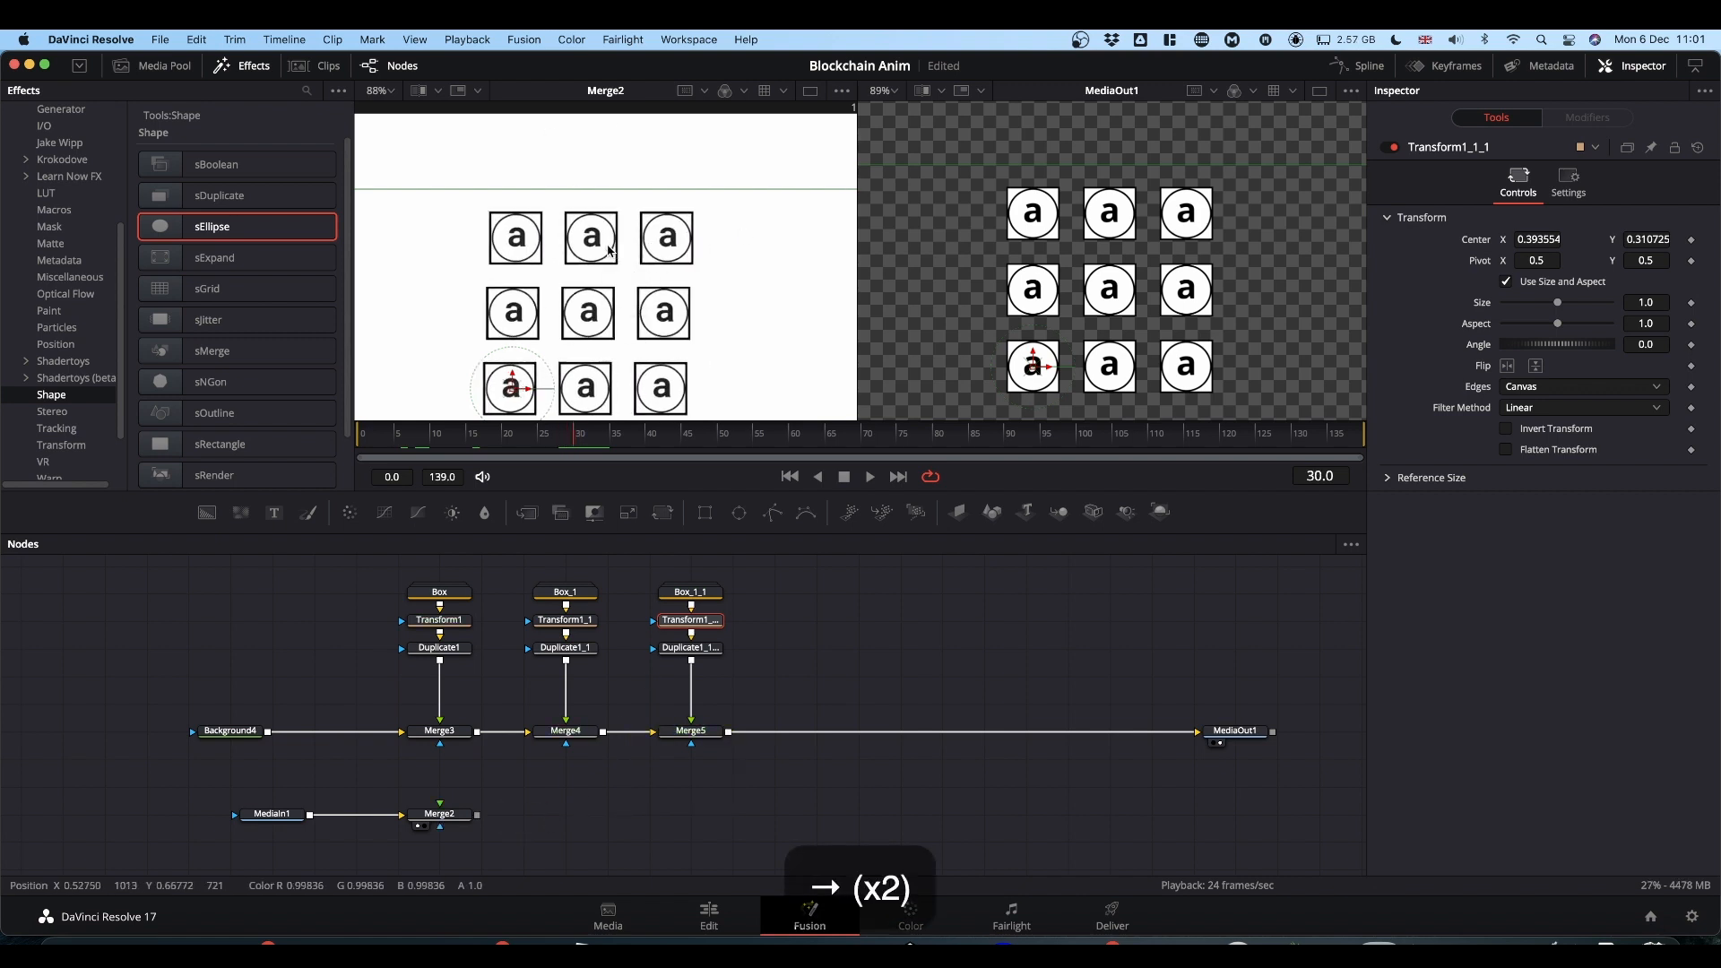
{"action": "key", "text": "Left"}
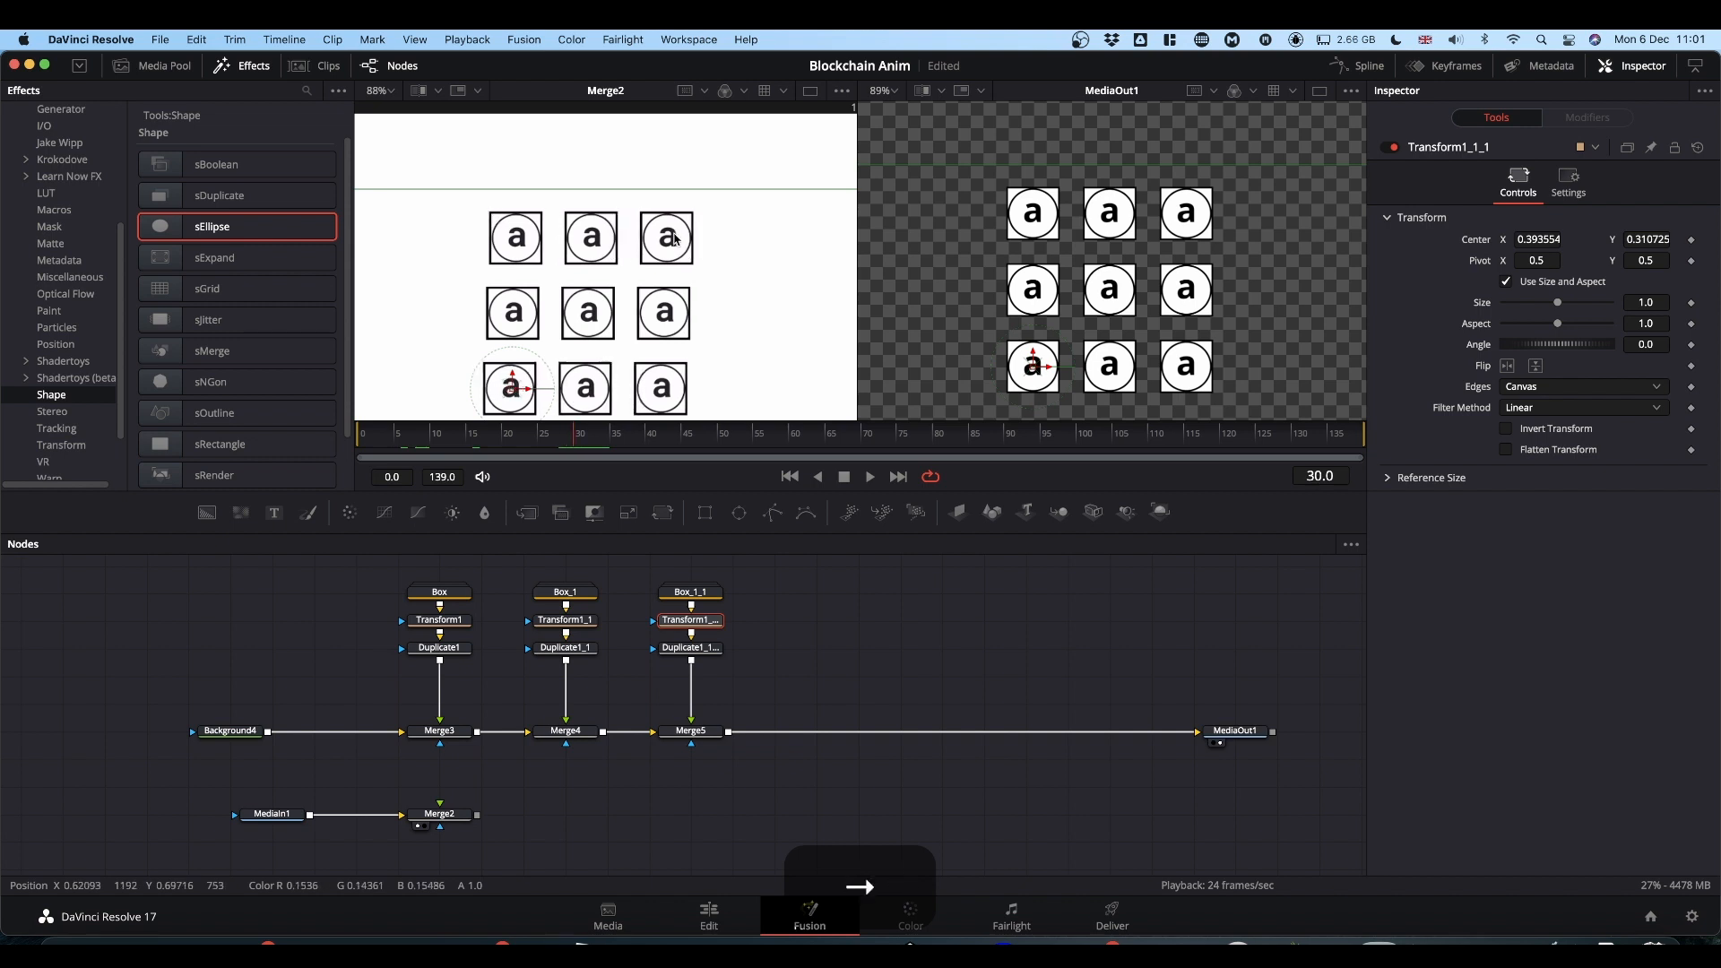
{"action": "key", "text": "Right"}
{"action": "key", "text": "Left"}
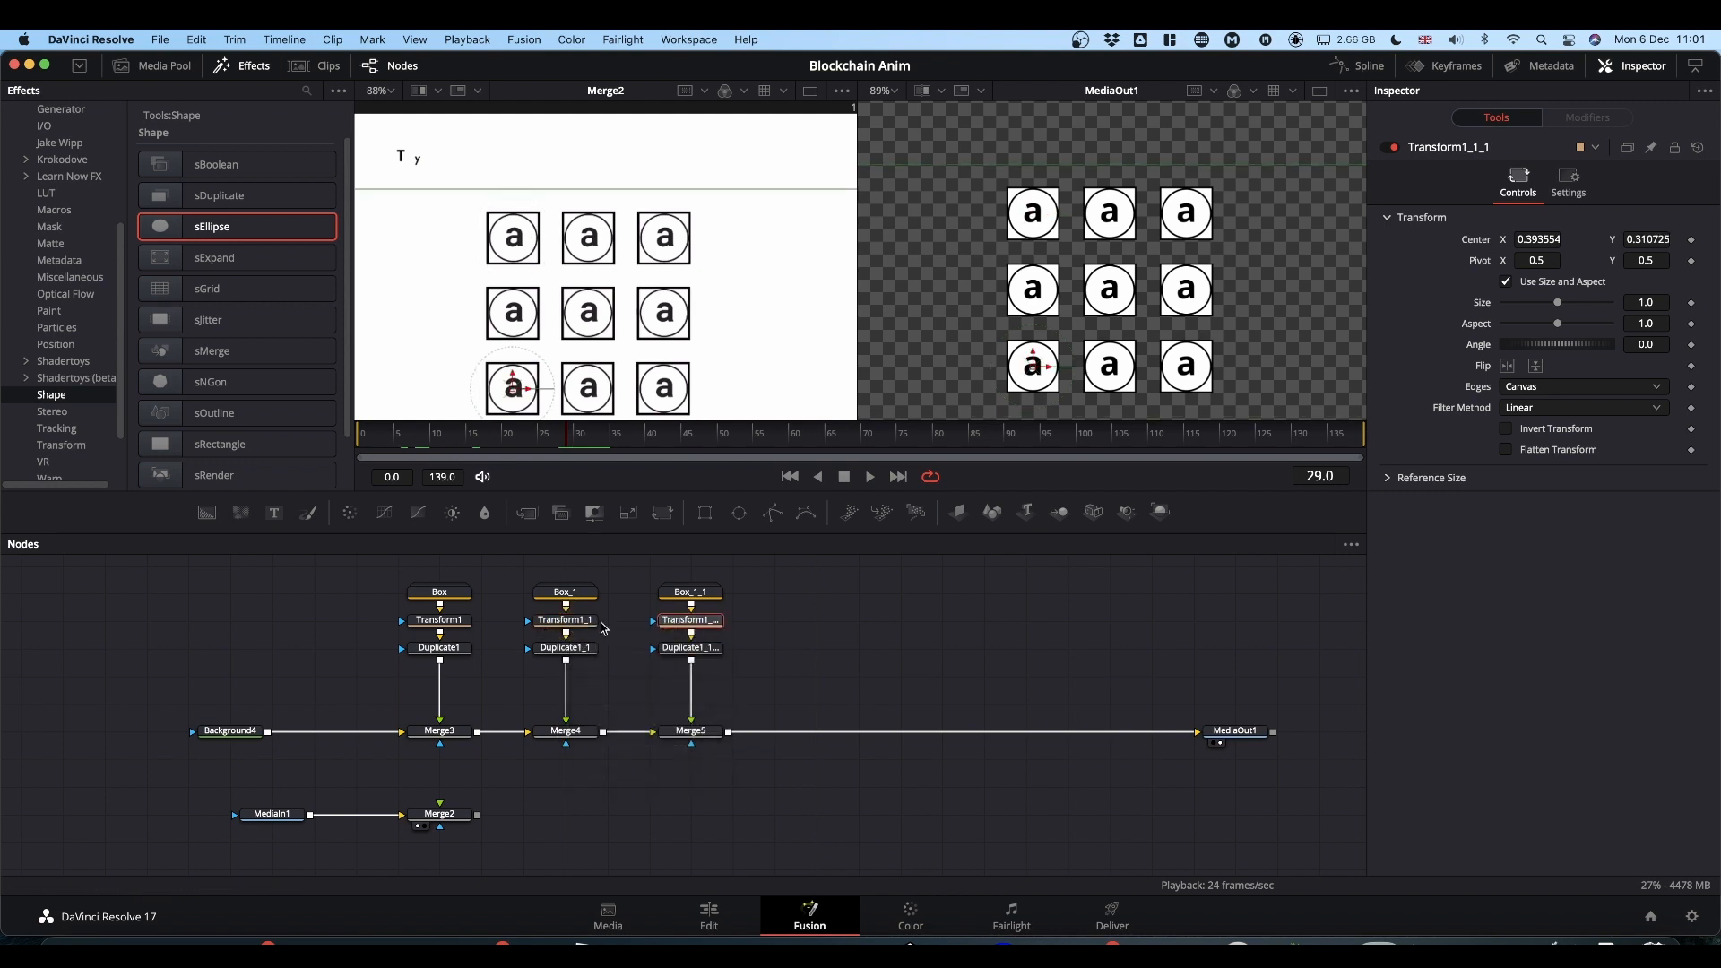
{"action": "left_click", "coordinate": [581, 627]}
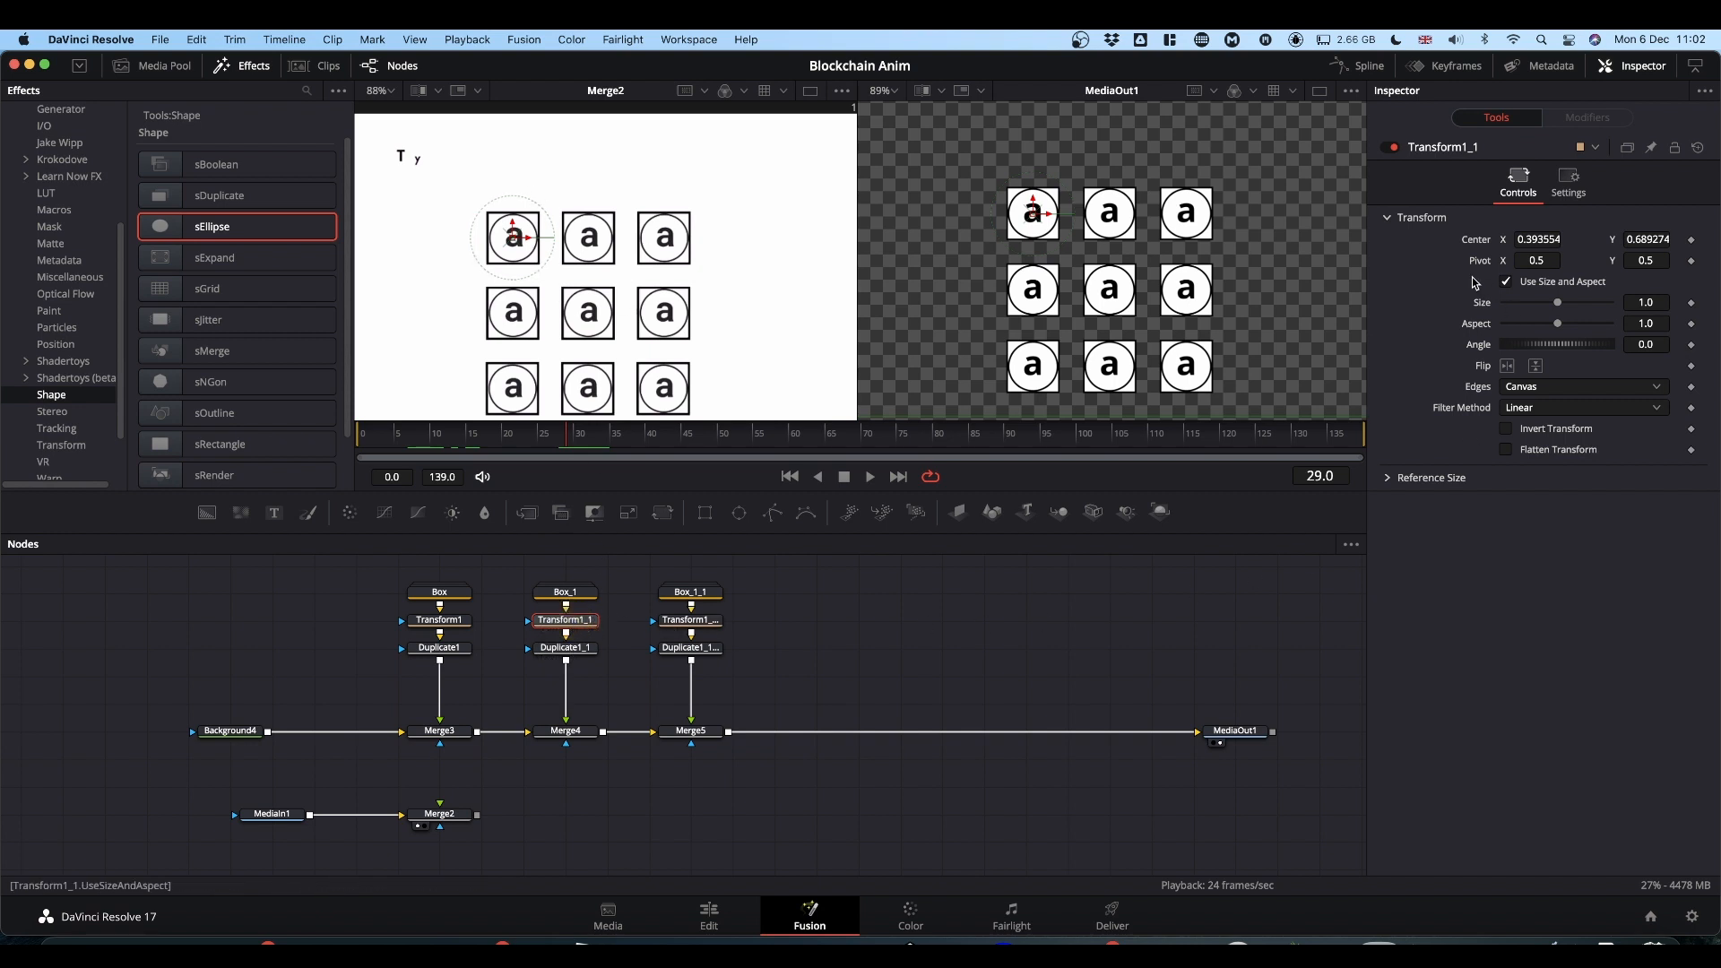
{"action": "left_click", "coordinate": [1693, 240]}
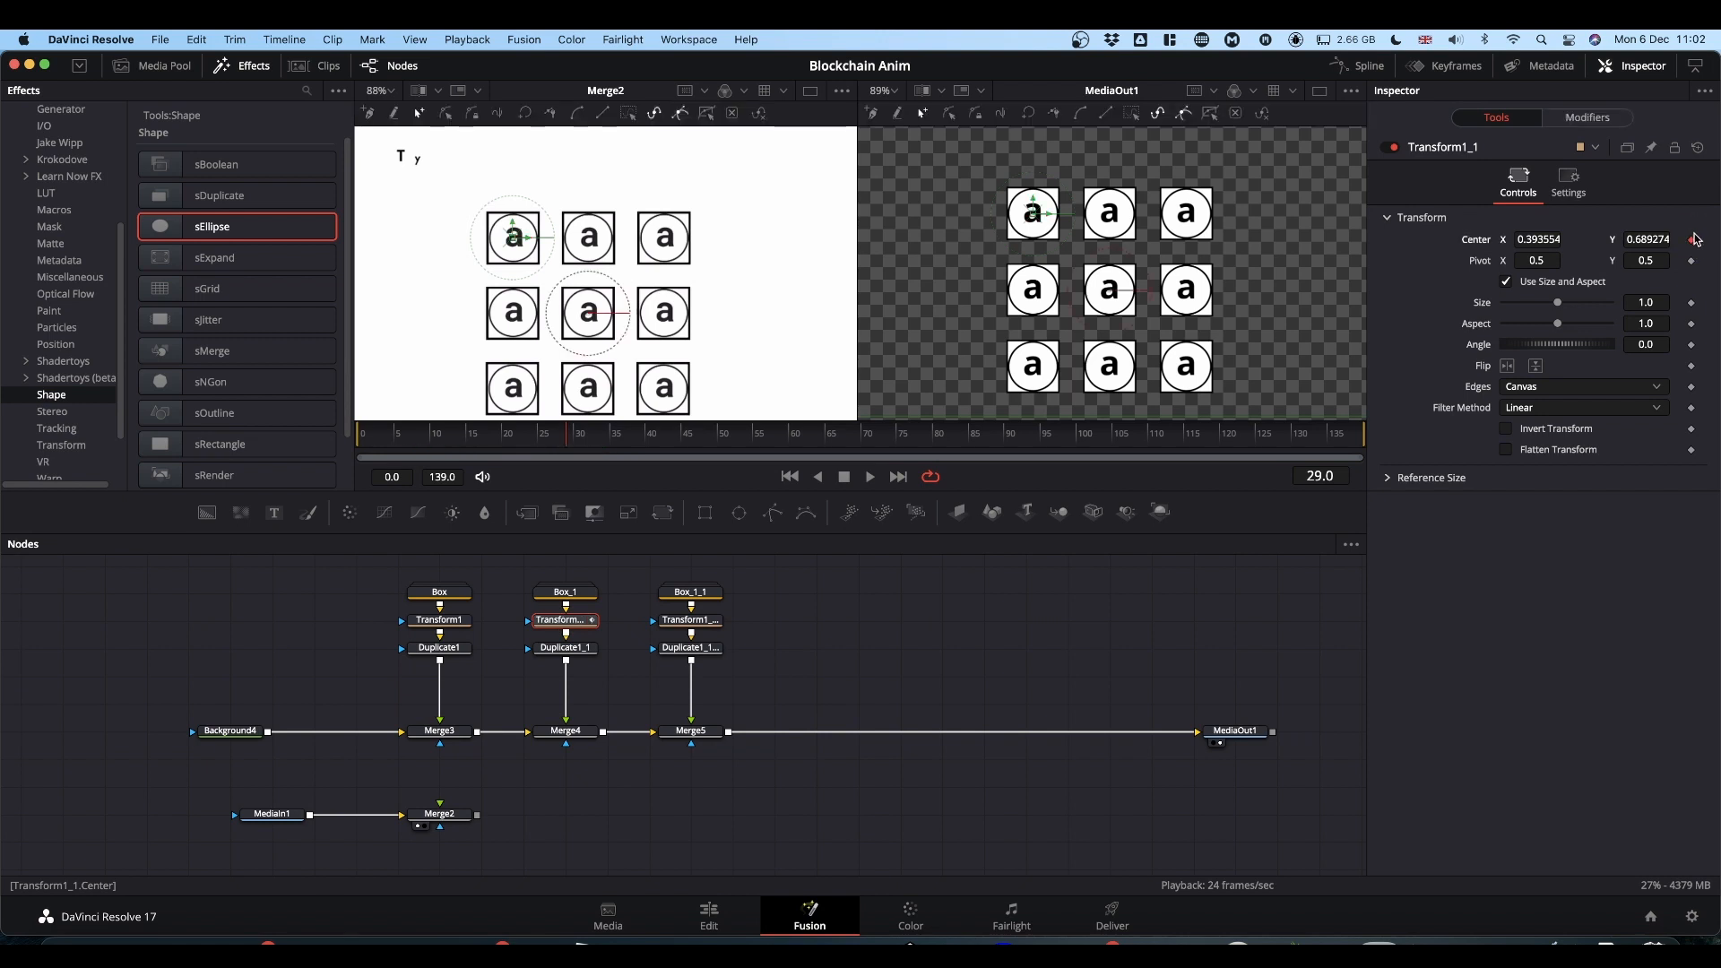
{"action": "left_click", "coordinate": [703, 617]}
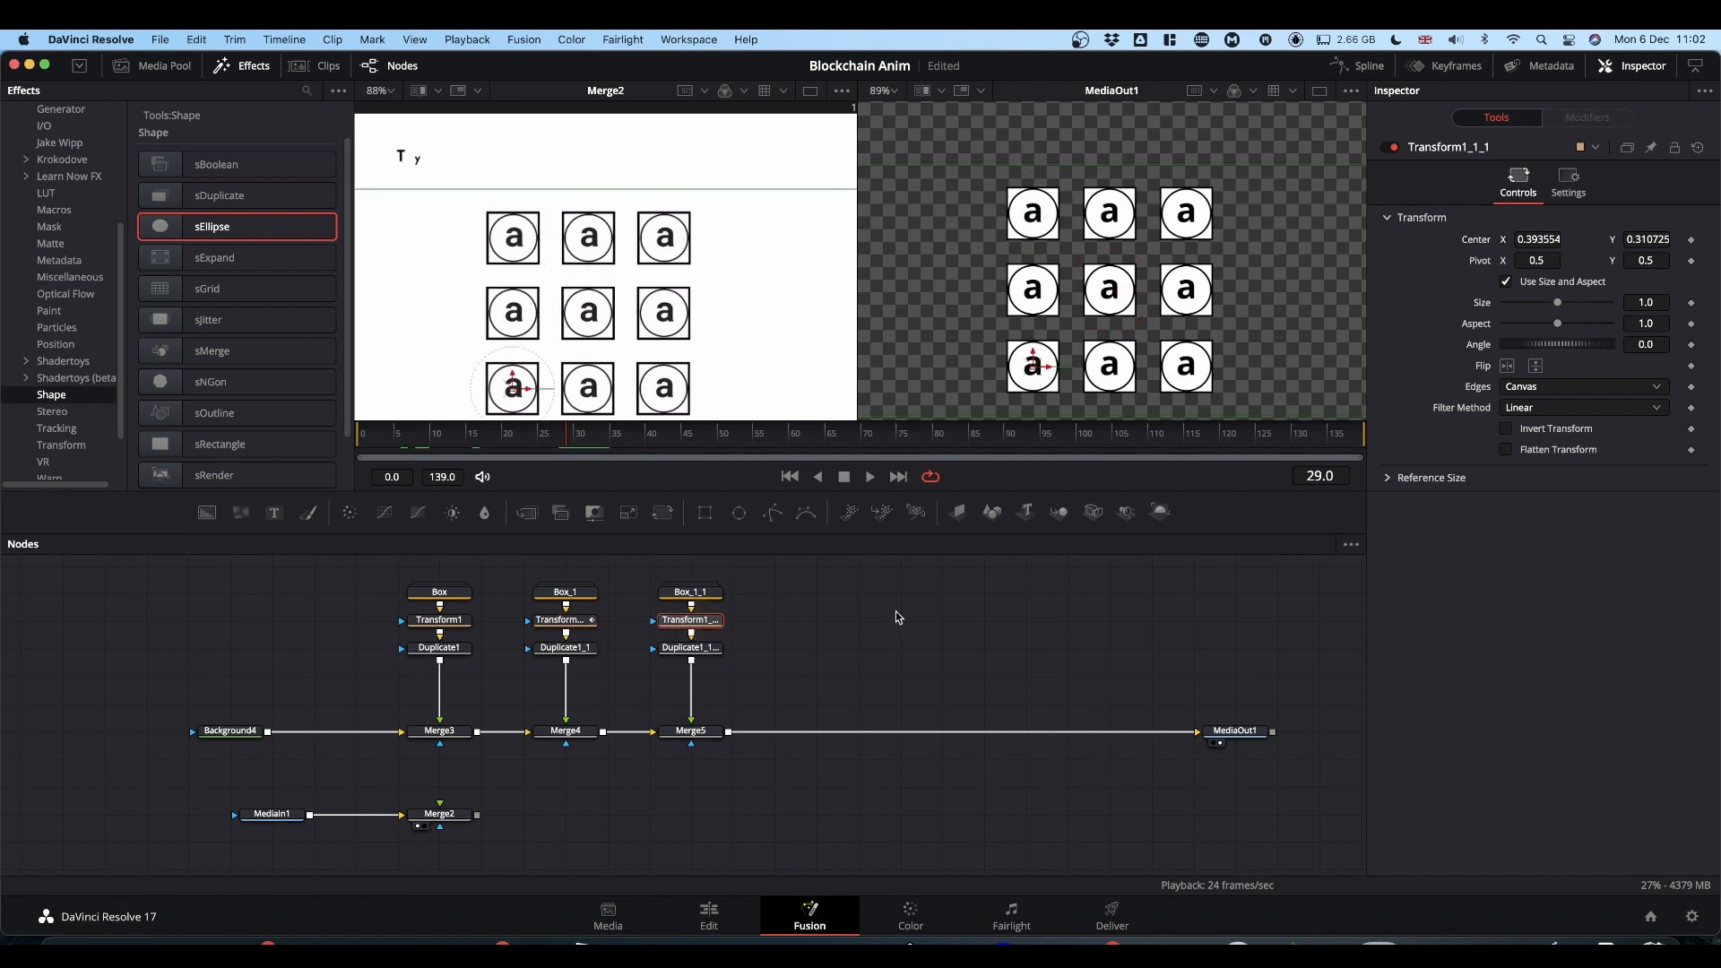
{"action": "left_click", "coordinate": [1691, 241]}
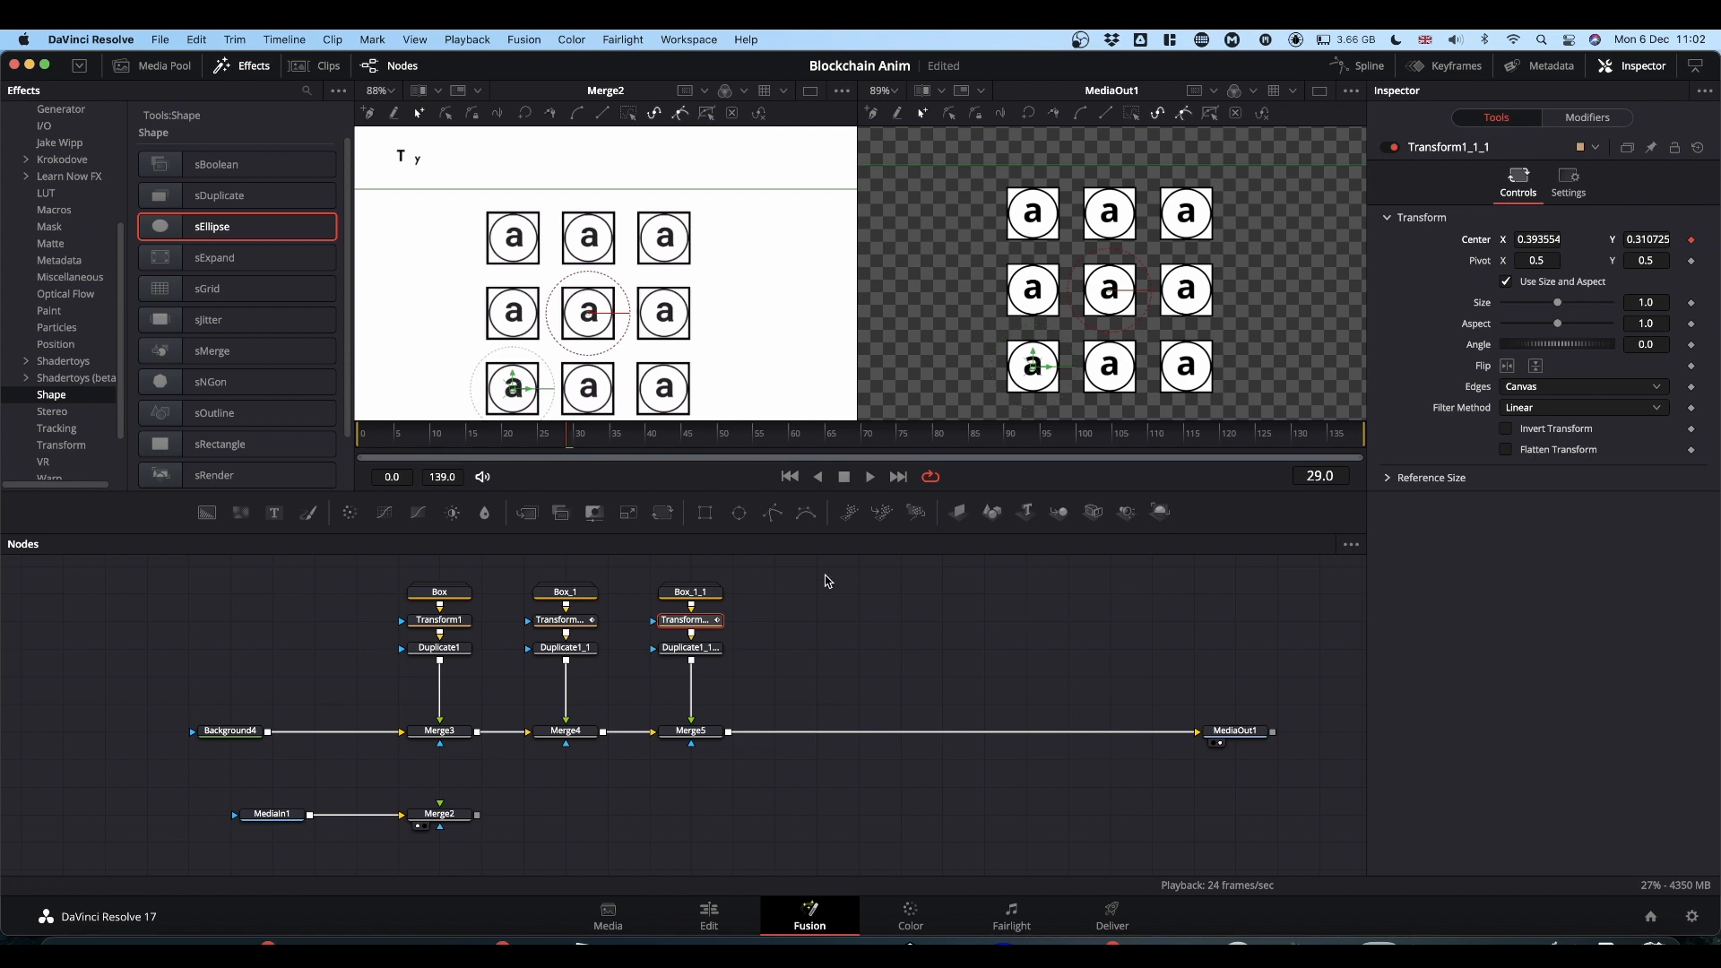
Find where the reference rows stop moving and keyframe the Center of Transform1_1_1 and Transform1_1 at frame 48.
{"action": "key", "text": "Right"}
{"action": "key", "text": "Right"}
{"action": "key", "text": "Right"}
{"action": "key", "text": "Right"}
{"action": "key", "text": "Right"}
{"action": "key", "text": "Right"}
{"action": "key", "text": "Right"}
{"action": "key", "text": "Right"}
{"action": "key", "text": "Right"}
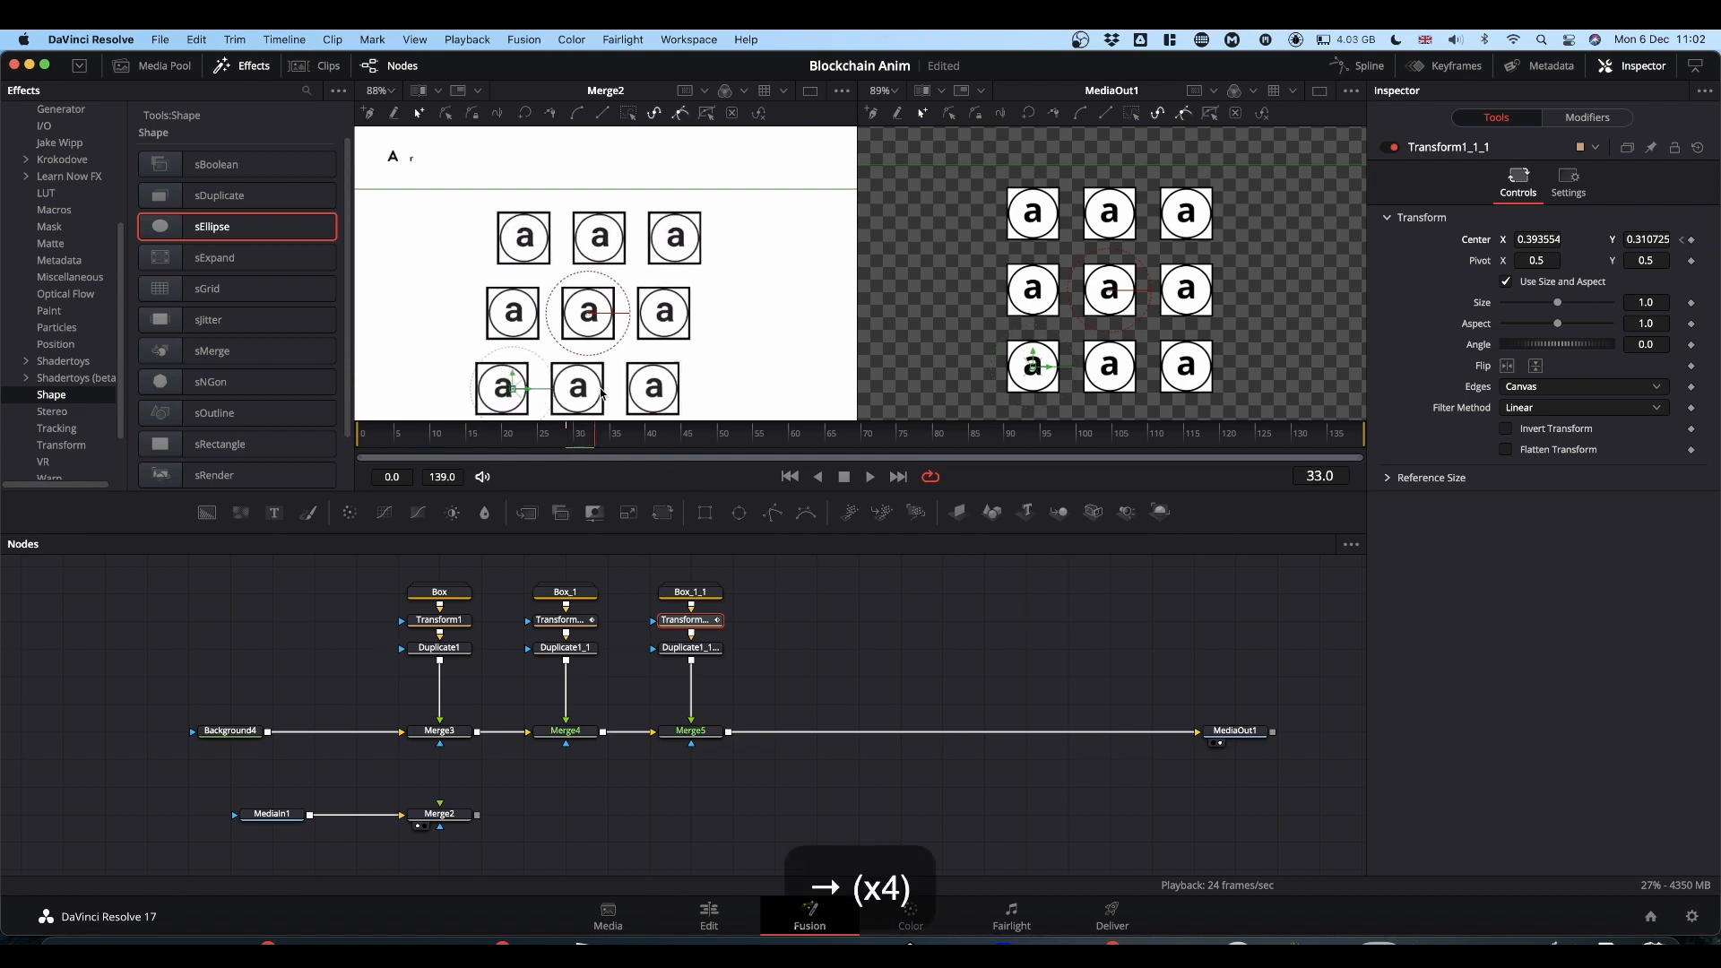
{"action": "key", "text": "Right"}
{"action": "key", "text": "Right"}
{"action": "key", "text": "Right"}
{"action": "key", "text": "Right"}
{"action": "key", "text": "Right"}
{"action": "key", "text": "Right"}
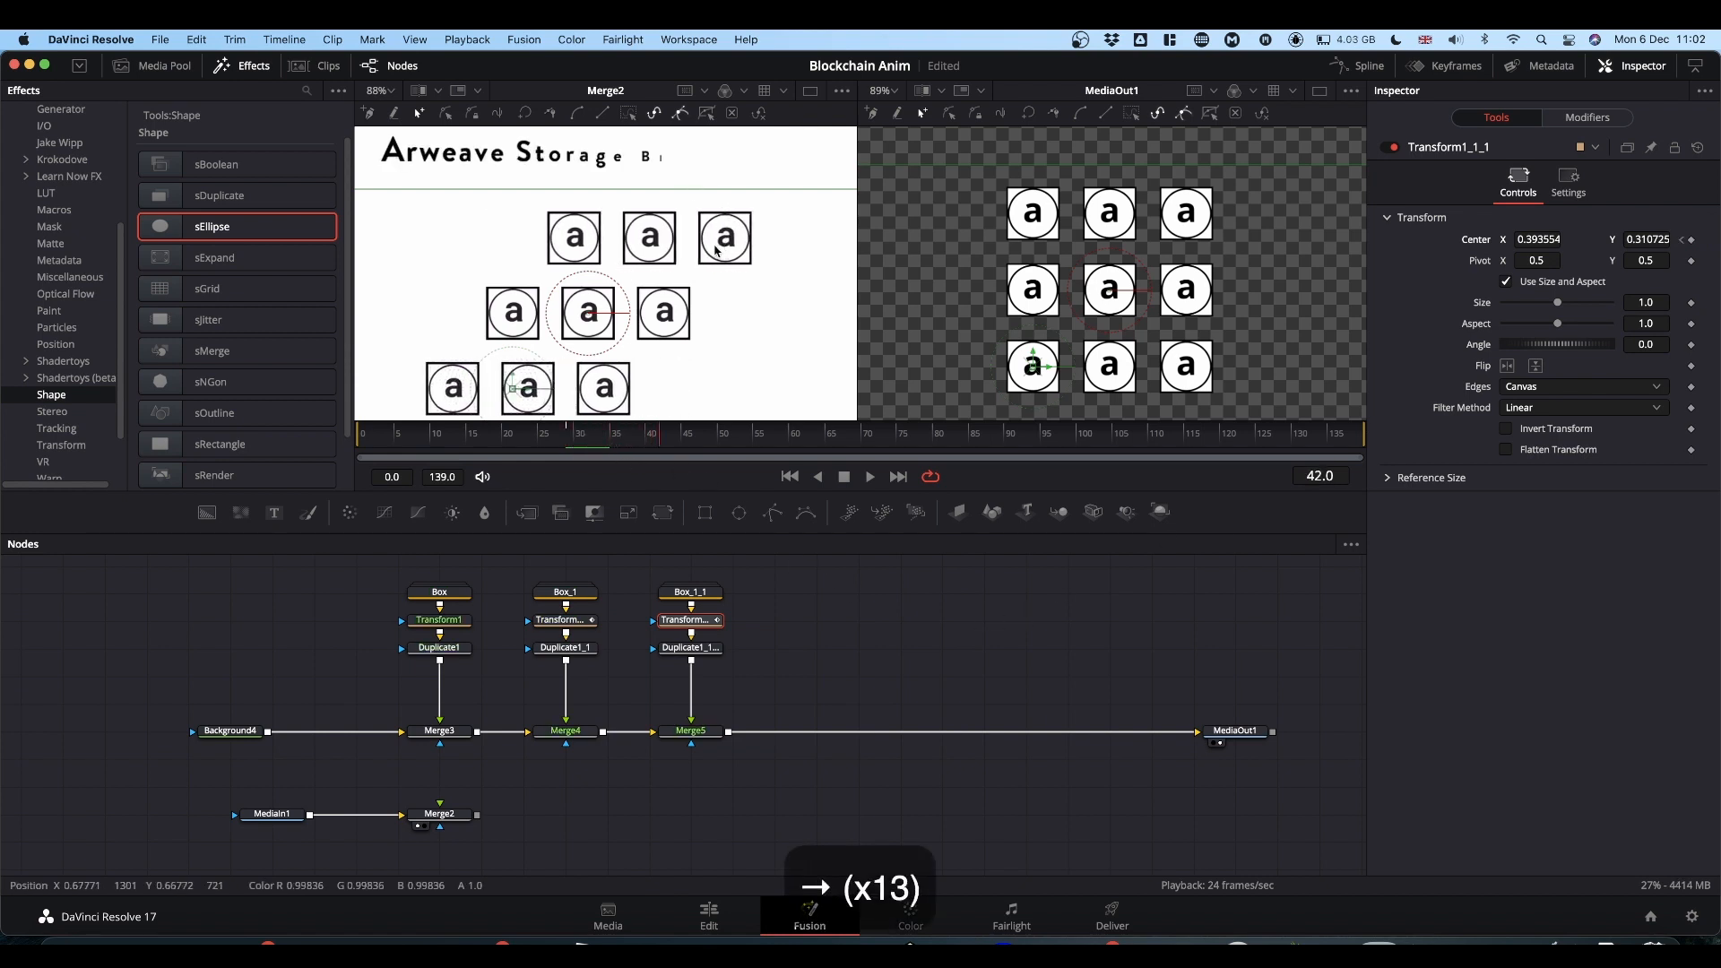
{"action": "key", "text": "Right"}
{"action": "key", "text": "Right"}
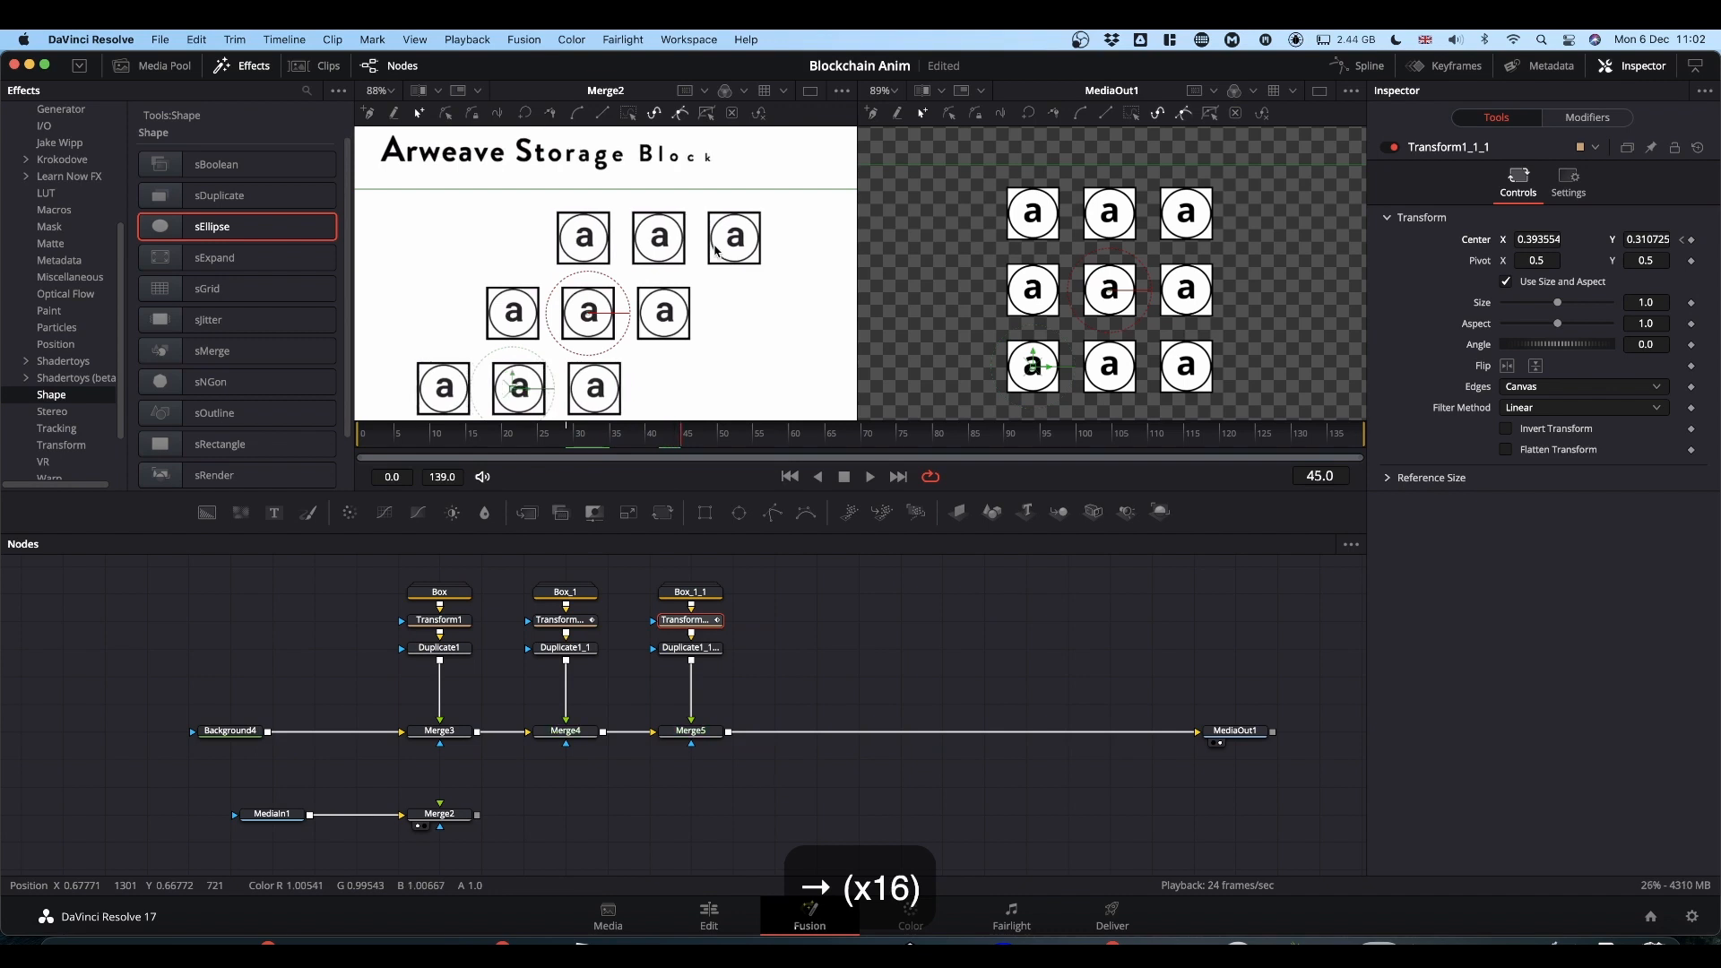
{"action": "key", "text": "Right"}
{"action": "key", "text": "Right"}
{"action": "key", "text": "Right"}
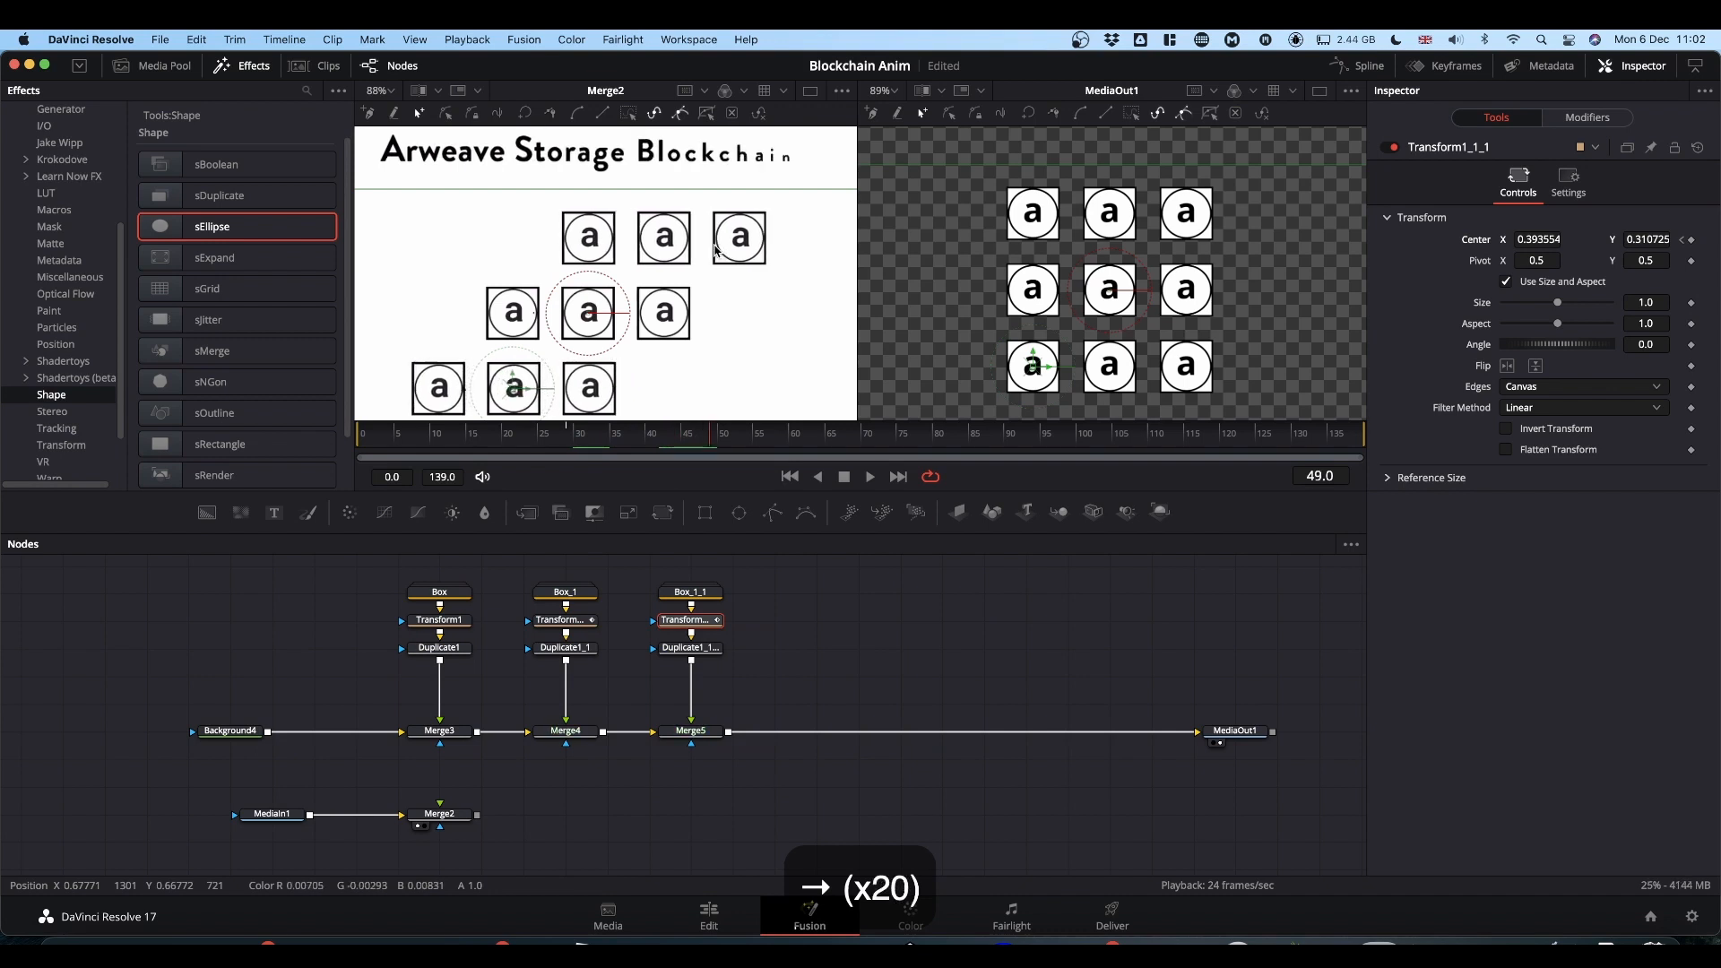
{"action": "key", "text": "Left"}
{"action": "key", "text": "Left"}
{"action": "key", "text": "Right"}
{"action": "key", "text": "Right"}
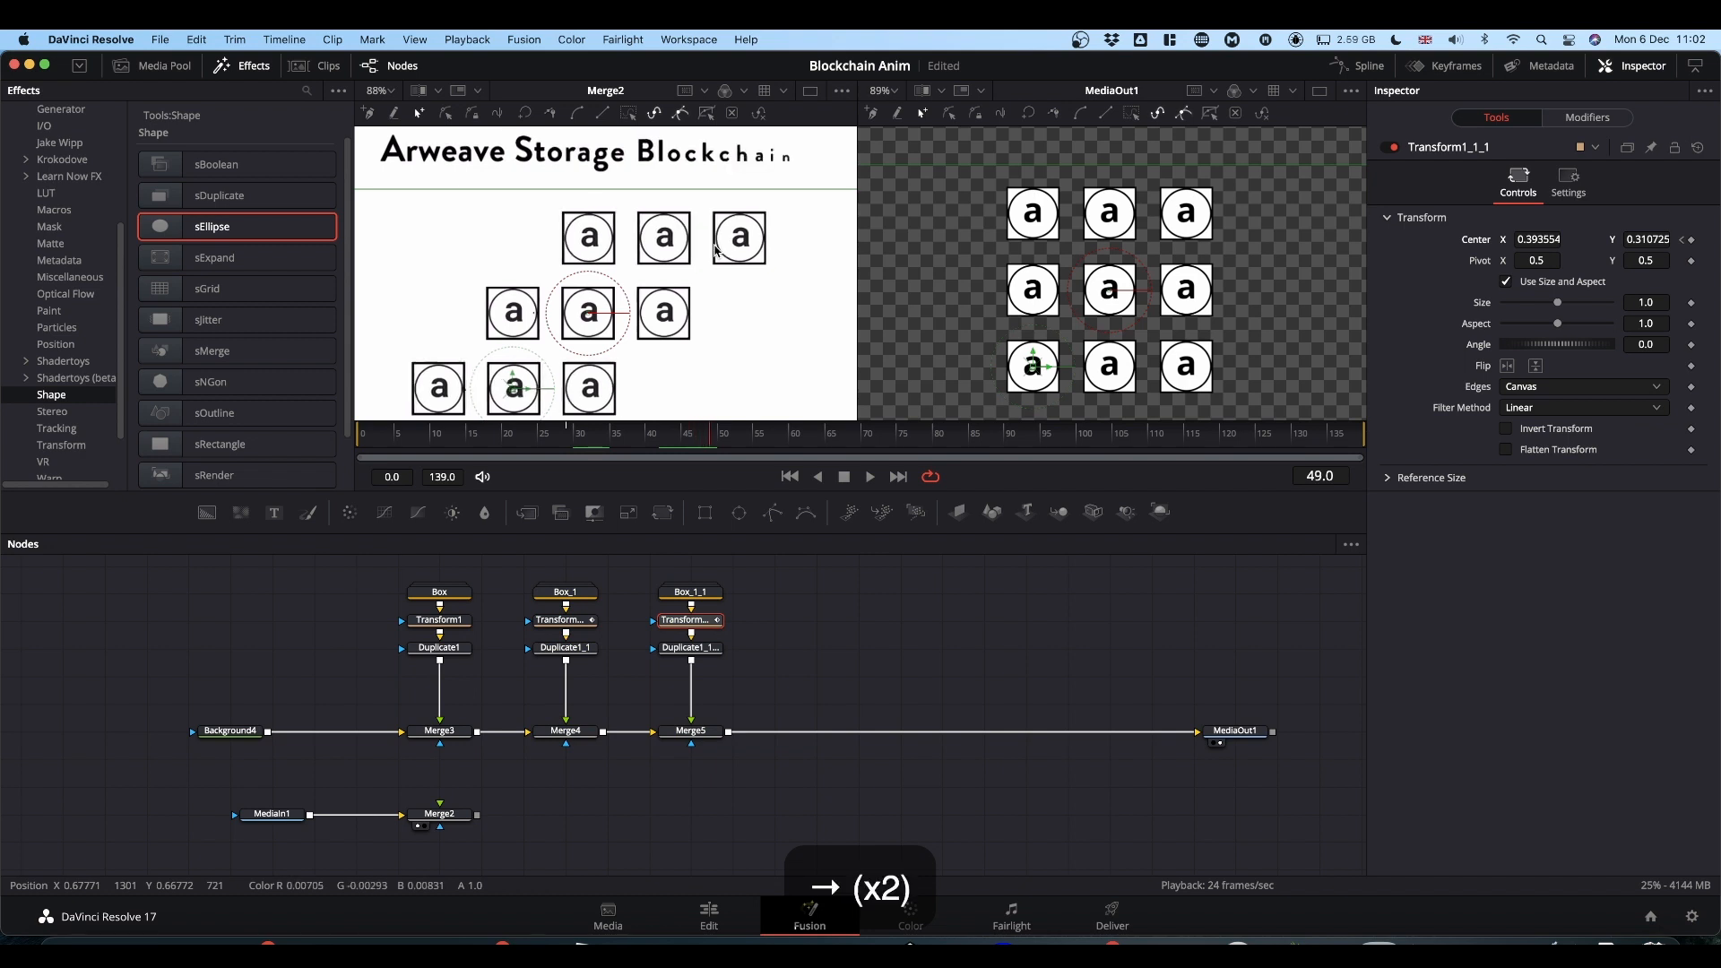
{"action": "key", "text": "Left"}
{"action": "key", "text": "Left"}
{"action": "key", "text": "Right"}
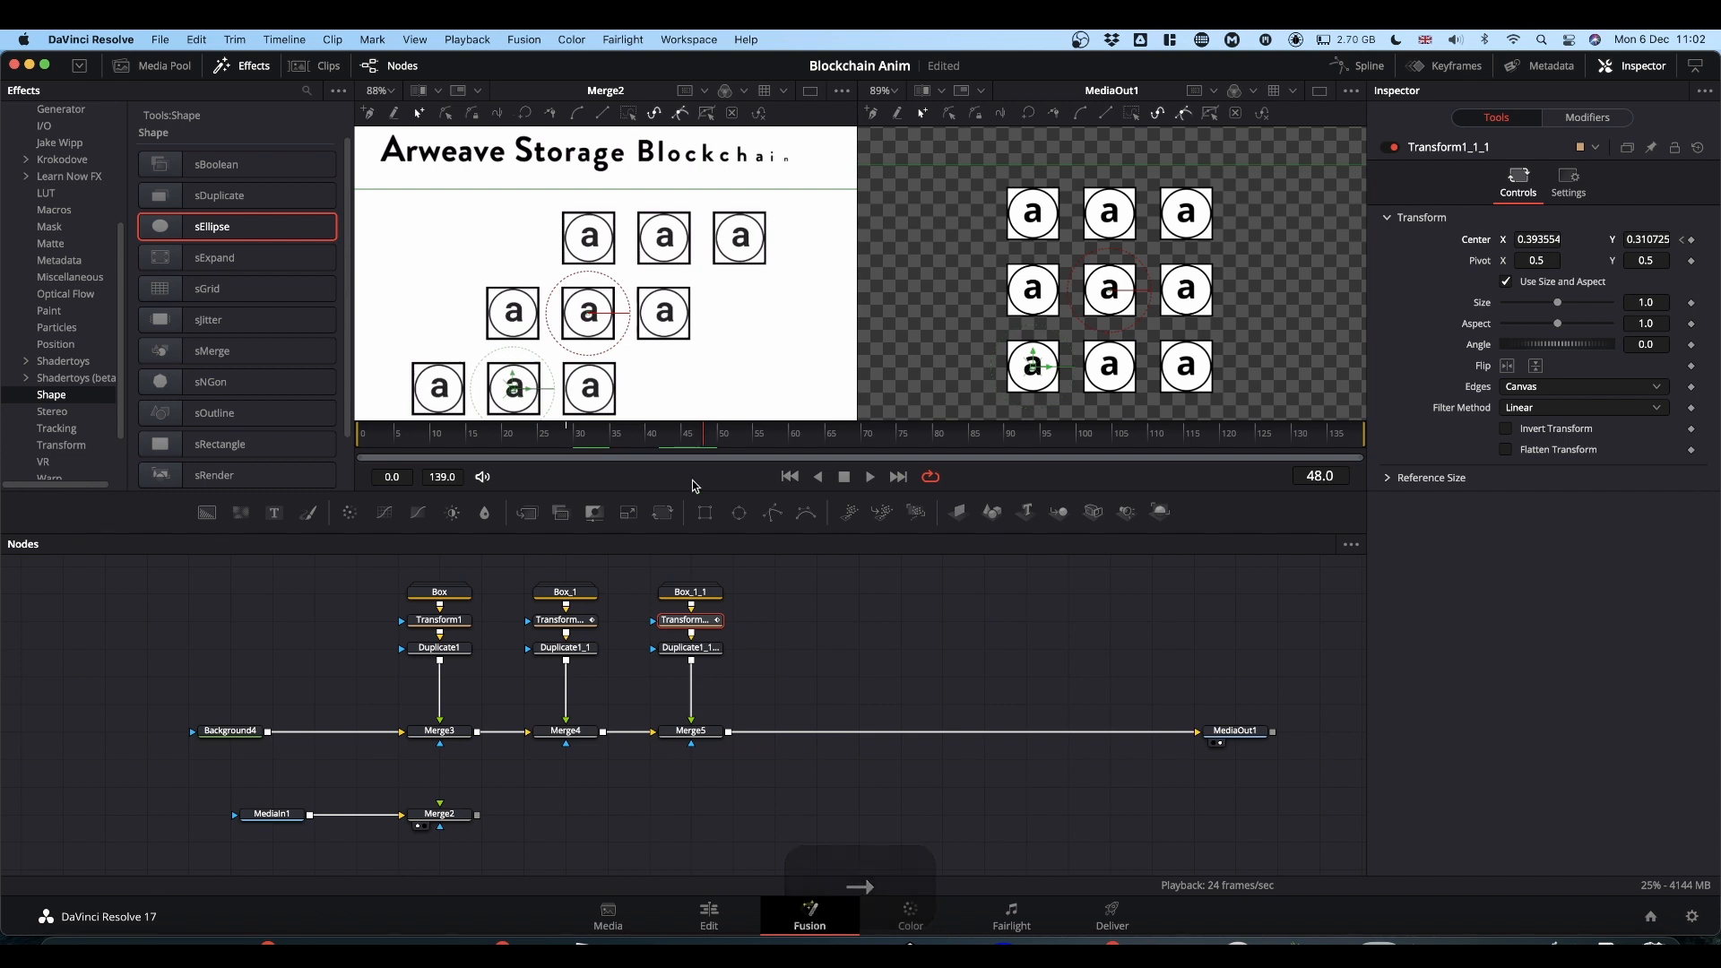
{"action": "left_click", "coordinate": [1691, 240]}
{"action": "left_click", "coordinate": [568, 625]}
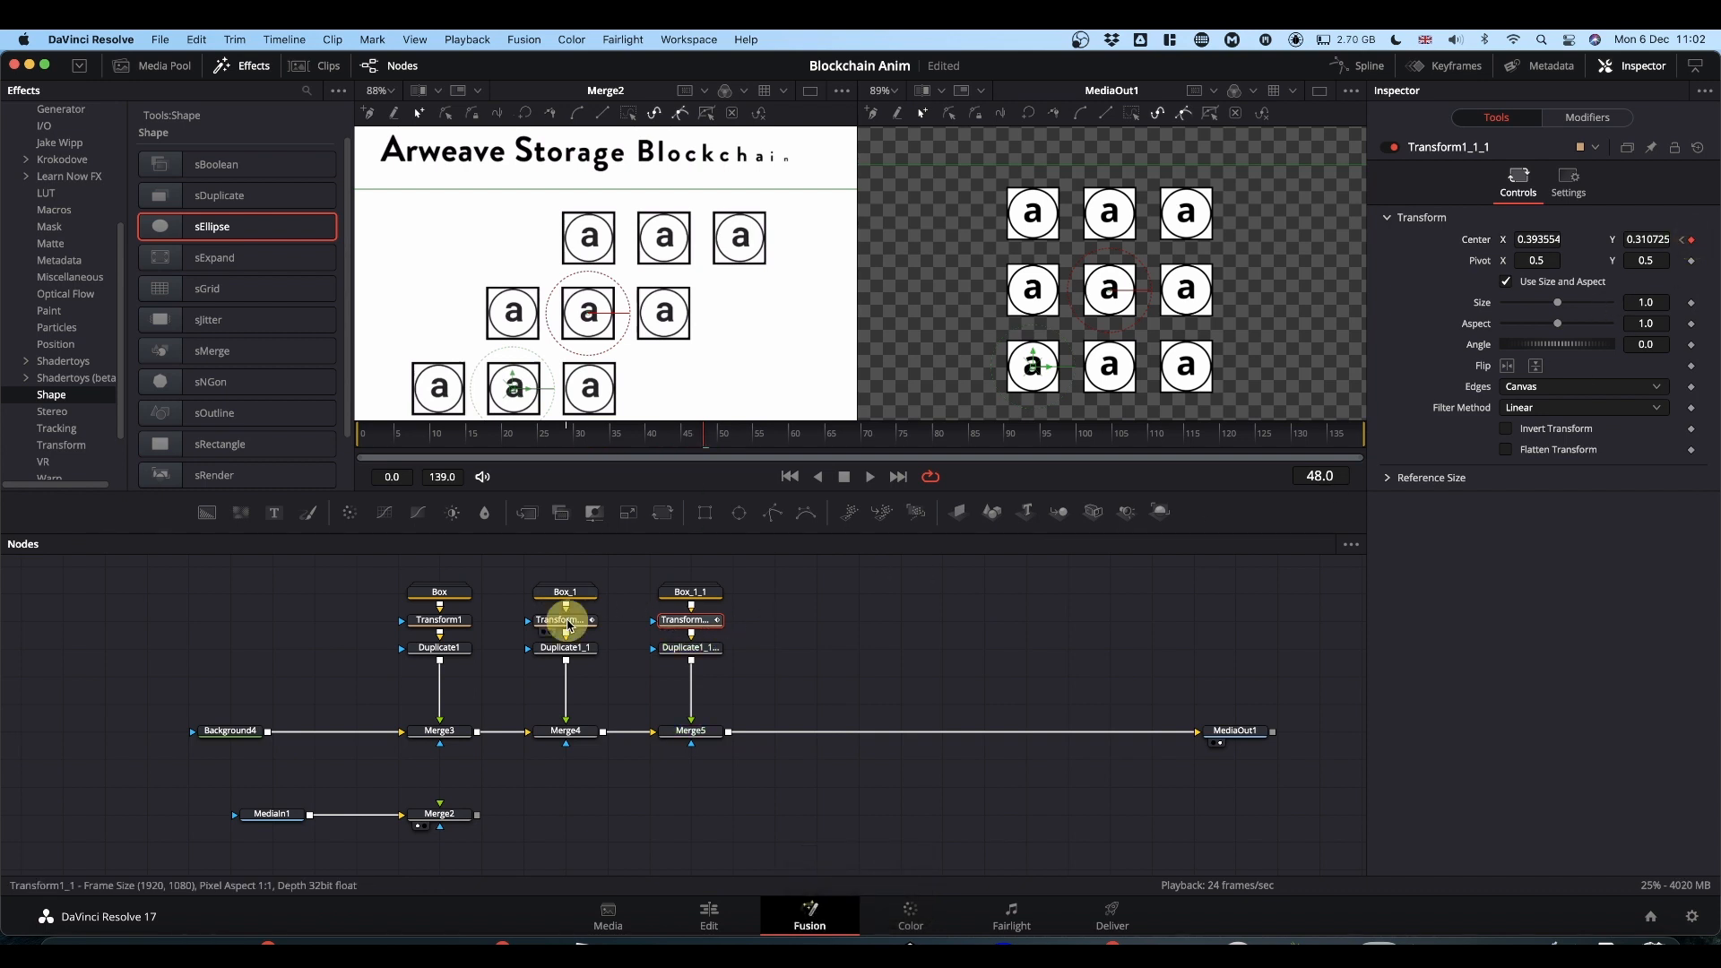
{"action": "left_click", "coordinate": [1691, 240]}
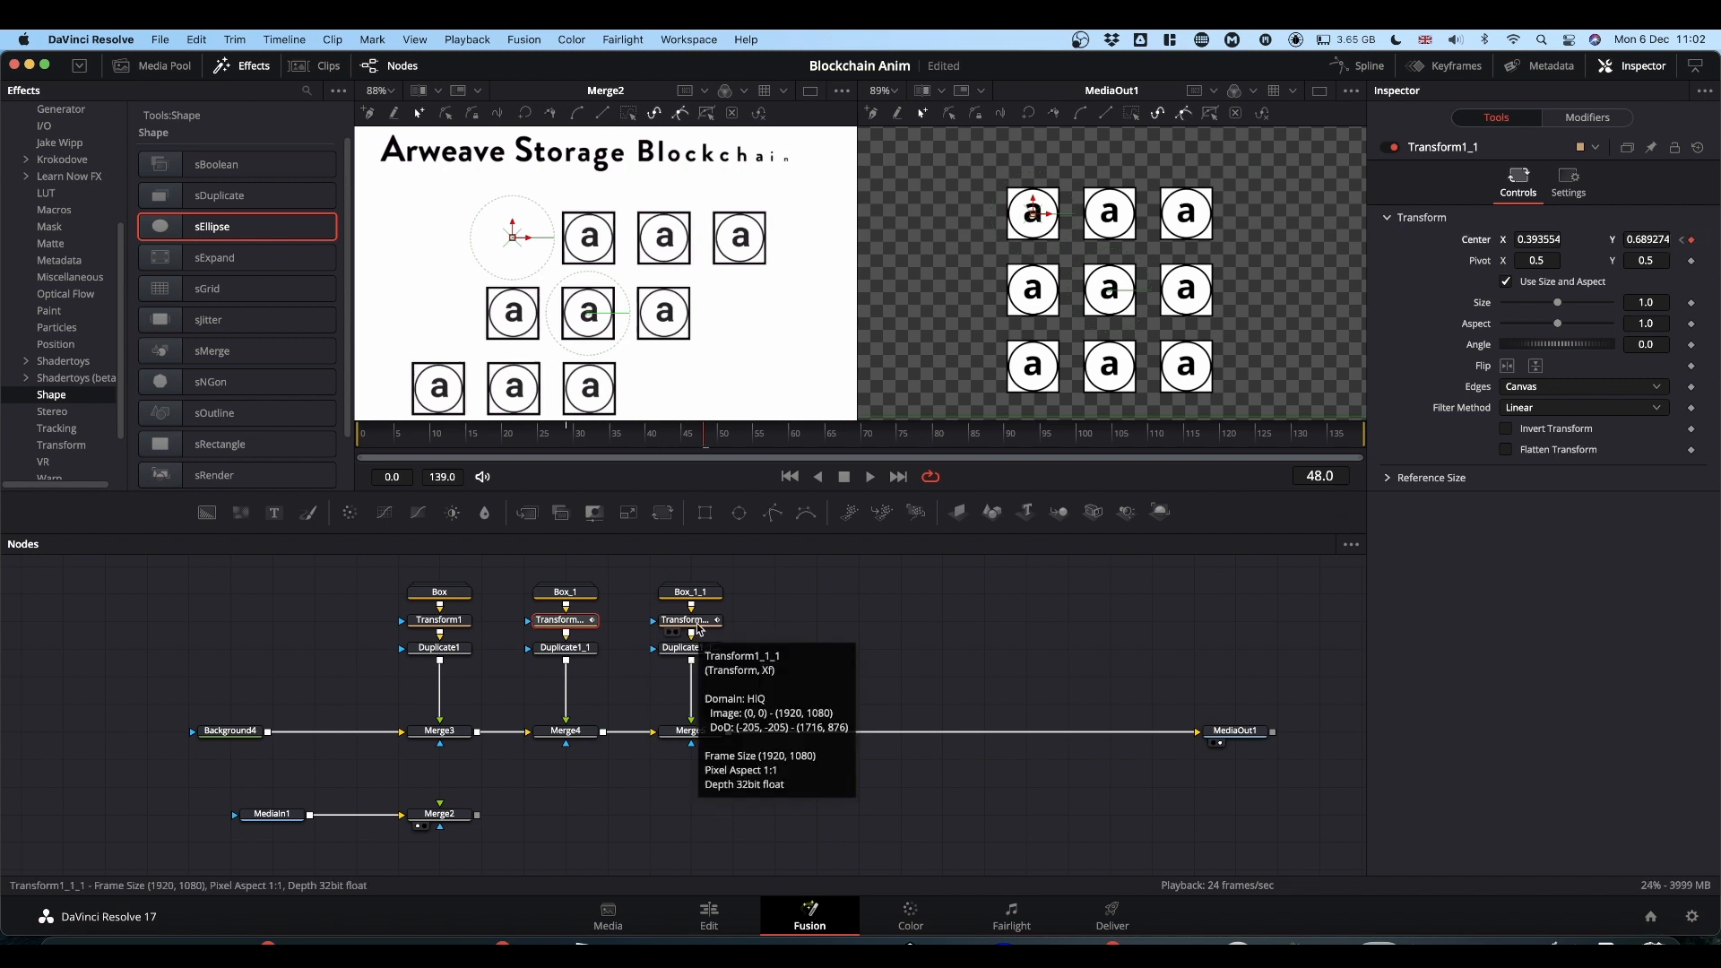
Connect Merge5 to Merge2 to overlay the reference, and slide the upper row onto its reference row at frame 48, Center X about 0.499.
{"action": "key", "text": "super+z"}
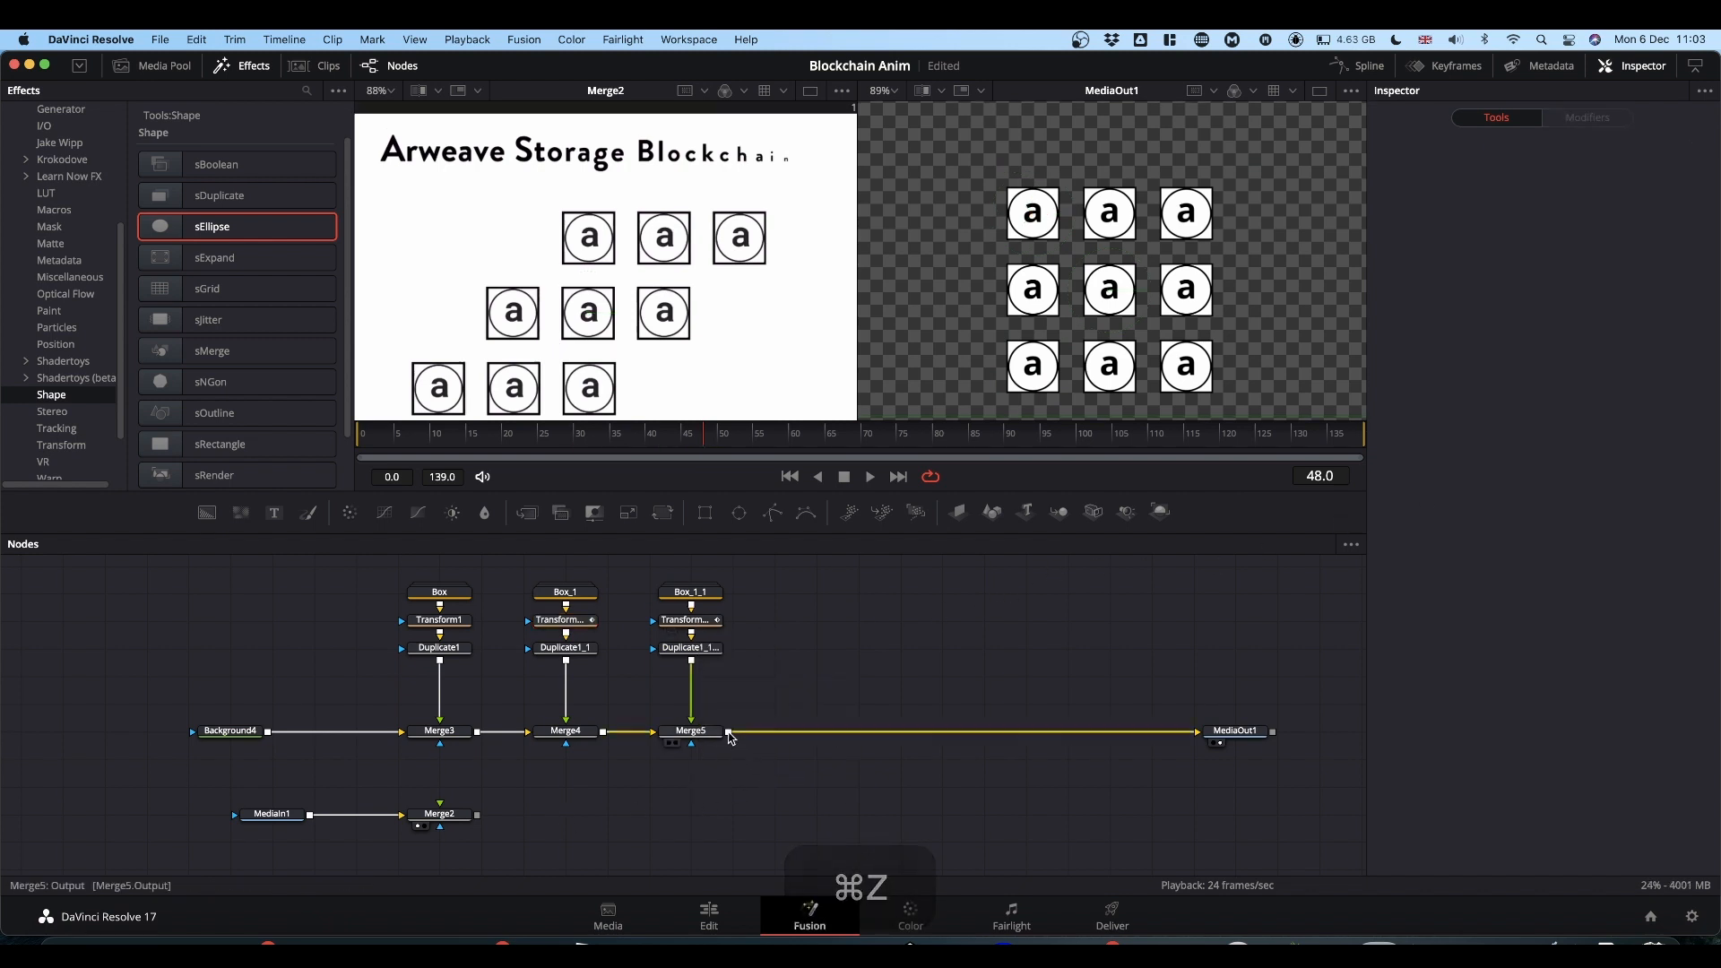
{"action": "left_click_drag", "start_coordinate": [728, 732], "coordinate": [468, 817]}
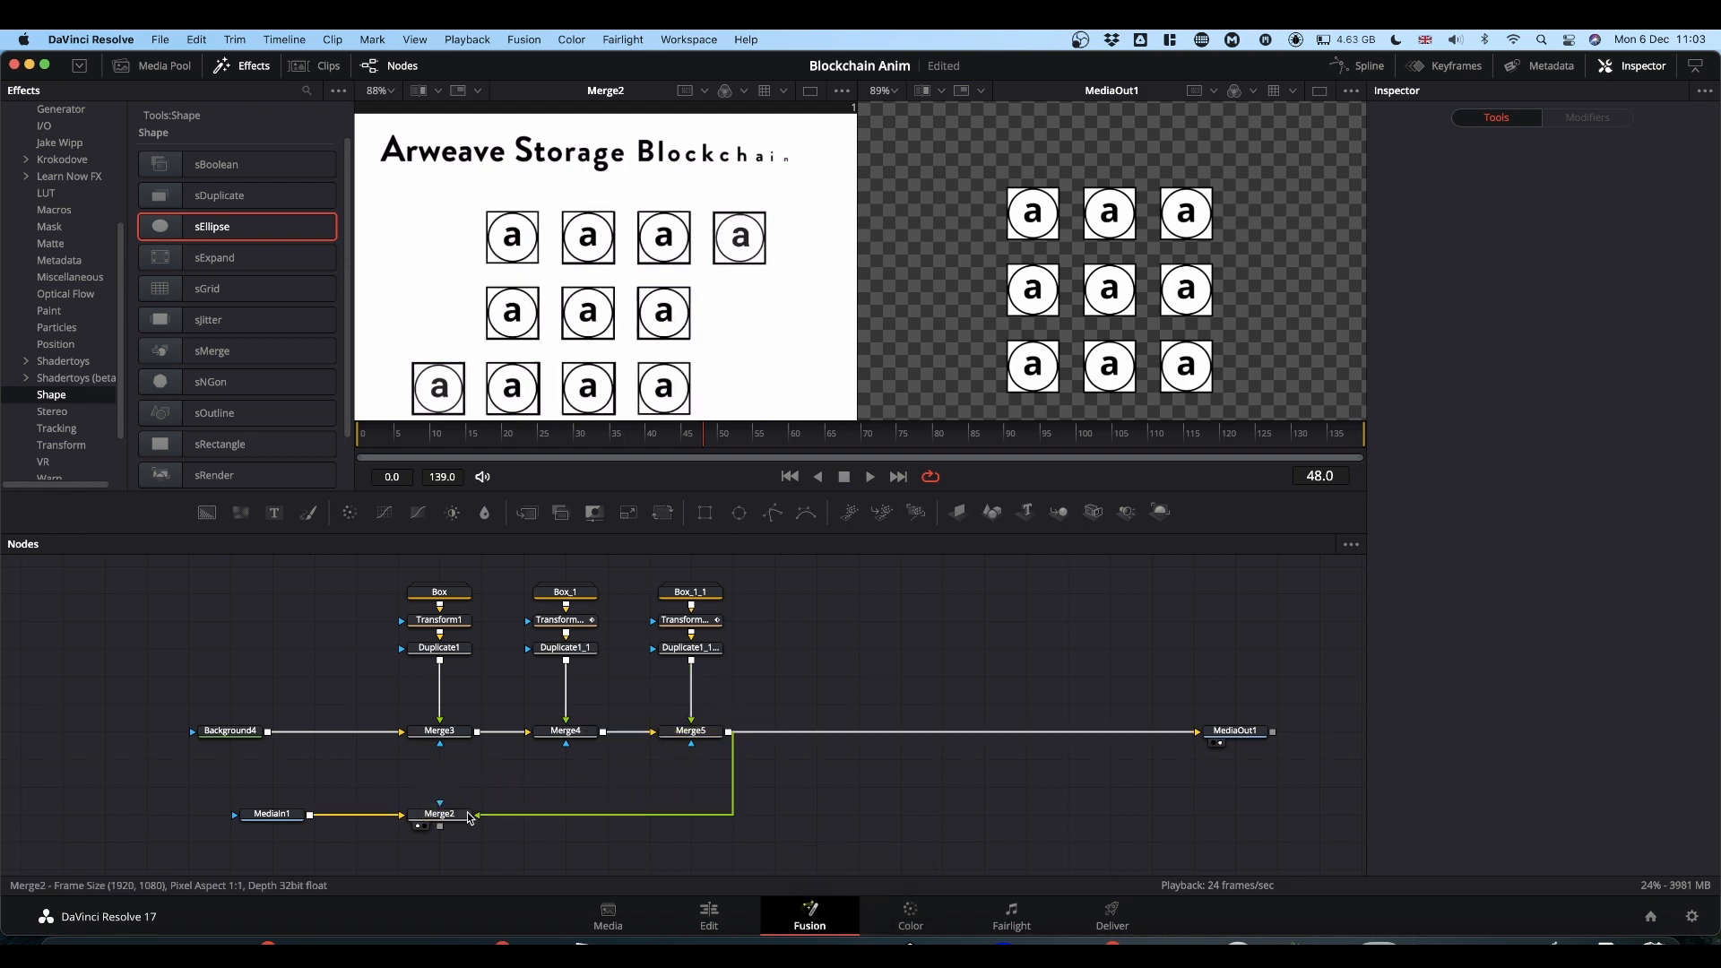
{"action": "left_click", "coordinate": [566, 627]}
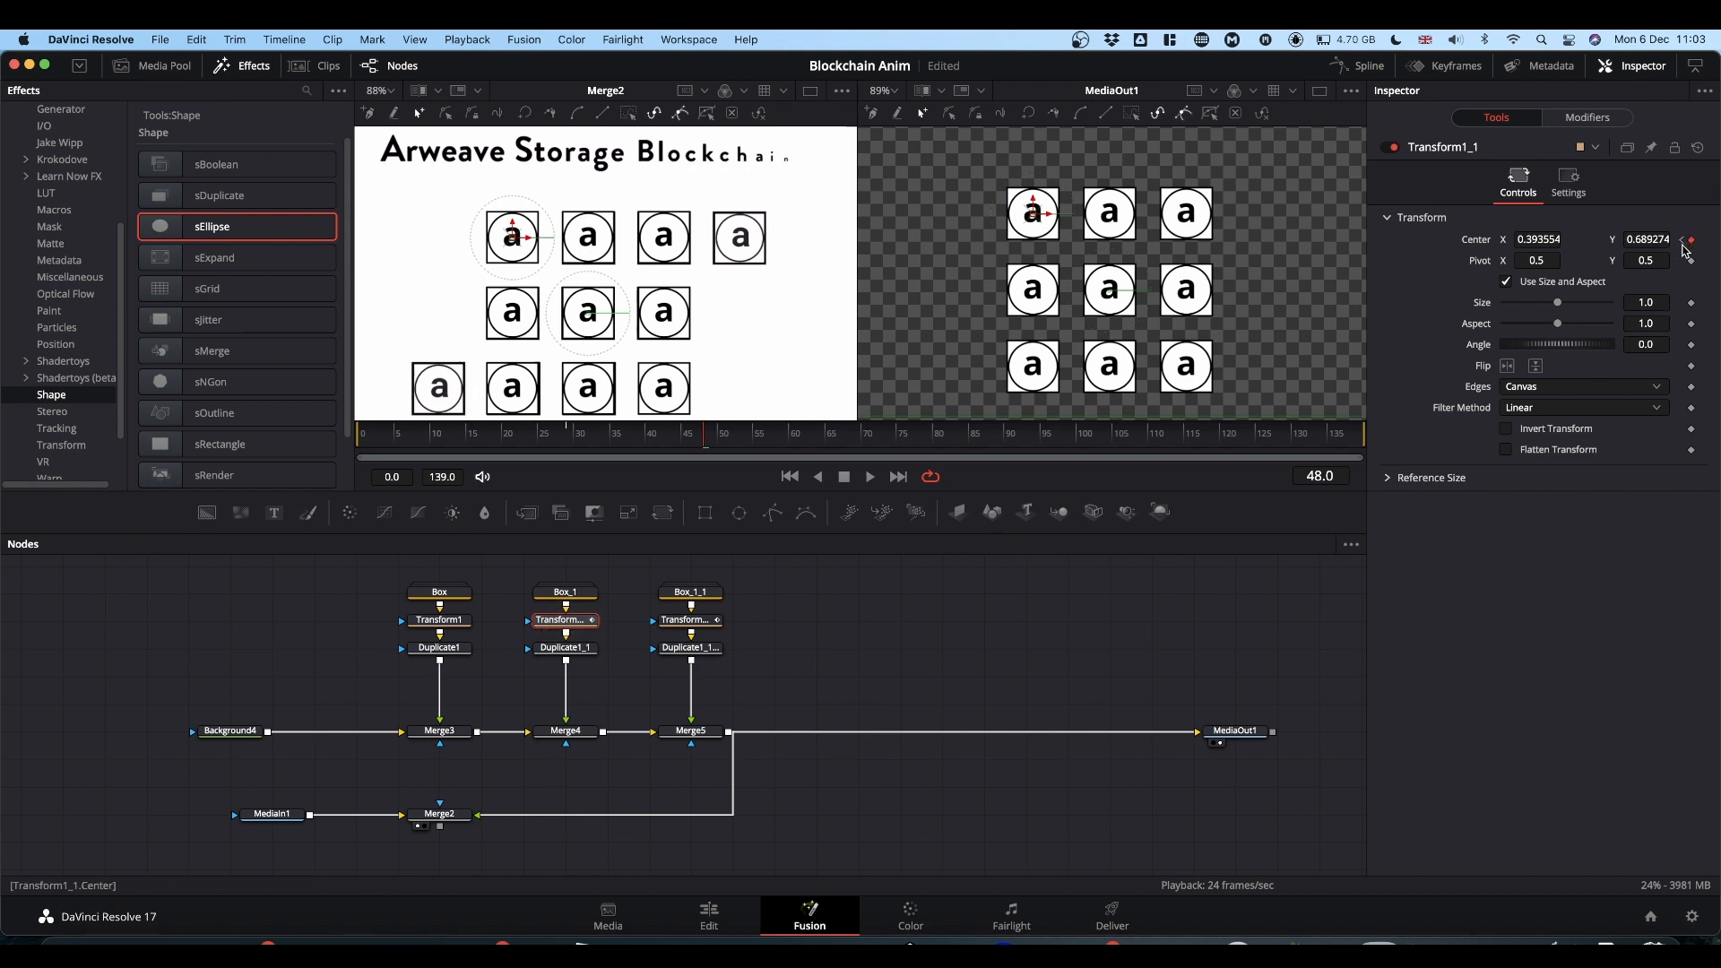
{"action": "left_click", "coordinate": [563, 436]}
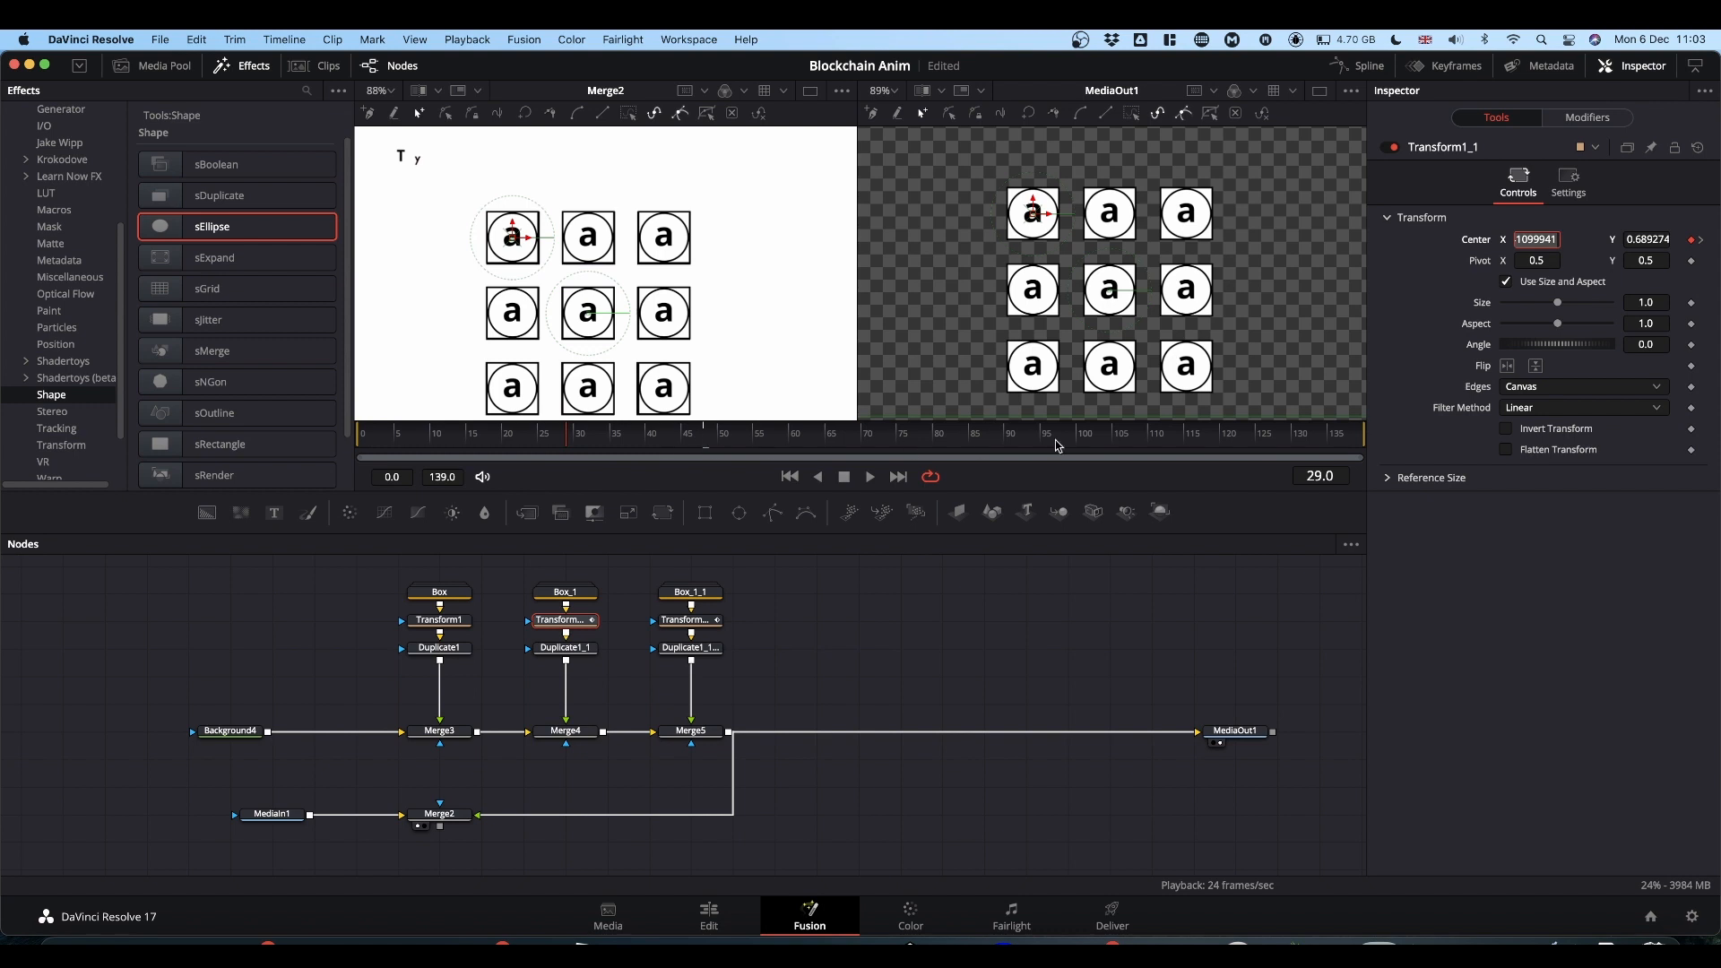
{"action": "left_click", "coordinate": [1702, 243]}
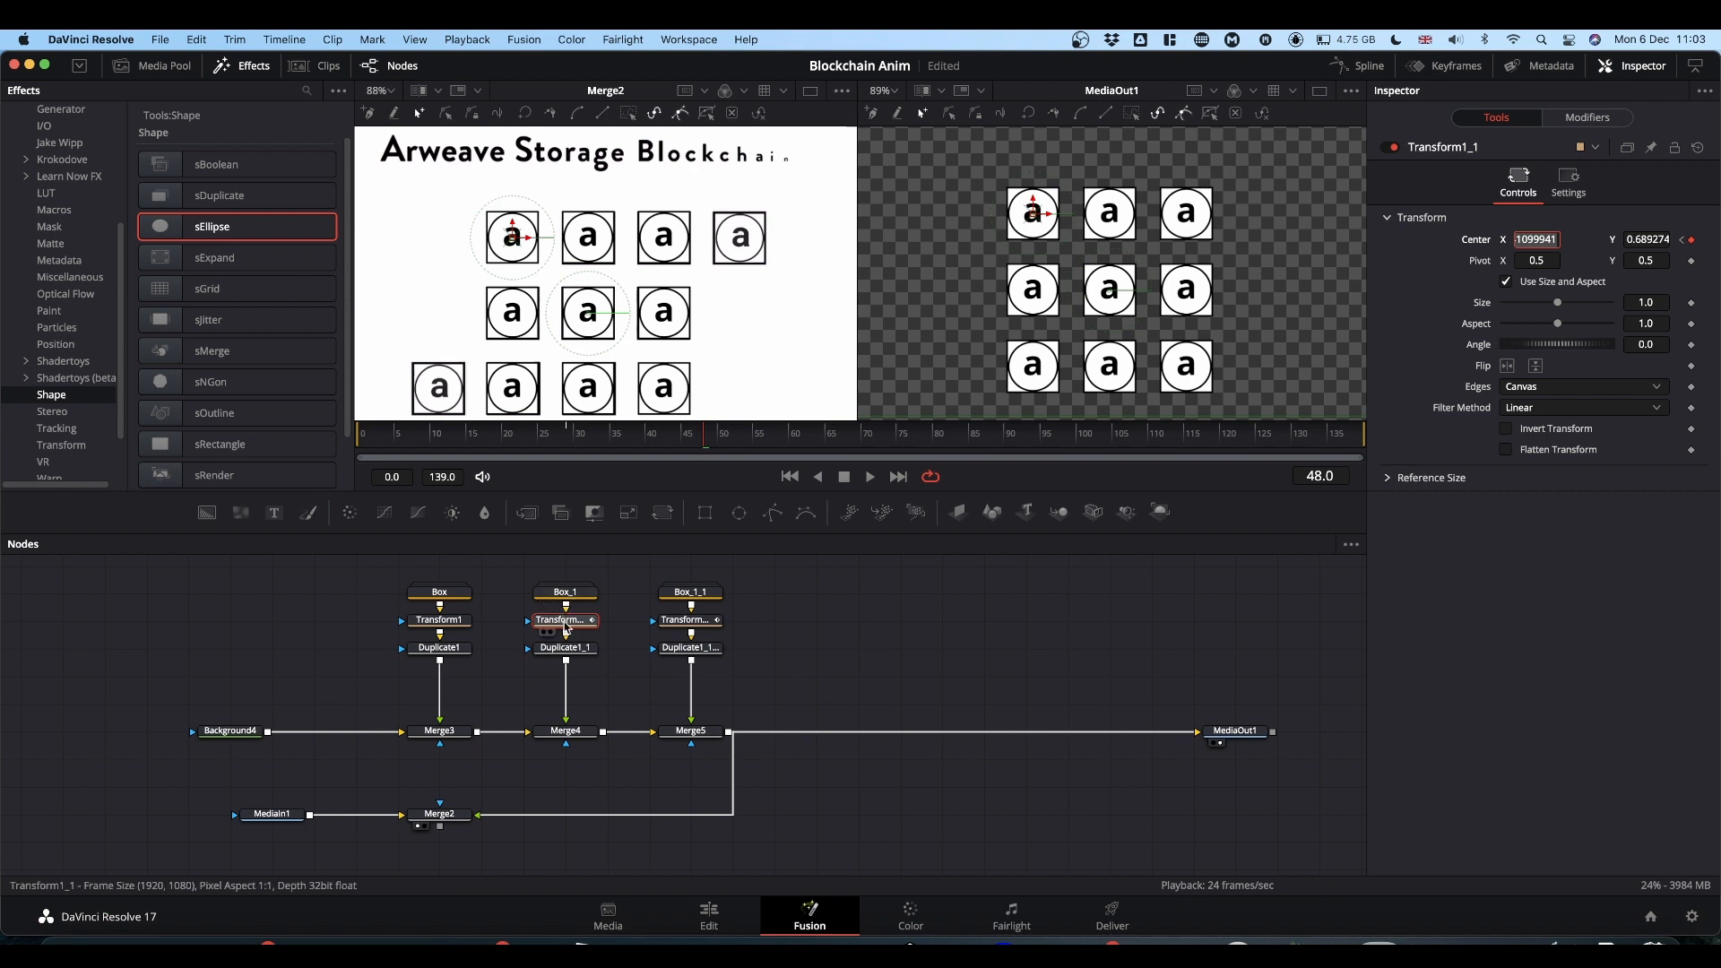
{"action": "left_click", "coordinate": [564, 622]}
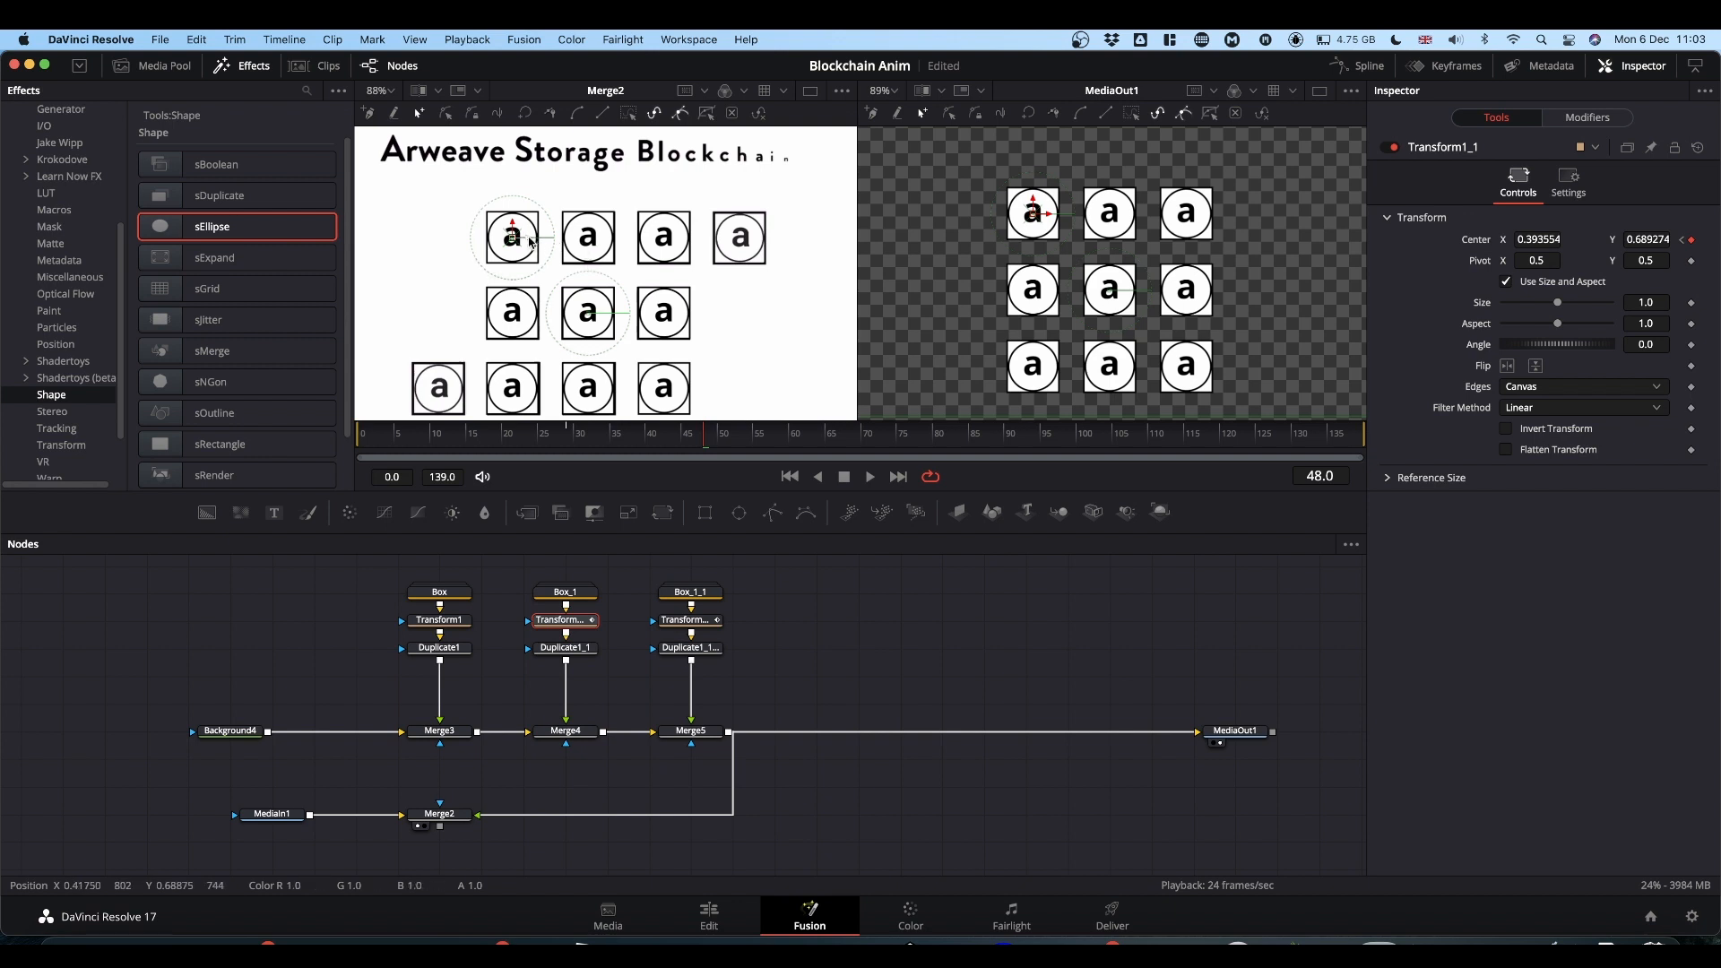
{"action": "left_click_drag", "start_coordinate": [530, 242], "coordinate": [606, 243]}
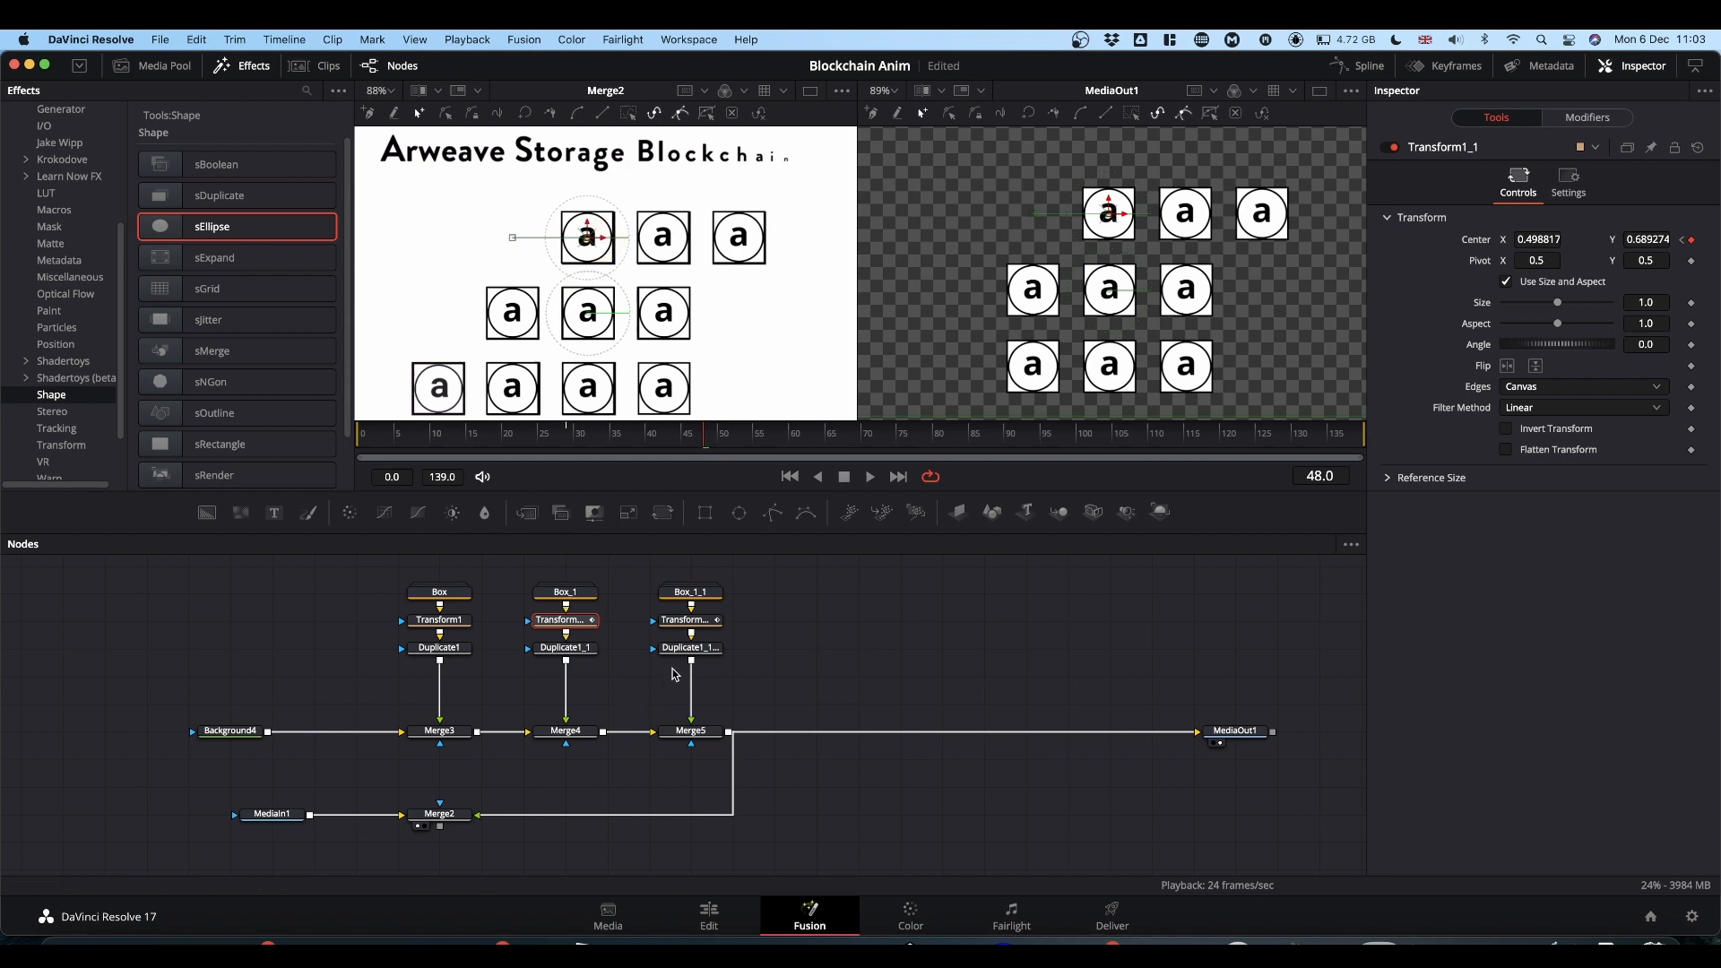
Slide the lowest row onto its reference row at frame 48, Center X about 0.288, and disconnect the grid from Merge2.
{"action": "left_click", "coordinate": [687, 620]}
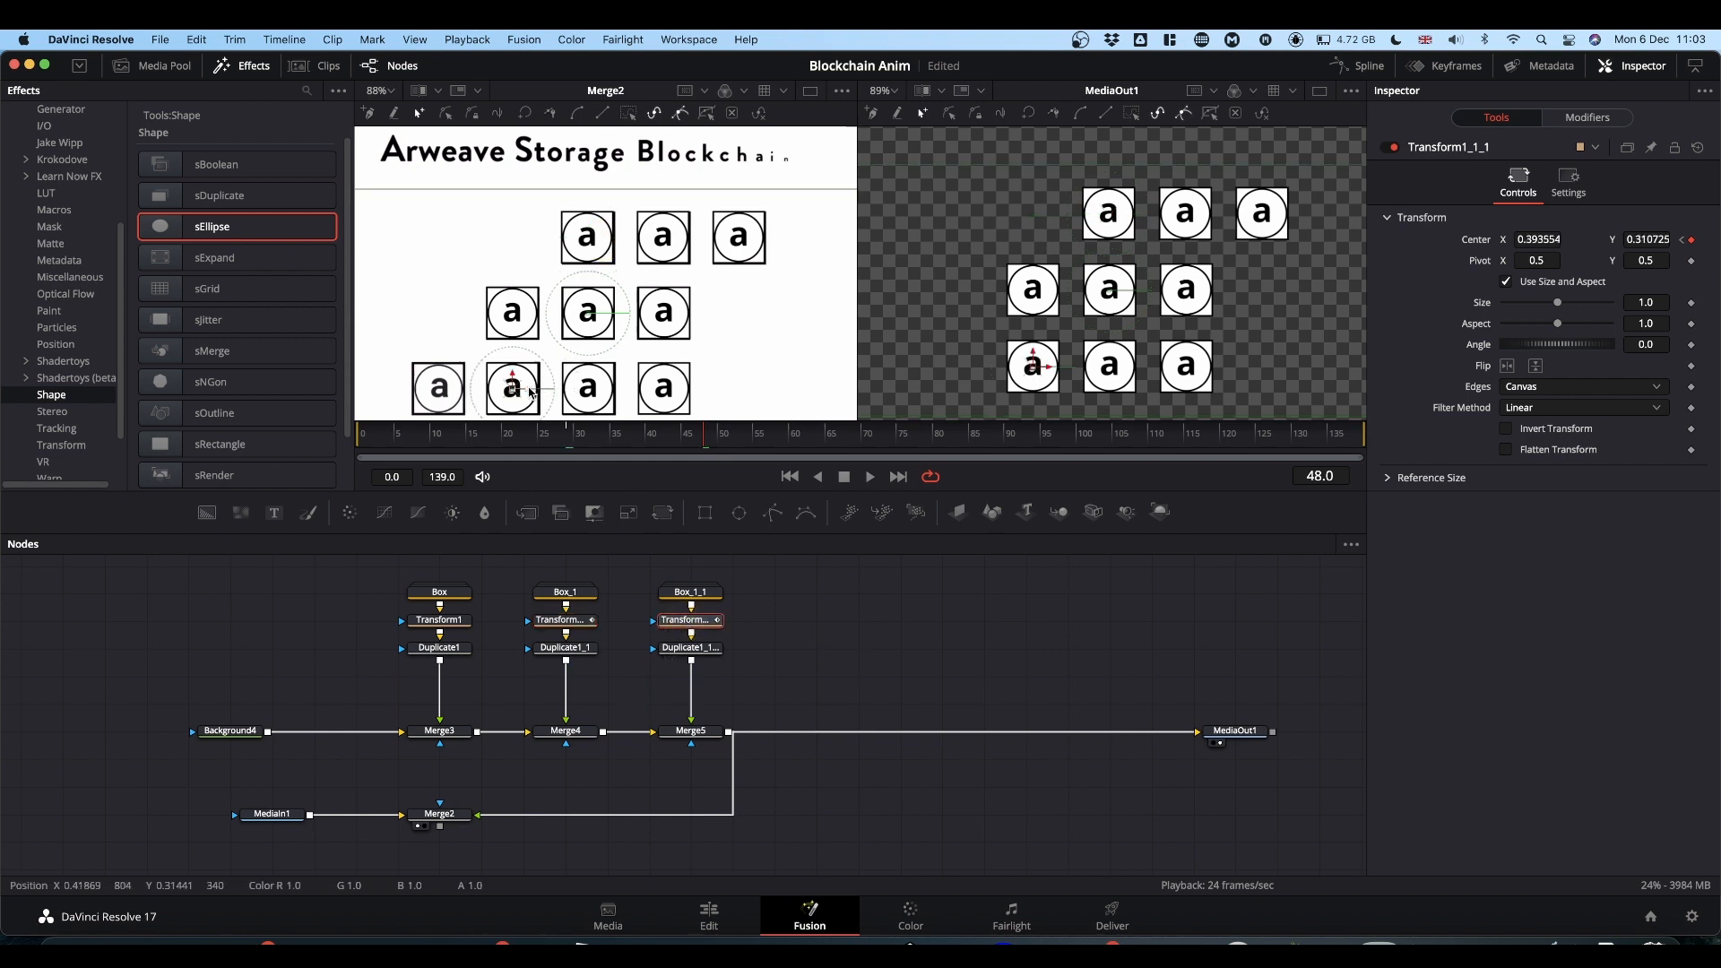
{"action": "left_click_drag", "start_coordinate": [530, 393], "coordinate": [456, 393]}
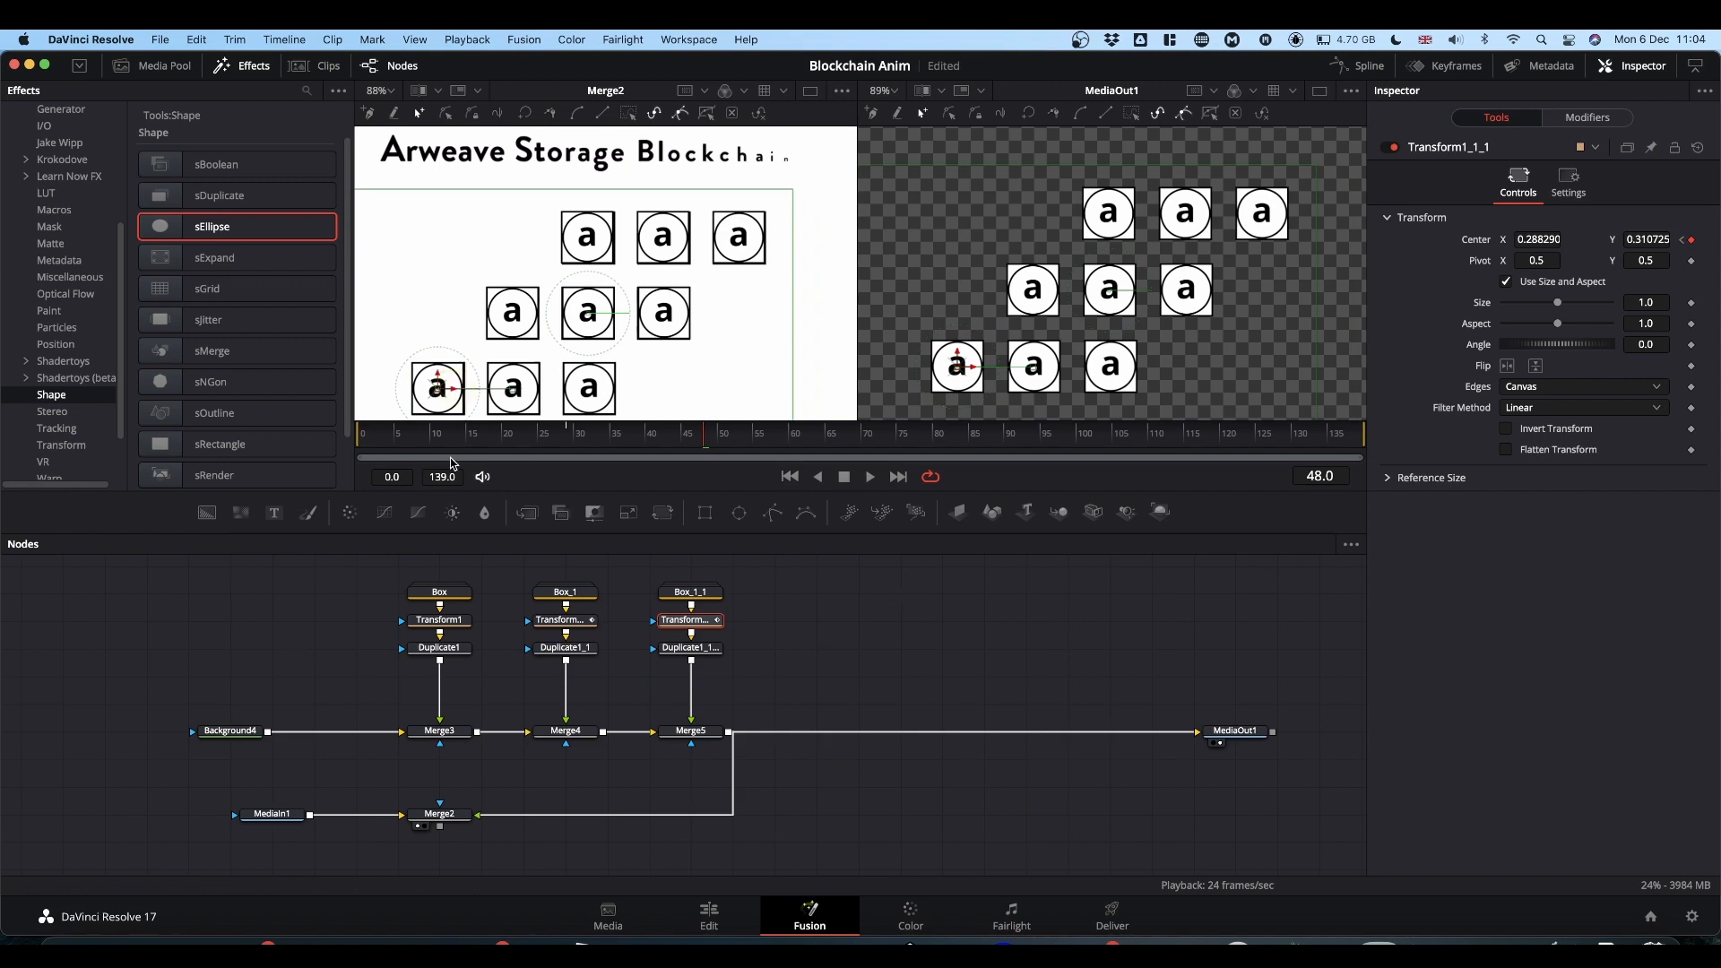
{"action": "left_click", "coordinate": [502, 814]}
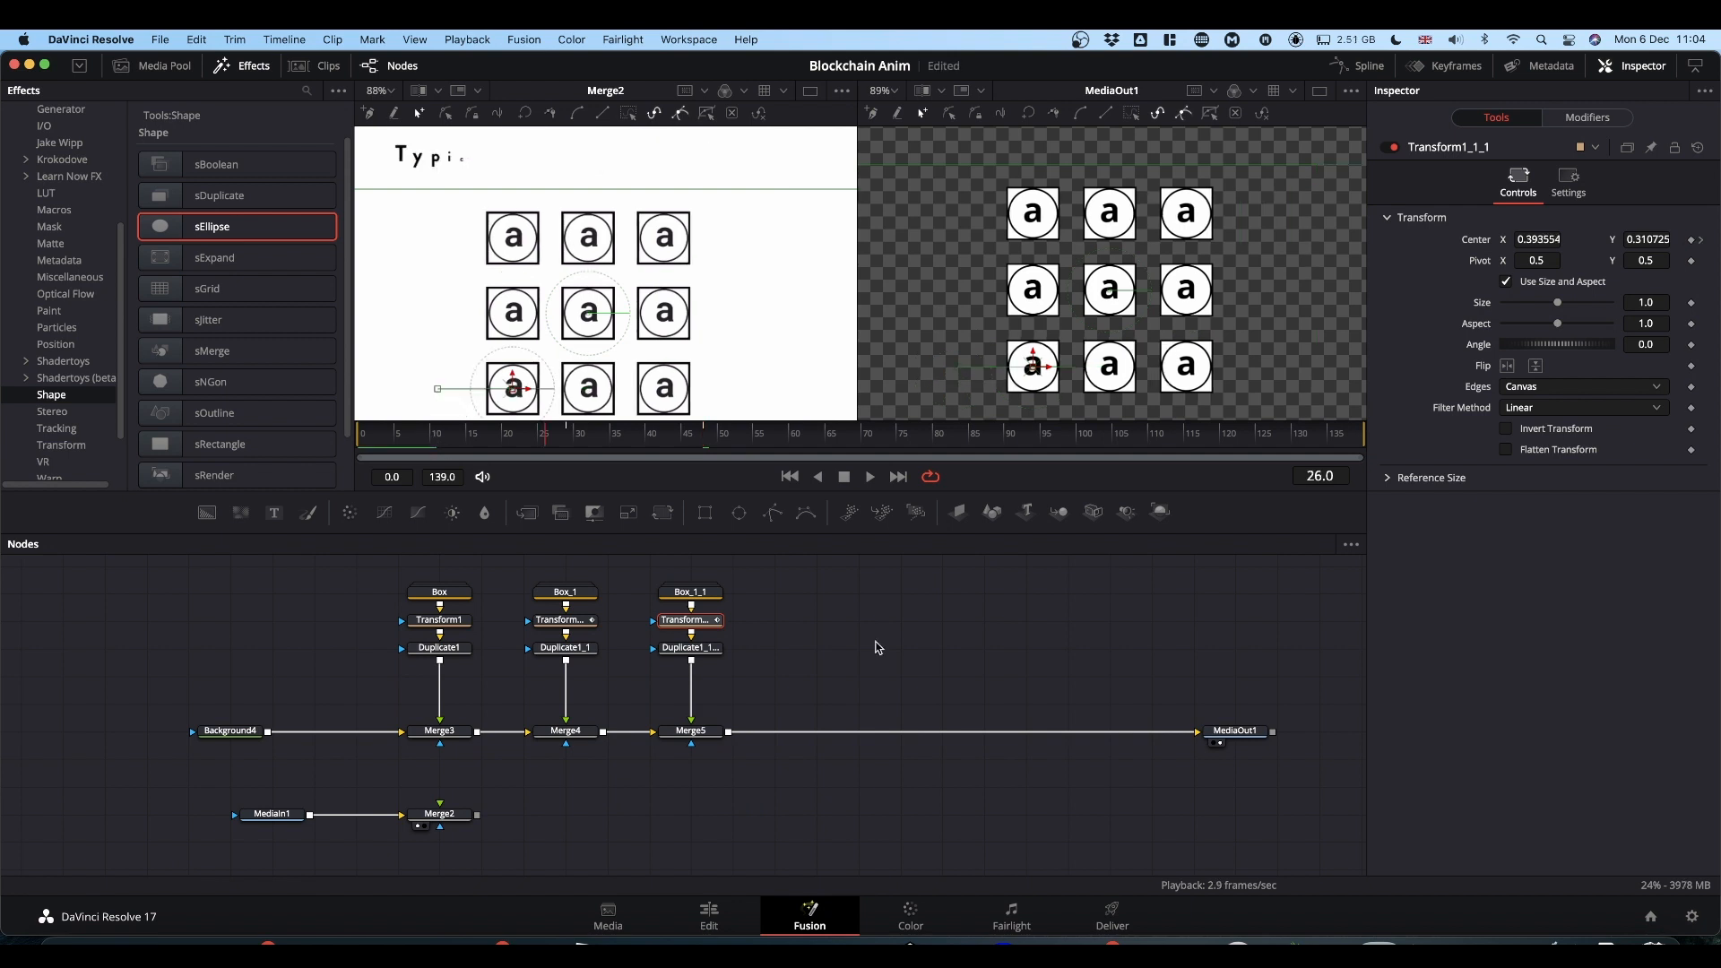
Play the row movement beside the reference, and return to frame 0 to examine the lines connecting the reference blocks.
{"action": "key", "text": "space"}
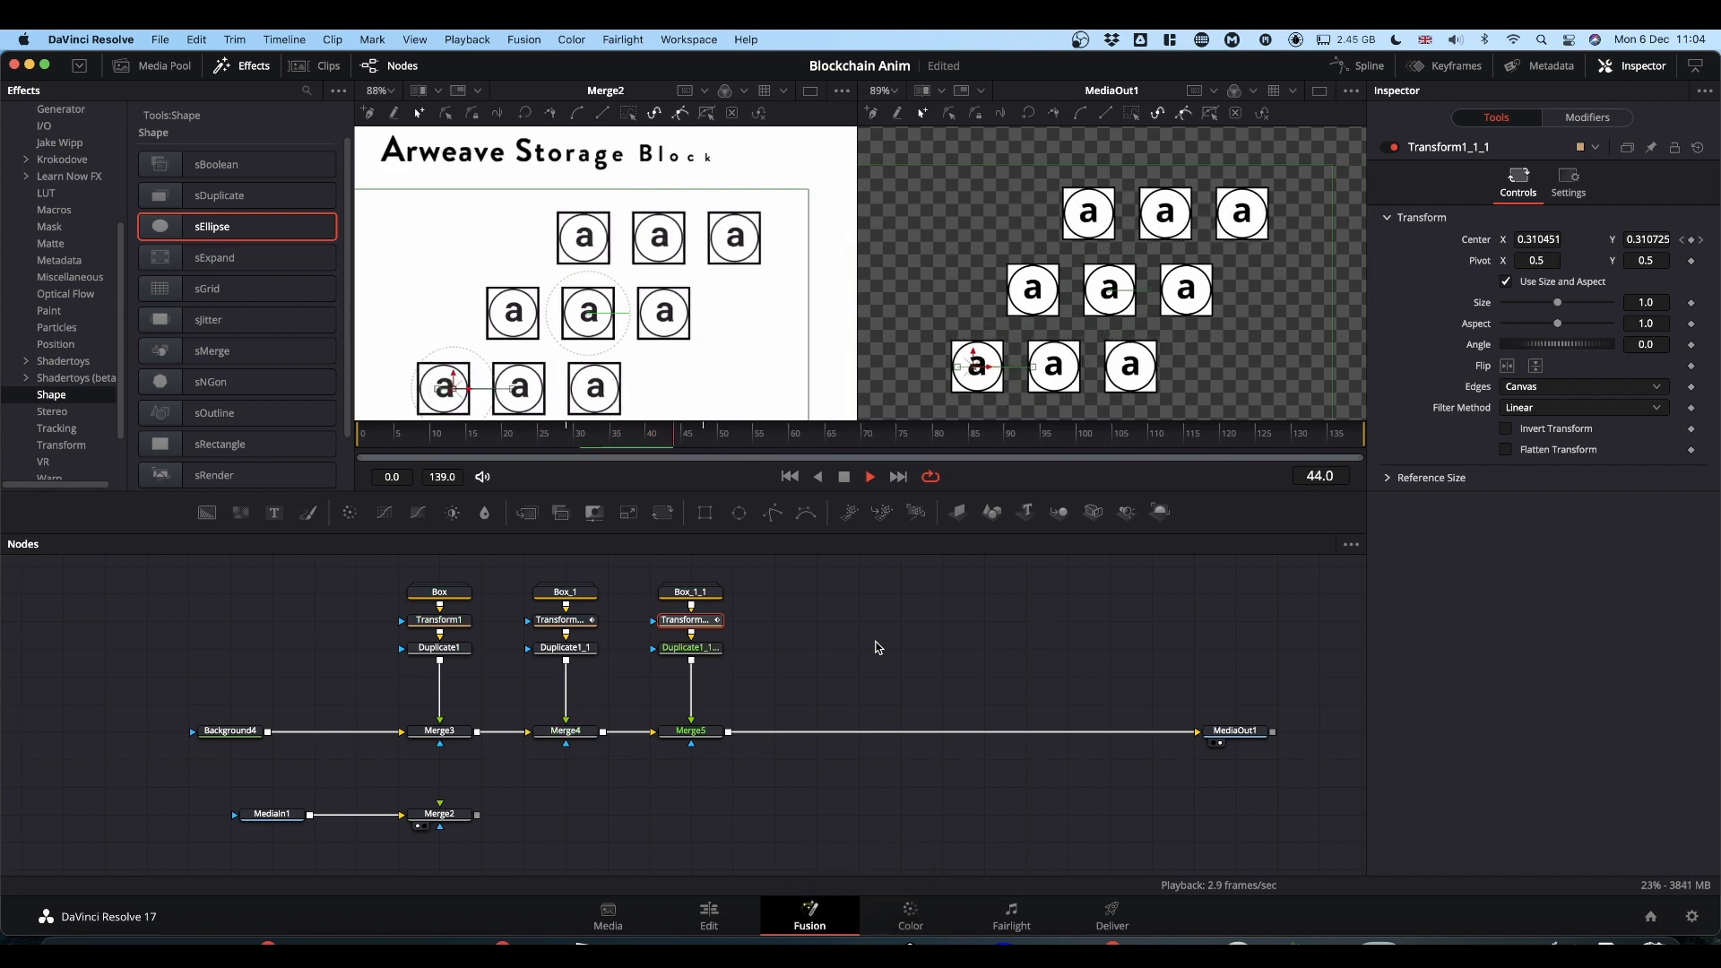
{"action": "key", "text": "space"}
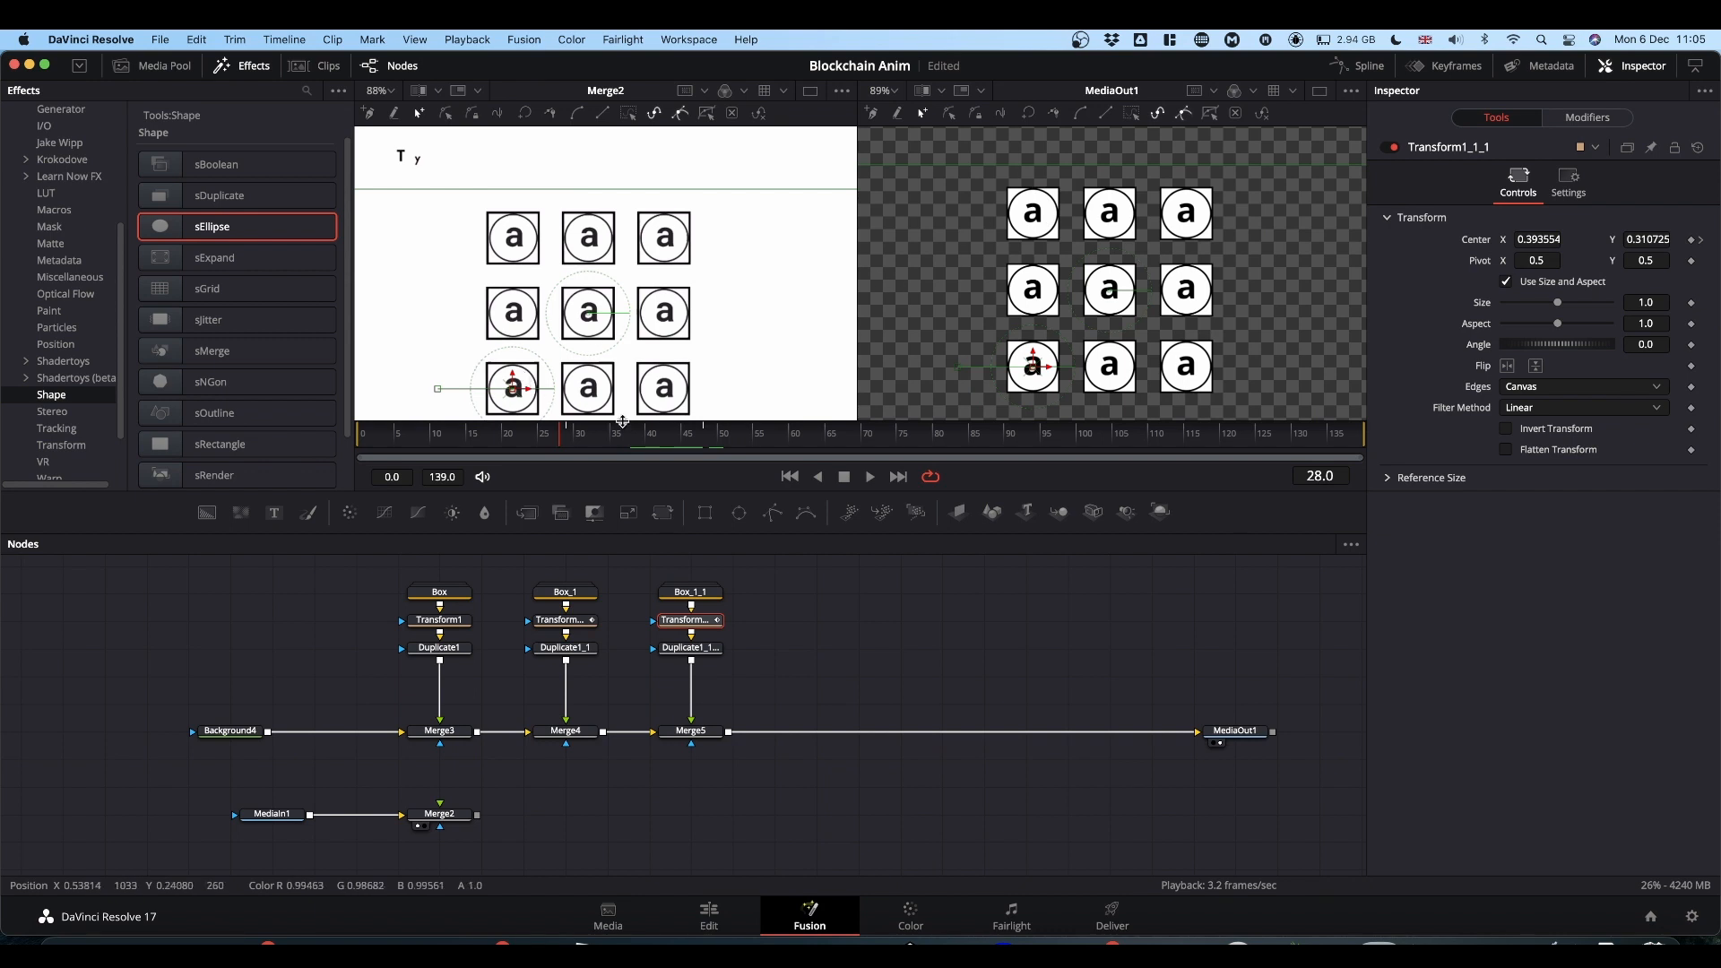
{"action": "left_click_drag", "start_coordinate": [549, 434], "coordinate": [319, 434]}
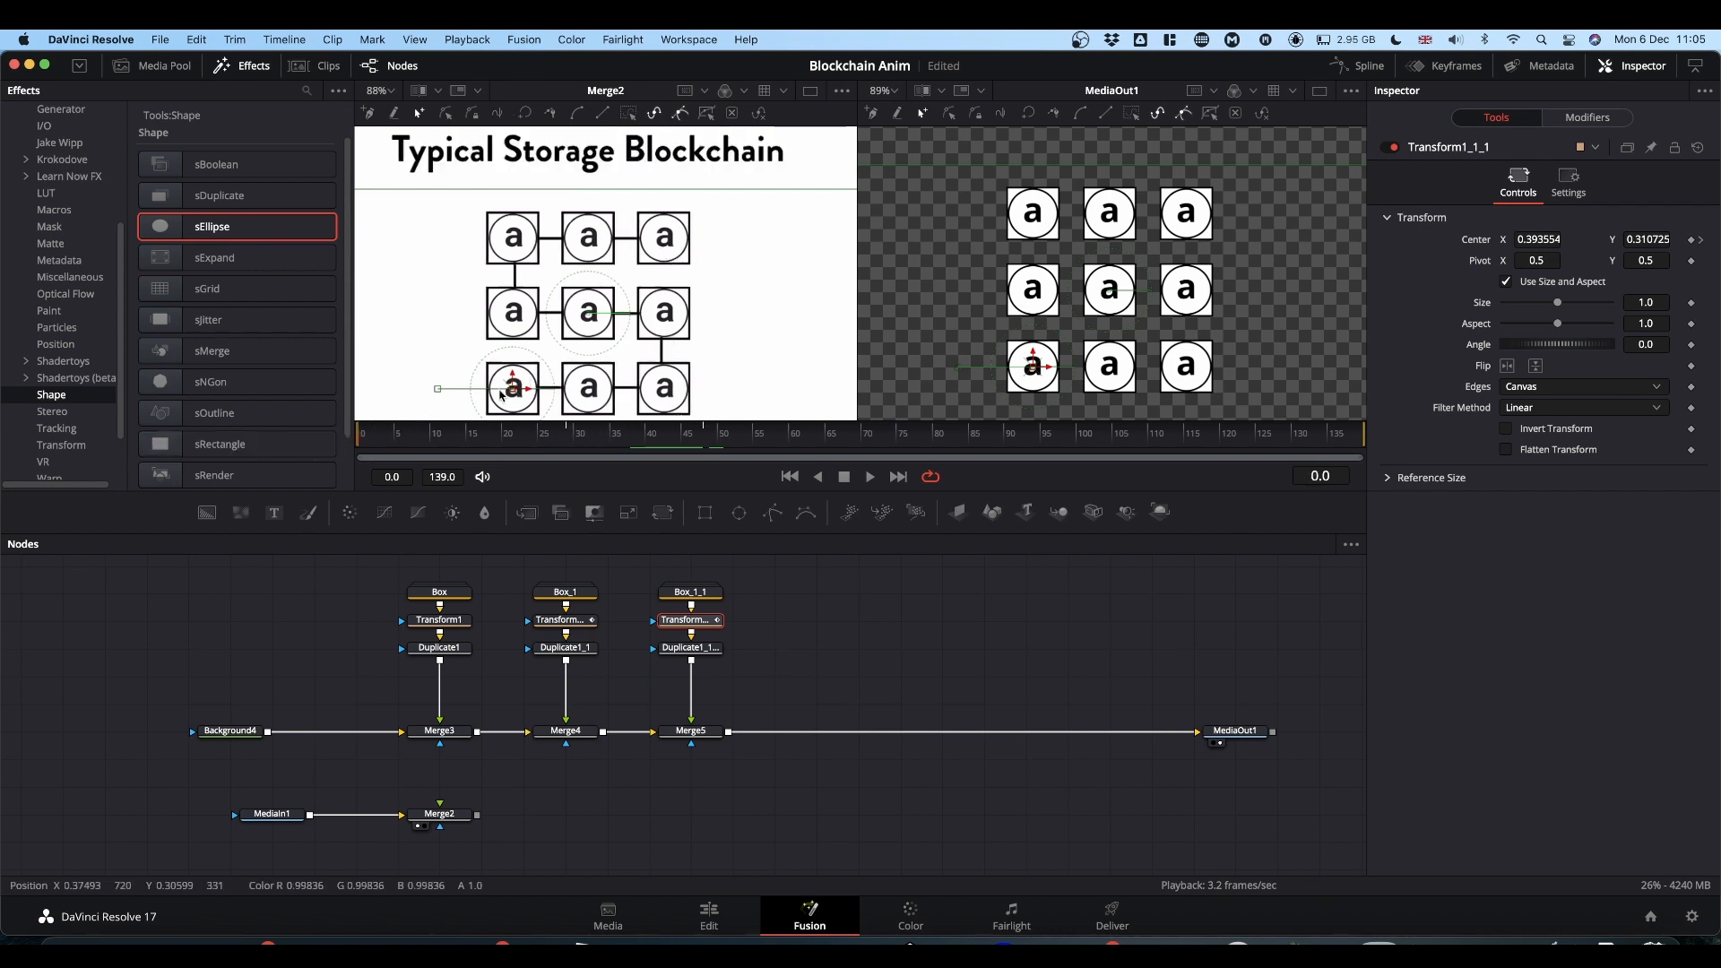
{"action": "mouse_move", "coordinate": [362, 444]}
{"action": "left_mouse_down"}
{"action": "mouse_move", "coordinate": [730, 453]}
{"action": "mouse_move", "coordinate": [887, 436]}
{"action": "mouse_move", "coordinate": [348, 449]}
{"action": "left_mouse_up"}
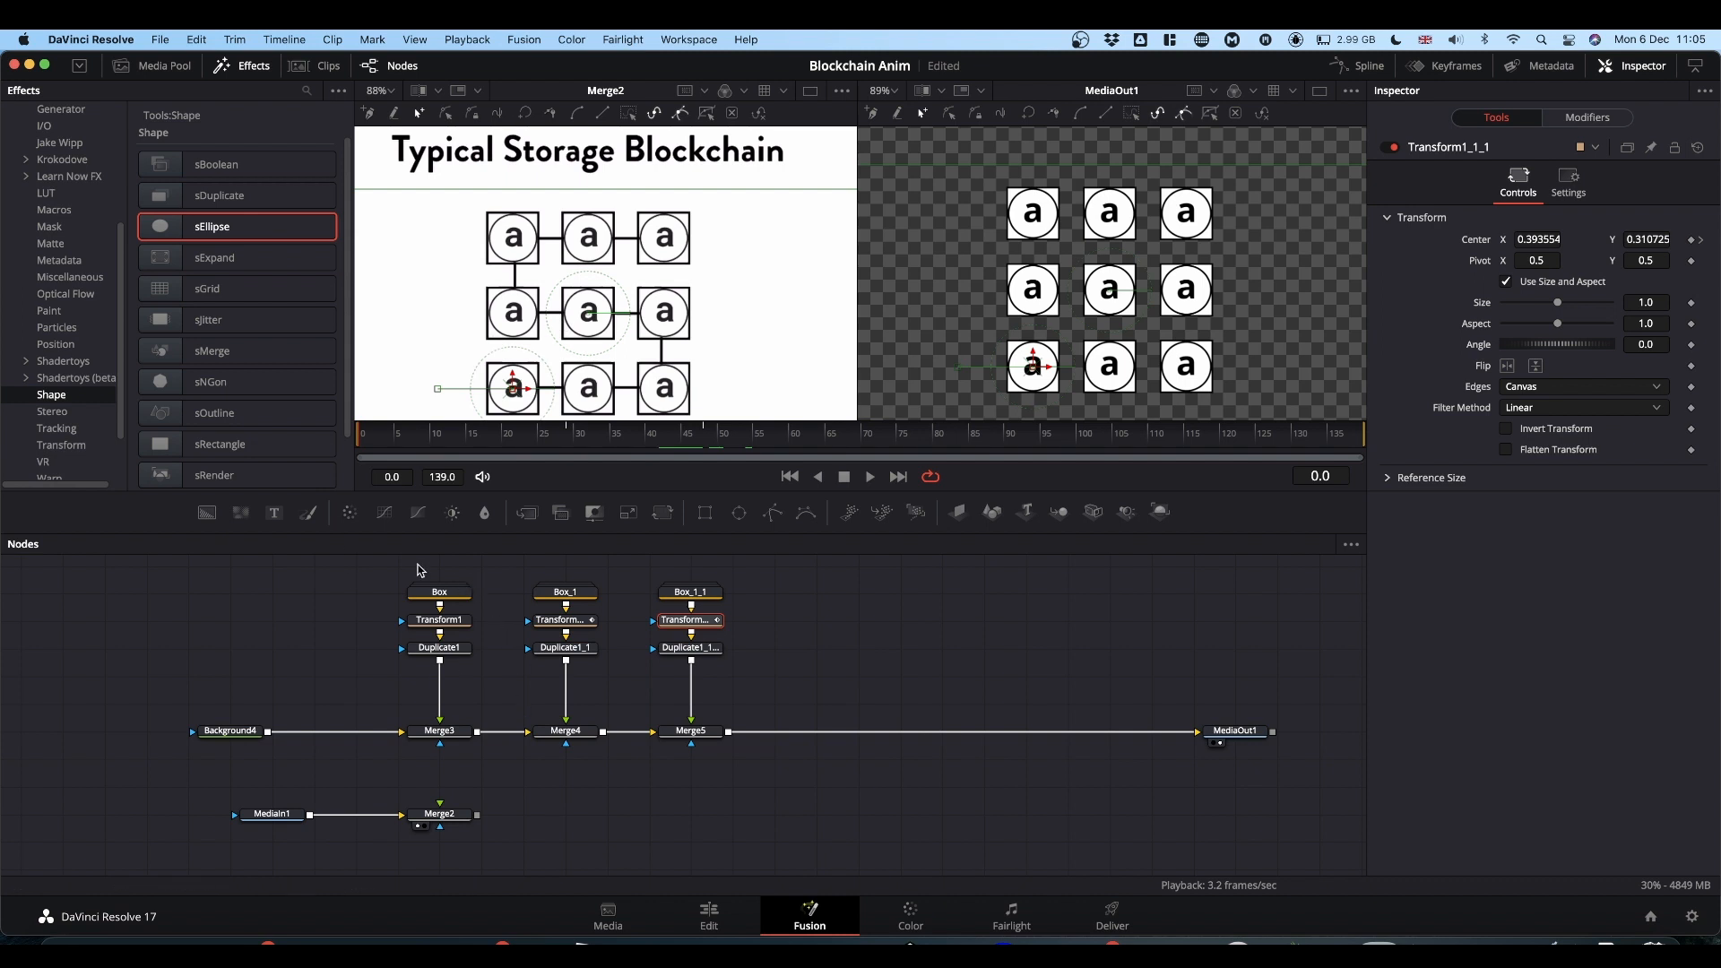
Move the three row branches away from Background4 to make room, and add another Background node with Alpha 0.
{"action": "left_click_drag", "start_coordinate": [418, 570], "coordinate": [909, 735]}
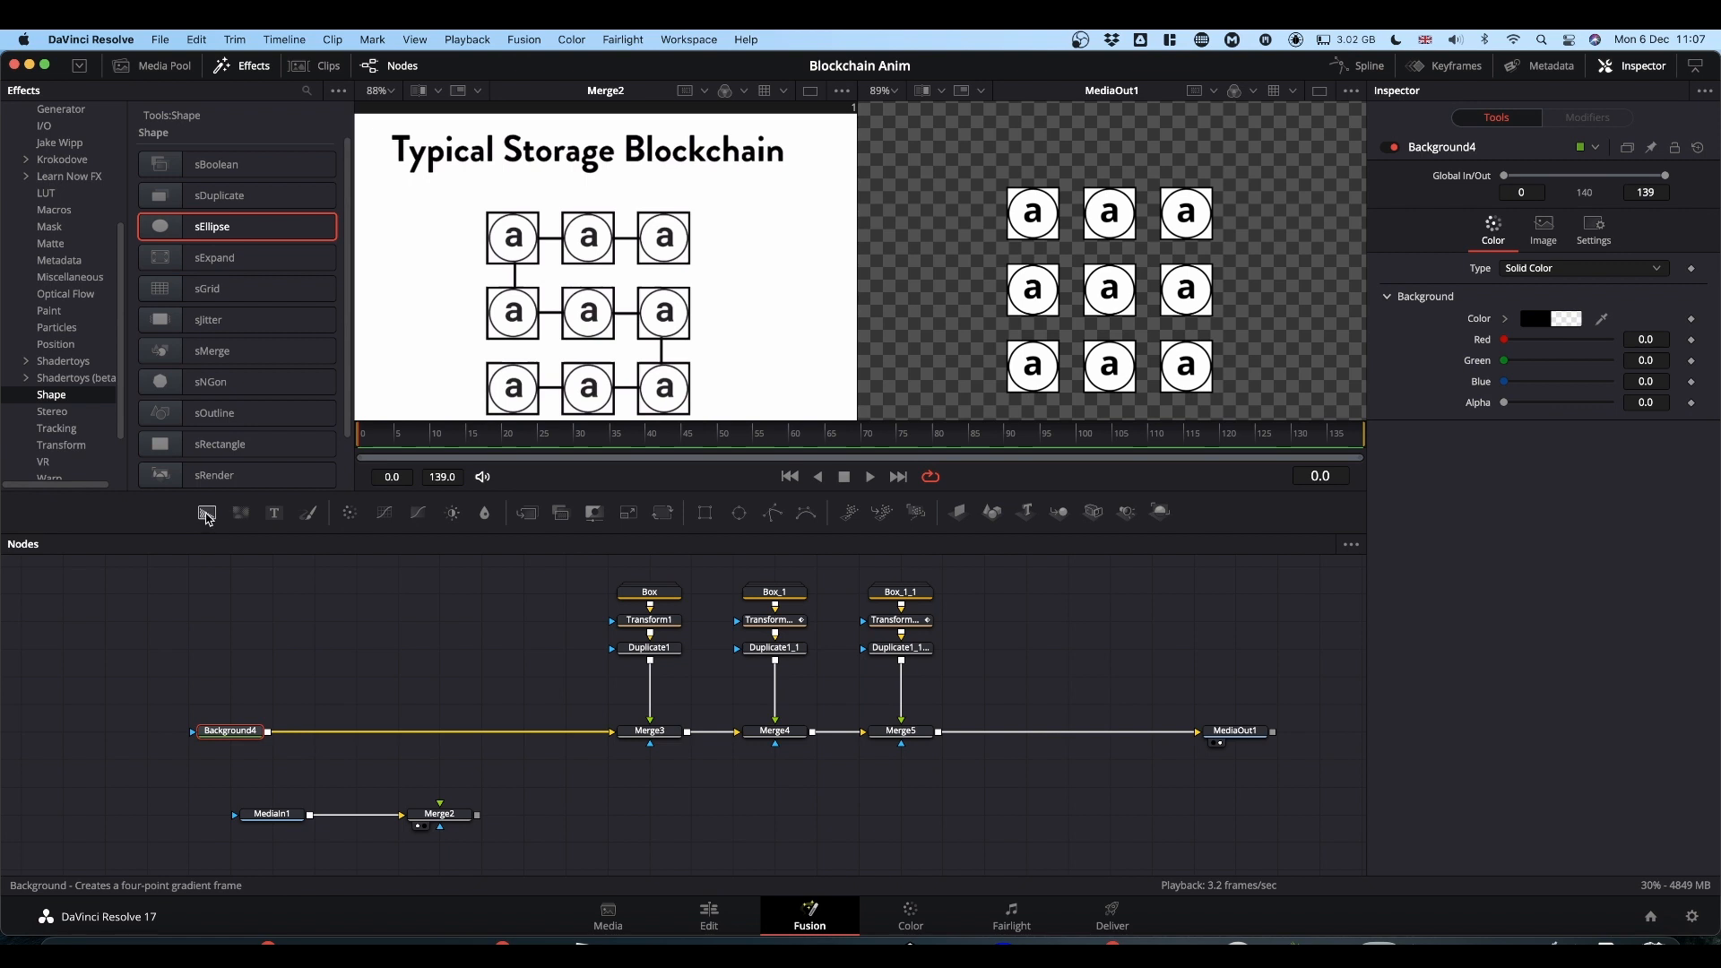
{"action": "left_click_drag", "start_coordinate": [207, 515], "coordinate": [437, 618]}
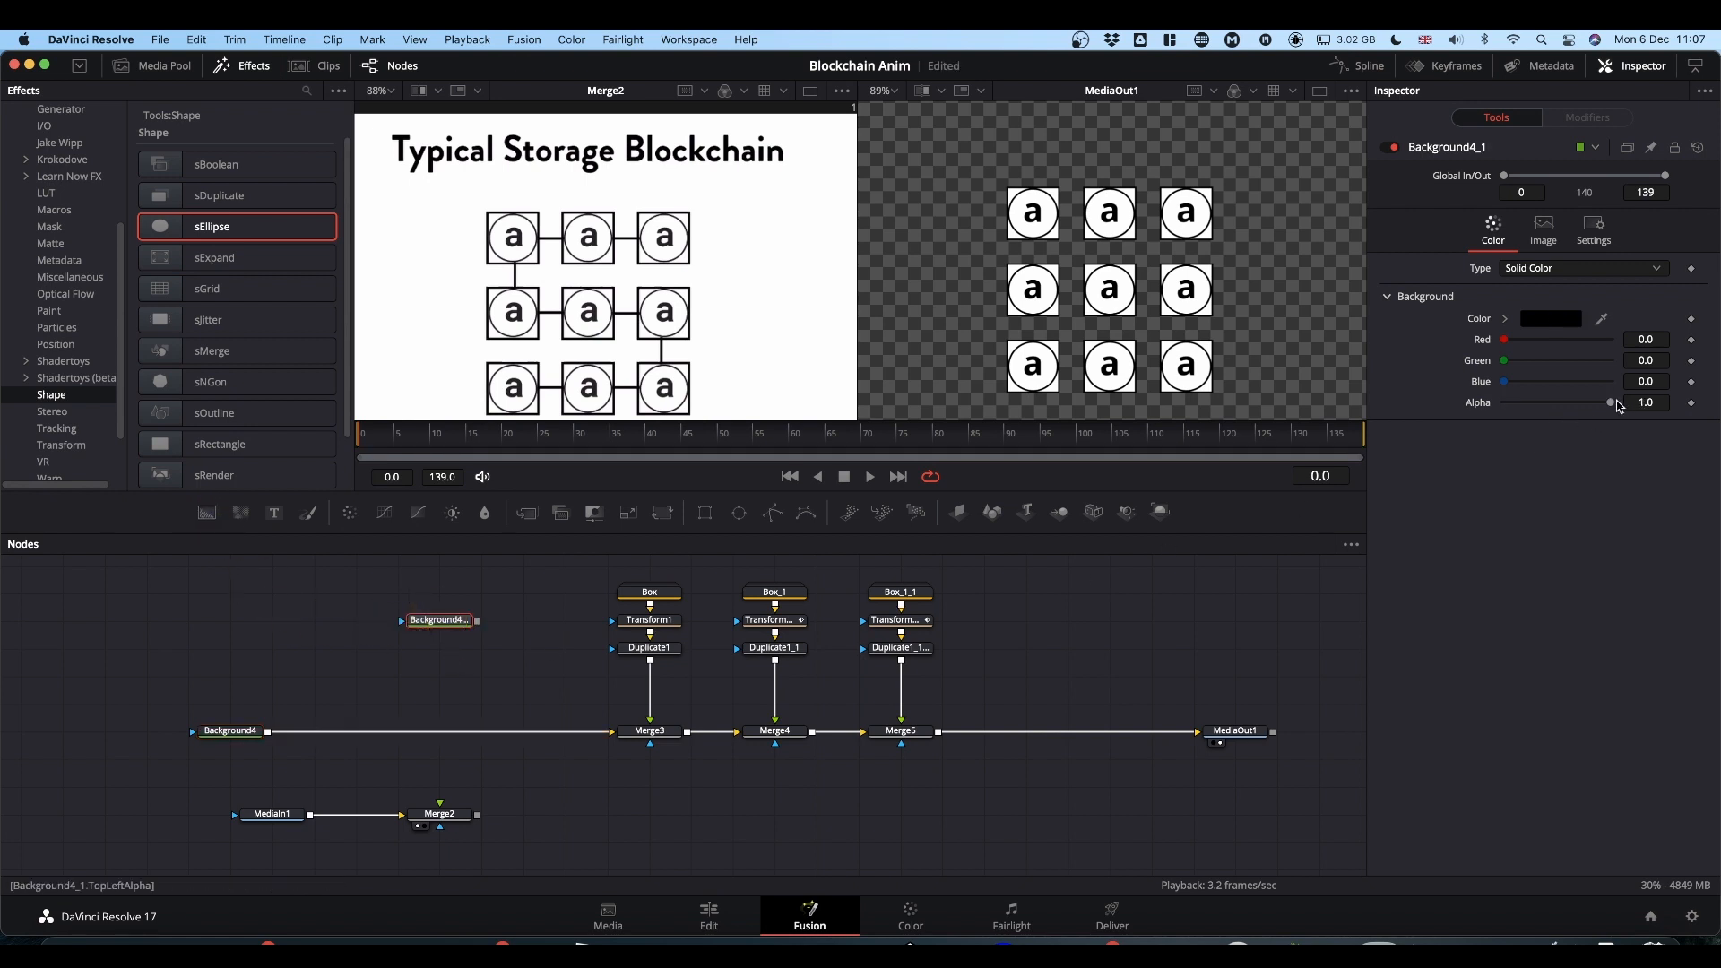
{"action": "left_click_drag", "start_coordinate": [1610, 403], "coordinate": [1394, 405]}
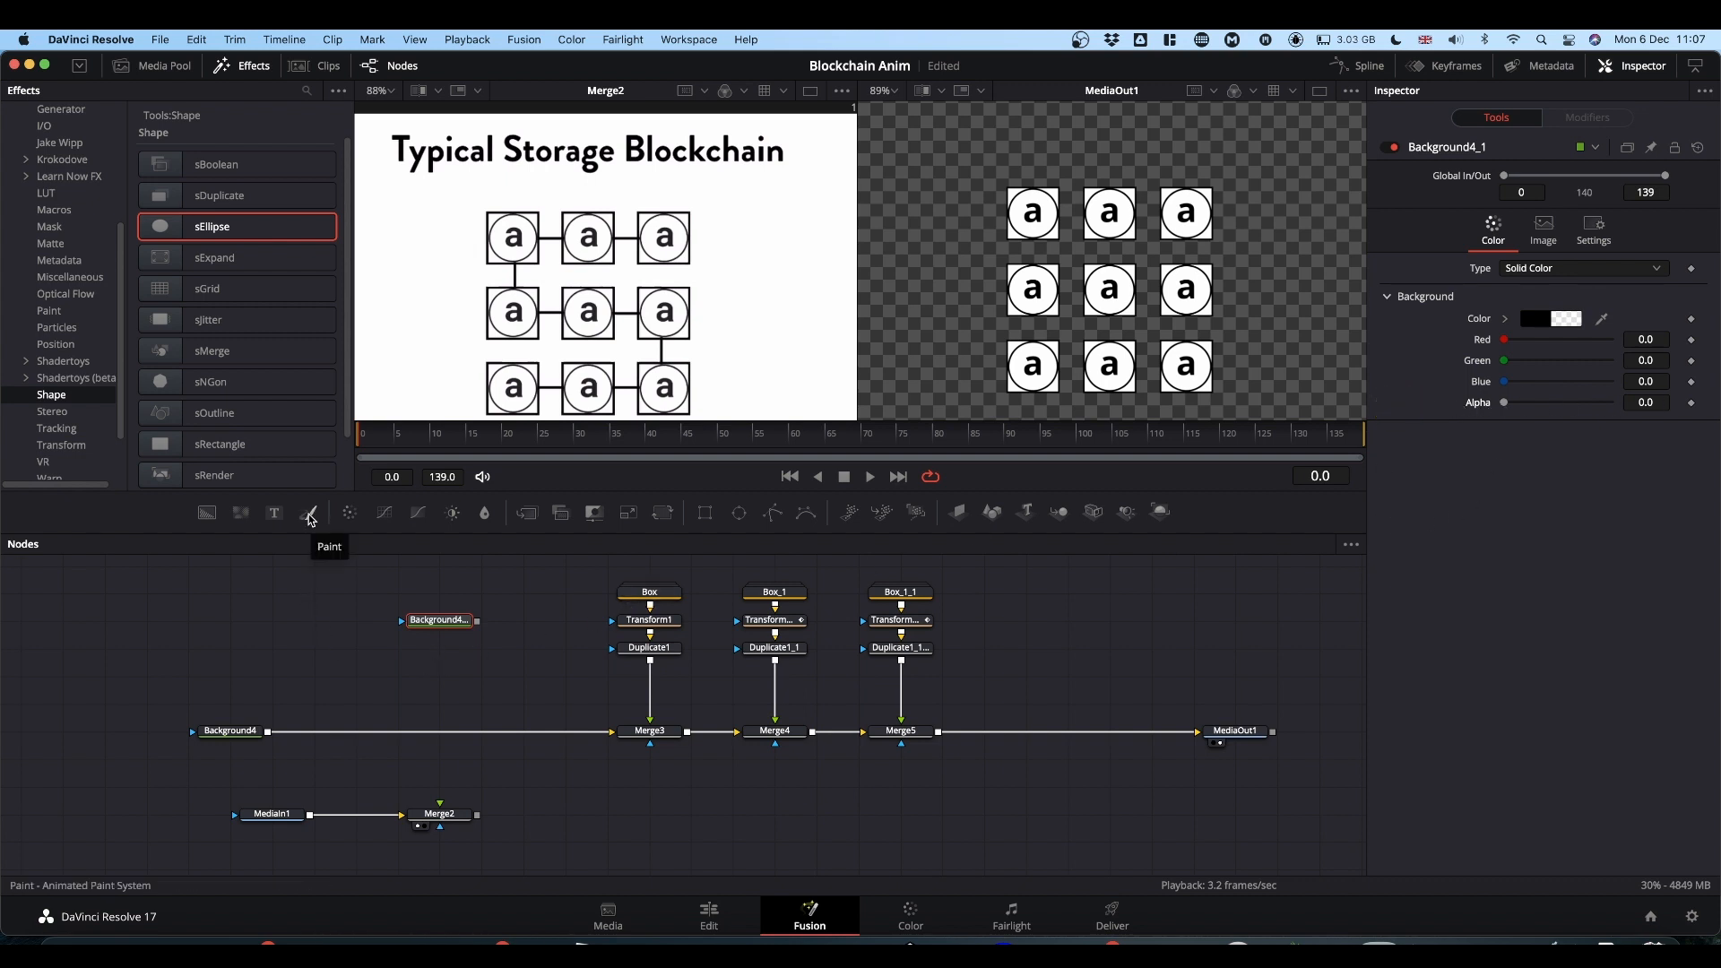
Attach a Paint node to the new transparent background, merge it between Background4 and Merge3, and show the Paint node's controls.
{"action": "mouse_move", "coordinate": [309, 519]}
{"action": "left_mouse_down"}
{"action": "mouse_move", "coordinate": [429, 643]}
{"action": "mouse_move", "coordinate": [338, 607]}
{"action": "mouse_move", "coordinate": [403, 638]}
{"action": "left_mouse_up"}
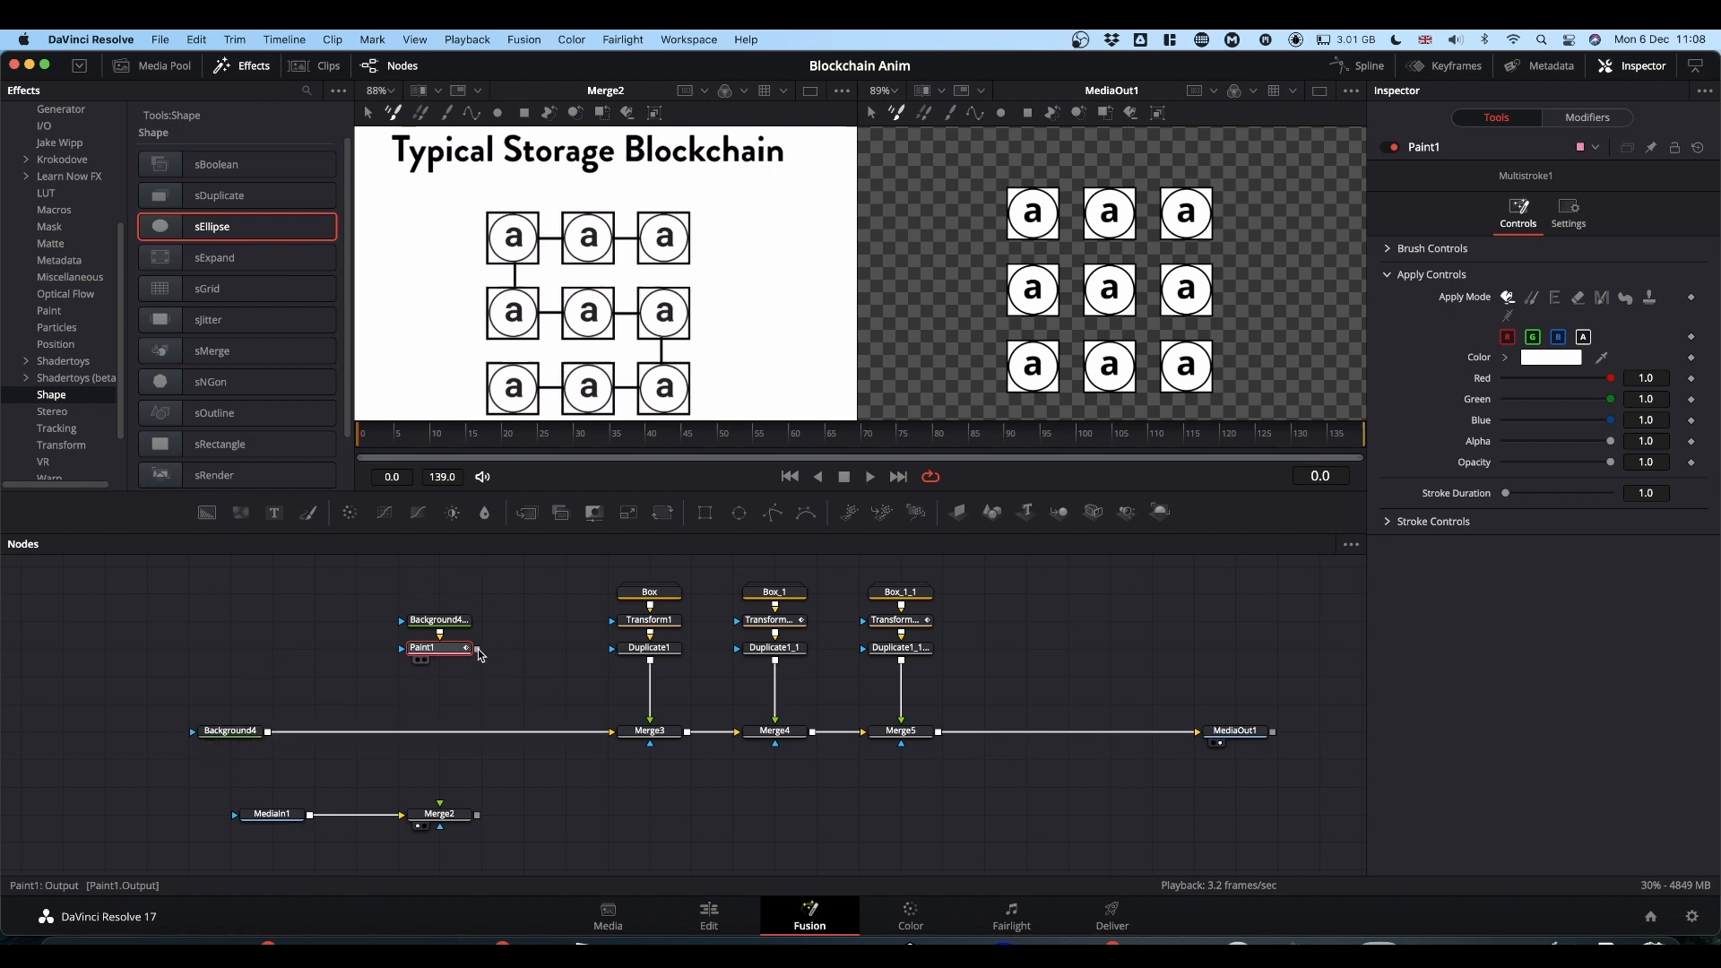
{"action": "mouse_move", "coordinate": [479, 650]}
{"action": "left_mouse_down"}
{"action": "mouse_move", "coordinate": [488, 675]}
{"action": "mouse_move", "coordinate": [319, 695]}
{"action": "mouse_move", "coordinate": [269, 731]}
{"action": "left_mouse_up"}
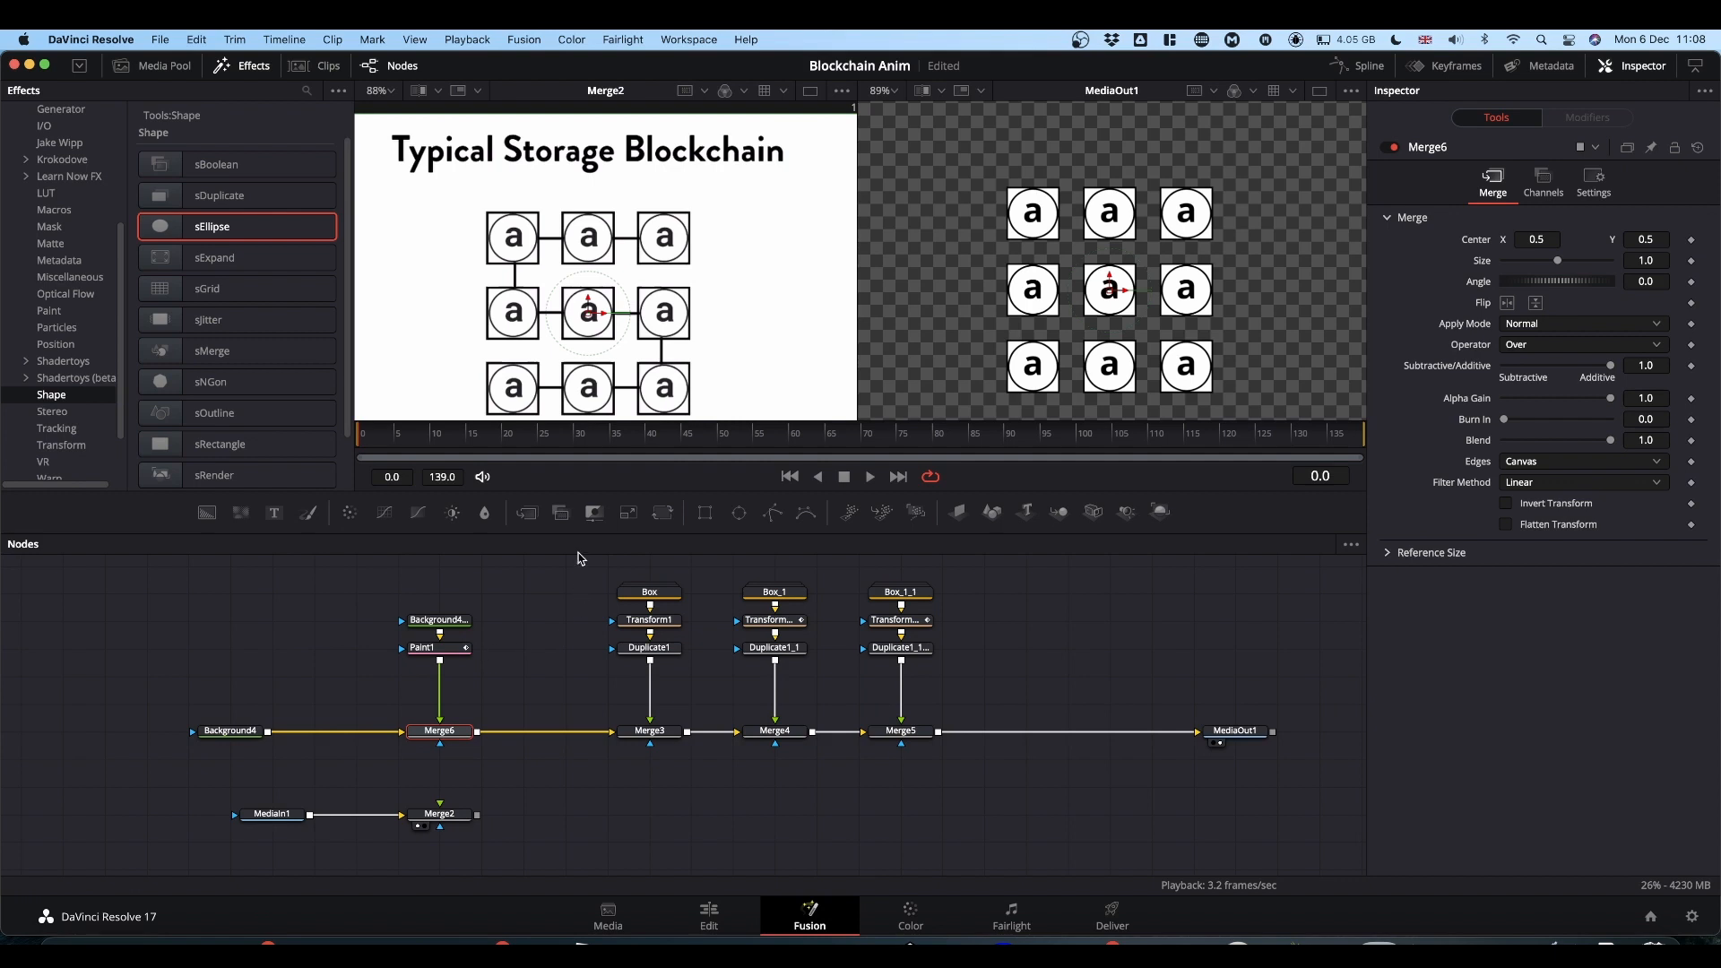
{"action": "left_click", "coordinate": [448, 655]}
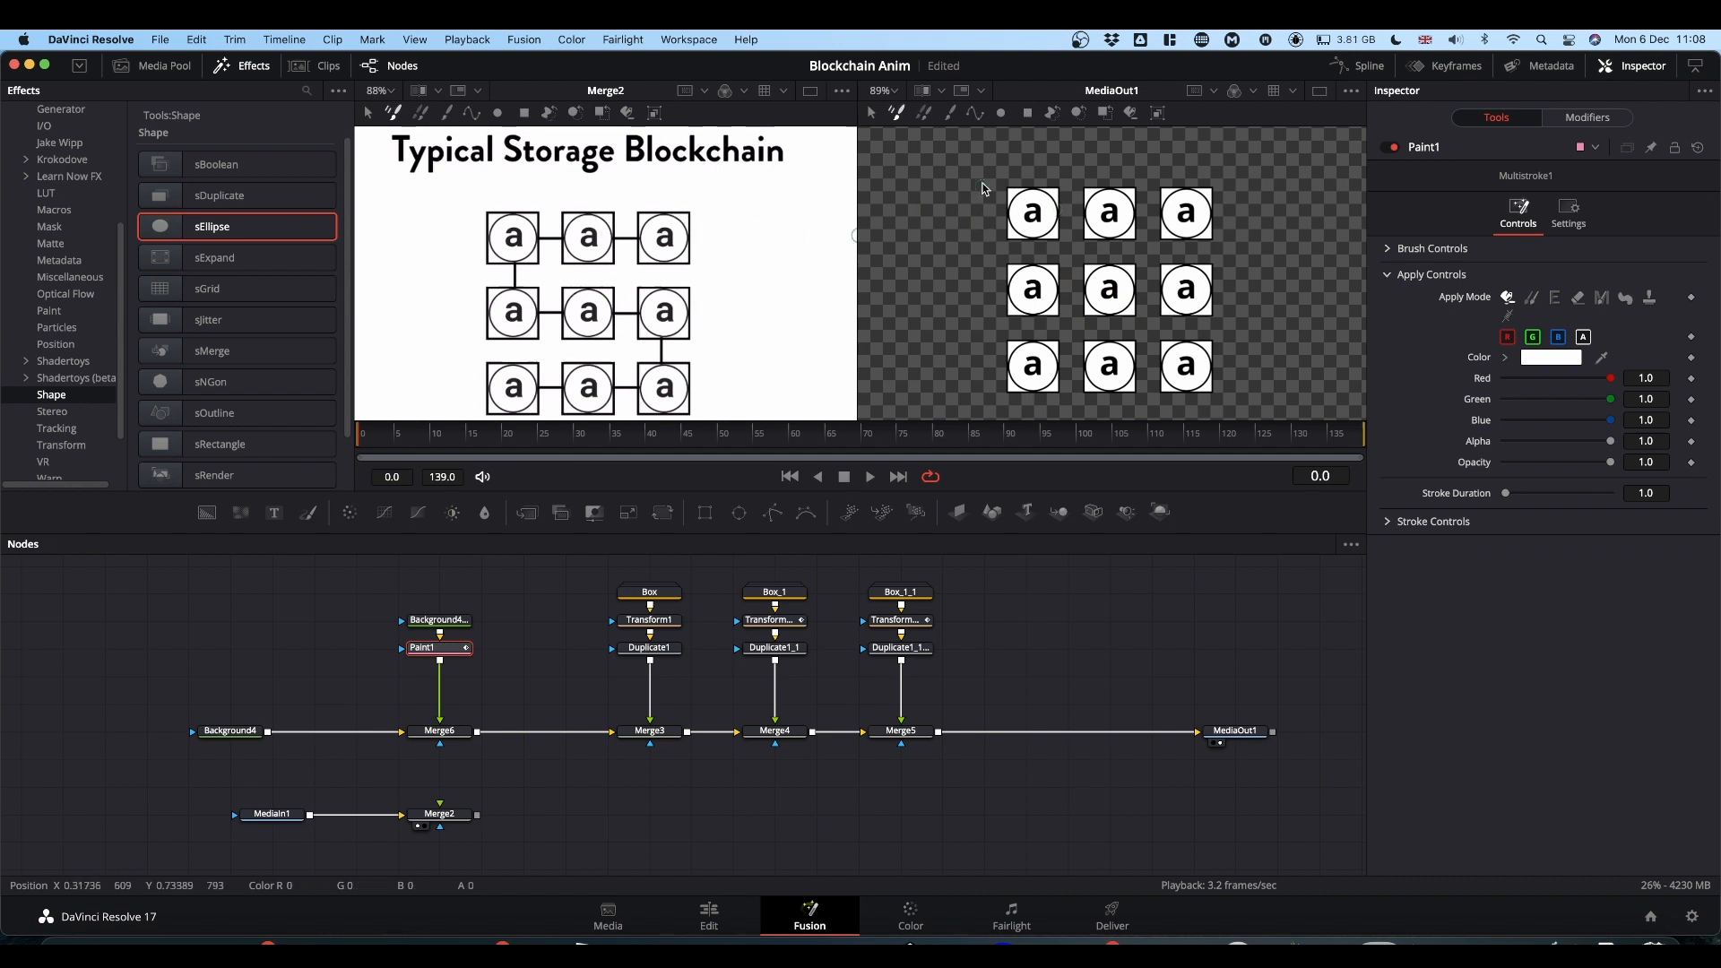
Draw a Polyline Stroke on Paint1 snaking through the block centres, from the uppermost row's right block to the lowest row's left block.
{"action": "left_click", "coordinate": [975, 111]}
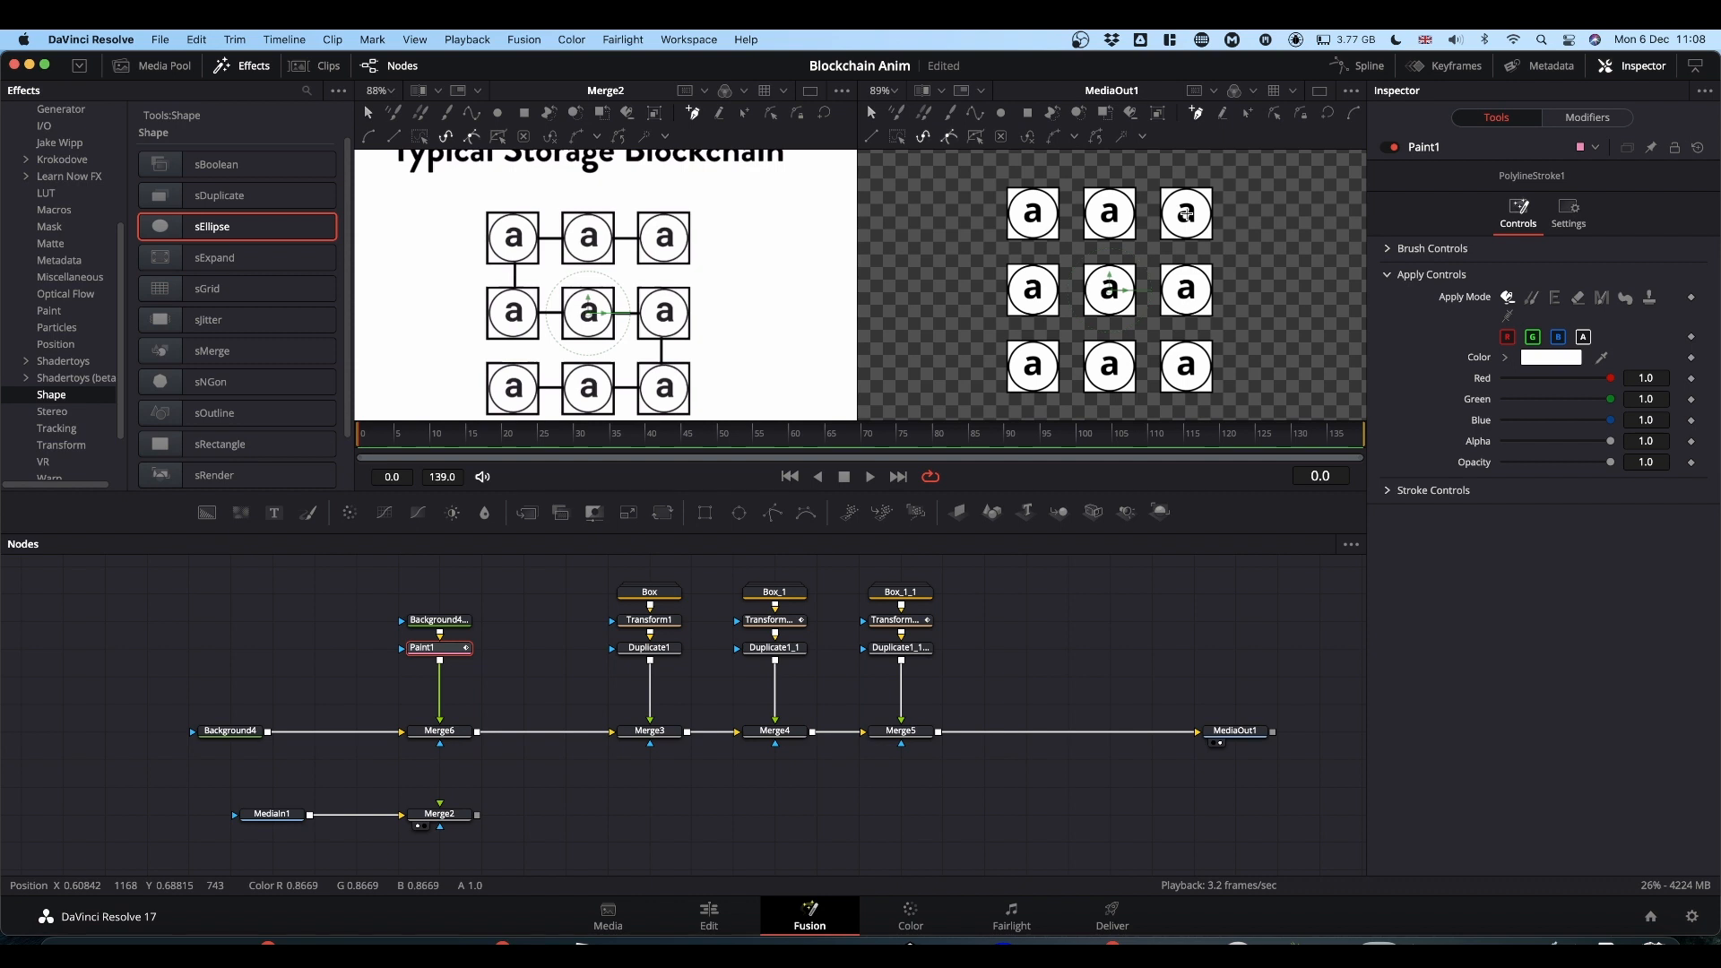
{"action": "left_click", "coordinate": [1185, 215]}
{"action": "key", "text": "shift"}
{"action": "left_click", "coordinate": [1035, 218]}
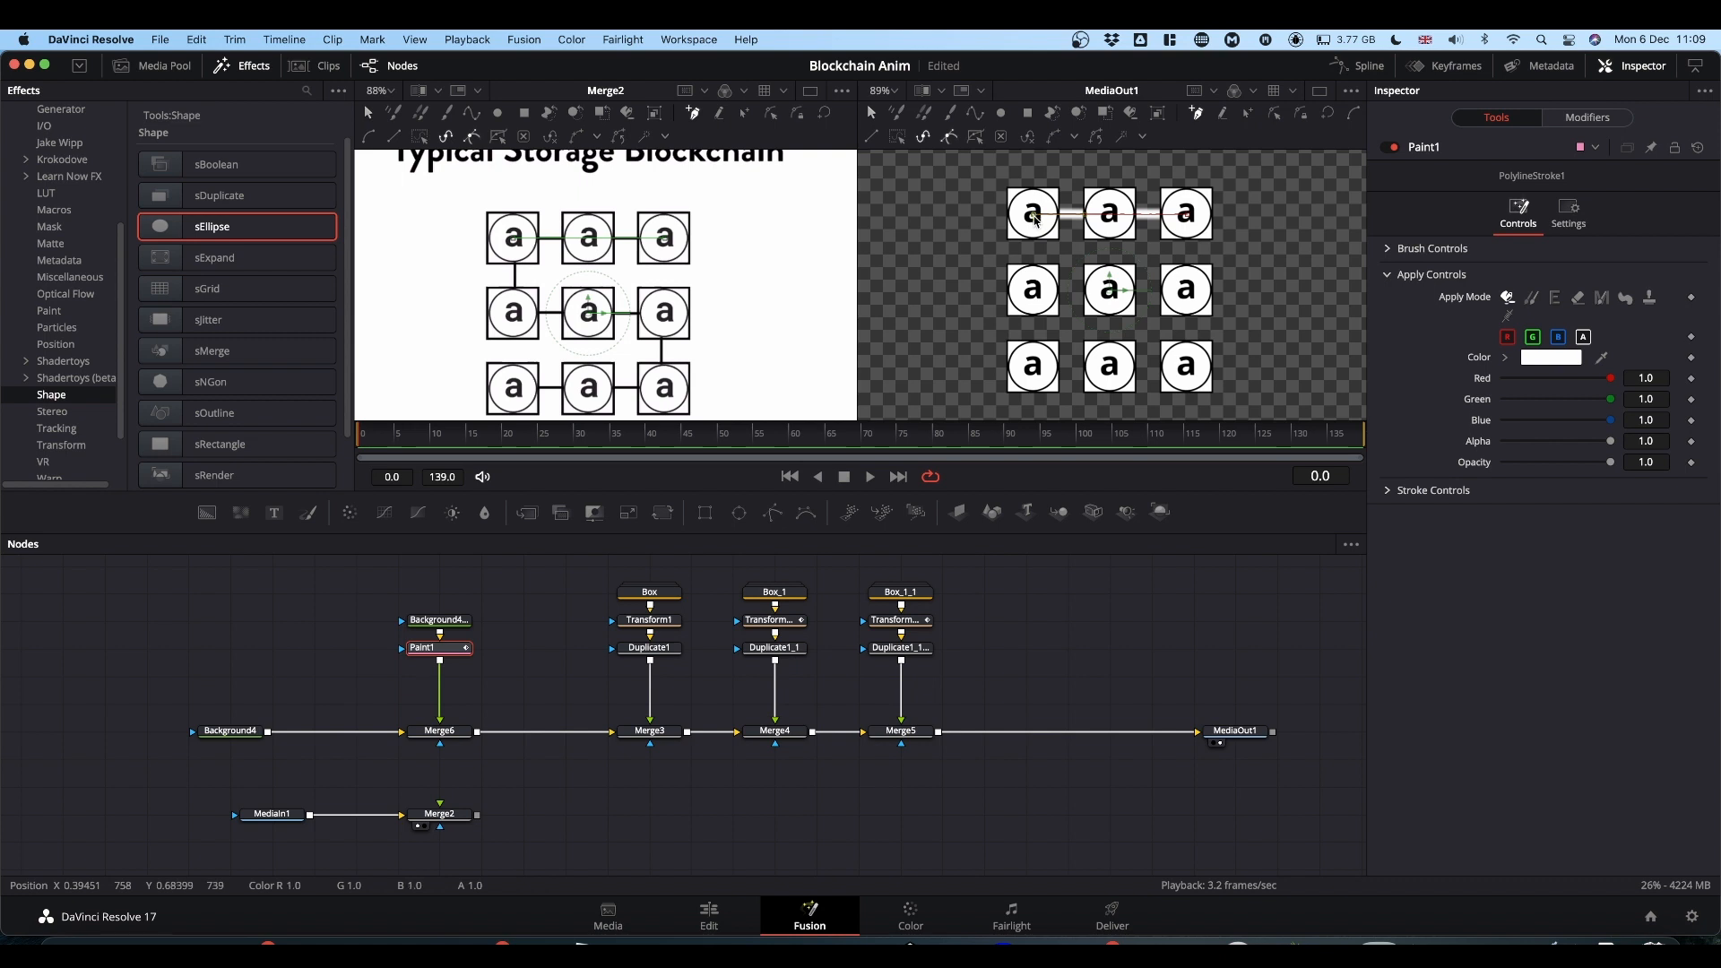
{"action": "left_click", "coordinate": [1033, 289]}
{"action": "left_click", "coordinate": [1185, 289]}
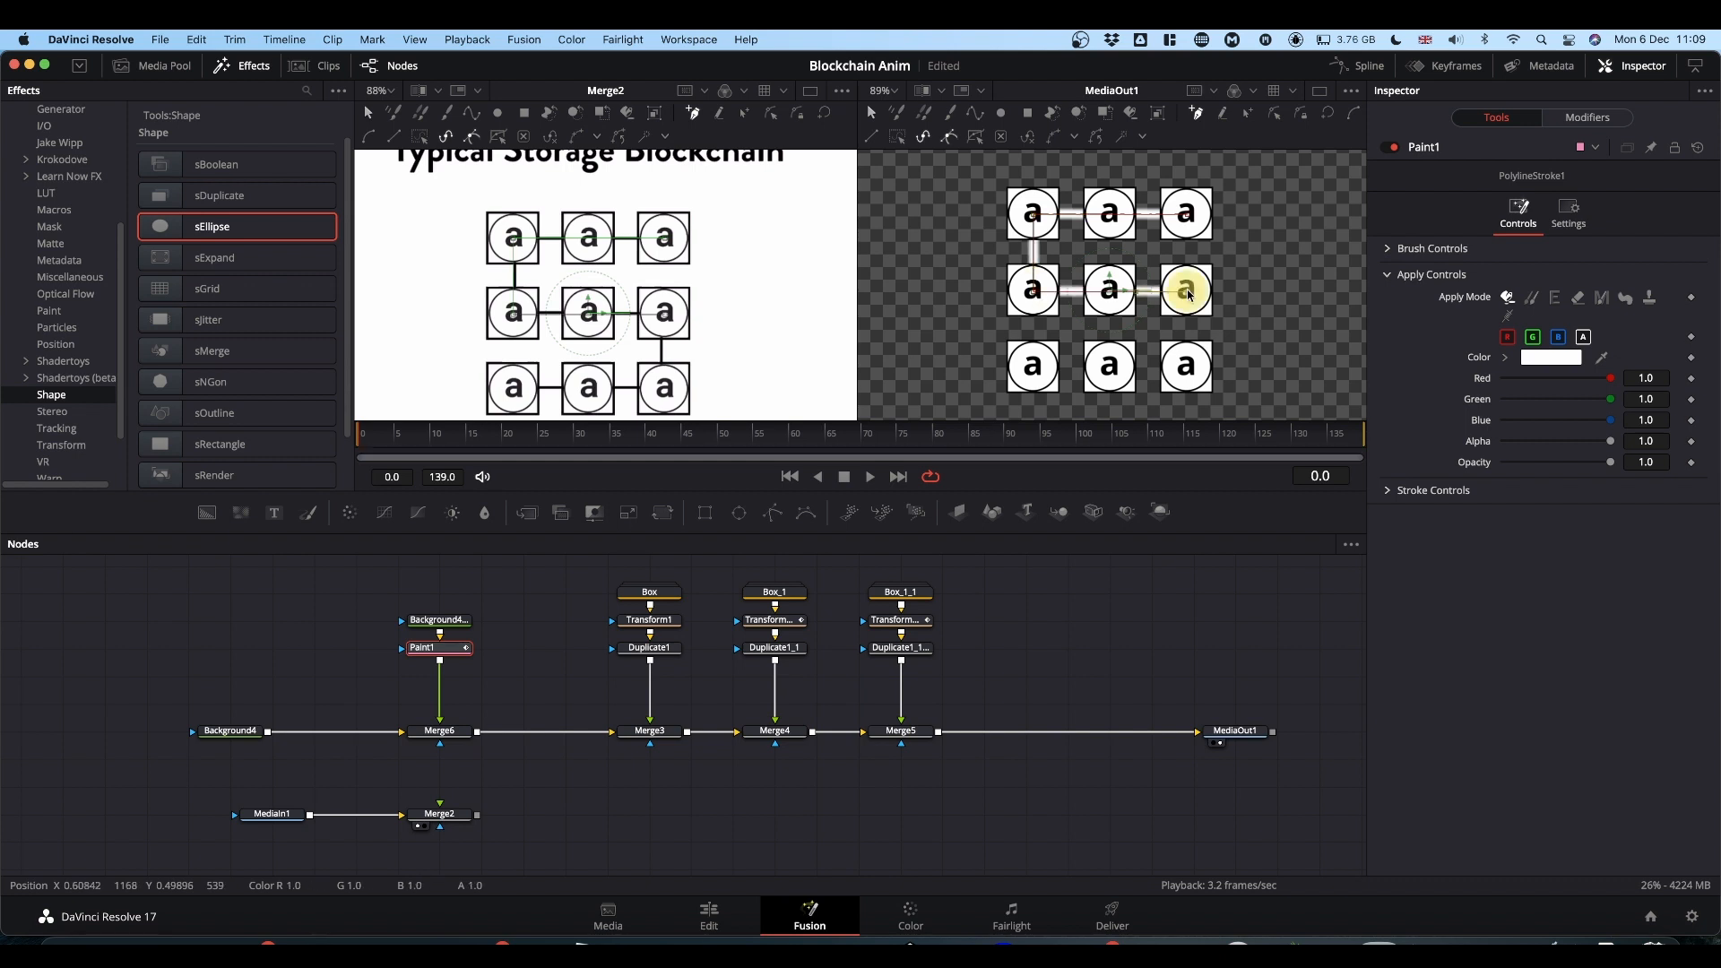
{"action": "left_click", "coordinate": [1186, 367]}
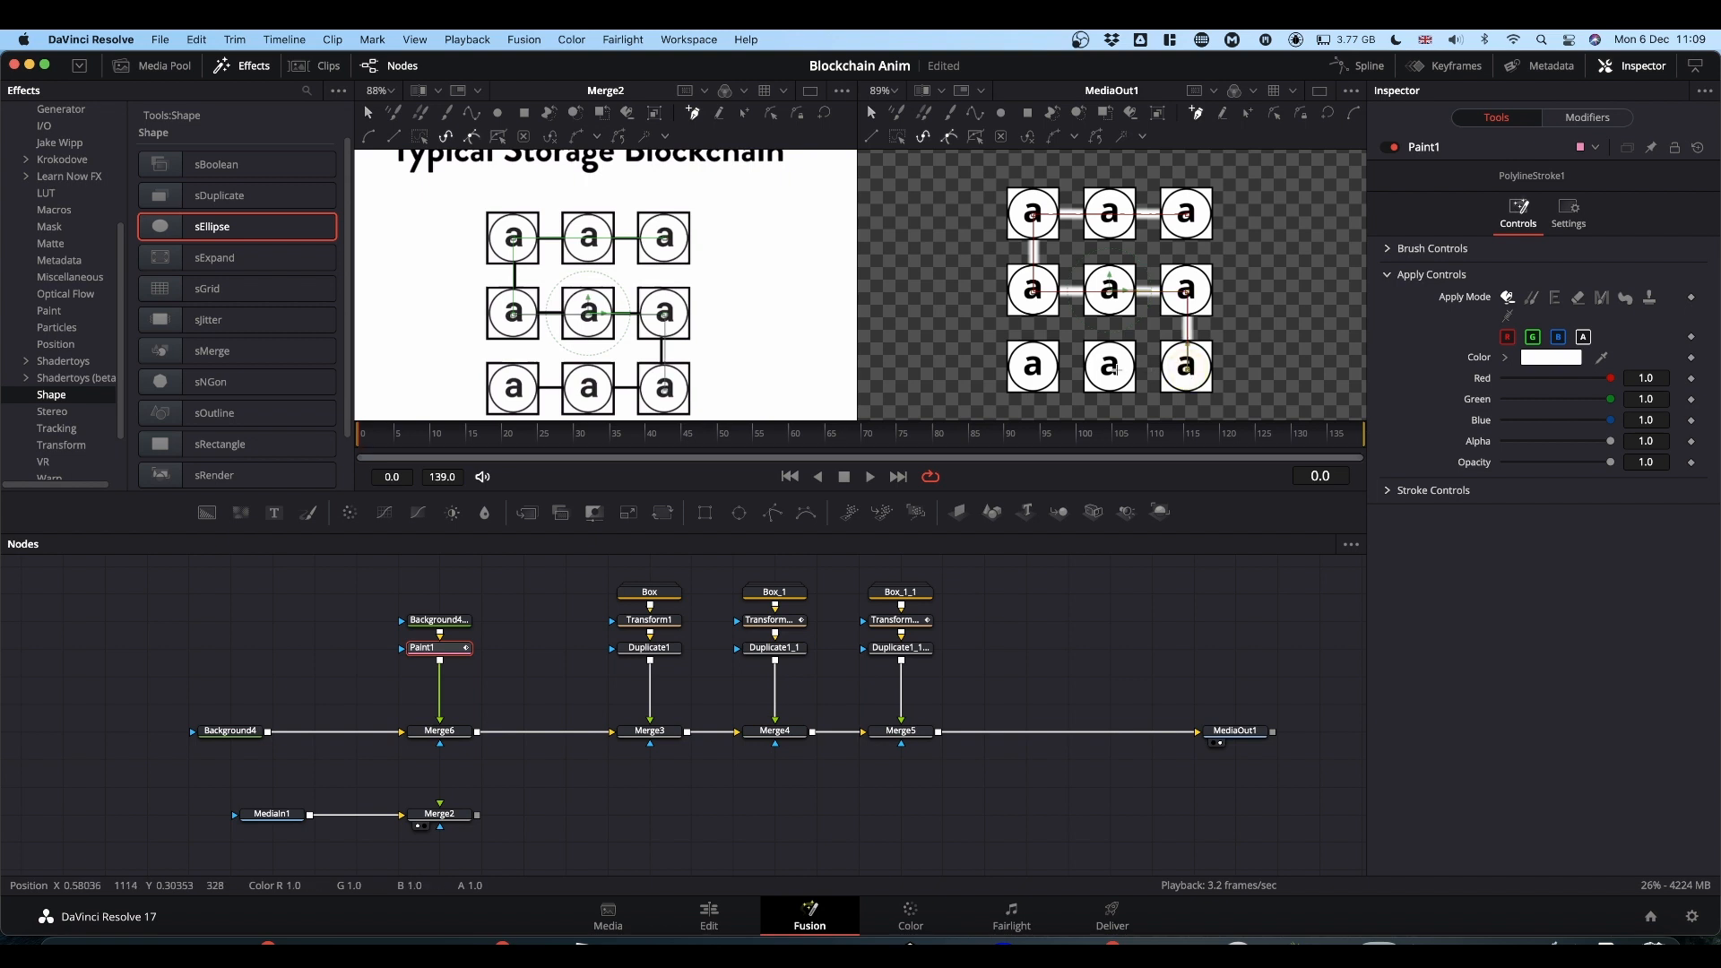
{"action": "left_click", "coordinate": [1032, 367]}
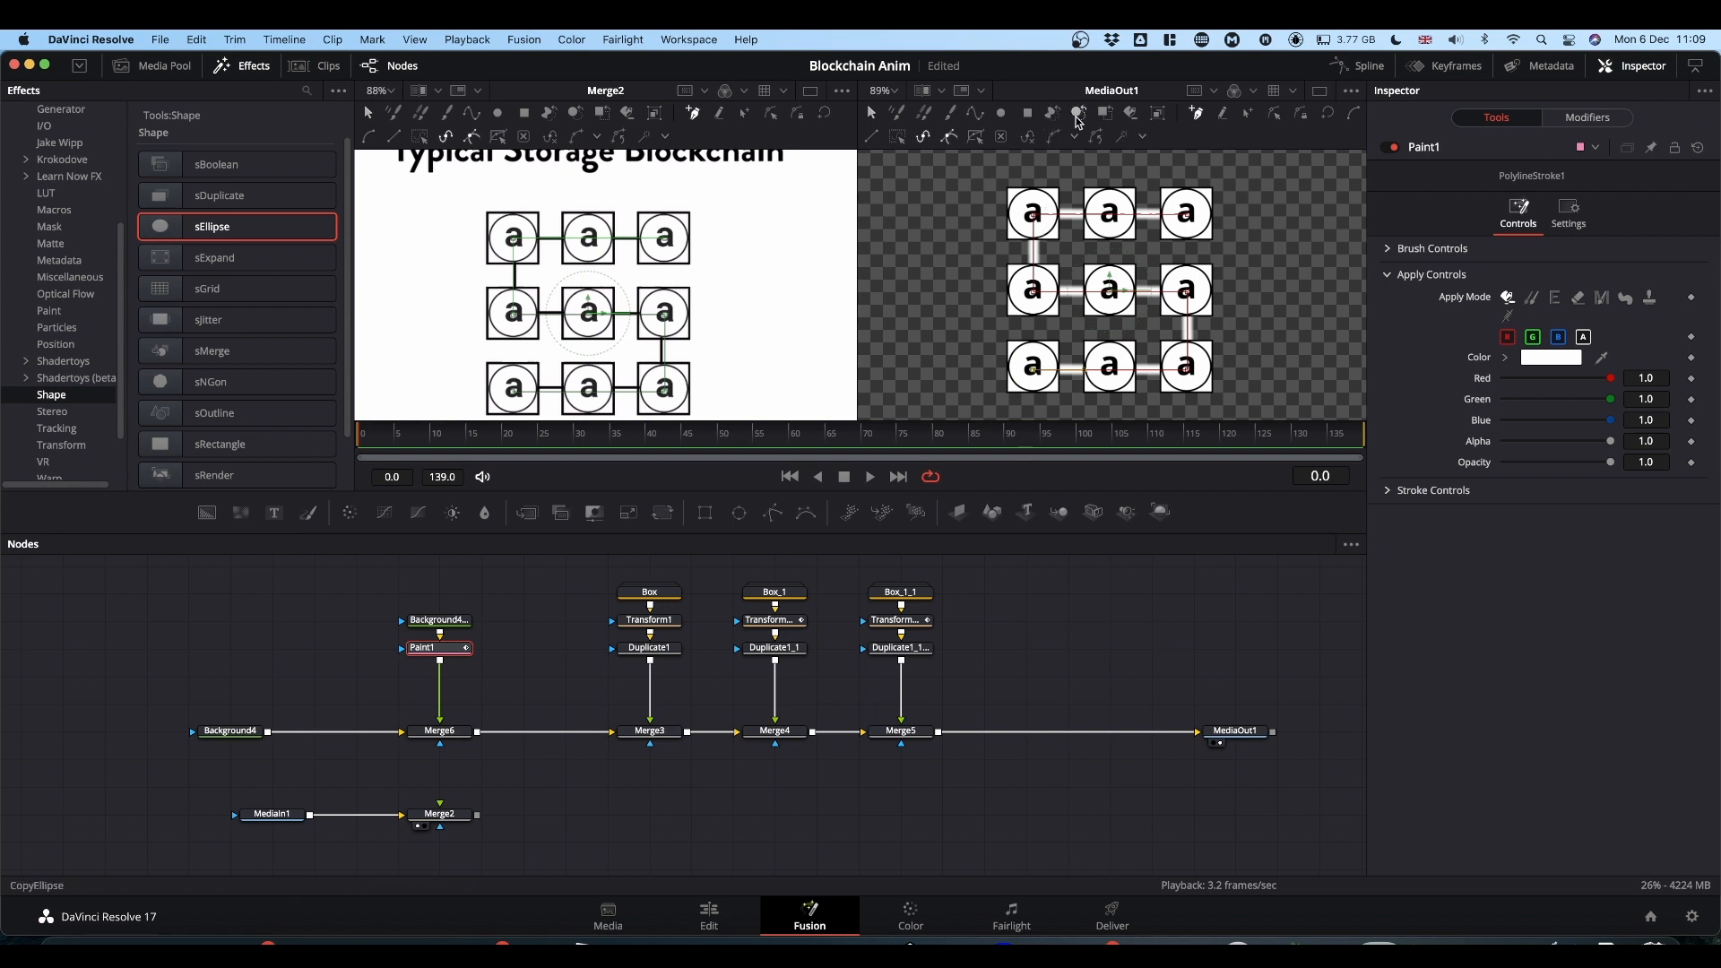
{"action": "left_click", "coordinate": [1274, 114]}
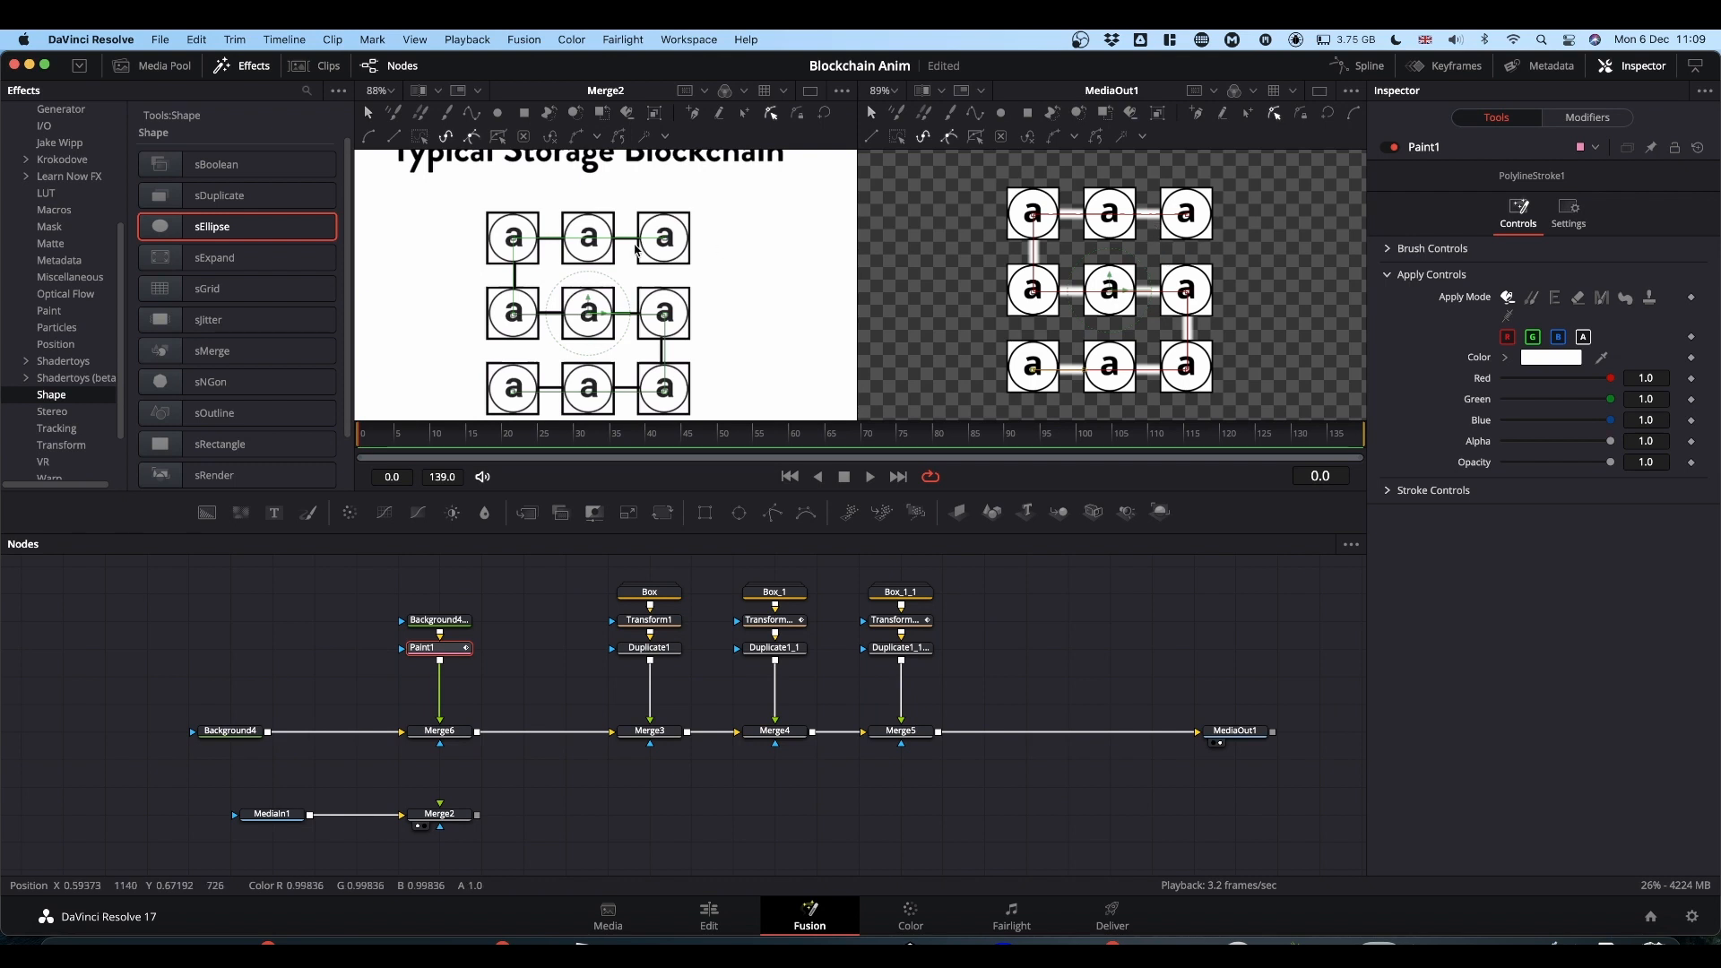
Give the connecting line the hard circular brush shape and a brush size of 0.0023.
{"action": "left_click", "coordinate": [1389, 250]}
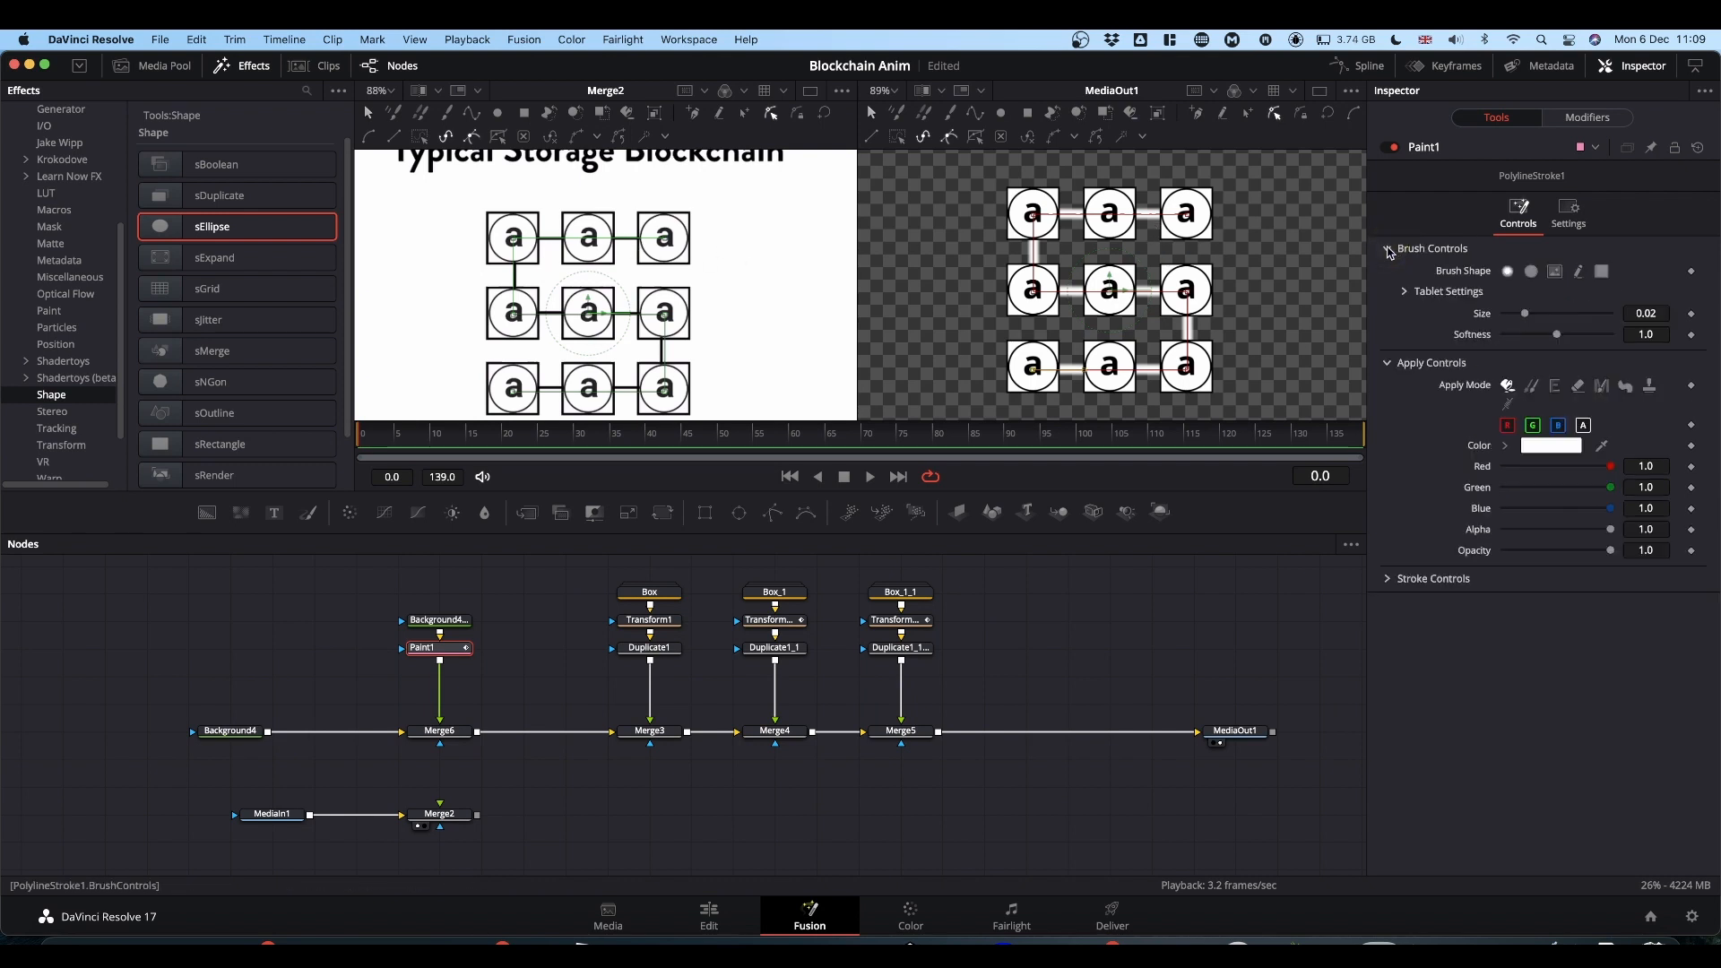
{"action": "left_click", "coordinate": [1531, 272]}
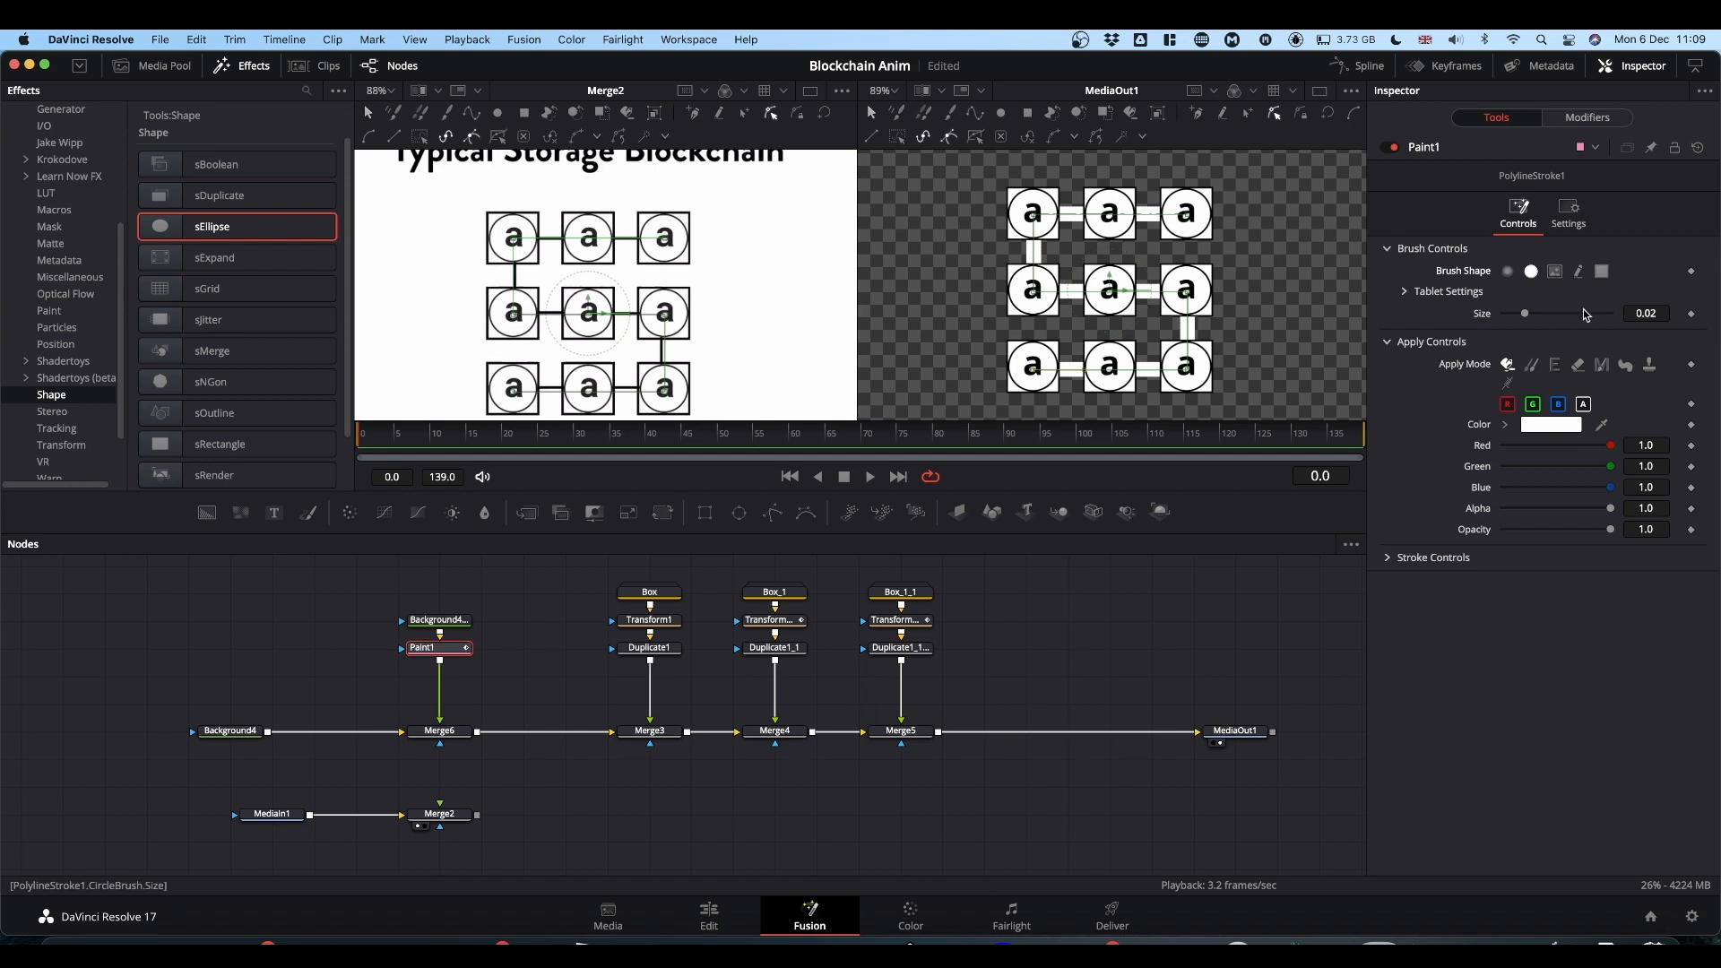
{"action": "left_click", "coordinate": [1659, 313]}
{"action": "key", "text": "BackSpace"}
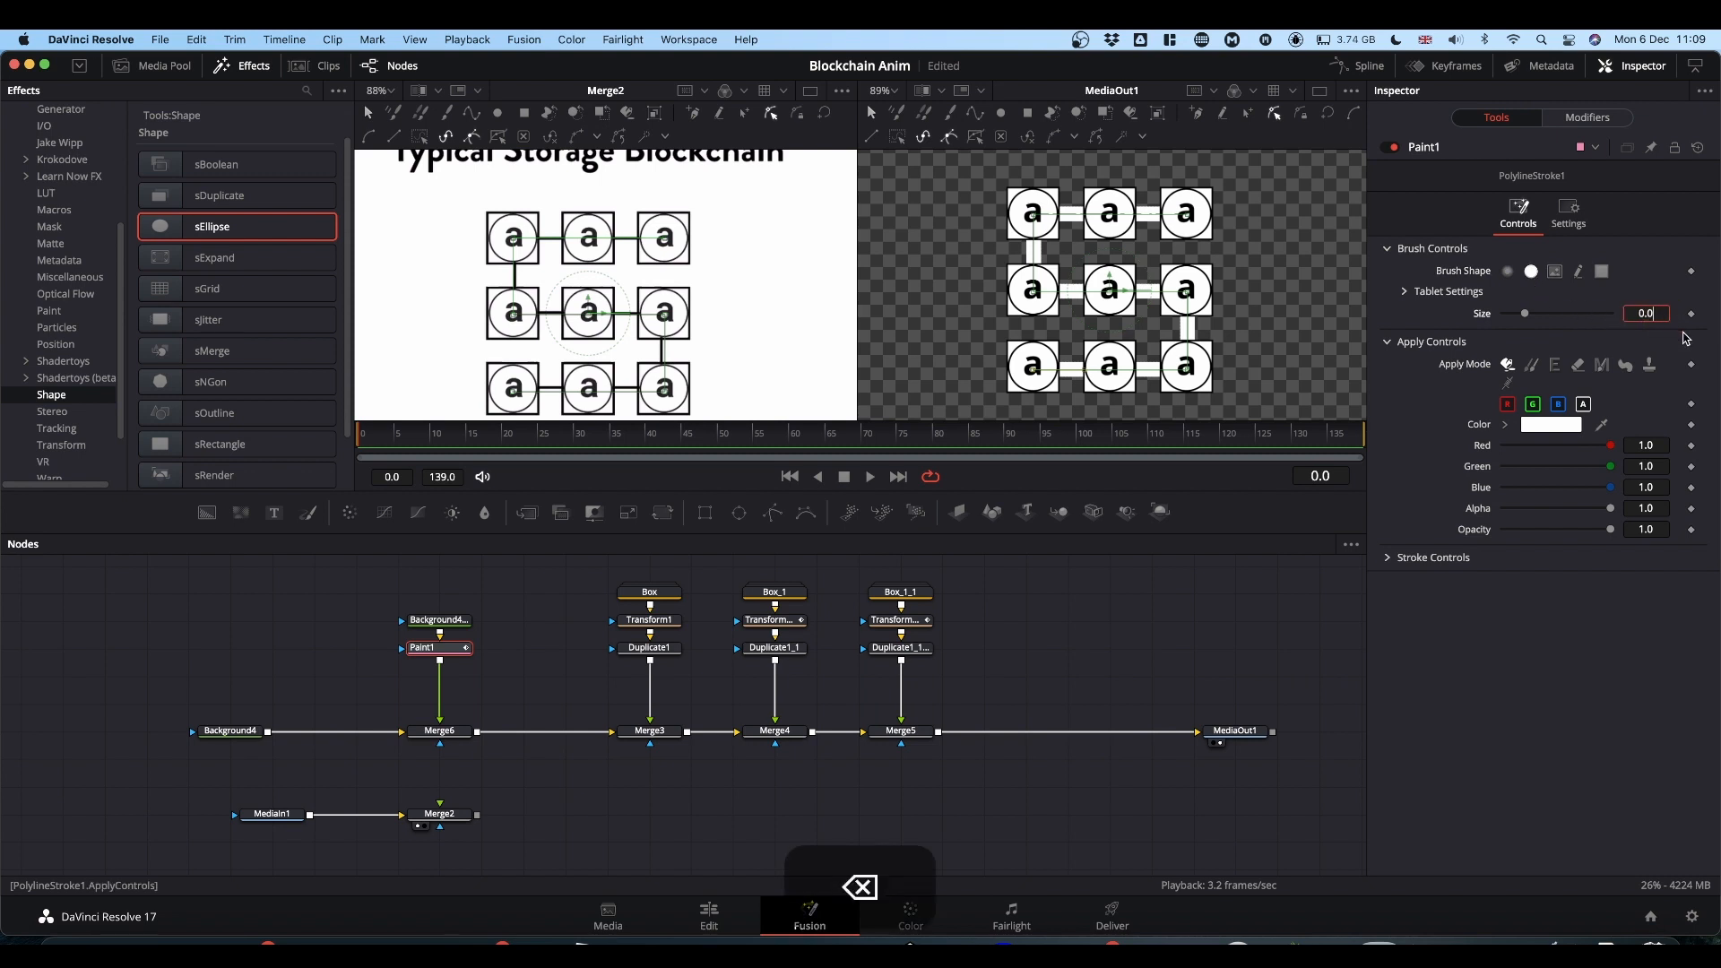
{"action": "type", "text": "23"}
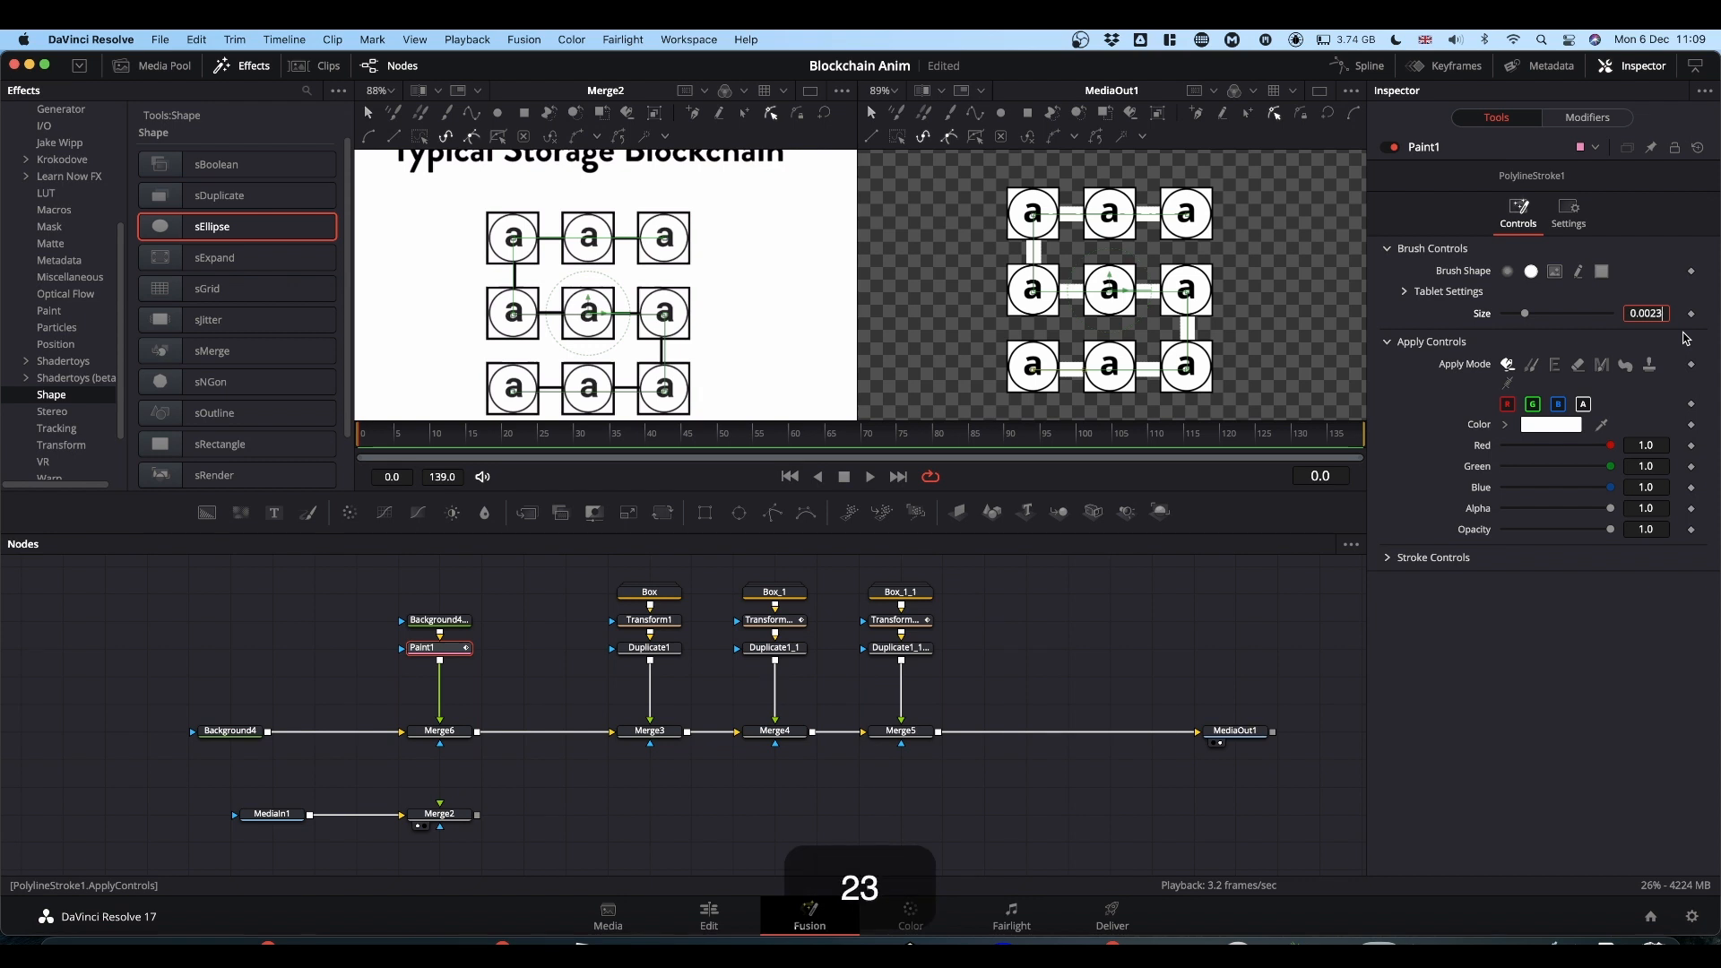
{"action": "left_click", "coordinate": [1505, 679]}
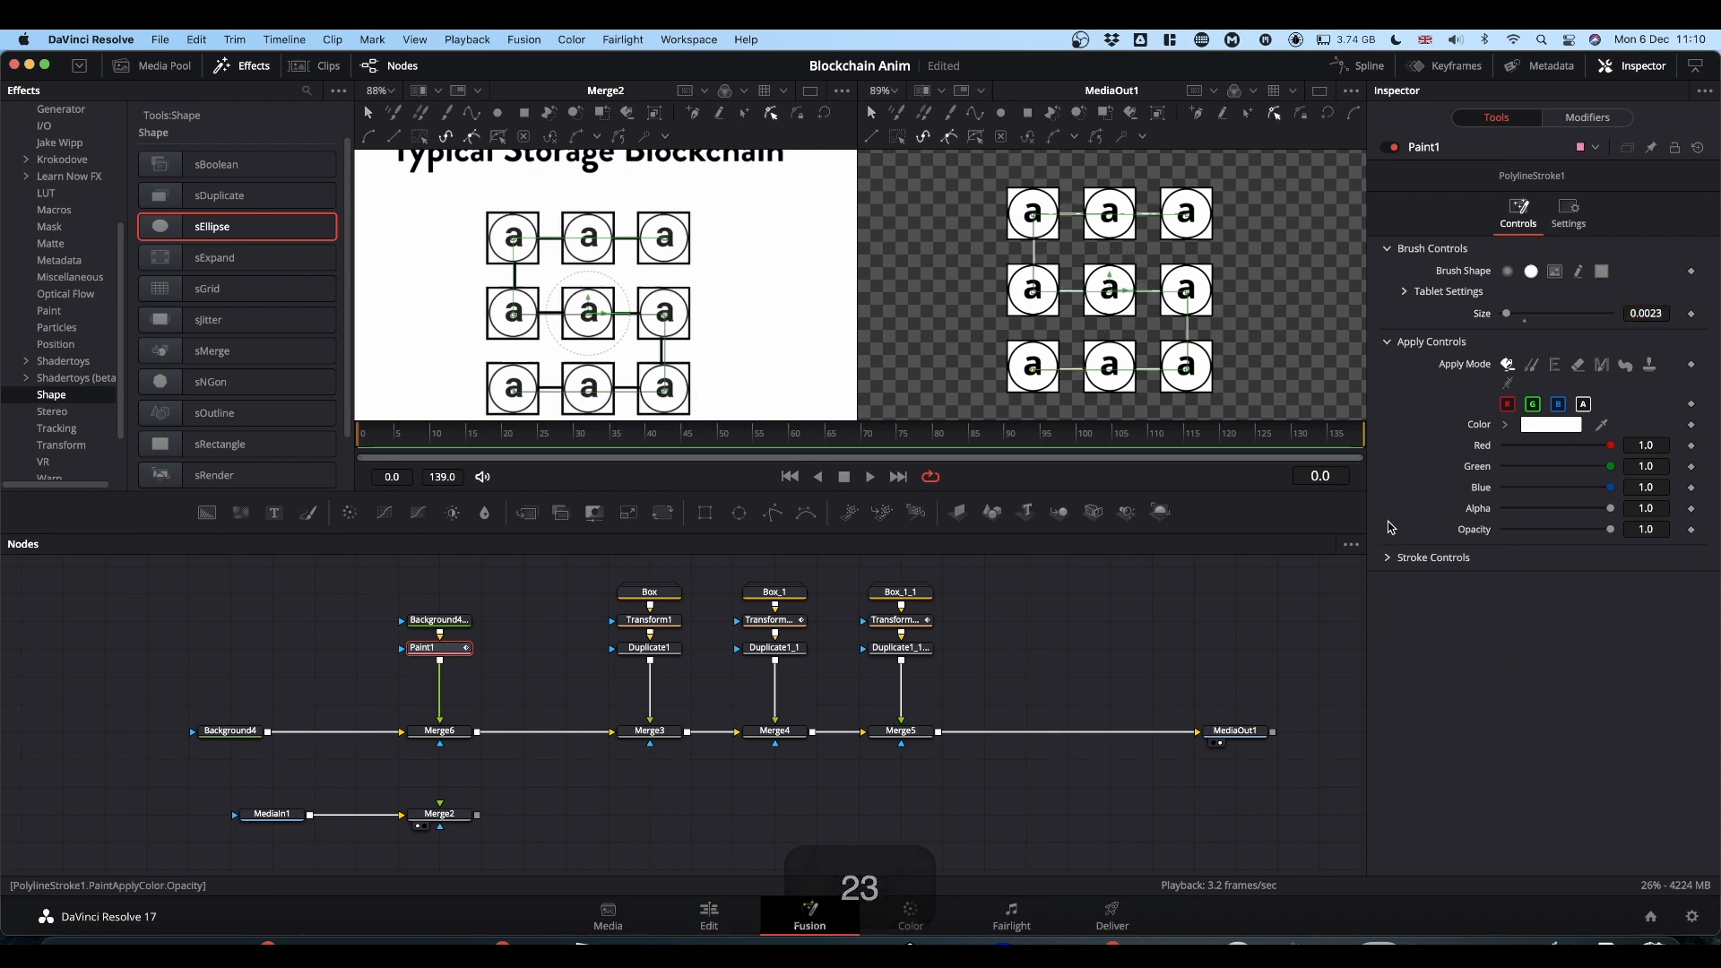
Color the connecting line black and save the project.
{"action": "left_click", "coordinate": [1506, 426]}
{"action": "left_click_drag", "start_coordinate": [1543, 472], "coordinate": [1549, 562]}
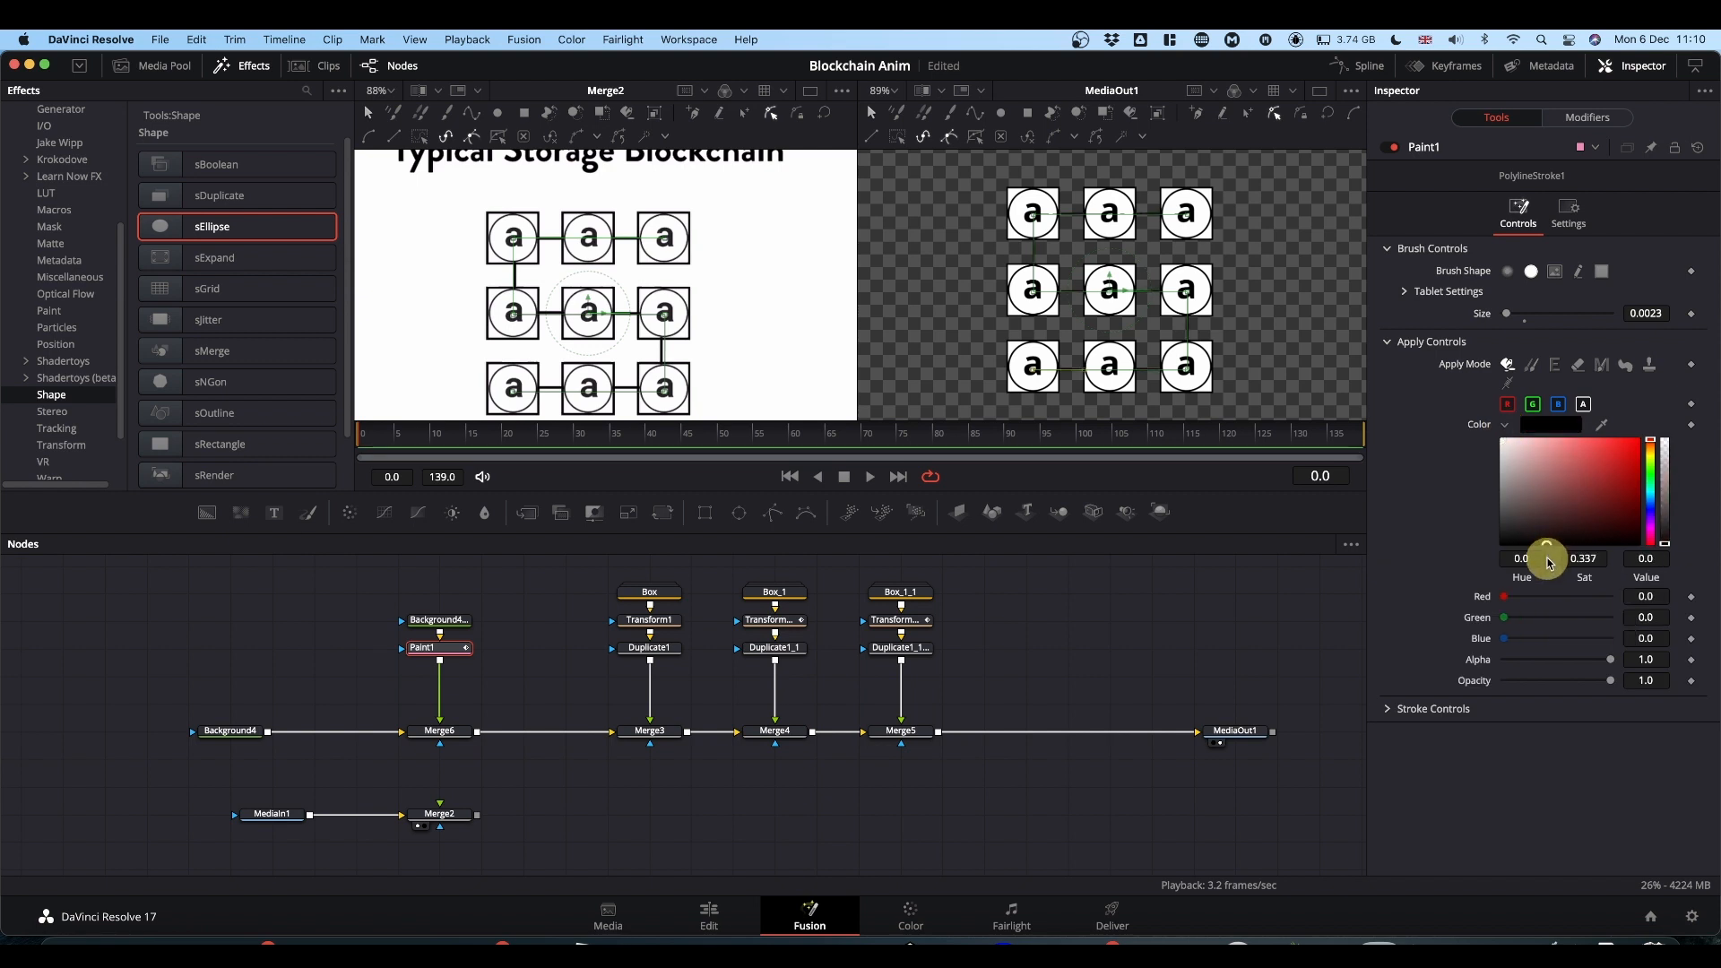
{"action": "left_click", "coordinate": [1165, 603]}
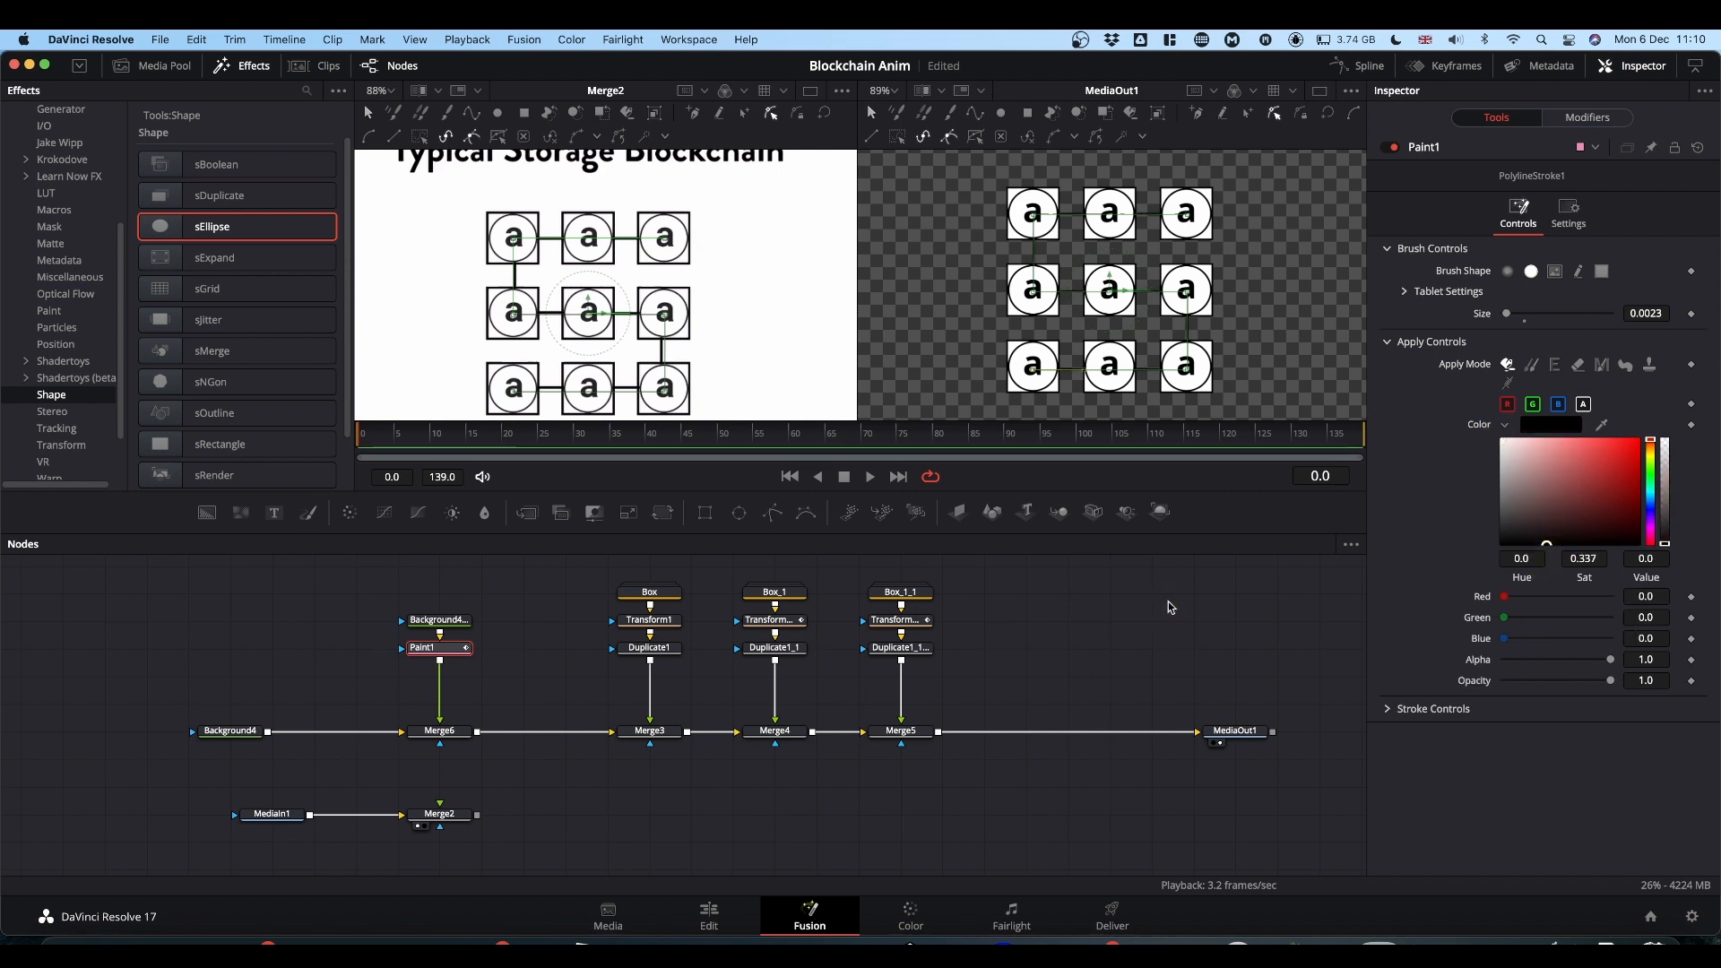
{"action": "key", "text": "super+s"}
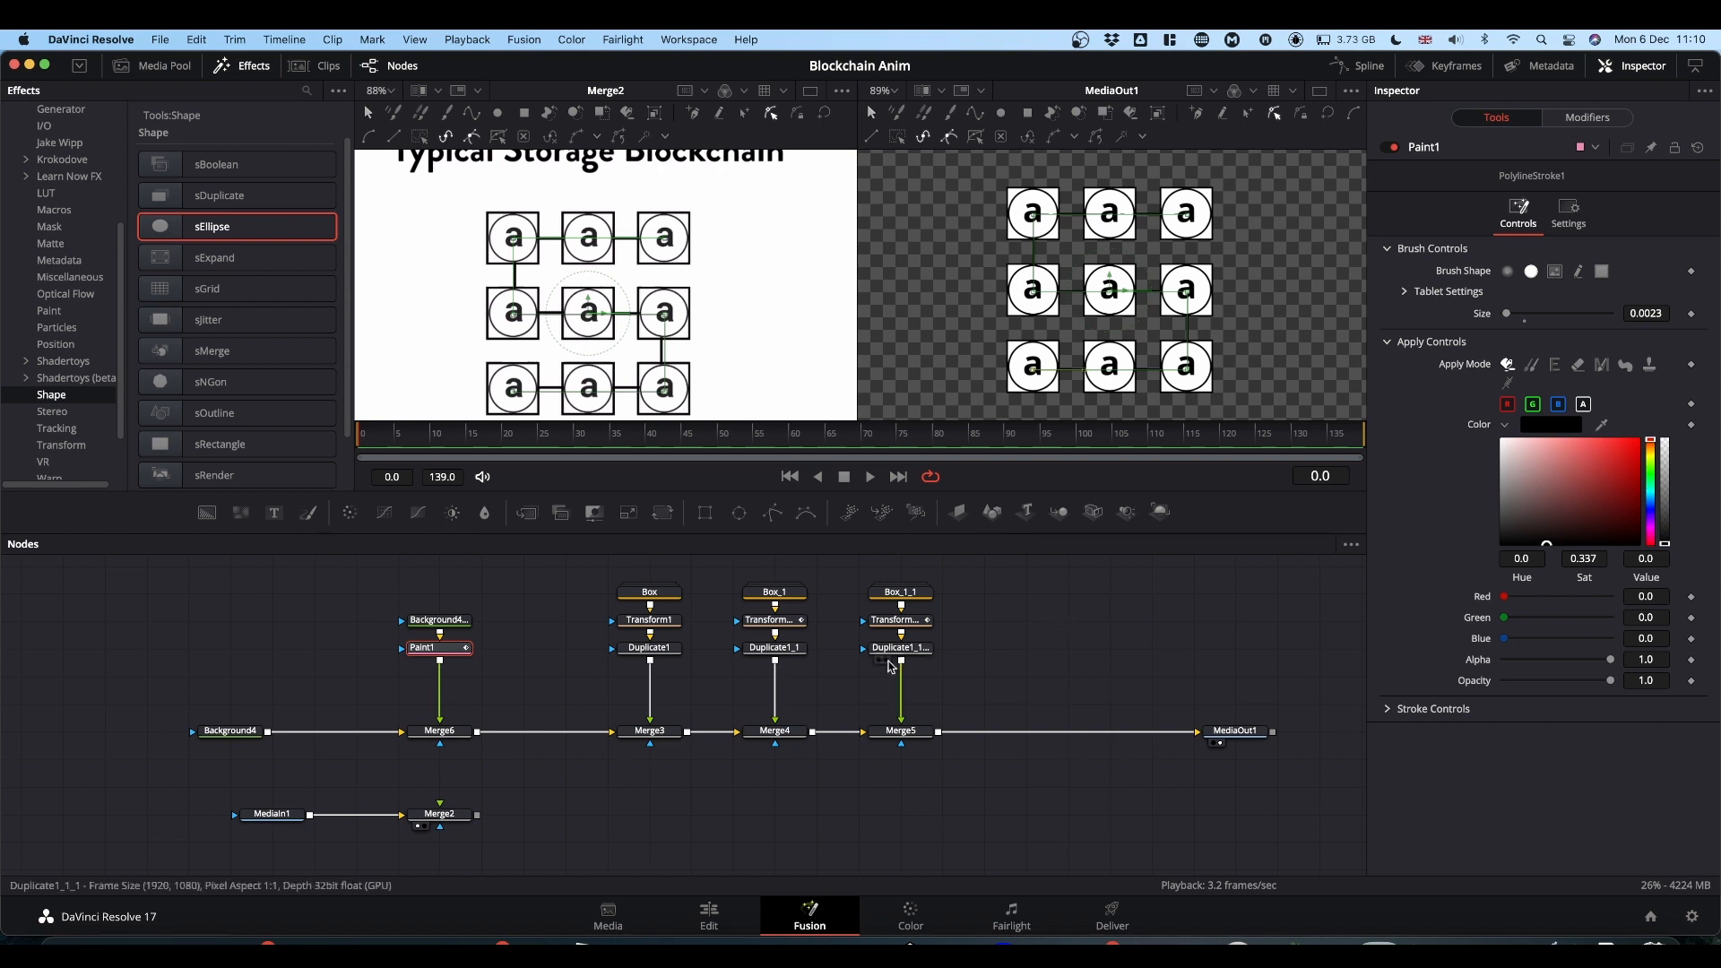
Change the Background4 color to white, with Red, Green and Blue at 1.0.
{"action": "left_click", "coordinate": [231, 732]}
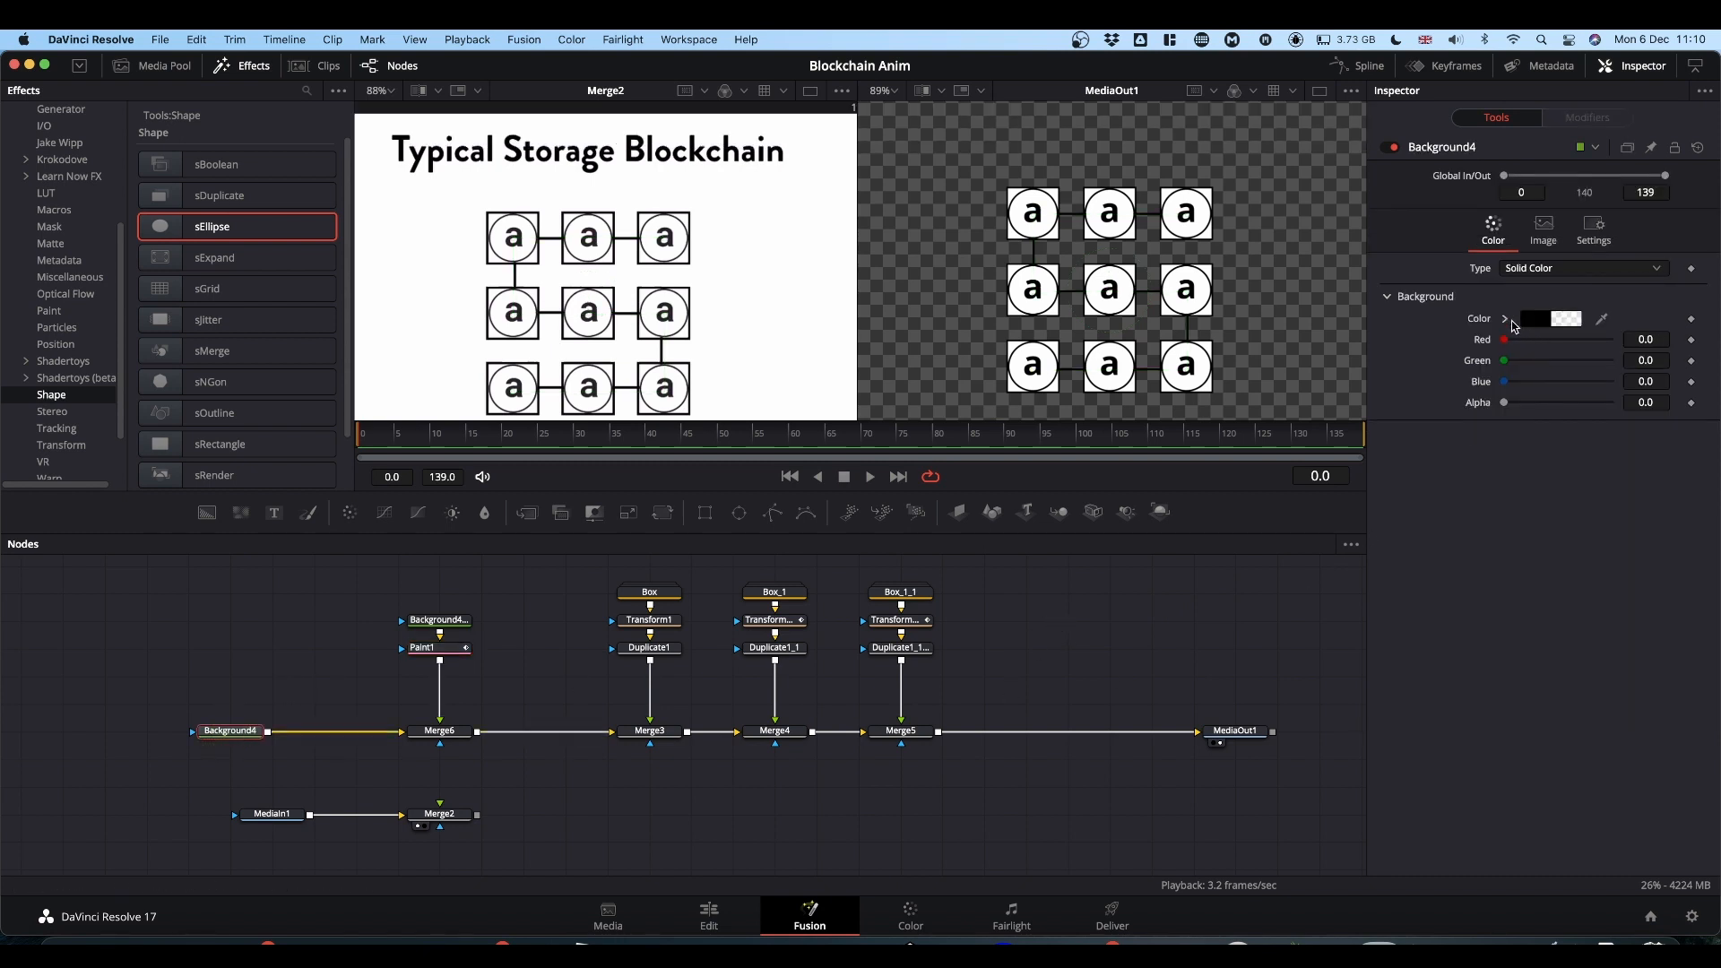
{"action": "left_click", "coordinate": [1507, 320]}
{"action": "left_click_drag", "start_coordinate": [1514, 341], "coordinate": [1453, 296]}
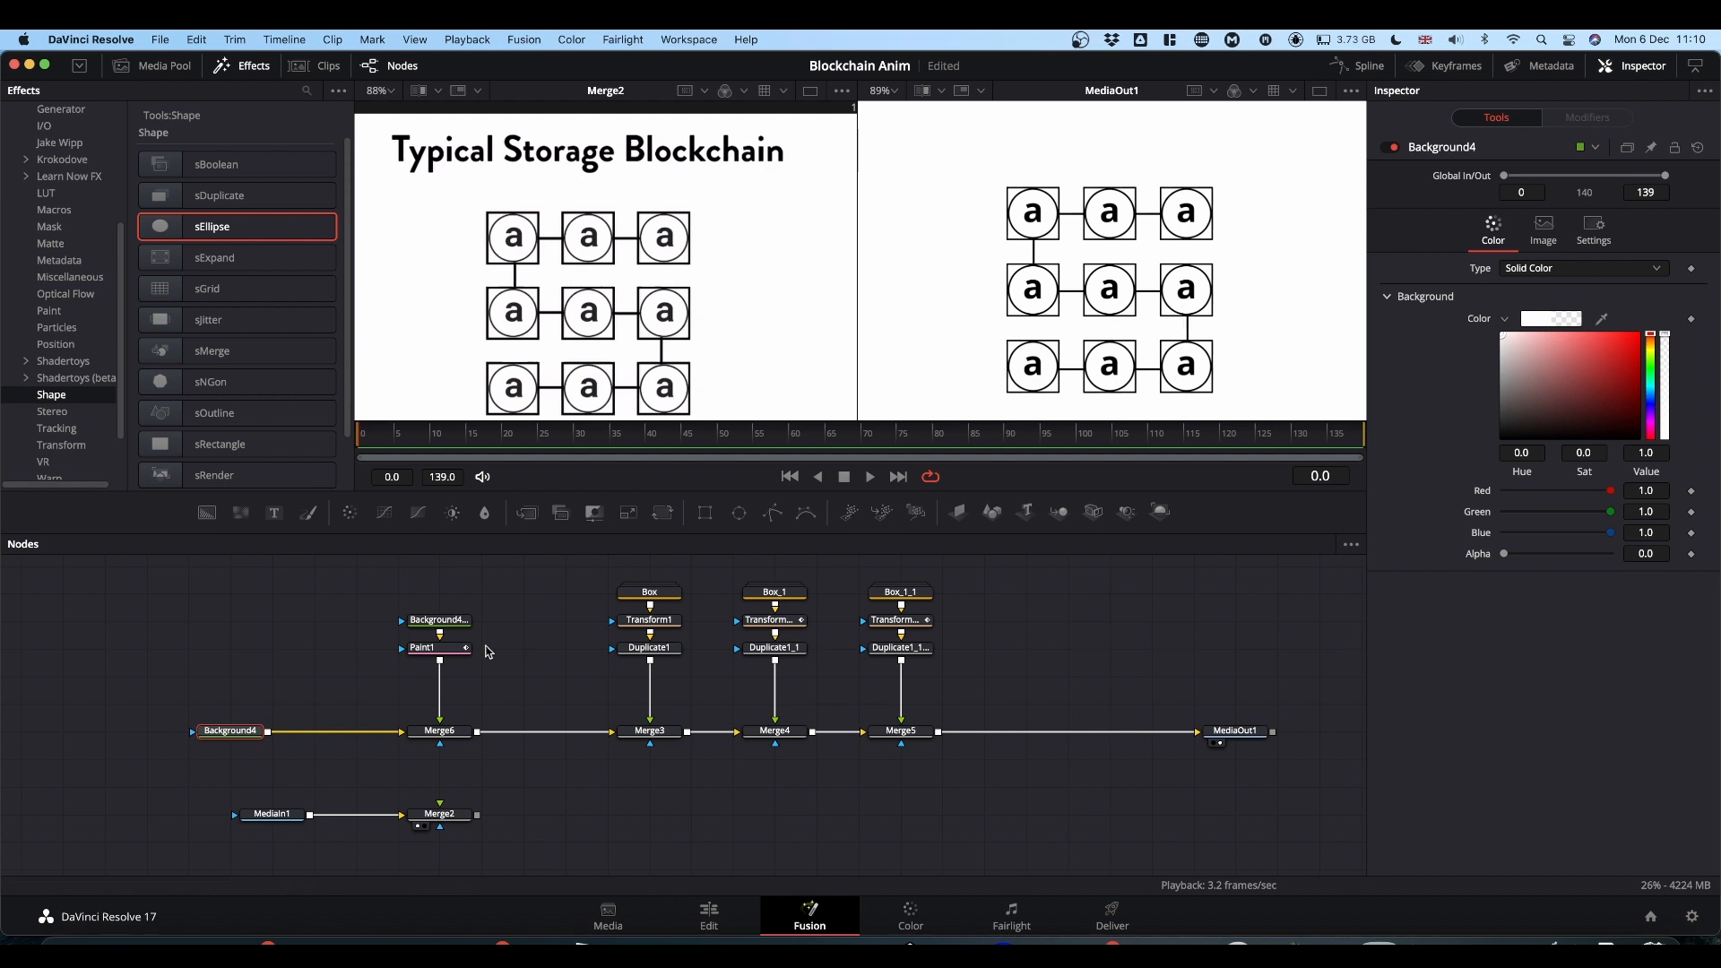
Show the Stroke Controls of Paint1's connecting line and try out its Write On end value.
{"action": "left_click", "coordinate": [451, 655]}
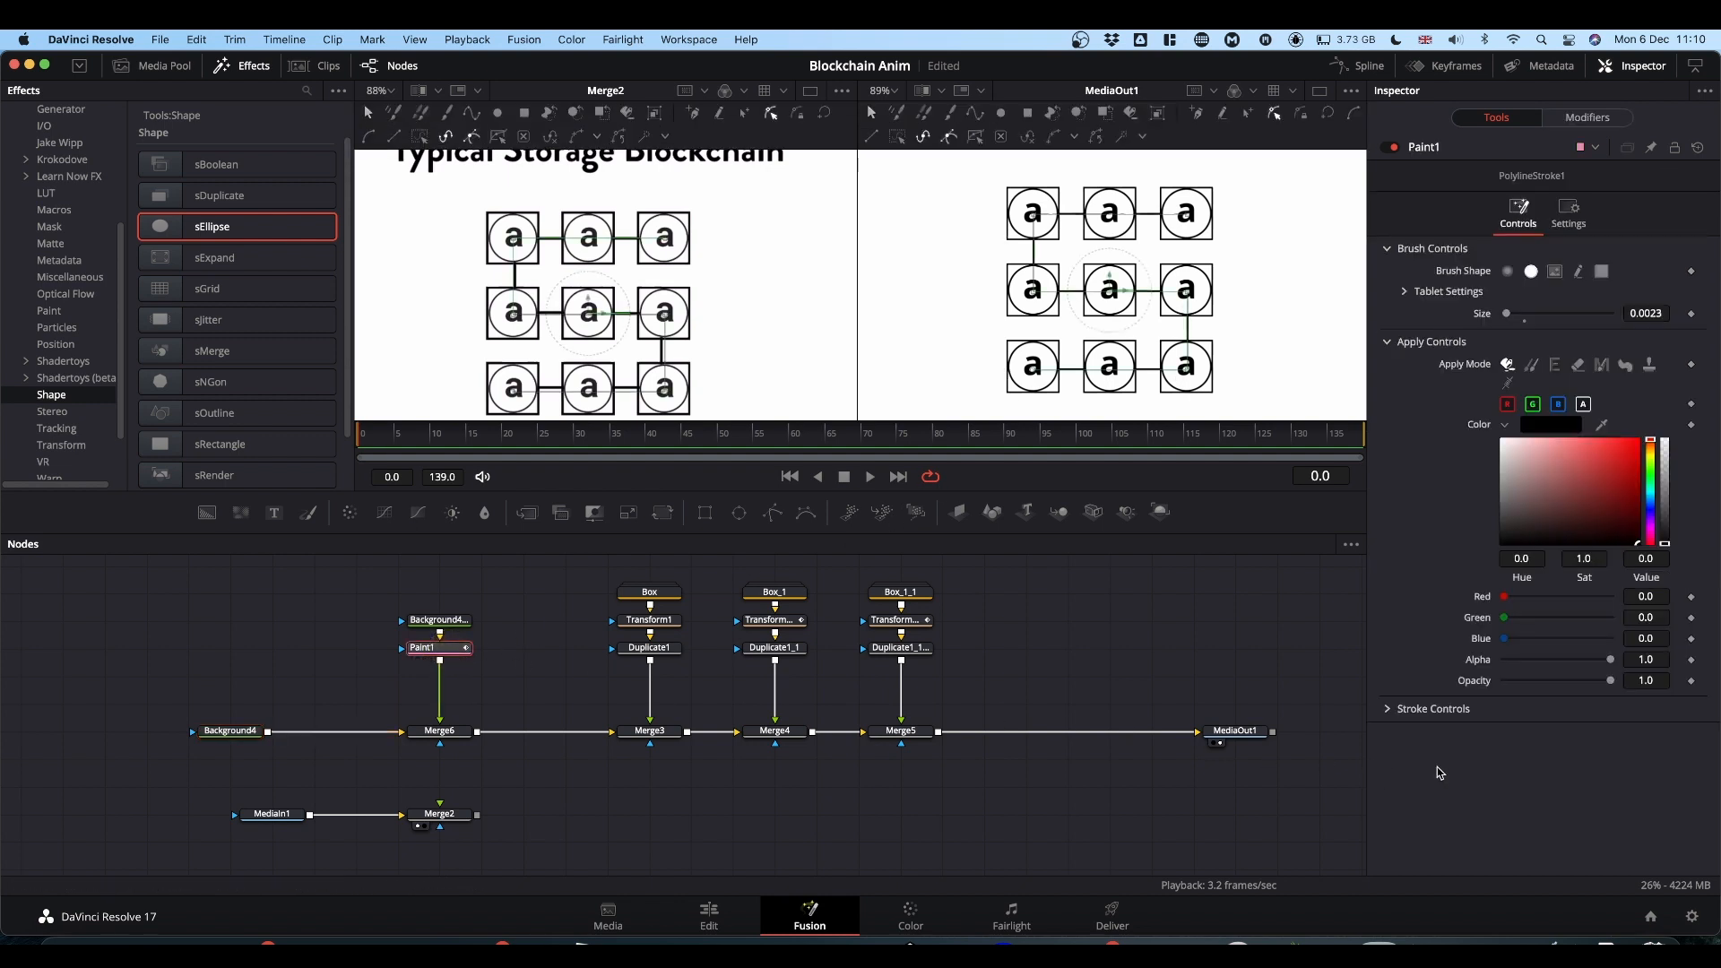
{"action": "left_click", "coordinate": [1390, 710]}
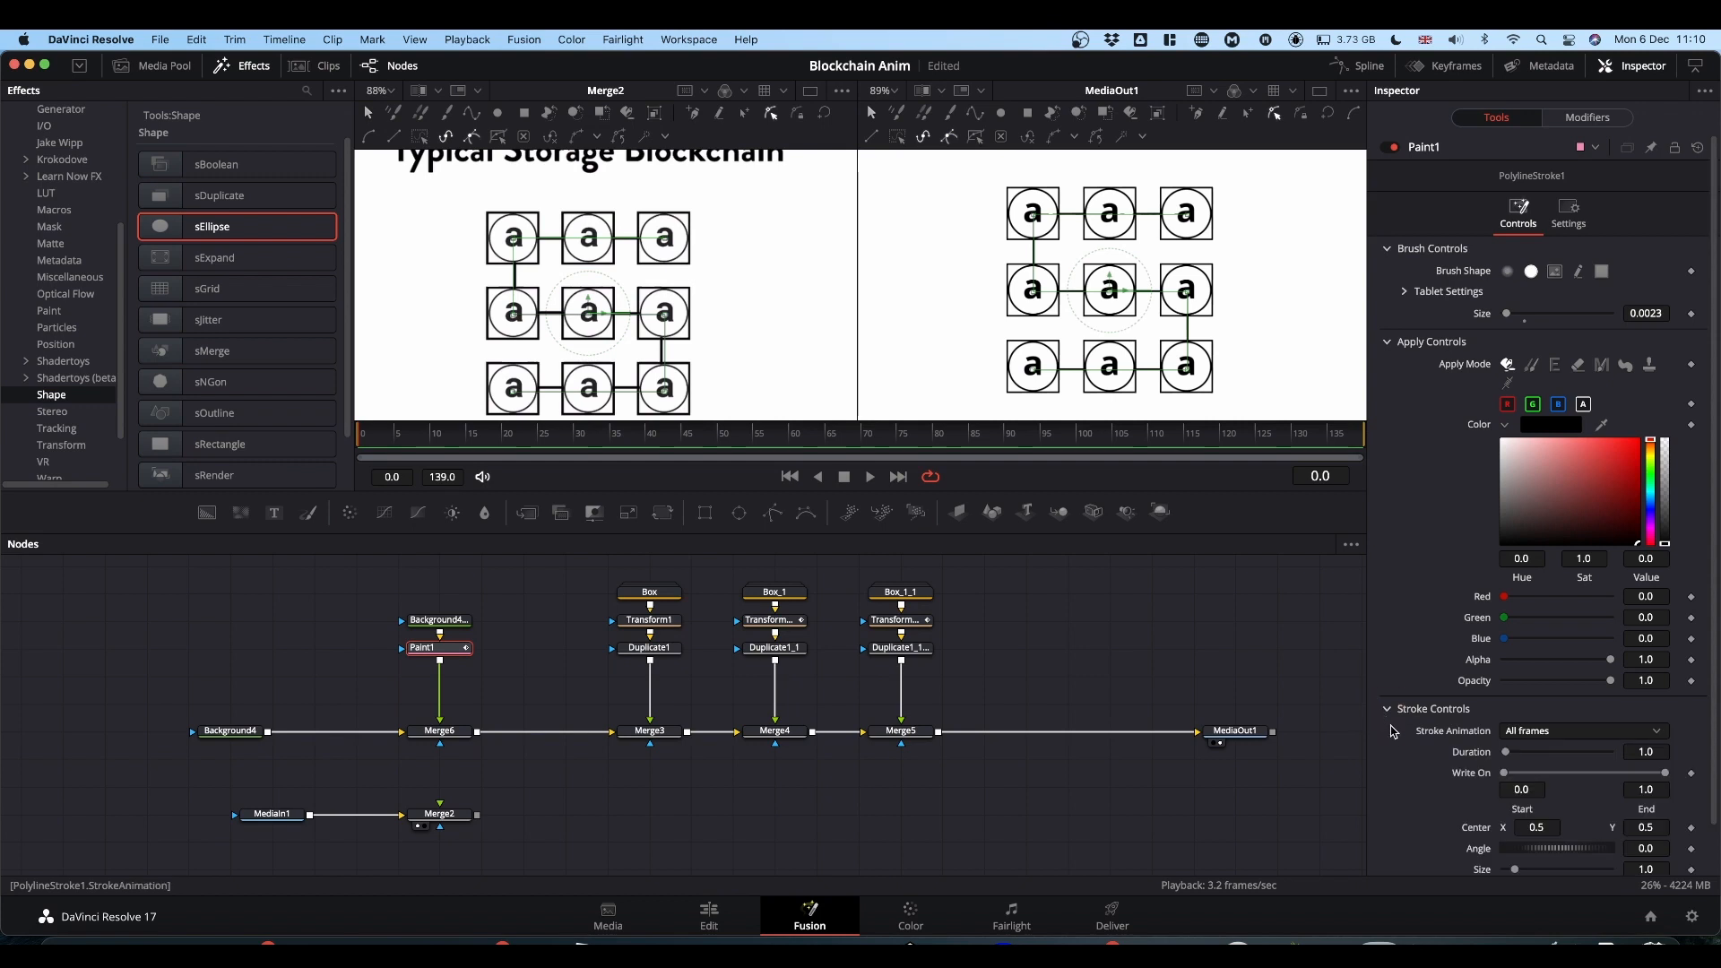
{"action": "scroll", "coordinate": [1419, 734], "scroll_direction": "down", "scroll_amount": 1}
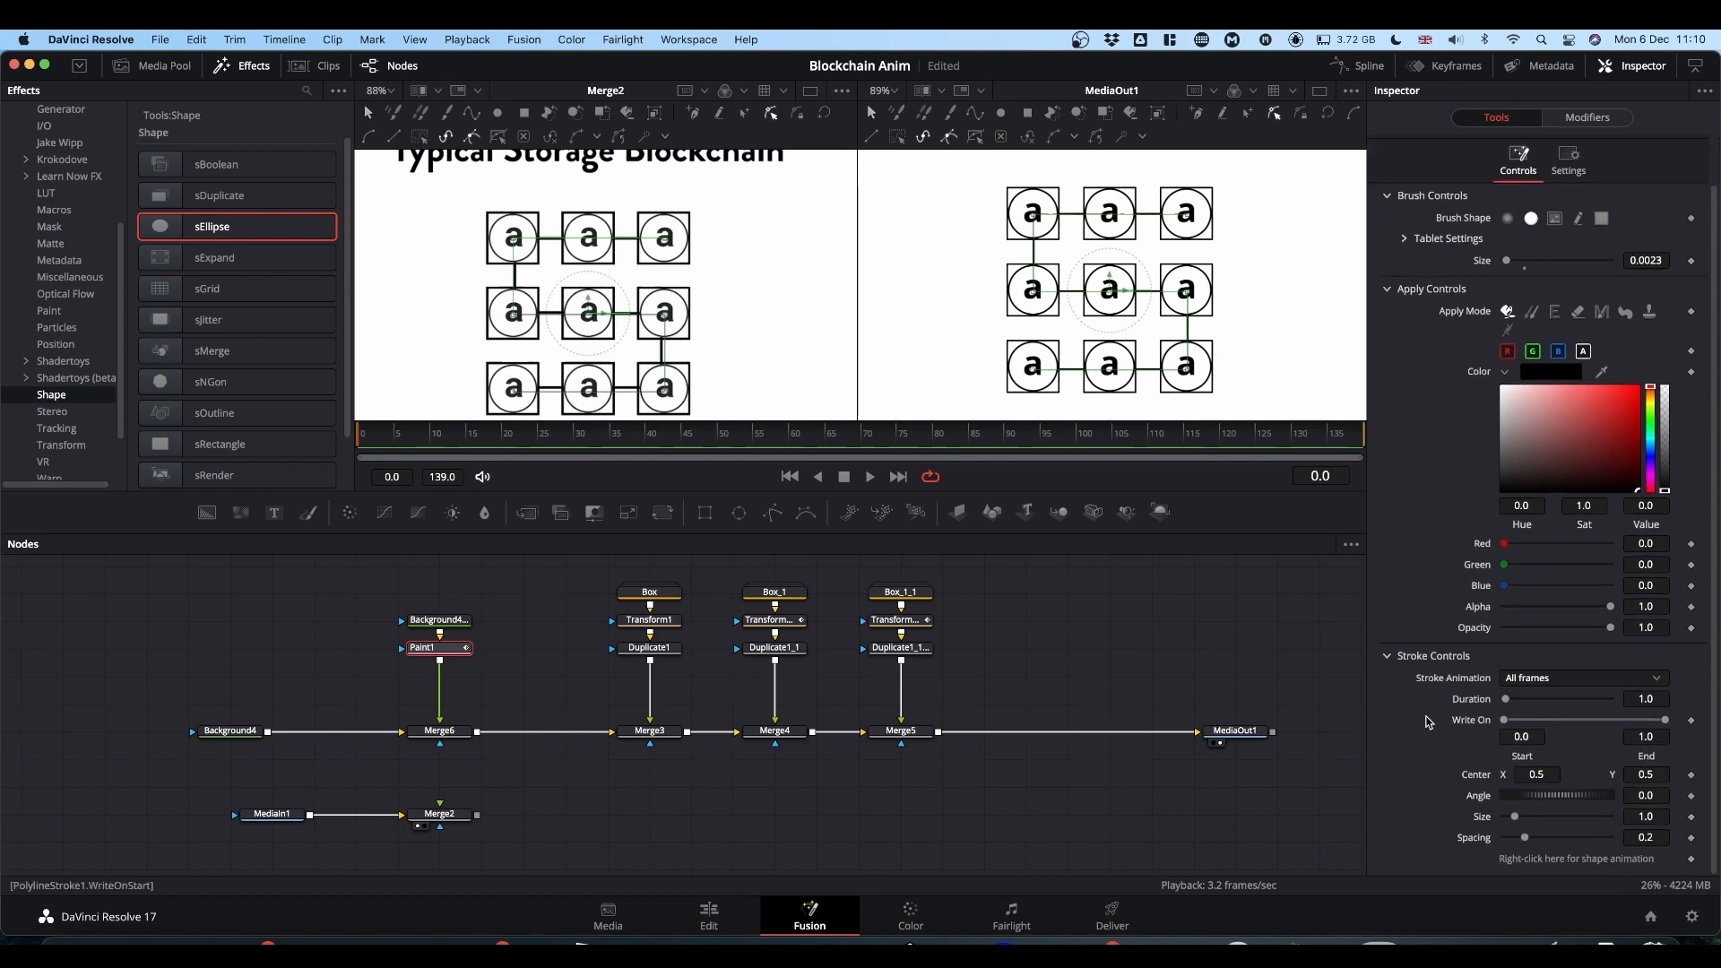
{"action": "left_click_drag", "start_coordinate": [1665, 723], "coordinate": [1717, 717]}
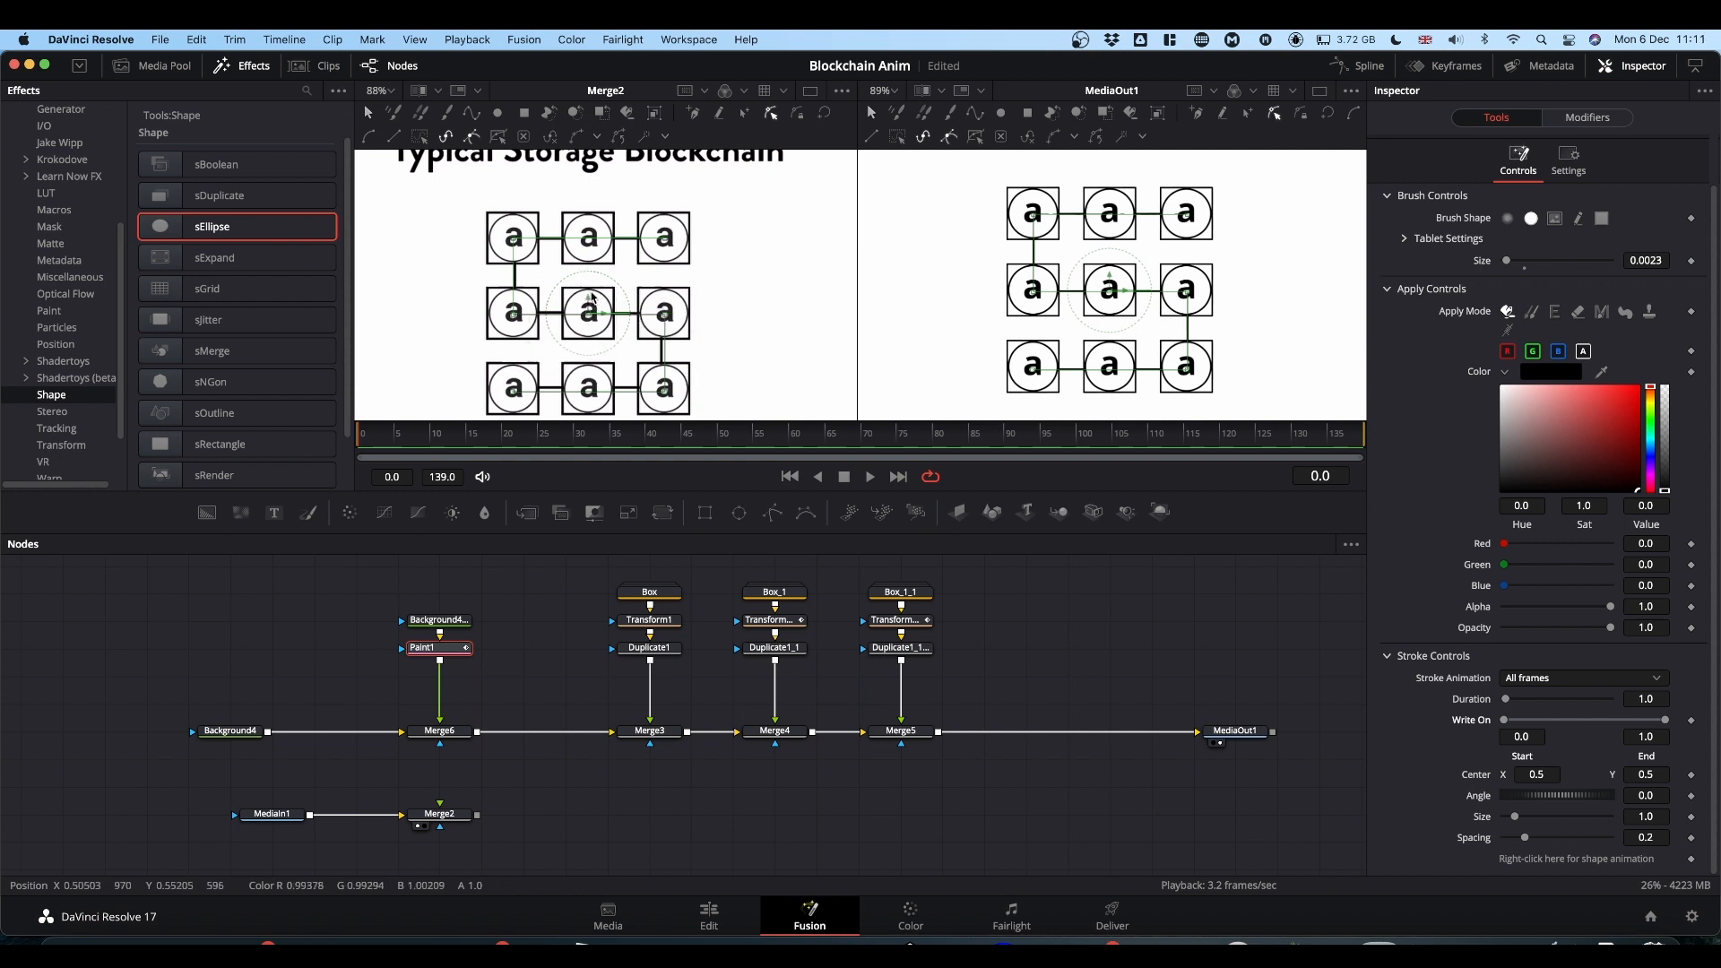
Find the frame where the reference lines start retracting and keyframe the stroke's Write On at frame 18, Start 0.0 and End 1.0.
{"action": "key", "text": "Right"}
{"action": "key", "text": "Right"}
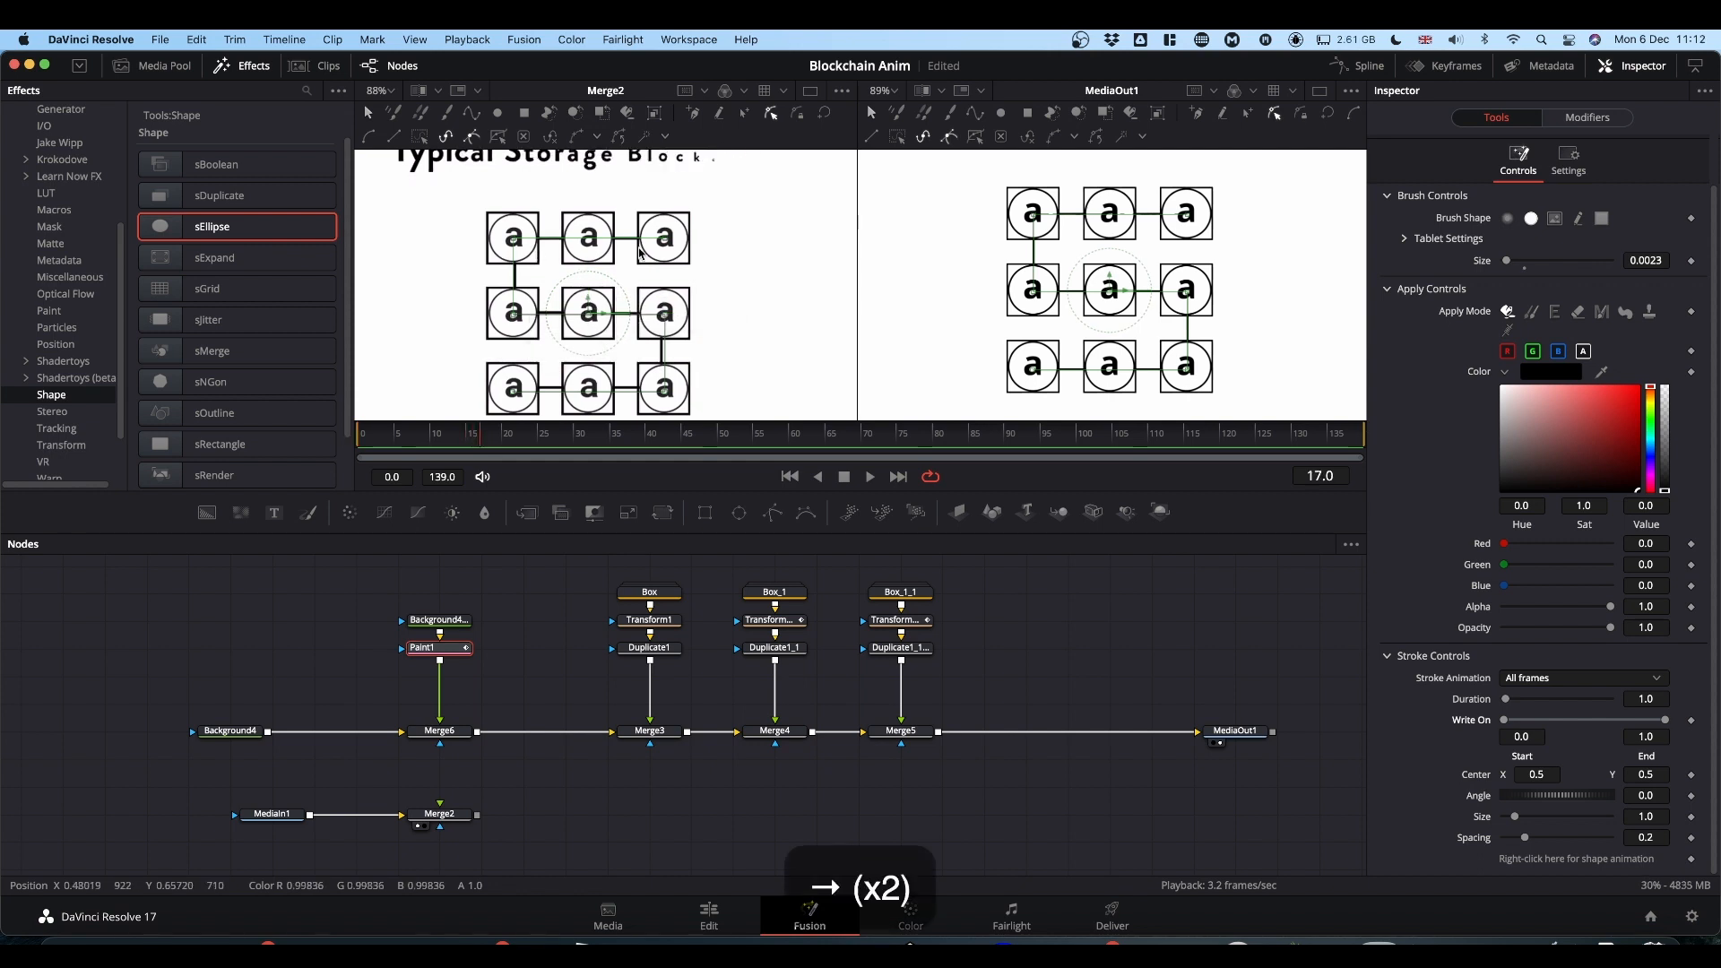
{"action": "key", "text": "Right"}
{"action": "key", "text": "Right"}
{"action": "key", "text": "Right"}
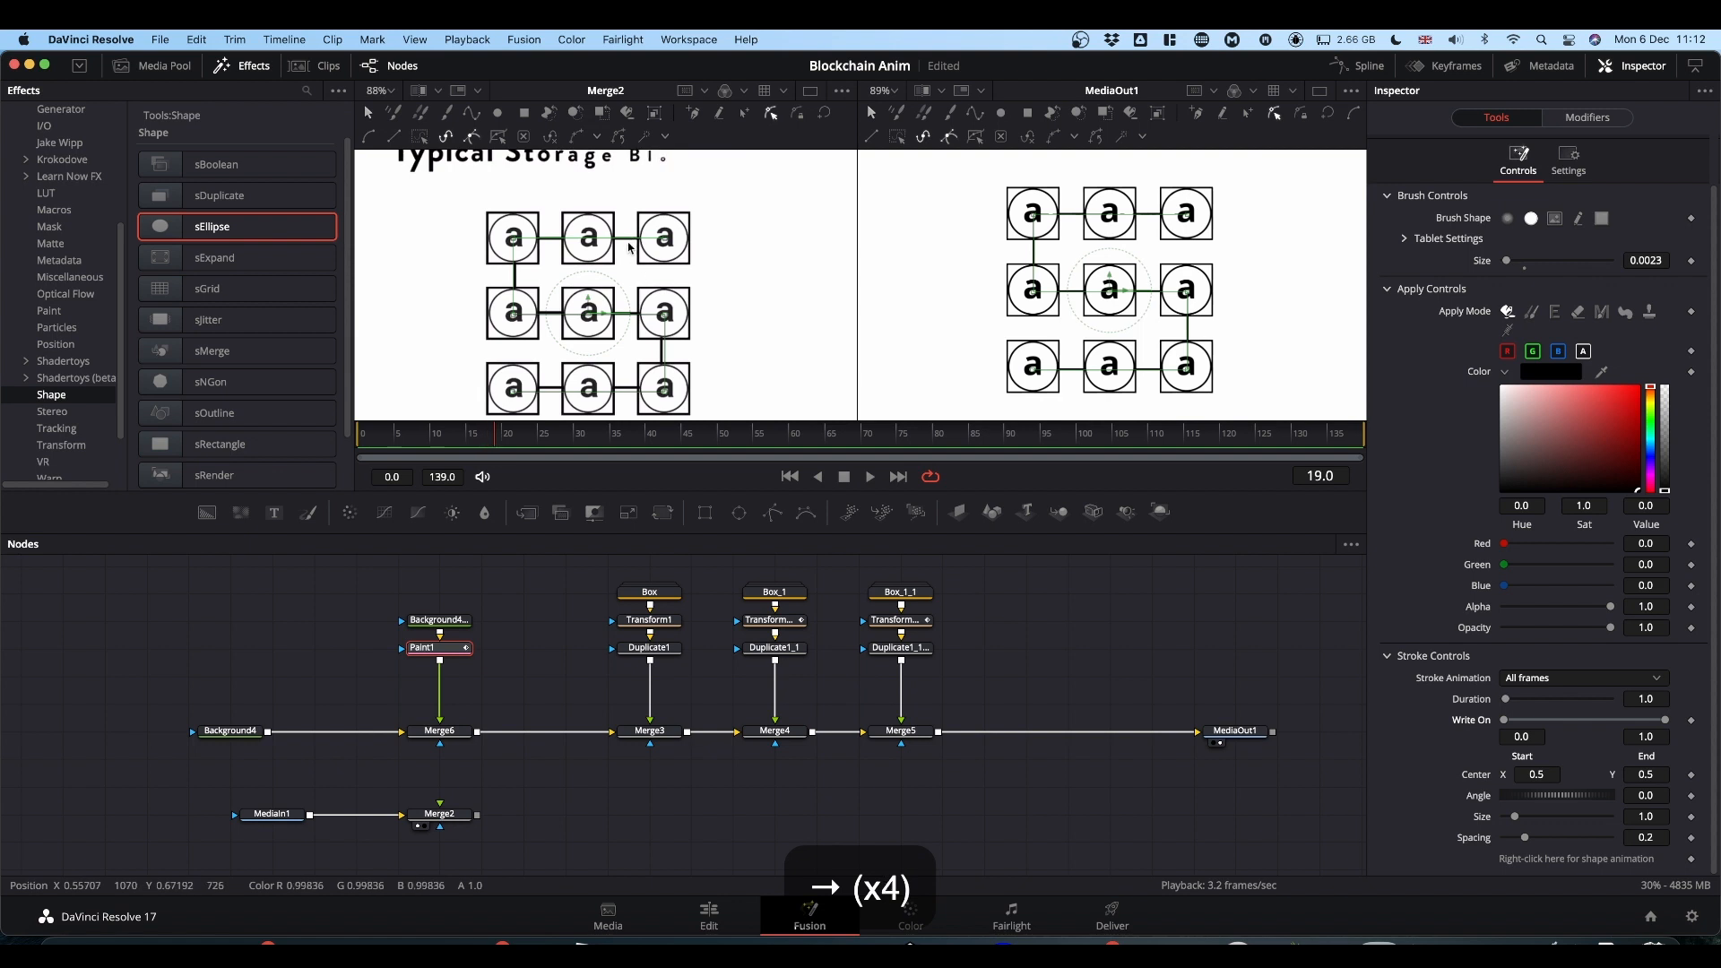
{"action": "key", "text": "Left"}
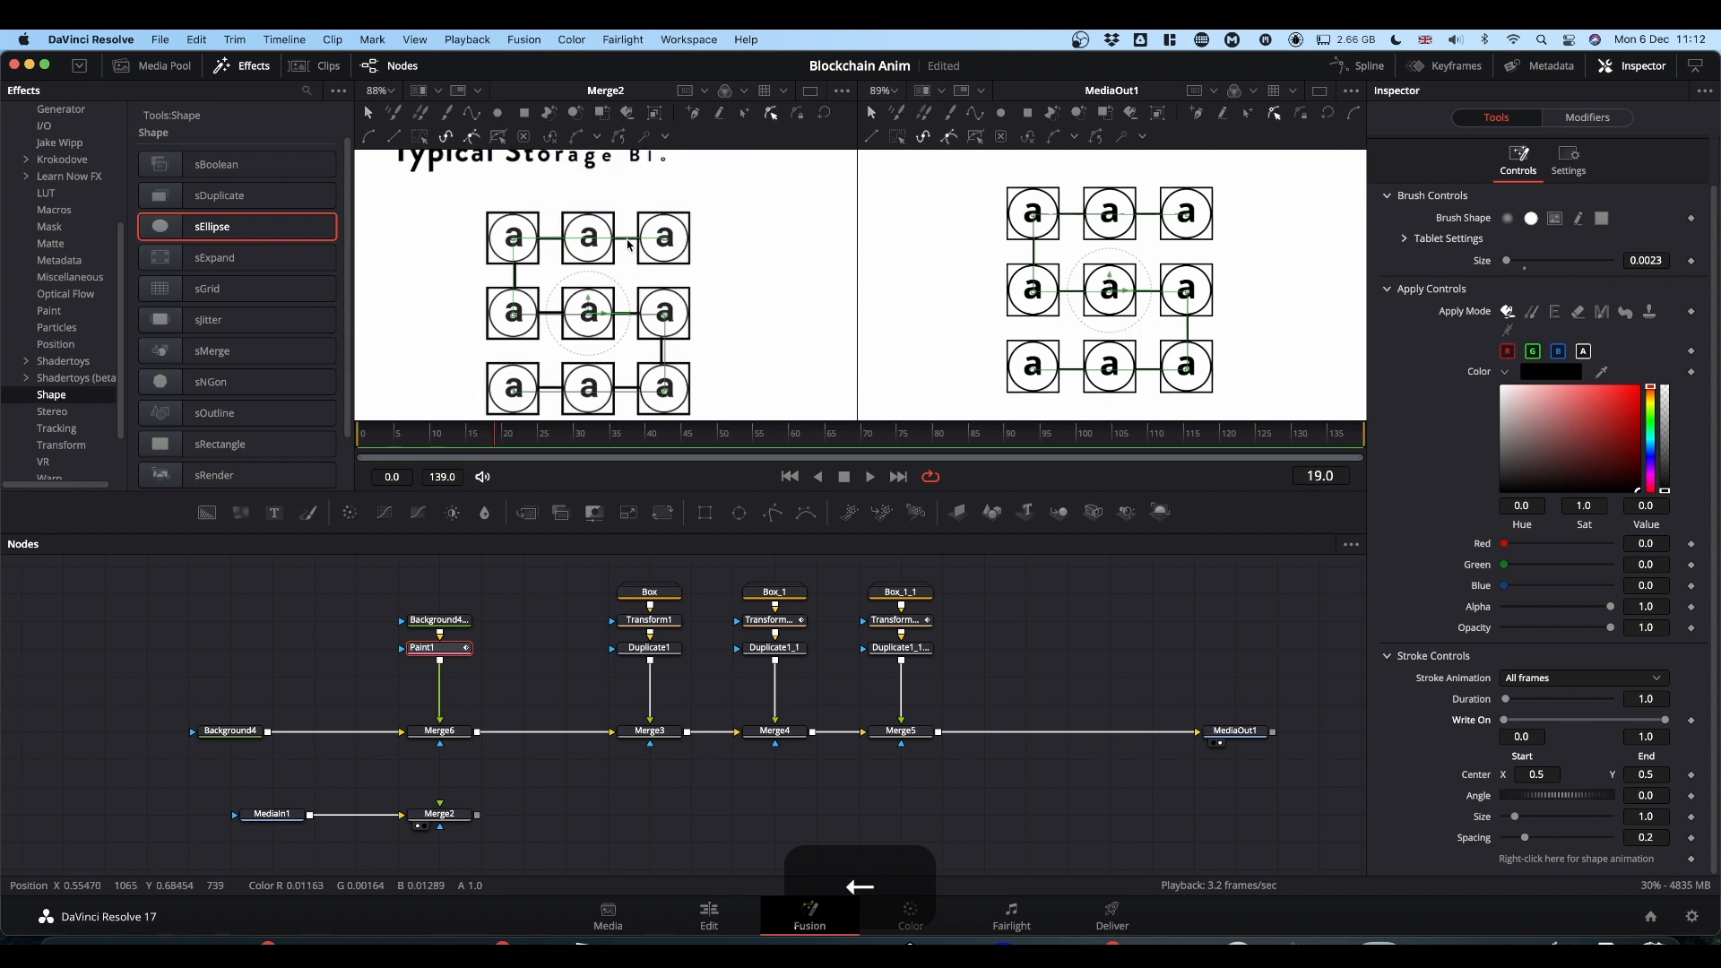
{"action": "key", "text": "Left"}
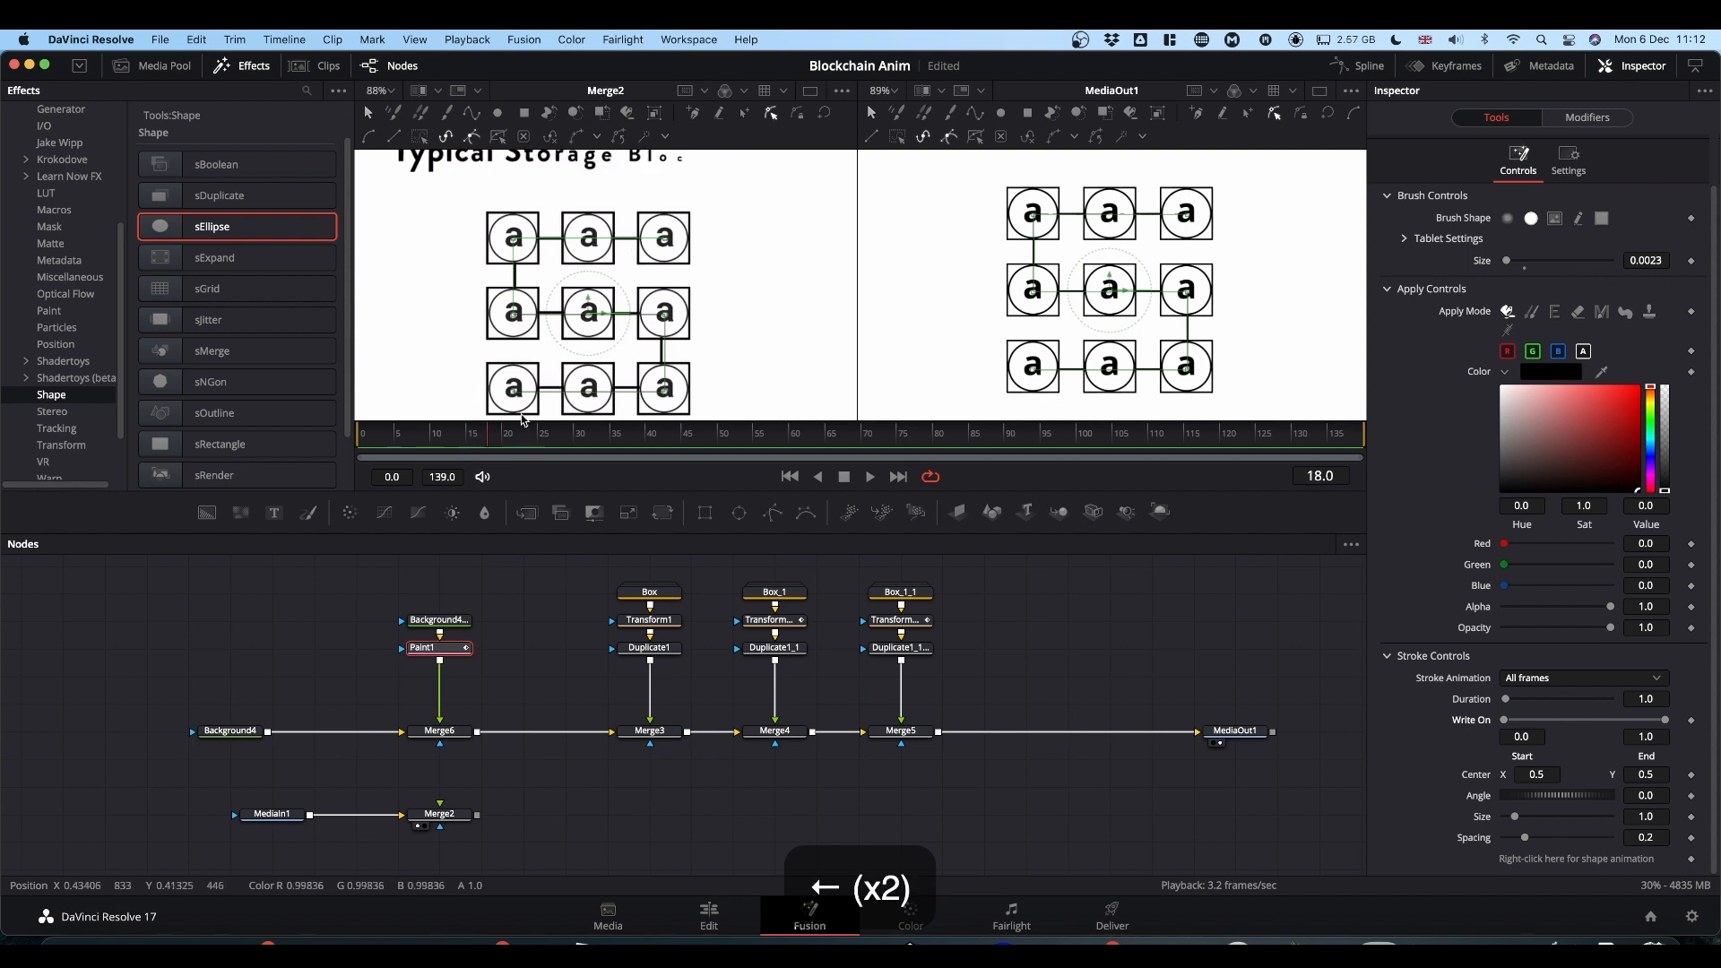
{"action": "left_click", "coordinate": [1691, 721]}
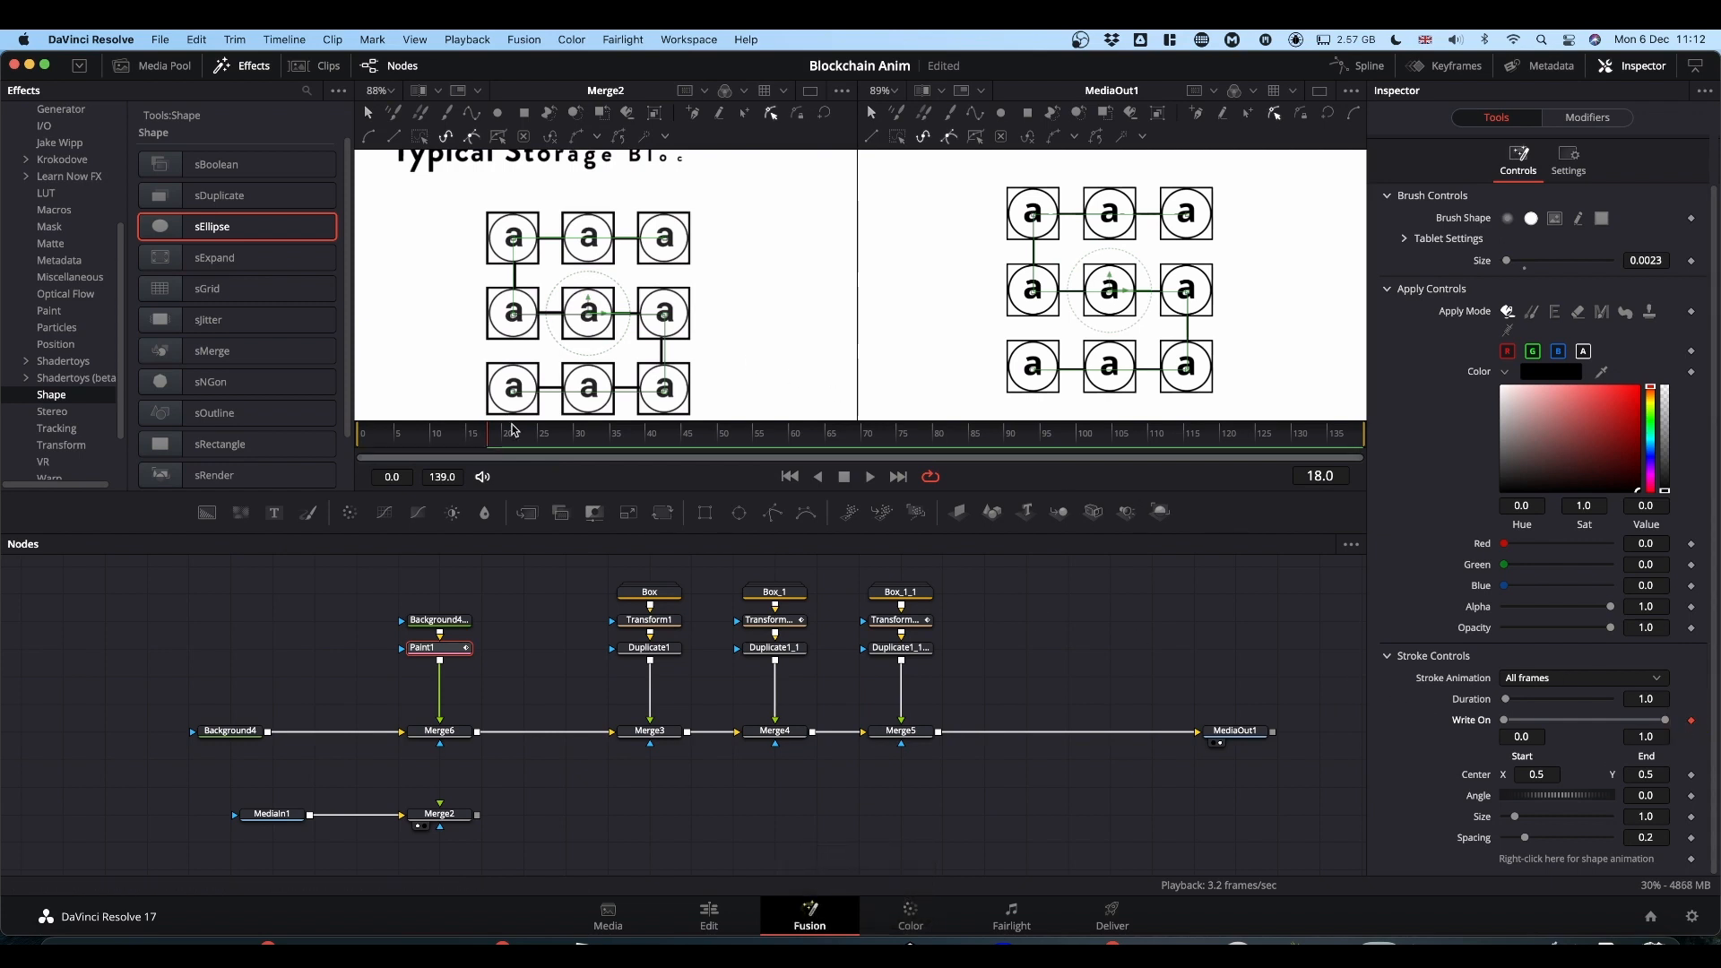
Keyframe the connecting line fully retracted at frame 28 by setting Write On Start and End both to 0.5.
{"action": "key", "text": "Right"}
{"action": "key", "text": "Right"}
{"action": "key", "text": "Right"}
{"action": "key", "text": "Right"}
{"action": "key", "text": "Right"}
{"action": "key", "text": "Right"}
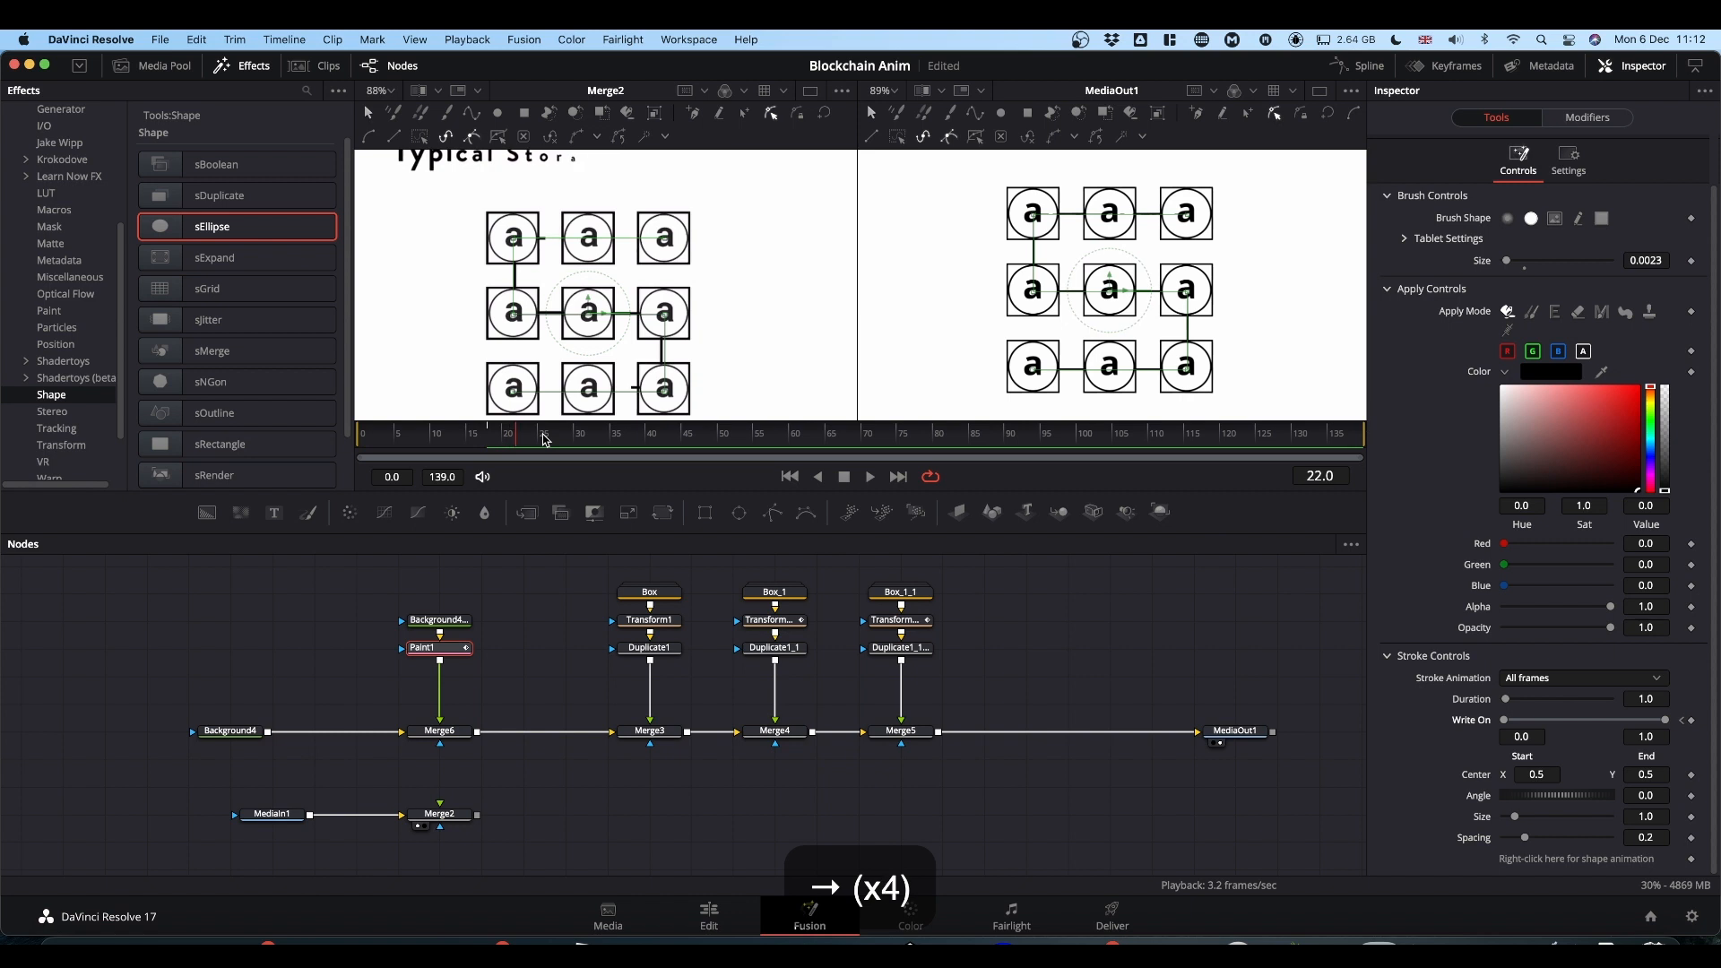
{"action": "key", "text": "Right"}
{"action": "key", "text": "Right"}
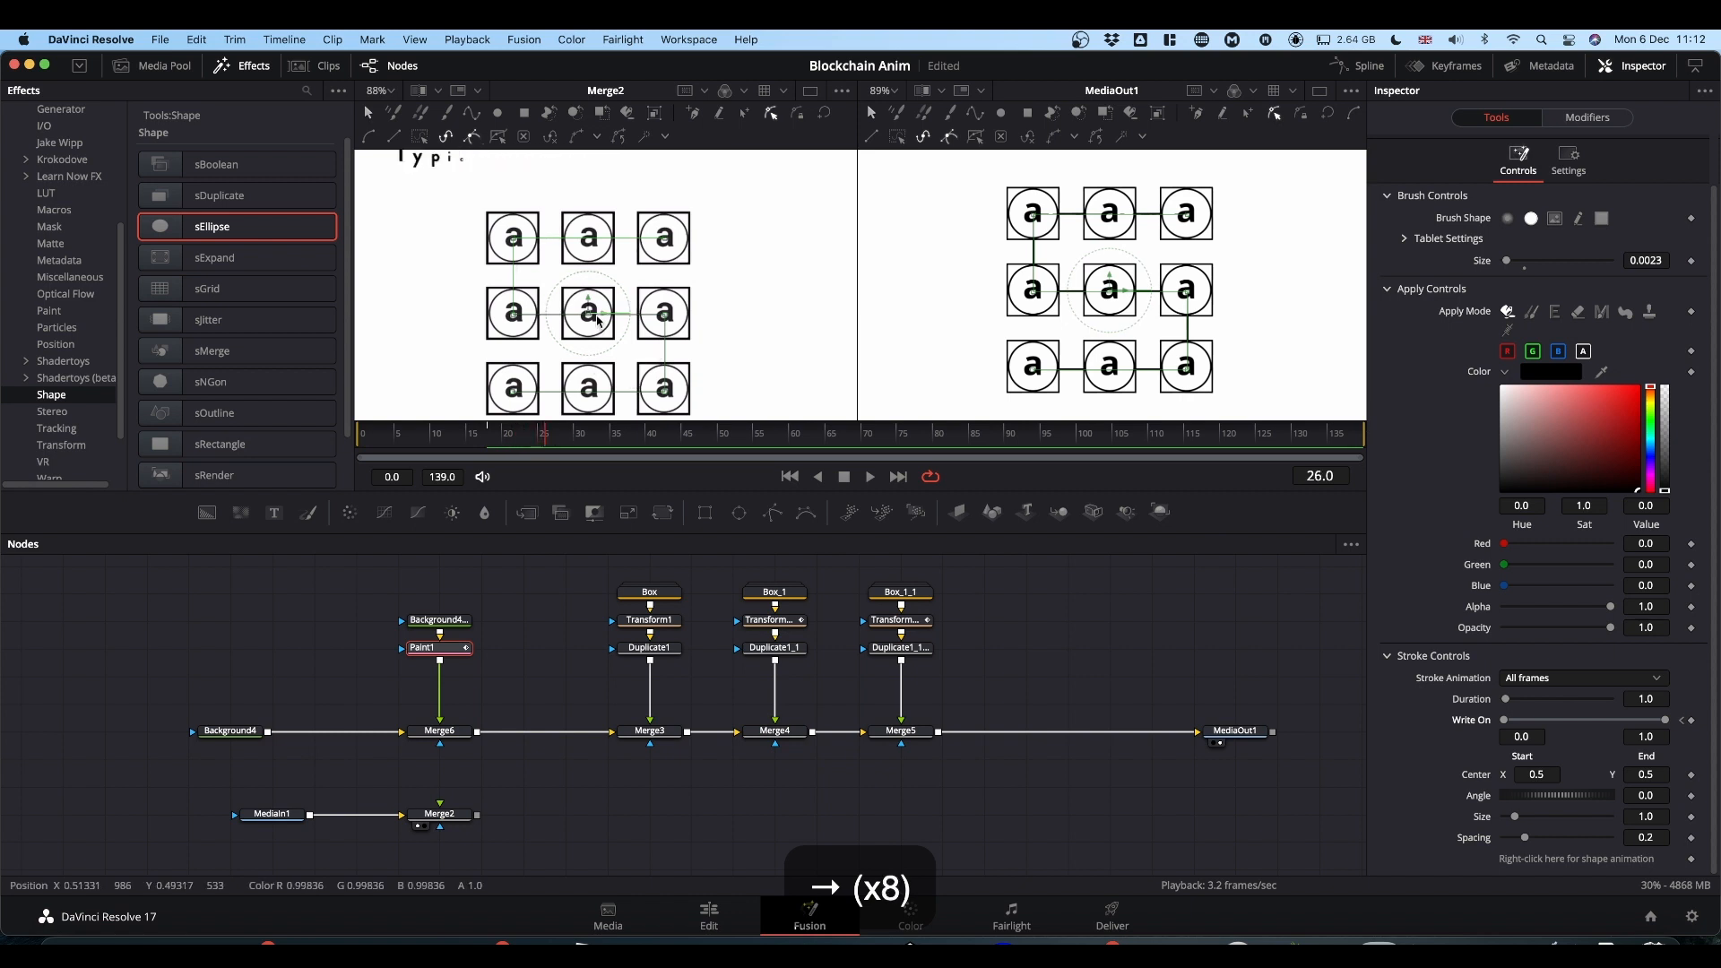
{"action": "key", "text": "Right"}
{"action": "key", "text": "Right"}
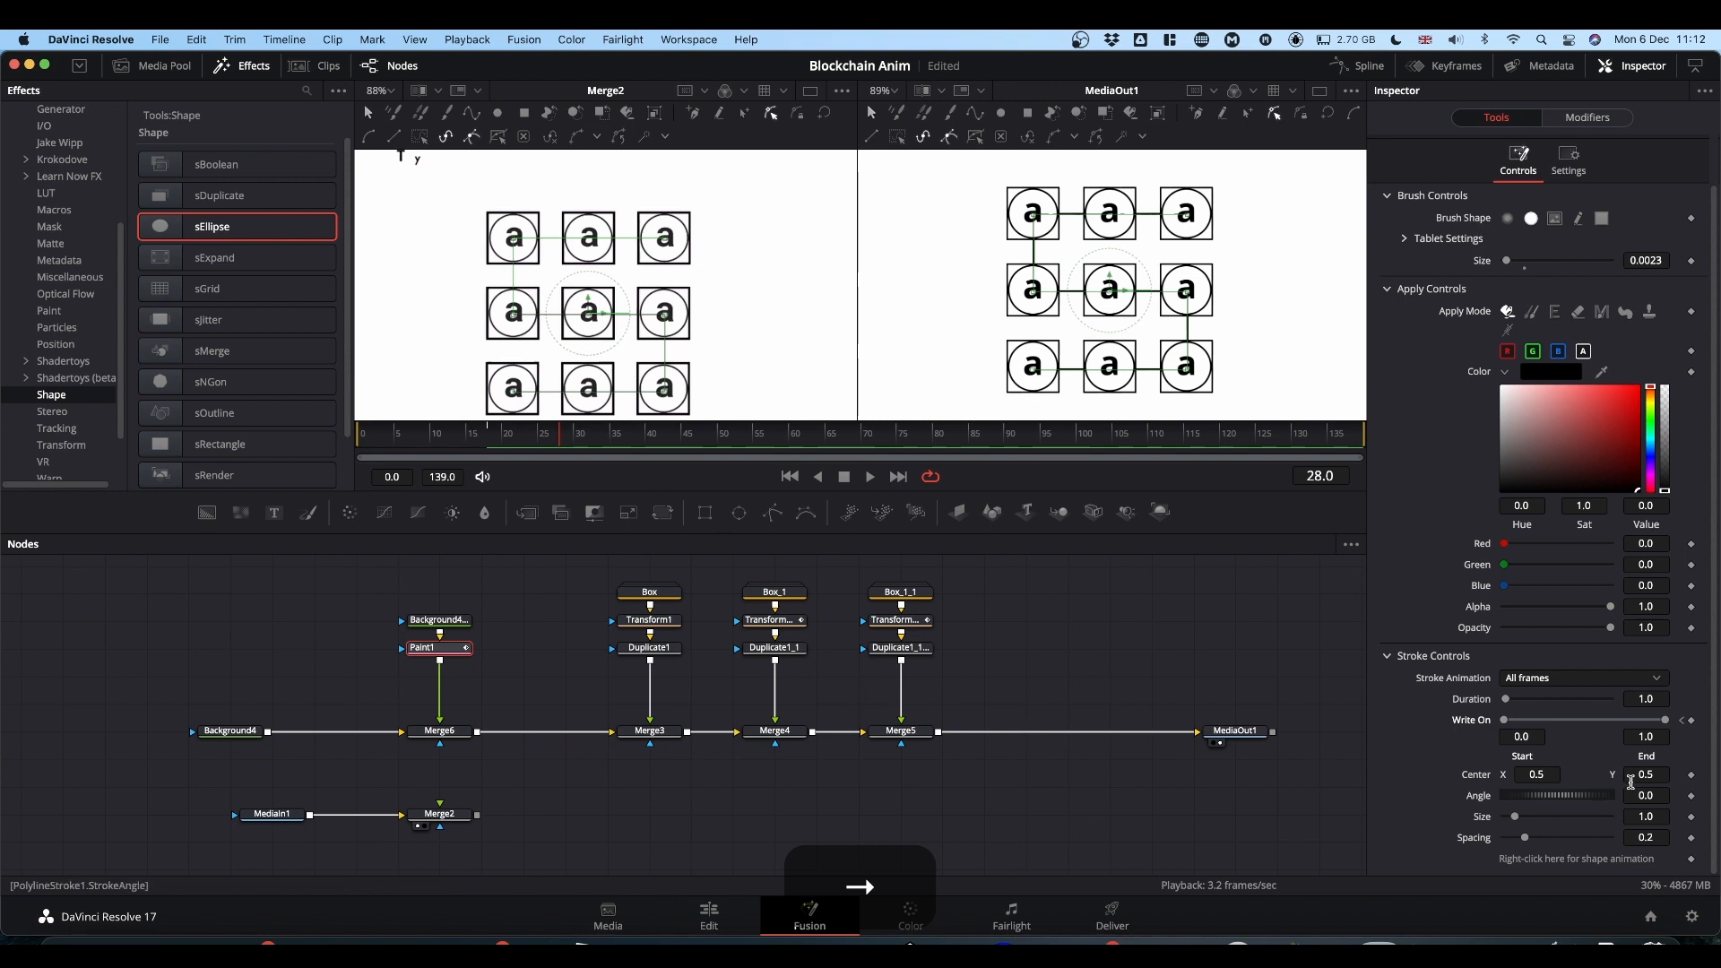
{"action": "left_click", "coordinate": [1521, 736]}
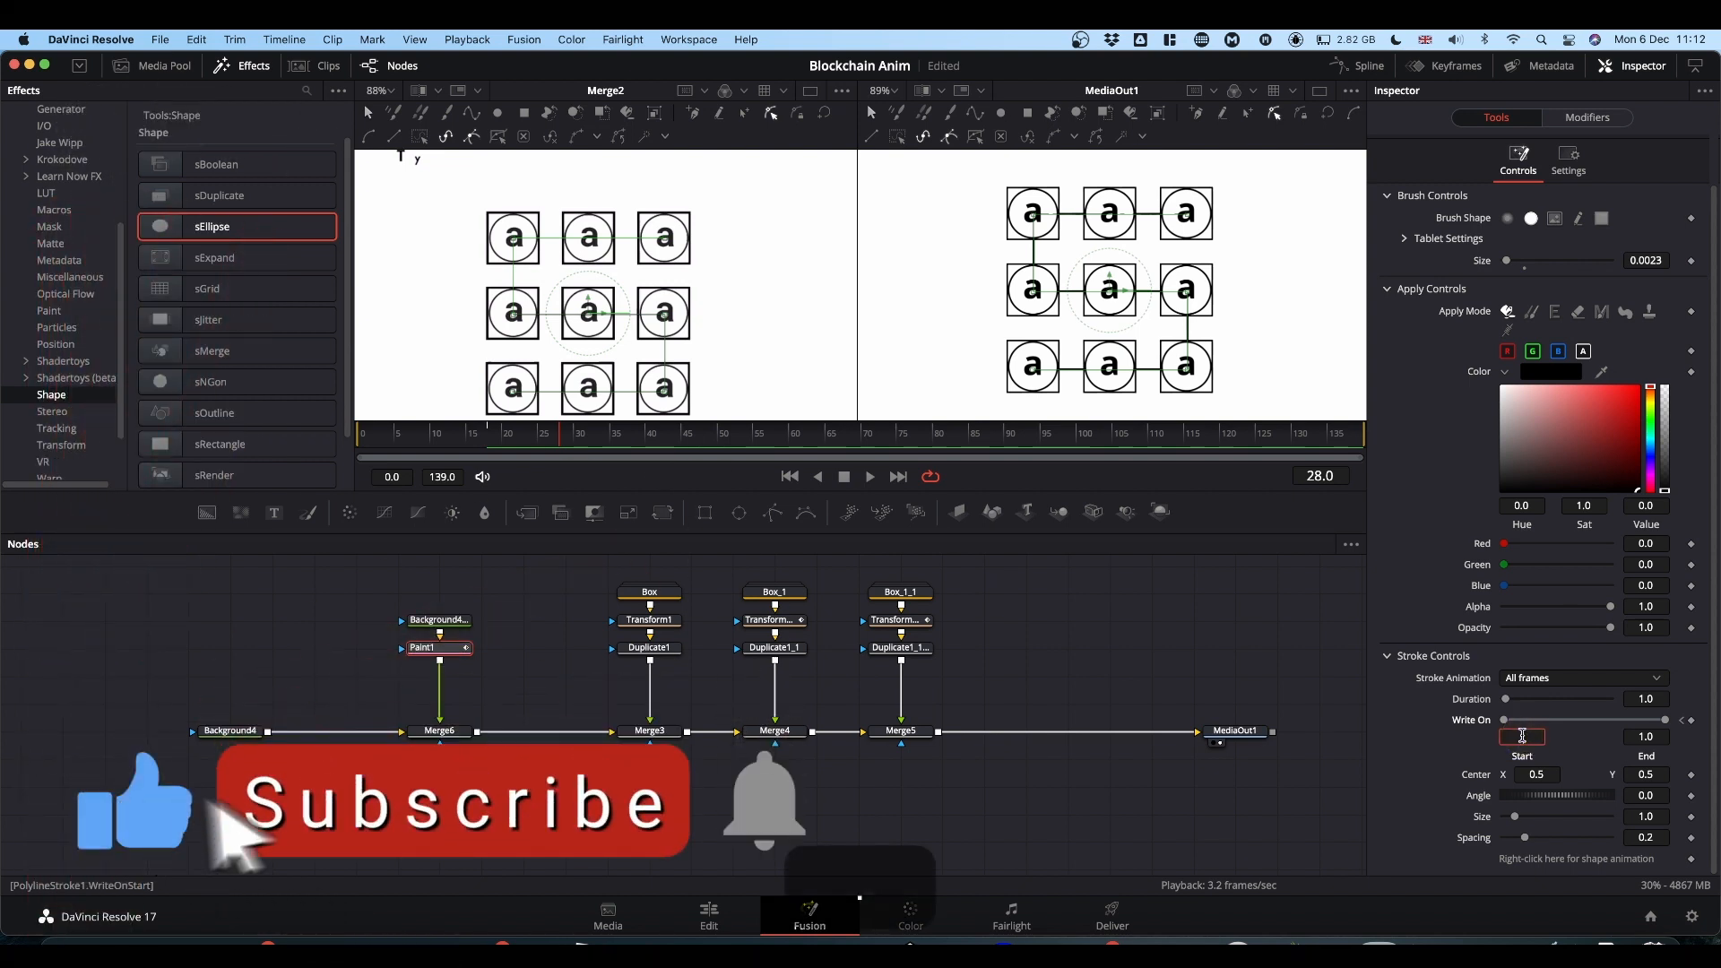
{"action": "type", "text": ".5"}
{"action": "left_click", "coordinate": [1643, 736]}
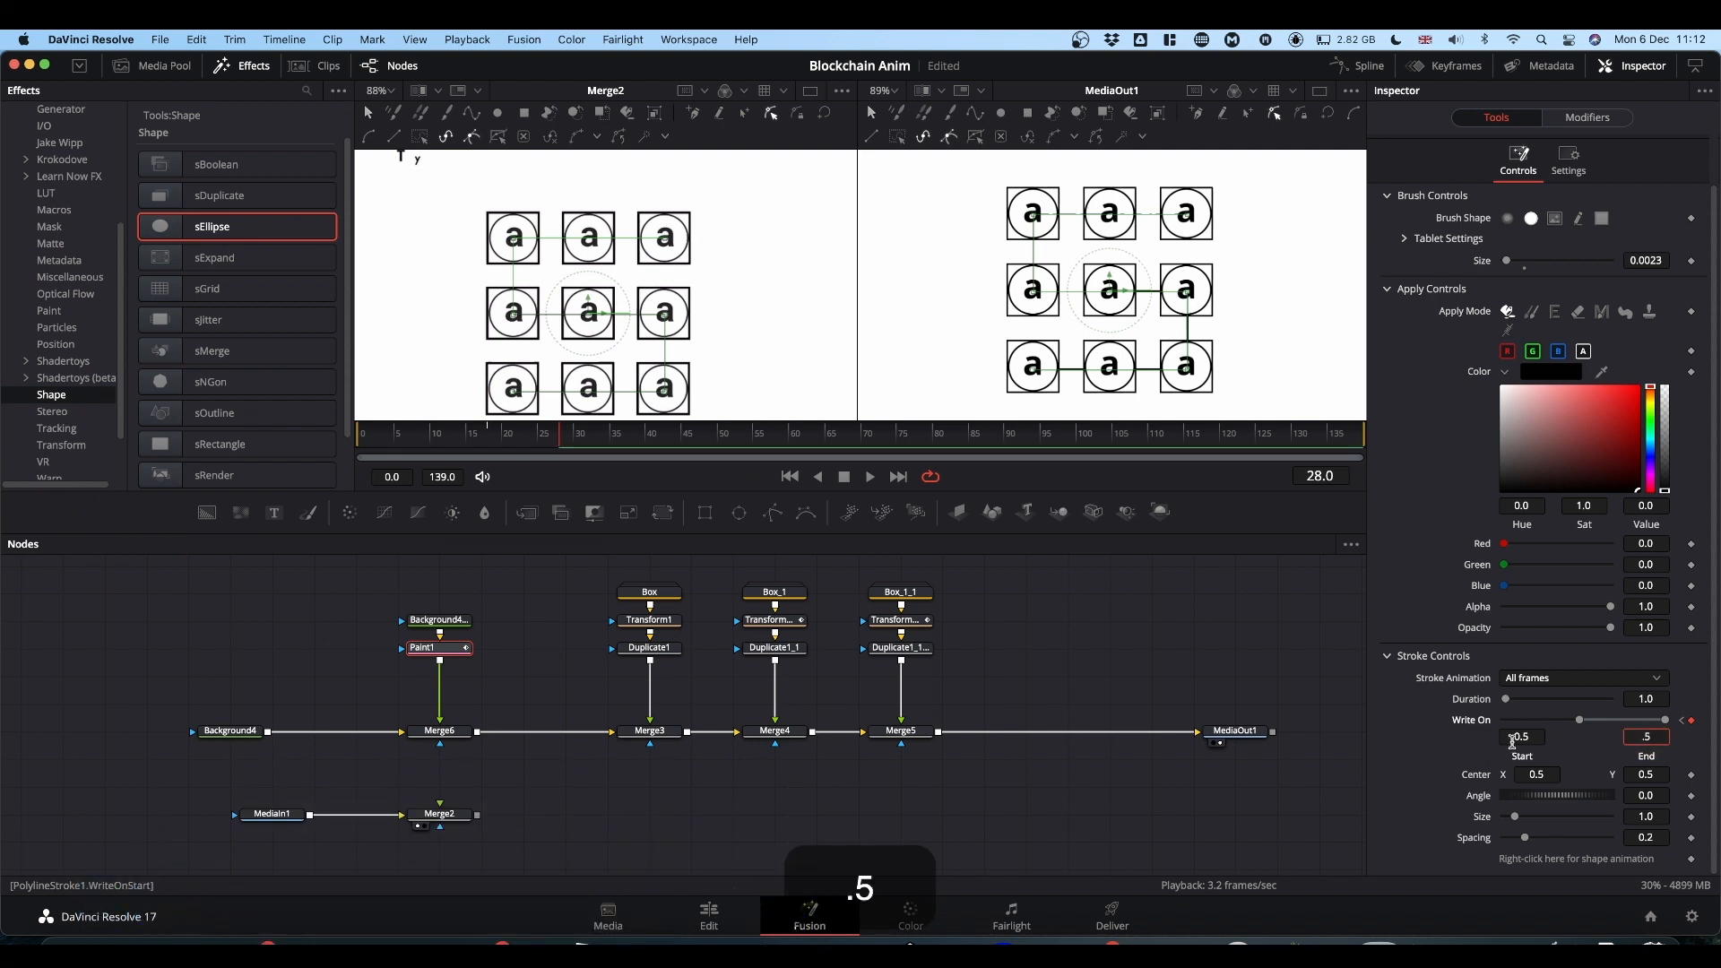
{"action": "type", "text": ".5"}
{"action": "key", "text": "Return"}
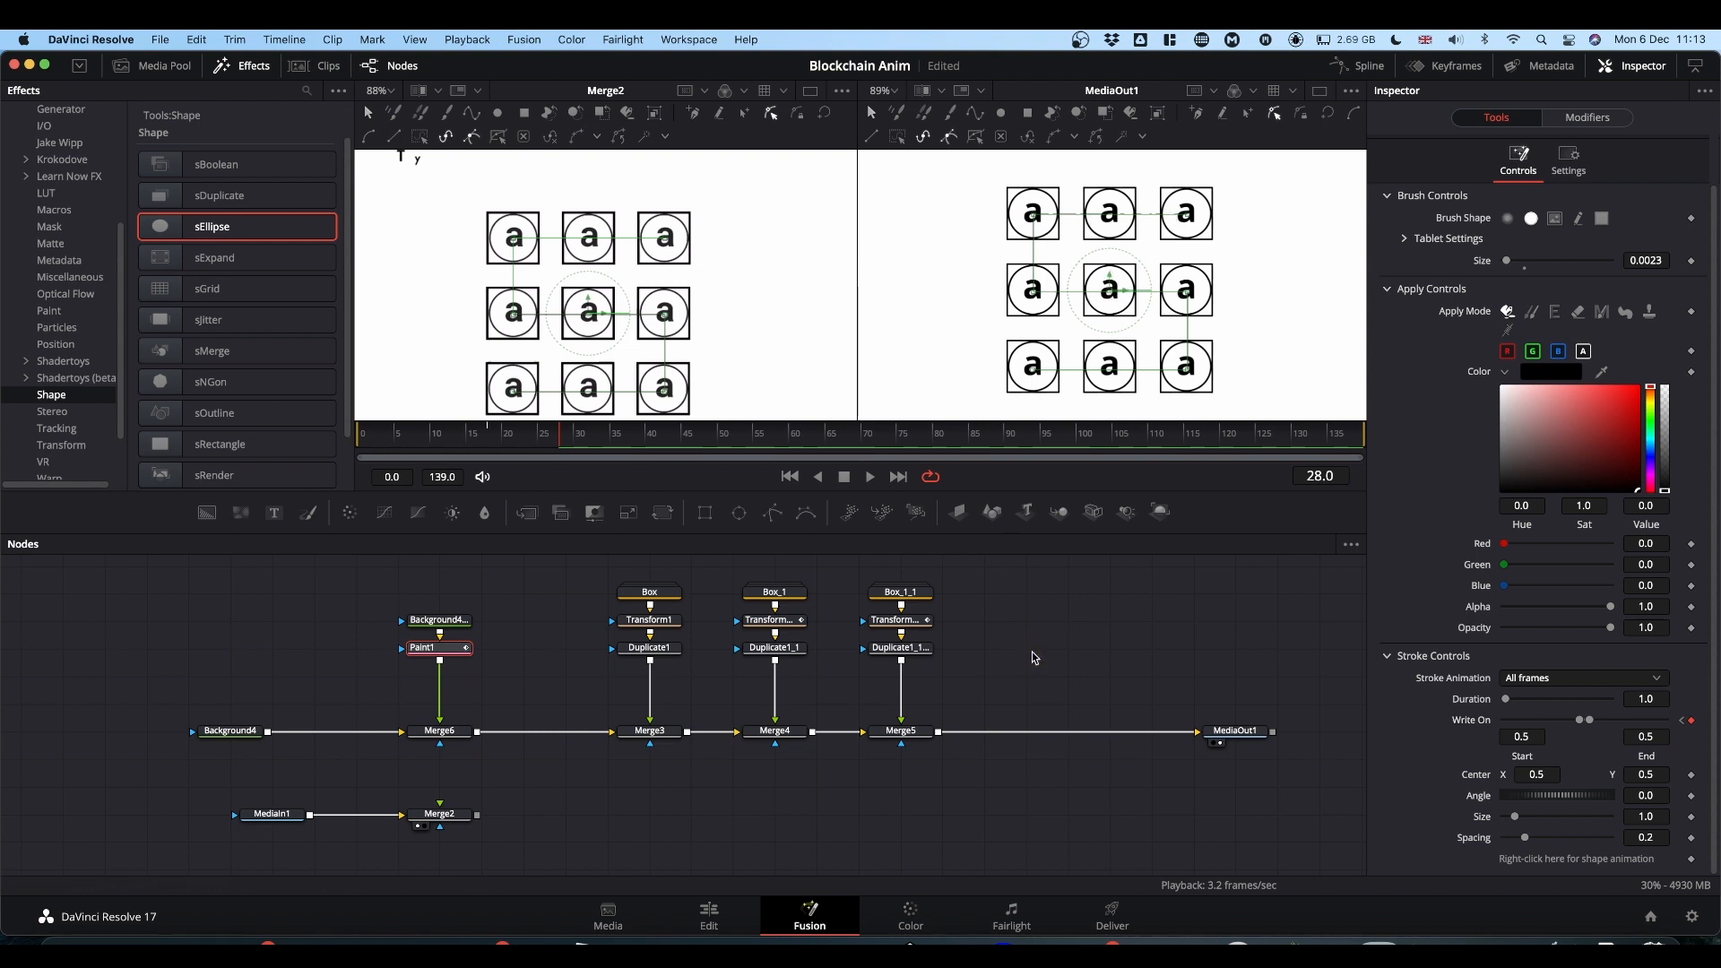
Play the retracting line and sliding rows beside the reference, and return to frame 17.
{"action": "left_click", "coordinate": [452, 434]}
{"action": "key", "text": "space"}
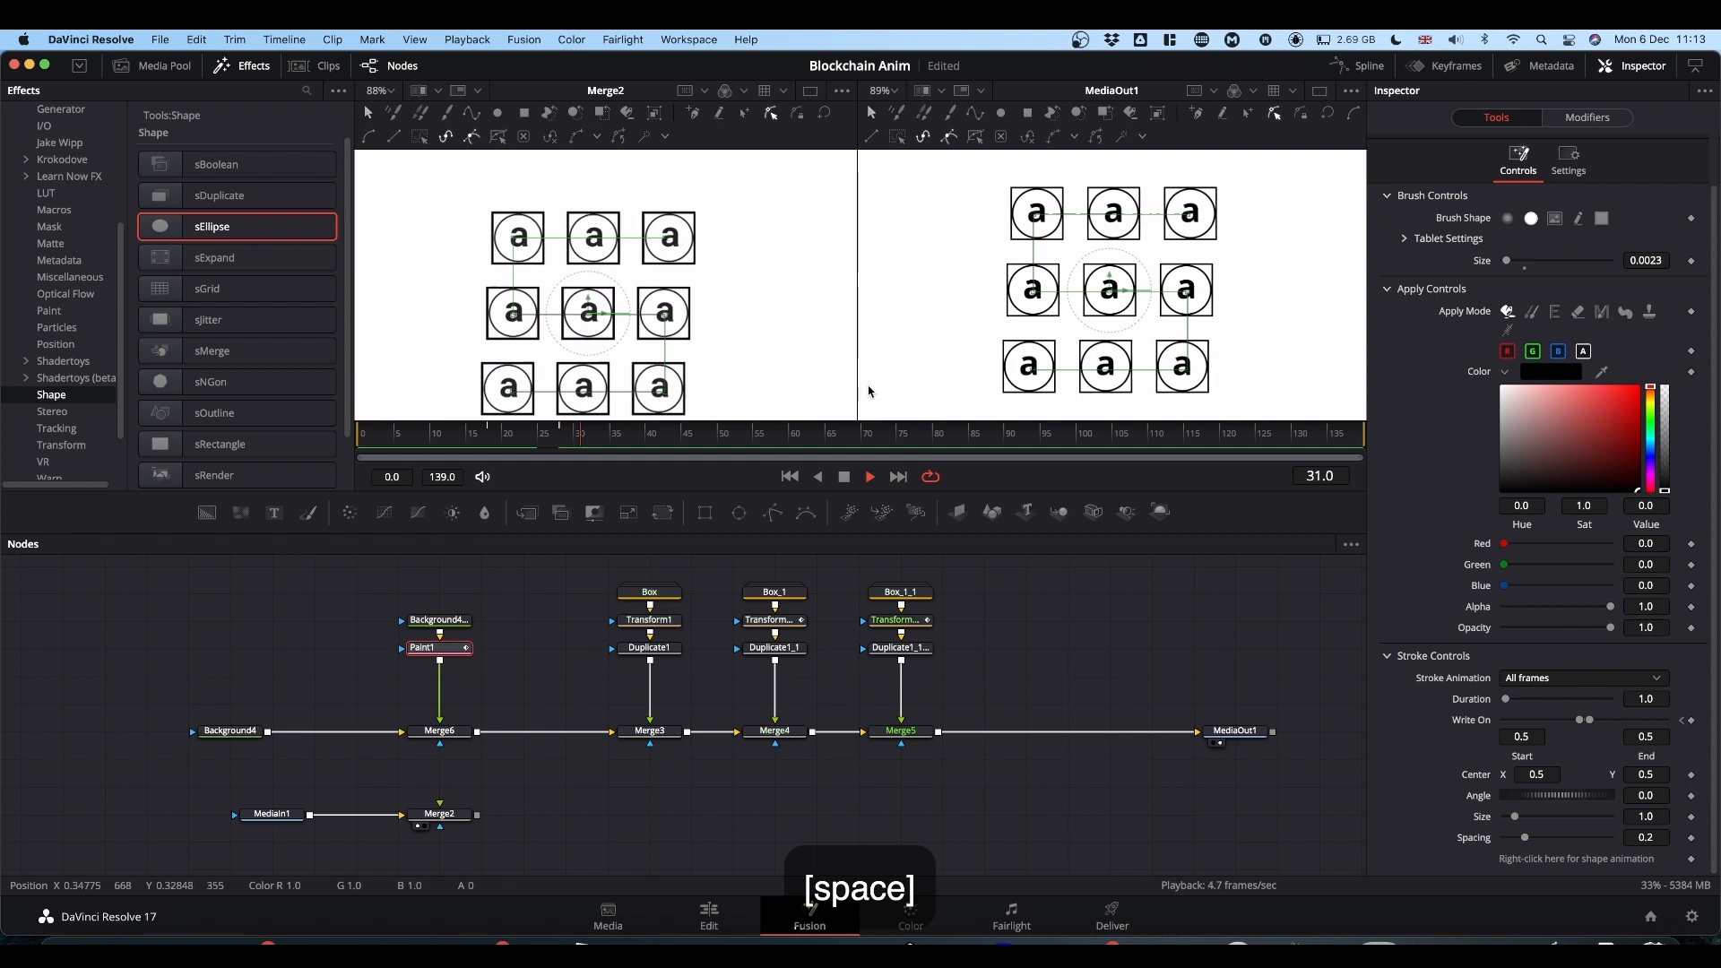
{"action": "key", "text": "space"}
{"action": "left_click", "coordinate": [485, 437]}
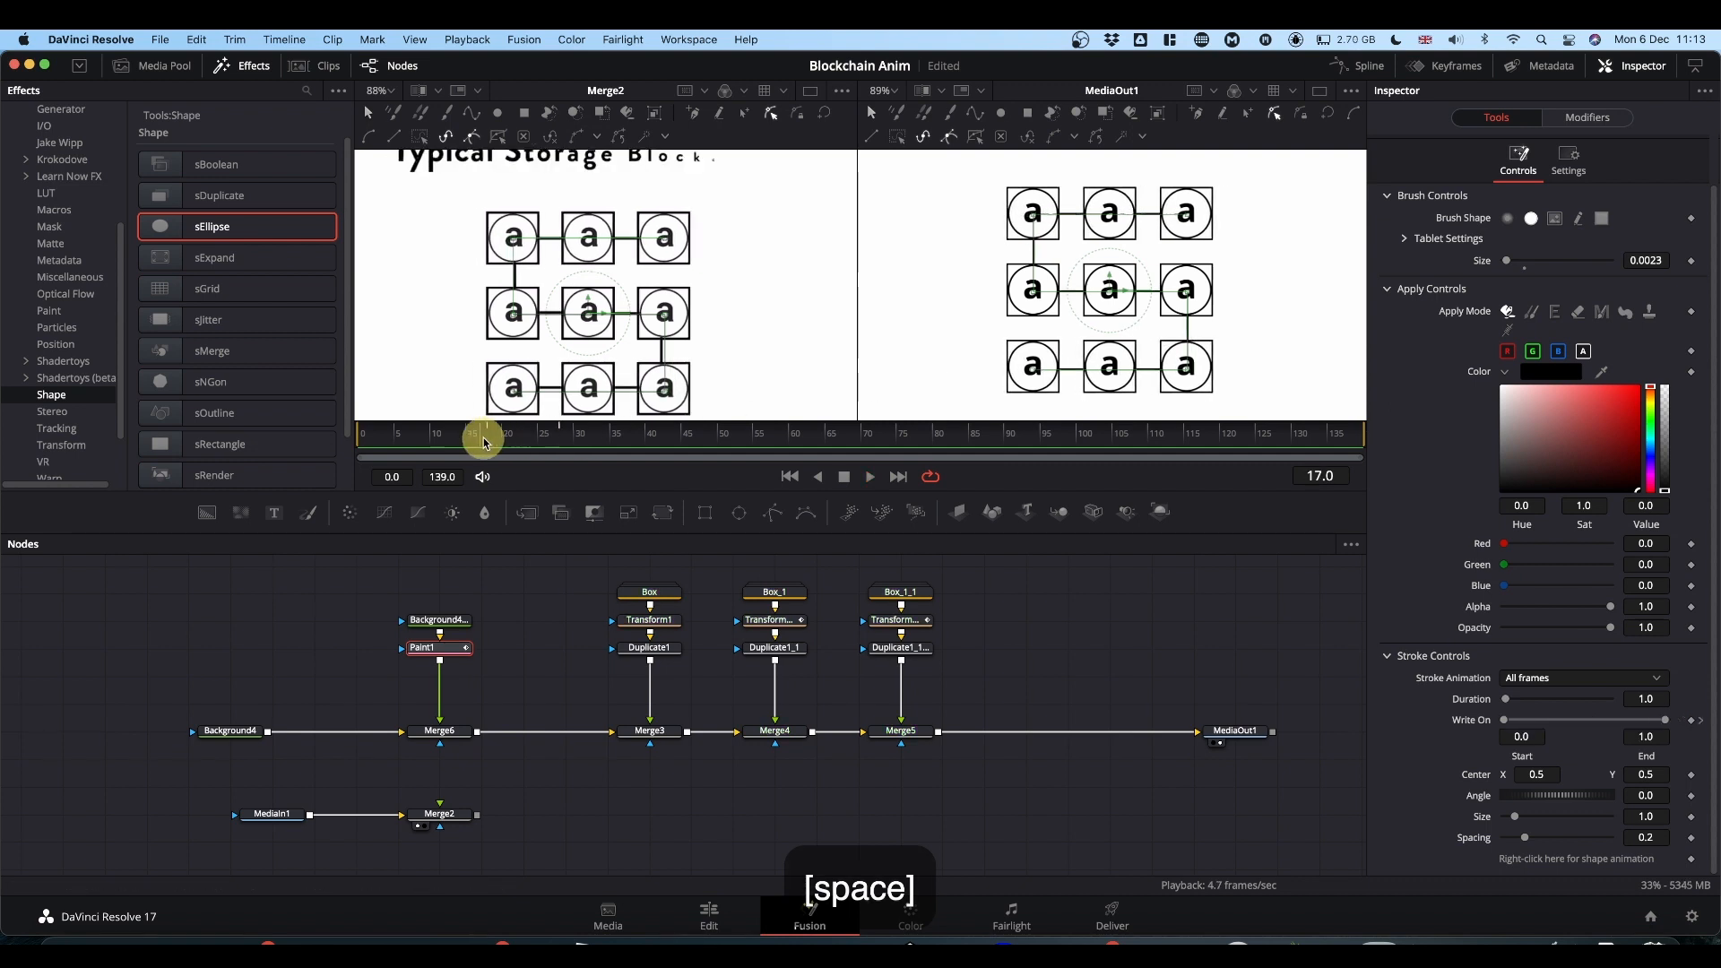
Move the Paint1 branch and Merge6 closer to Background4, and step forward to frame 37 to compare the animation with the reference.
{"action": "mouse_move", "coordinate": [436, 603]}
{"action": "left_mouse_down"}
{"action": "mouse_move", "coordinate": [444, 758]}
{"action": "mouse_move", "coordinate": [357, 730]}
{"action": "left_mouse_up"}
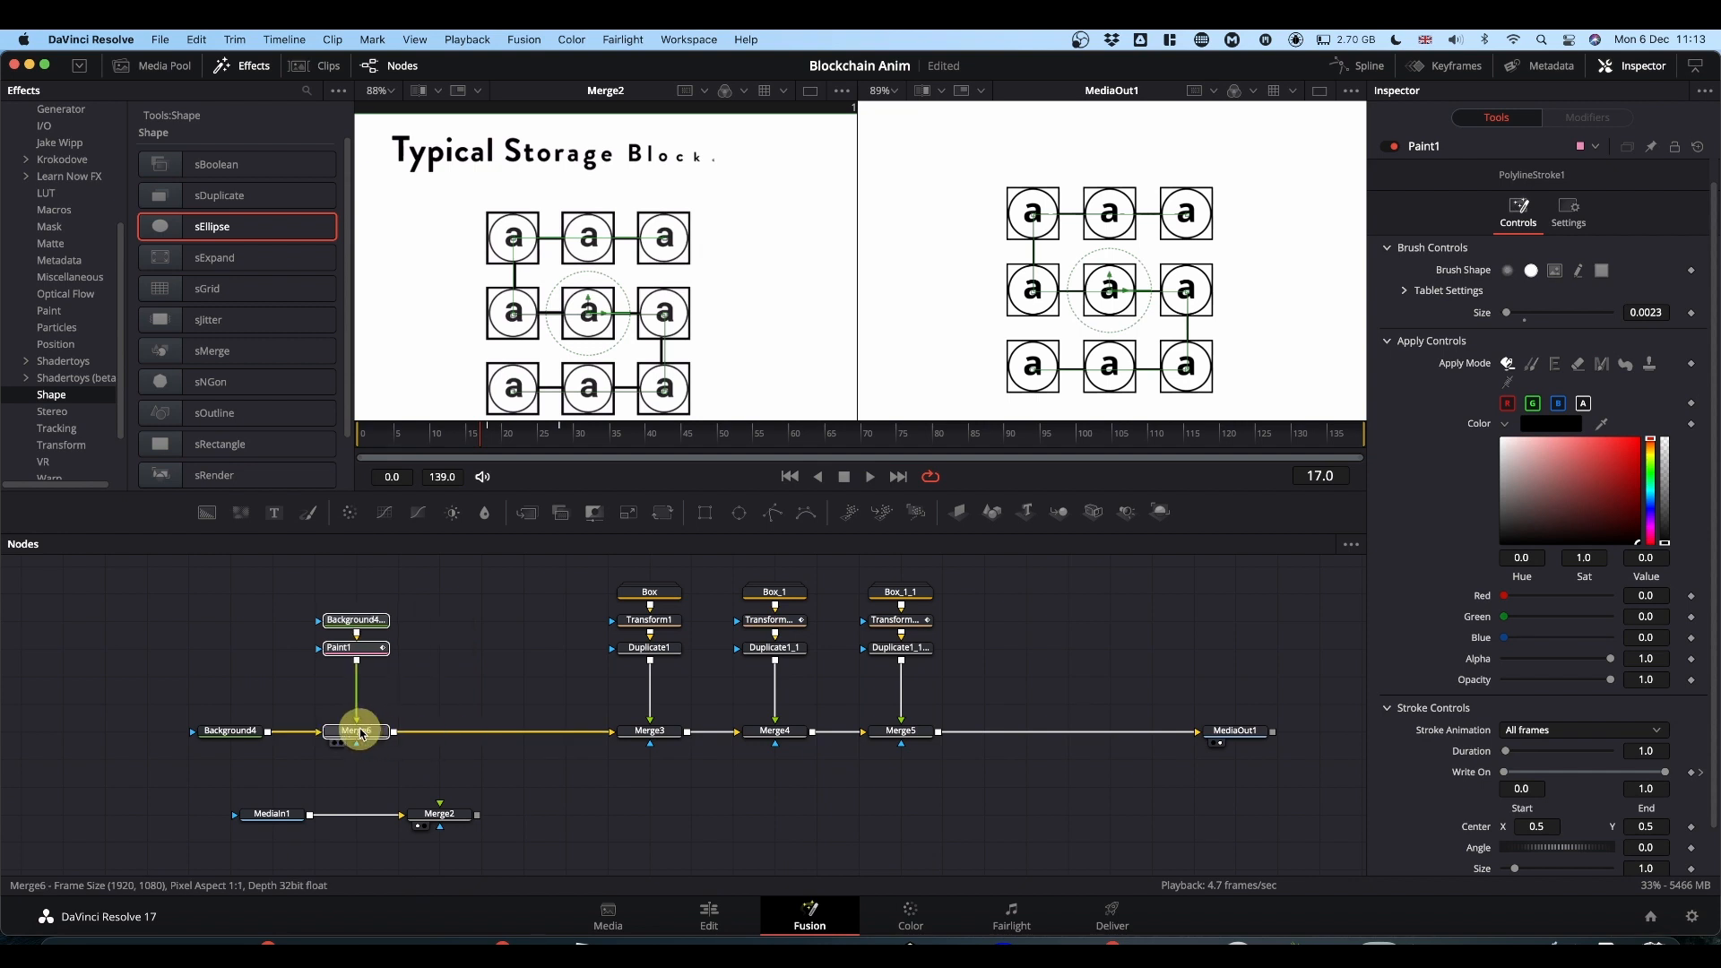
{"action": "key", "text": "Right"}
{"action": "key", "text": "Right"}
{"action": "key", "text": "Right"}
{"action": "key", "text": "Right"}
{"action": "key", "text": "Right"}
{"action": "key", "text": "Right"}
{"action": "key", "text": "Right"}
{"action": "key", "text": "Right"}
{"action": "key", "text": "Right"}
{"action": "key", "text": "Right"}
{"action": "key", "text": "Right"}
{"action": "key", "text": "Right"}
{"action": "key", "text": "Right"}
{"action": "key", "text": "Right"}
{"action": "key", "text": "Right"}
{"action": "key", "text": "Right"}
{"action": "key", "text": "Right"}
{"action": "key", "text": "Right"}
{"action": "key", "text": "Right"}
{"action": "key", "text": "Right"}
{"action": "key", "text": "Right"}
{"action": "key", "text": "Right"}
{"action": "key", "text": "Right"}
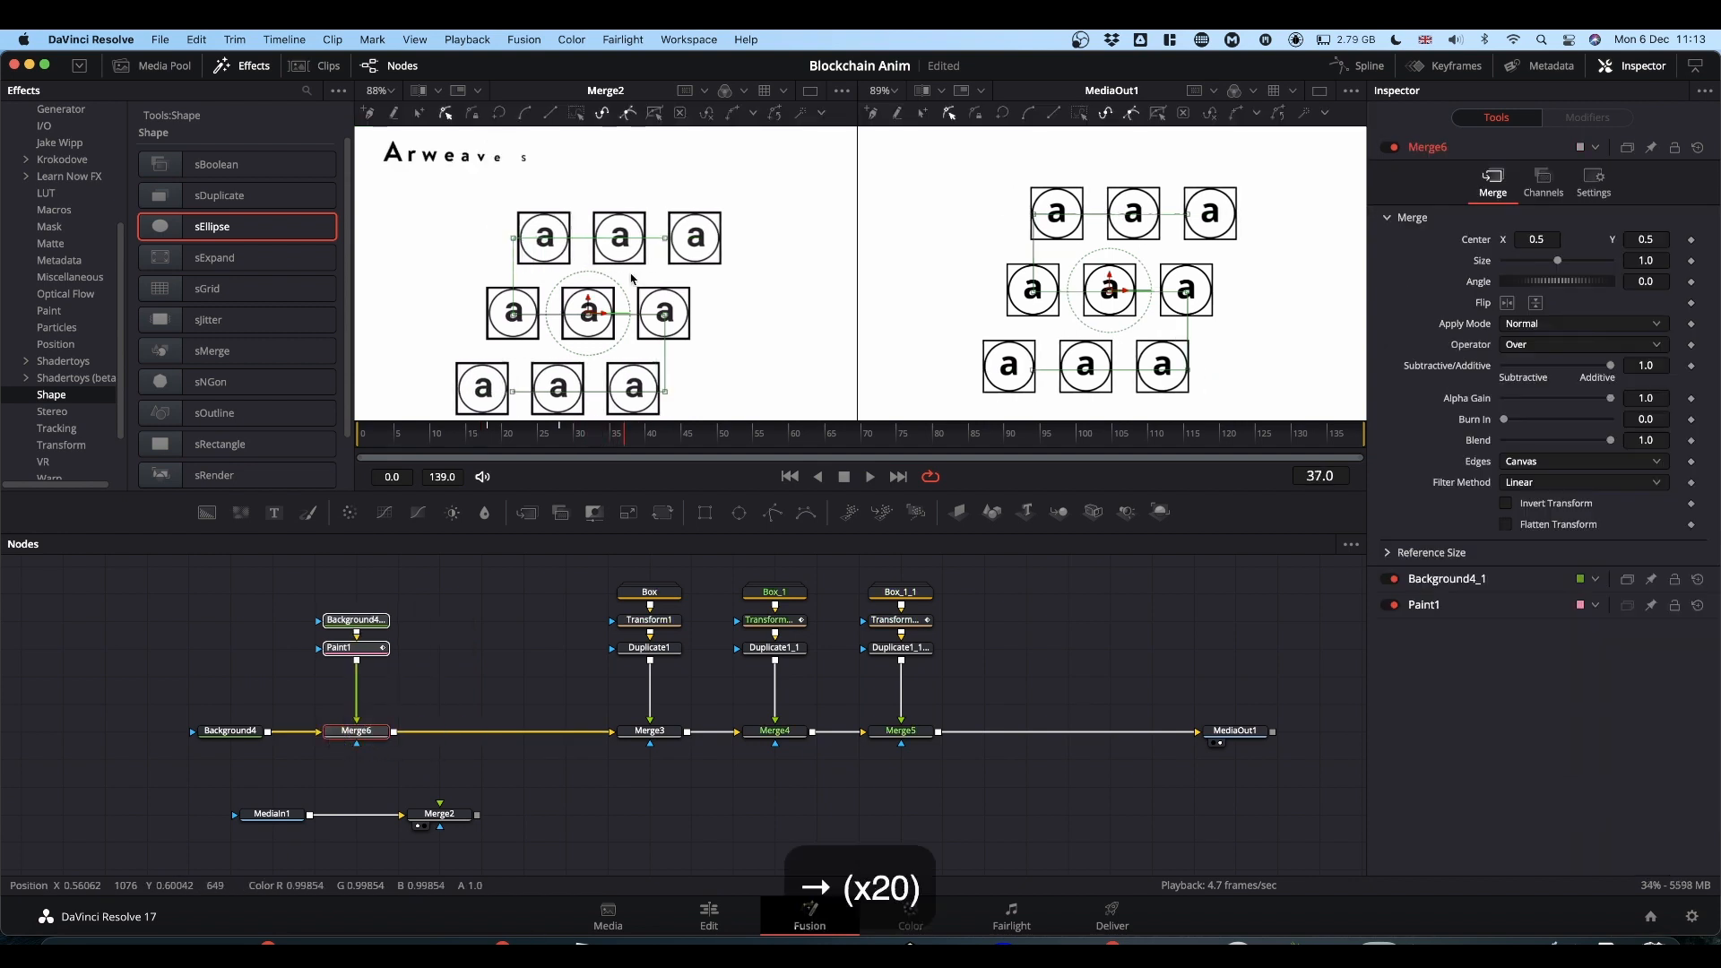
Step through frames 37 to 61 to examine when the reference's horizontal row lines draw on, returning to frame 60.
{"action": "key", "text": "Right"}
{"action": "key", "text": "Right"}
{"action": "key", "text": "Right"}
{"action": "key", "text": "Right"}
{"action": "key", "text": "Right"}
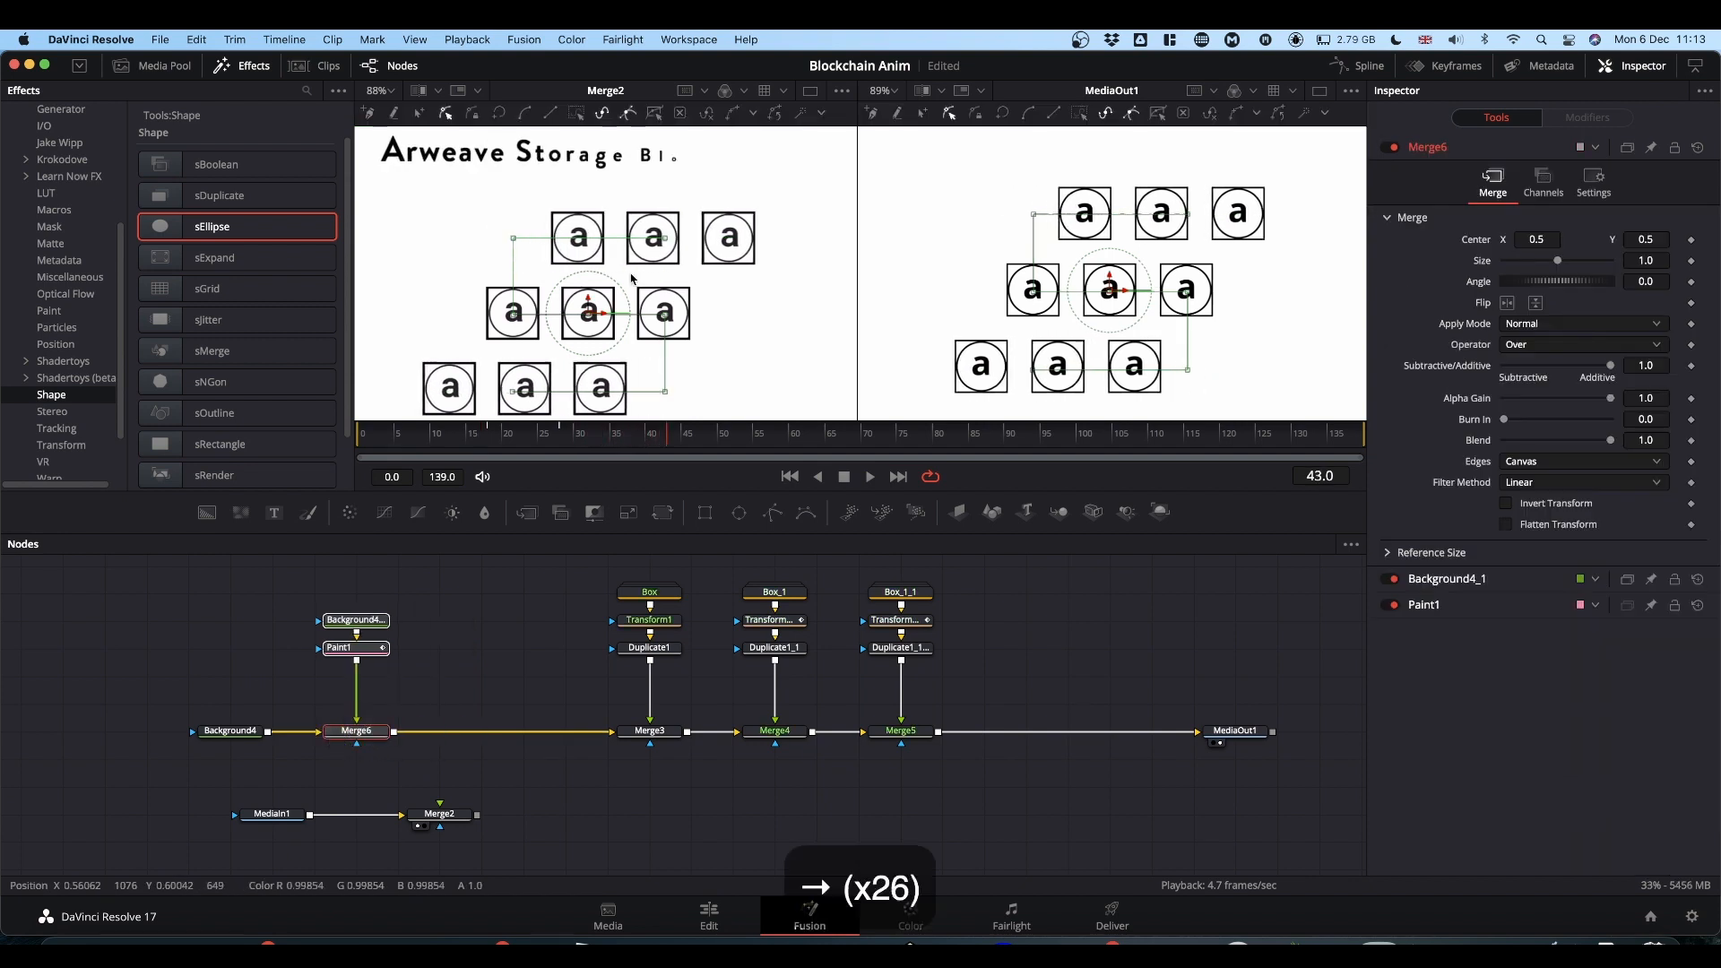
{"action": "key", "text": "Right"}
{"action": "key", "text": "Right"}
{"action": "key", "text": "Right"}
{"action": "key", "text": "Right"}
{"action": "key", "text": "Right"}
{"action": "key", "text": "Right"}
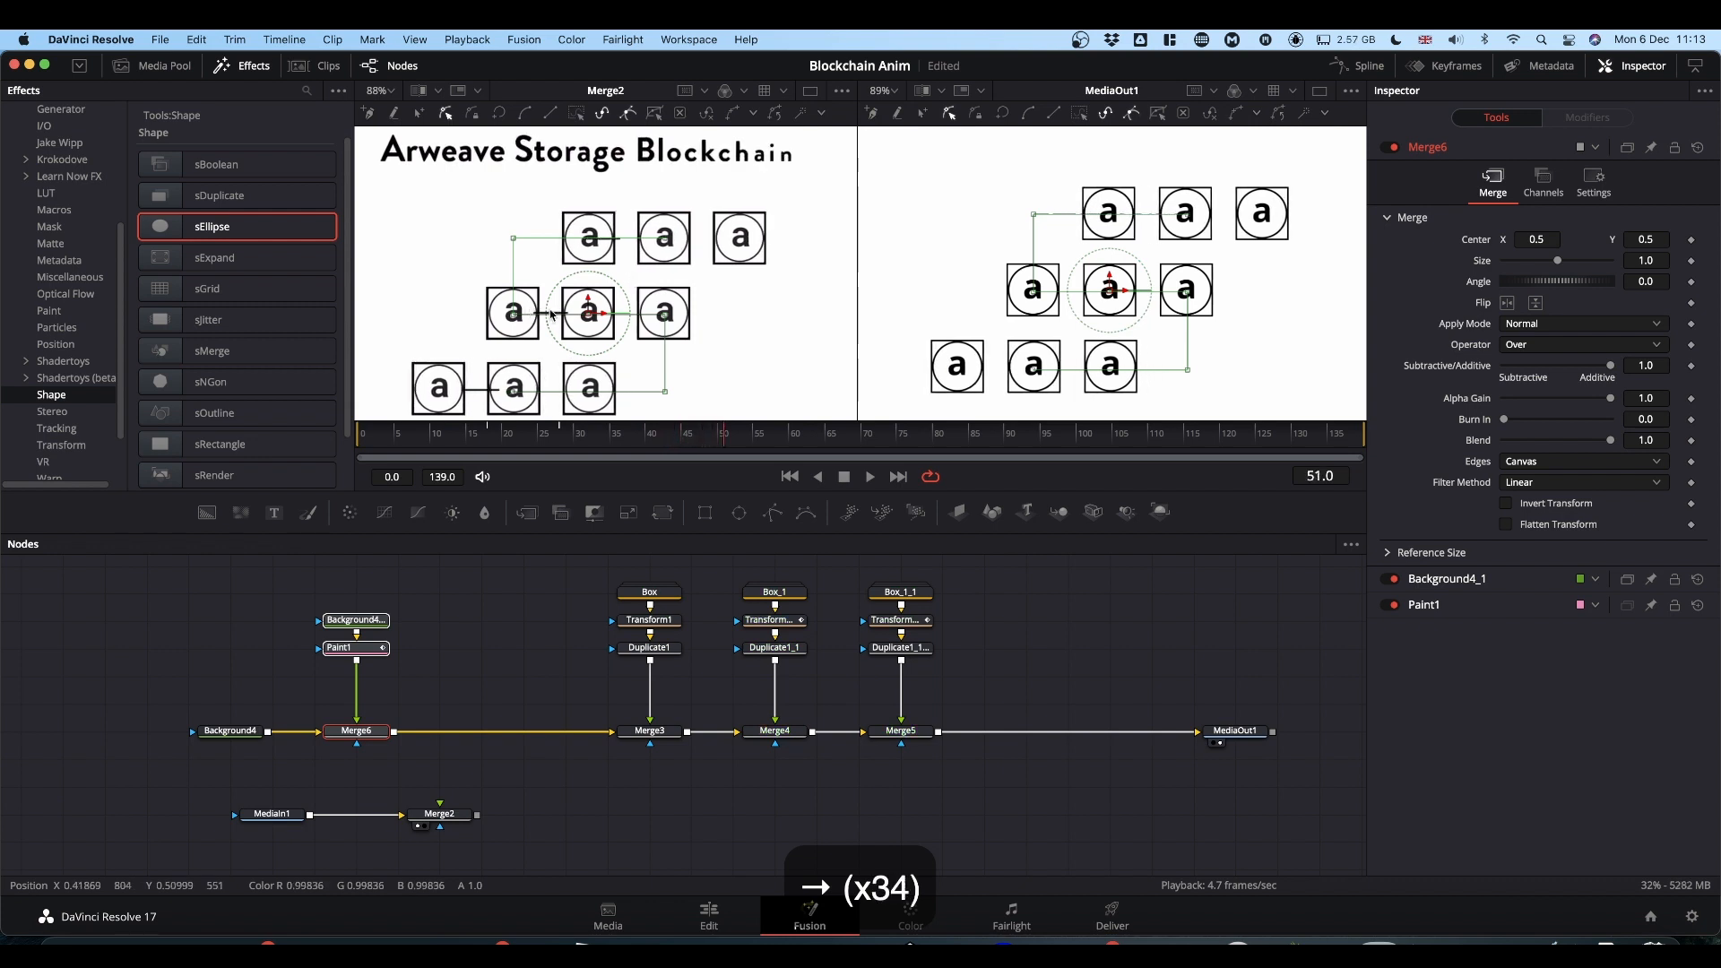
{"action": "key", "text": "Right"}
{"action": "key", "text": "Right"}
{"action": "key", "text": "Right"}
{"action": "key", "text": "Right"}
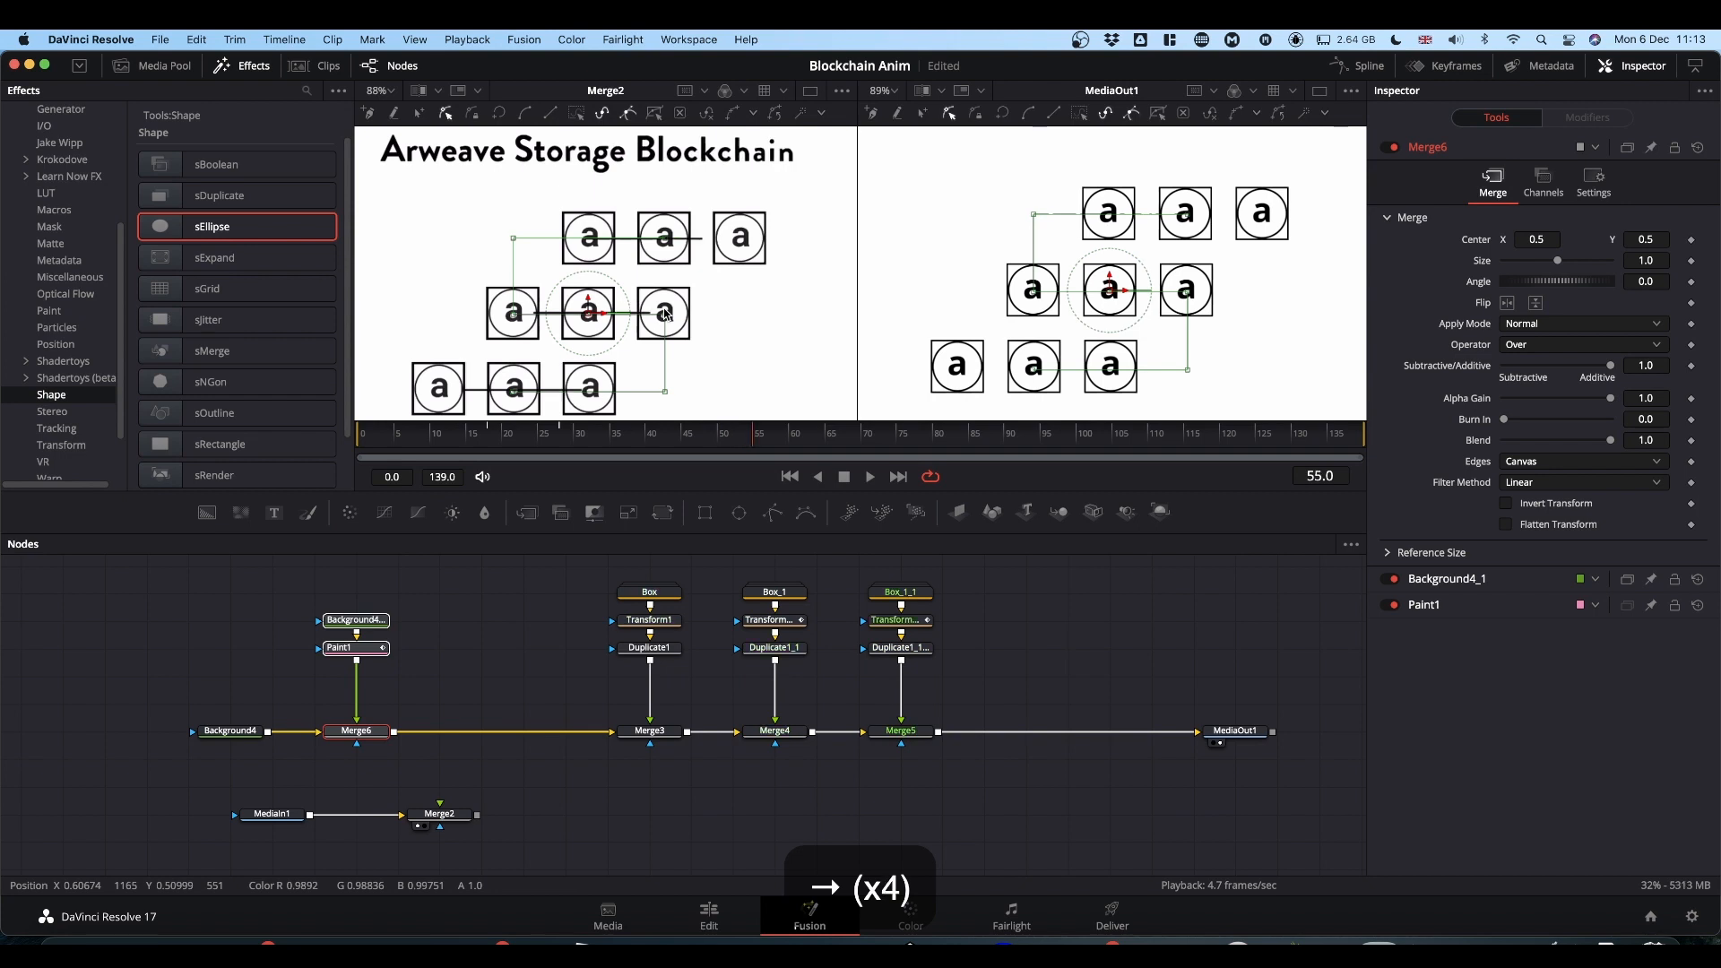
{"action": "key", "text": "Right"}
{"action": "key", "text": "Right"}
{"action": "key", "text": "Right"}
{"action": "key", "text": "Right"}
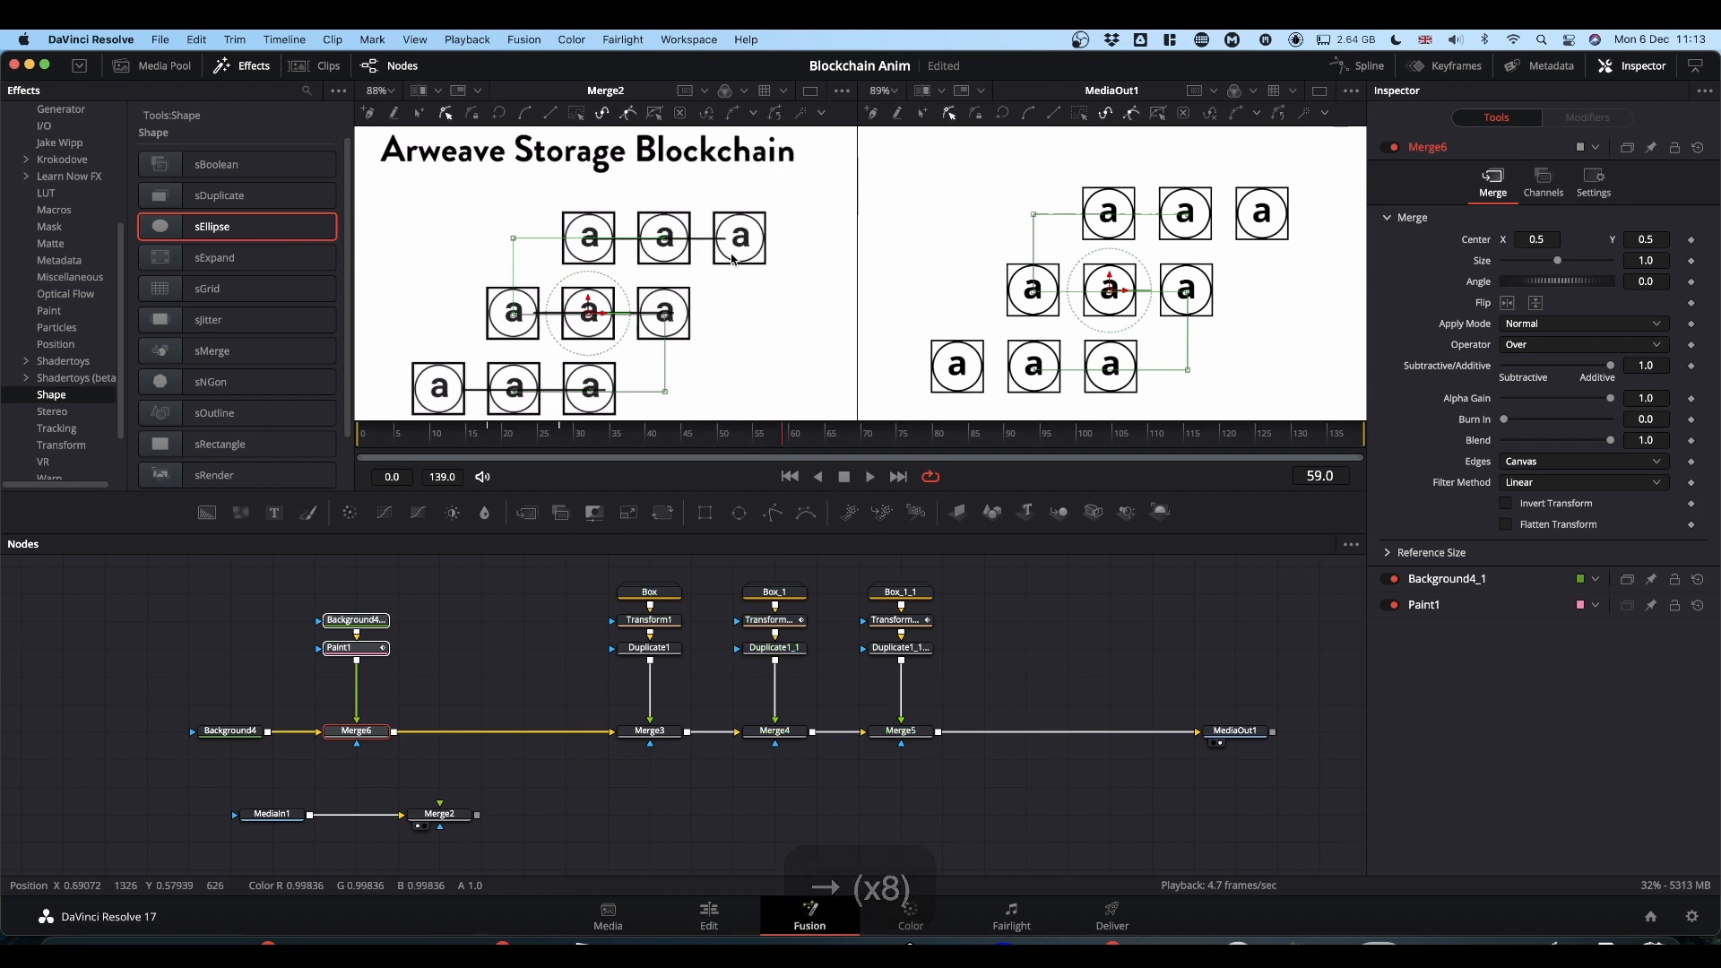
{"action": "key", "text": "Right"}
{"action": "key", "text": "Right"}
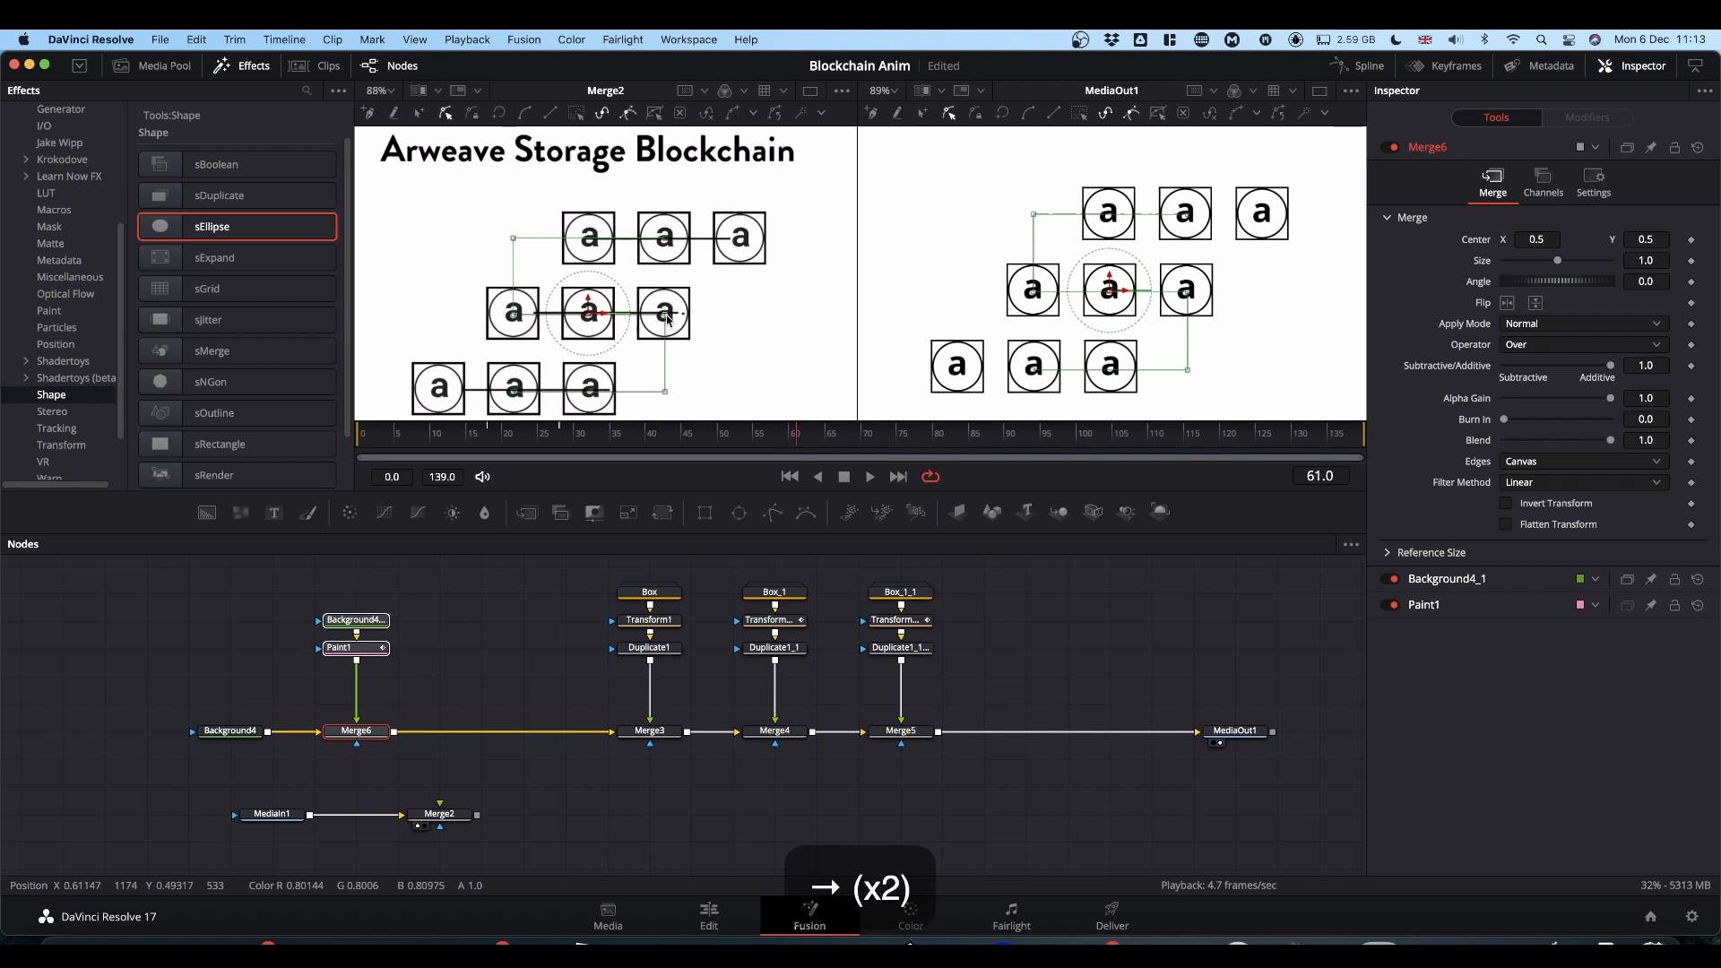
{"action": "key", "text": "Left"}
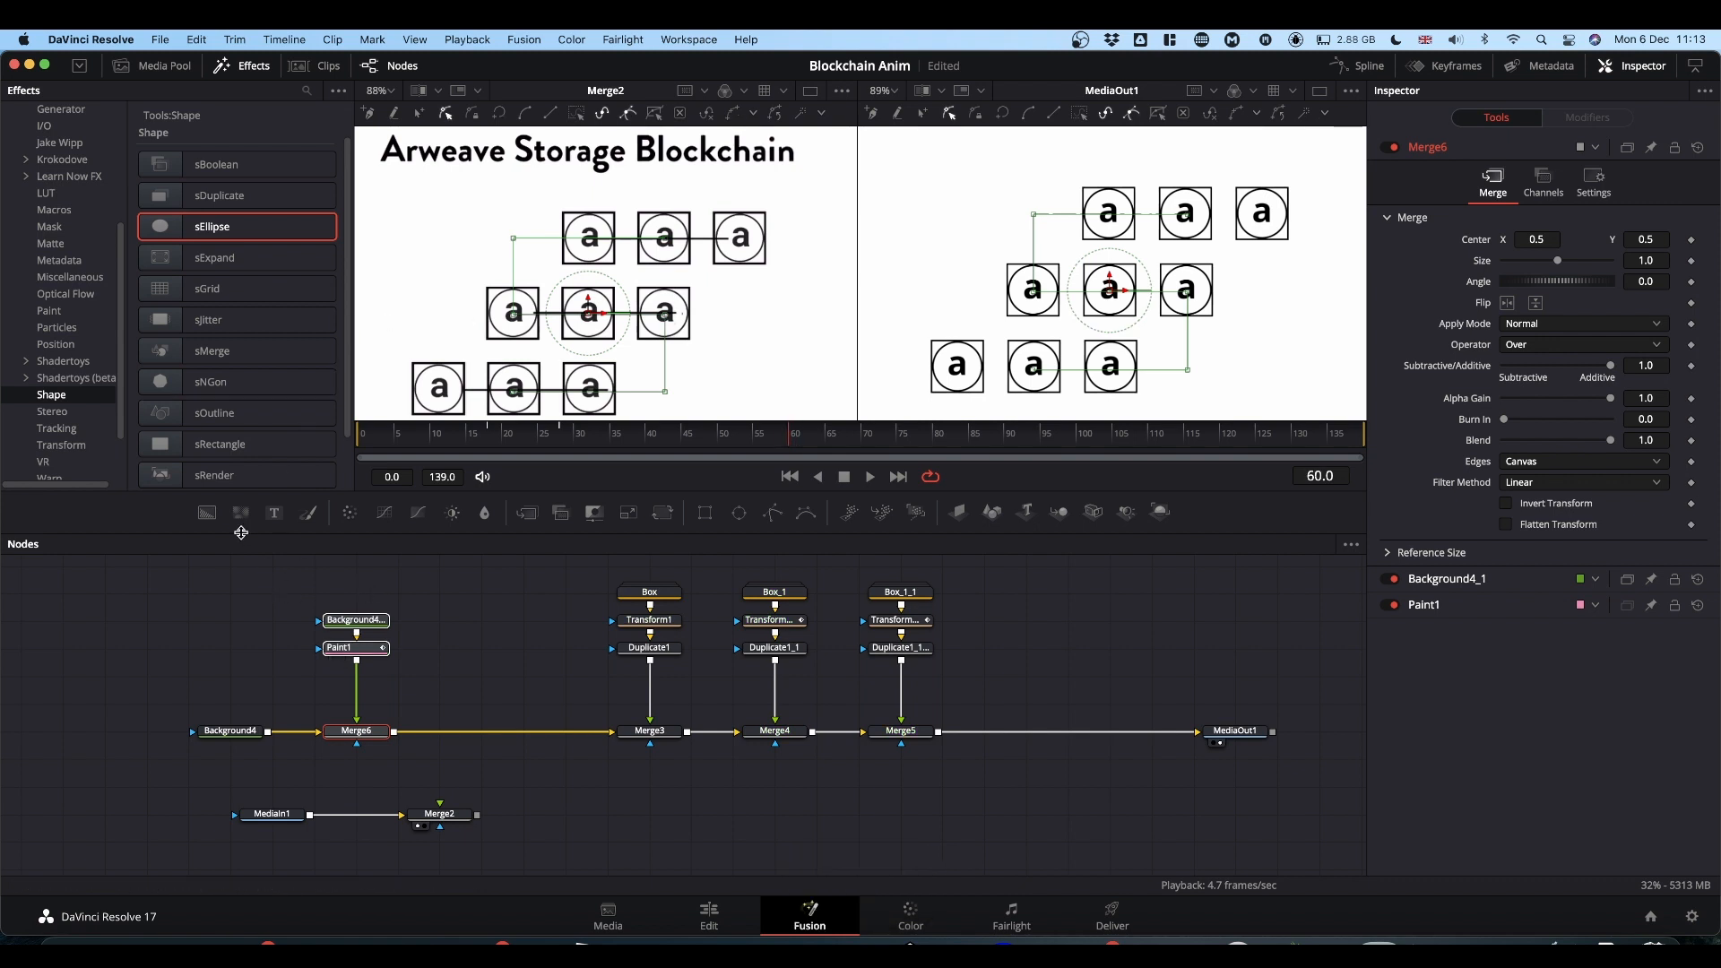
Add a Background with Alpha 0.0 feeding a new Paint node, and merge the branch after Merge6.
{"action": "left_click_drag", "start_coordinate": [207, 511], "coordinate": [476, 618]}
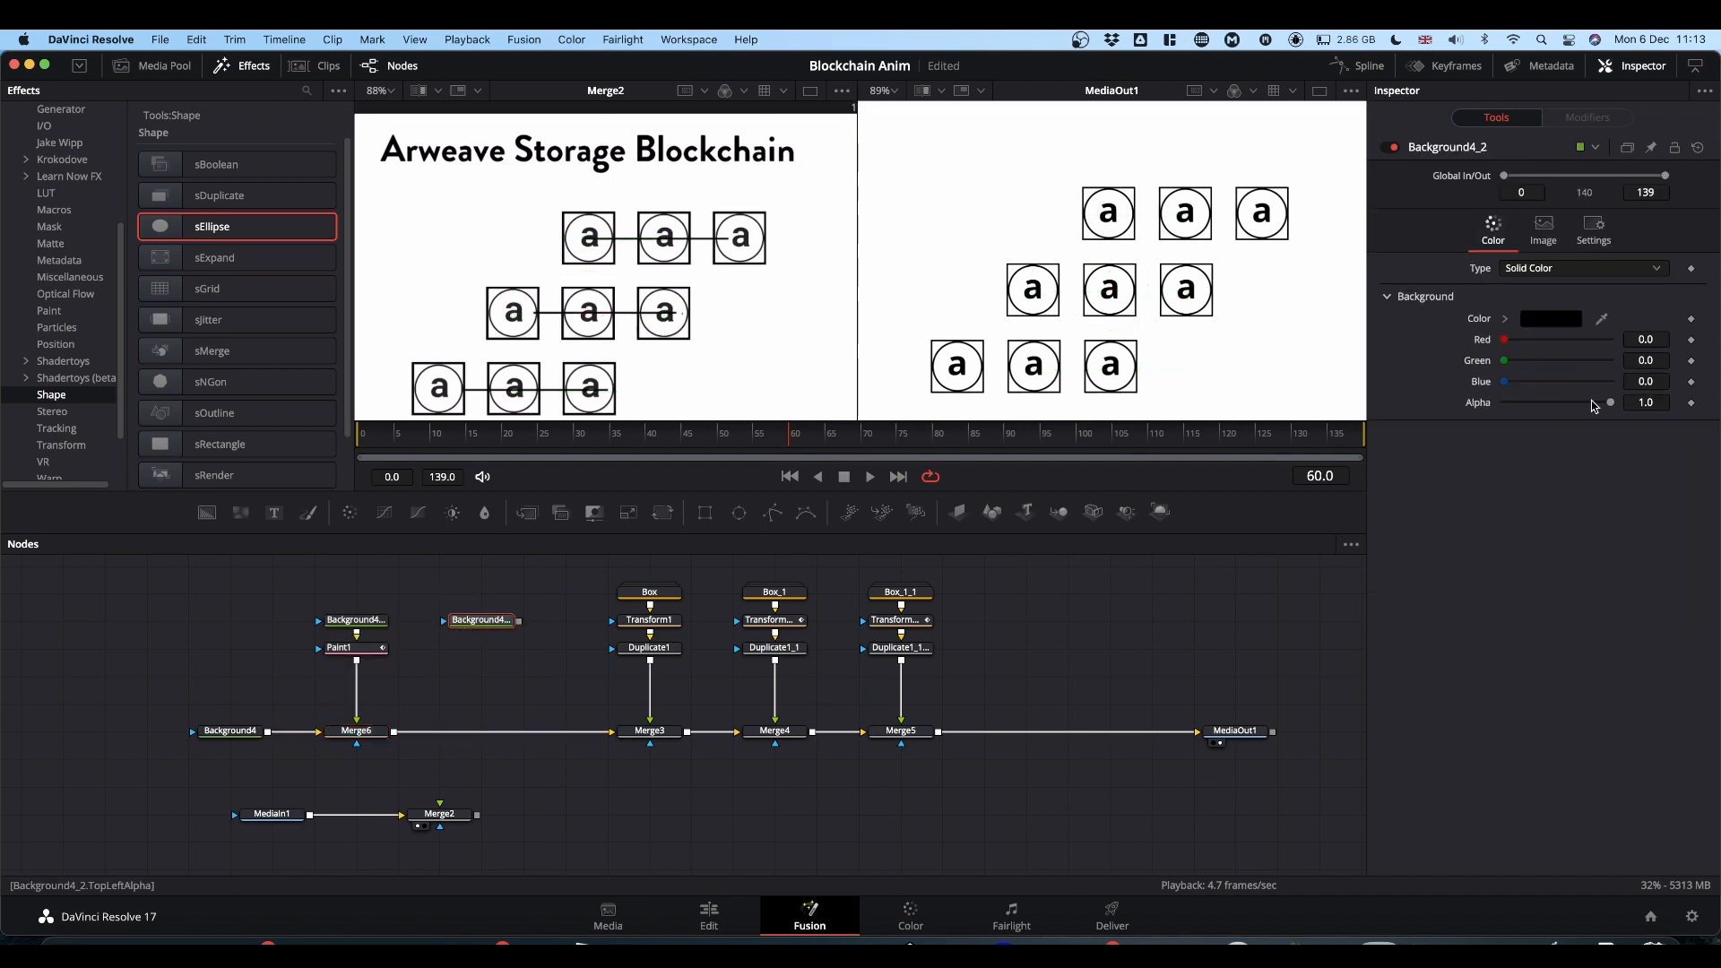
{"action": "left_click_drag", "start_coordinate": [1614, 403], "coordinate": [1429, 401]}
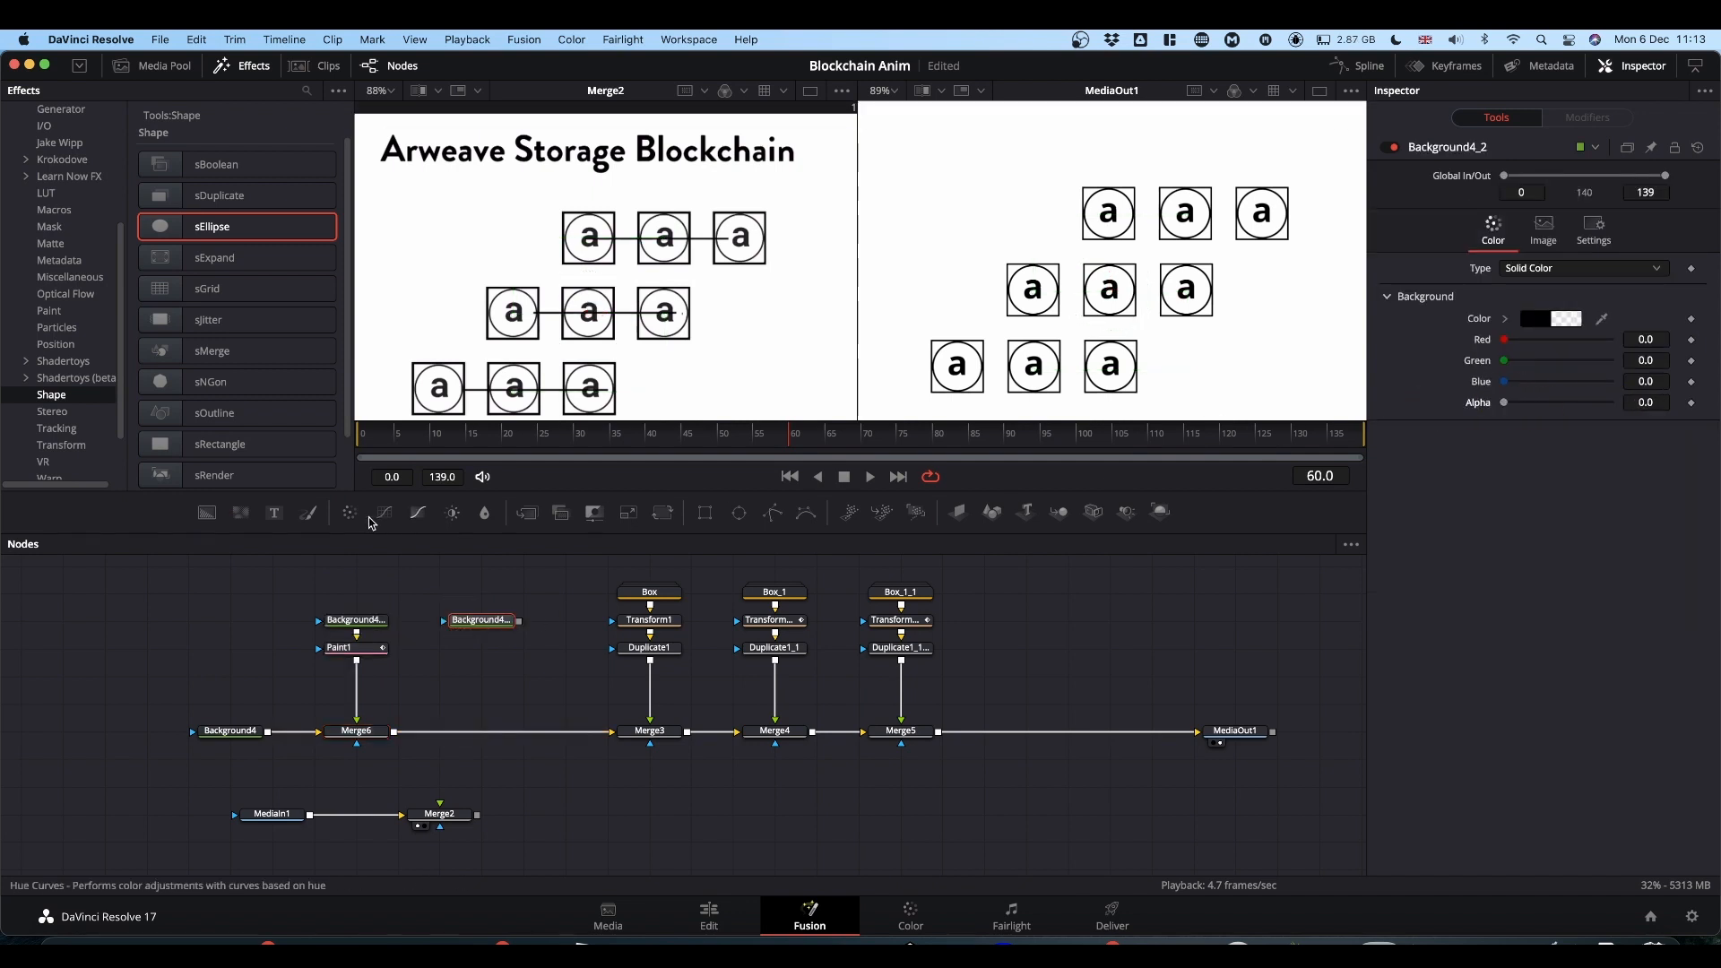
{"action": "mouse_move", "coordinate": [308, 512]}
{"action": "left_mouse_down"}
{"action": "mouse_move", "coordinate": [492, 673]}
{"action": "mouse_move", "coordinate": [484, 649]}
{"action": "left_mouse_up"}
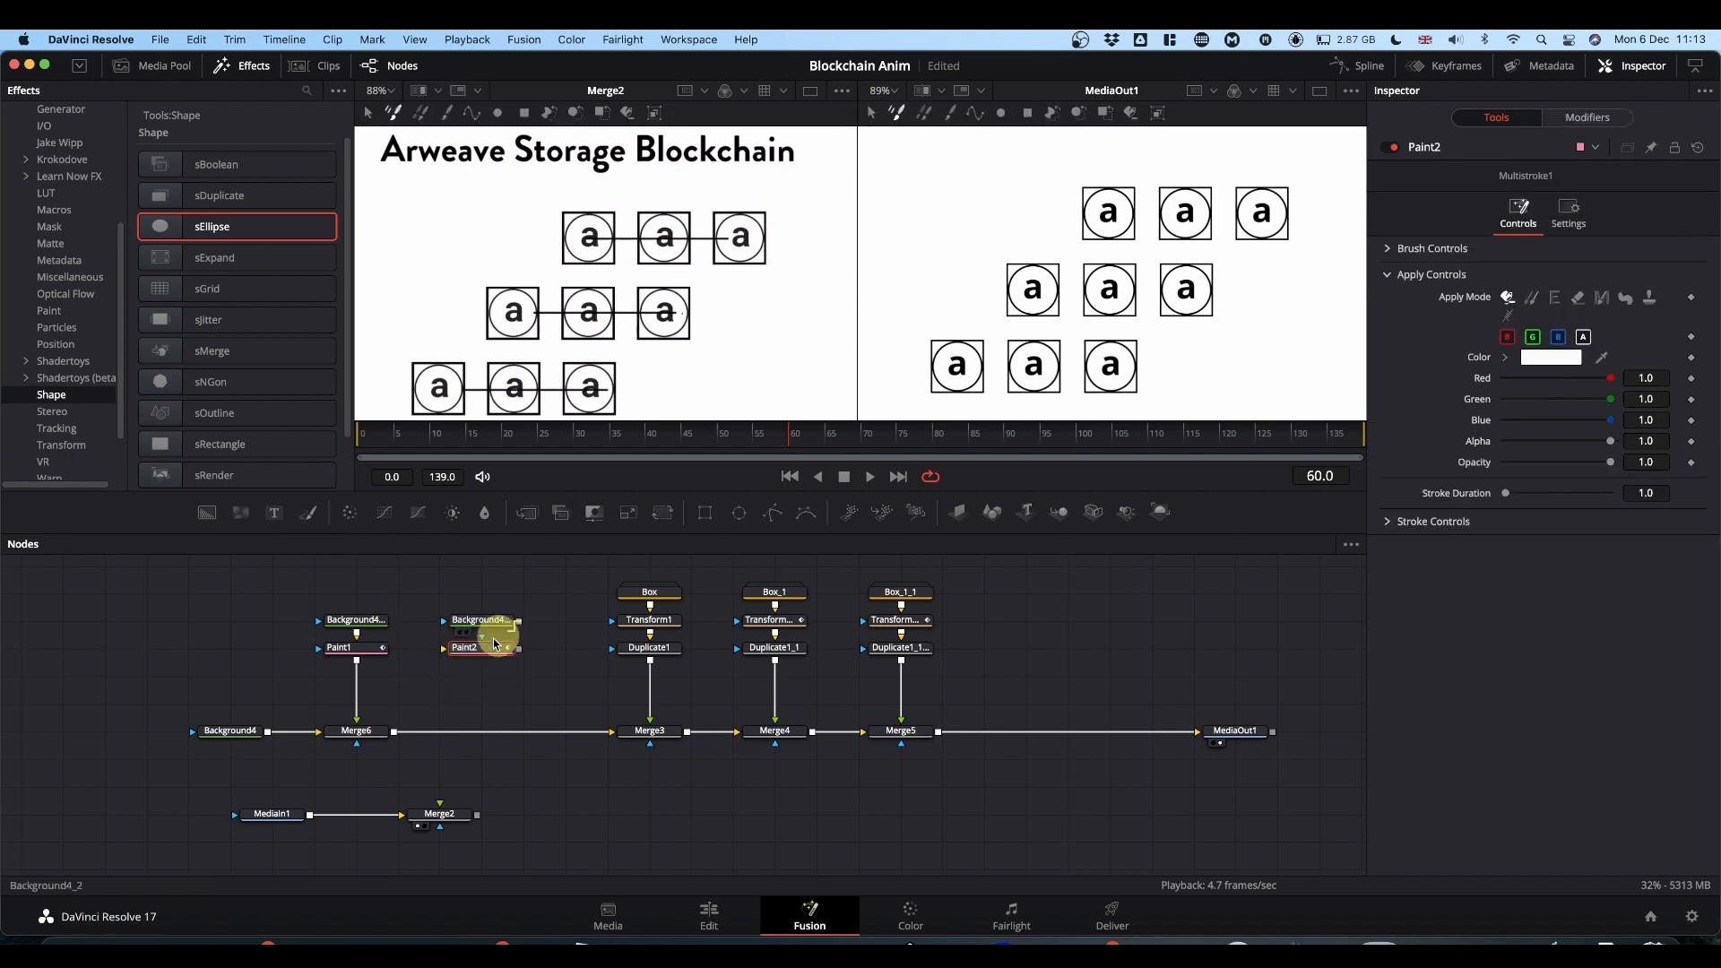
{"action": "mouse_move", "coordinate": [519, 648]}
{"action": "left_mouse_down"}
{"action": "mouse_move", "coordinate": [520, 687]}
{"action": "mouse_move", "coordinate": [395, 734]}
{"action": "left_mouse_up"}
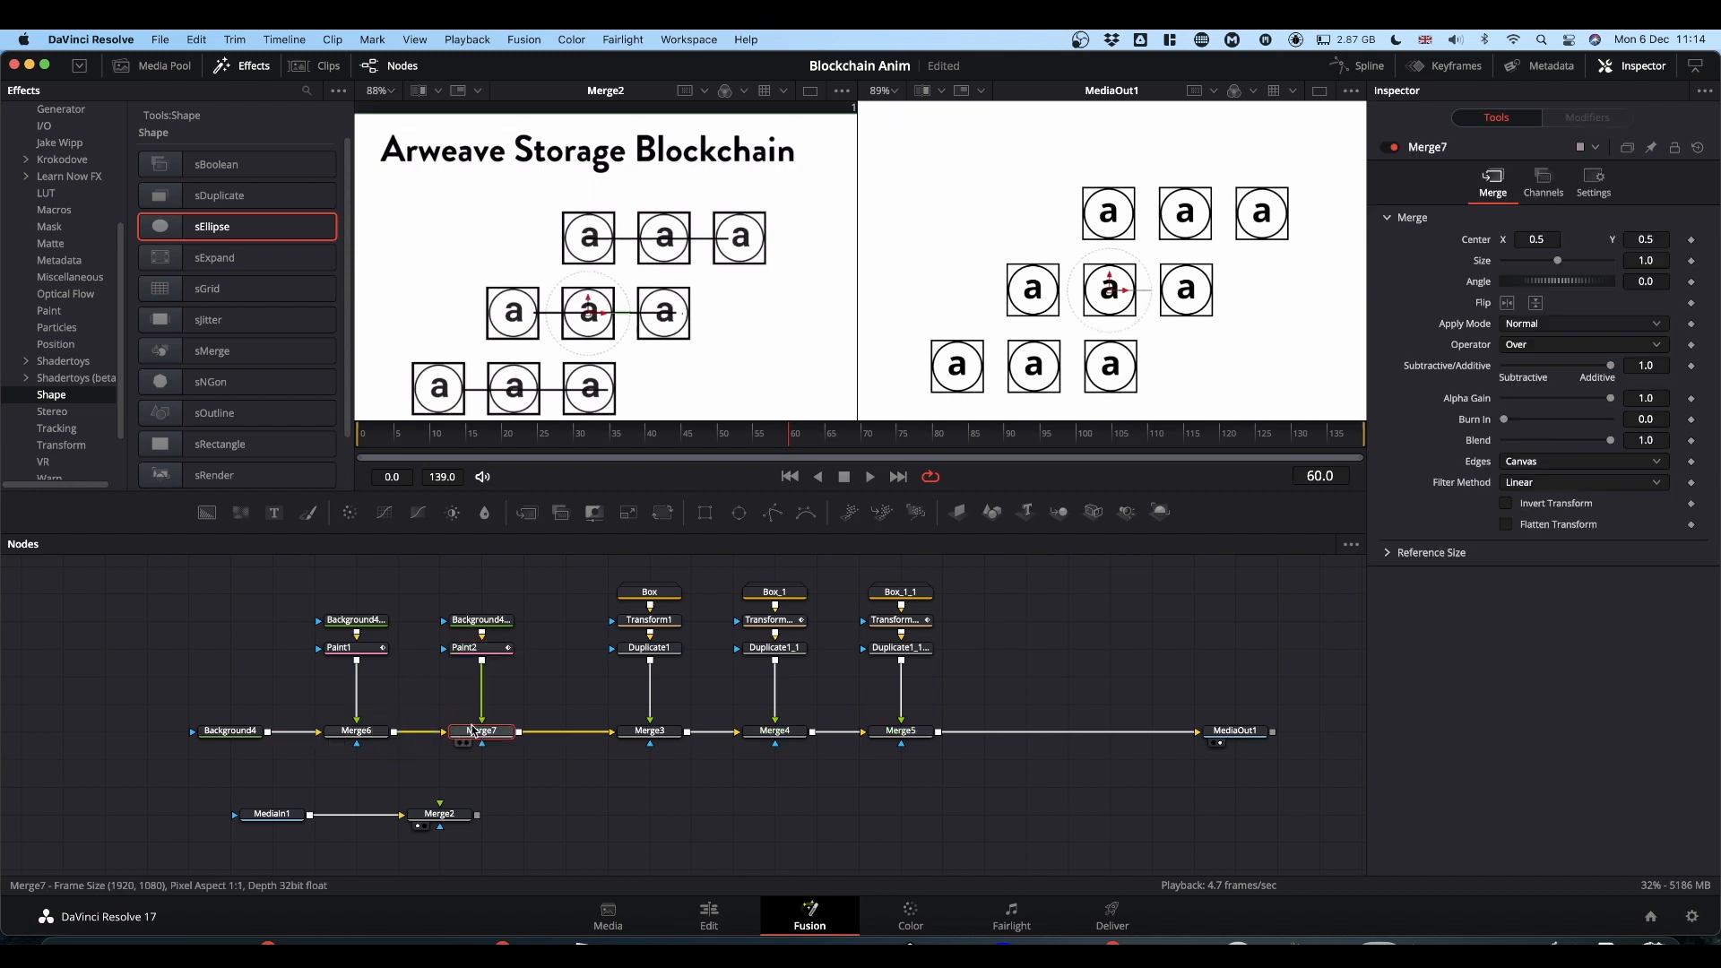
Draw a straight polyline stroke in Paint2 from the centre of the top row's first block to its third block.
{"action": "left_click", "coordinate": [468, 650]}
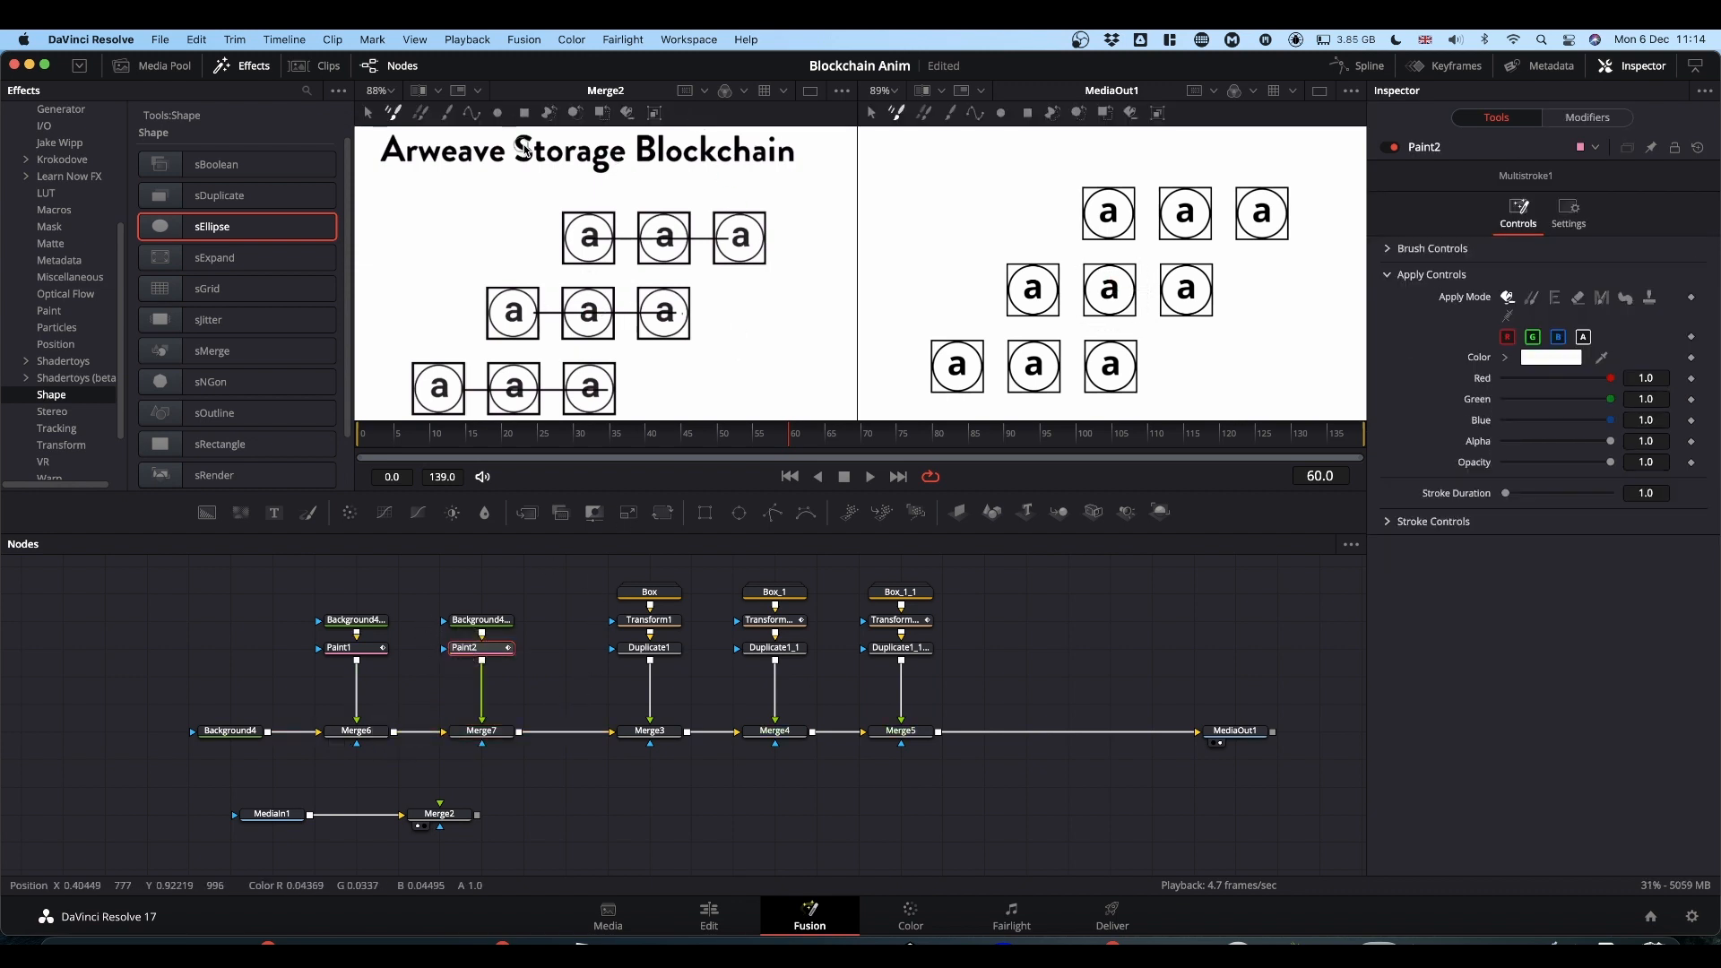
{"action": "left_click", "coordinate": [974, 114]}
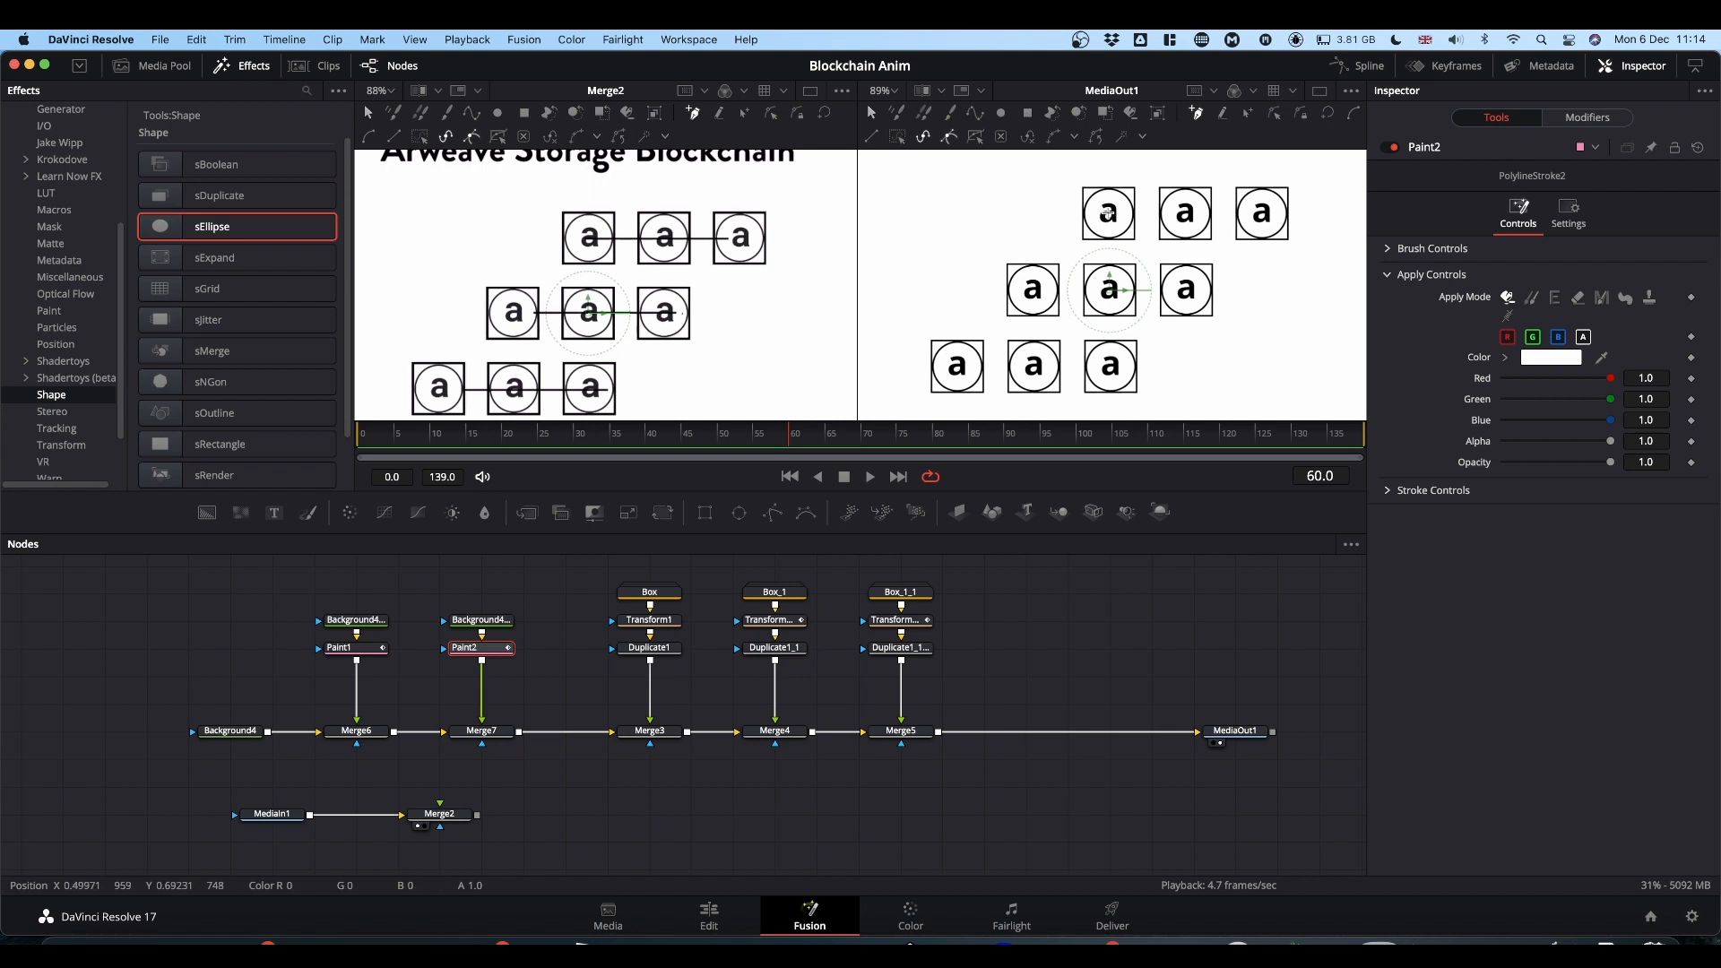
{"action": "left_click", "coordinate": [1109, 212]}
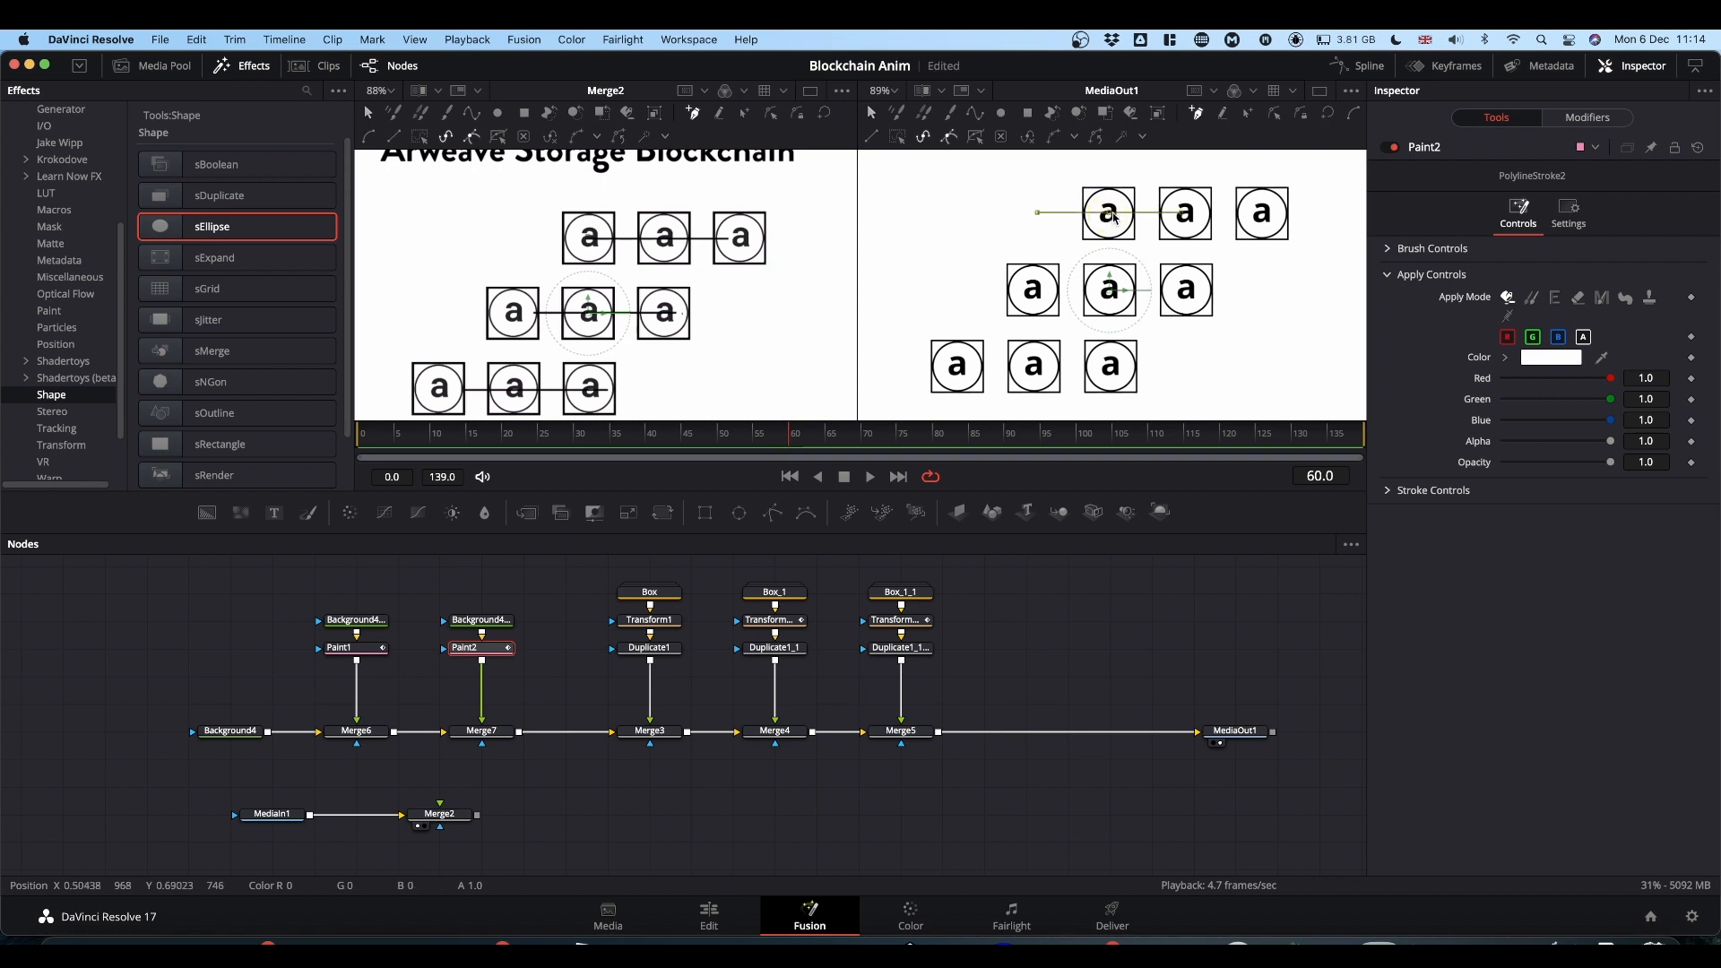
{"action": "left_click", "coordinate": [1263, 212]}
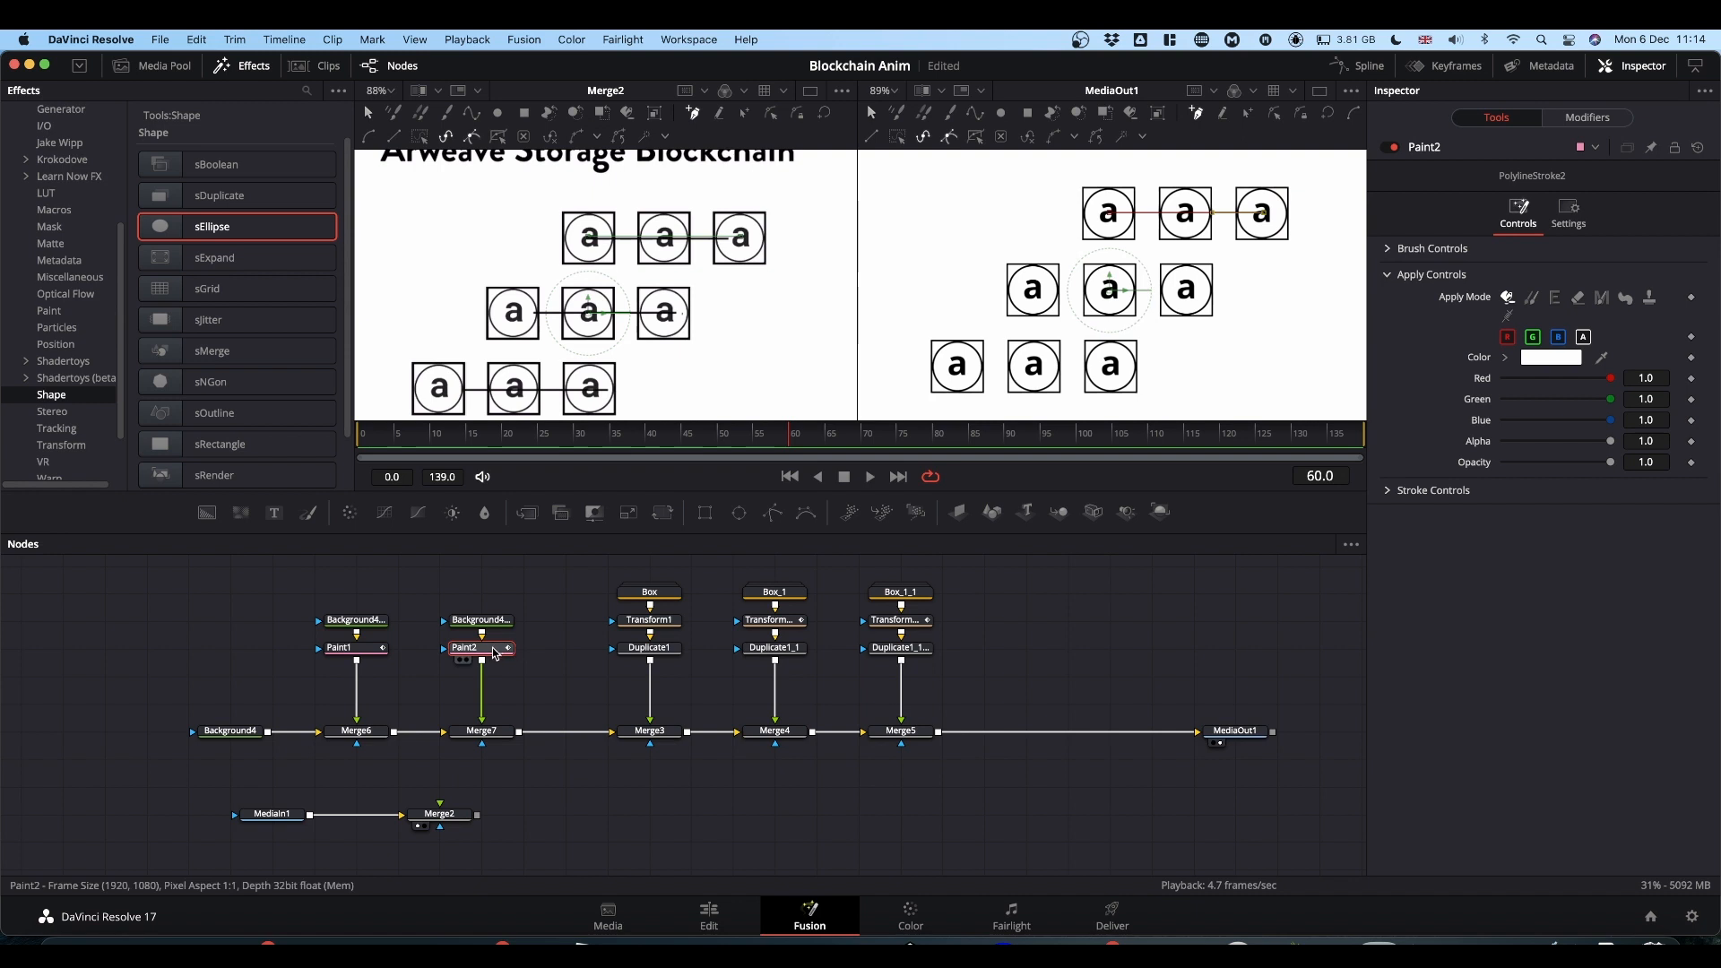
{"action": "left_click", "coordinate": [1274, 114]}
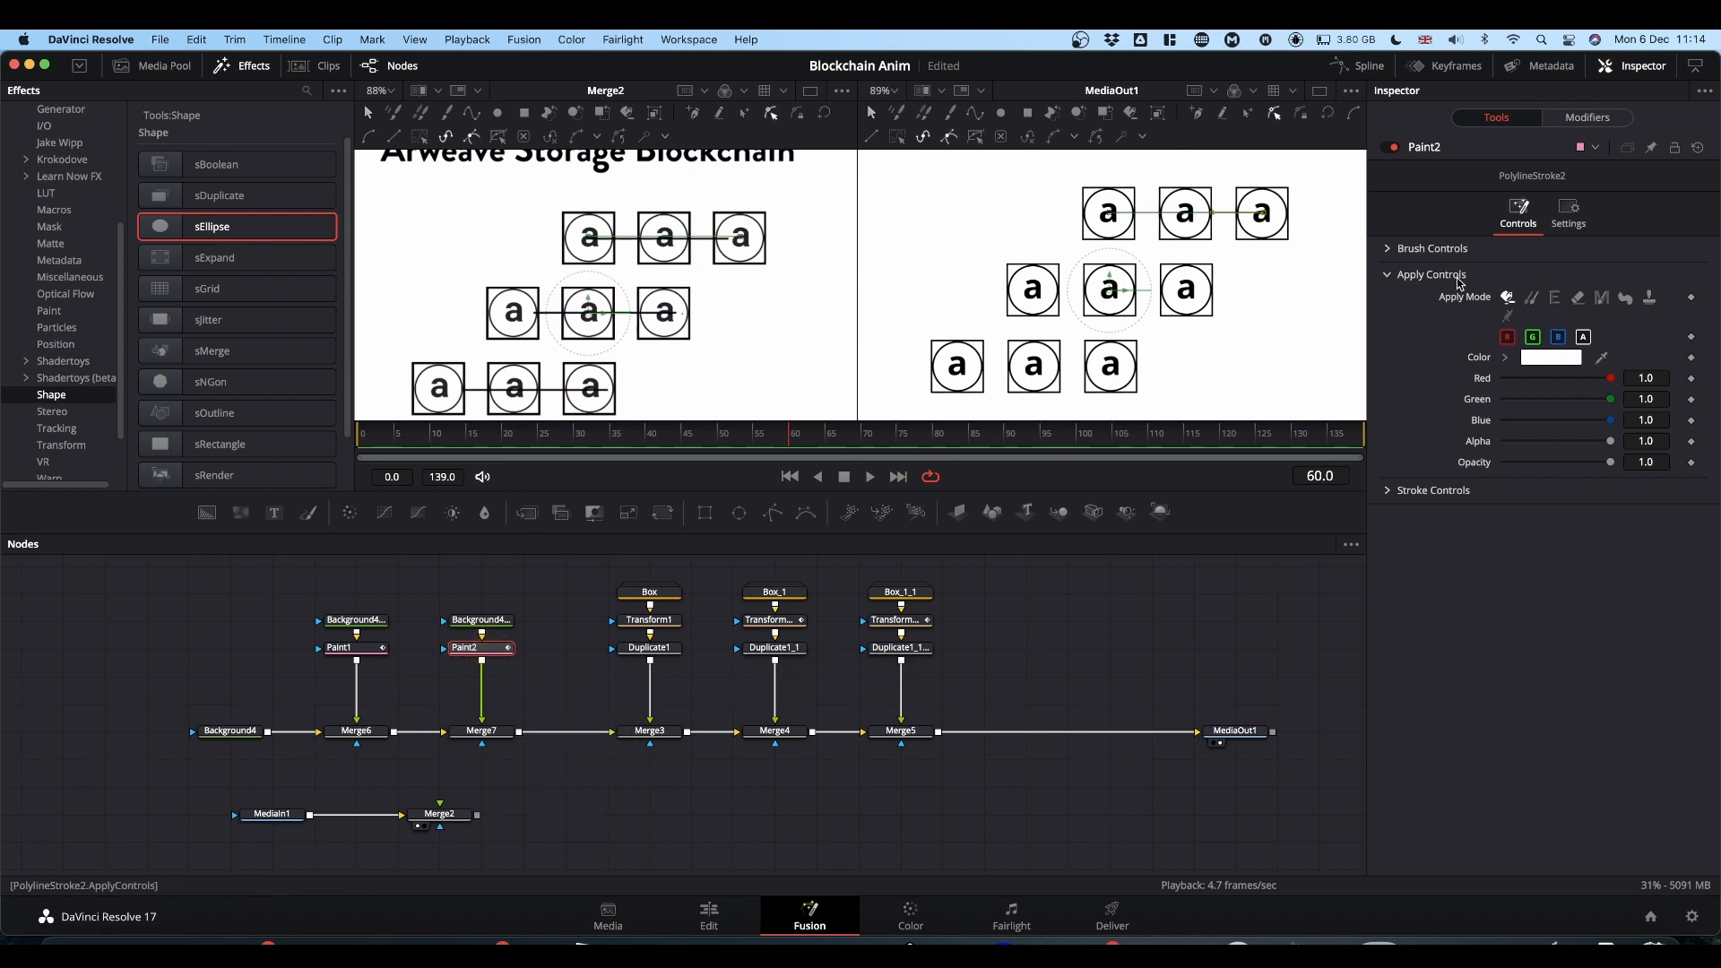
Give the top row stroke the solid circular brush shape, size 0.0023, and a black colour.
{"action": "left_click", "coordinate": [1431, 249]}
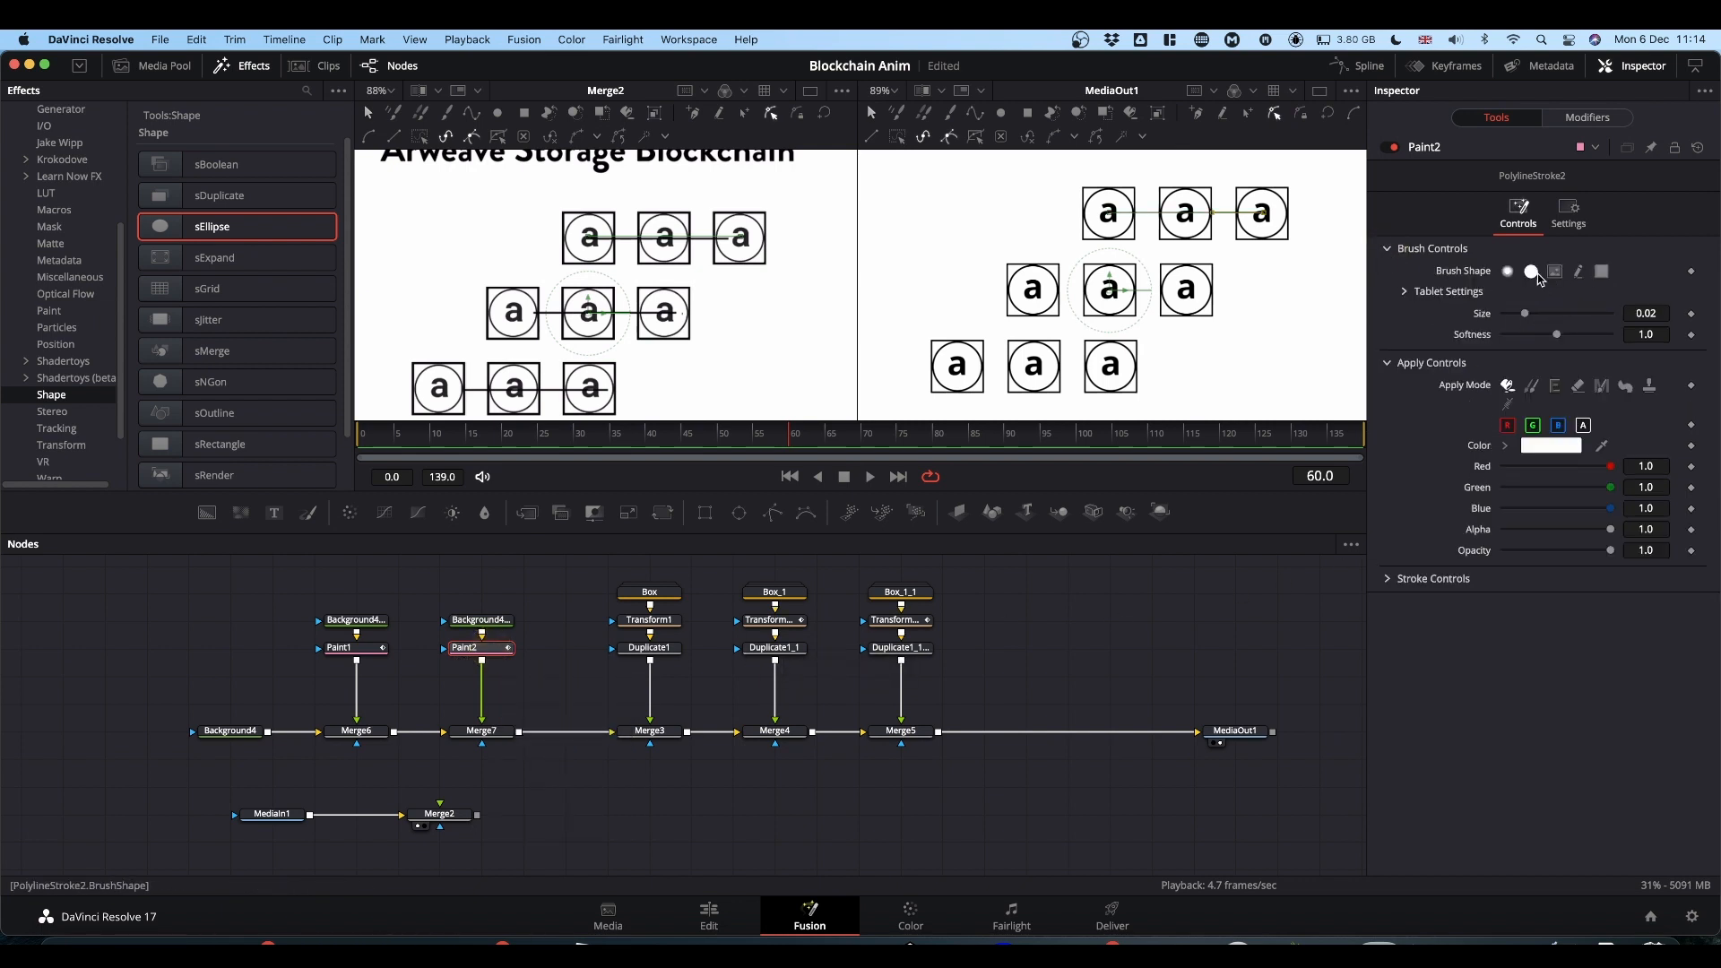
{"action": "left_click", "coordinate": [1657, 312]}
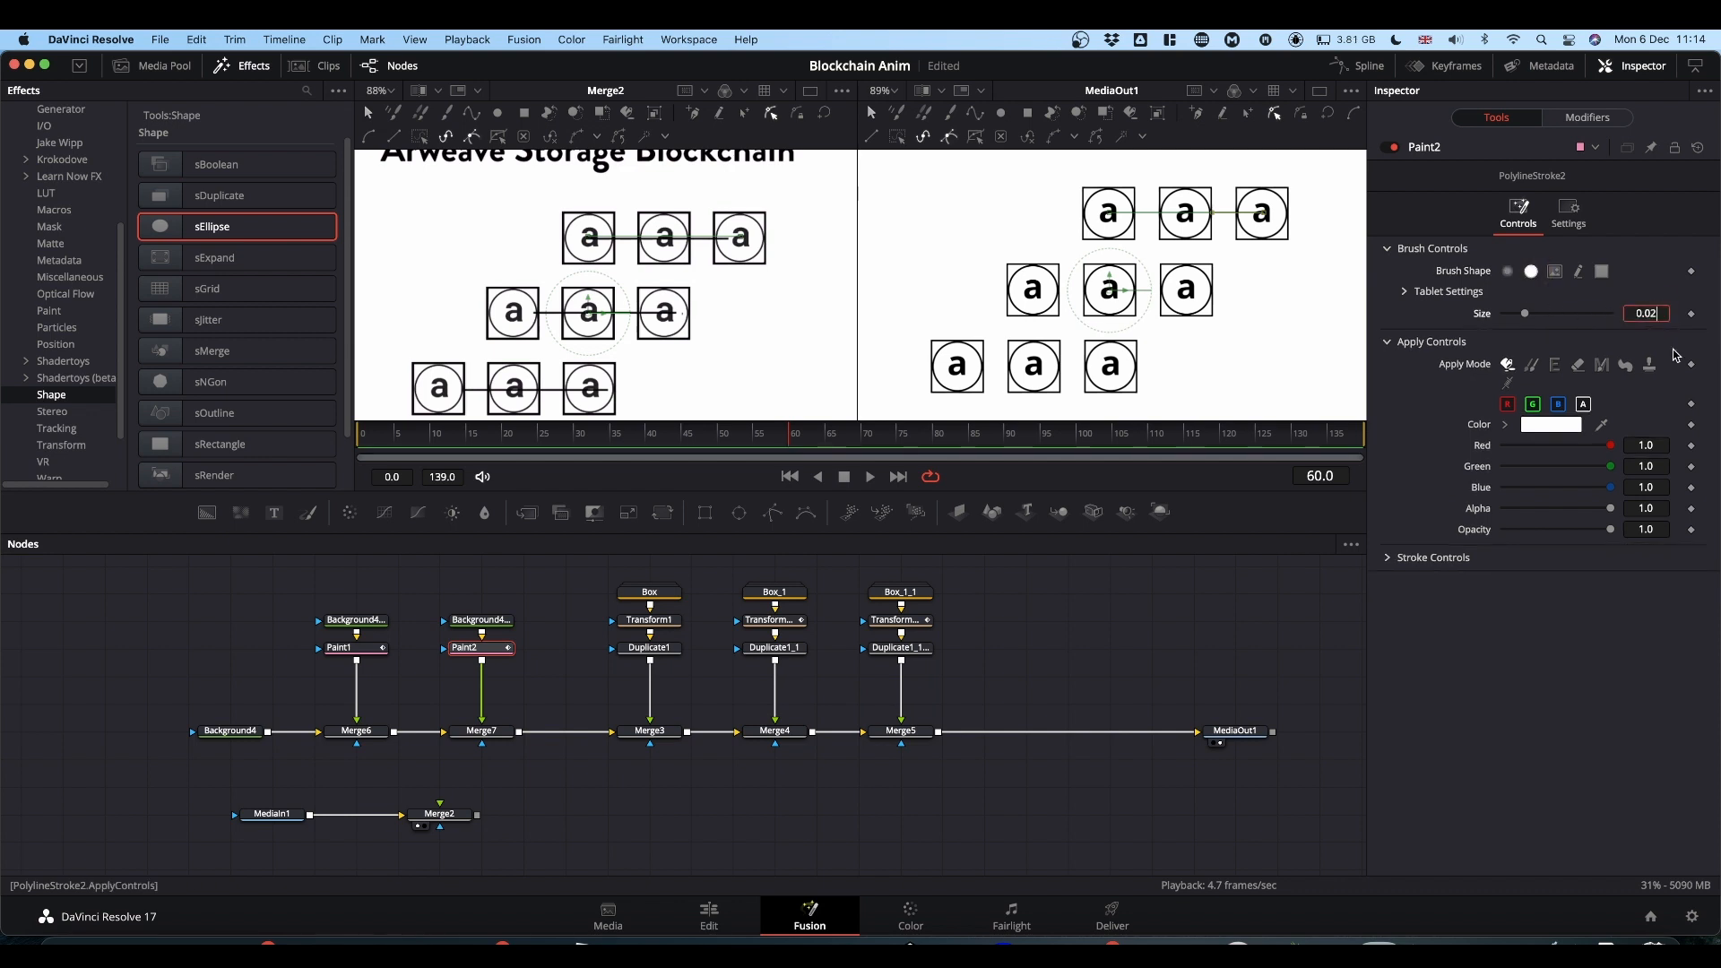
{"action": "key", "text": "BackSpace"}
{"action": "type", "text": "0"}
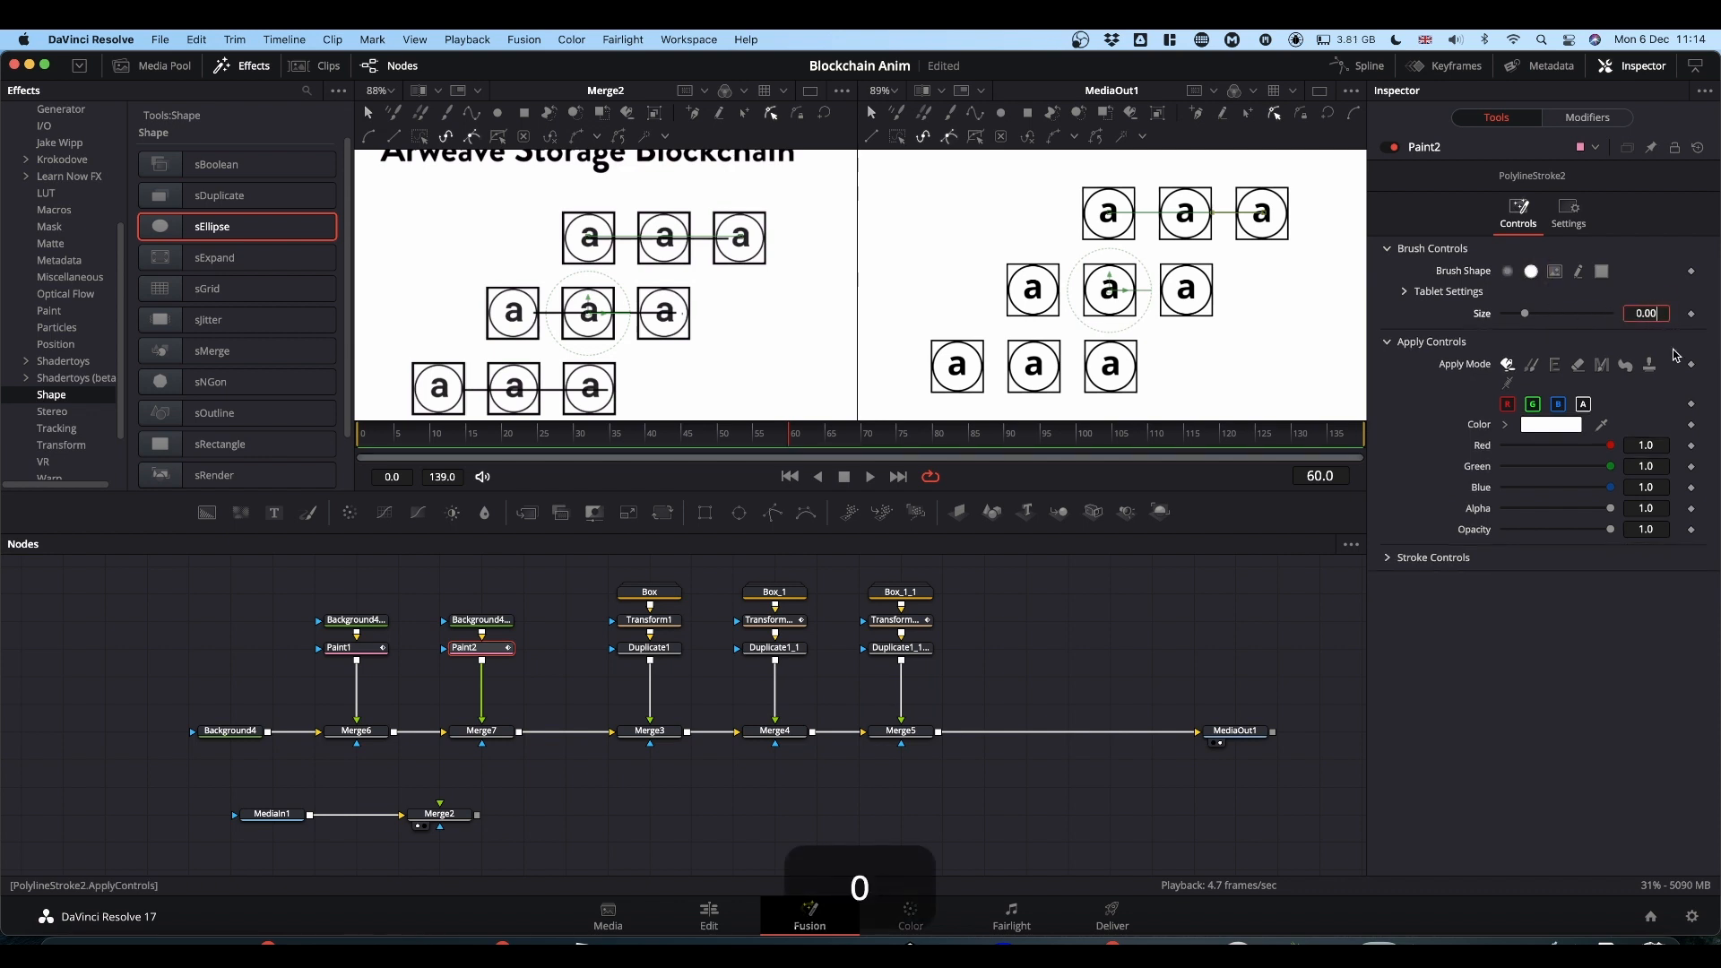
{"action": "type", "text": "23"}
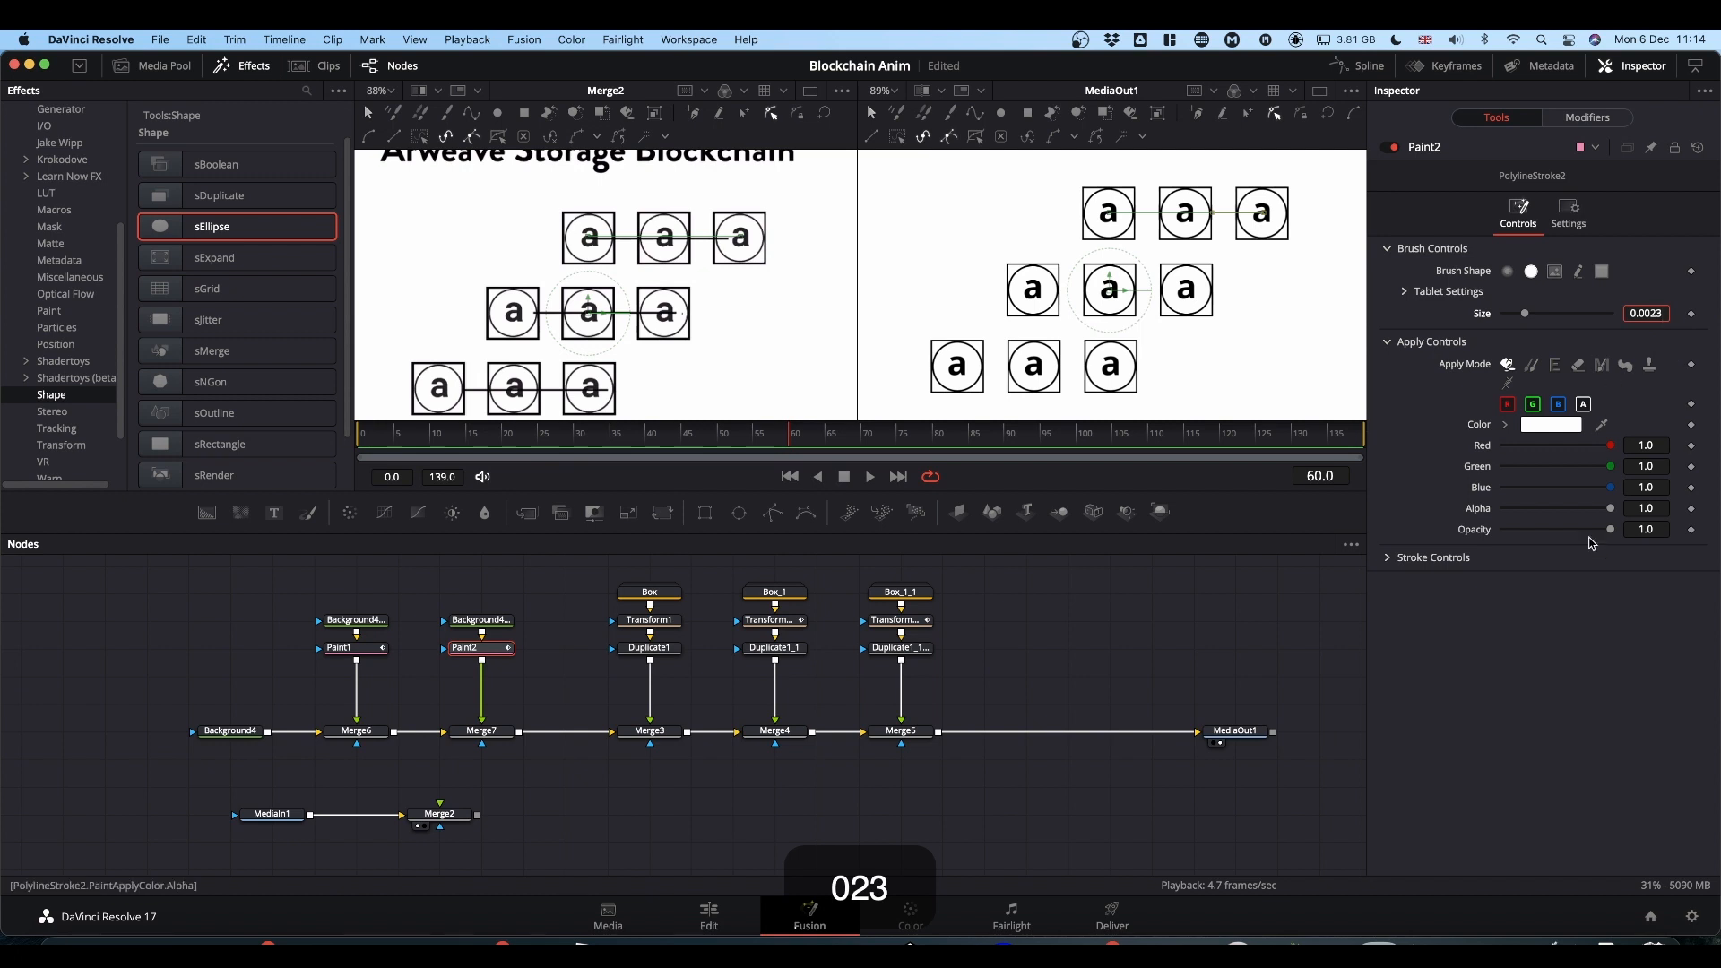
{"action": "left_click", "coordinate": [1579, 647]}
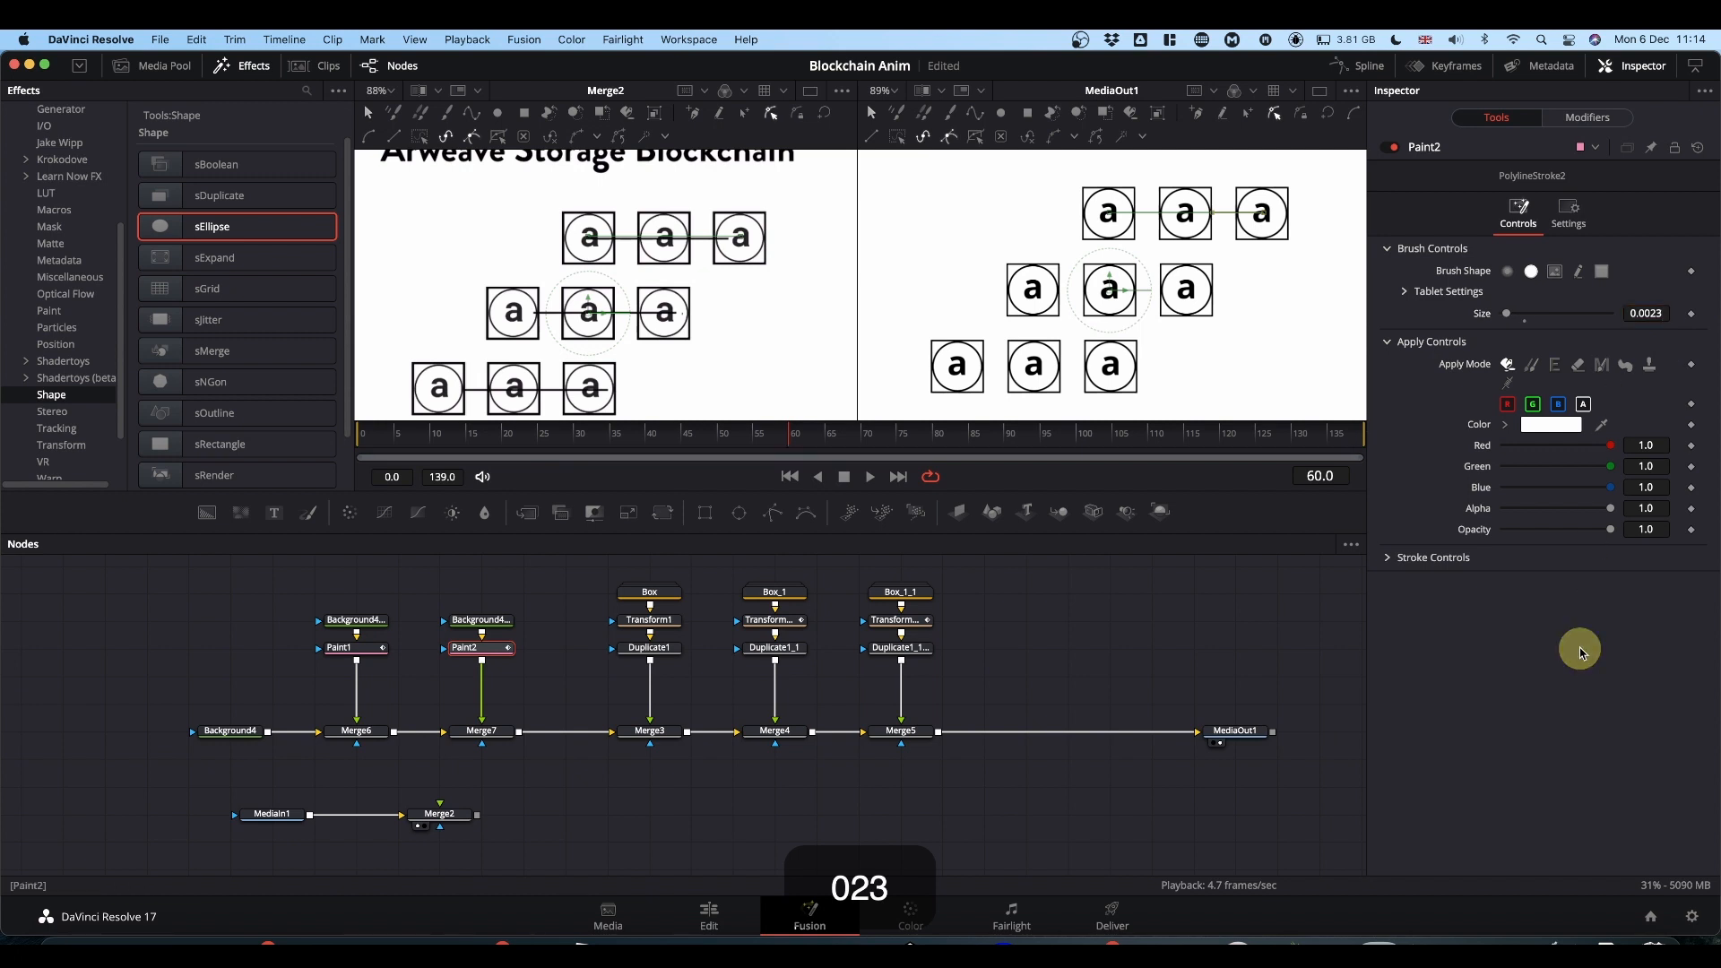
{"action": "left_click", "coordinate": [1505, 425]}
{"action": "left_click_drag", "start_coordinate": [1531, 472], "coordinate": [1471, 569]}
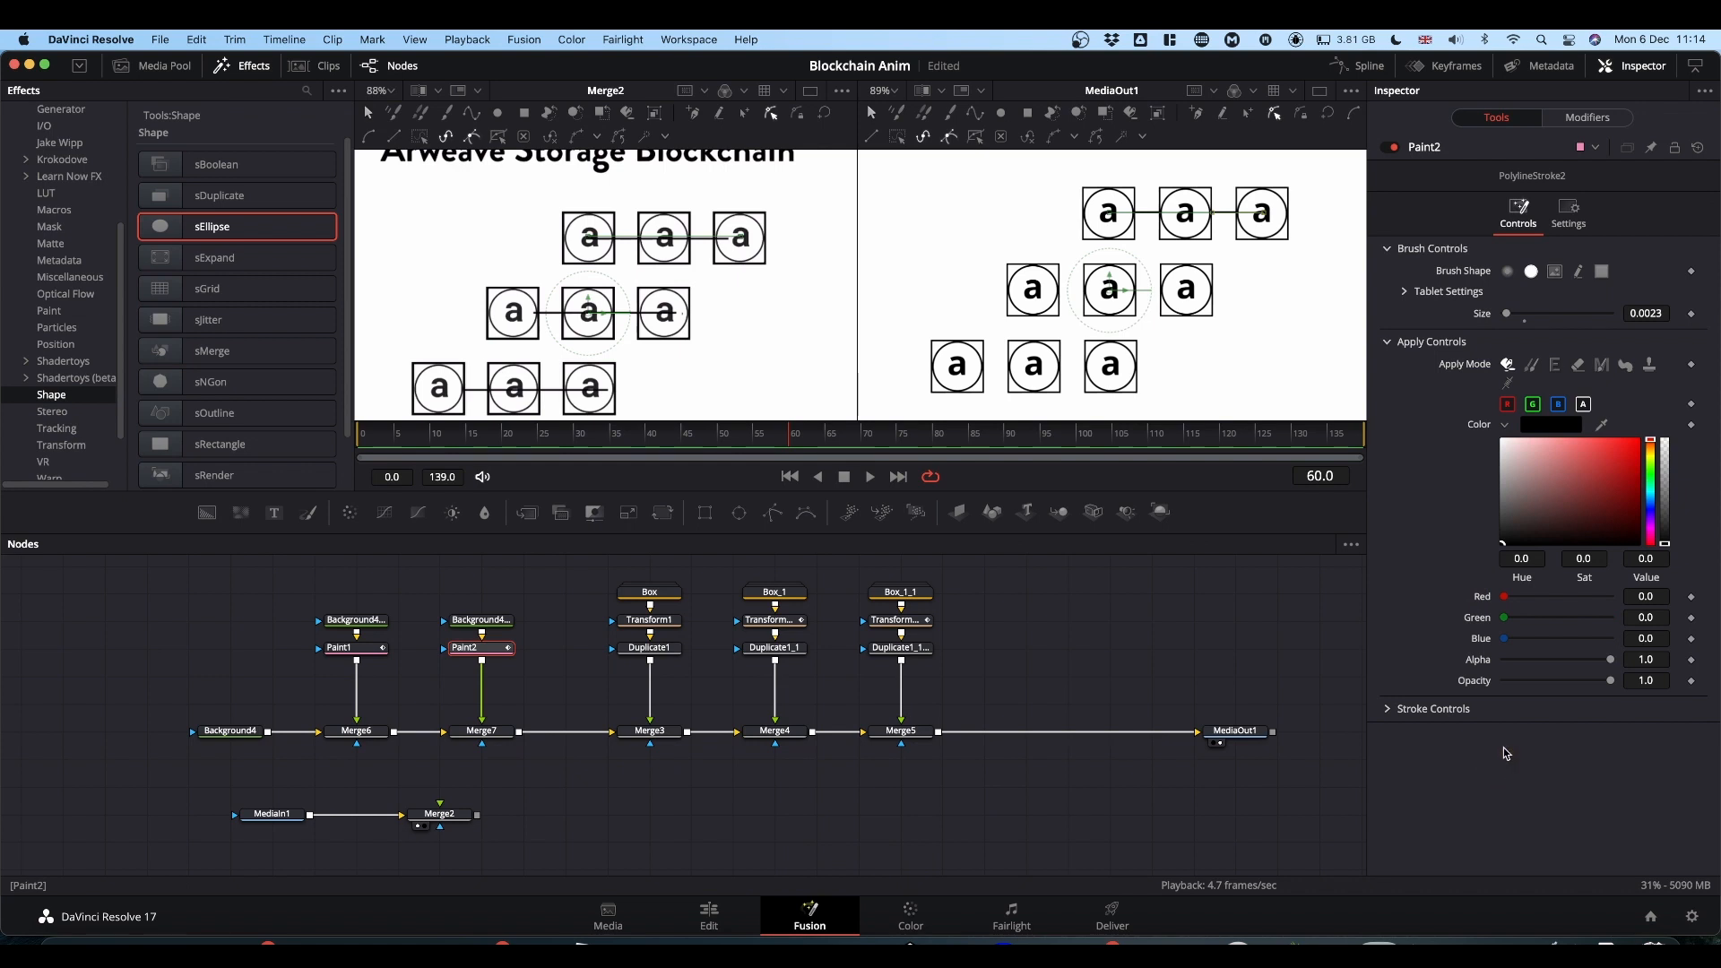
Keyframe the top row stroke's Write On at frame 49 with Start and End both at 0.0.
{"action": "left_click", "coordinate": [1387, 709]}
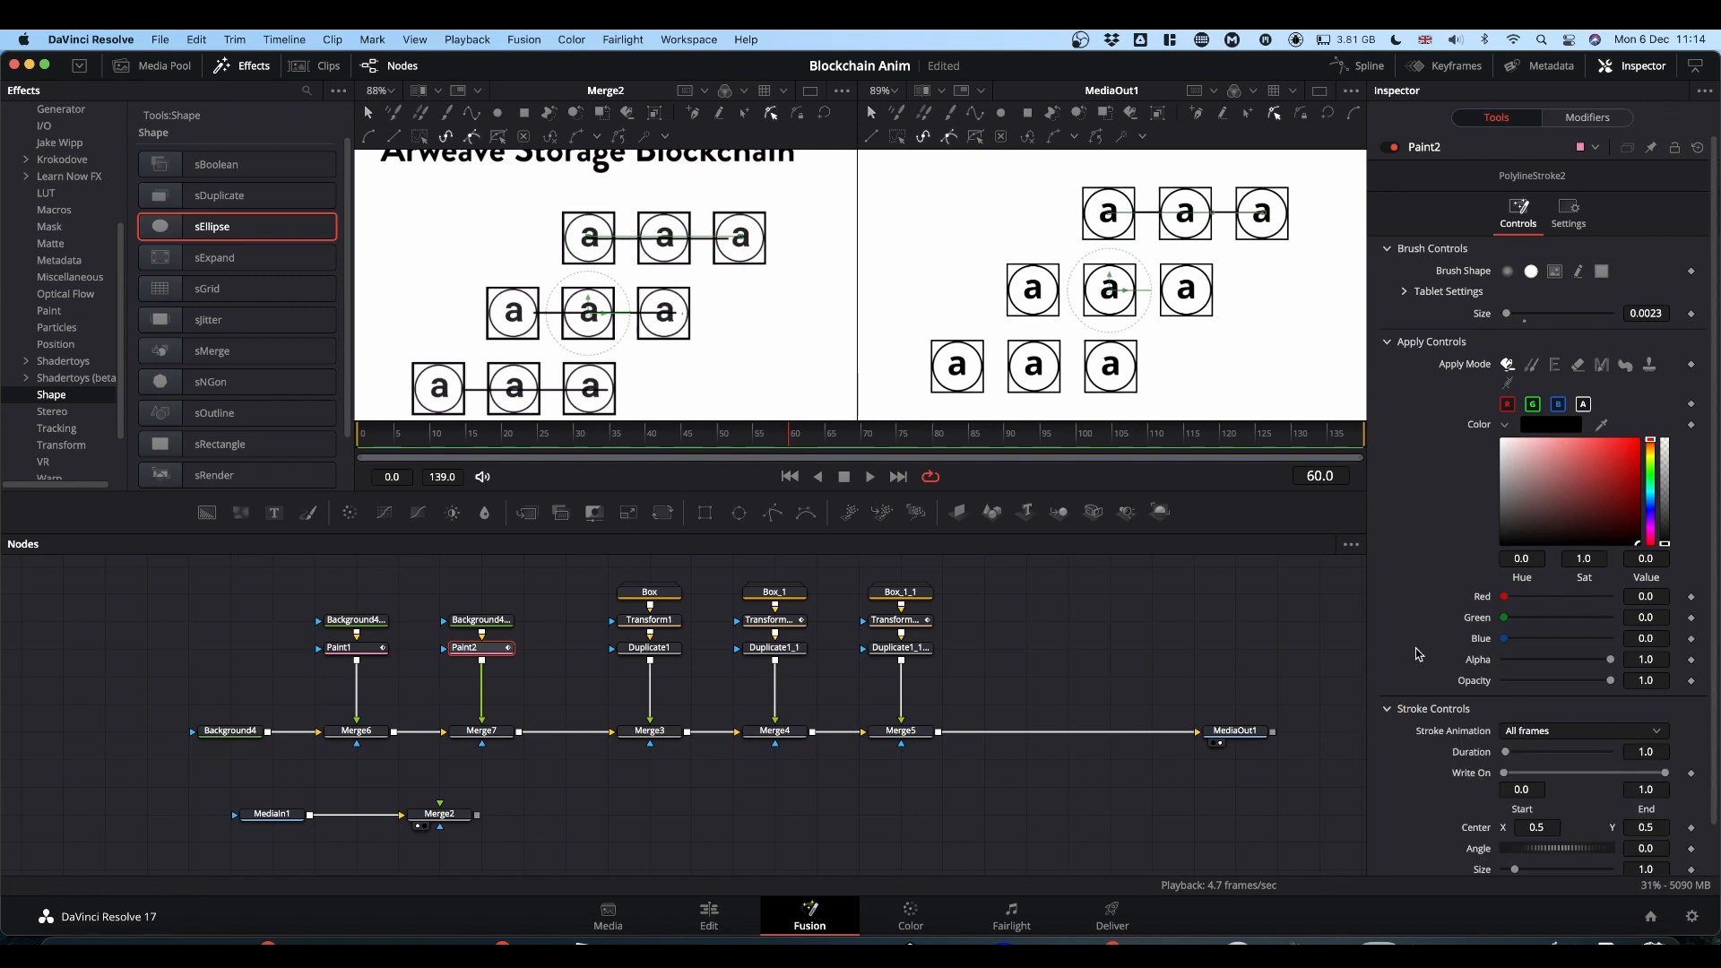
{"action": "scroll", "coordinate": [1387, 711], "scroll_direction": "down", "scroll_amount": 2}
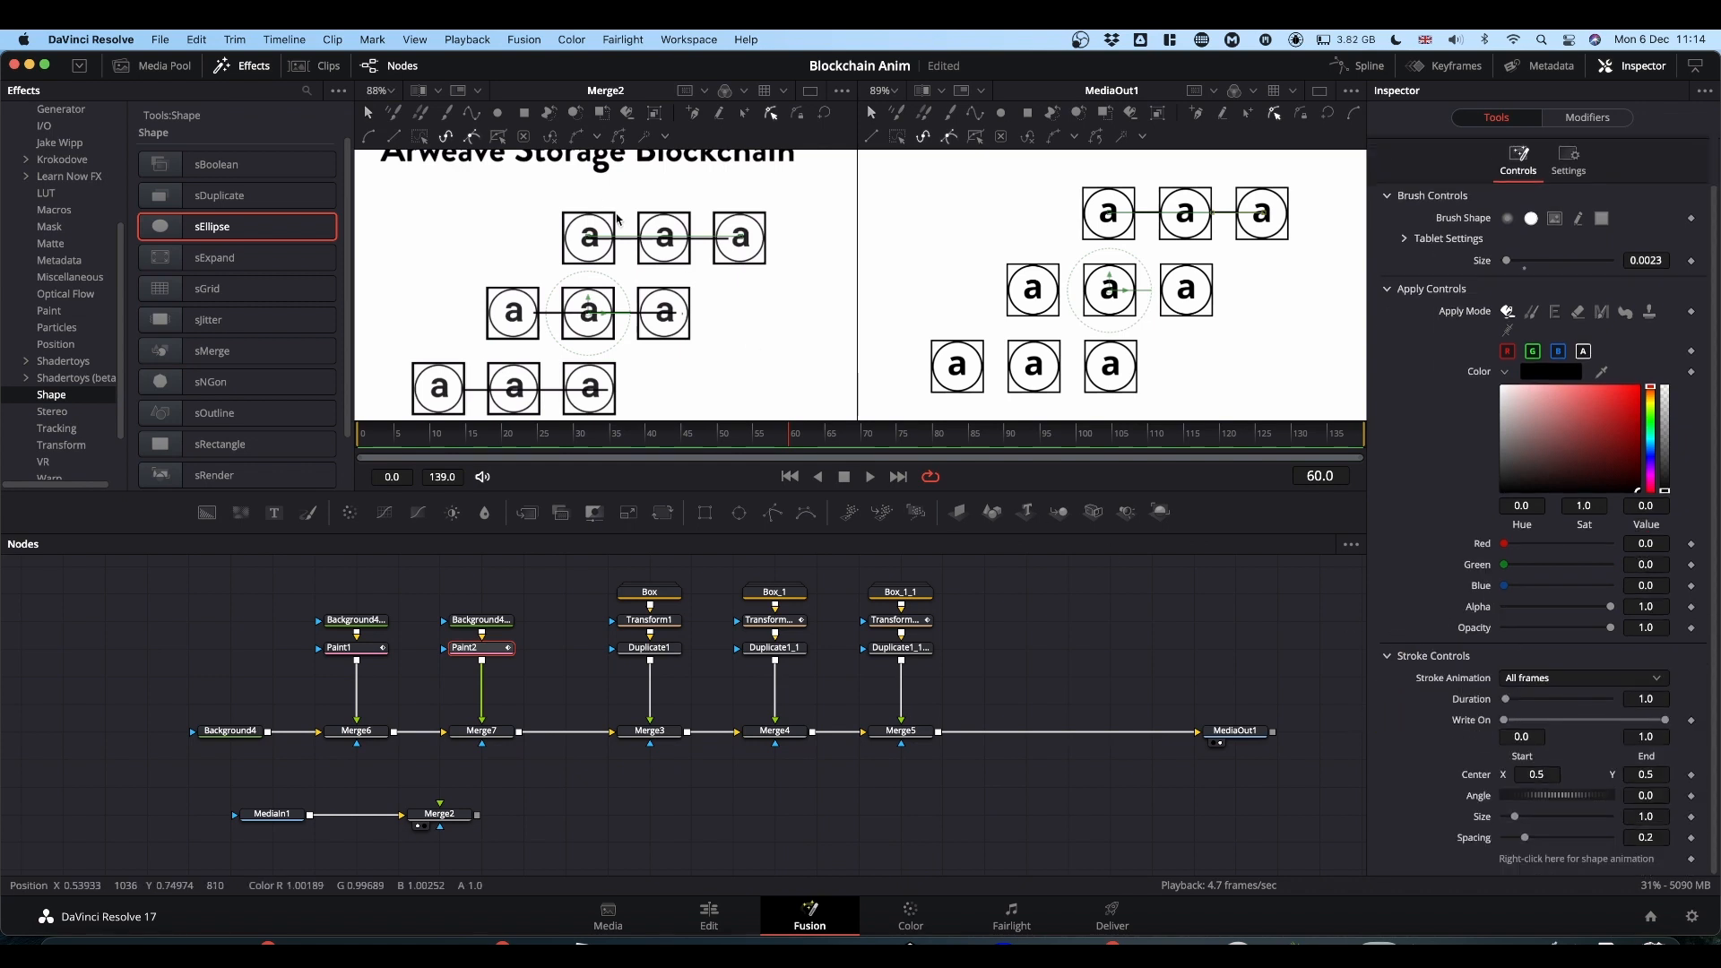
{"action": "key", "text": "Left"}
{"action": "key", "text": "Left"}
{"action": "key", "text": "Left"}
{"action": "key", "text": "Left"}
{"action": "key", "text": "Left"}
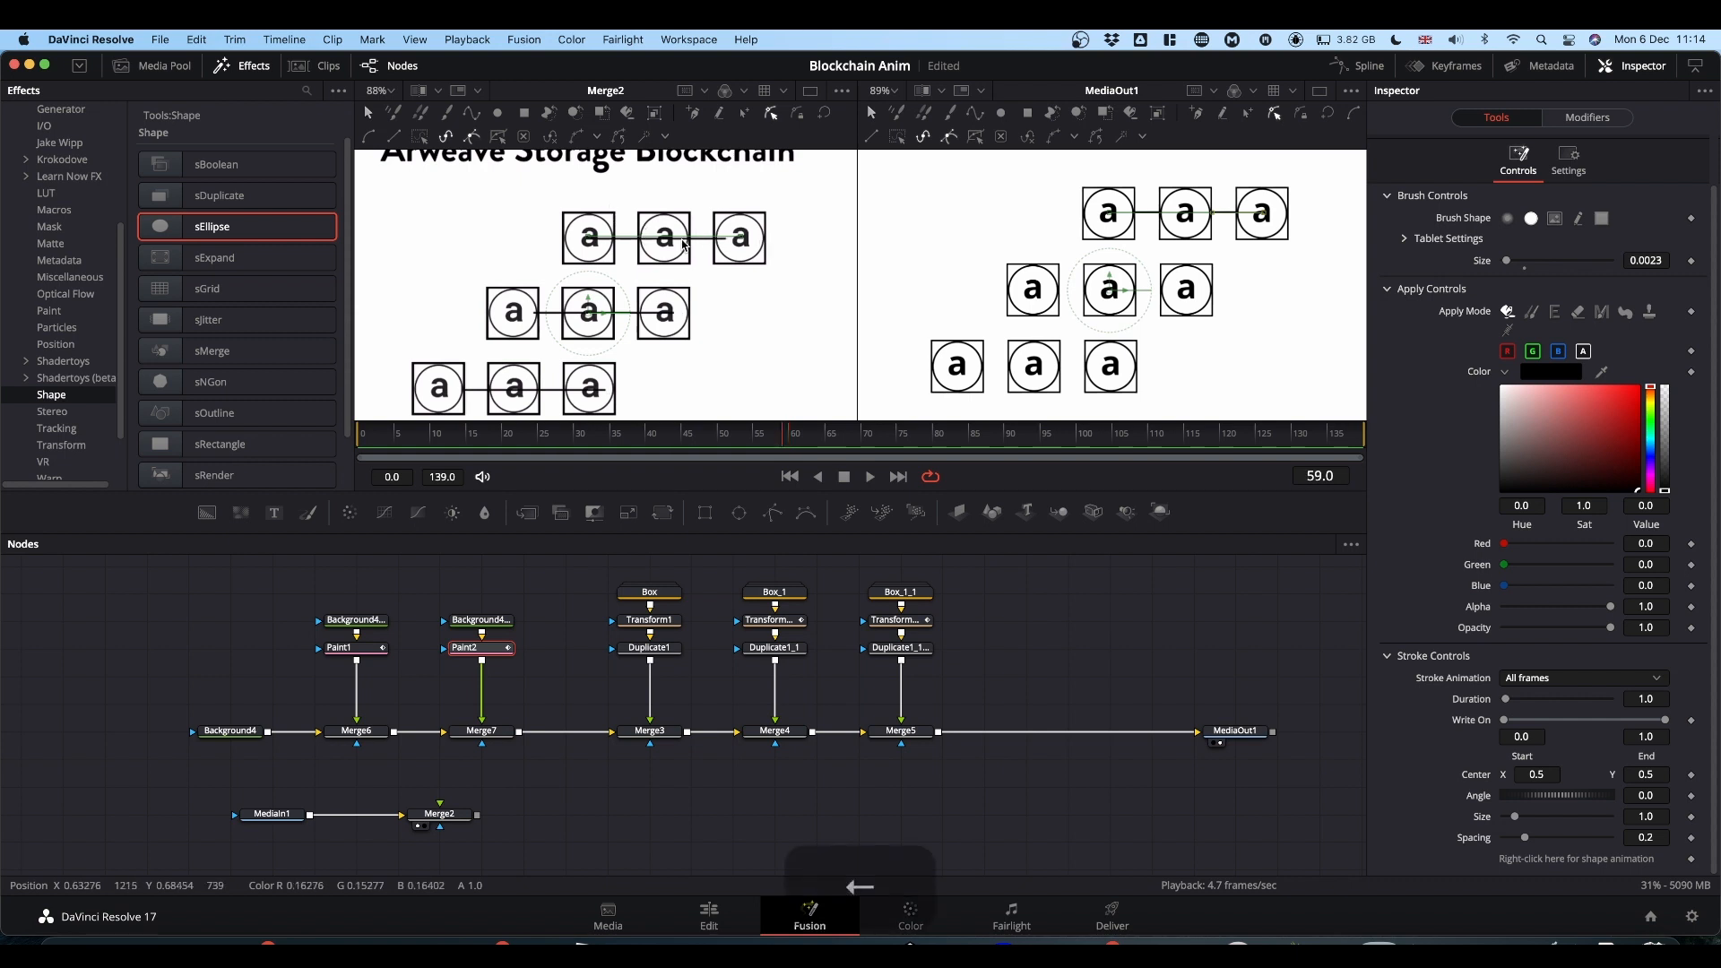
{"action": "key", "text": "Left"}
{"action": "key", "text": "Left"}
{"action": "key", "text": "Left"}
{"action": "key", "text": "Left"}
{"action": "key", "text": "Left"}
{"action": "key", "text": "Left"}
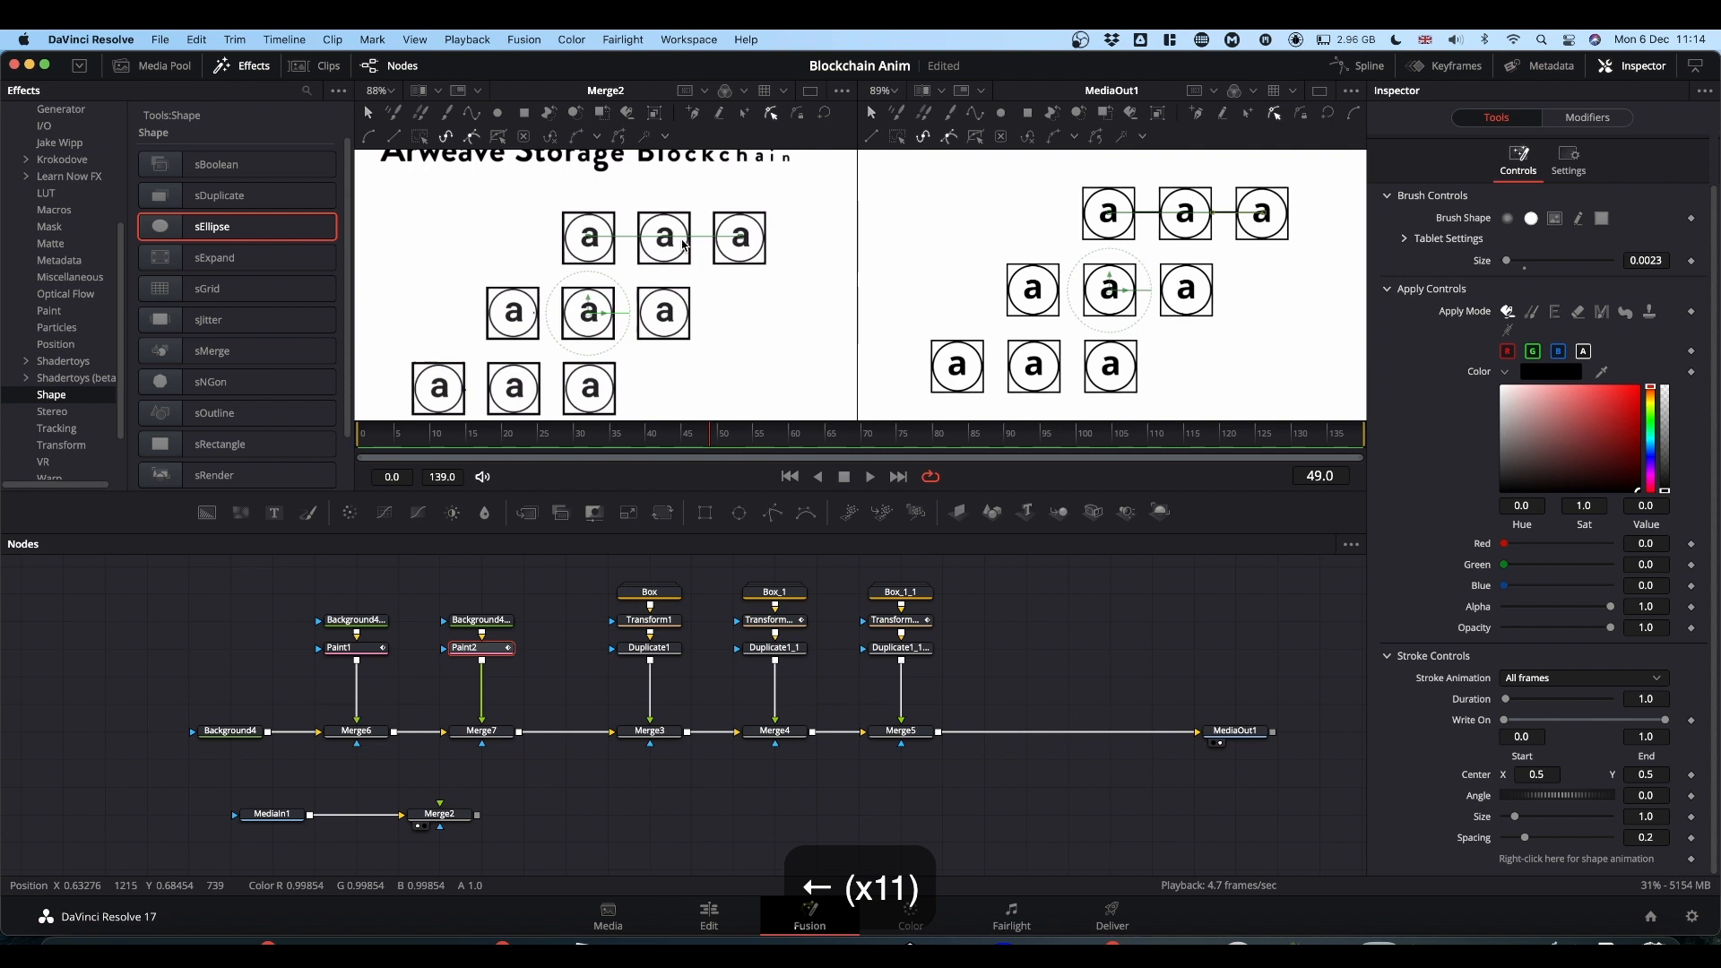
{"action": "left_click", "coordinate": [1692, 721]}
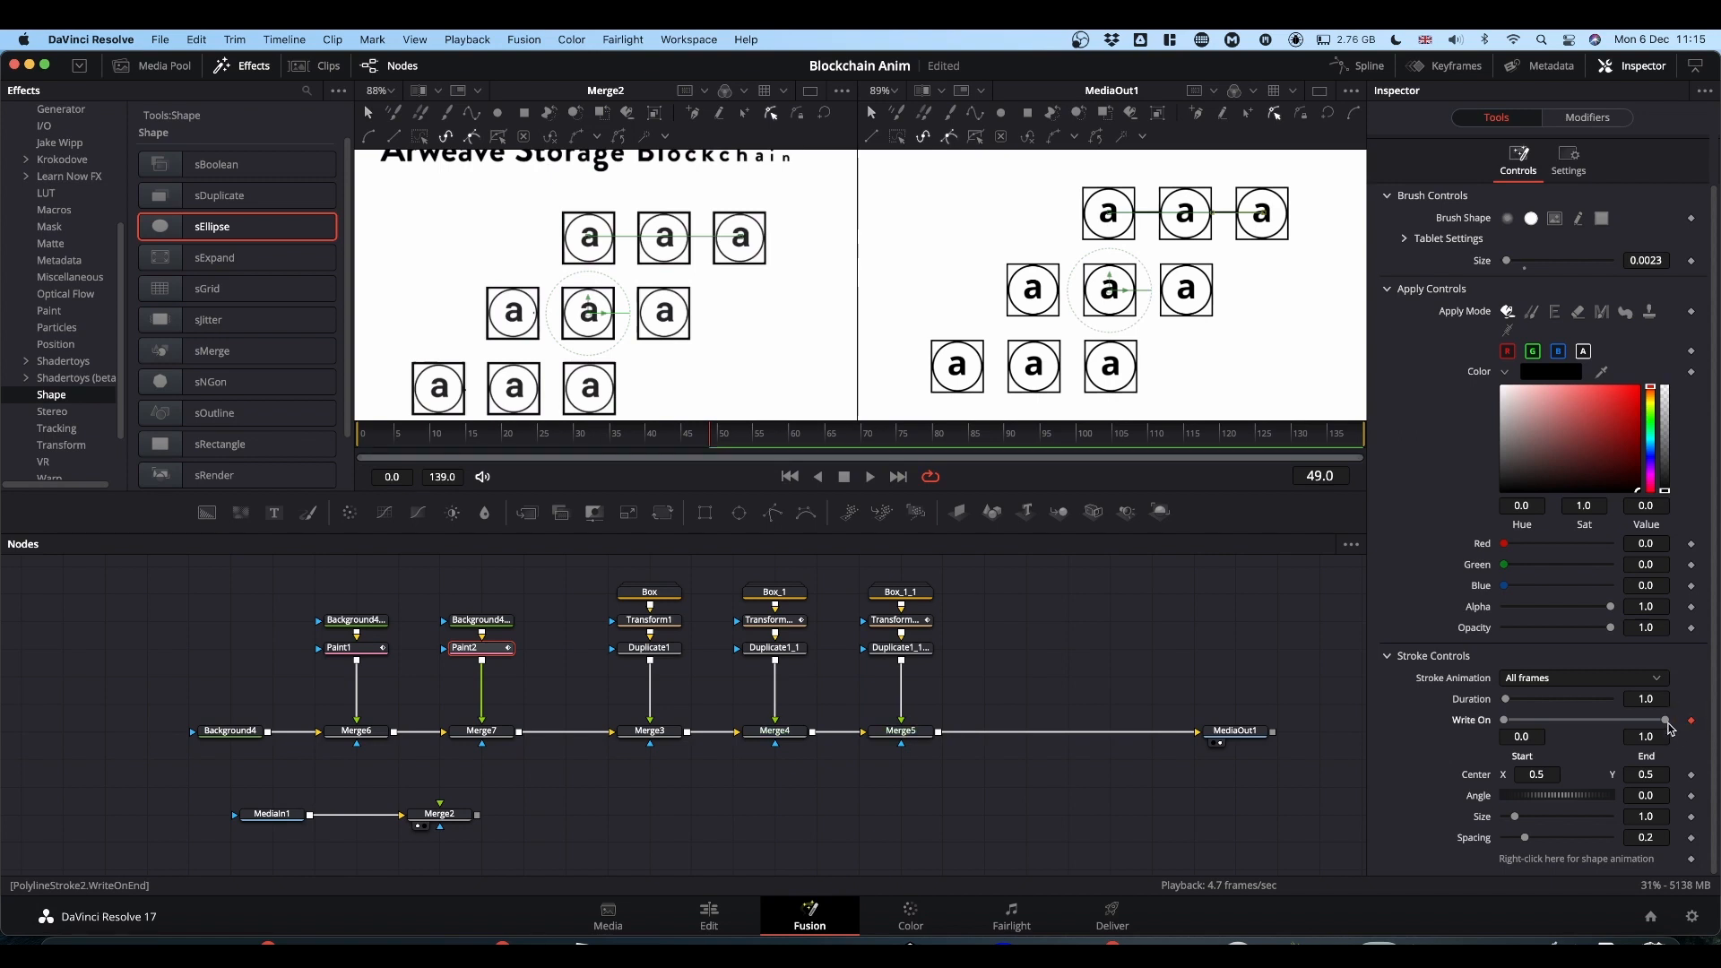
{"action": "left_click_drag", "start_coordinate": [1667, 722], "coordinate": [1459, 721]}
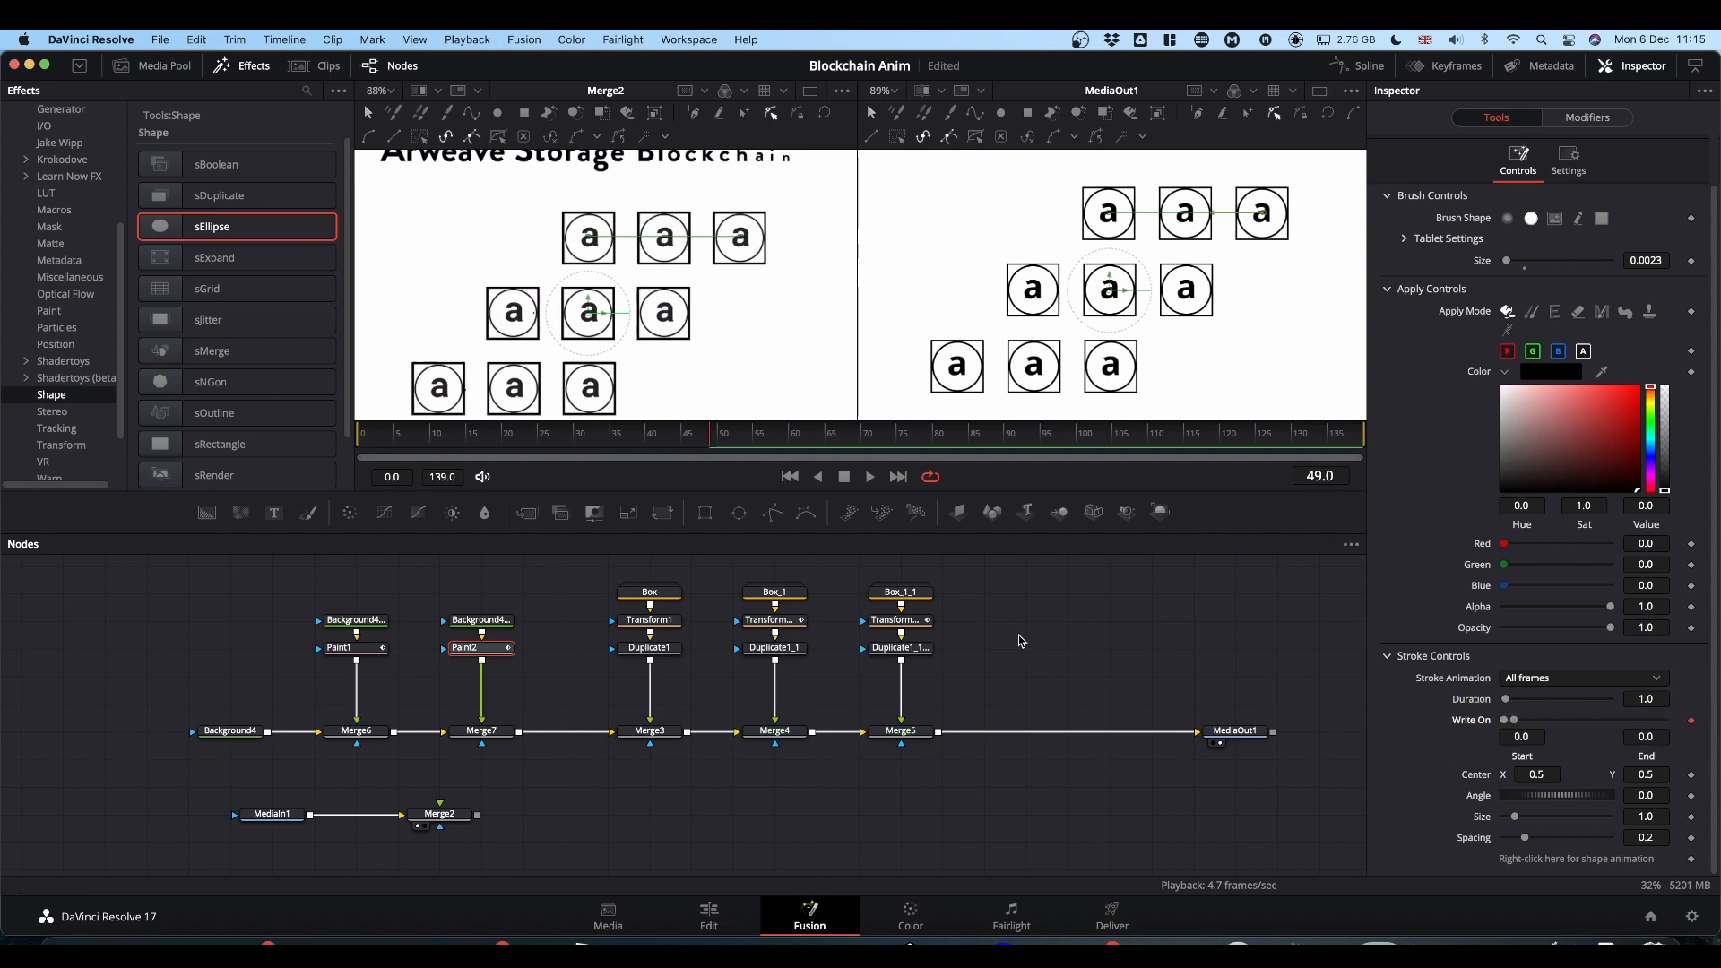
Find the frame where the reference line completes the top row and keyframe Write On End 1.0 at frame 62.
{"action": "key", "text": "Right"}
{"action": "key", "text": "Right"}
{"action": "key", "text": "Right"}
{"action": "key", "text": "Right"}
{"action": "key", "text": "Right"}
{"action": "key", "text": "Right"}
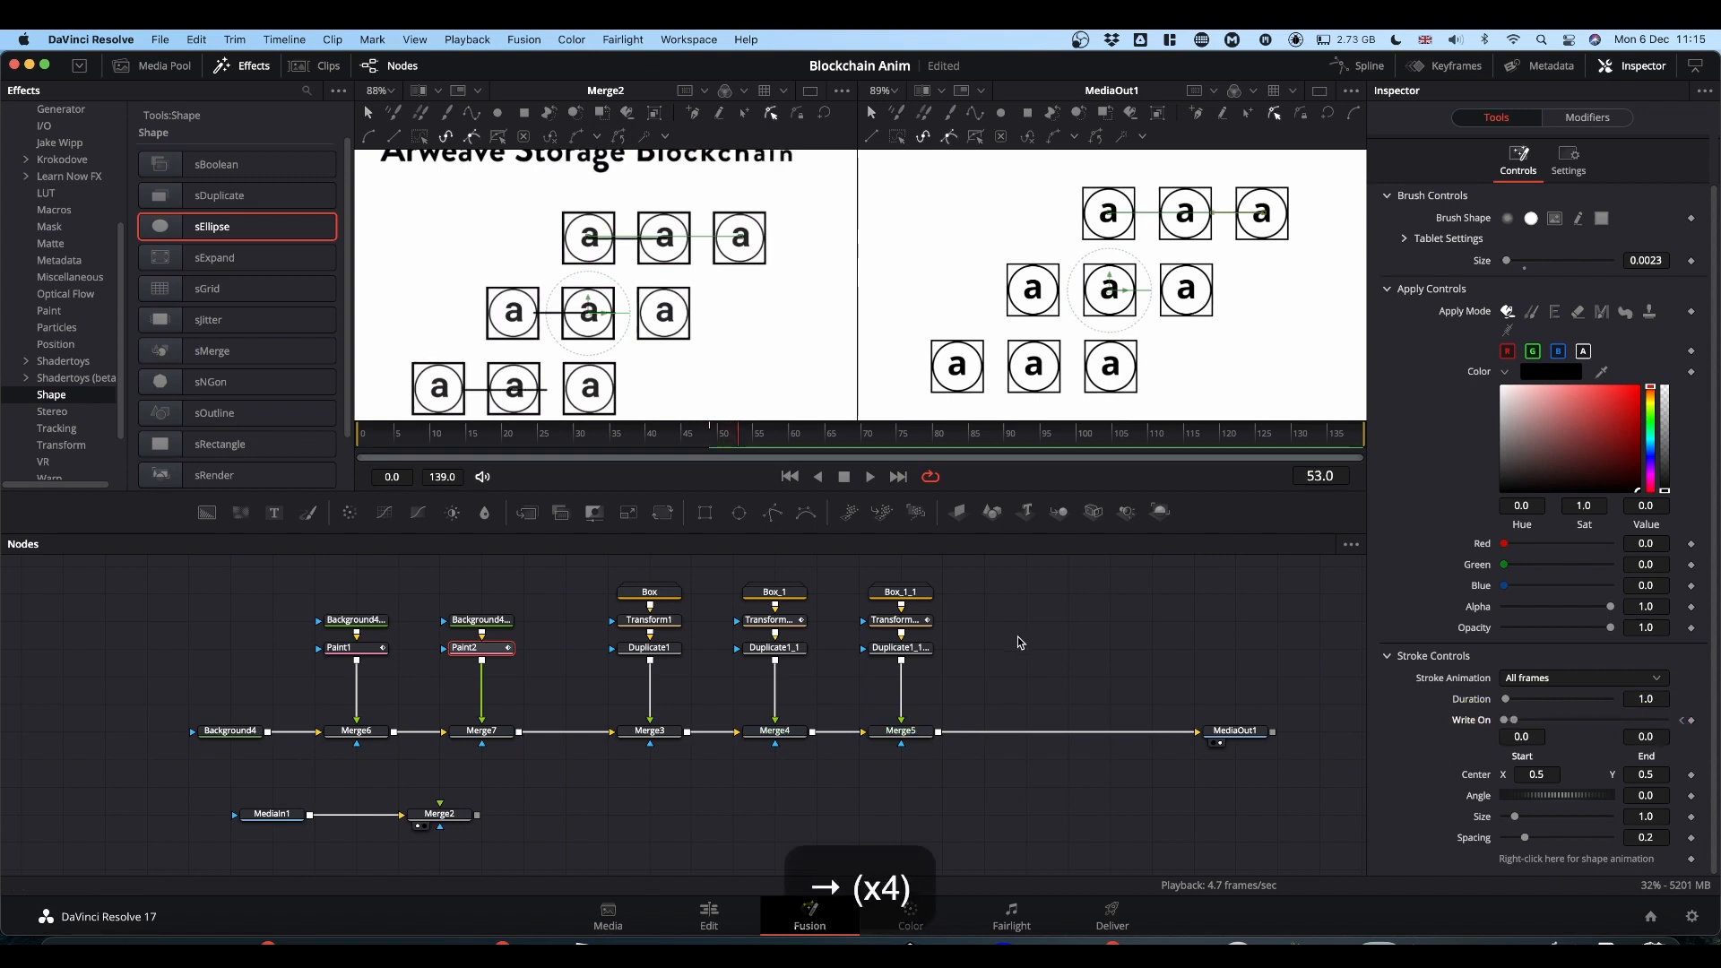
{"action": "key", "text": "Right"}
{"action": "key", "text": "Right"}
{"action": "key", "text": "Right"}
{"action": "key", "text": "Right"}
{"action": "key", "text": "Right"}
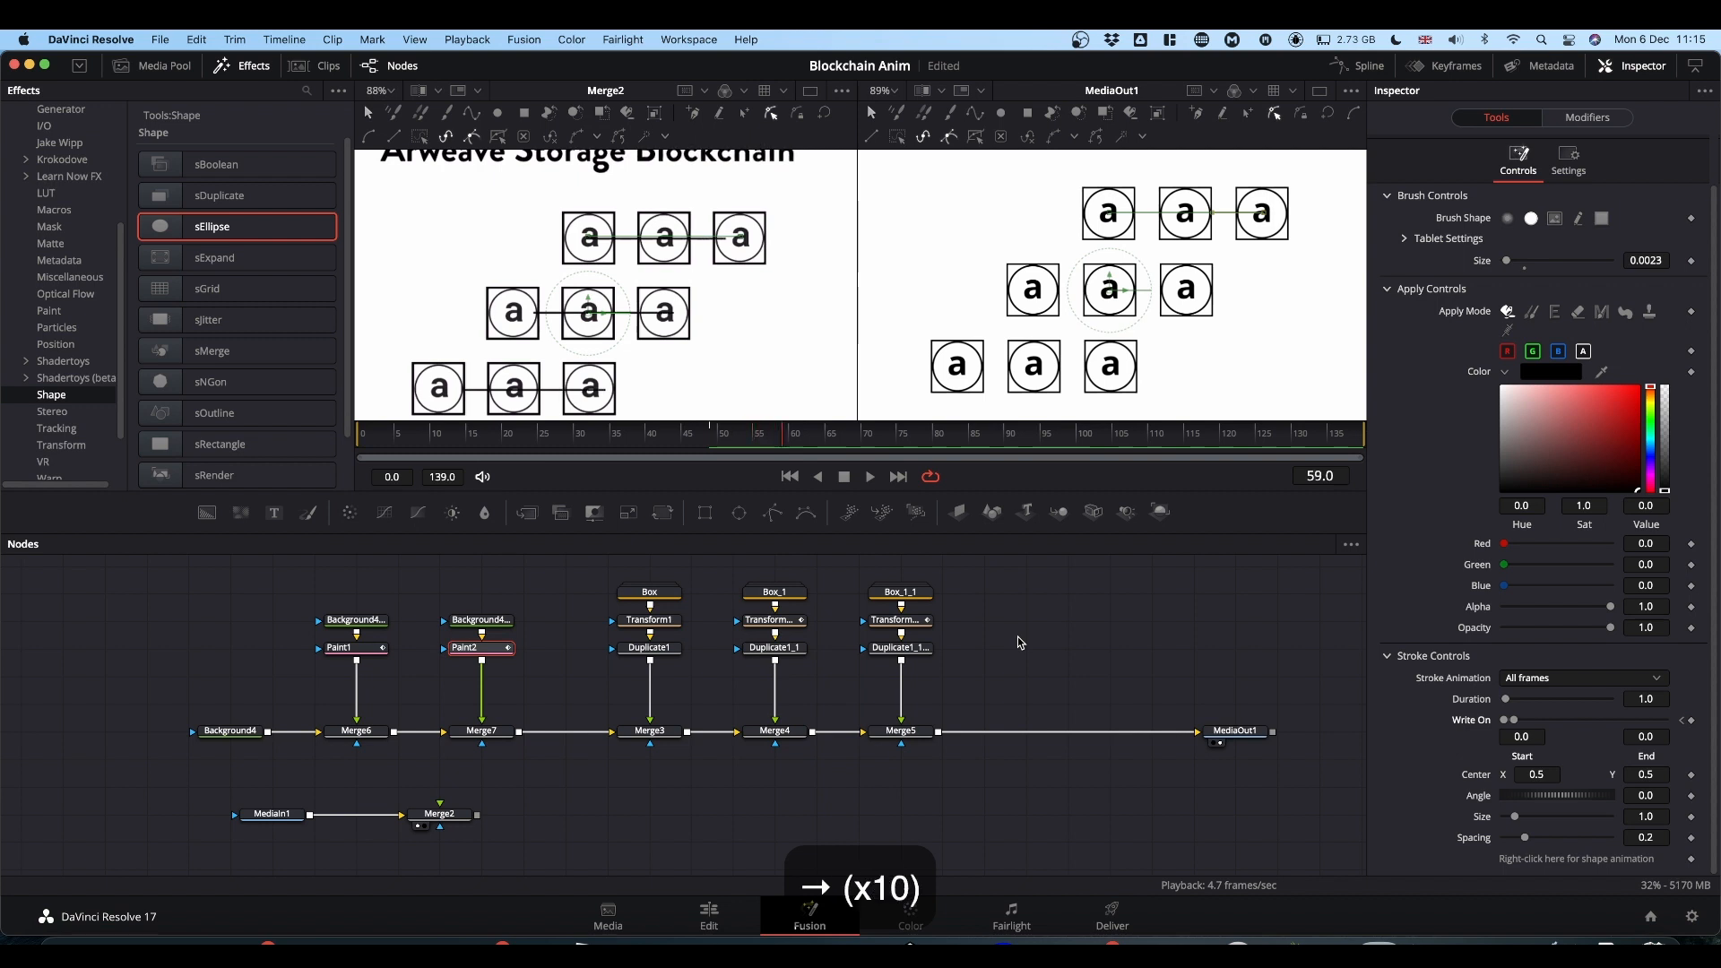
{"action": "key", "text": "Right"}
{"action": "key", "text": "Right"}
{"action": "key", "text": "Right"}
{"action": "key", "text": "Right"}
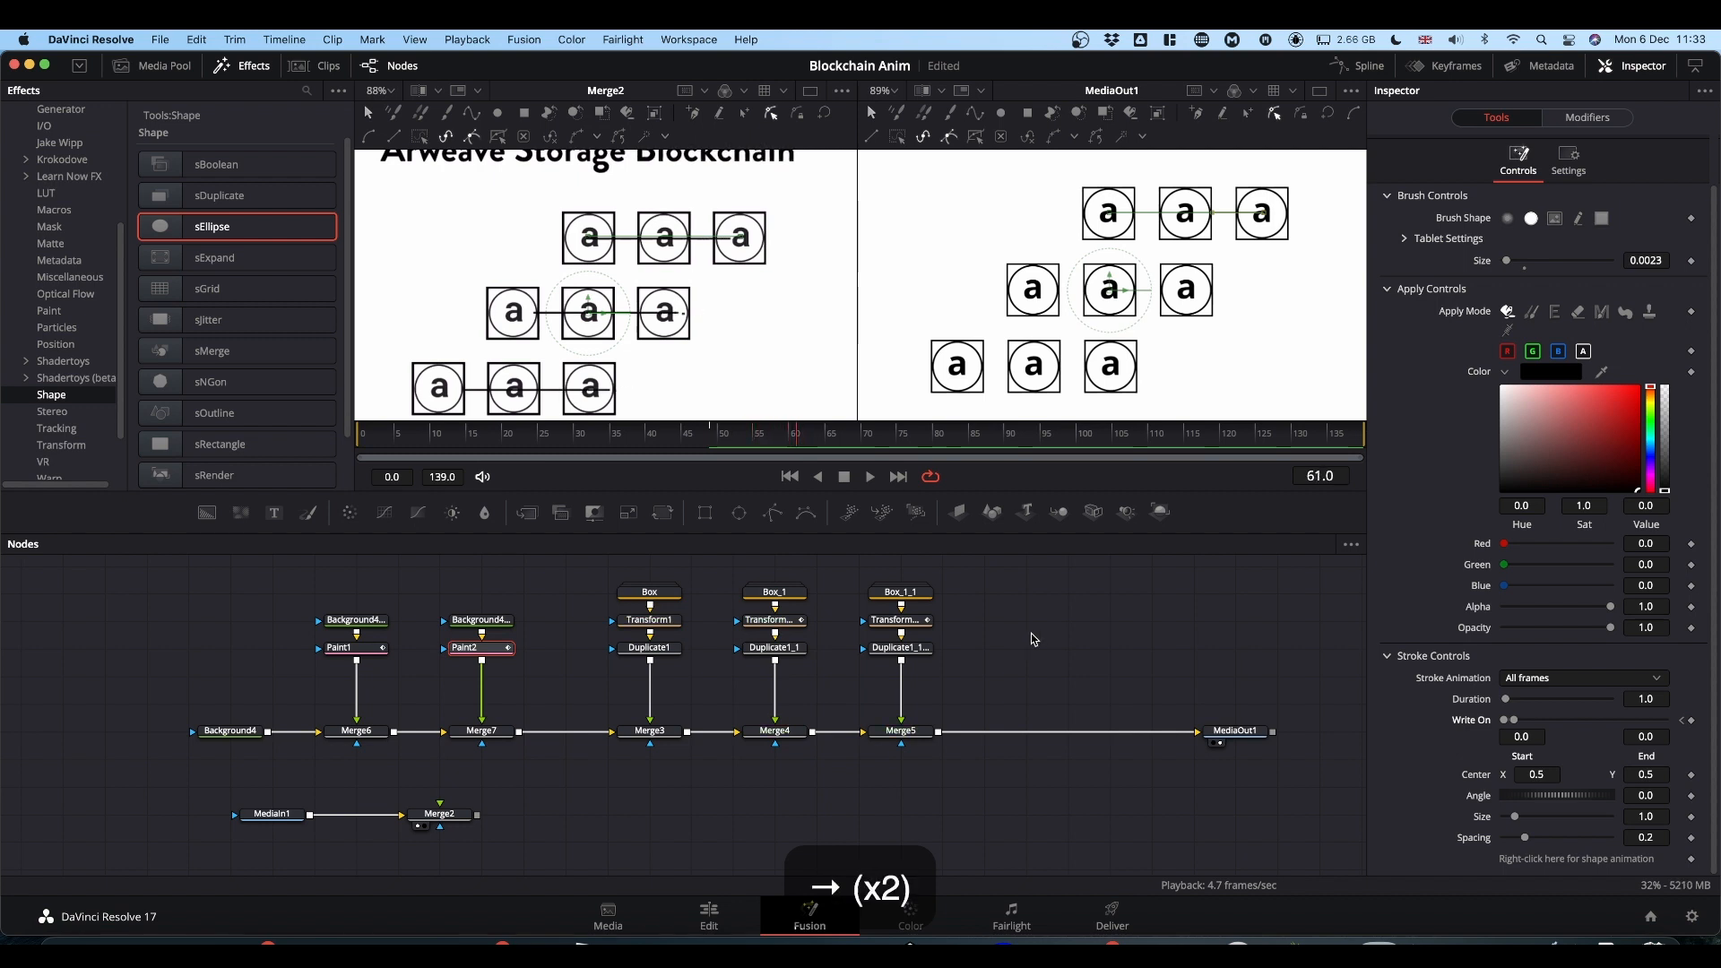
{"action": "key", "text": "Right"}
{"action": "key", "text": "Right"}
{"action": "key", "text": "Left"}
{"action": "key", "text": "Left"}
{"action": "key", "text": "Right"}
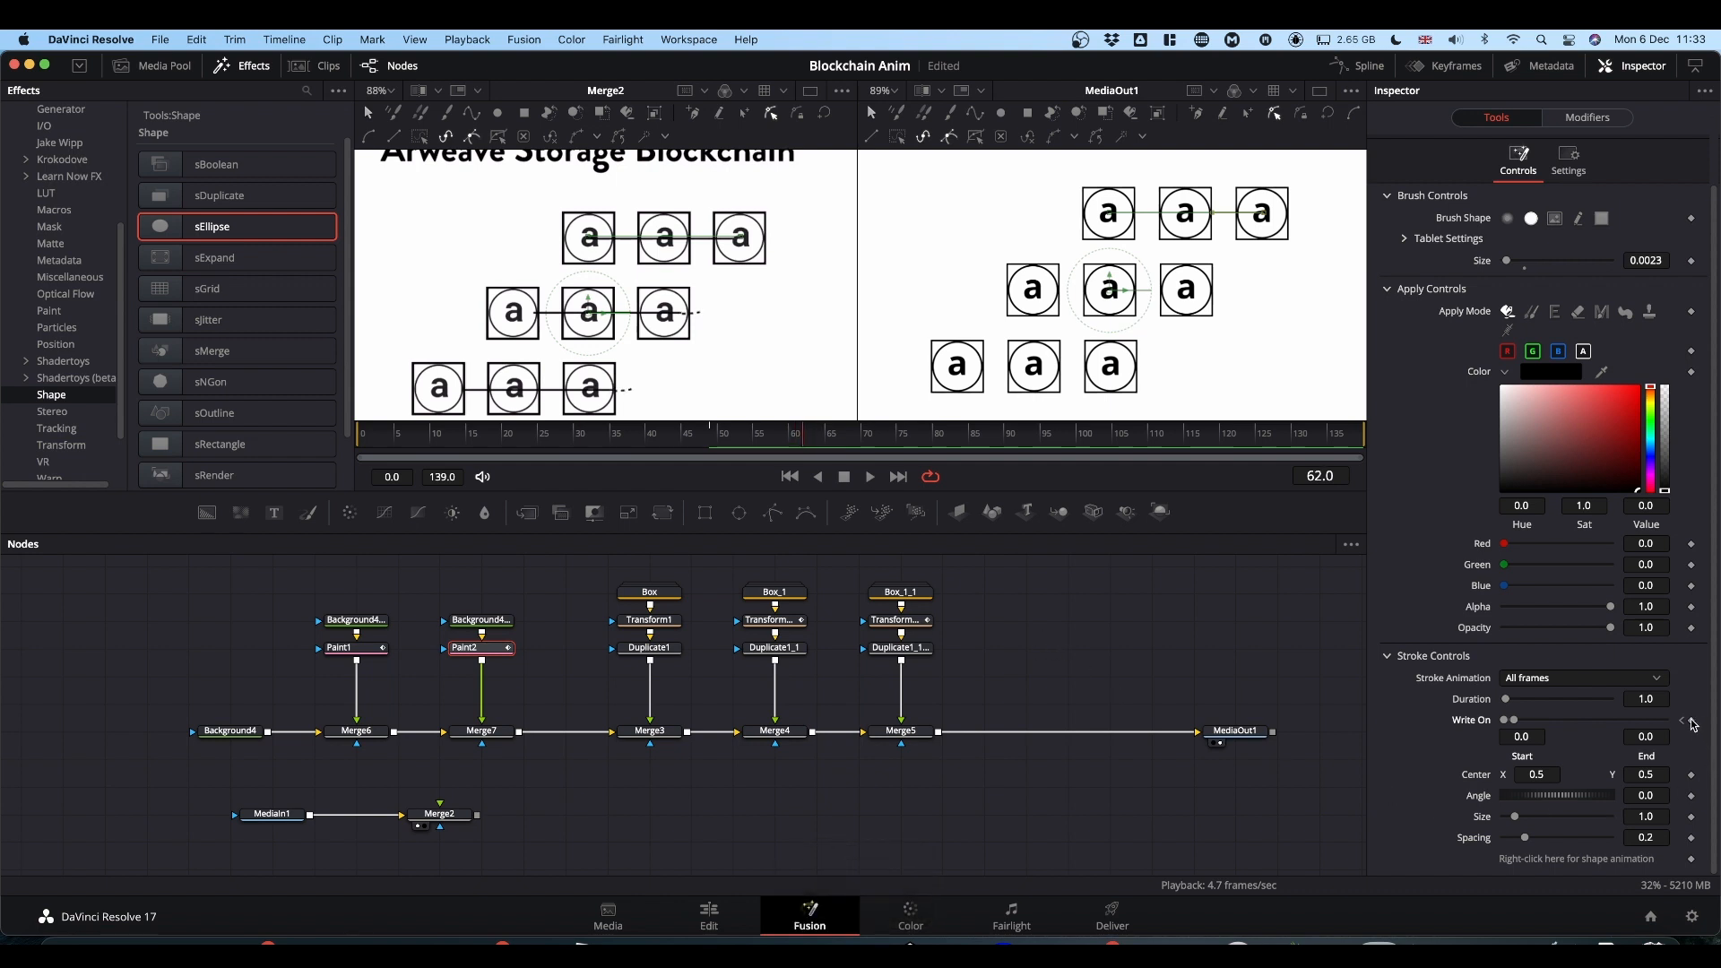
{"action": "left_click_drag", "start_coordinate": [1515, 724], "coordinate": [1666, 719]}
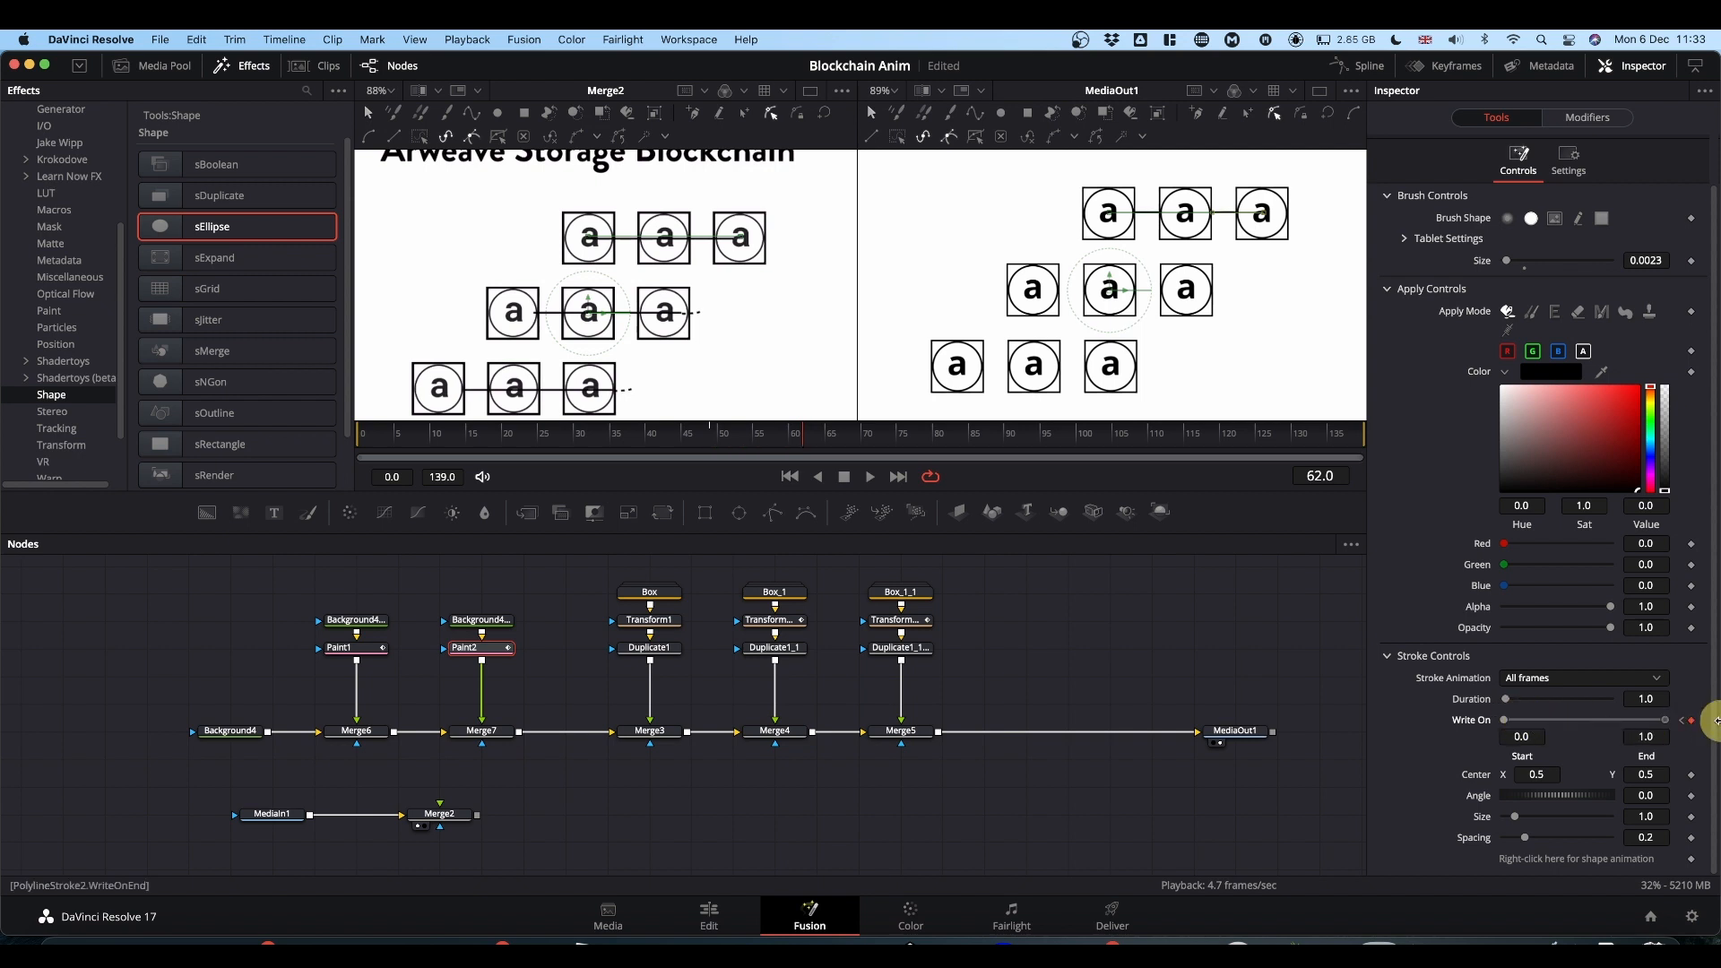
{"action": "left_click", "coordinate": [1691, 720]}
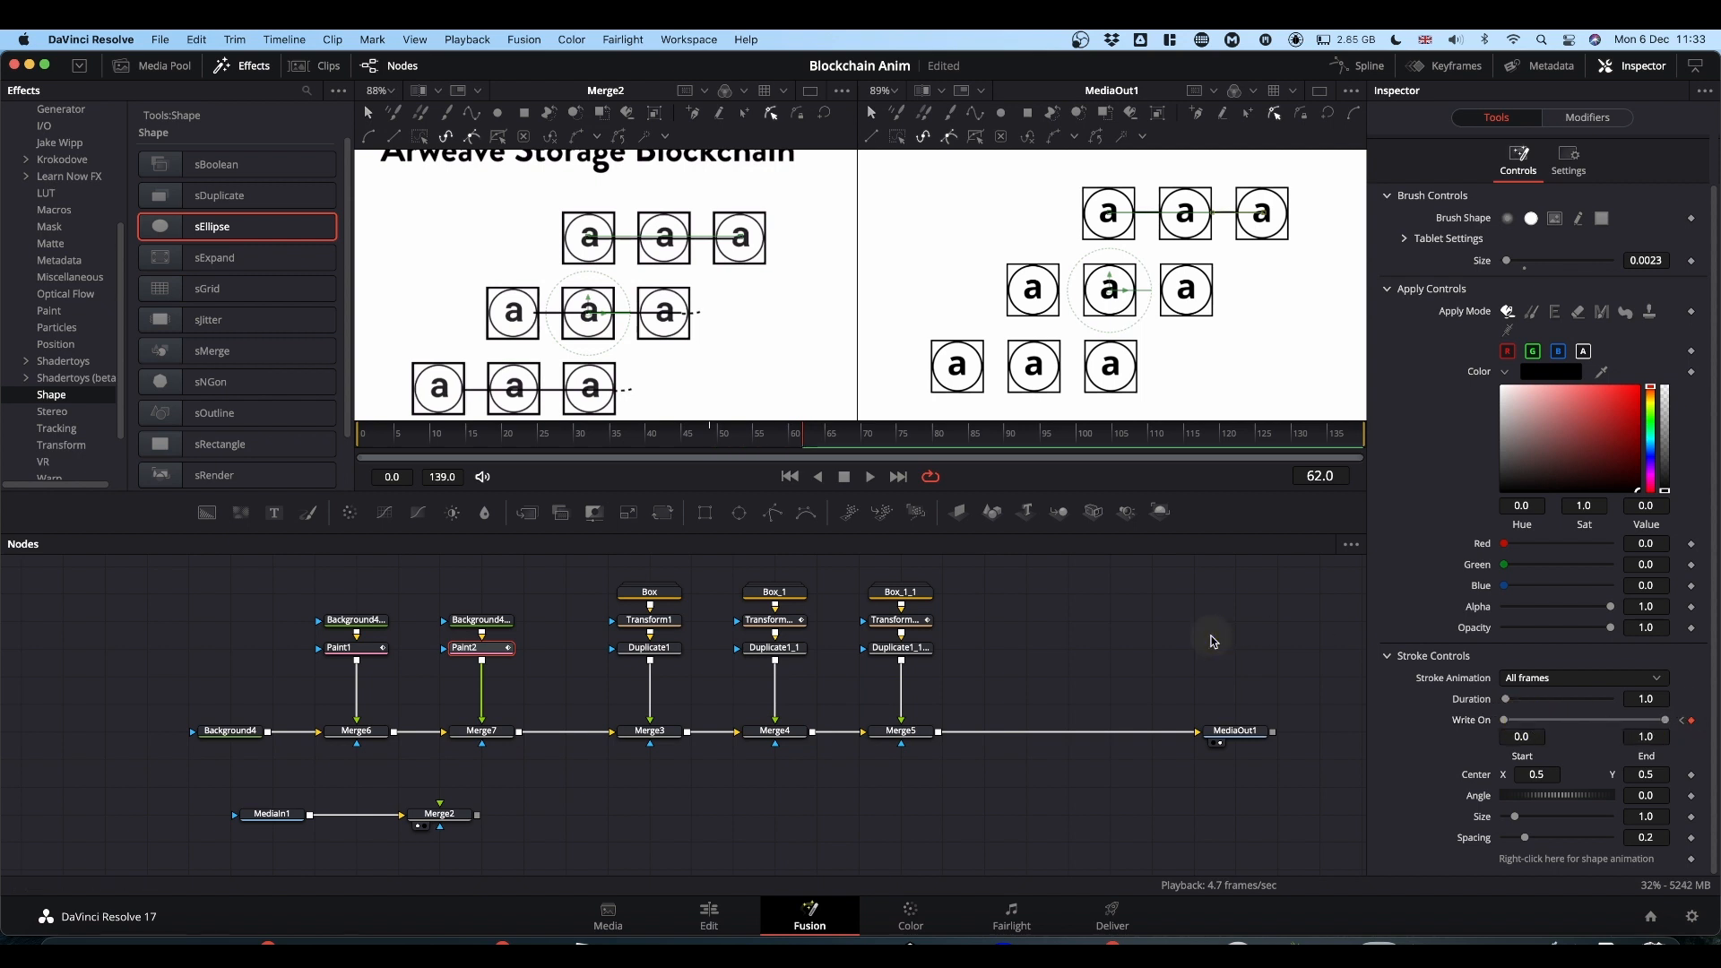
Step back and forth through the top row line's draw-on to compare it with the reference, stopping on frame 51.
{"action": "key", "text": "Left"}
{"action": "key", "text": "Left"}
{"action": "key", "text": "Left"}
{"action": "key", "text": "Left"}
{"action": "key", "text": "Left"}
{"action": "key", "text": "Left"}
{"action": "key", "text": "Left"}
{"action": "key", "text": "Left"}
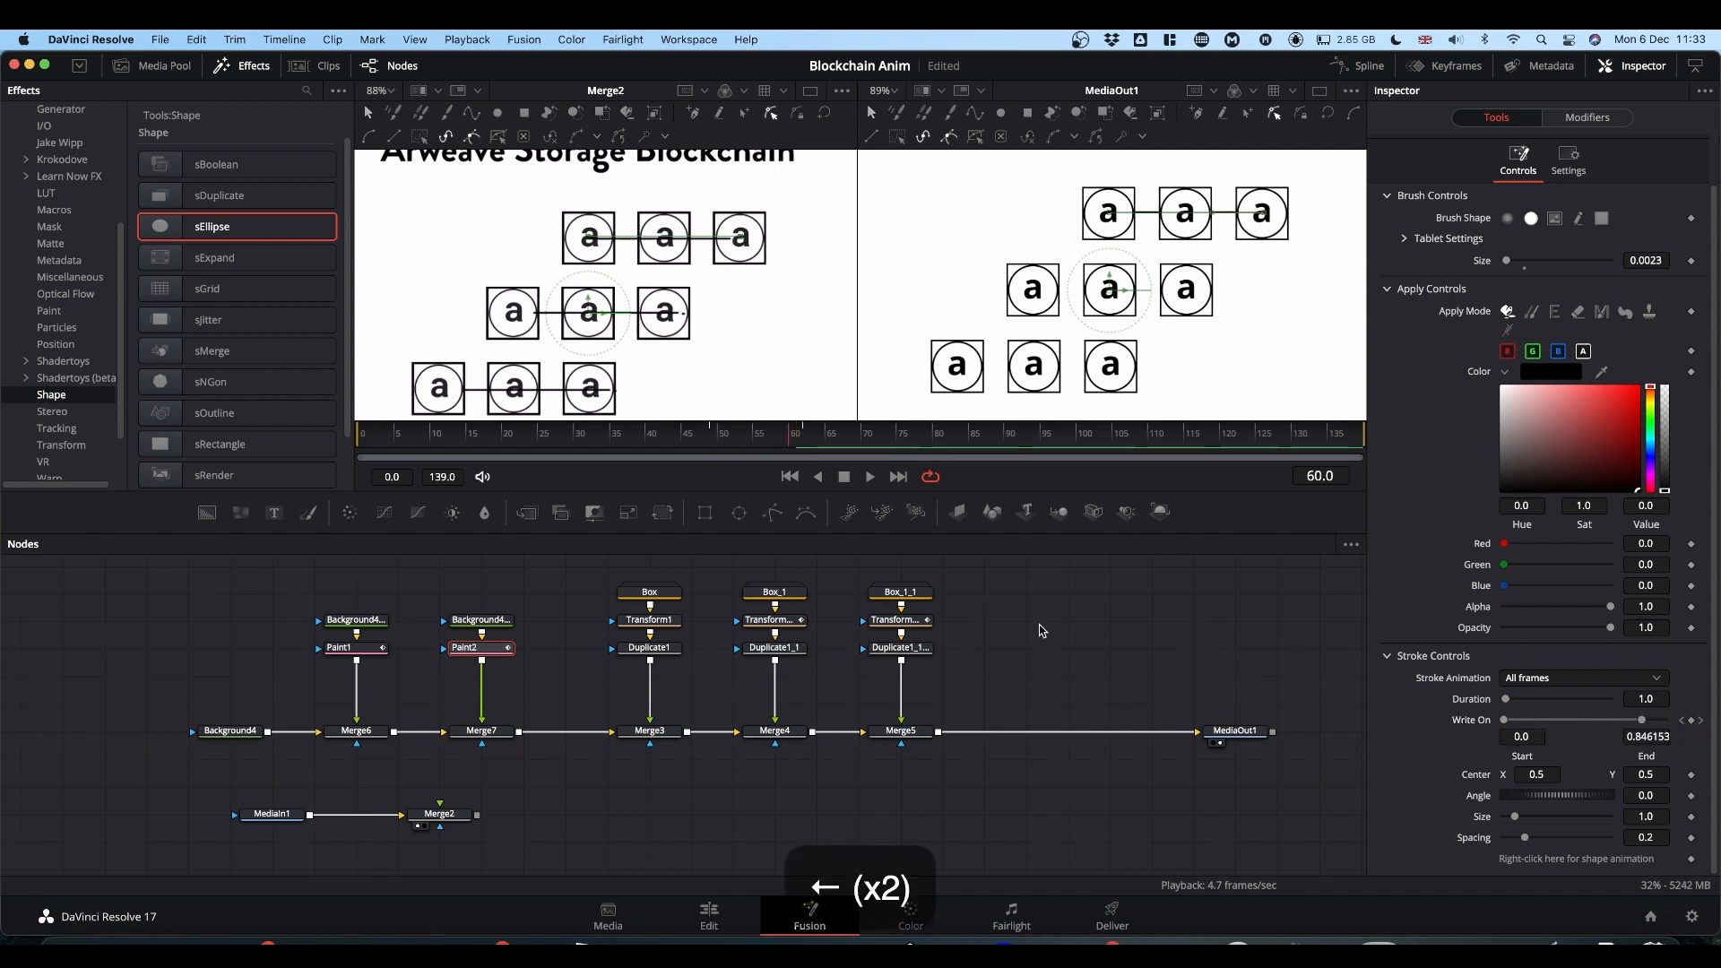
{"action": "key", "text": "Left"}
{"action": "key", "text": "Left"}
{"action": "key", "text": "Left"}
{"action": "key", "text": "Left"}
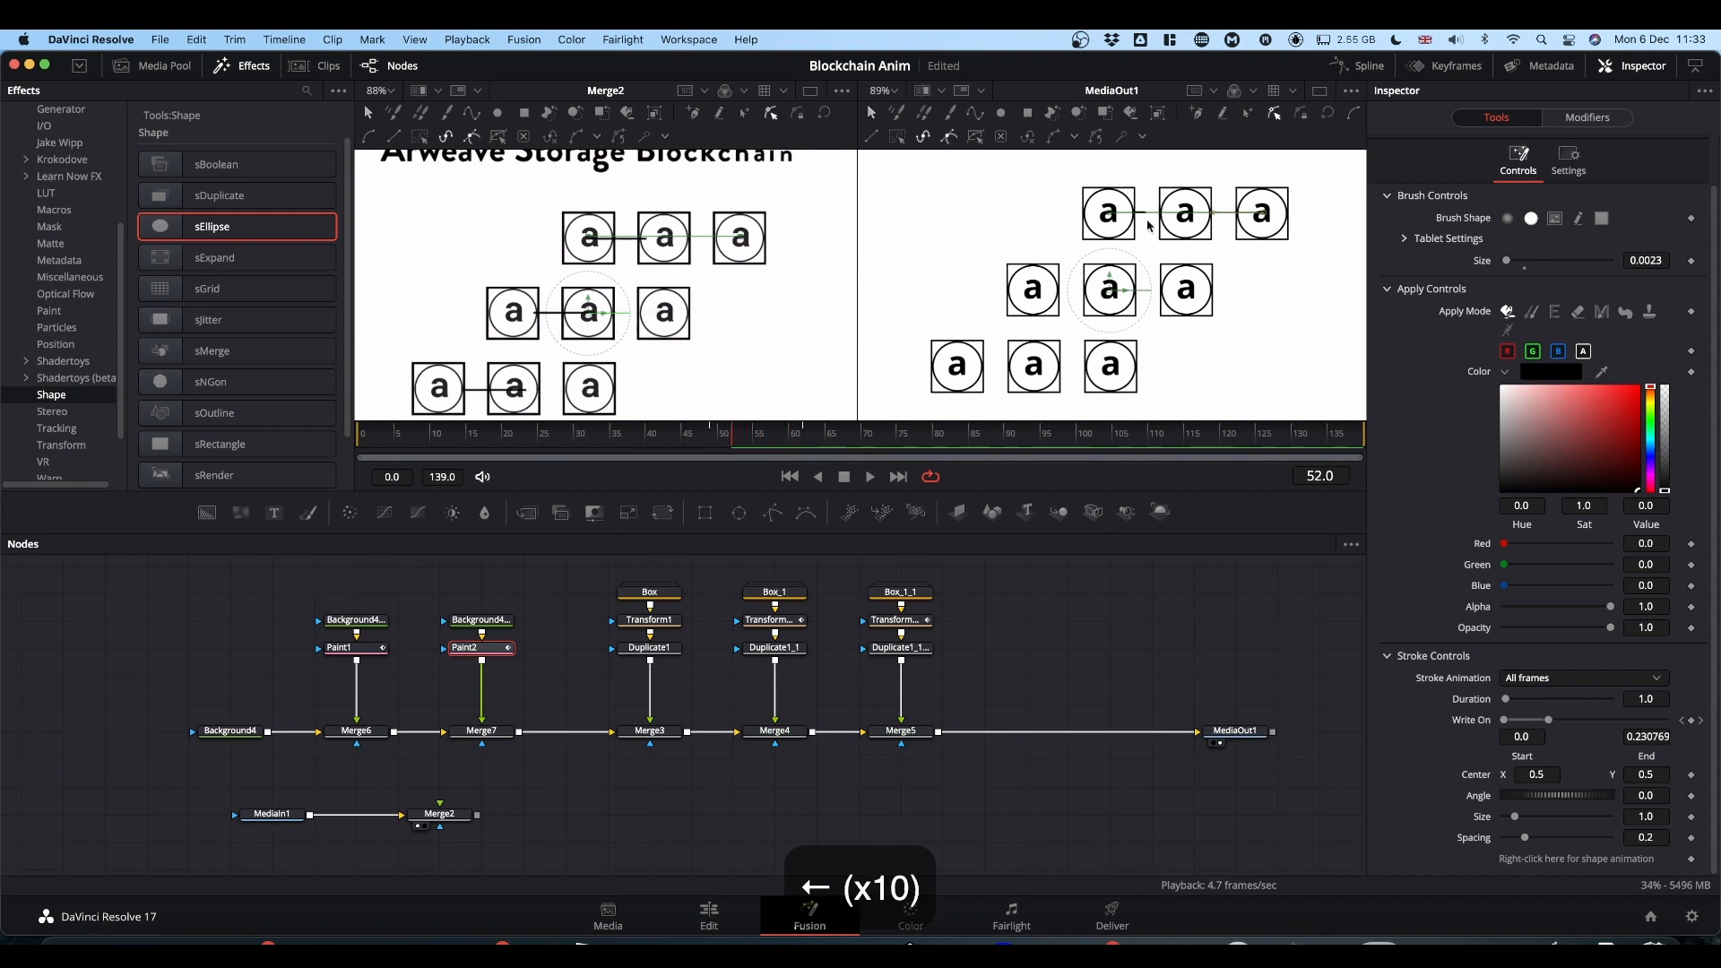
{"action": "key", "text": "Right"}
{"action": "key", "text": "Right"}
{"action": "key", "text": "Right"}
{"action": "key", "text": "Right"}
{"action": "key", "text": "Right"}
{"action": "key", "text": "Right"}
{"action": "key", "text": "Right"}
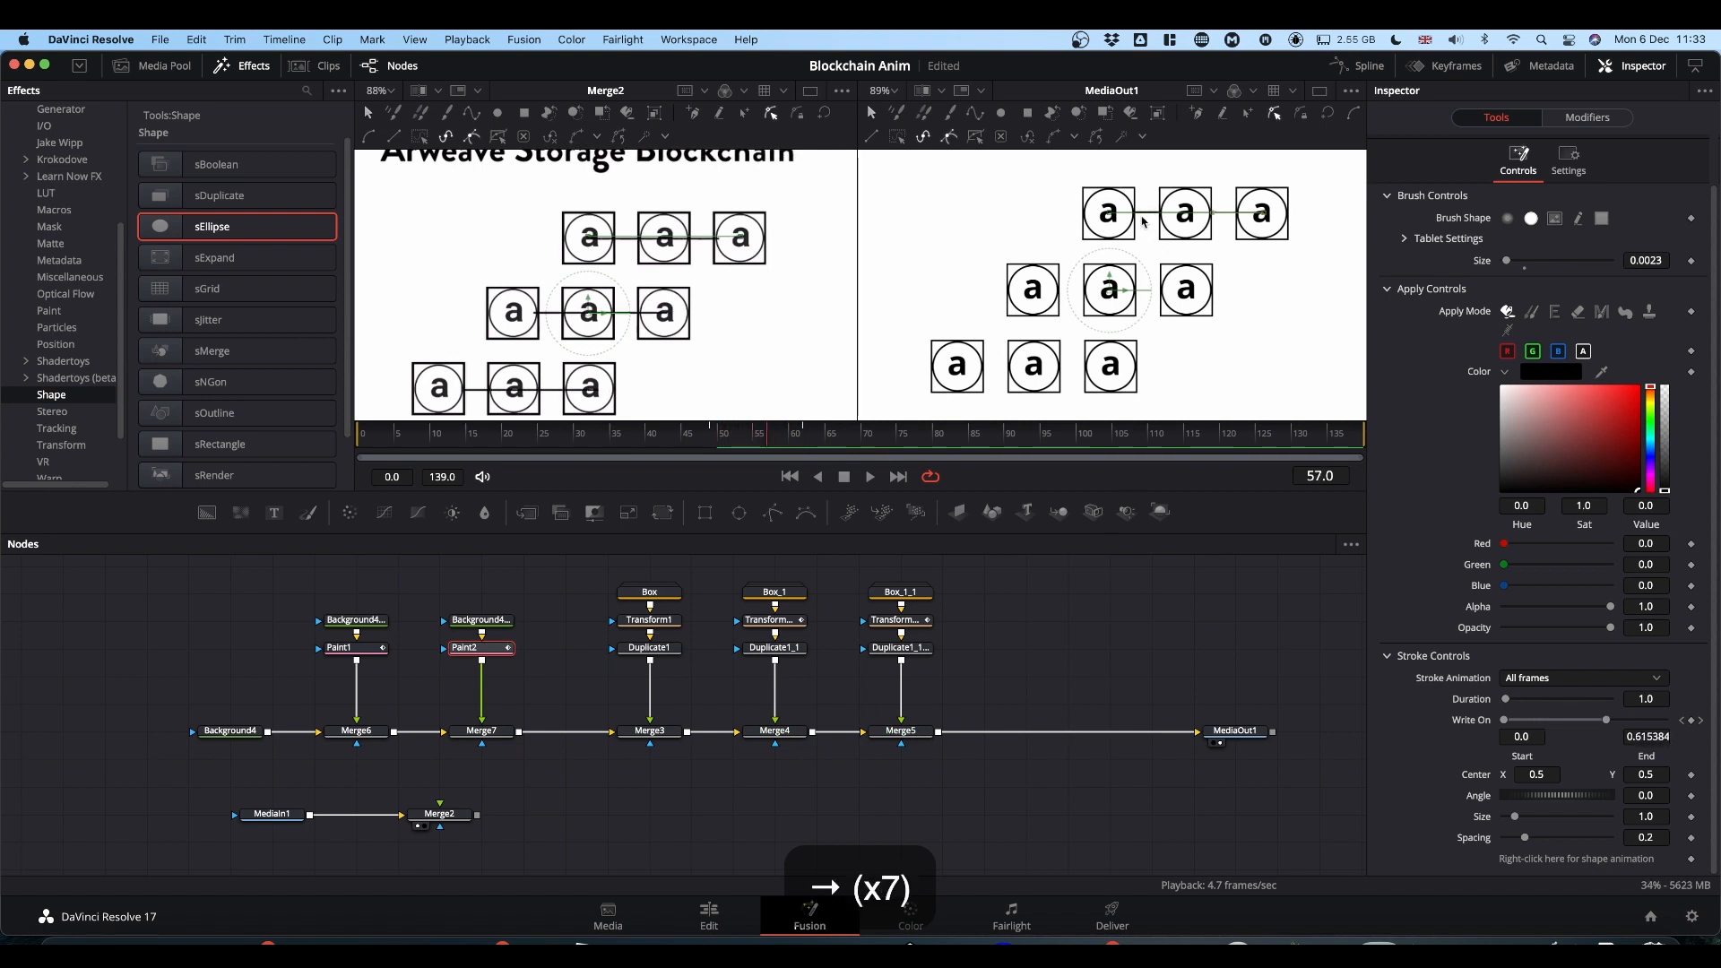
{"action": "key", "text": "Left"}
{"action": "key", "text": "Left"}
{"action": "key", "text": "Left"}
{"action": "key", "text": "Left"}
{"action": "key", "text": "Left"}
{"action": "key", "text": "Left"}
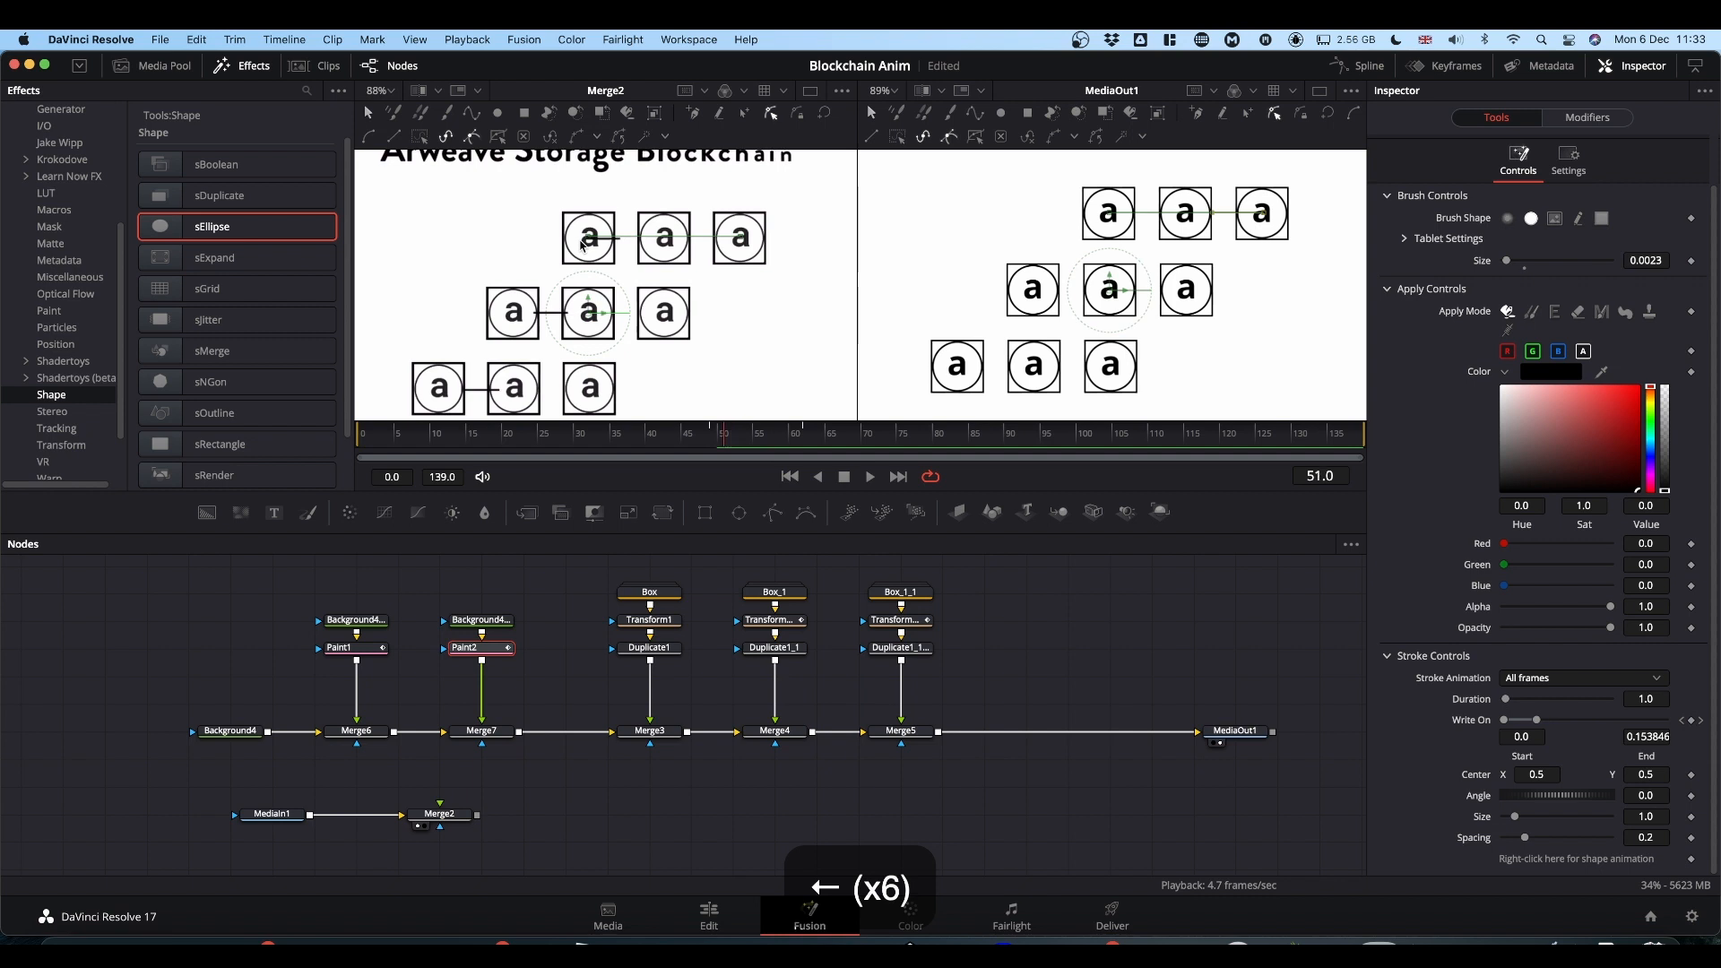
{"action": "key", "text": "Right"}
{"action": "key", "text": "Right"}
{"action": "key", "text": "Right"}
{"action": "key", "text": "Right"}
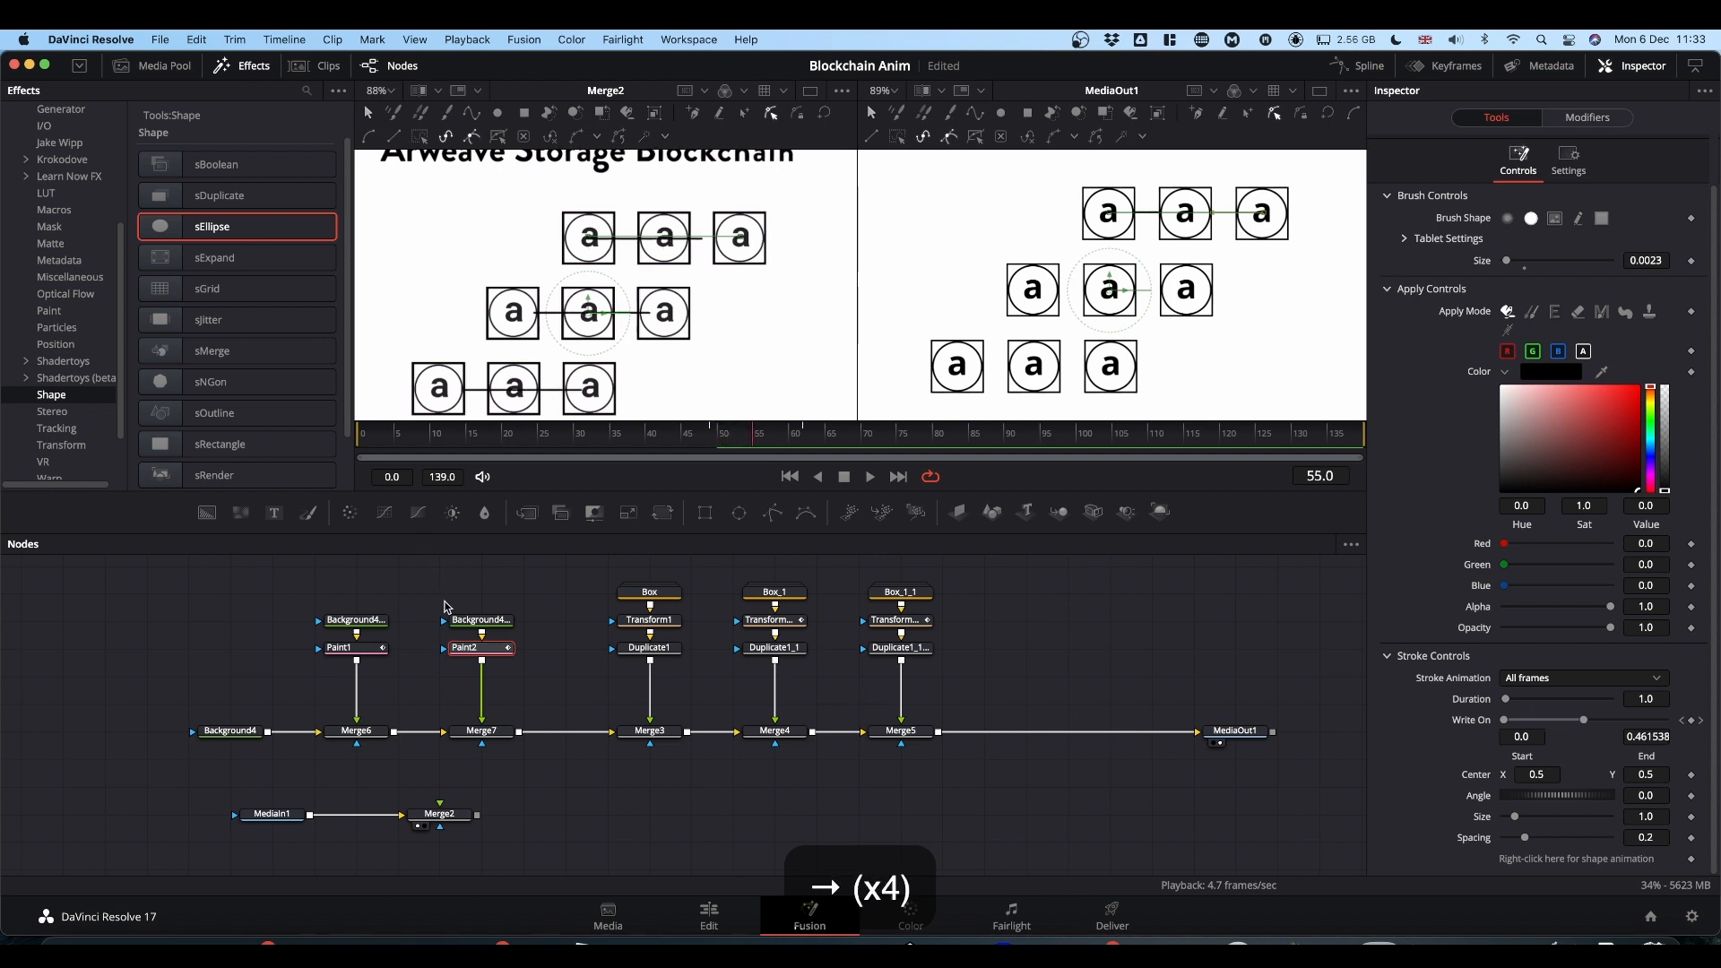
{"action": "key", "text": "Left"}
{"action": "key", "text": "Left"}
{"action": "key", "text": "Left"}
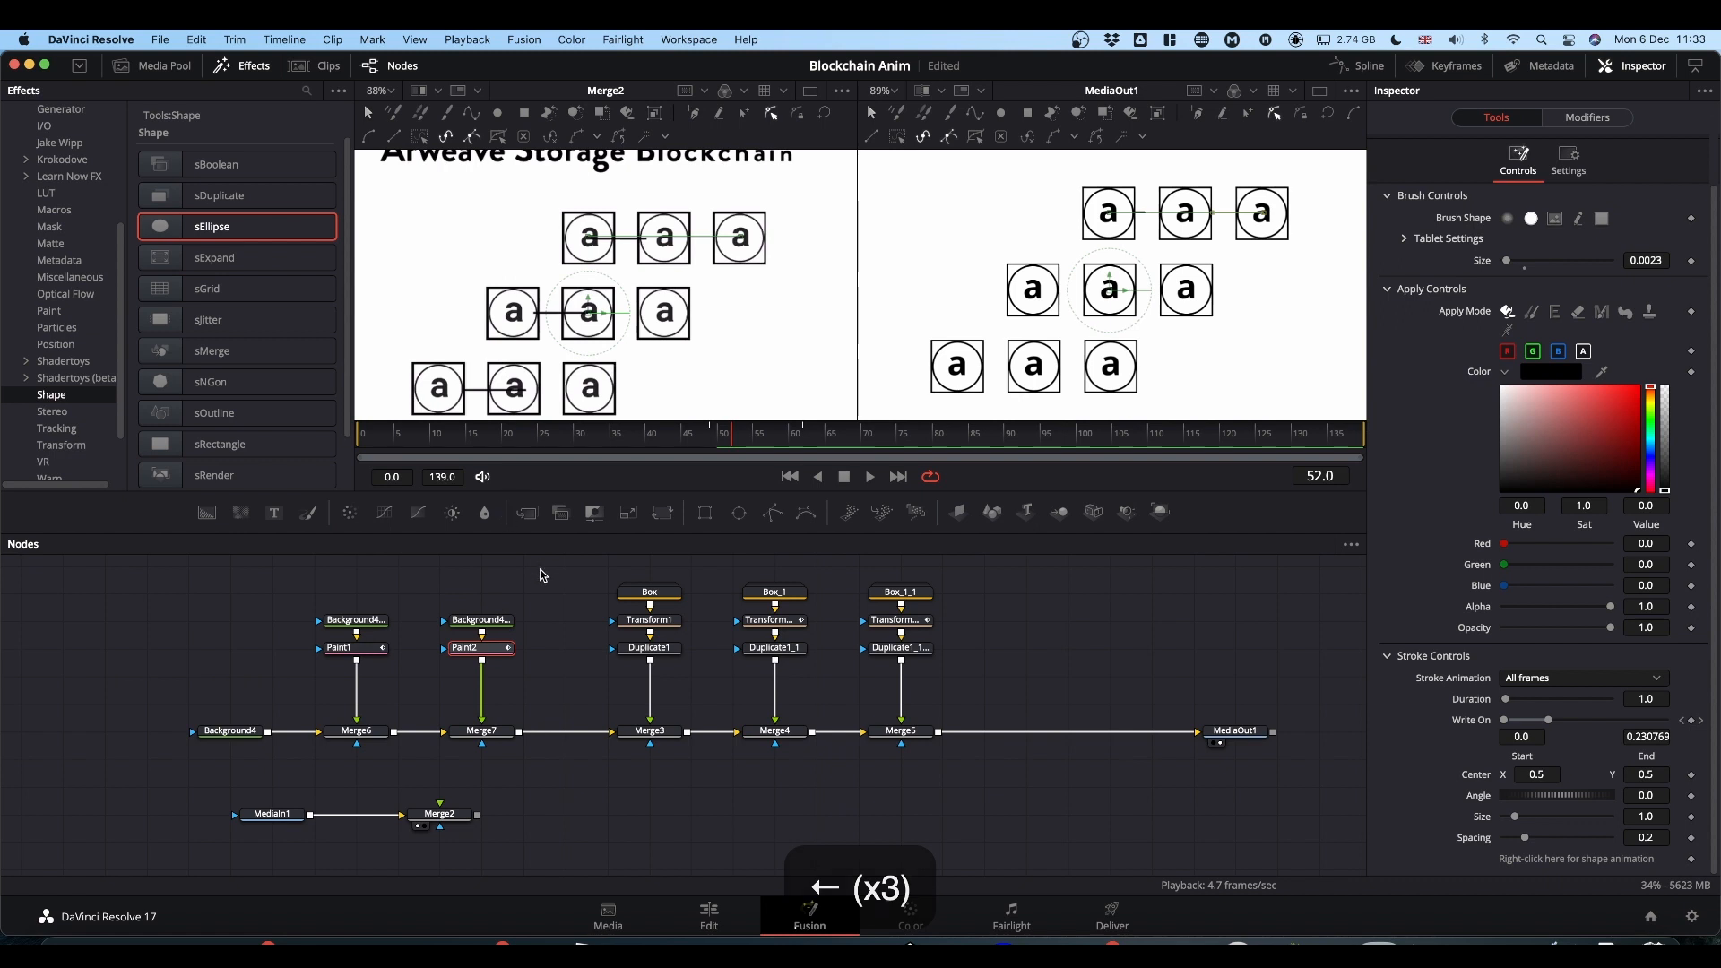
{"action": "key", "text": "Left"}
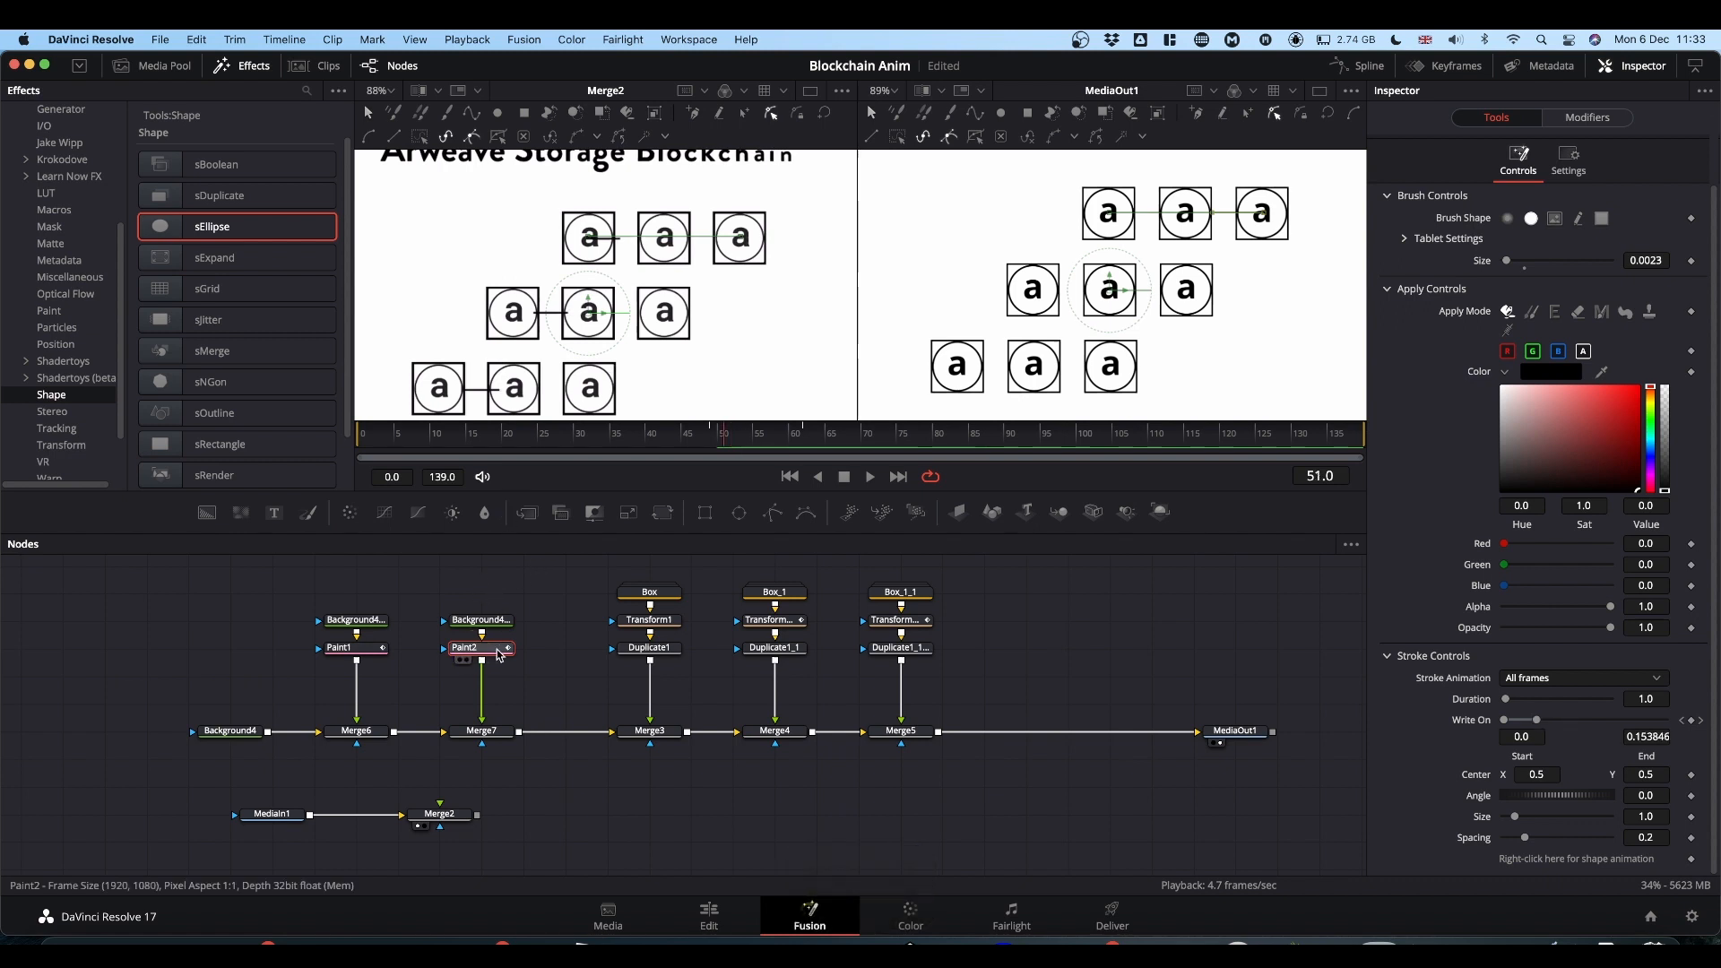
Add the layer-offset Duplicate (Dup) tool after Paint2 and set its copies to 3.
{"action": "key", "text": "shift+space"}
{"action": "type", "text": "dup"}
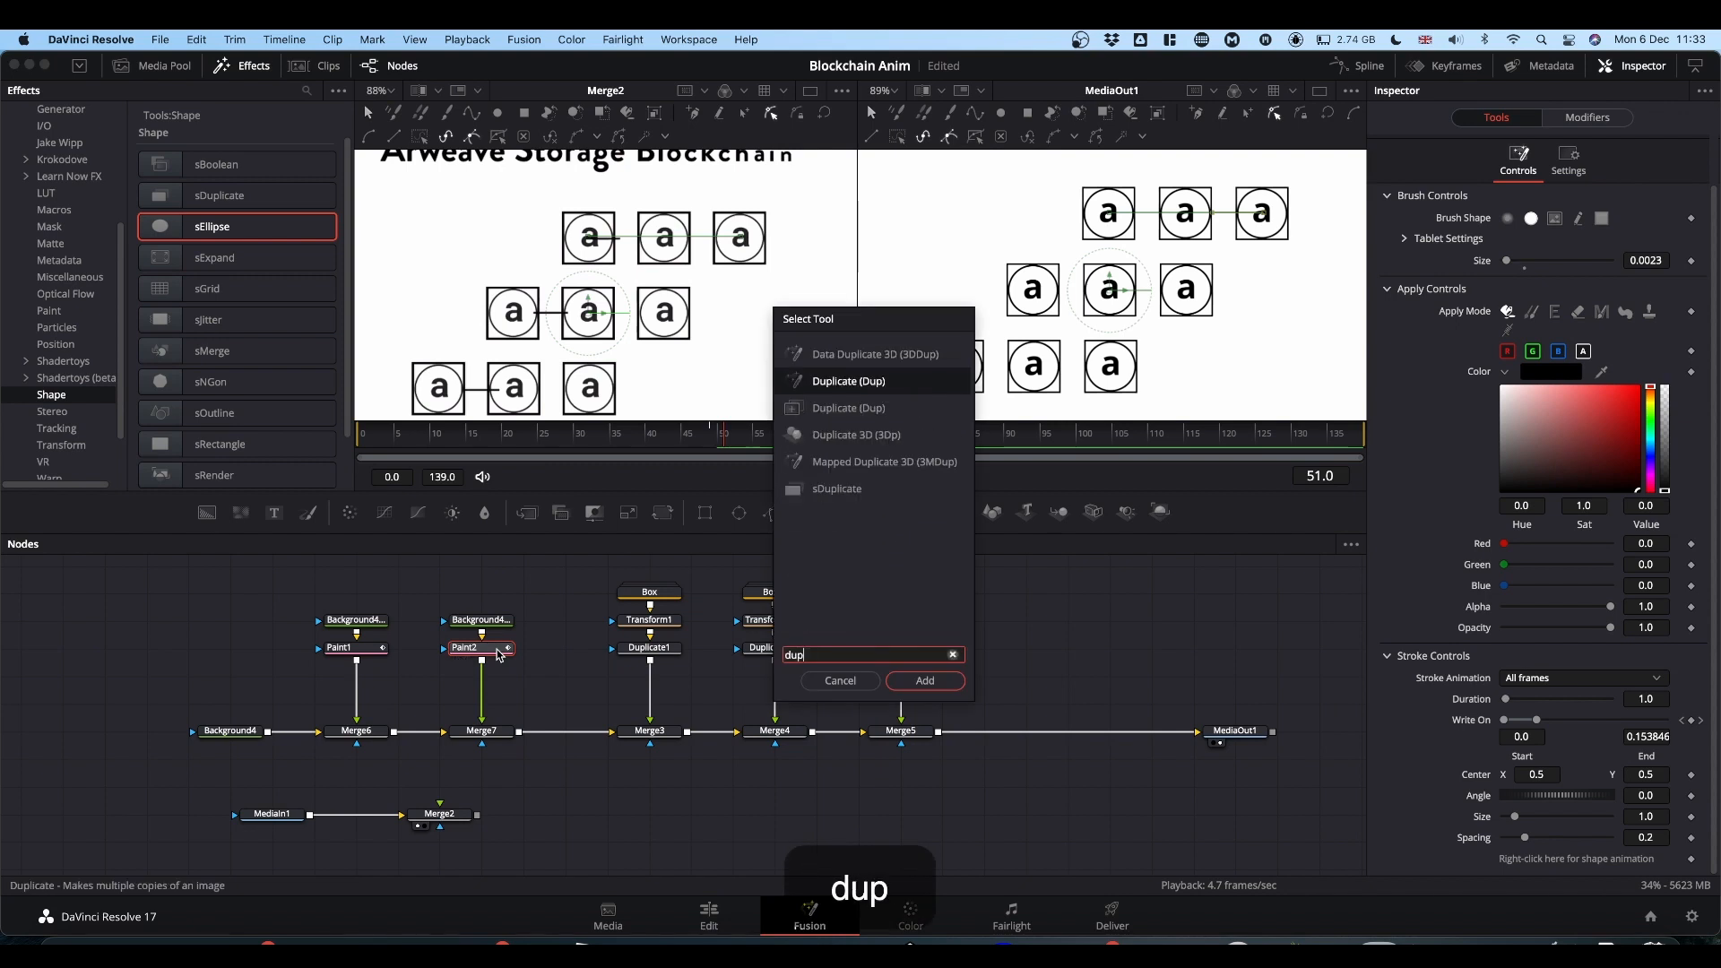
{"action": "key", "text": "Down"}
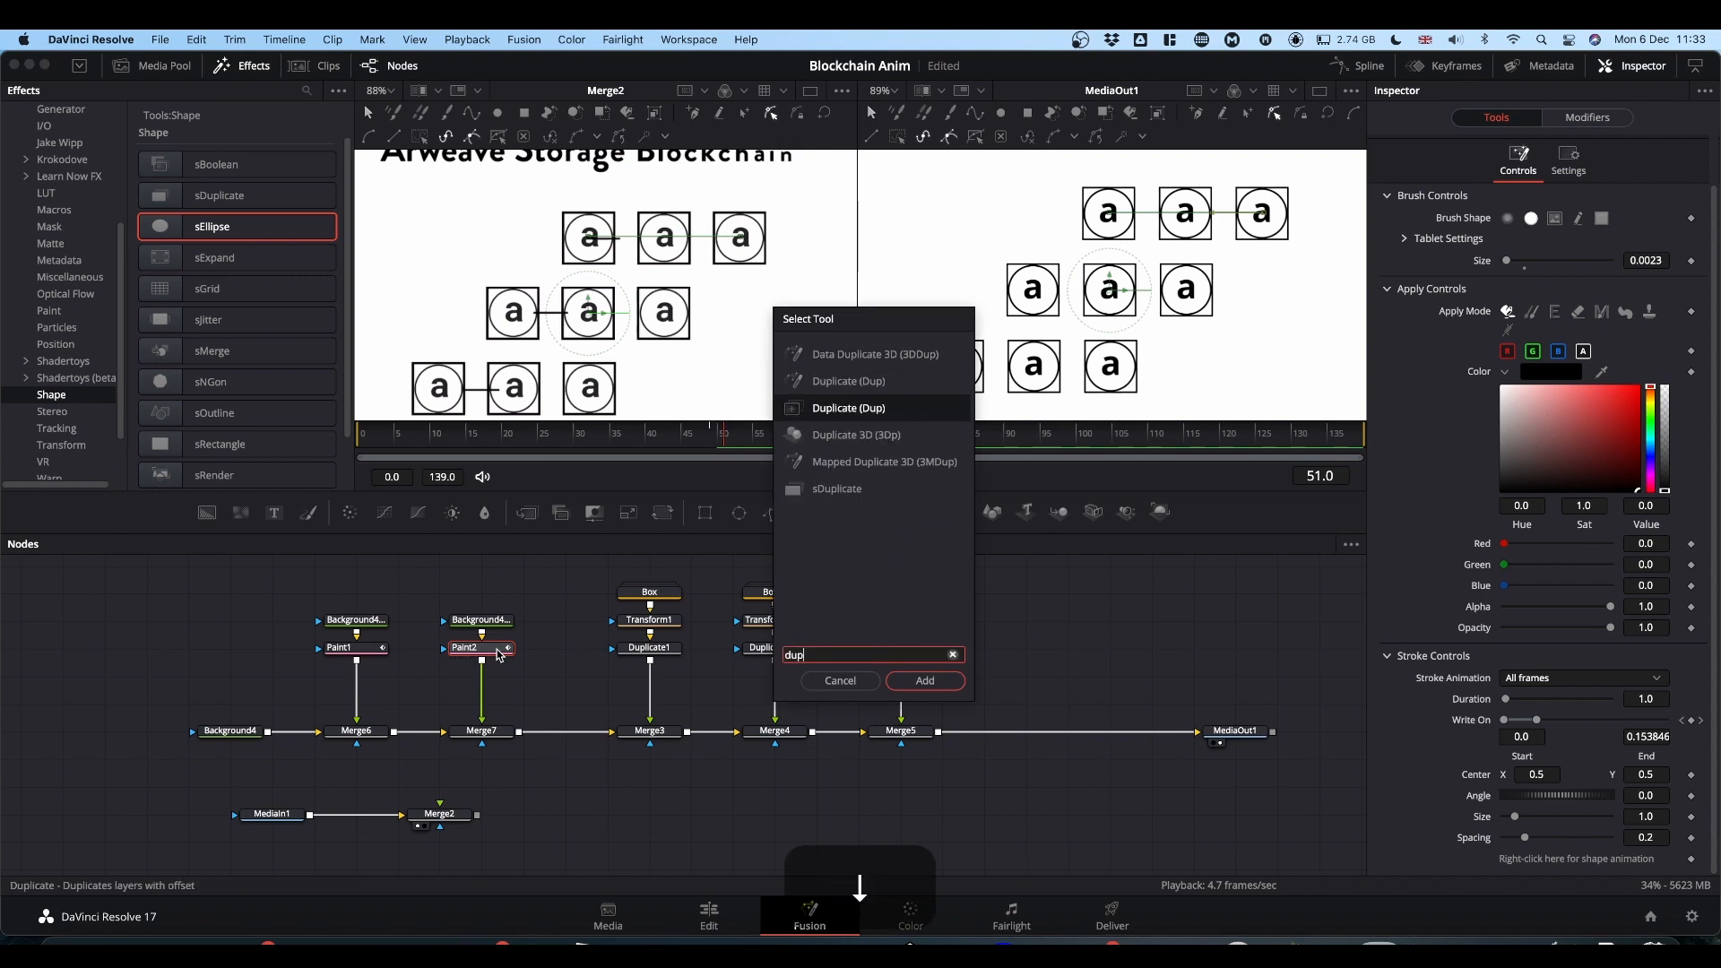
{"action": "key", "text": "Return"}
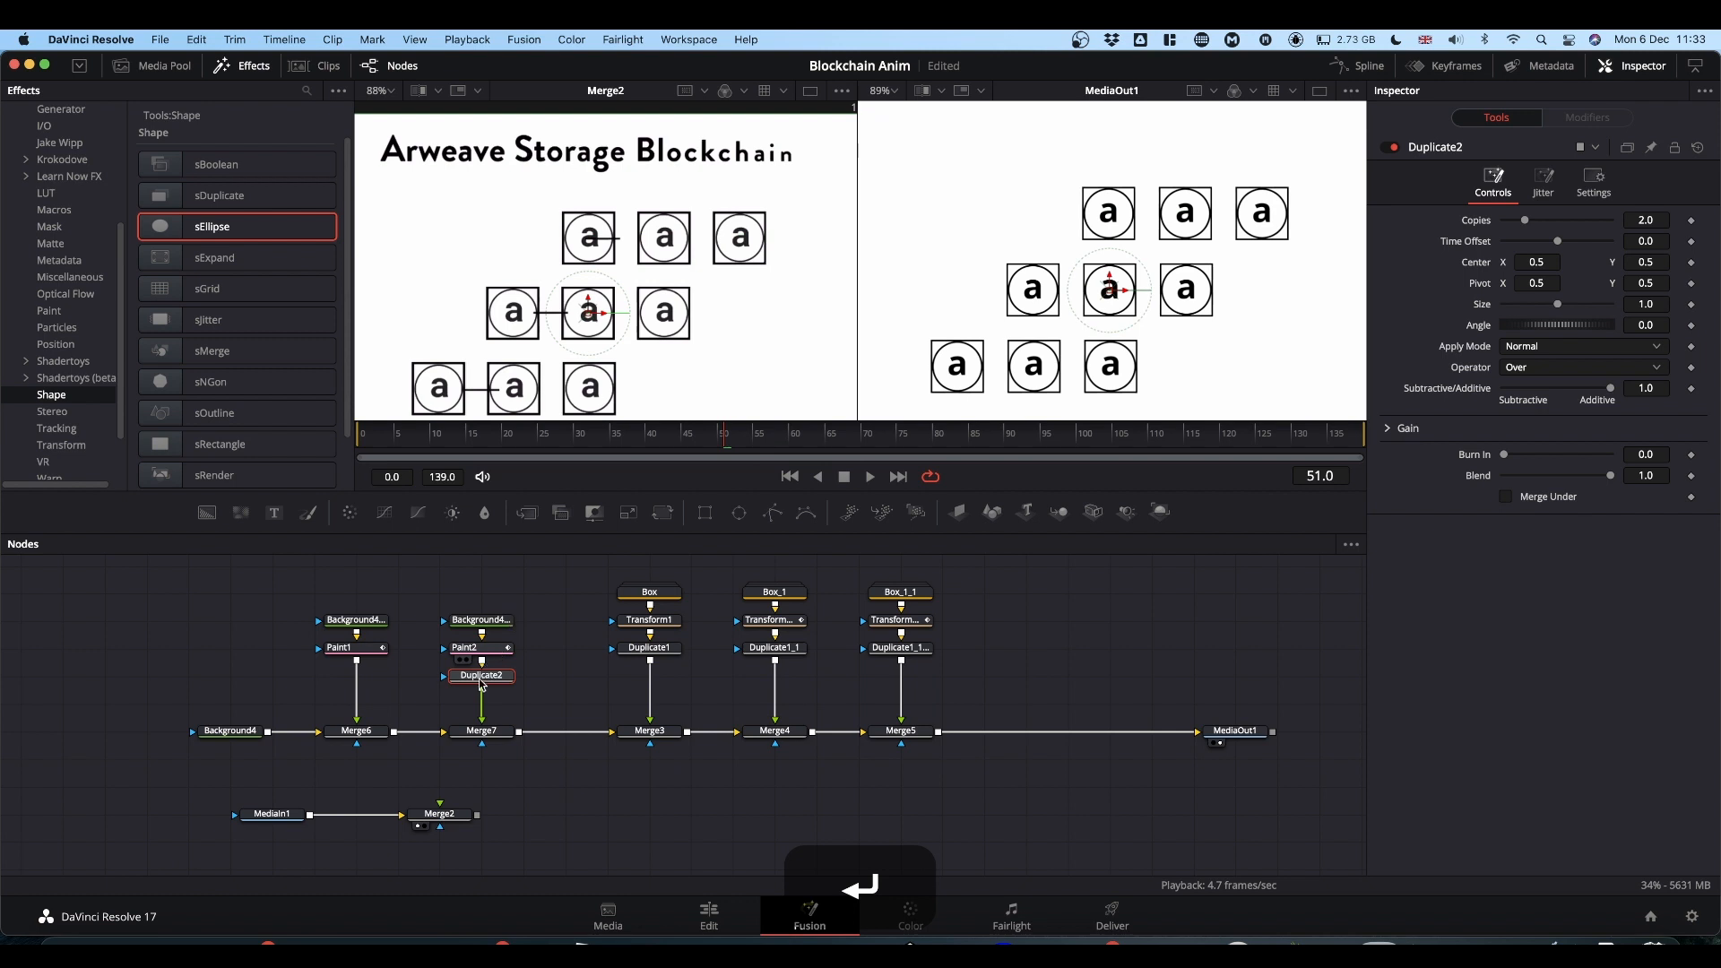
{"action": "left_click", "coordinate": [483, 683]}
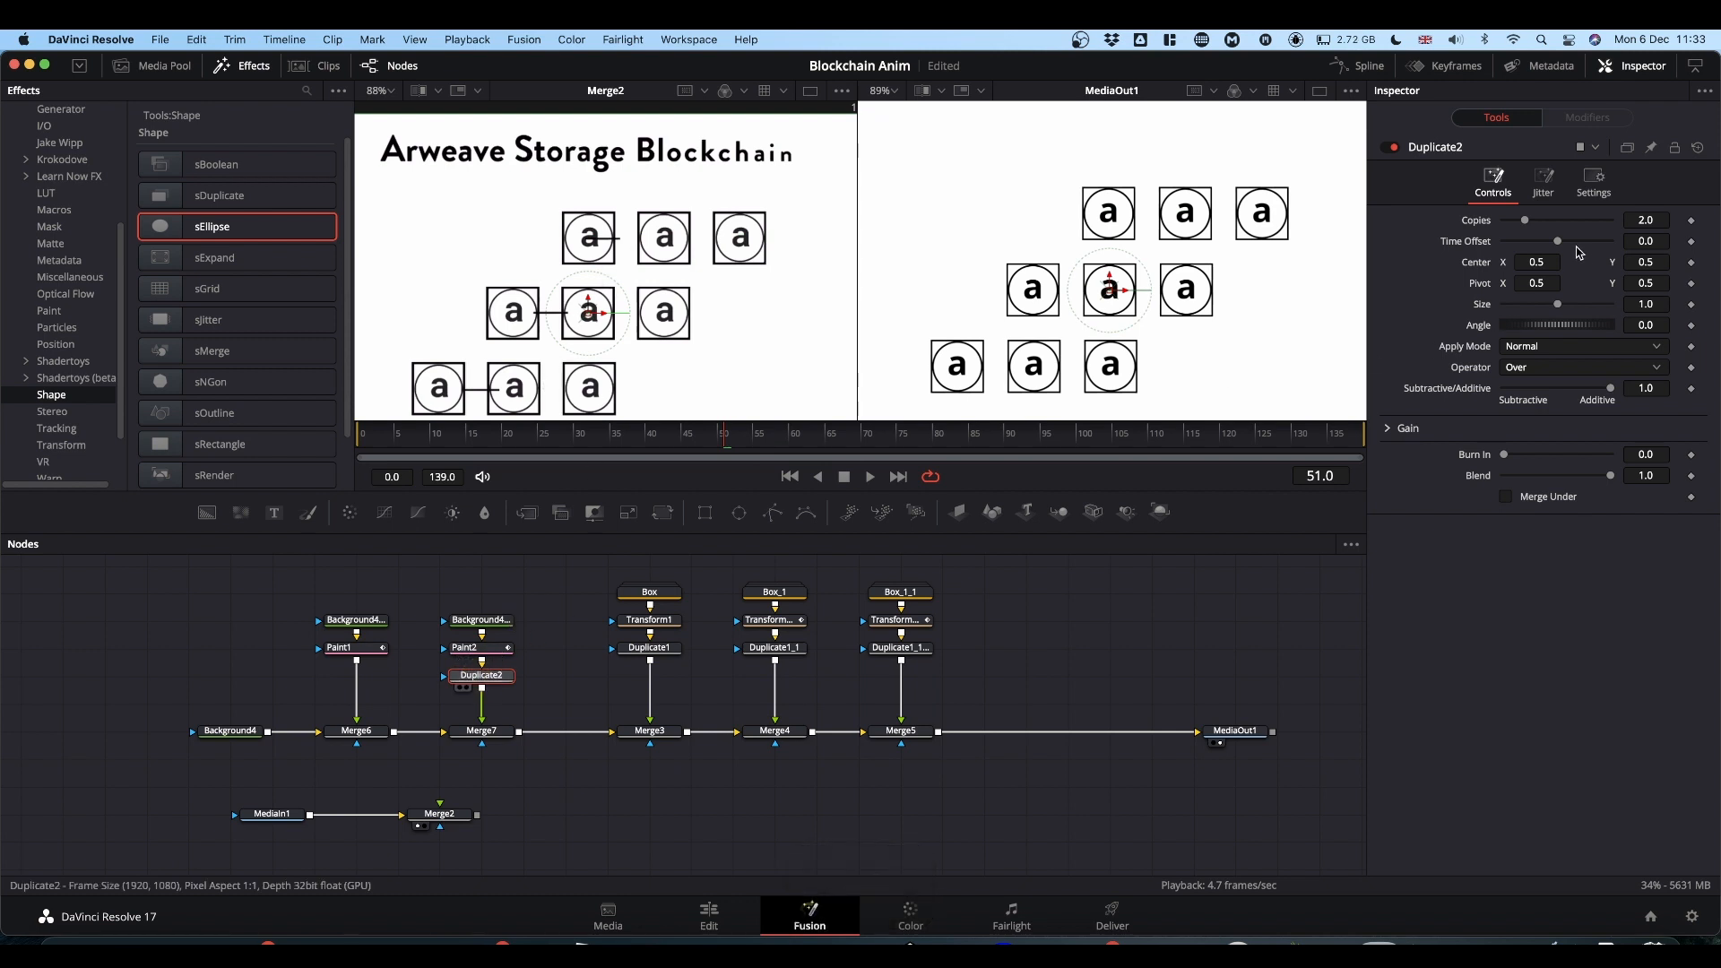
{"action": "left_click", "coordinate": [1593, 219]}
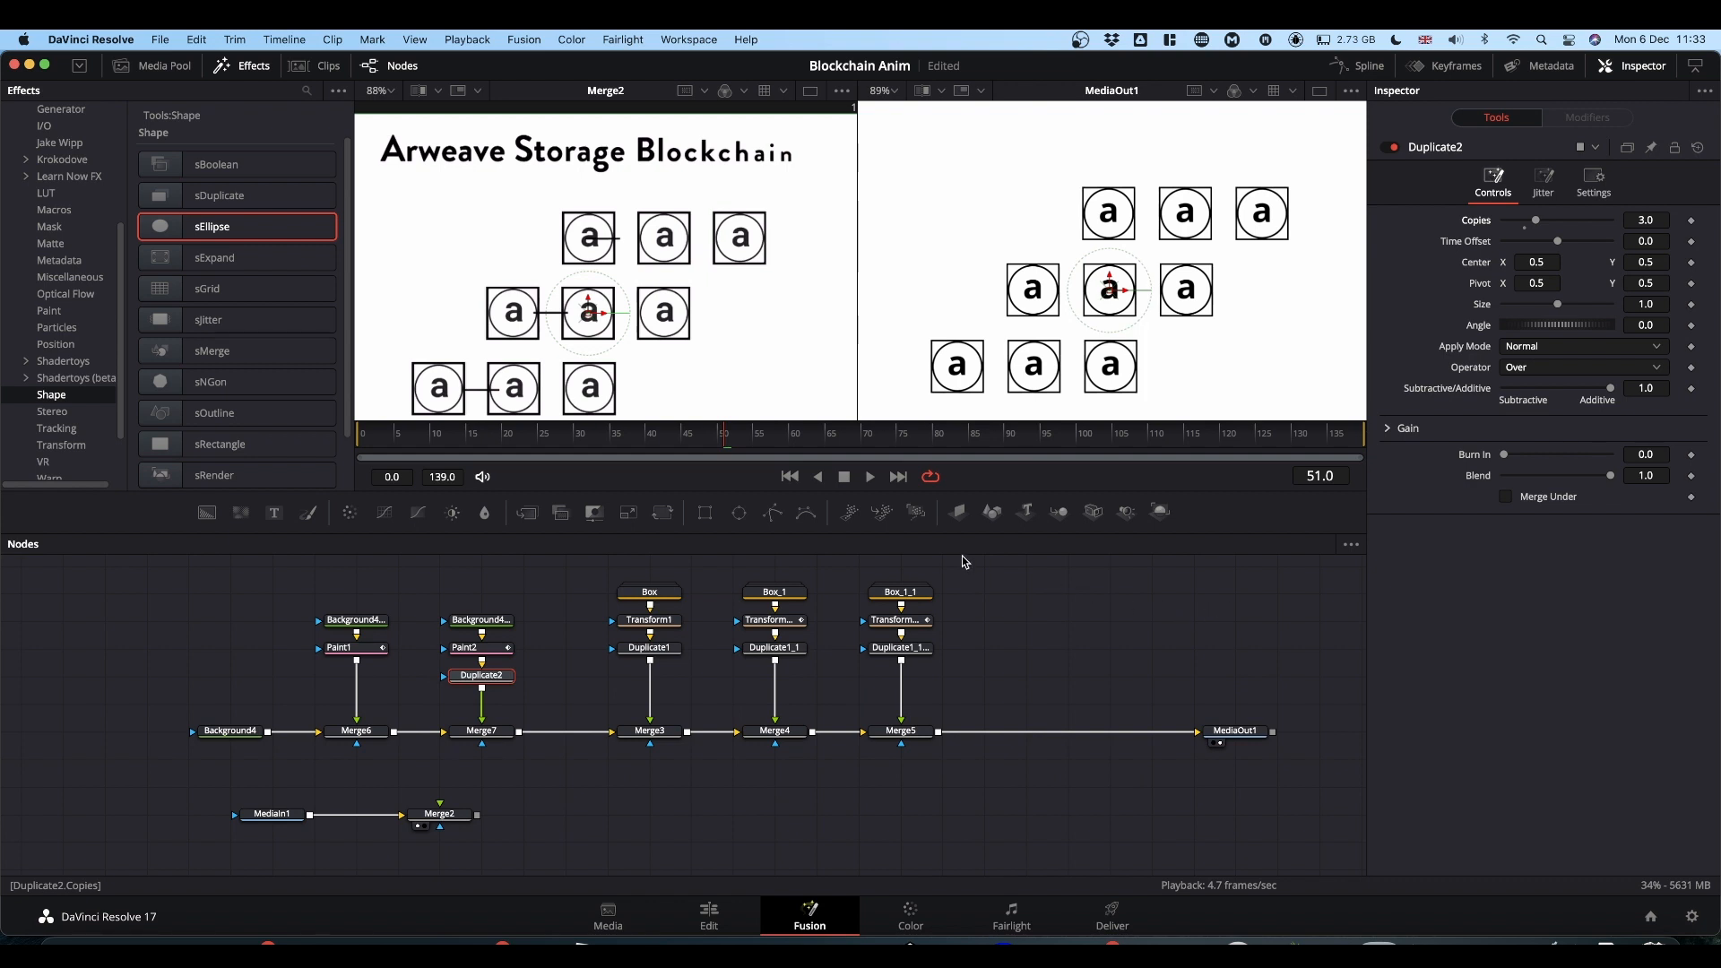
Advance to frame 62 and offset Duplicate2's center to X 0.394, Y 0.308 to place connecting lines on the lower rows.
{"action": "key", "text": "Right"}
{"action": "key", "text": "Right"}
{"action": "key", "text": "Right"}
{"action": "key", "text": "Right"}
{"action": "key", "text": "Right"}
{"action": "key", "text": "Right"}
{"action": "key", "text": "Right"}
{"action": "key", "text": "Right"}
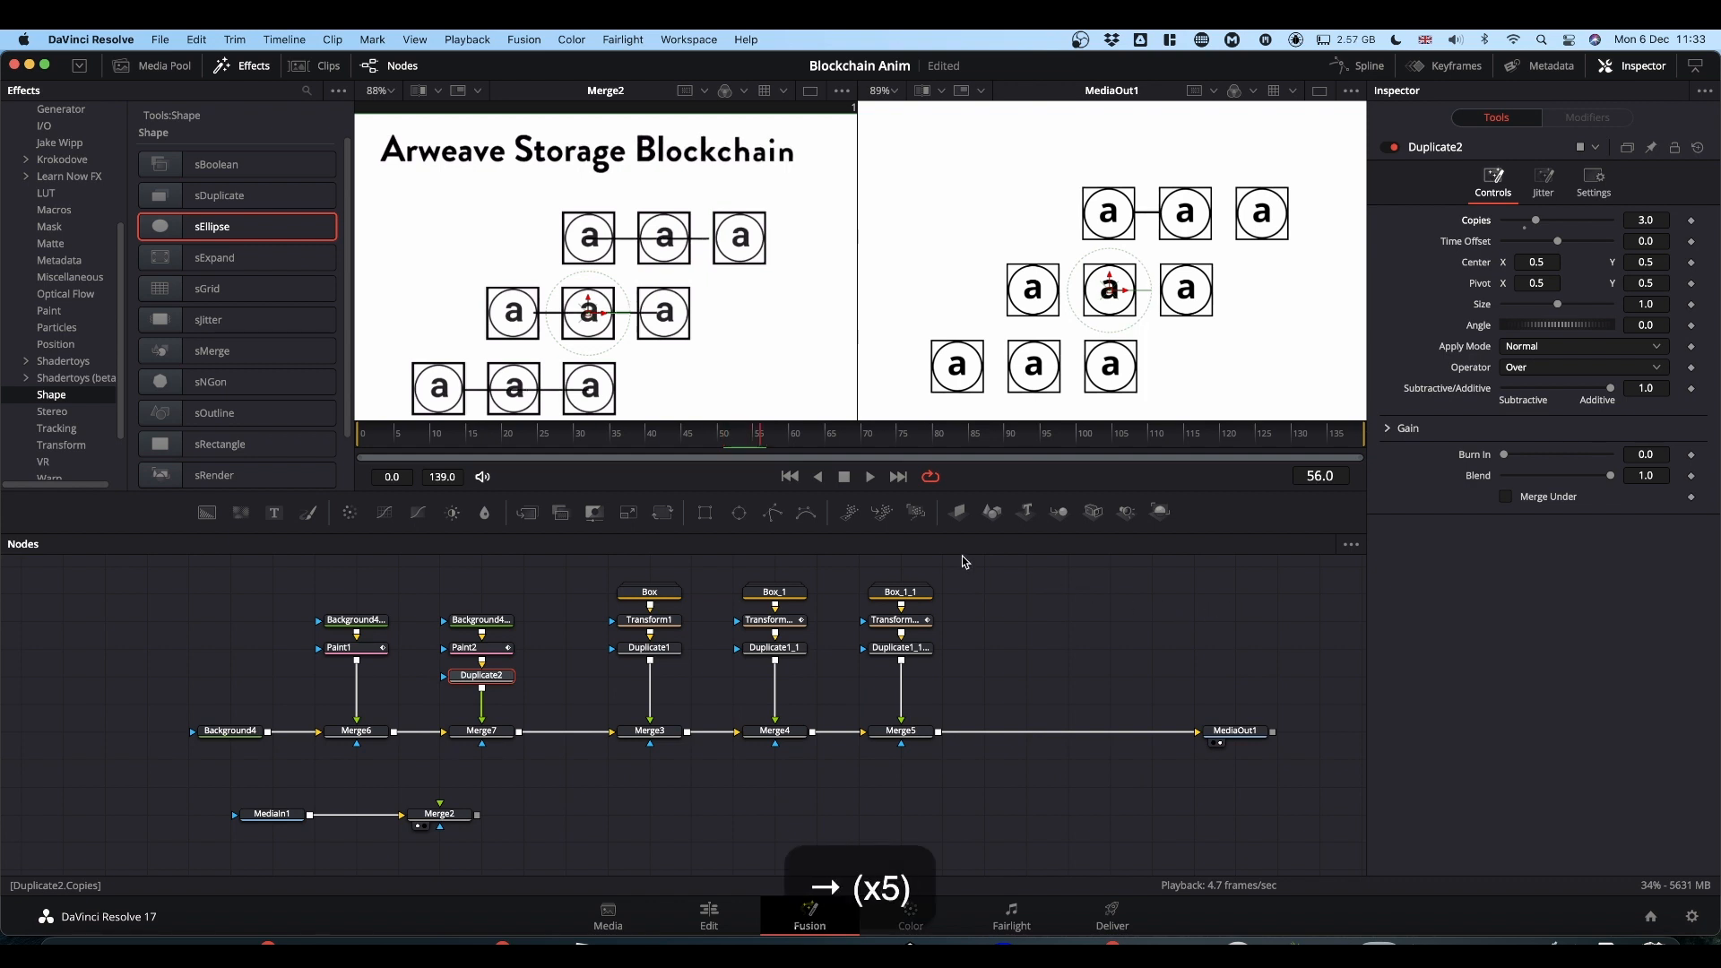
{"action": "key", "text": "Right"}
{"action": "key", "text": "Right"}
{"action": "key", "text": "Right"}
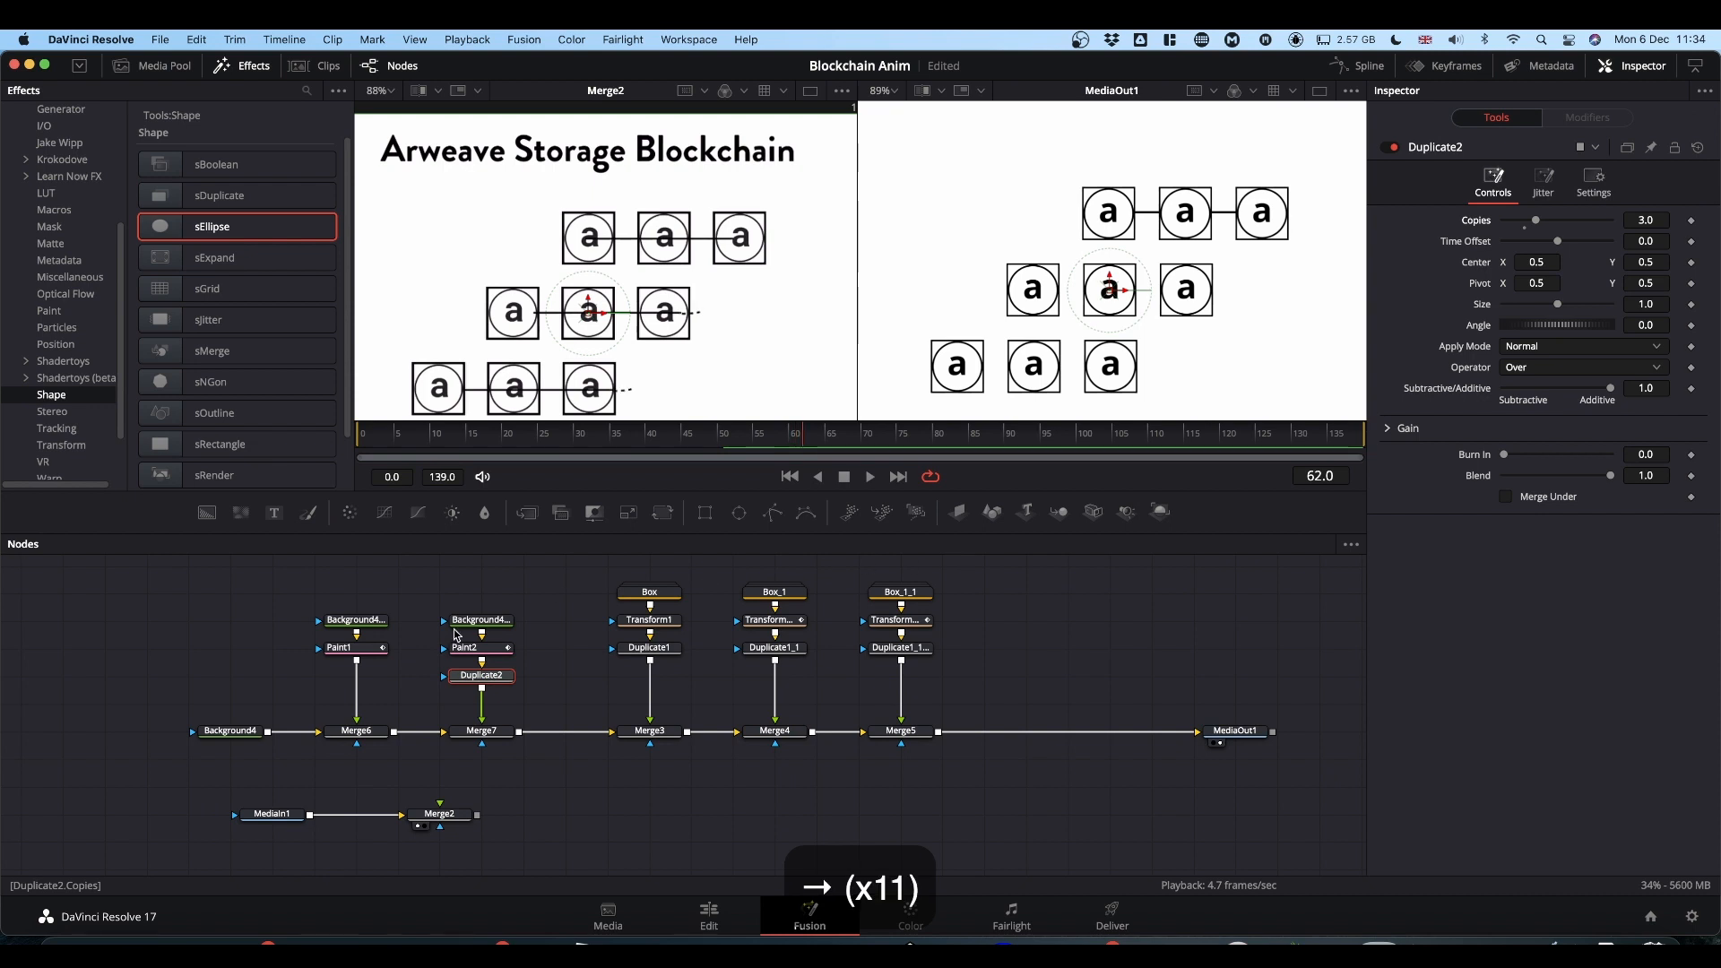
{"action": "left_click", "coordinate": [482, 675]}
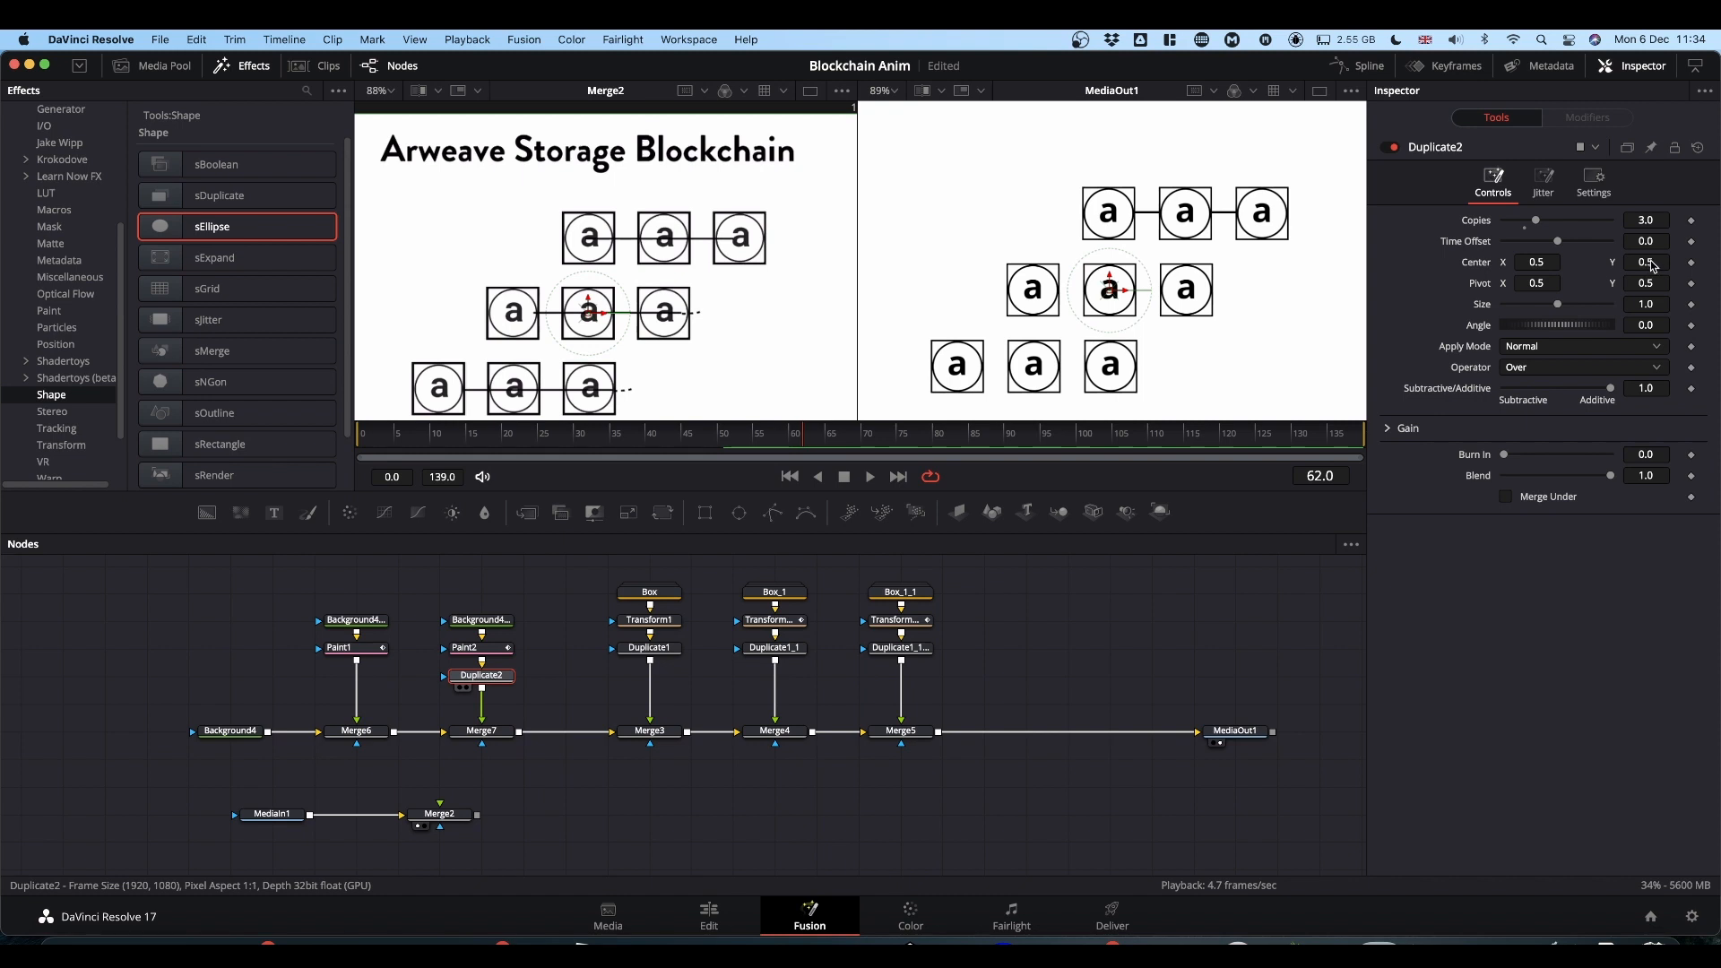
{"action": "left_click_drag", "start_coordinate": [1653, 264], "coordinate": [1452, 271]}
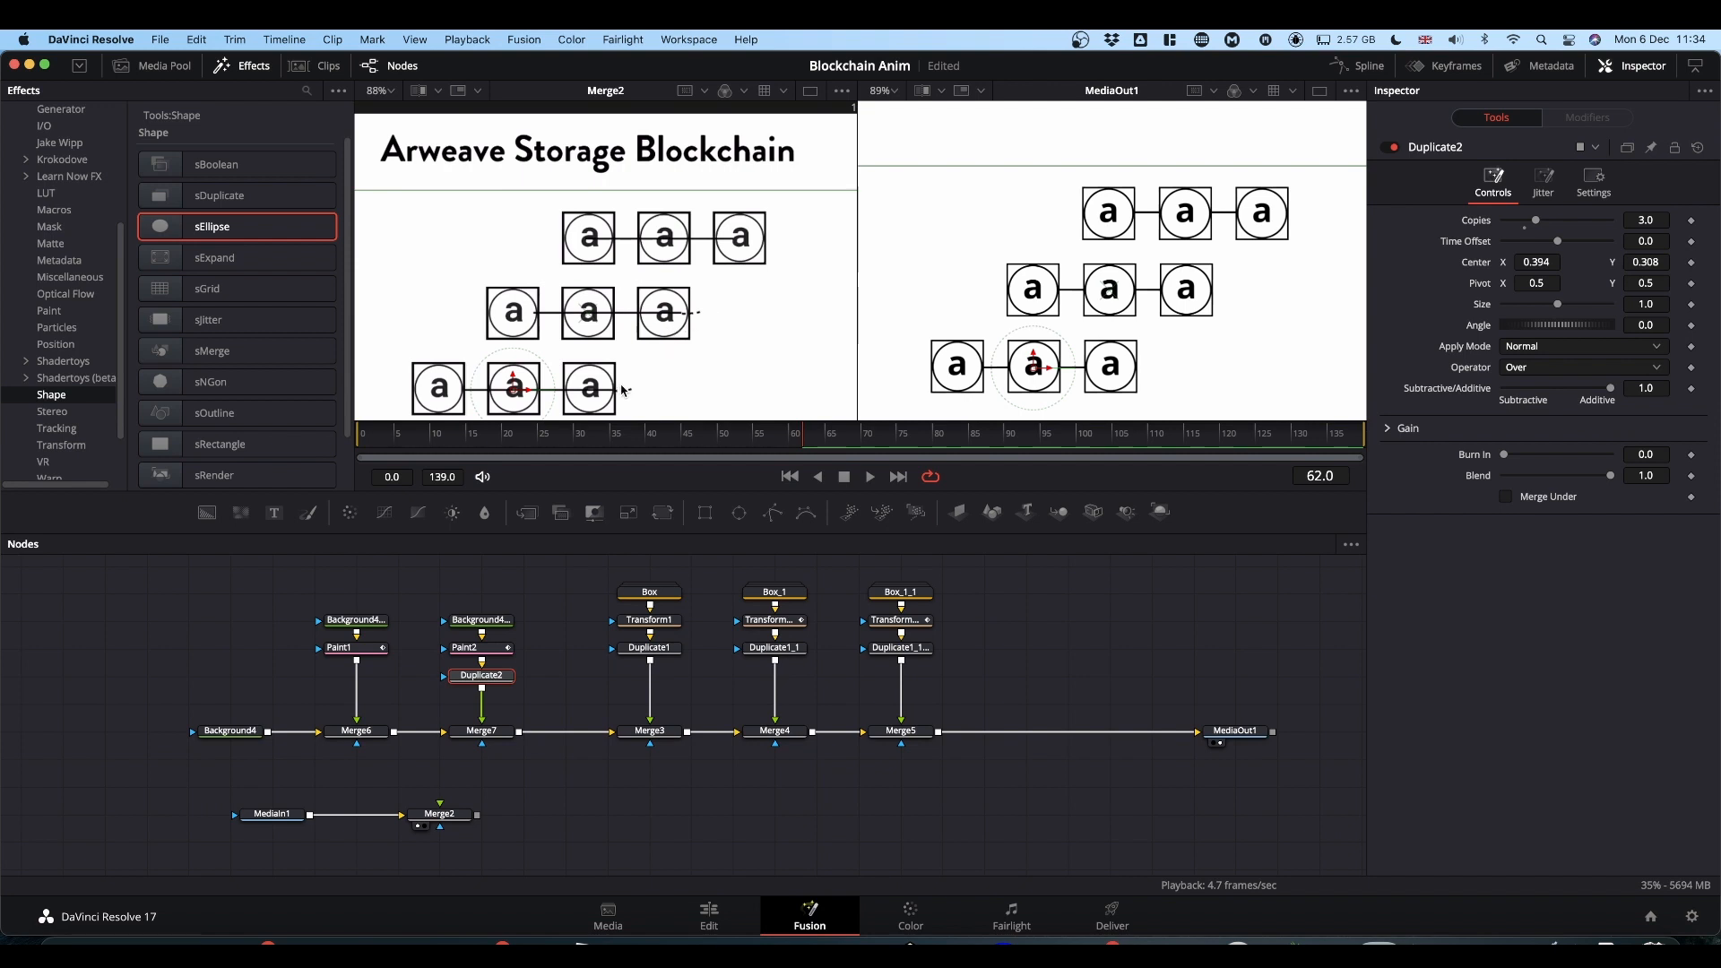
Step forward frame by frame to frame 96, examining how the dotted curves draw on in the reference.
{"action": "key", "text": "Right"}
{"action": "key", "text": "Right"}
{"action": "key", "text": "Right"}
{"action": "key", "text": "Right"}
{"action": "key", "text": "Right"}
{"action": "key", "text": "Right"}
{"action": "key", "text": "Right"}
{"action": "key", "text": "Right"}
{"action": "key", "text": "Right"}
{"action": "key", "text": "Right"}
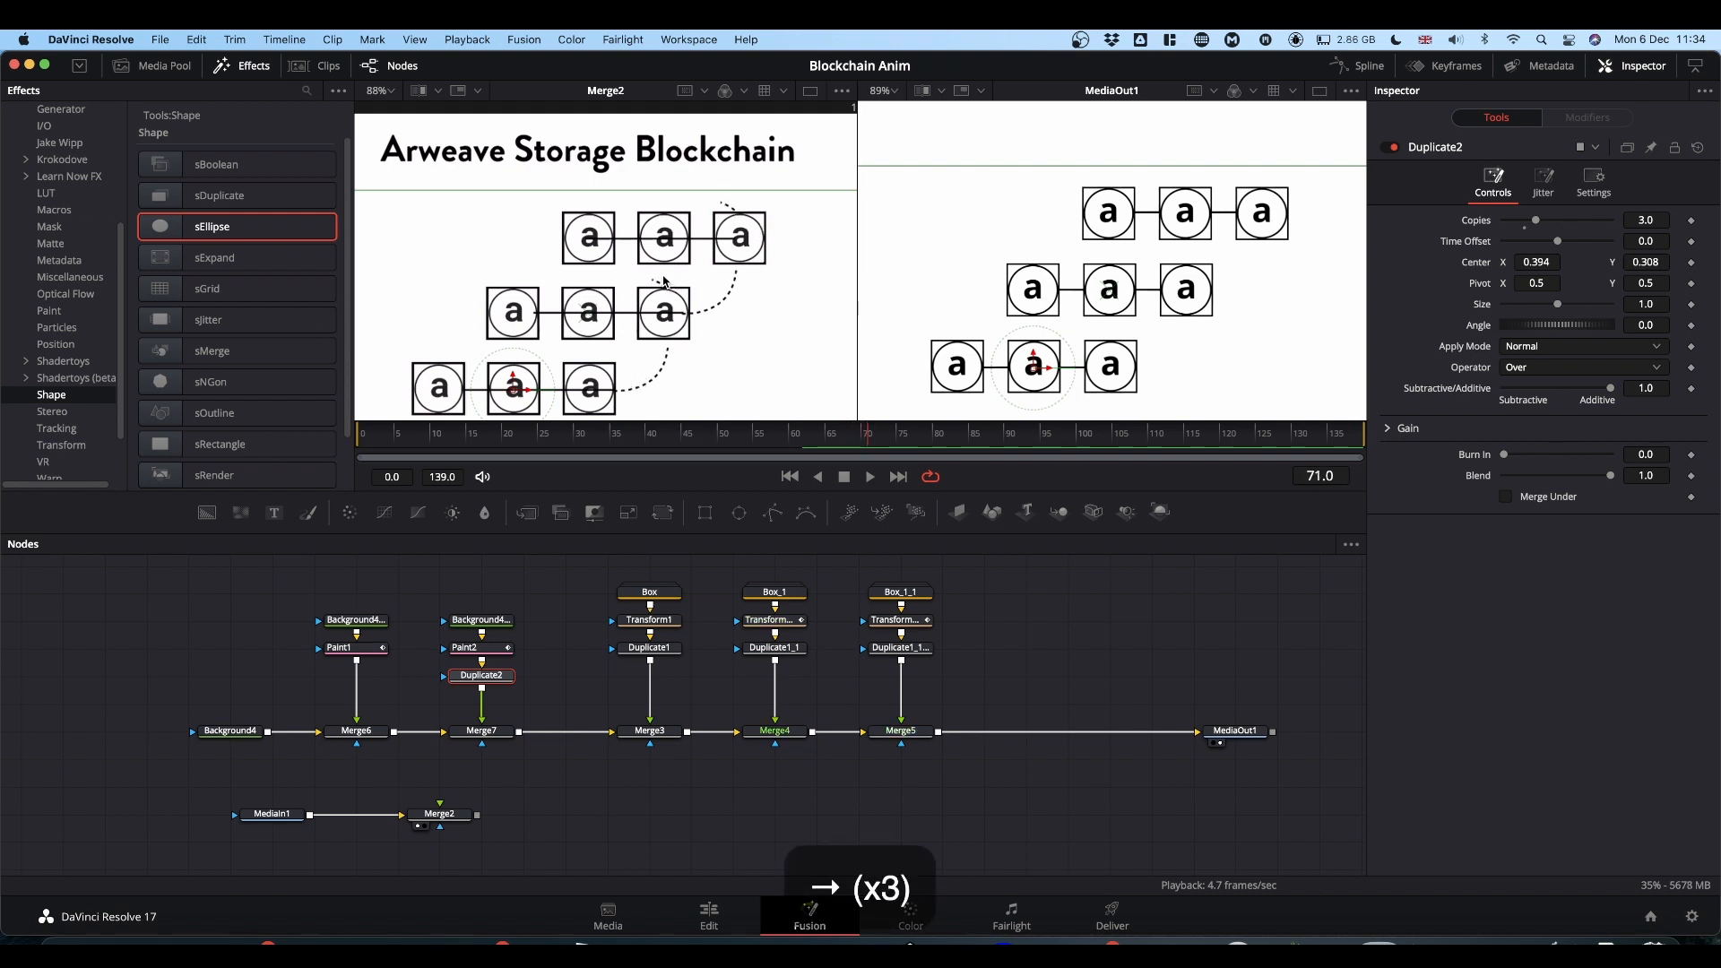
{"action": "key", "text": "Right"}
{"action": "key", "text": "Right"}
{"action": "key", "text": "Right"}
{"action": "key", "text": "Right"}
{"action": "key", "text": "Right"}
{"action": "key", "text": "Right"}
{"action": "key", "text": "Right"}
{"action": "key", "text": "Right"}
{"action": "key", "text": "Right"}
{"action": "key", "text": "Right"}
{"action": "key", "text": "Right"}
{"action": "key", "text": "Right"}
{"action": "key", "text": "Right"}
{"action": "key", "text": "Right"}
{"action": "key", "text": "Right"}
{"action": "key", "text": "Right"}
{"action": "key", "text": "Right"}
{"action": "key", "text": "Right"}
{"action": "key", "text": "Right"}
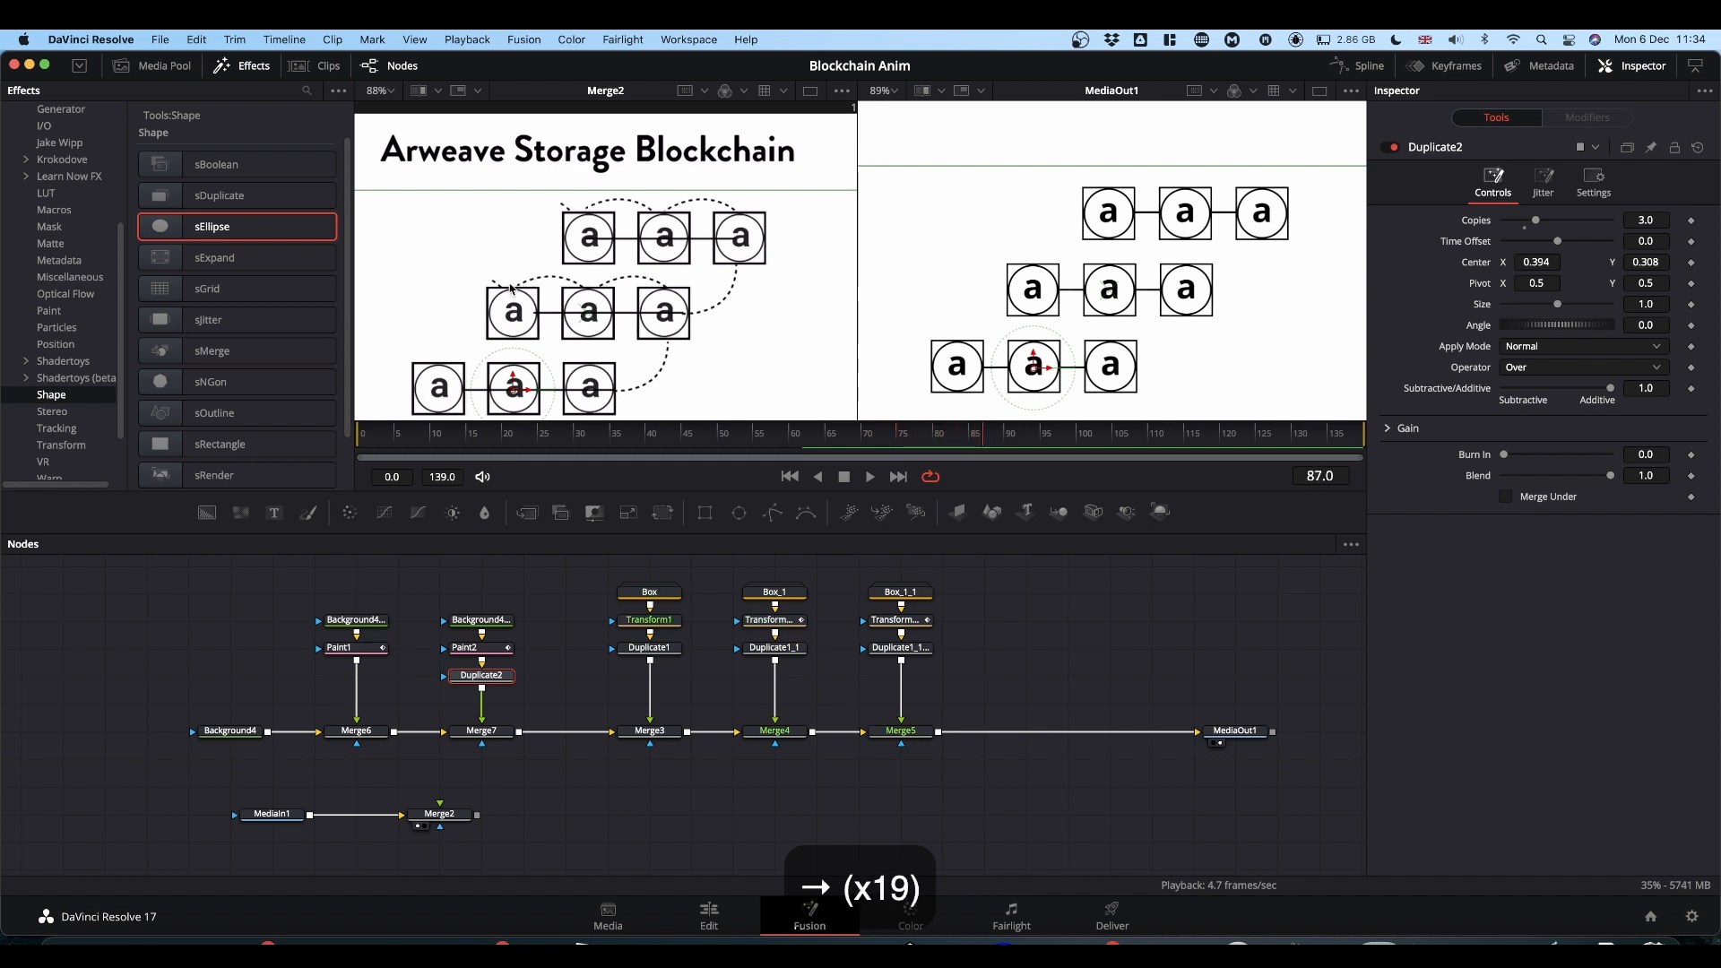
{"action": "key", "text": "Right"}
{"action": "key", "text": "Right"}
{"action": "key", "text": "Right"}
{"action": "key", "text": "Right"}
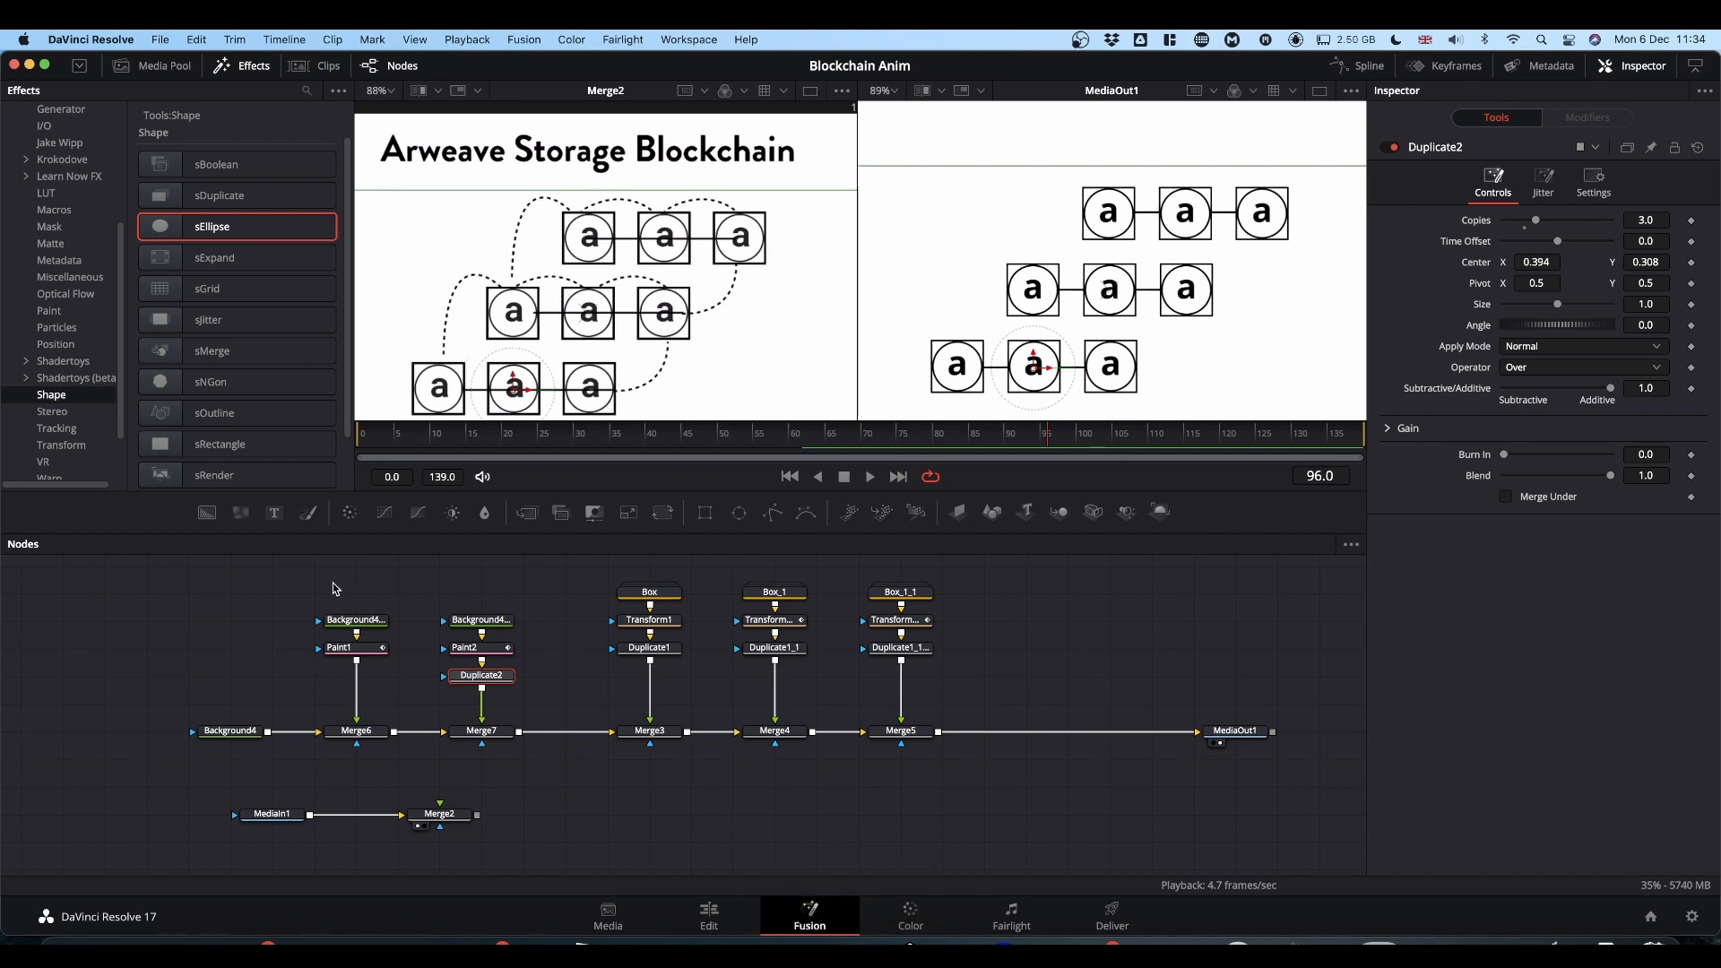
Shift the line branches and their merges further left in the node graph to free space before Merge3.
{"action": "left_click_drag", "start_coordinate": [429, 585], "coordinate": [533, 733]}
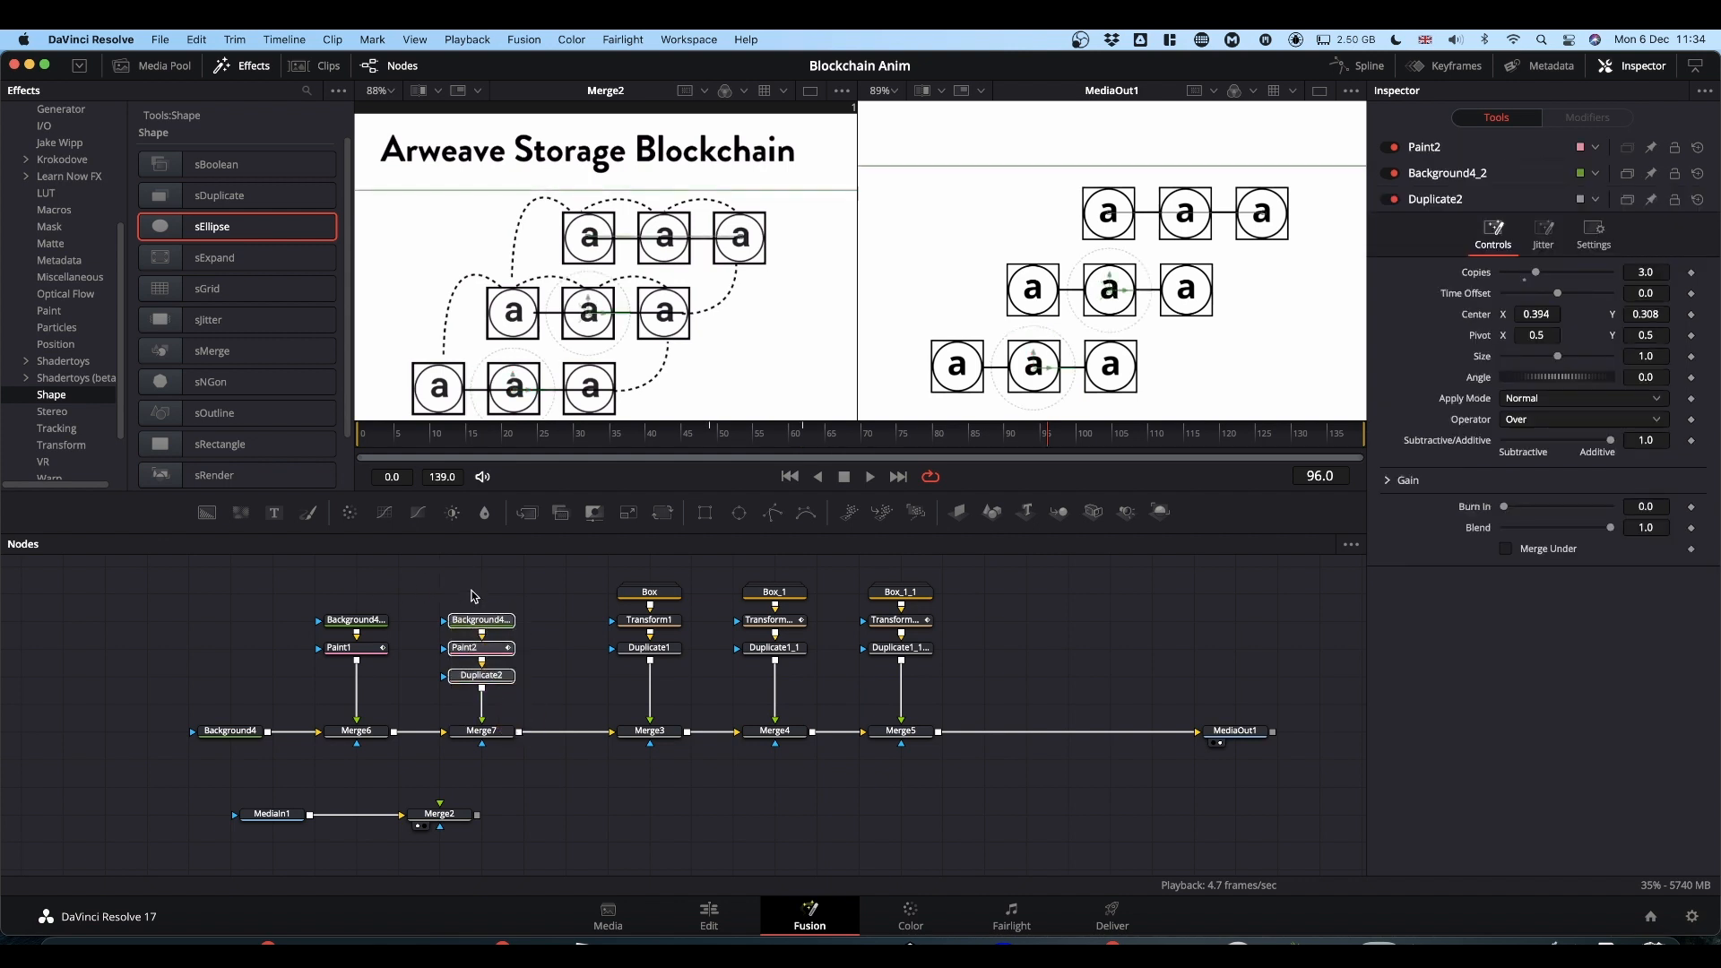
{"action": "left_click_drag", "start_coordinate": [473, 585], "coordinate": [458, 735]}
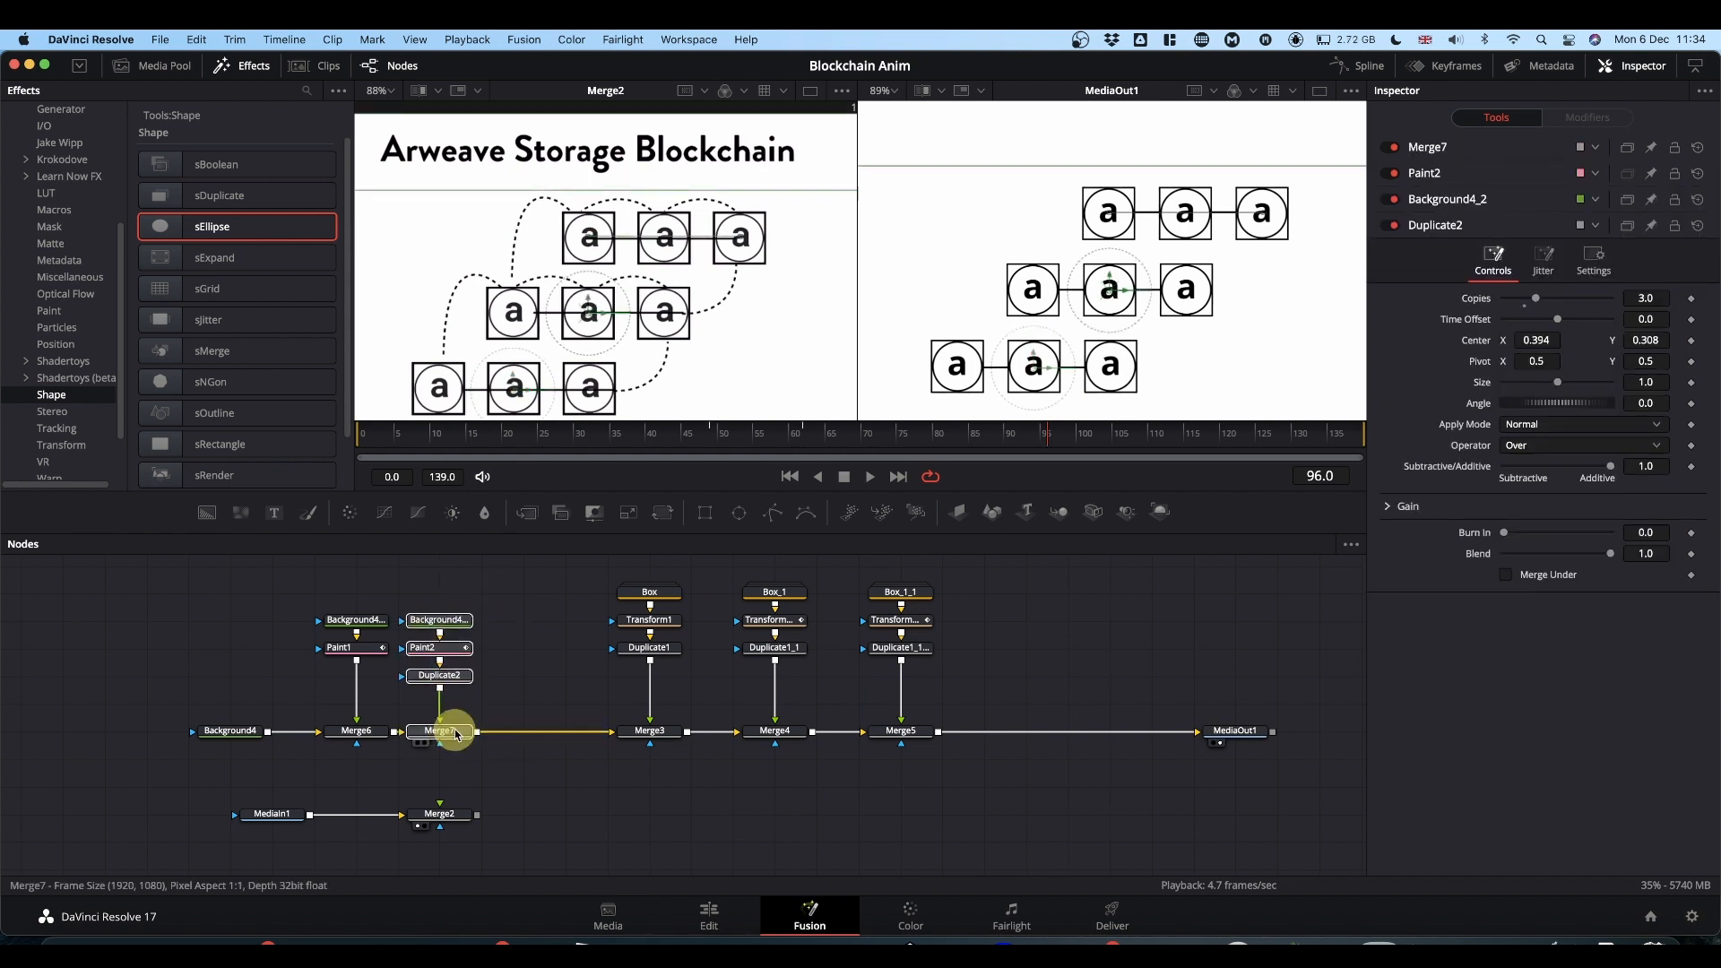
{"action": "left_click_drag", "start_coordinate": [316, 566], "coordinate": [476, 756]}
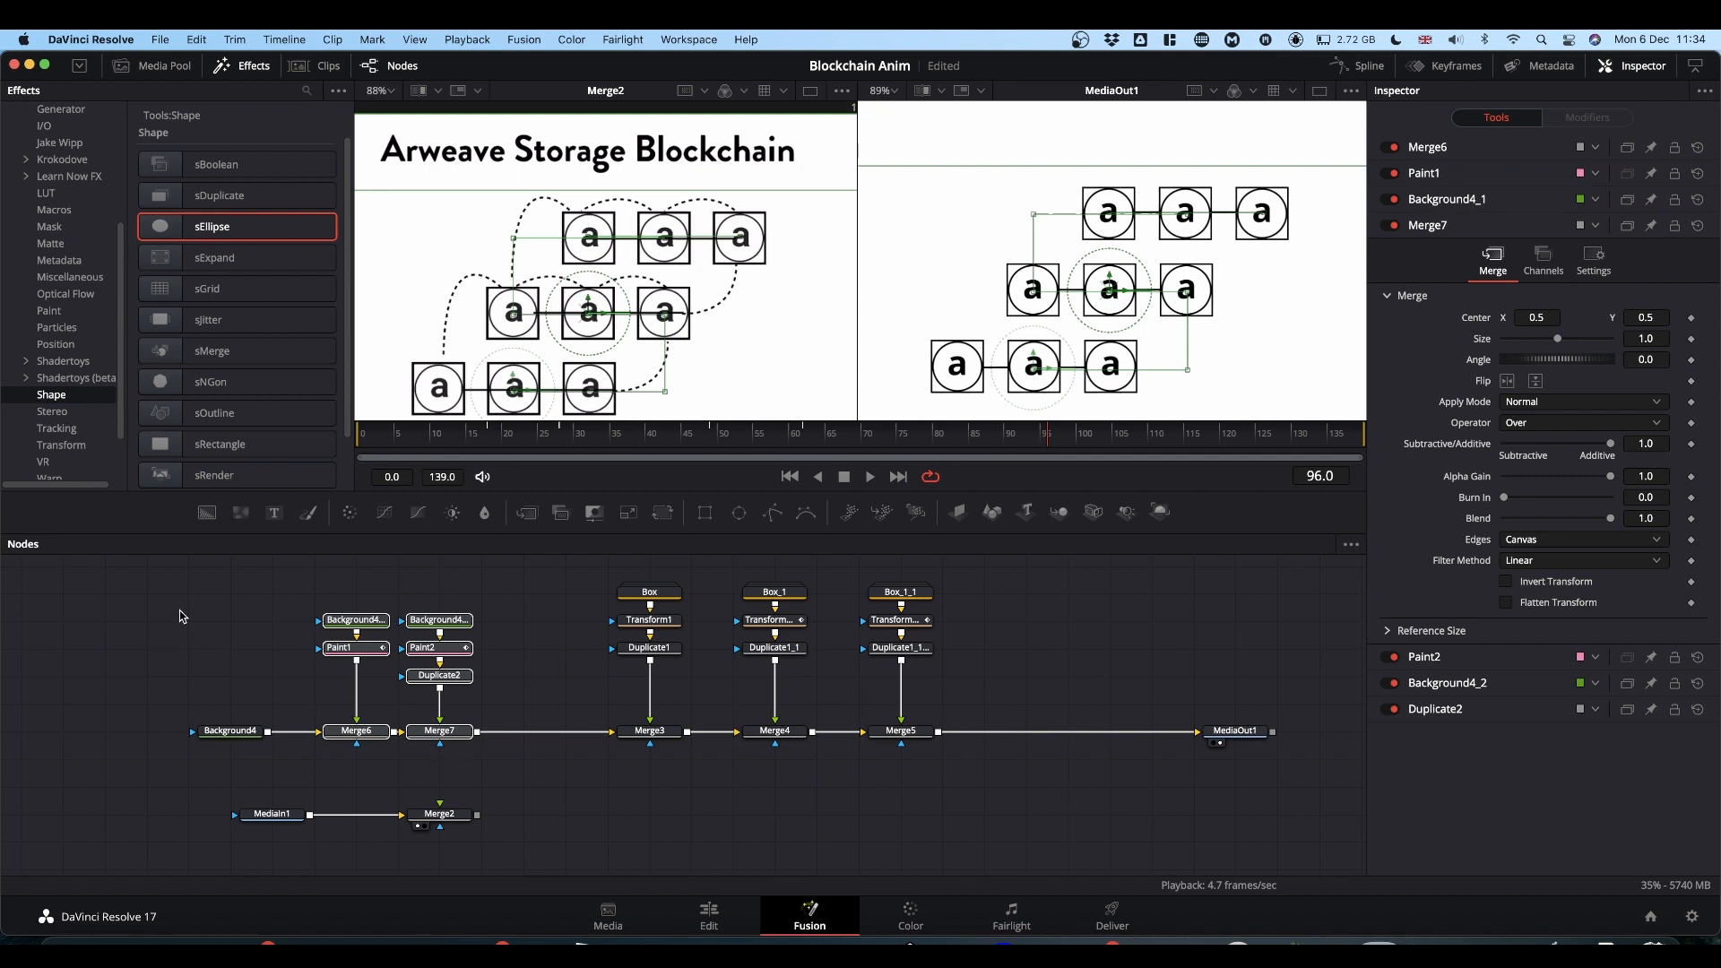
{"action": "left_click_drag", "start_coordinate": [161, 591], "coordinate": [375, 733]}
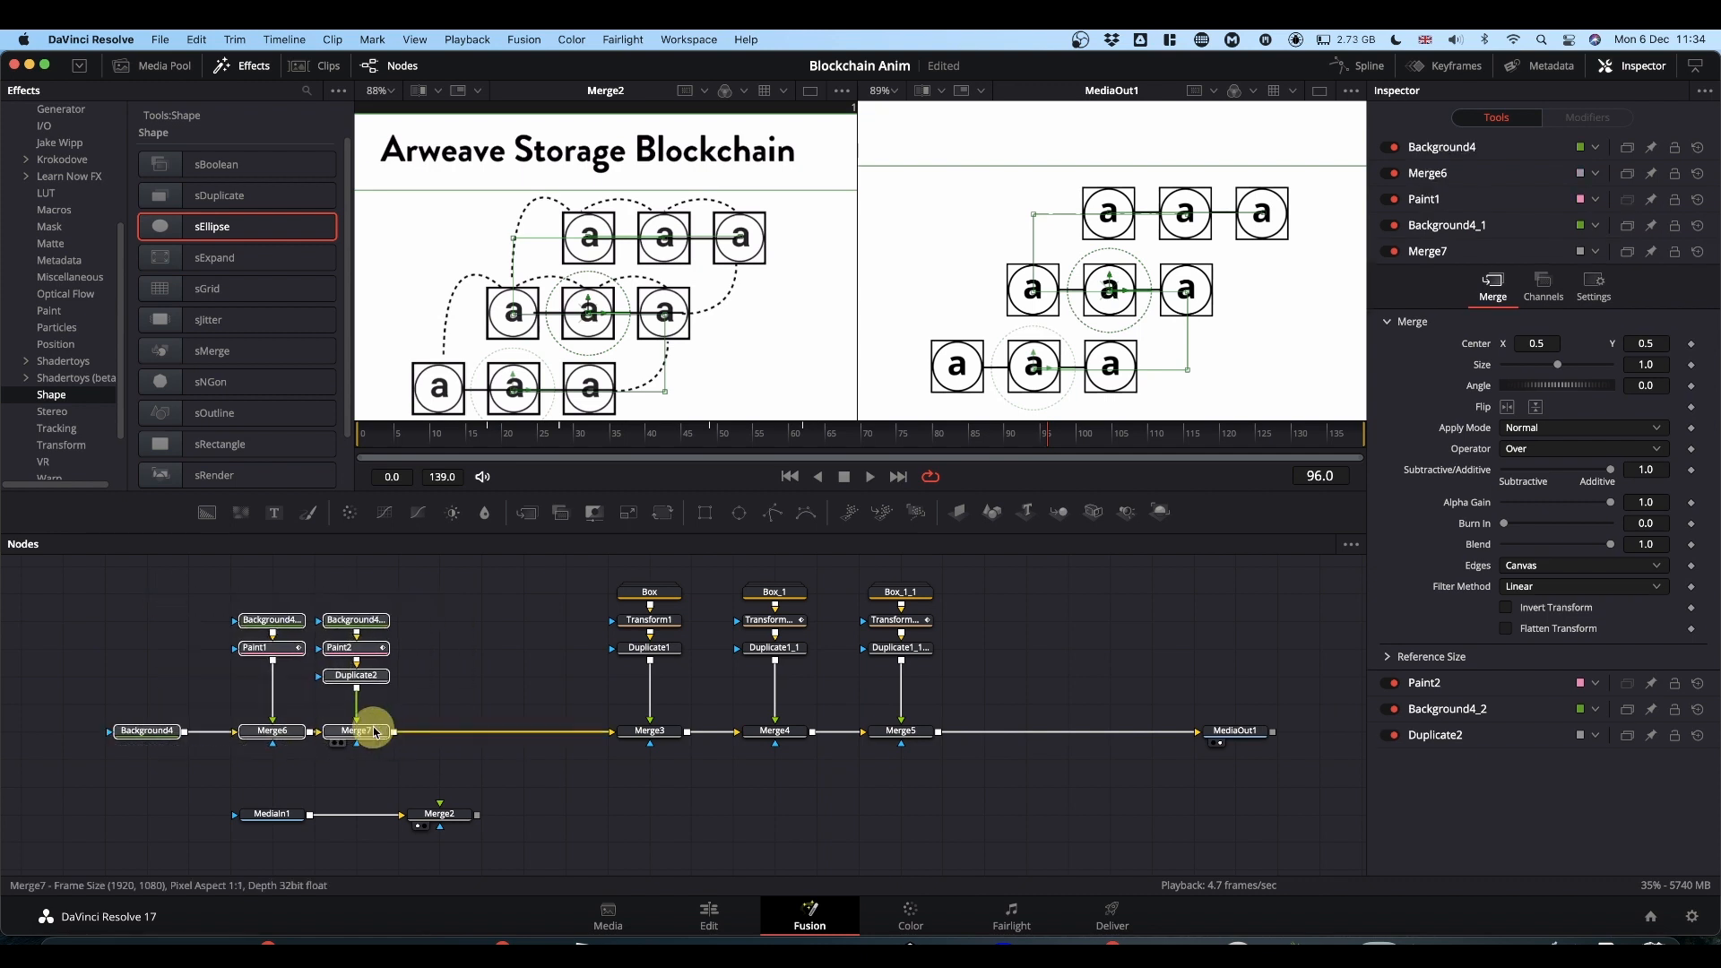
{"action": "left_click", "coordinate": [525, 676]}
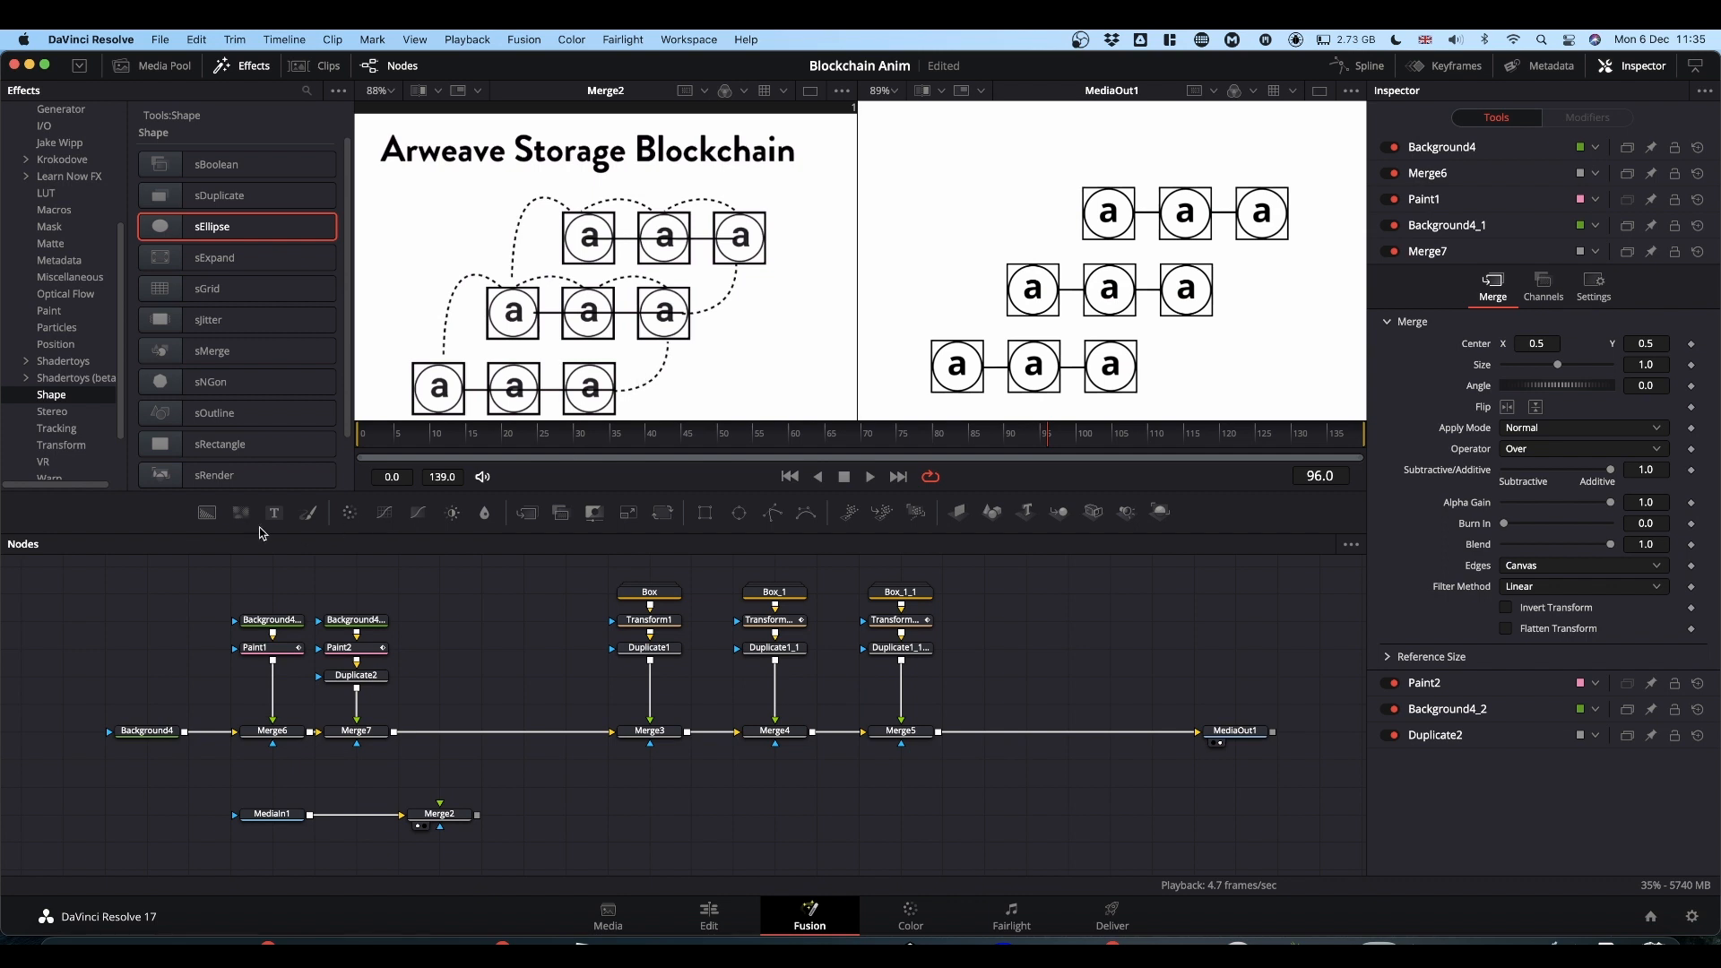
Add a new Background and Paint branch merged in after Merge7, and set the new background's alpha to 0.
{"action": "left_click_drag", "start_coordinate": [205, 518], "coordinate": [480, 620]}
{"action": "mouse_move", "coordinate": [309, 513]}
{"action": "left_mouse_down"}
{"action": "mouse_move", "coordinate": [431, 633]}
{"action": "mouse_move", "coordinate": [502, 636]}
{"action": "mouse_move", "coordinate": [396, 718]}
{"action": "mouse_move", "coordinate": [403, 732]}
{"action": "left_mouse_up"}
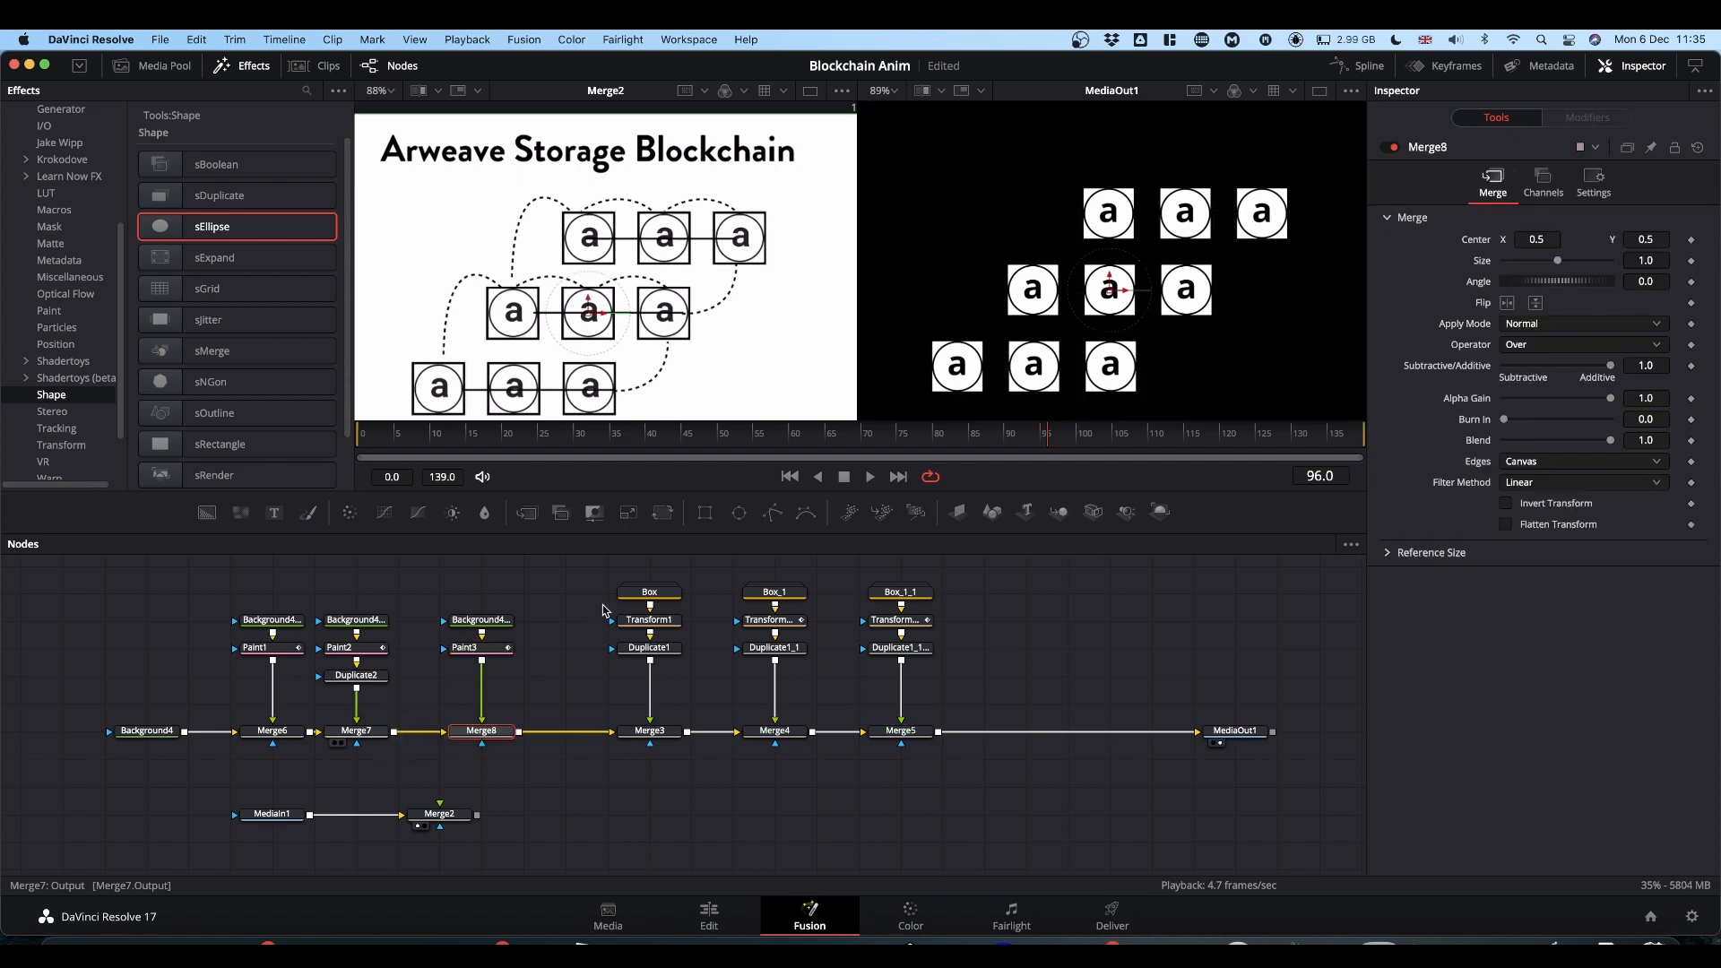
{"action": "left_click", "coordinate": [472, 621]}
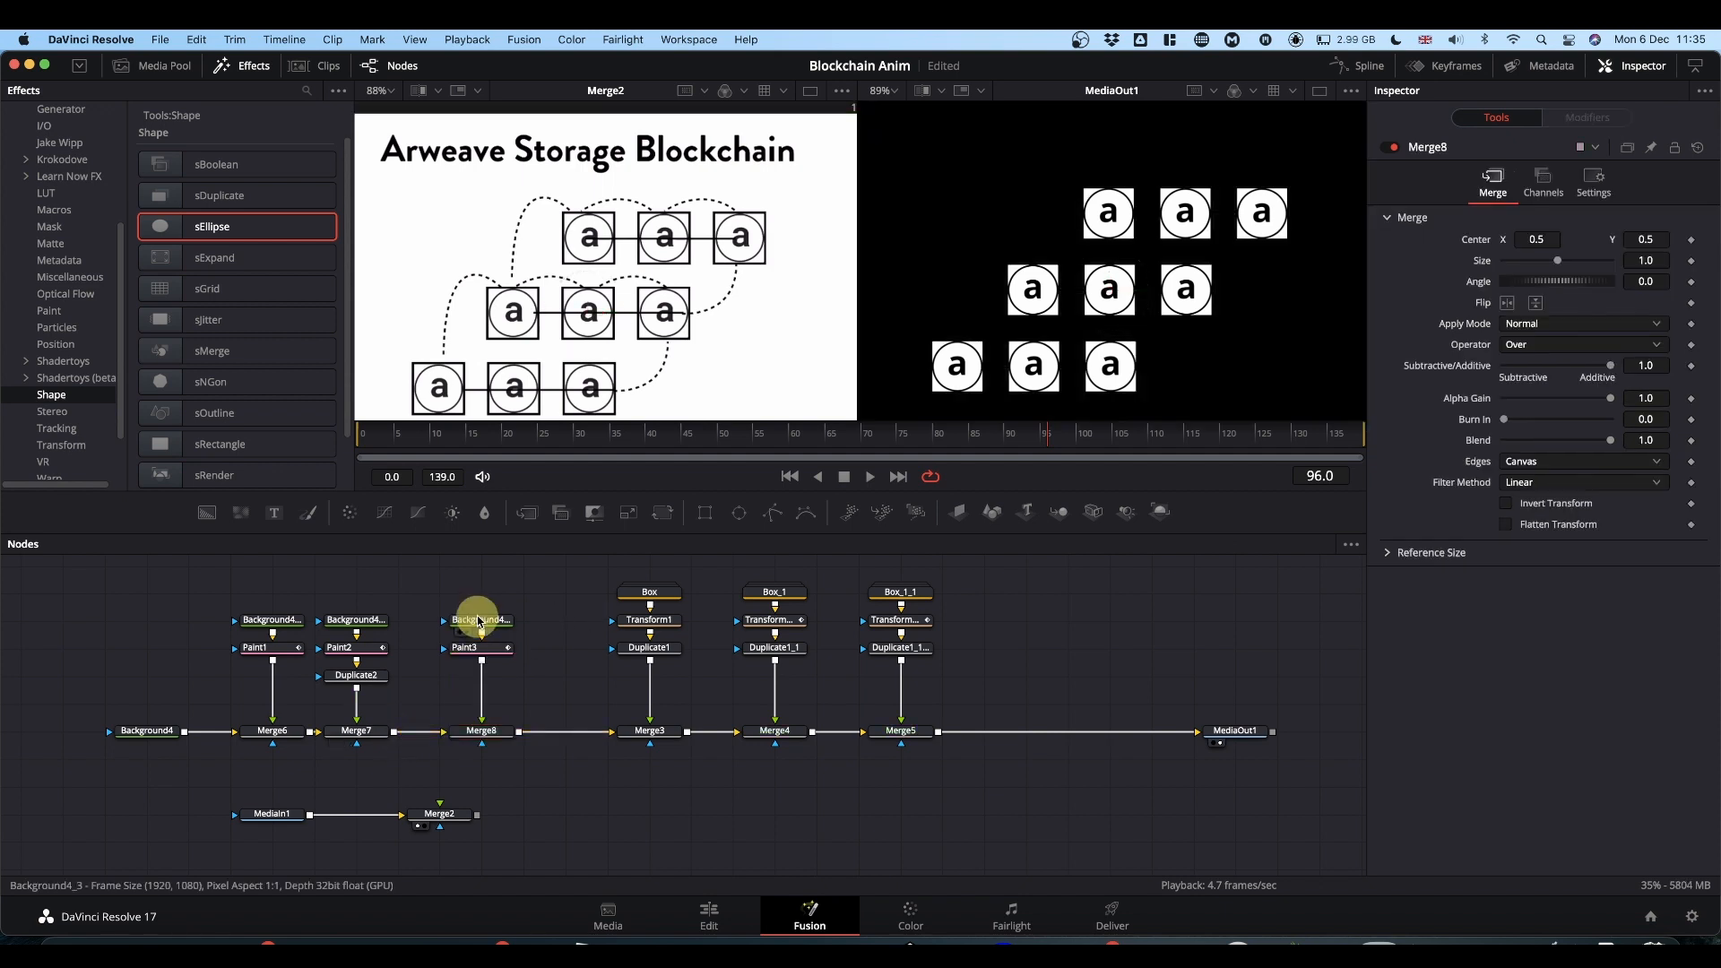
{"action": "left_click_drag", "start_coordinate": [1613, 405], "coordinate": [1430, 414]}
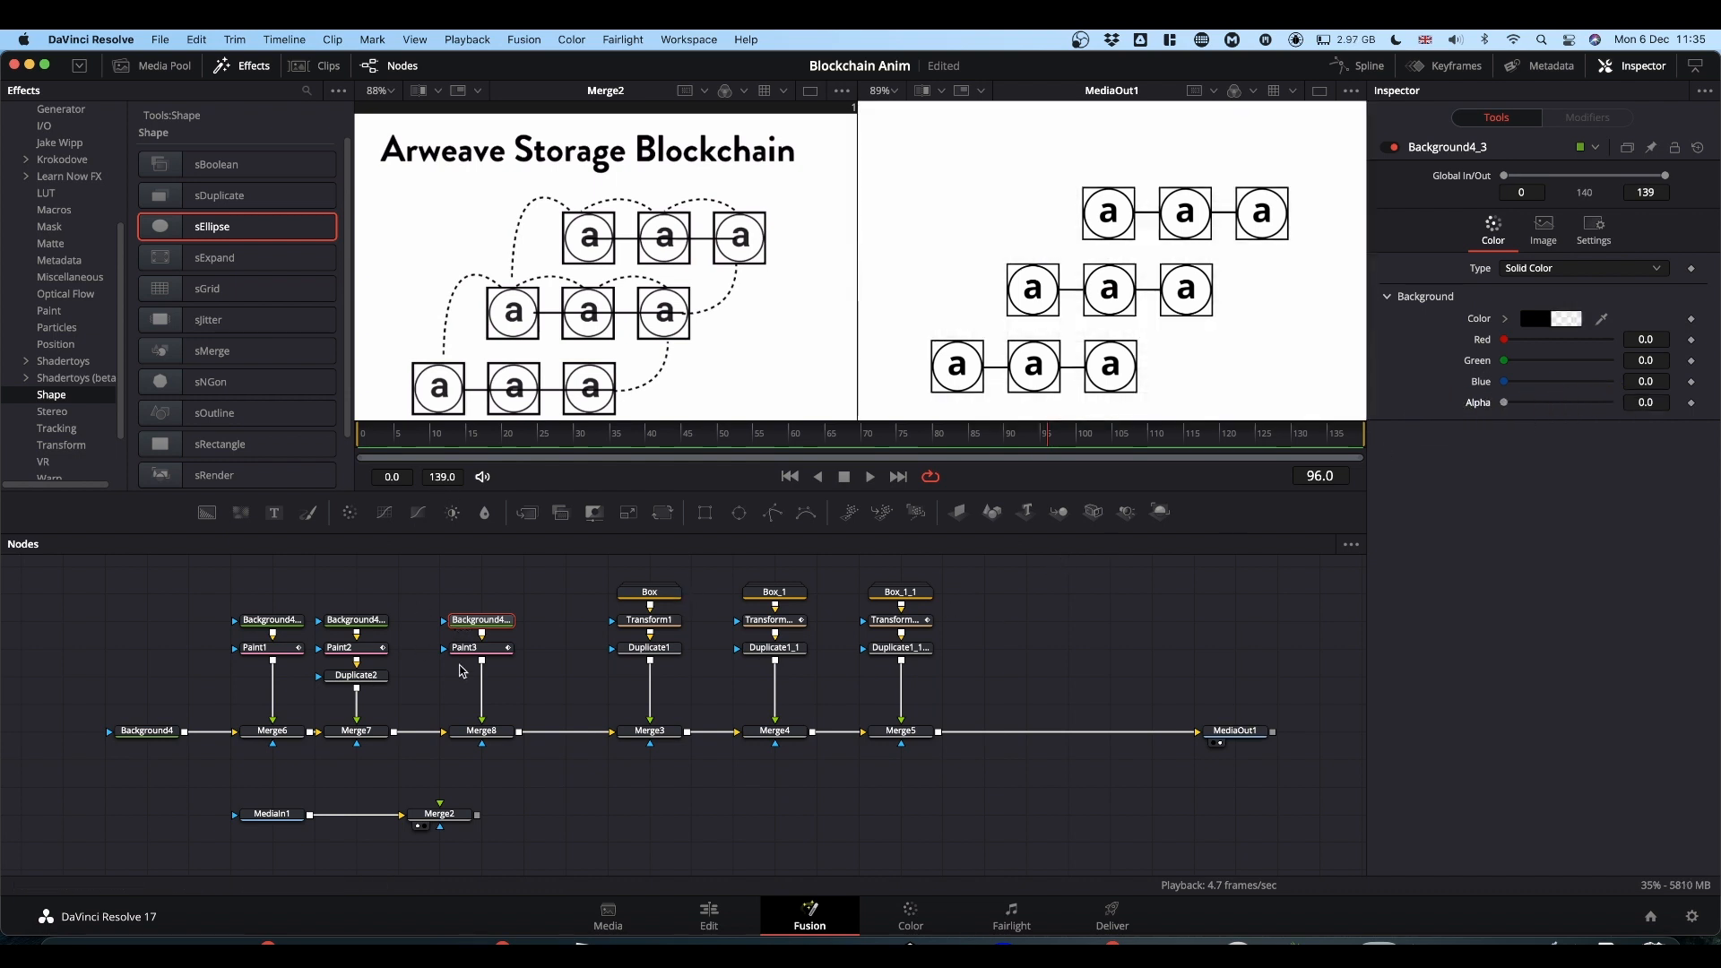
Draw a curved polyline stroke in Paint3 from the lowest row's last box to the underside of the middle row's last box.
{"action": "left_click", "coordinate": [489, 651]}
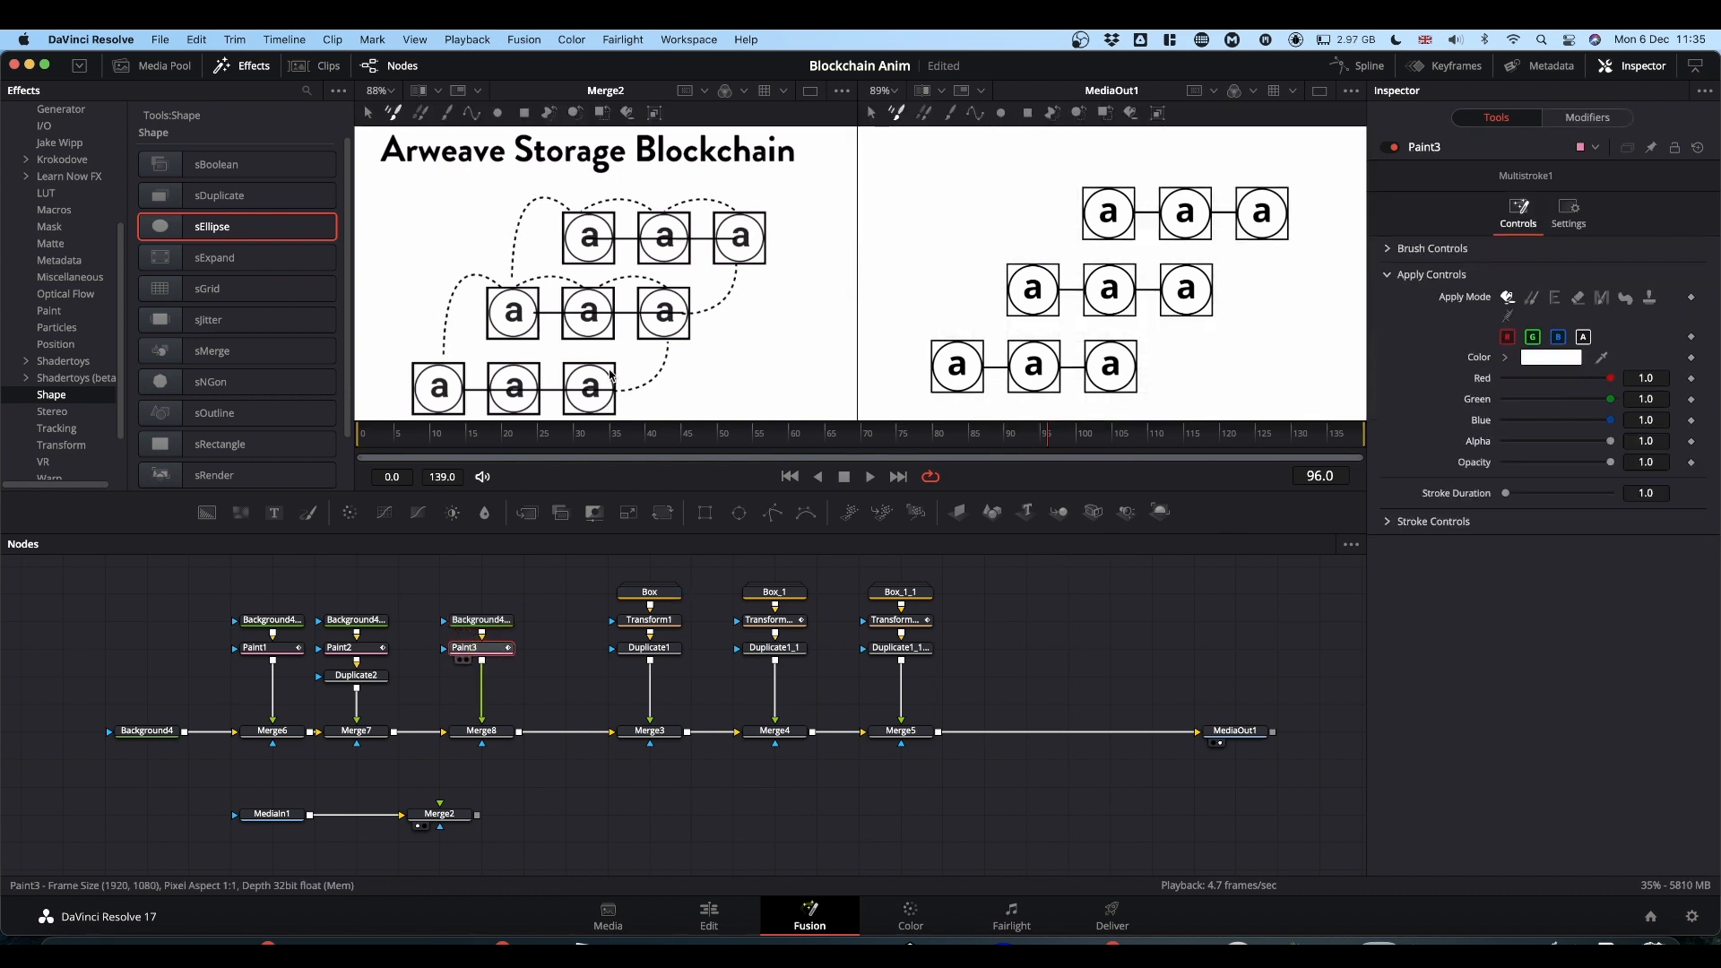
{"action": "left_click", "coordinate": [971, 114]}
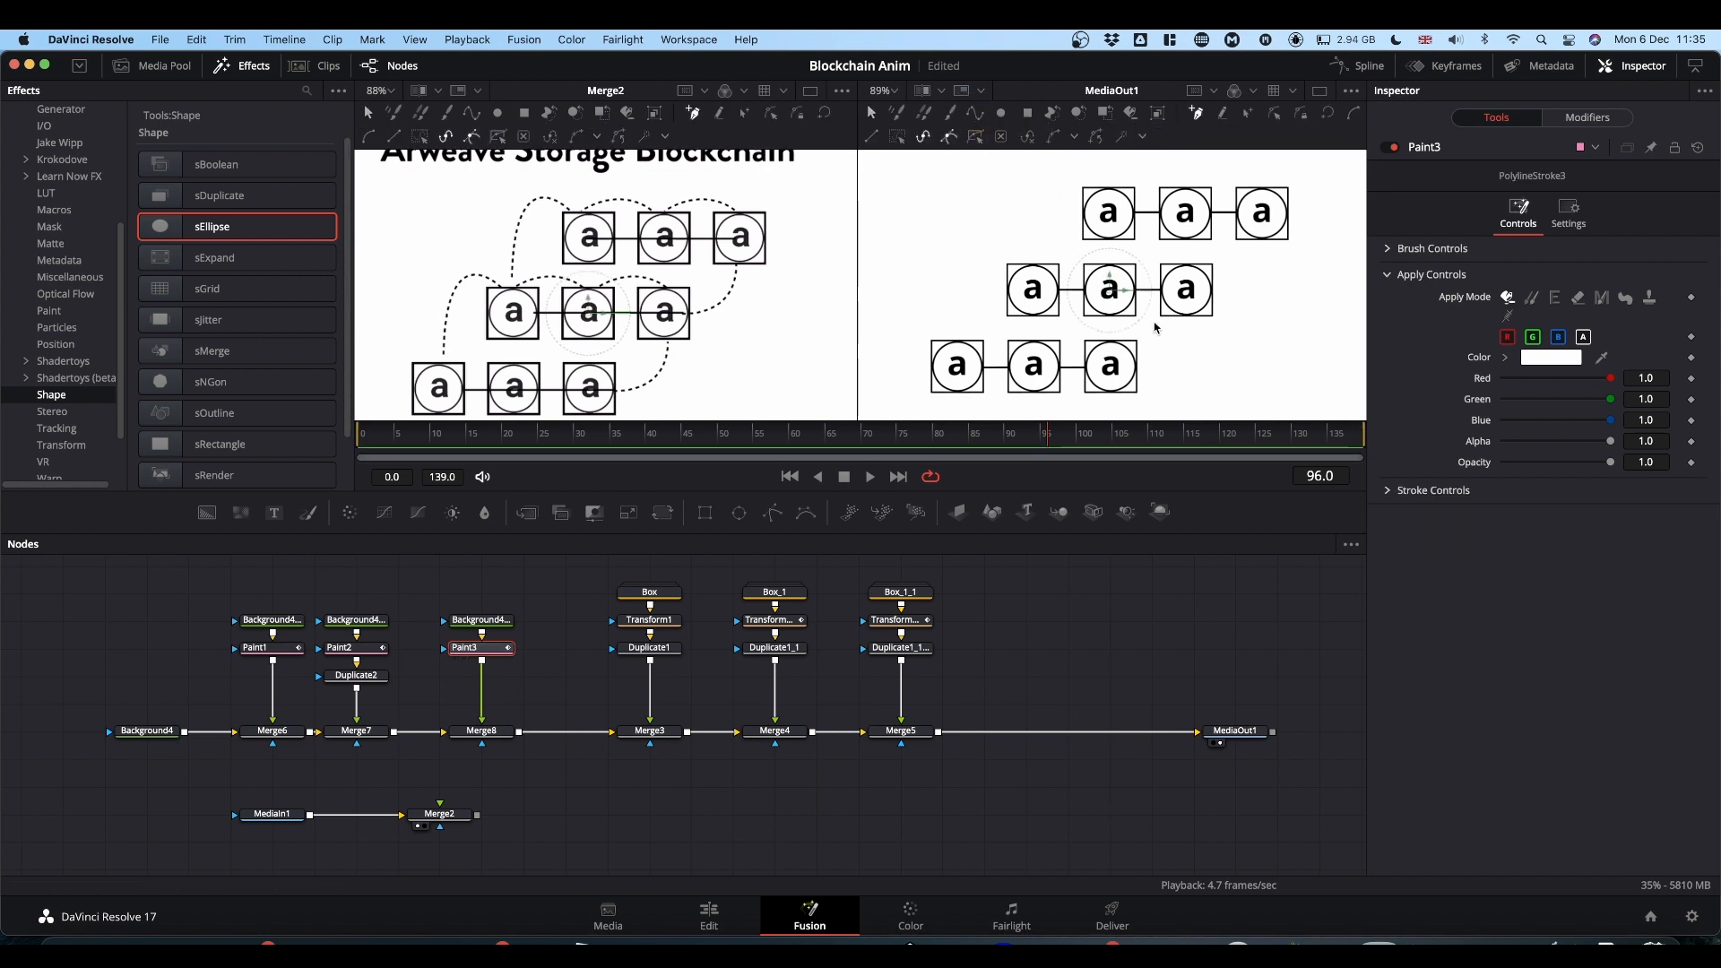
{"action": "left_click", "coordinate": [1137, 366]}
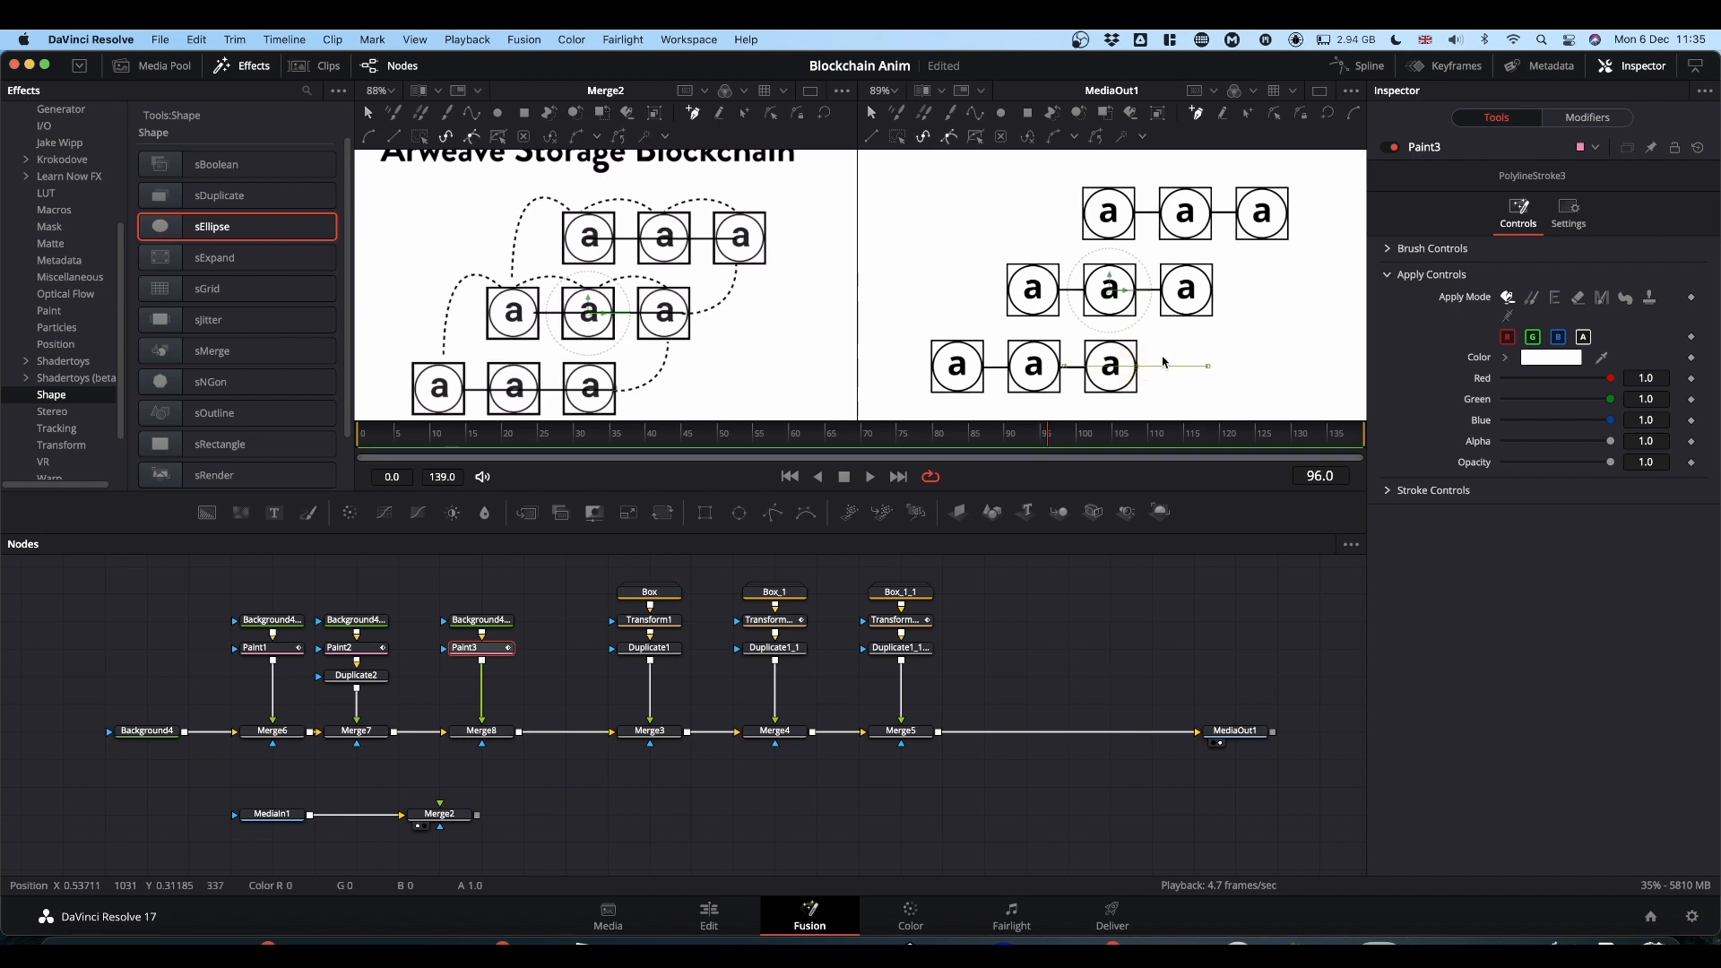
{"action": "left_click", "coordinate": [1189, 316]}
{"action": "scroll", "coordinate": [1183, 366], "scroll_direction": "up", "scroll_amount": 2}
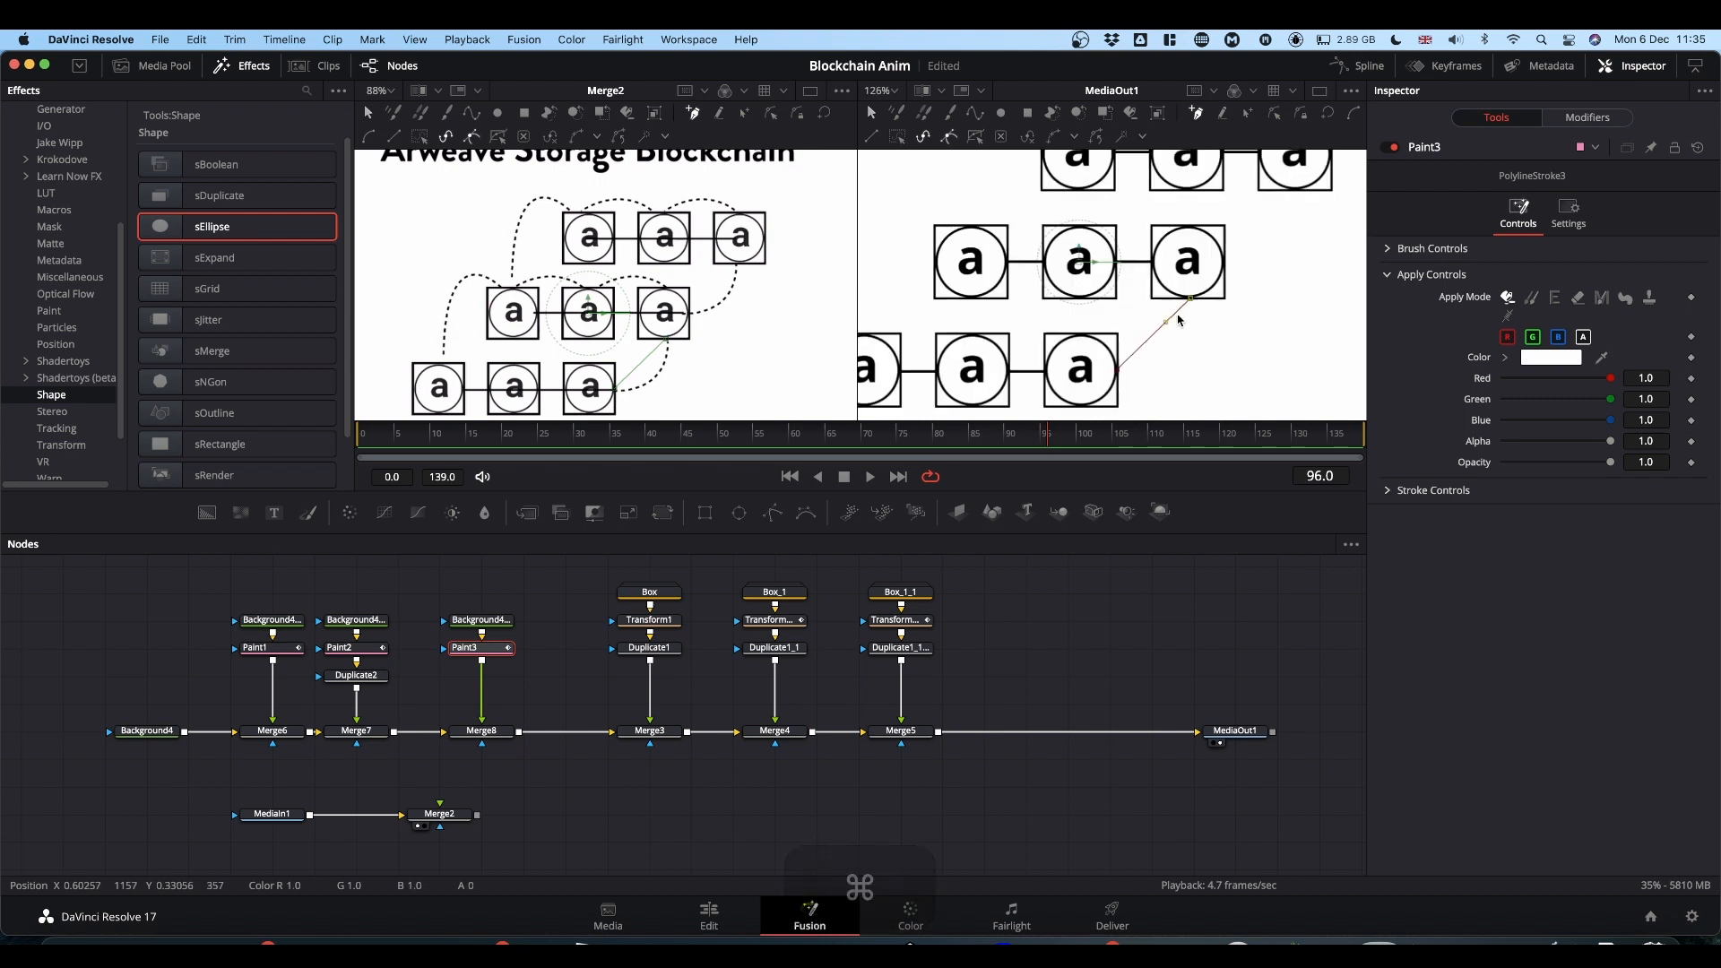
{"action": "mouse_move", "coordinate": [1166, 330]}
{"action": "left_mouse_down"}
{"action": "mouse_move", "coordinate": [1232, 330]}
{"action": "mouse_move", "coordinate": [1189, 357]}
{"action": "left_mouse_up"}
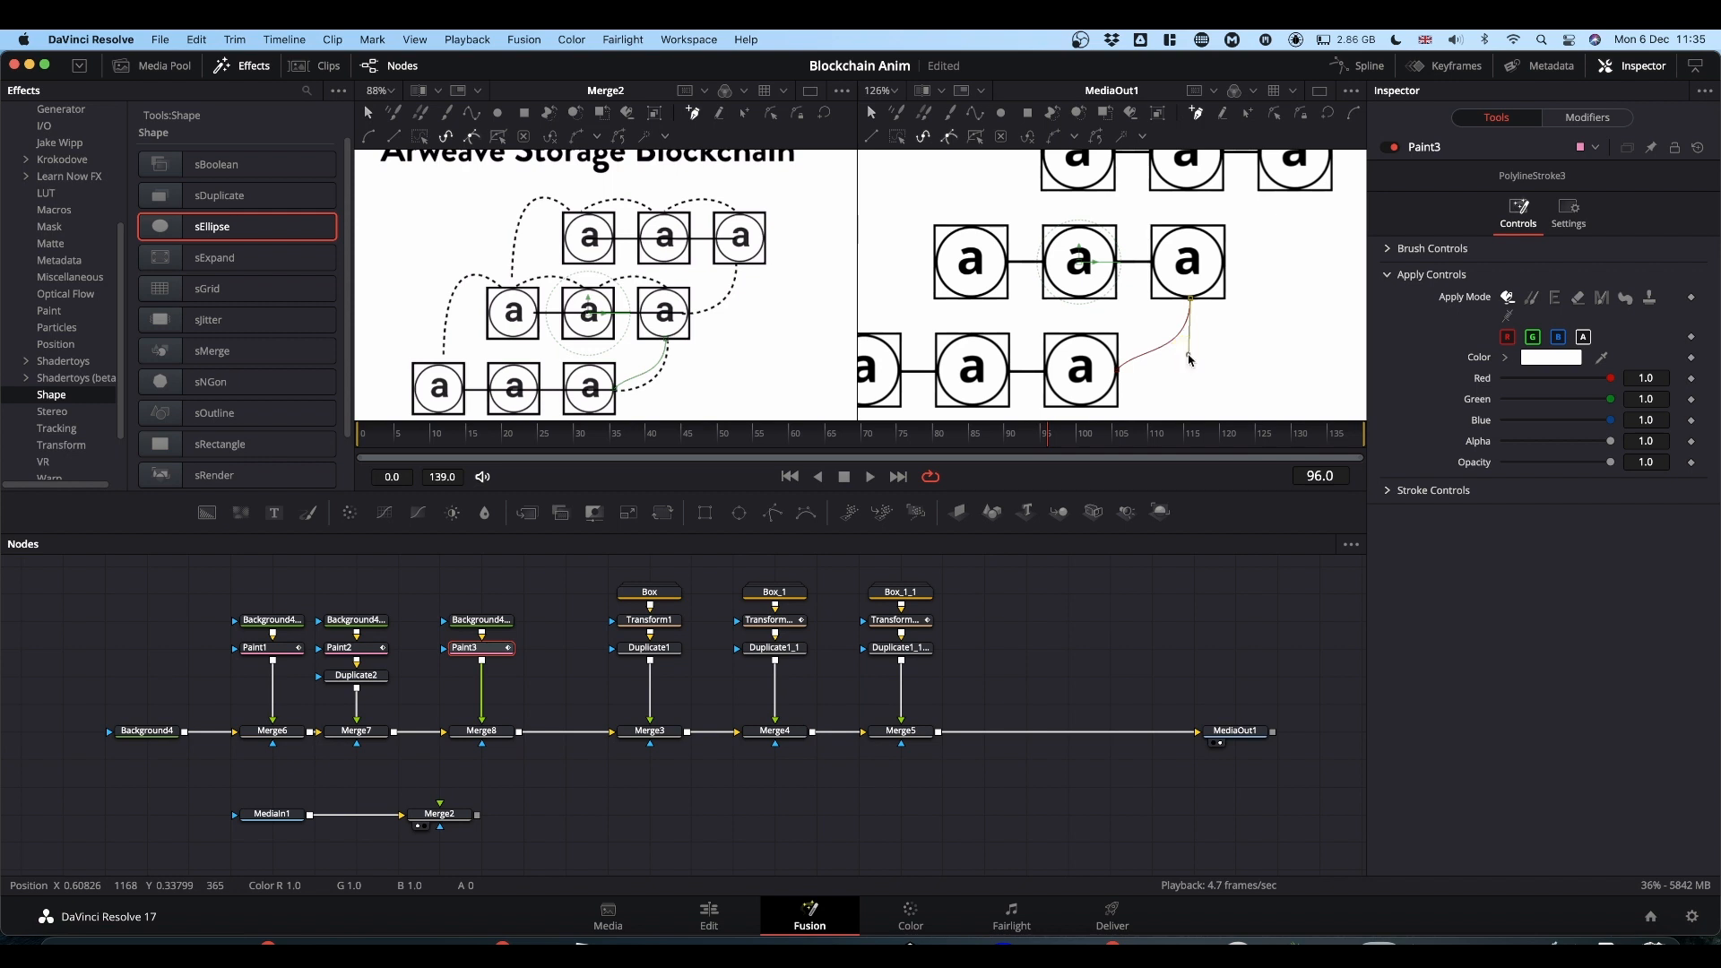
{"action": "double_click", "coordinate": [1118, 372]}
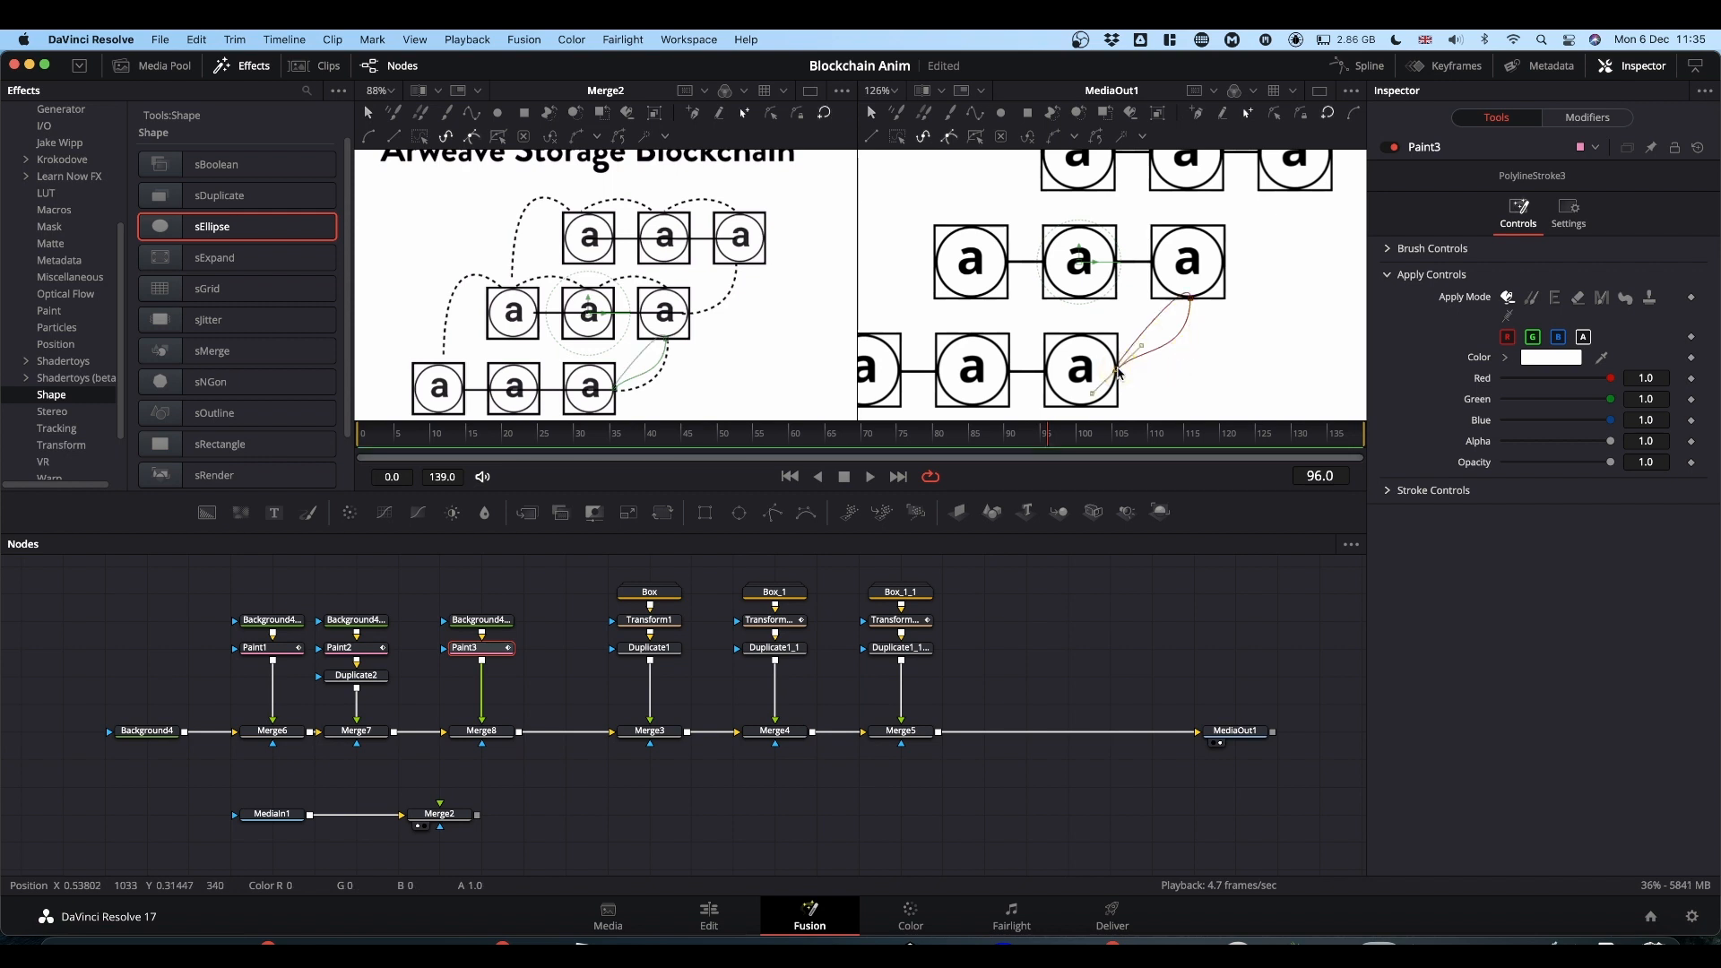
{"action": "key", "text": "super+z"}
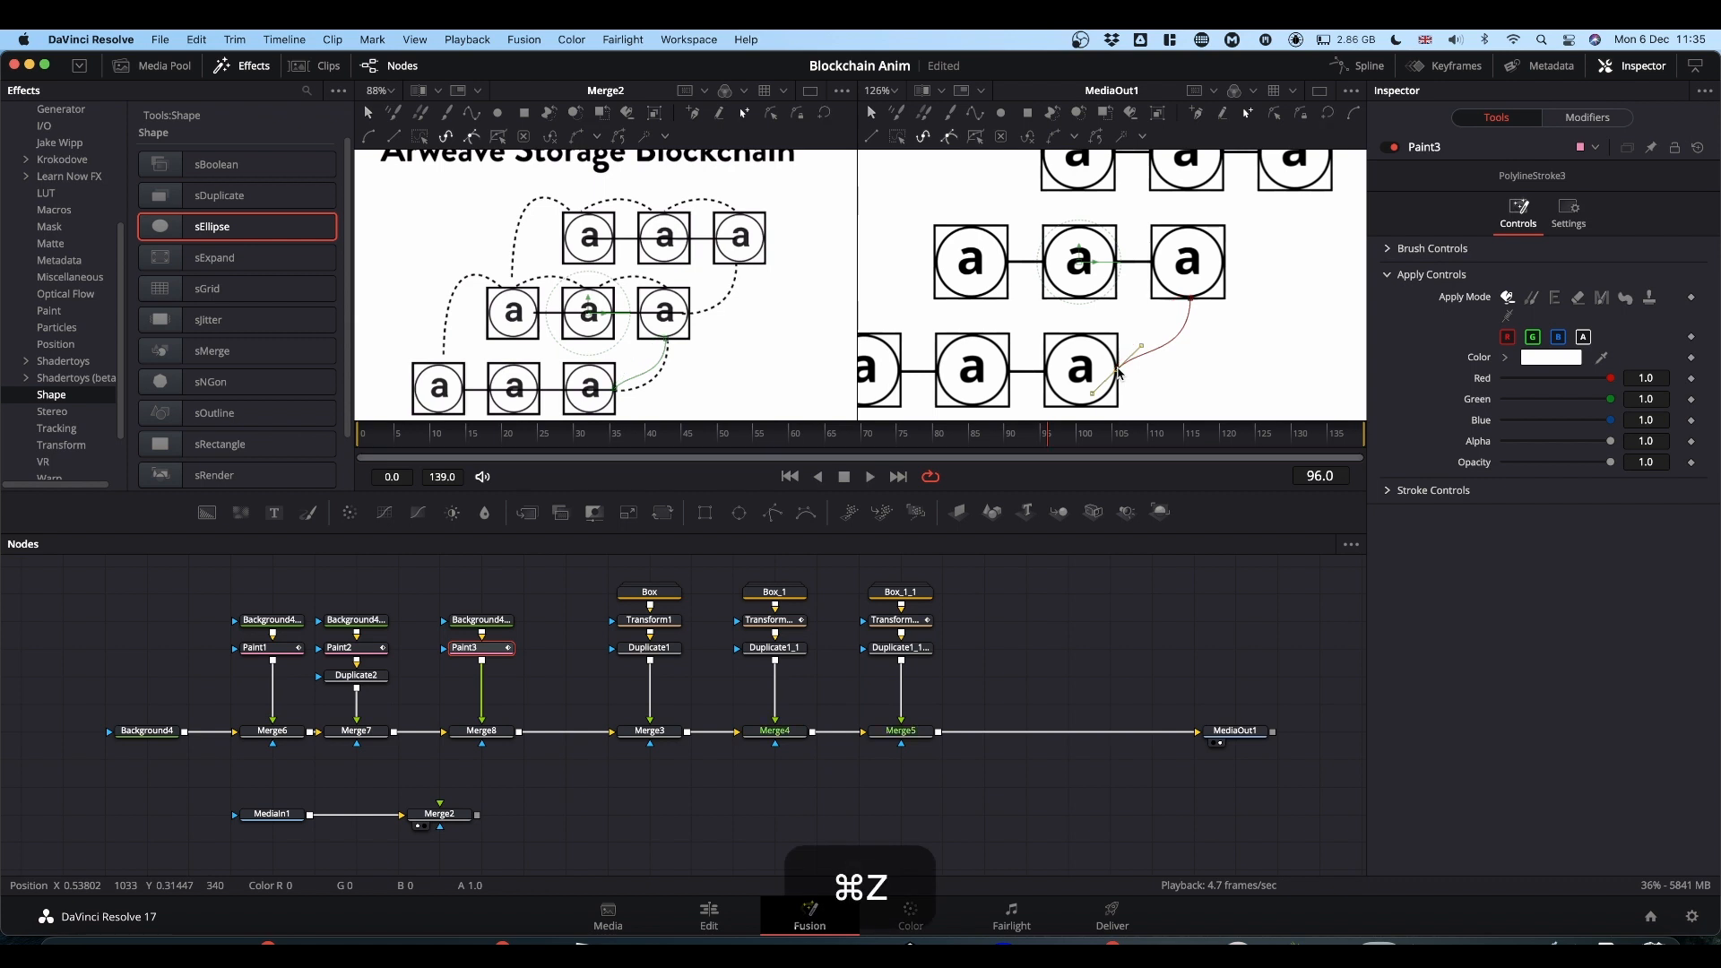
Adjust the stroke's endpoint handles in Modify Only mode so the curve leaves the lower box horizontally and matches the reference.
{"action": "left_click", "coordinate": [1275, 115]}
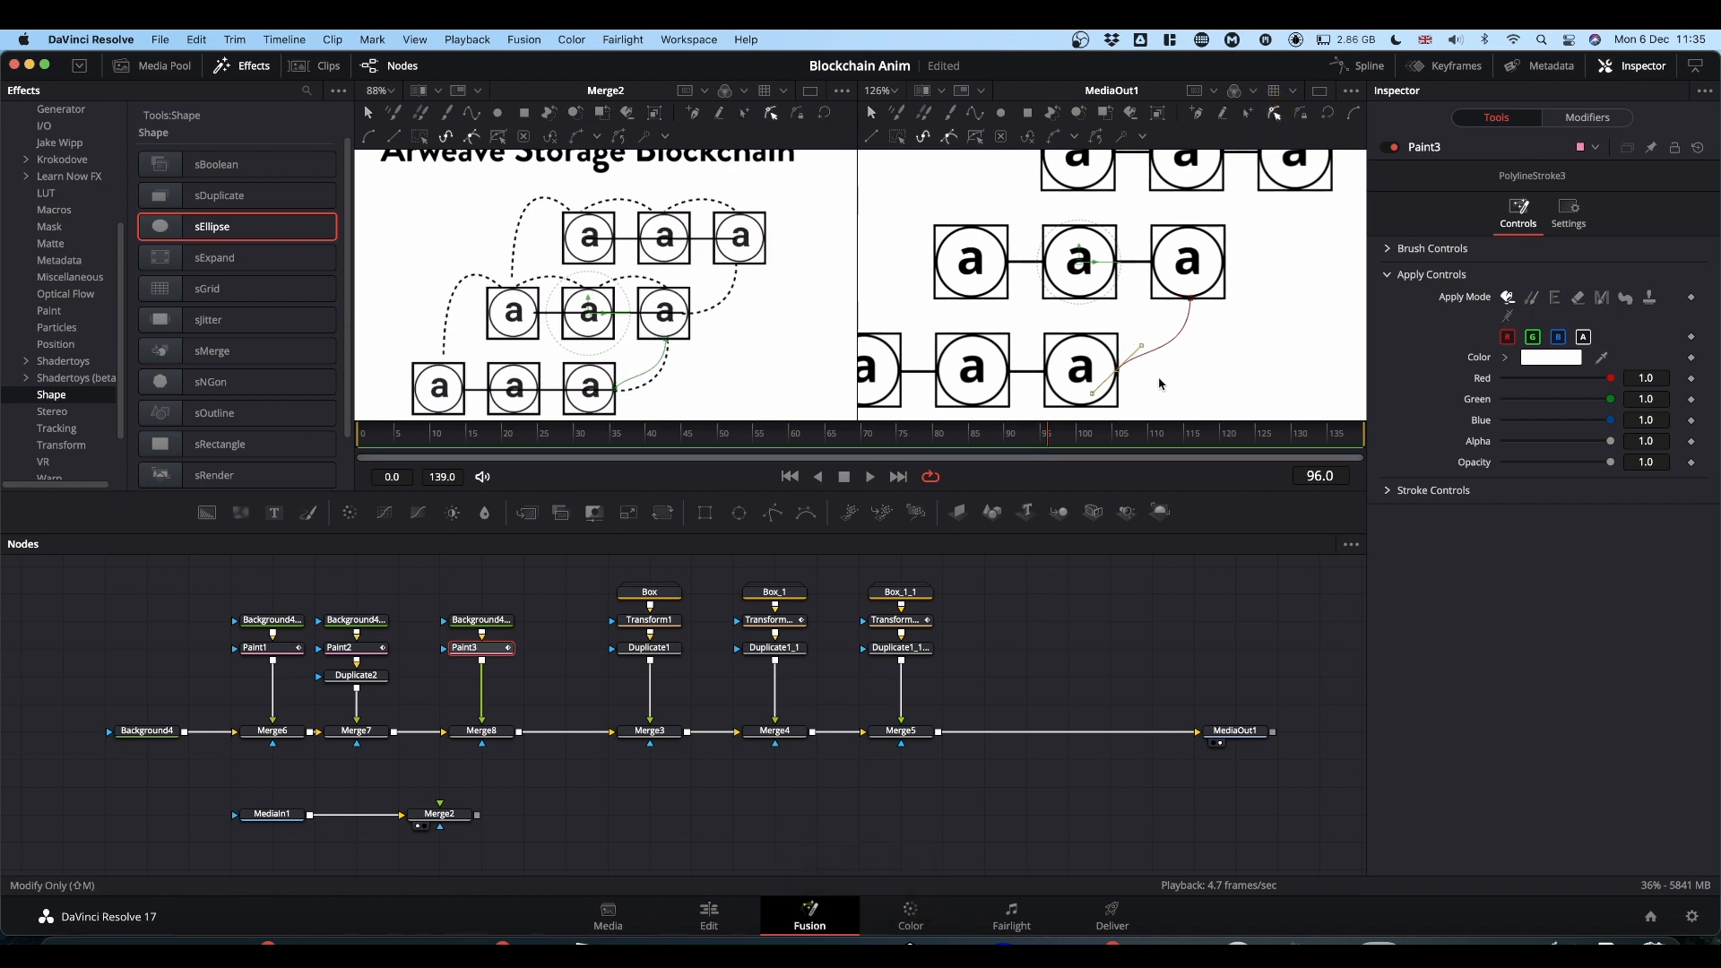
{"action": "left_click_drag", "start_coordinate": [1142, 348], "coordinate": [1172, 369]}
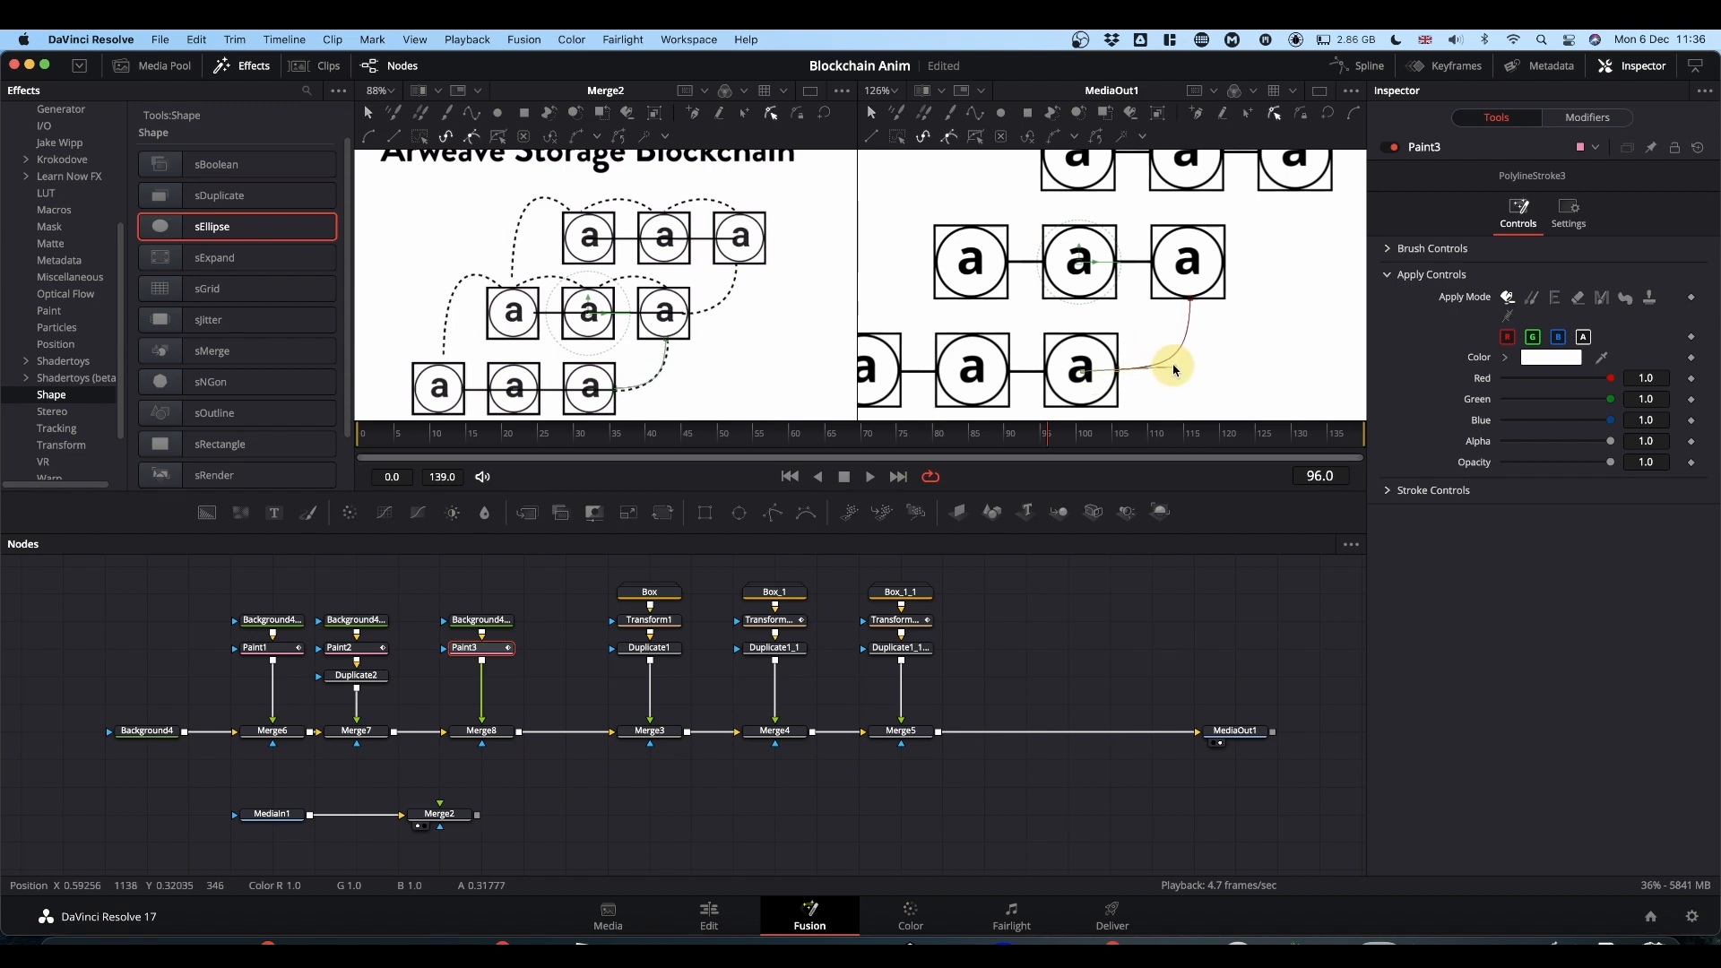
{"action": "left_click", "coordinate": [1191, 301]}
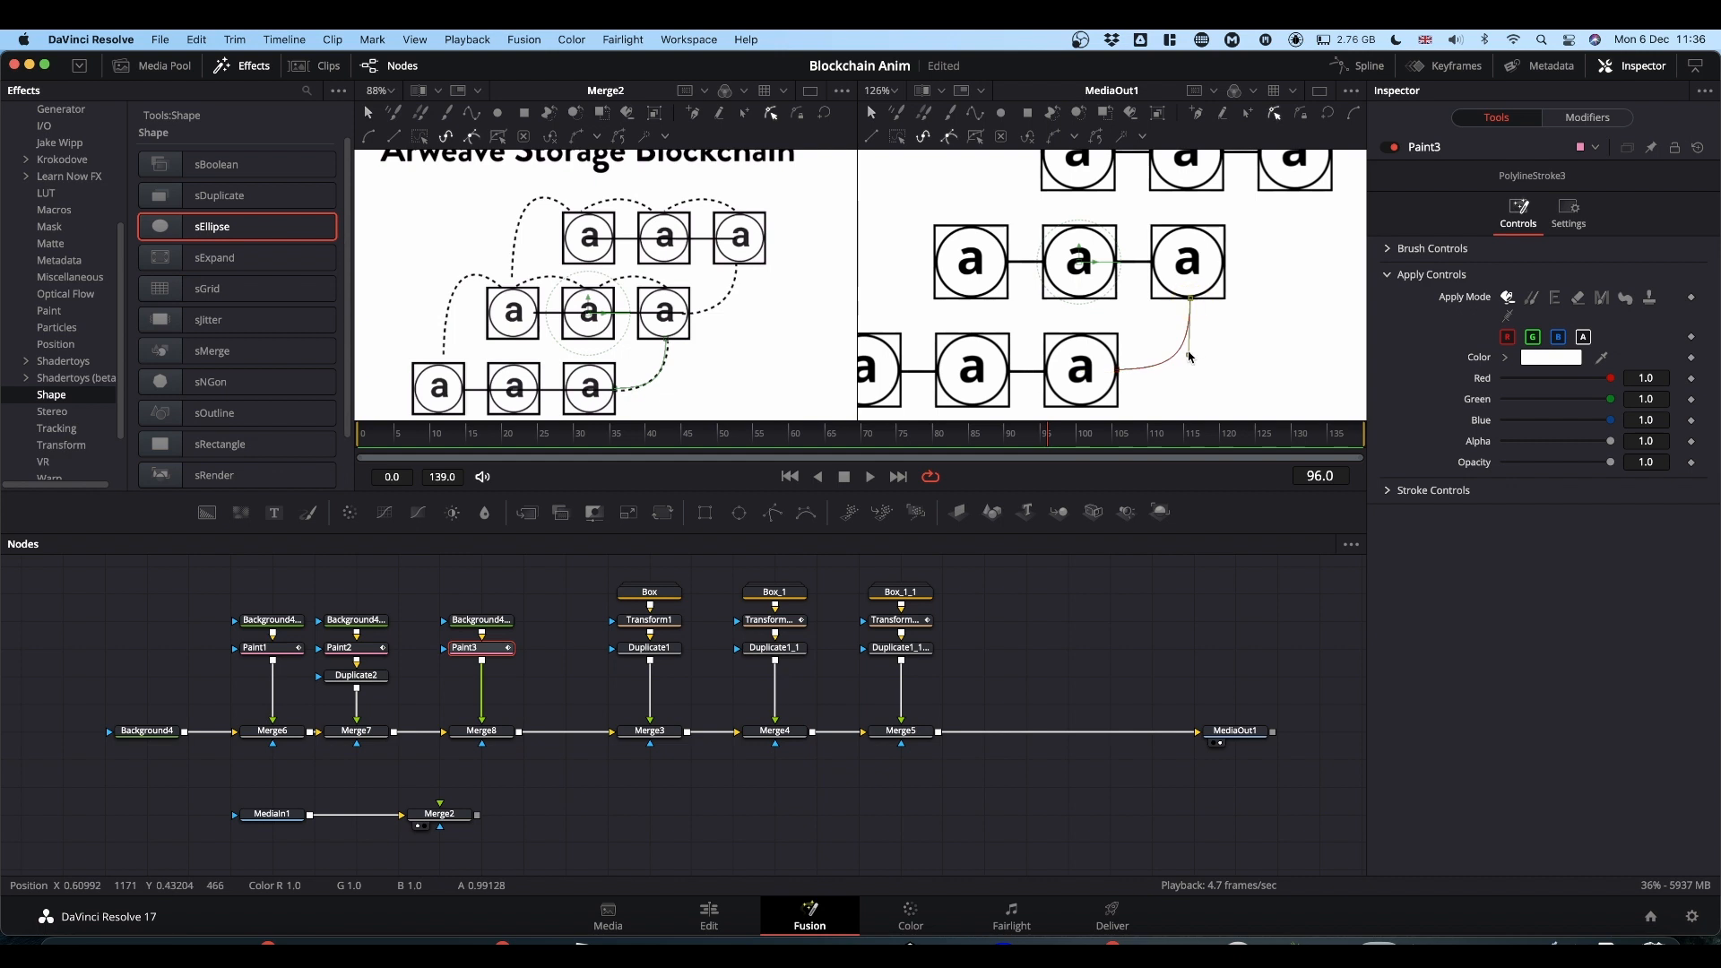
{"action": "left_click_drag", "start_coordinate": [1190, 357], "coordinate": [1193, 348]}
{"action": "left_click", "coordinate": [1052, 621]}
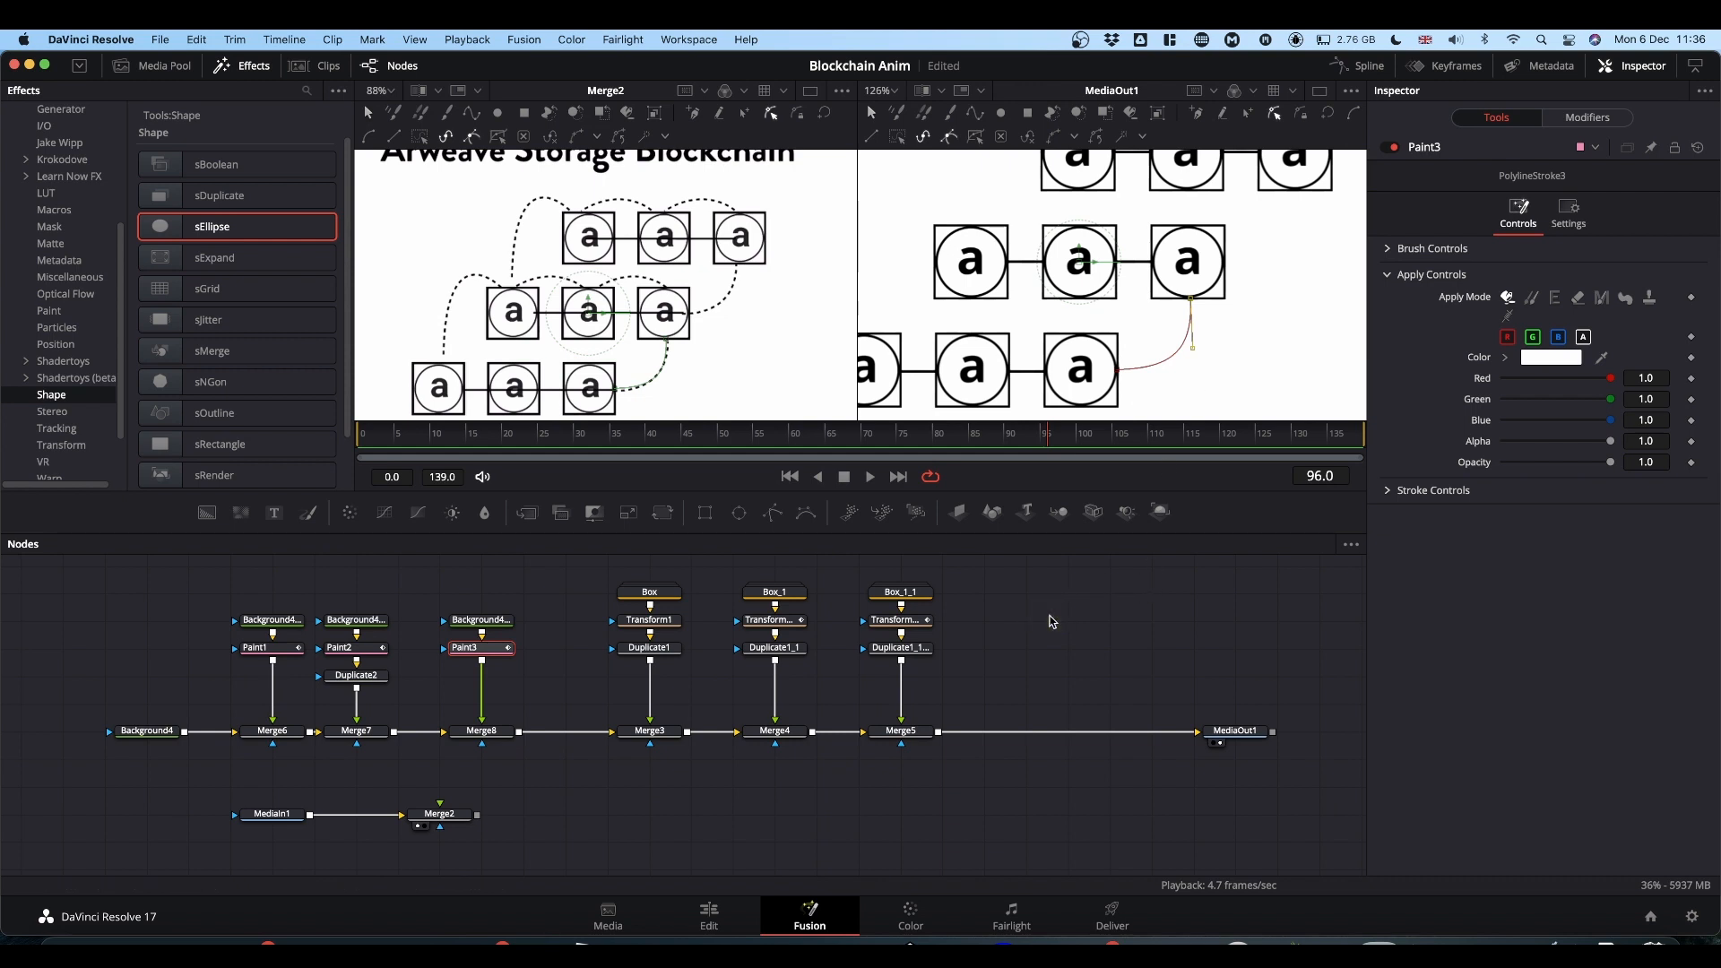
Give the Paint3 stroke the hard-edged circular brush shape, a brush size of 0.0023 and a black colour.
{"action": "left_click", "coordinate": [485, 652]}
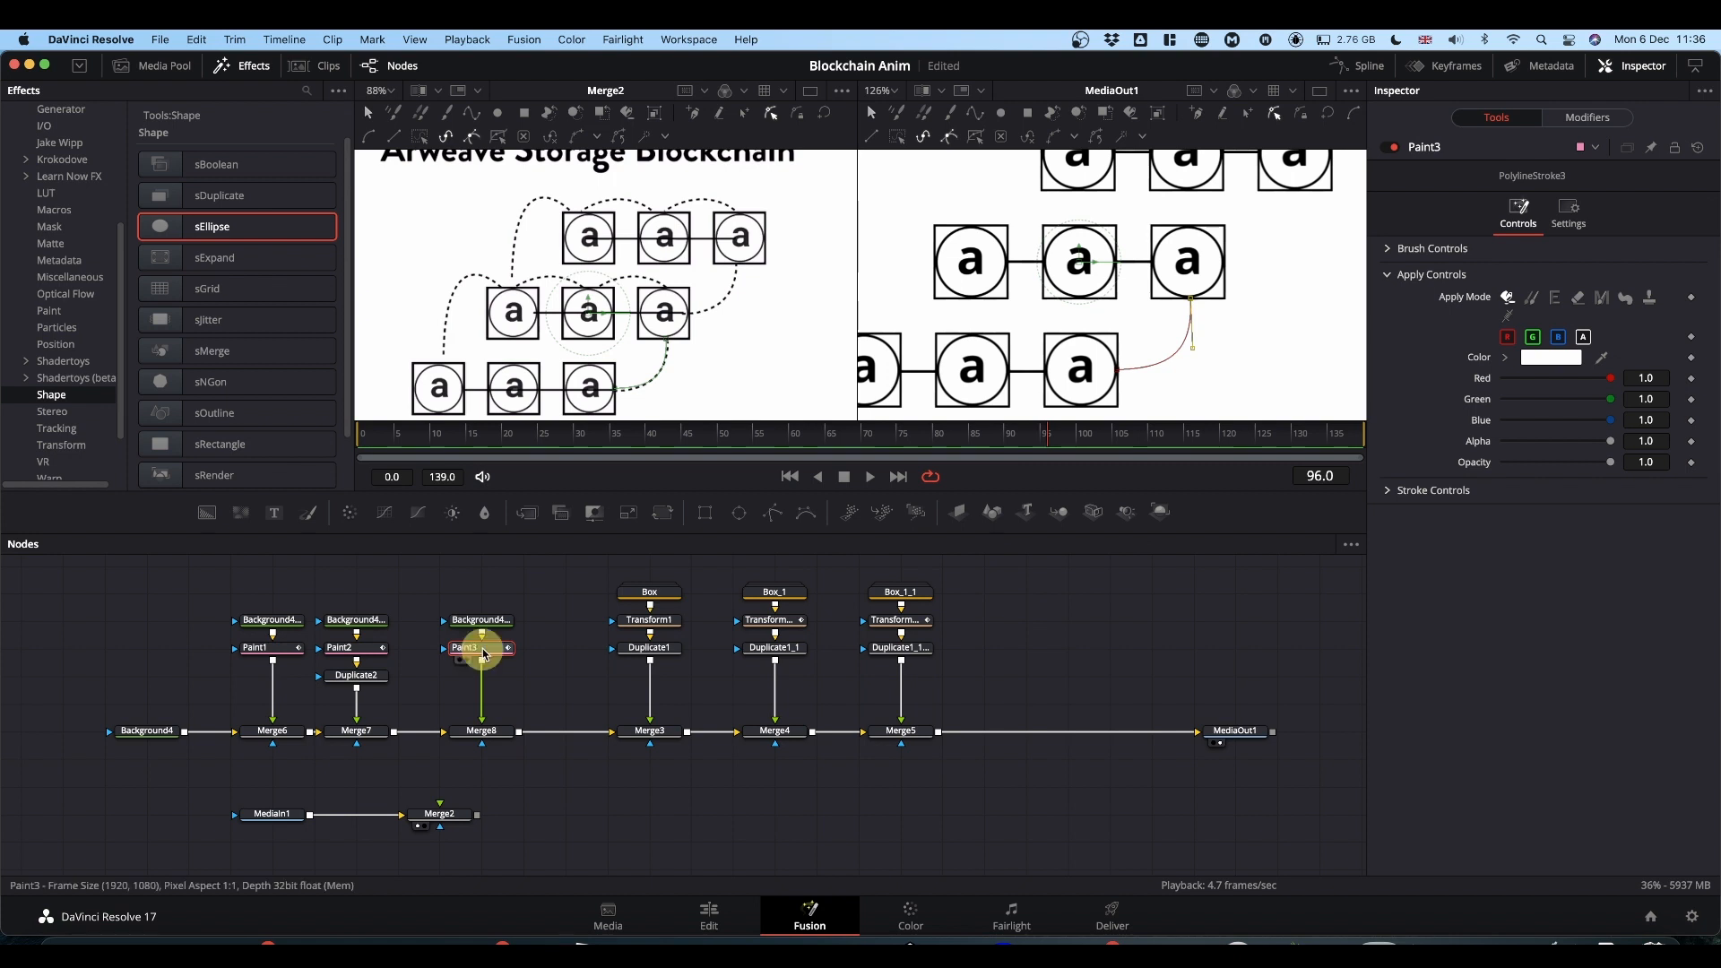
{"action": "left_click", "coordinate": [1388, 250]}
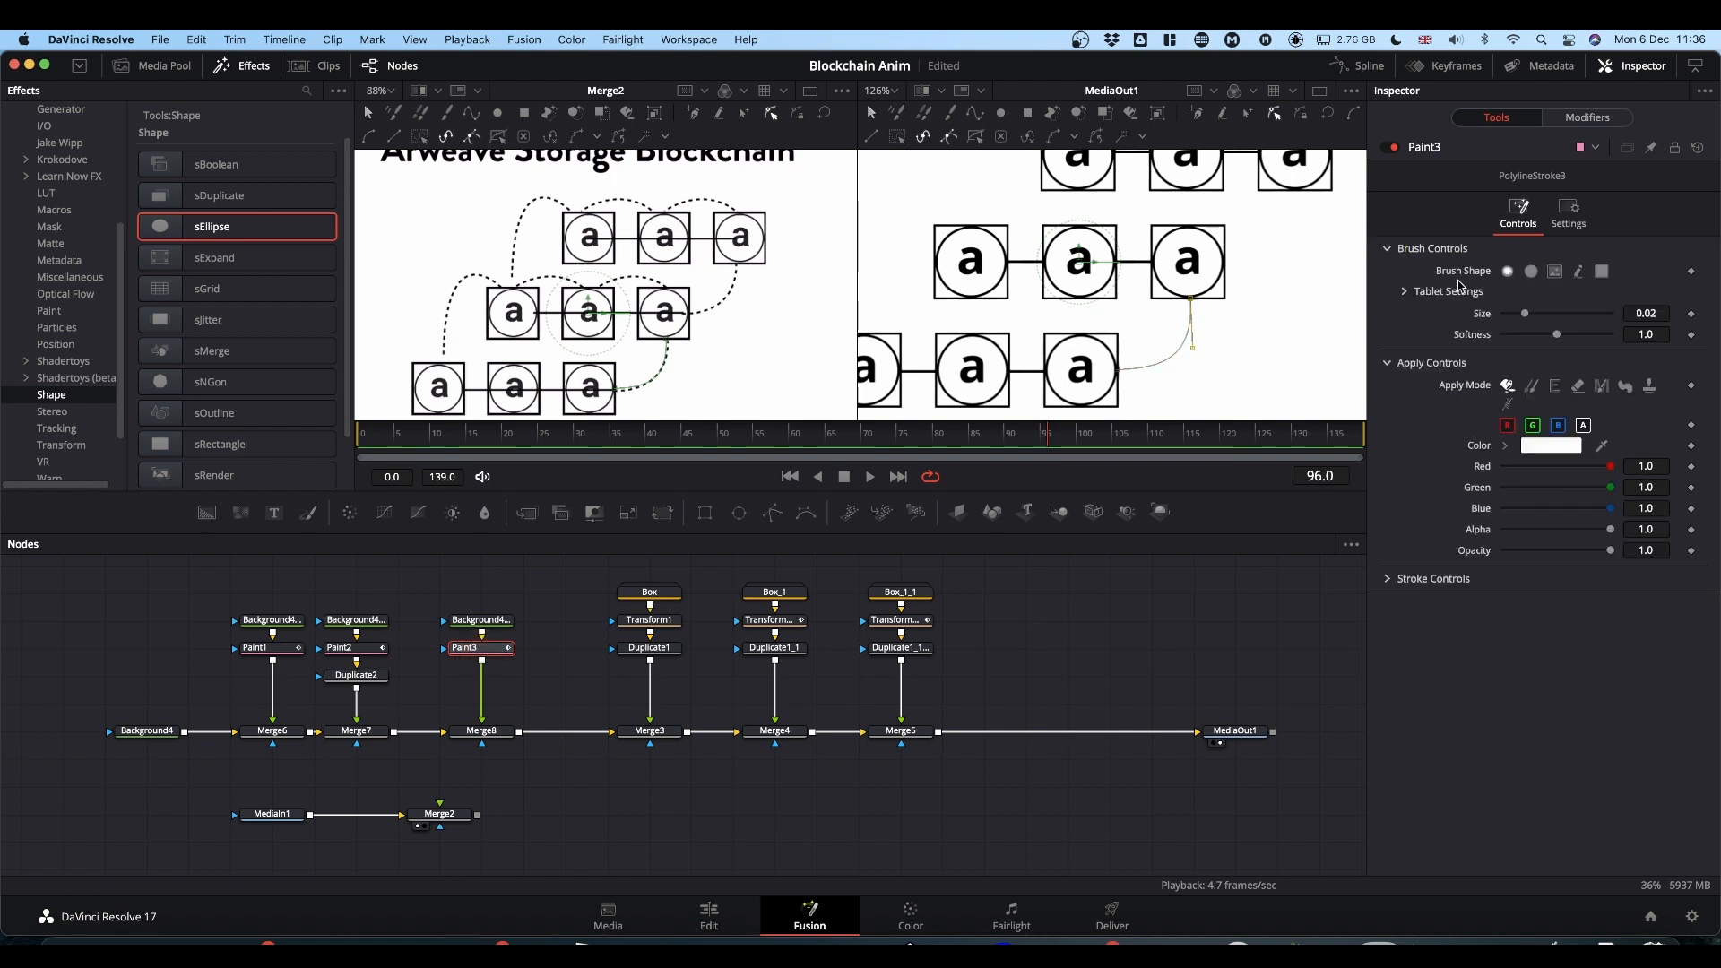
{"action": "left_click", "coordinate": [1531, 272]}
{"action": "left_click", "coordinate": [1663, 315]}
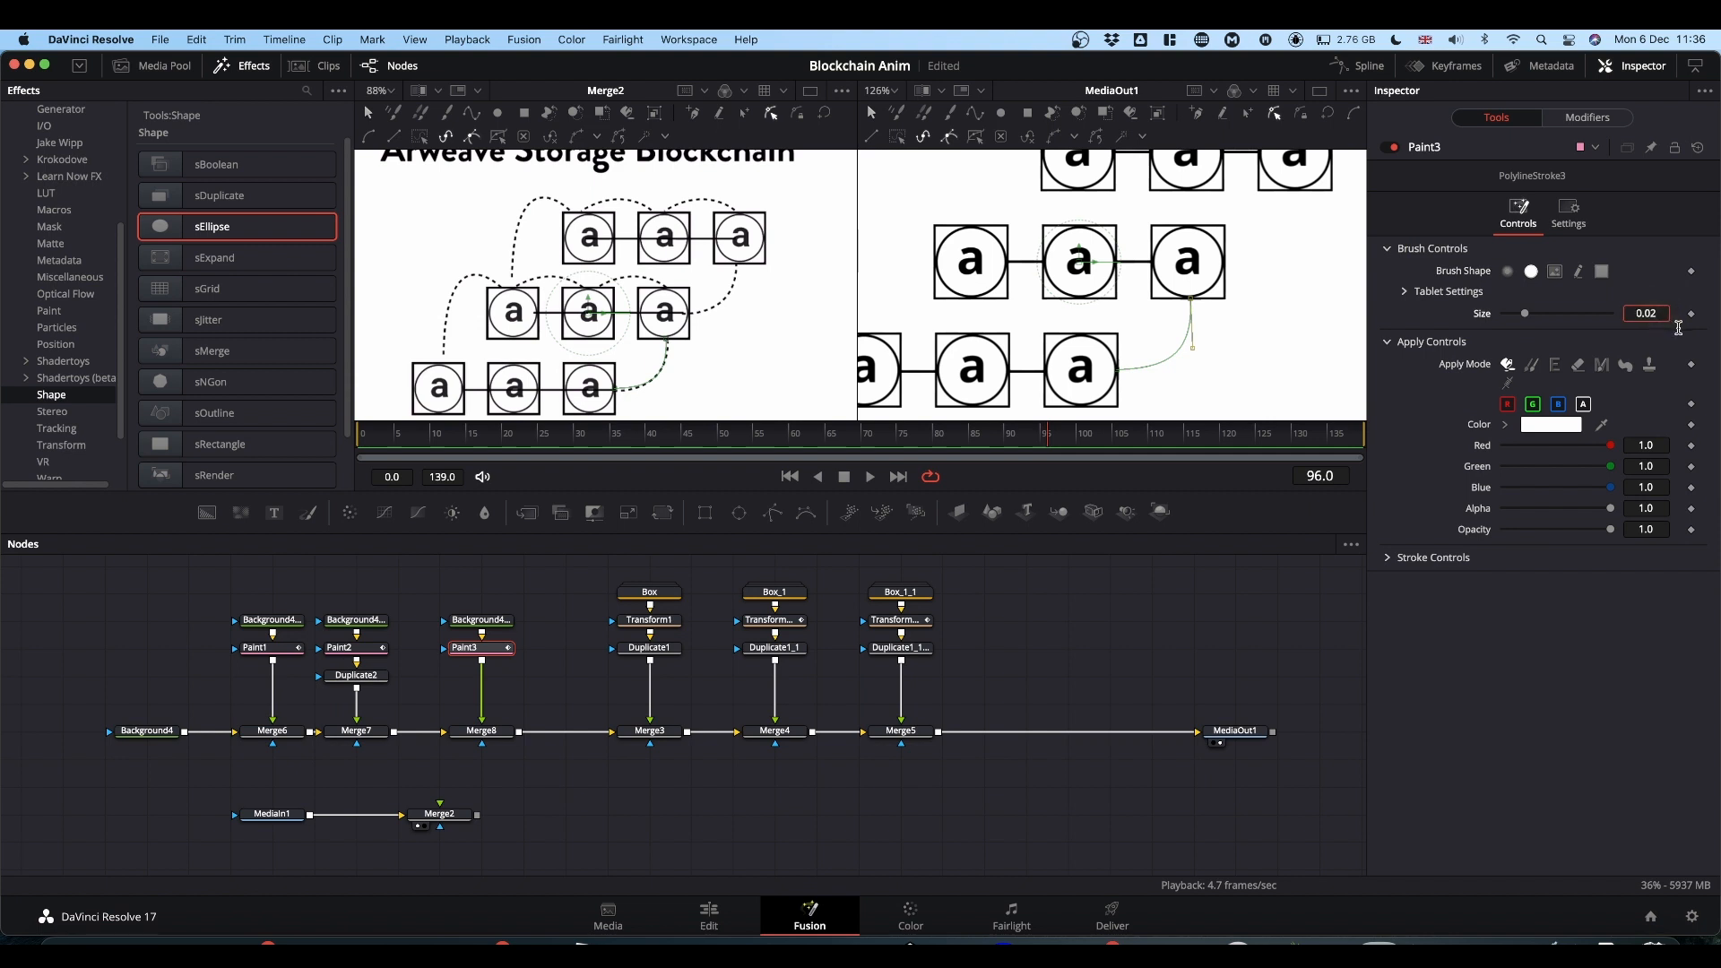
{"action": "key", "text": "BackSpace"}
{"action": "type", "text": "0"}
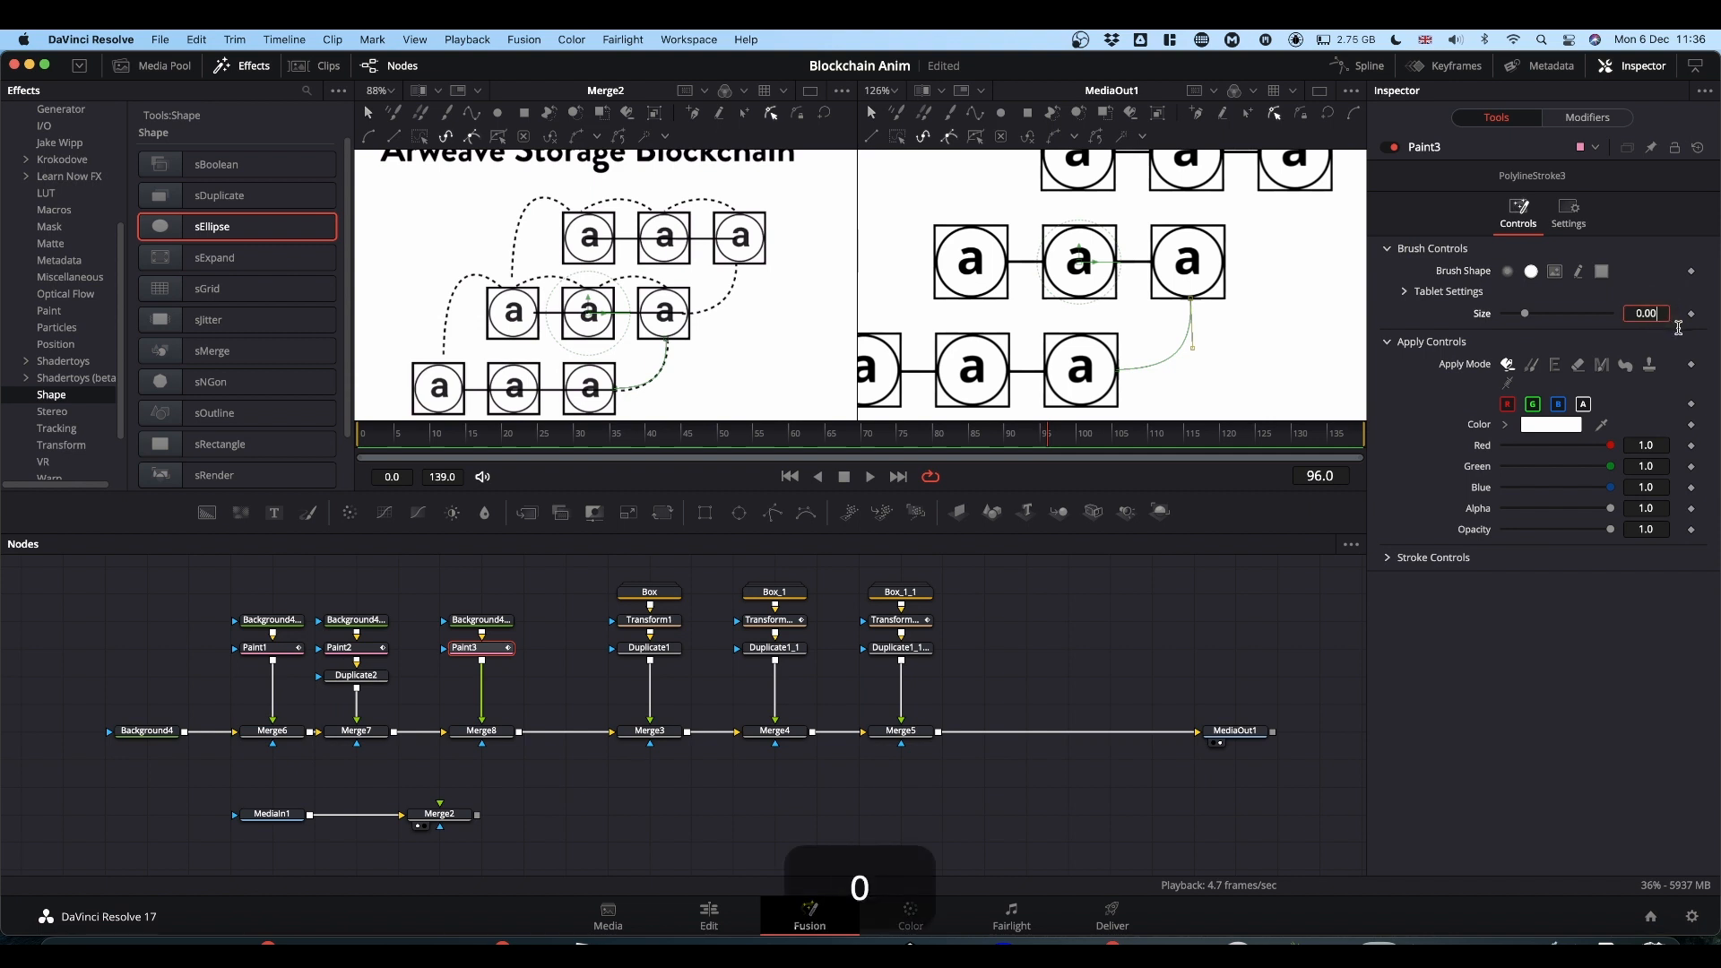
{"action": "type", "text": "23"}
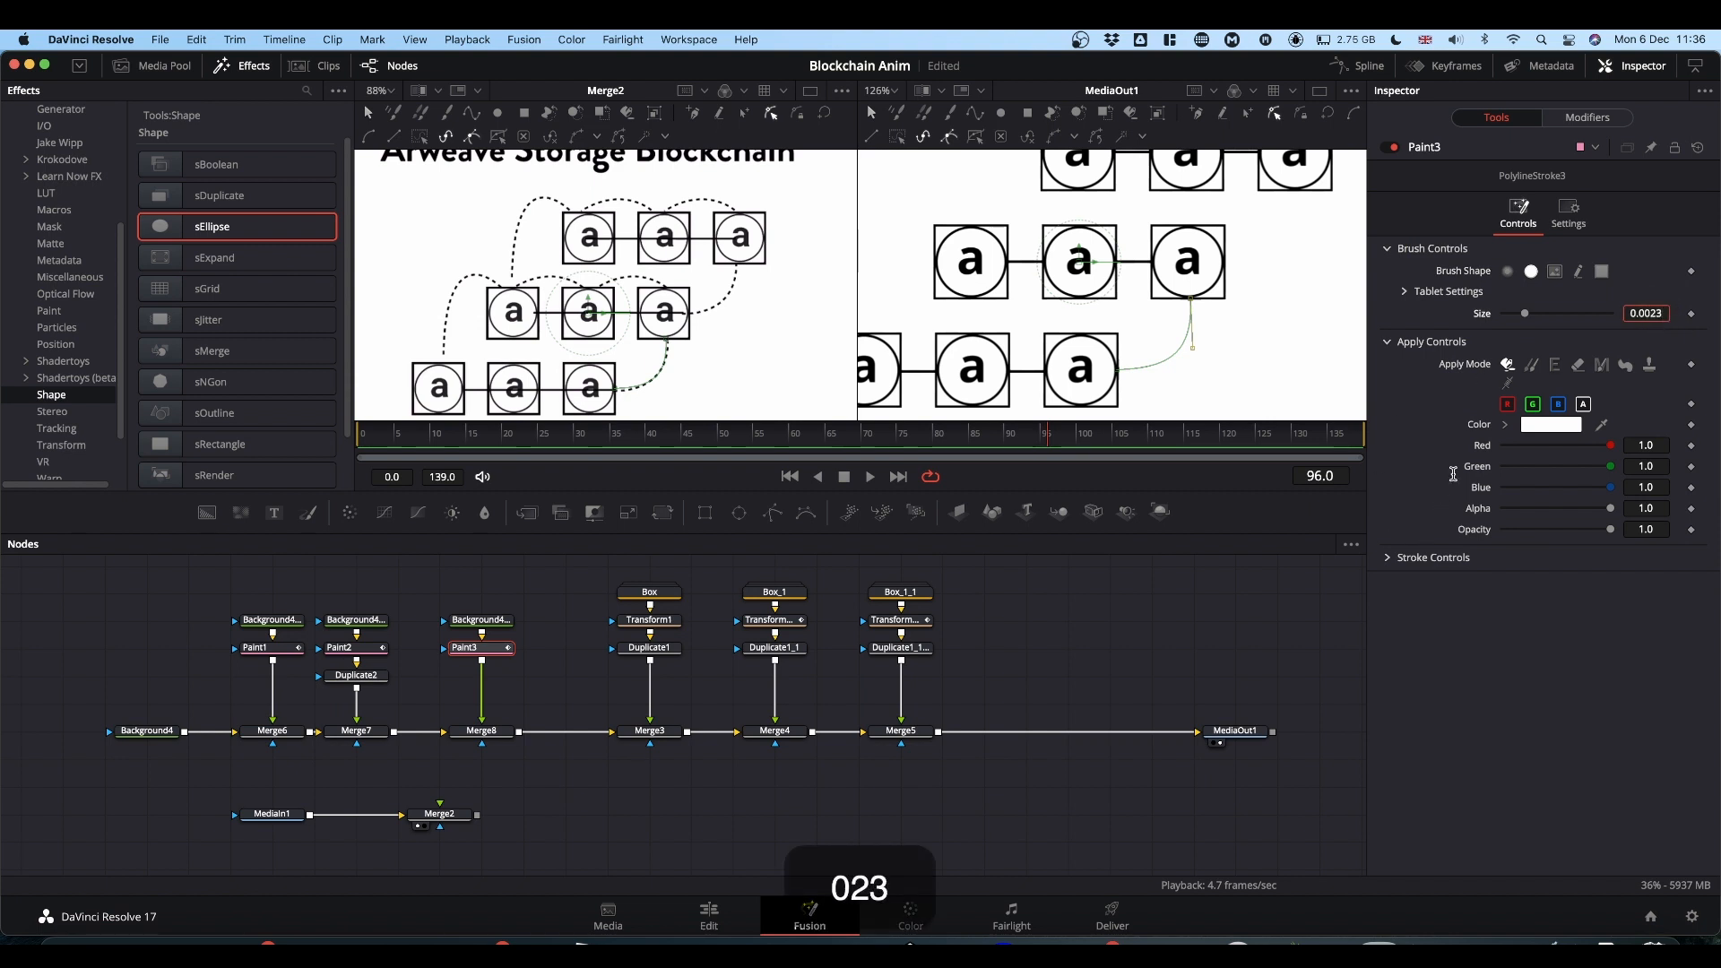
{"action": "left_click", "coordinate": [1506, 425]}
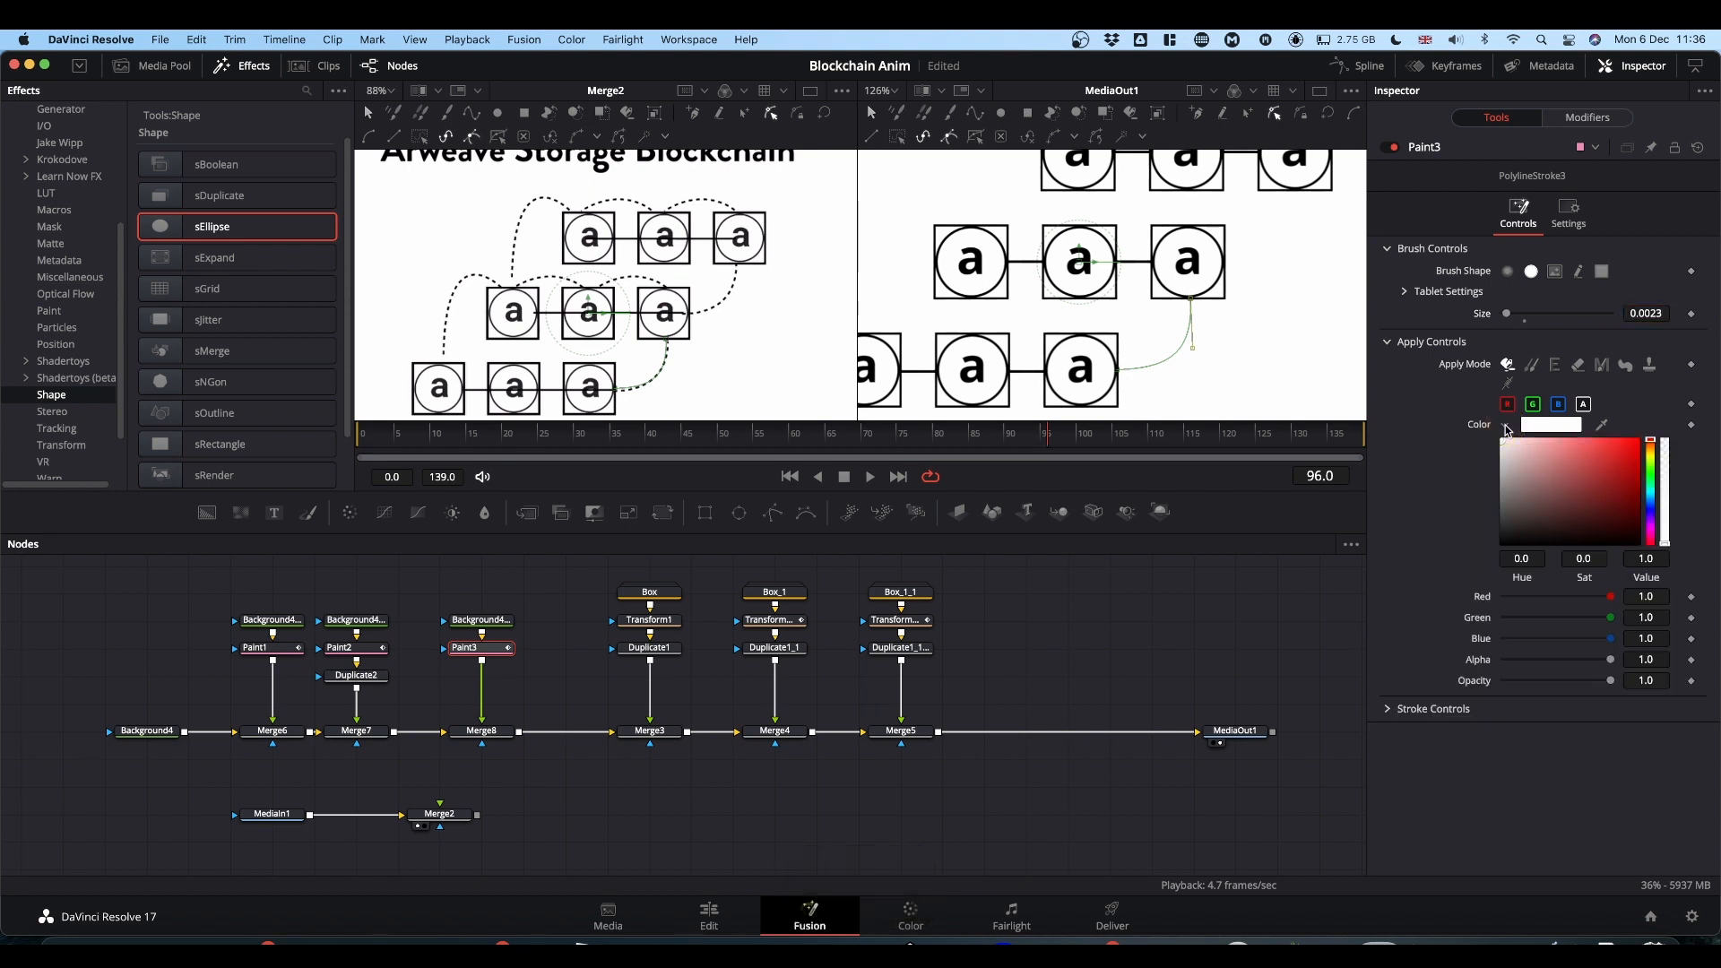
{"action": "left_click", "coordinate": [1502, 542]}
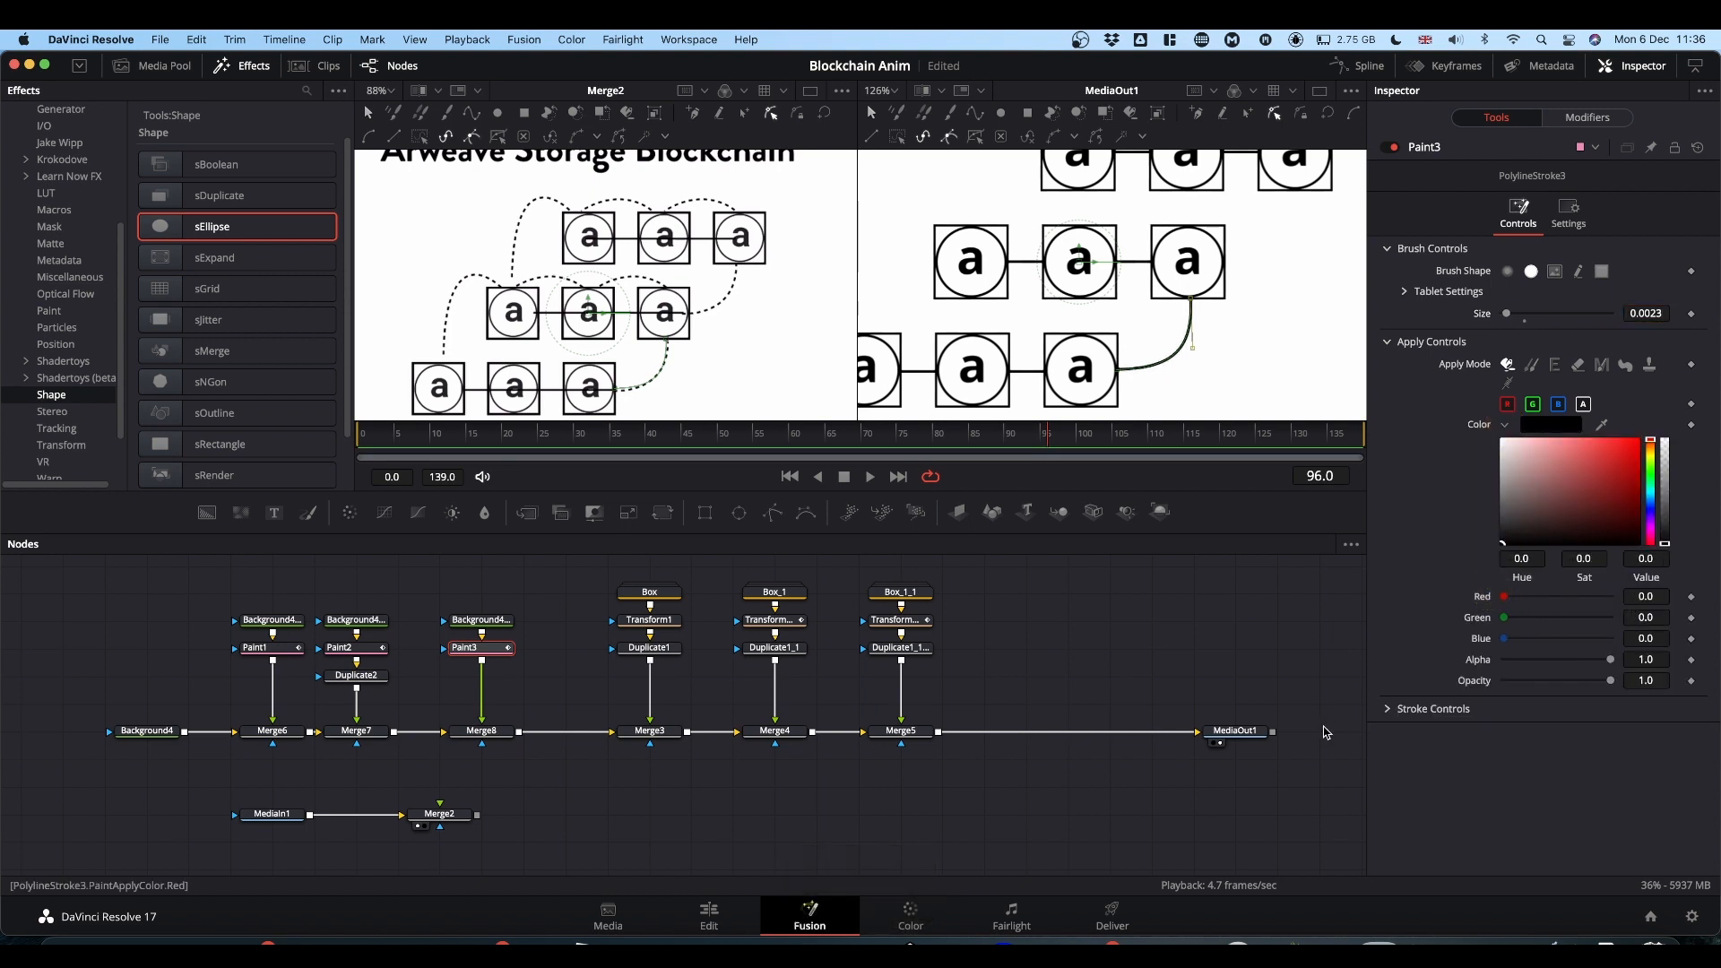
Turn the Paint3 stroke into a dotted curve by raising its stroke spacing to about 1.277.
{"action": "left_click", "coordinate": [1388, 710]}
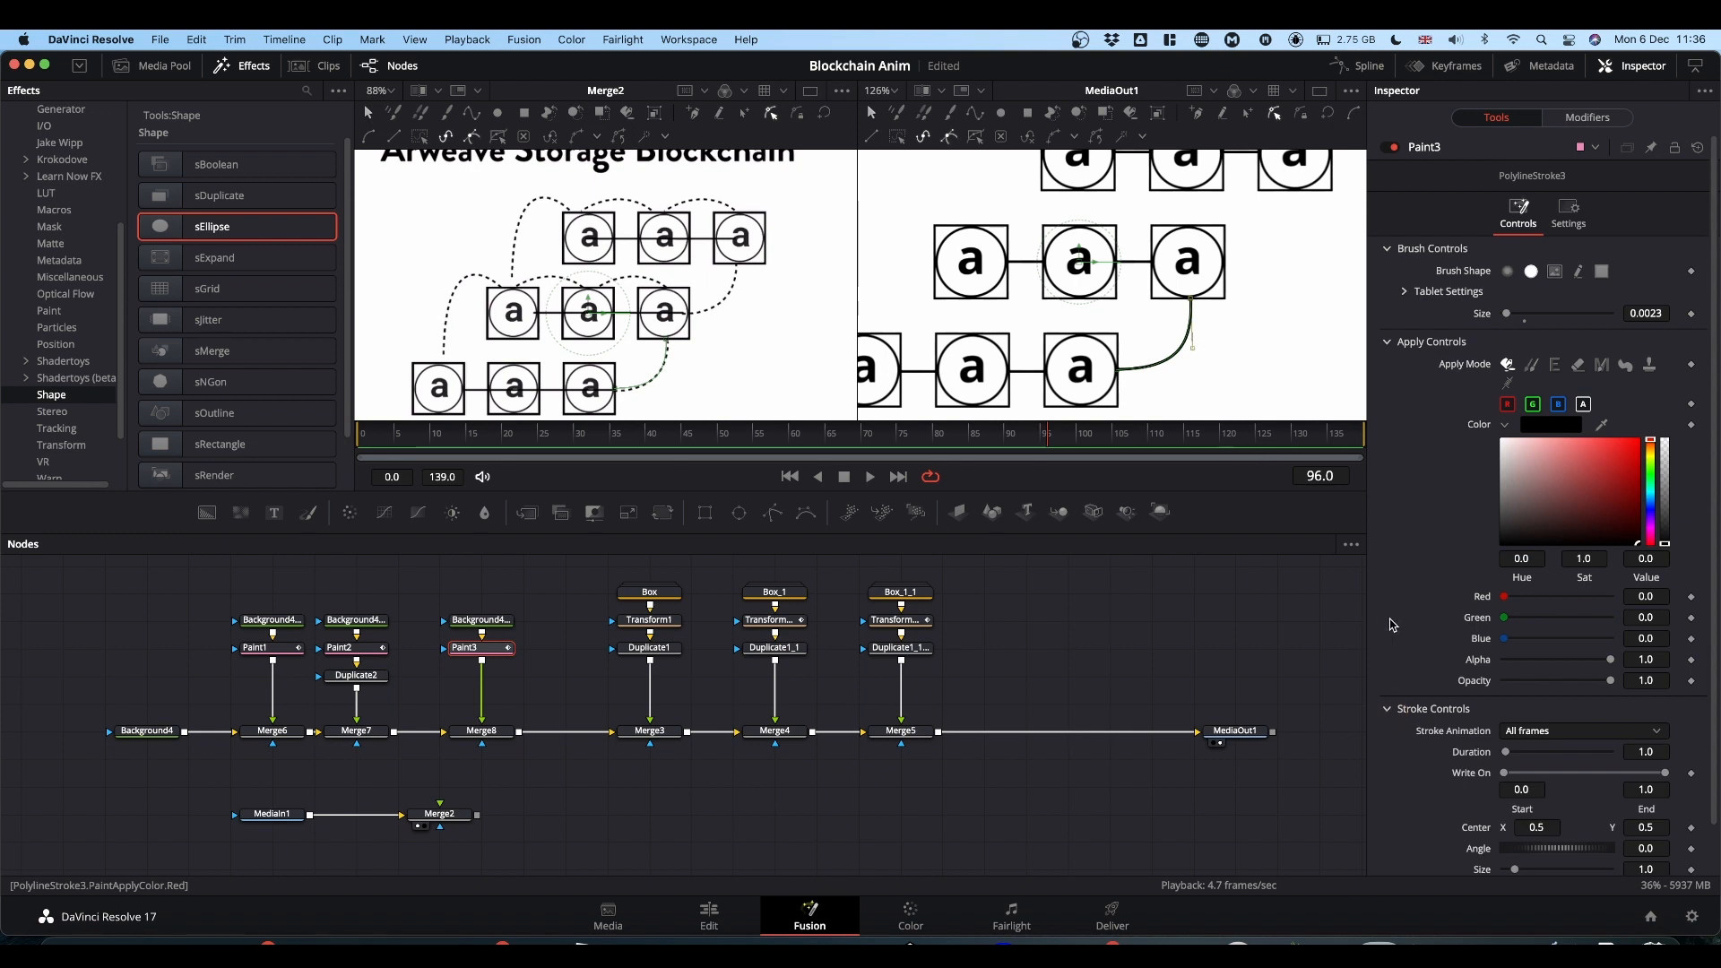
{"action": "scroll", "coordinate": [1398, 630], "scroll_direction": "down", "scroll_amount": 2}
{"action": "key", "text": "super+s"}
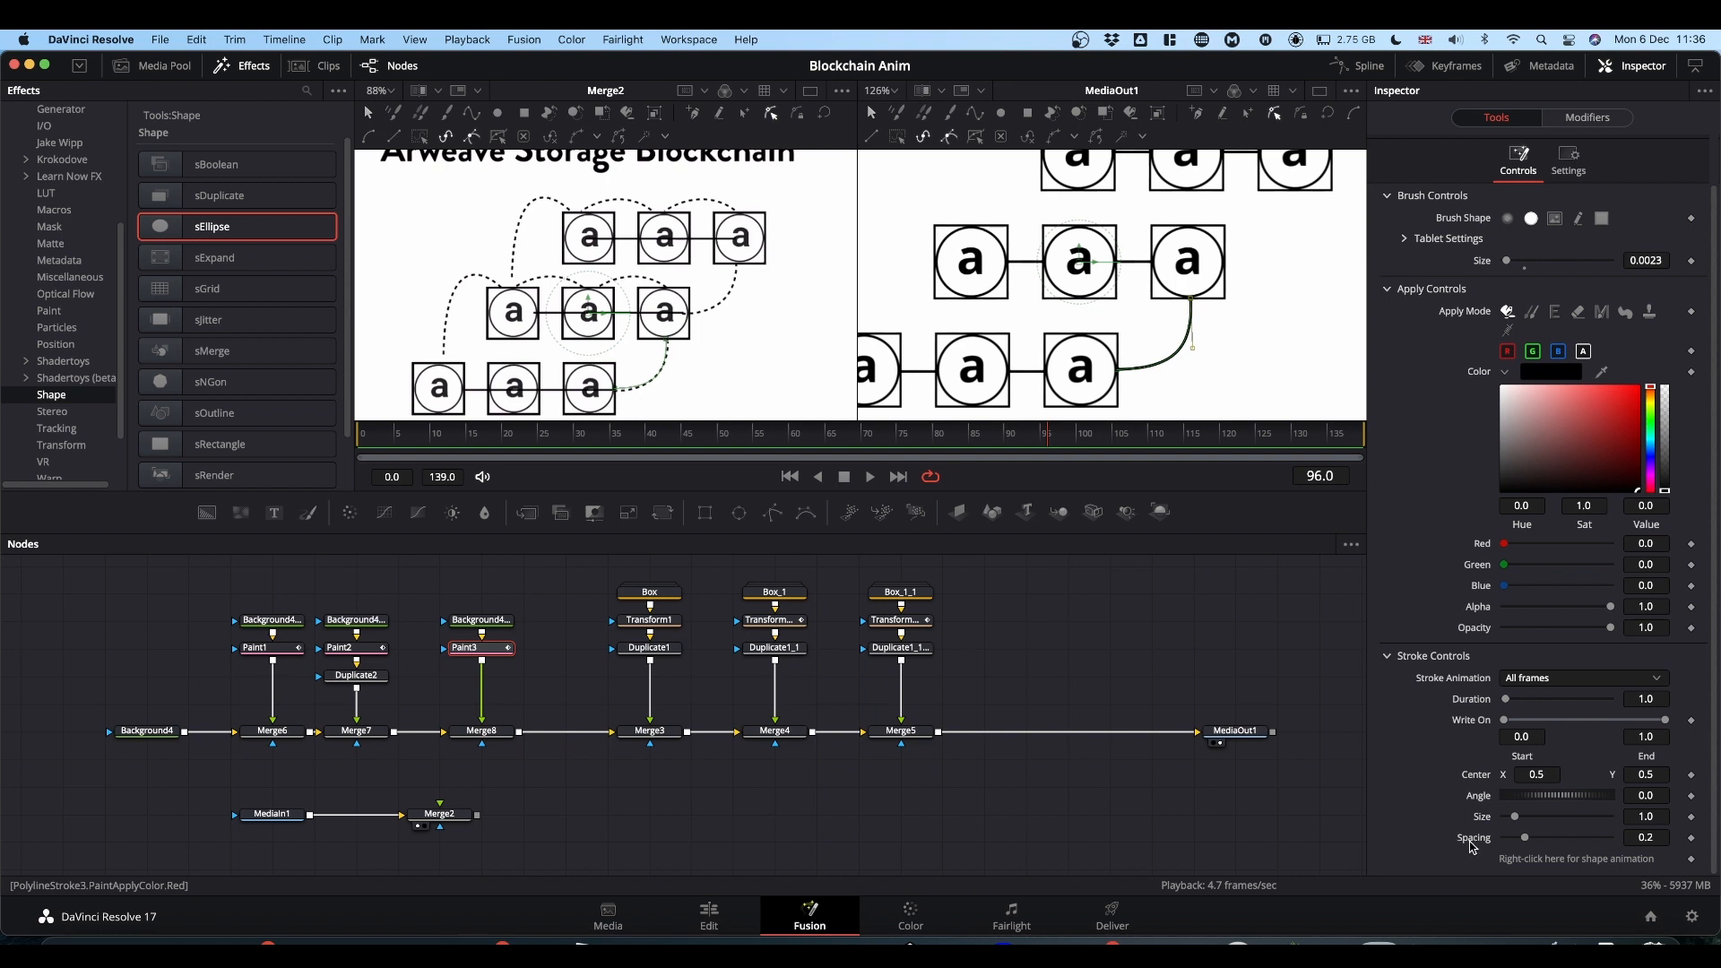
{"action": "left_click_drag", "start_coordinate": [1527, 841], "coordinate": [1644, 838]}
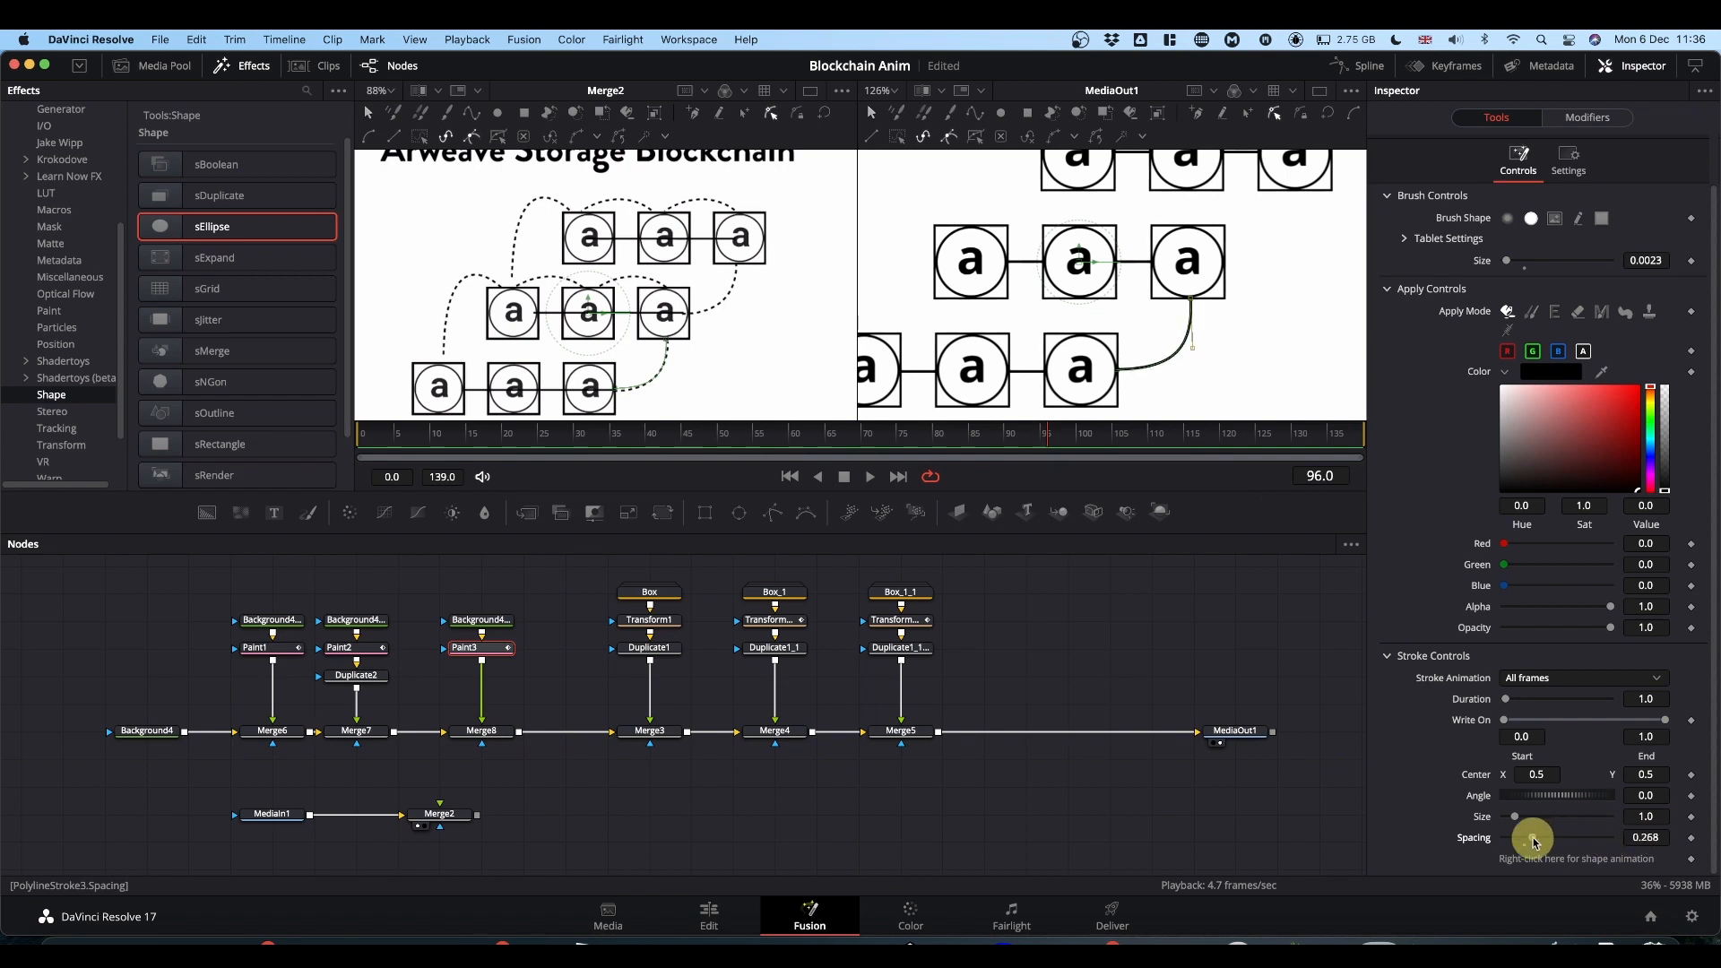
{"action": "left_click", "coordinate": [1654, 839]}
{"action": "type", "text": "1"}
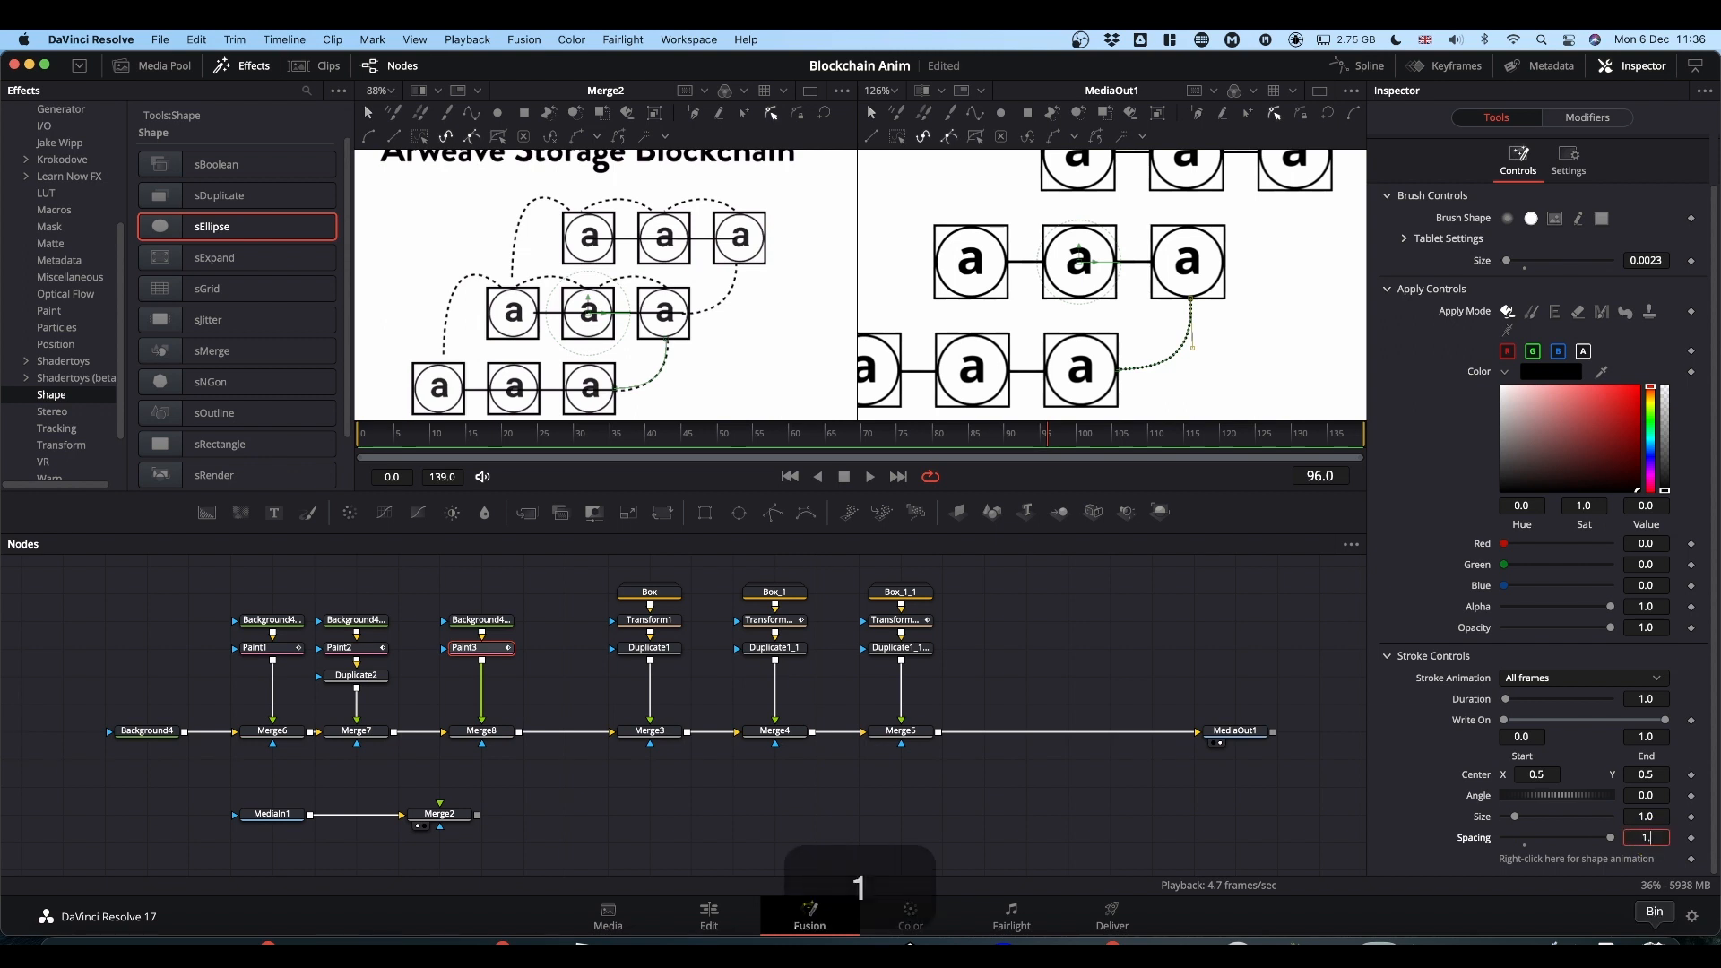
{"action": "type", "text": ".5"}
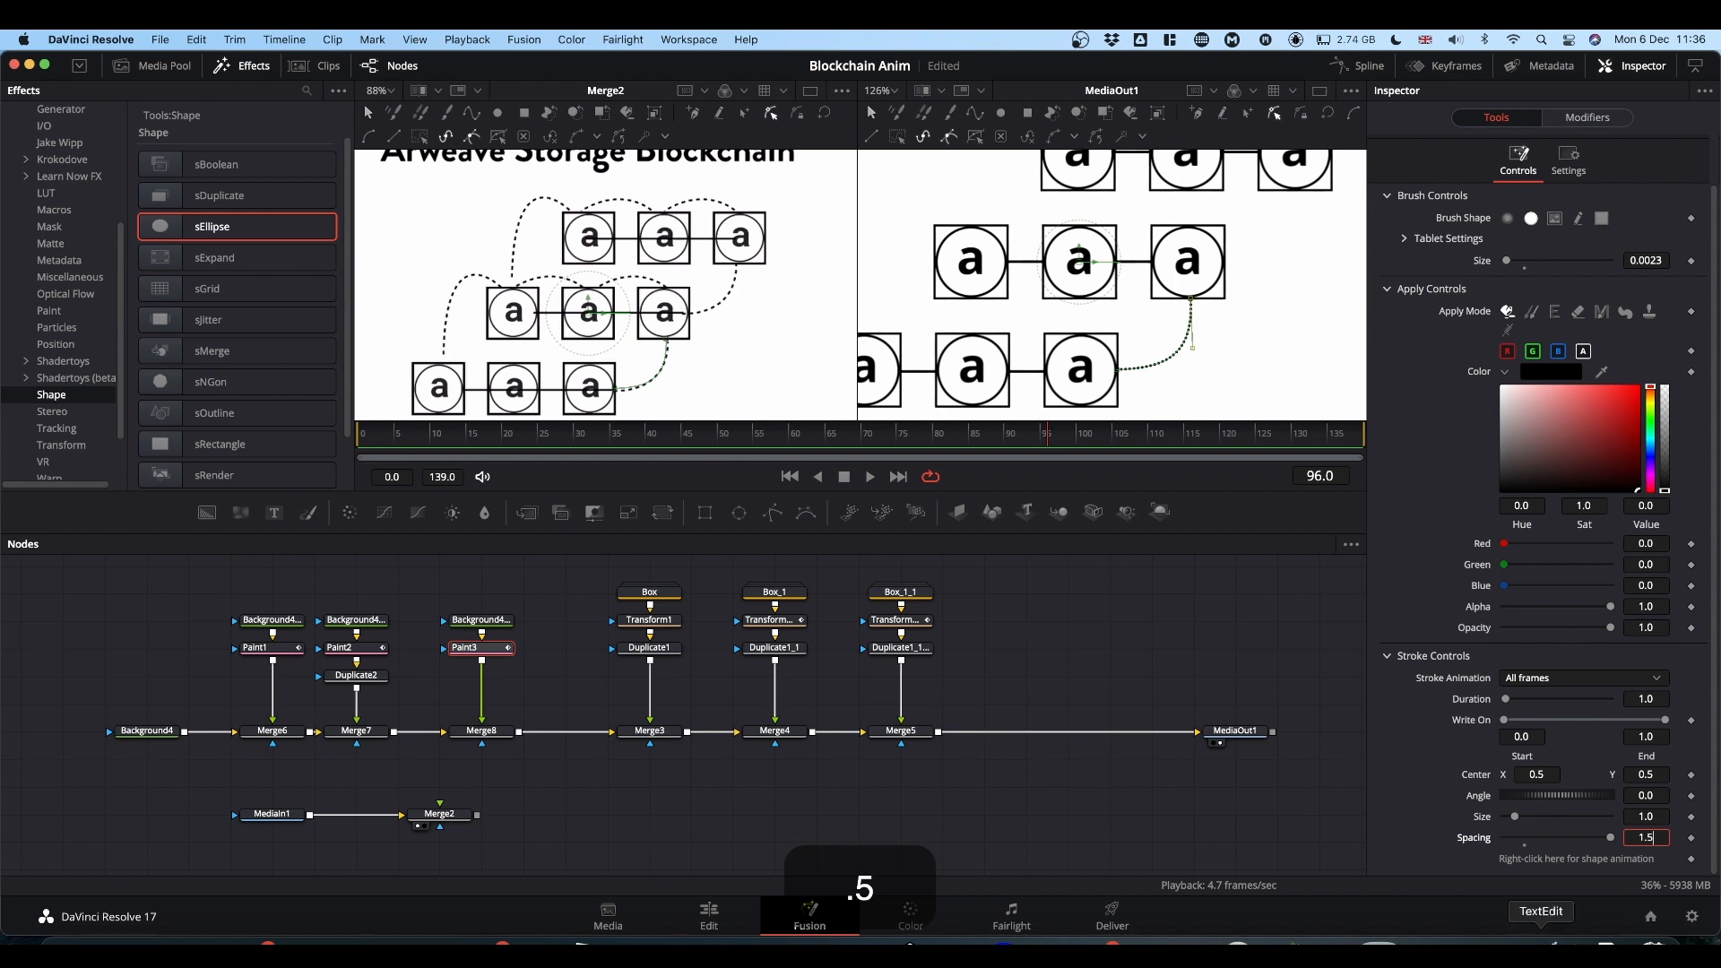
{"action": "key", "text": "Return"}
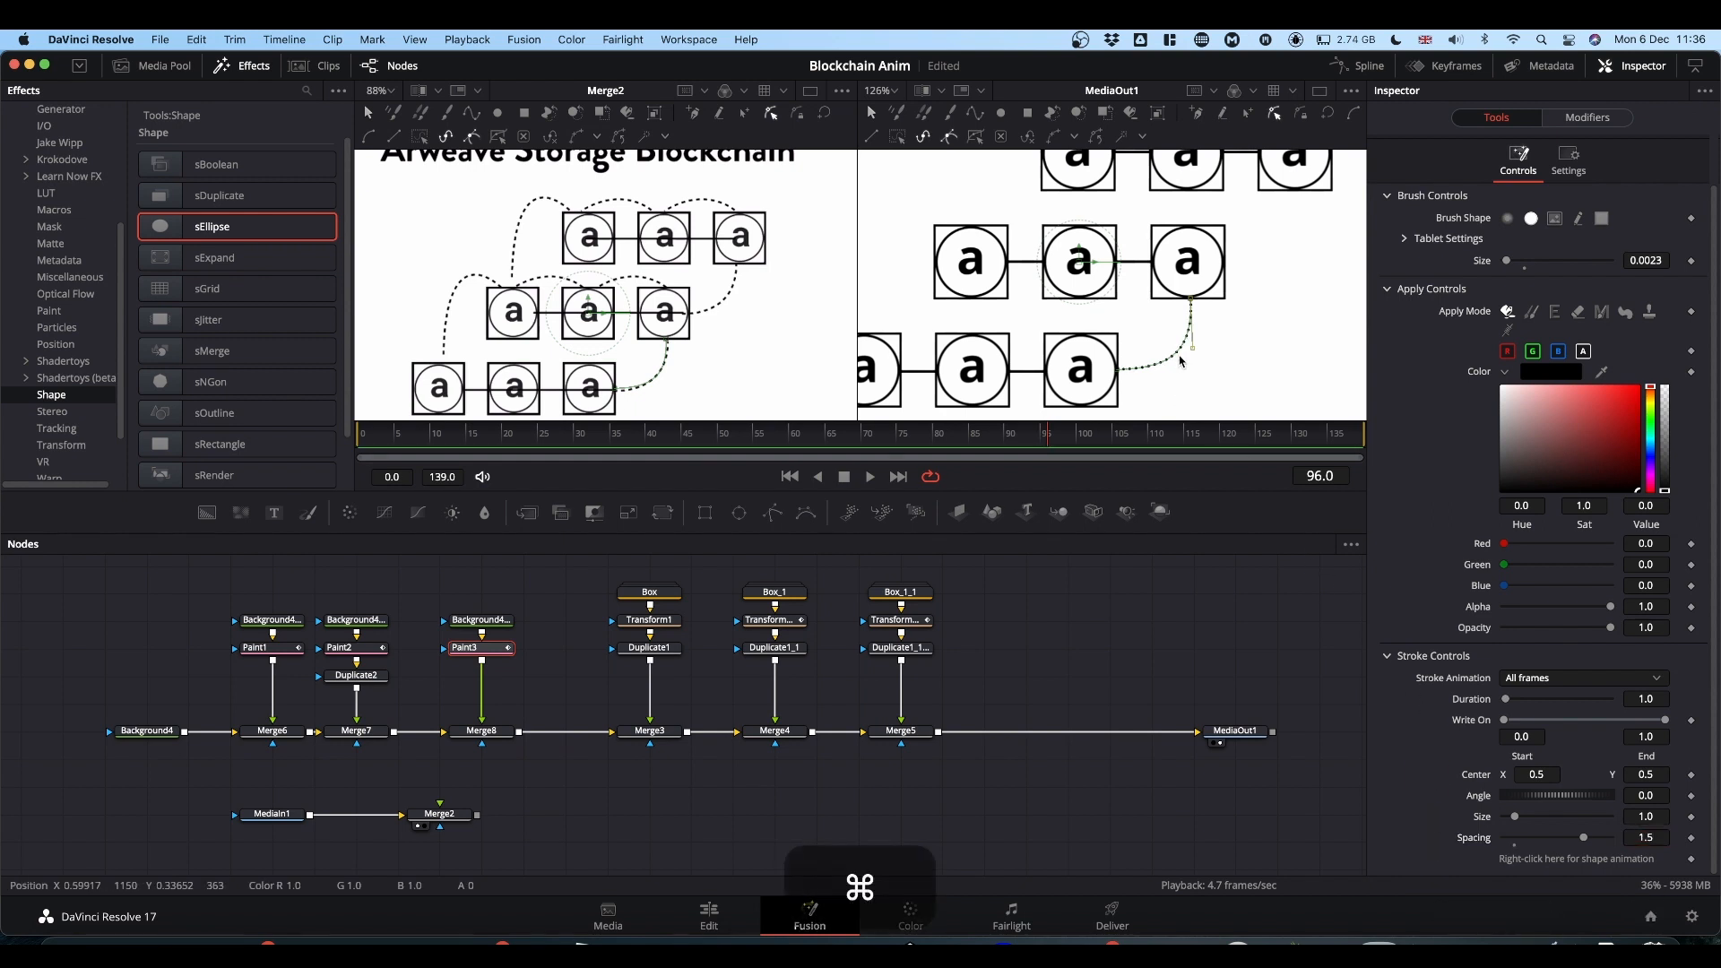
{"action": "scroll", "coordinate": [1181, 361], "scroll_direction": "up", "scroll_amount": 2}
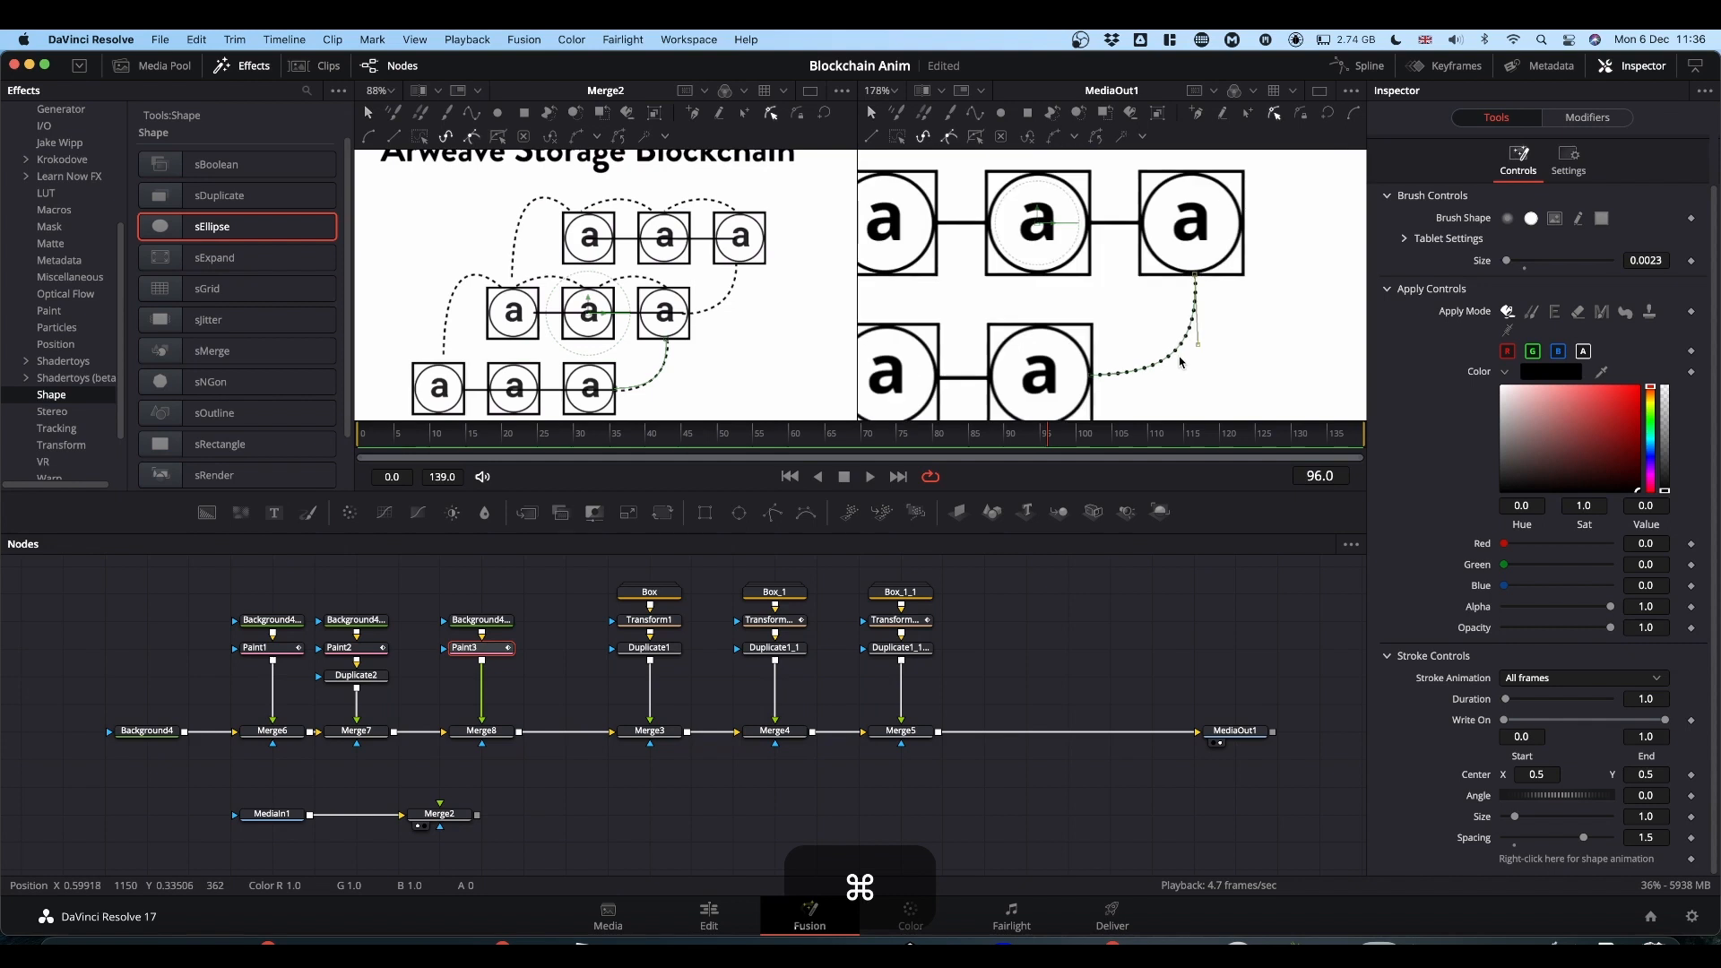
{"action": "left_click", "coordinate": [1645, 836]}
{"action": "left_click_drag", "start_coordinate": [1646, 836], "coordinate": [1467, 832]}
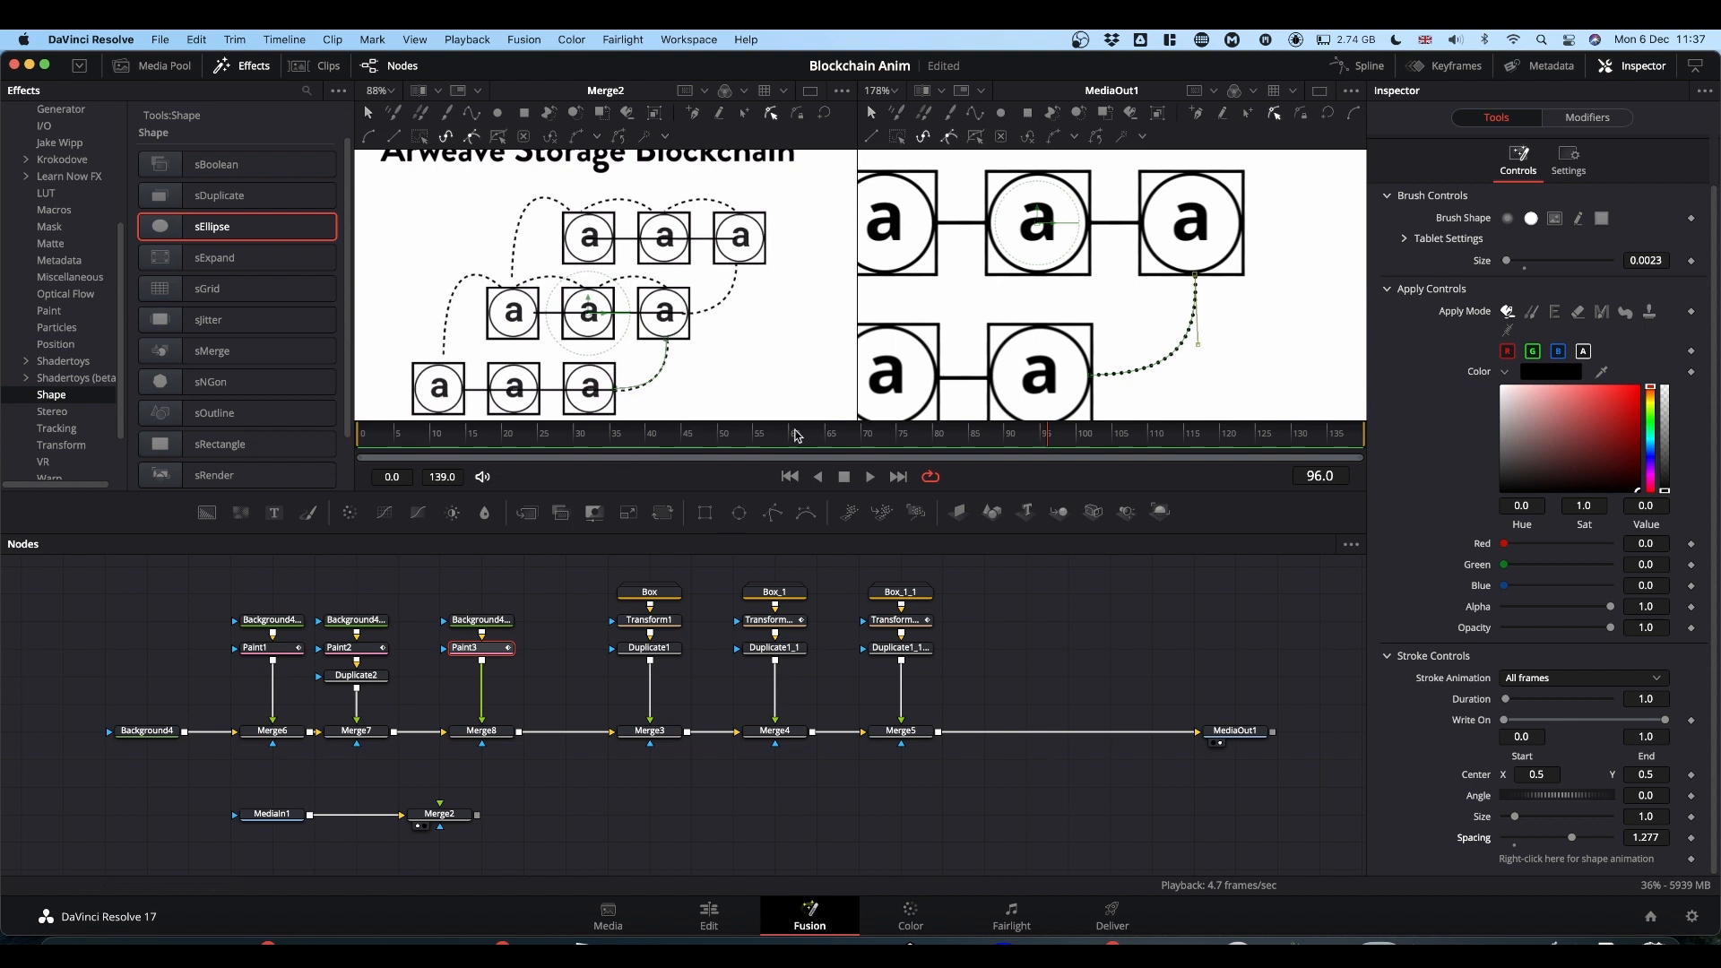
Keyframe the Paint3 stroke's Write On end at 0.0 on frame 60, where the reference curve starts appearing.
{"action": "key", "text": "Left"}
{"action": "key", "text": "Left"}
{"action": "key", "text": "Left"}
{"action": "key", "text": "Left"}
{"action": "key", "text": "Left"}
{"action": "key", "text": "Left"}
{"action": "key", "text": "Left"}
{"action": "key", "text": "Left"}
{"action": "key", "text": "Left"}
{"action": "key", "text": "Left"}
{"action": "key", "text": "Left"}
{"action": "key", "text": "Left"}
{"action": "key", "text": "Left"}
{"action": "key", "text": "Left"}
{"action": "key", "text": "Left"}
{"action": "key", "text": "Left"}
{"action": "key", "text": "Left"}
{"action": "key", "text": "Left"}
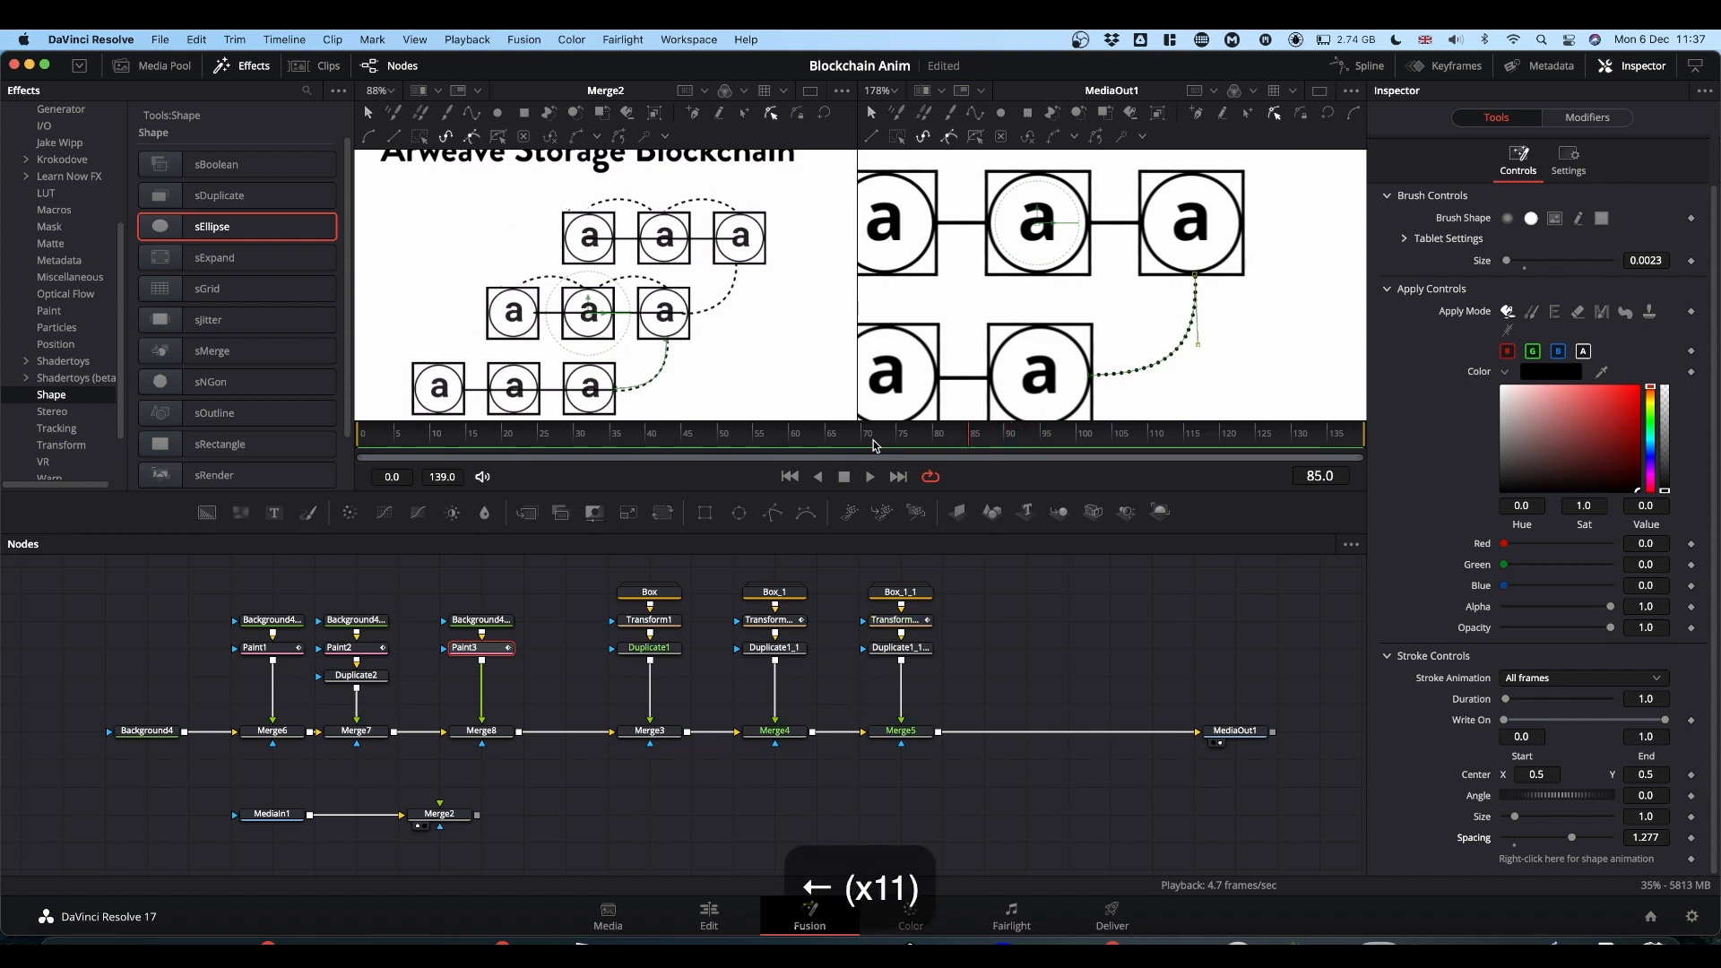
{"action": "key", "text": "Left"}
{"action": "key", "text": "Left"}
{"action": "key", "text": "Left"}
{"action": "key", "text": "Left"}
{"action": "key", "text": "Left"}
{"action": "key", "text": "Left"}
{"action": "key", "text": "Left"}
{"action": "key", "text": "Left"}
{"action": "key", "text": "Left"}
{"action": "key", "text": "Left"}
{"action": "key", "text": "Left"}
{"action": "key", "text": "Left"}
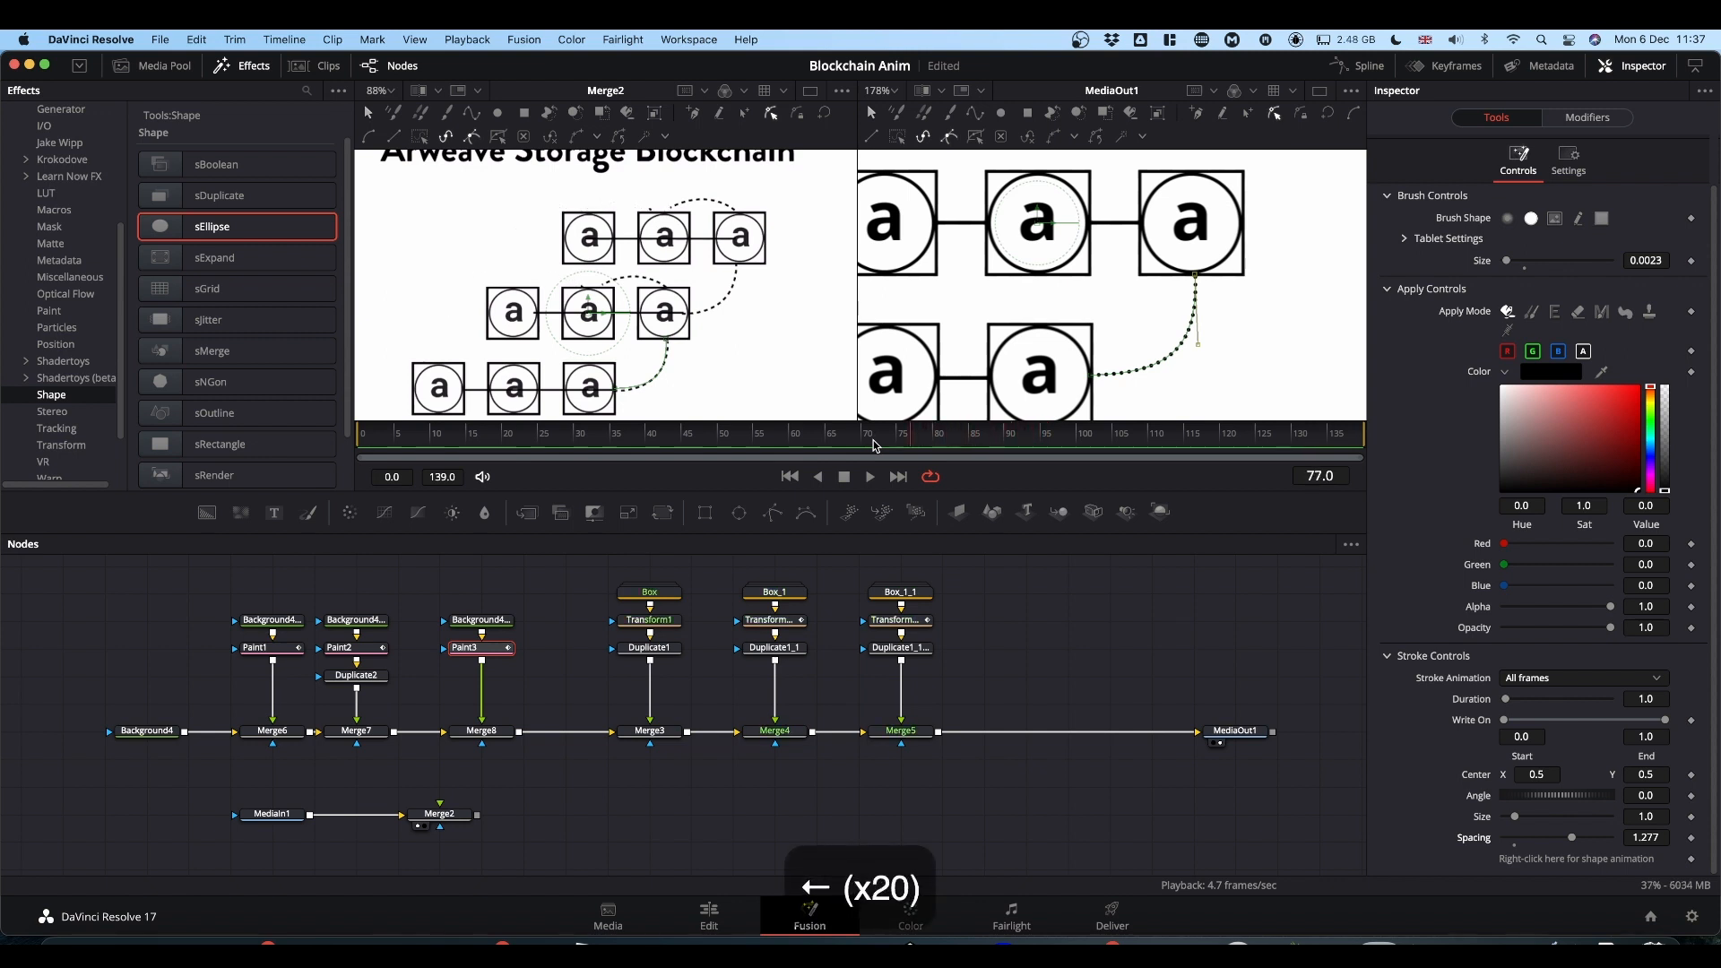
{"action": "key", "text": "Left"}
{"action": "key", "text": "Left"}
{"action": "key", "text": "Left"}
{"action": "key", "text": "Left"}
{"action": "key", "text": "Left"}
{"action": "key", "text": "Left"}
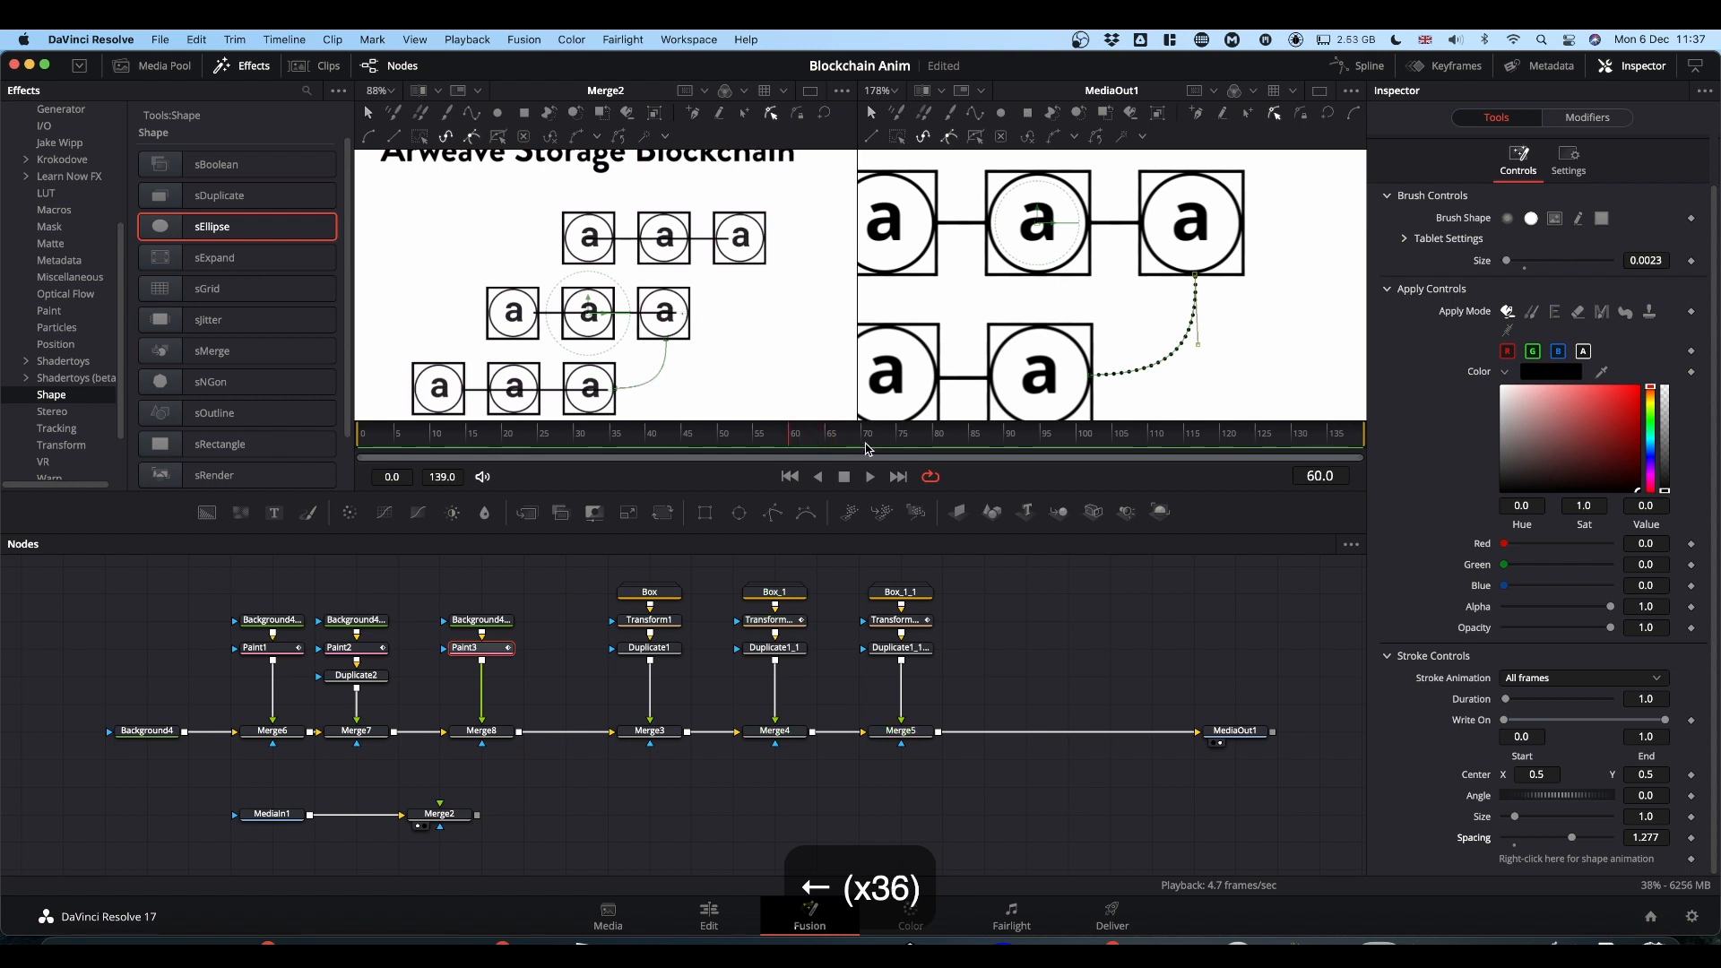
{"action": "left_click", "coordinate": [1692, 721]}
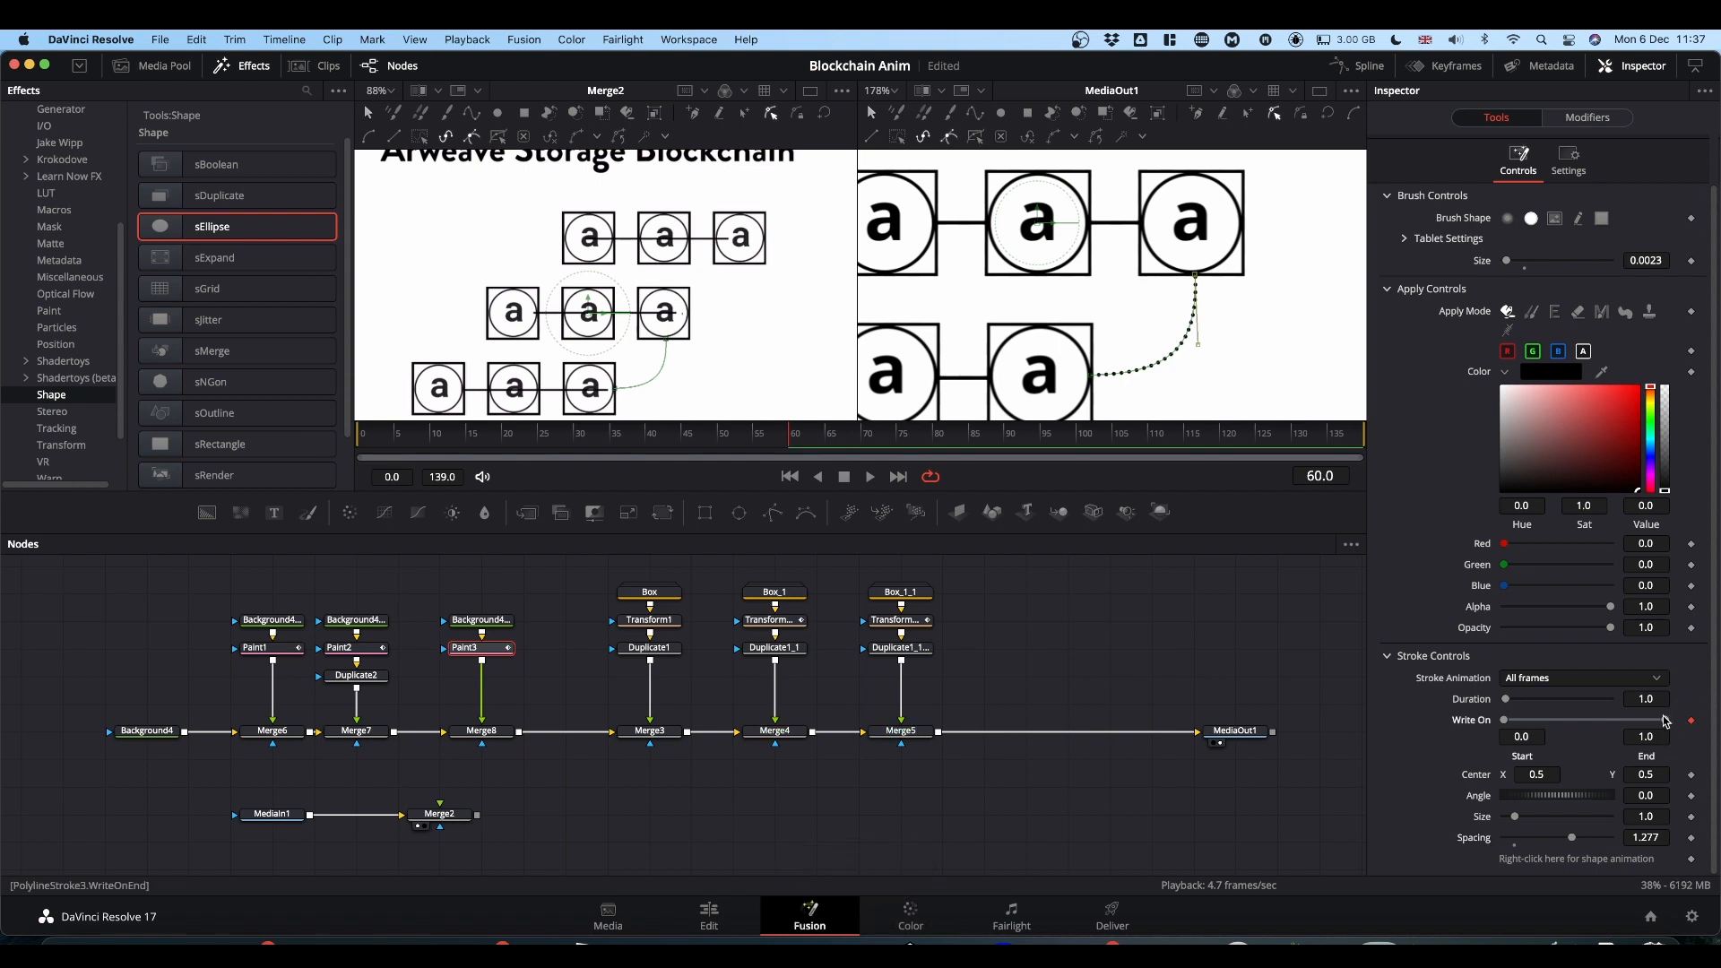
{"action": "left_click_drag", "start_coordinate": [1669, 724], "coordinate": [1395, 730]}
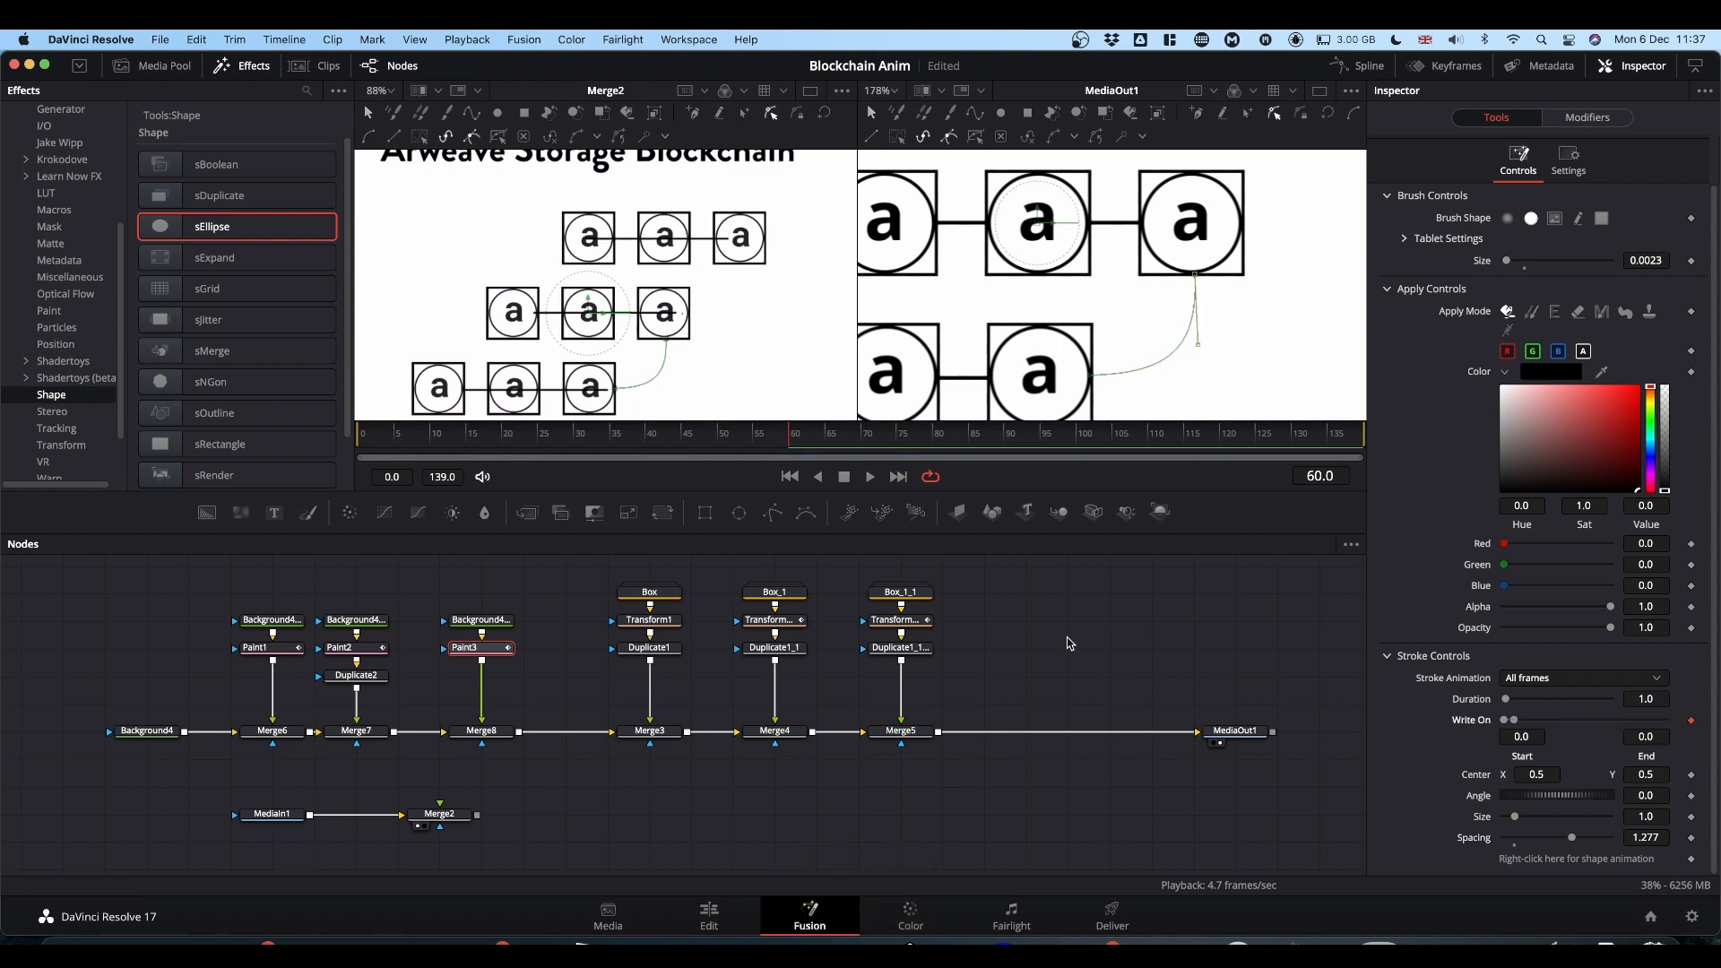
Keyframe the Paint3 stroke's Write On end at 1.0 on frame 71 so the dotted curve draws on fully.
{"action": "key", "text": "Right"}
{"action": "key", "text": "Right"}
{"action": "key", "text": "Right"}
{"action": "key", "text": "Right"}
{"action": "key", "text": "Right"}
{"action": "key", "text": "Right"}
{"action": "key", "text": "Right"}
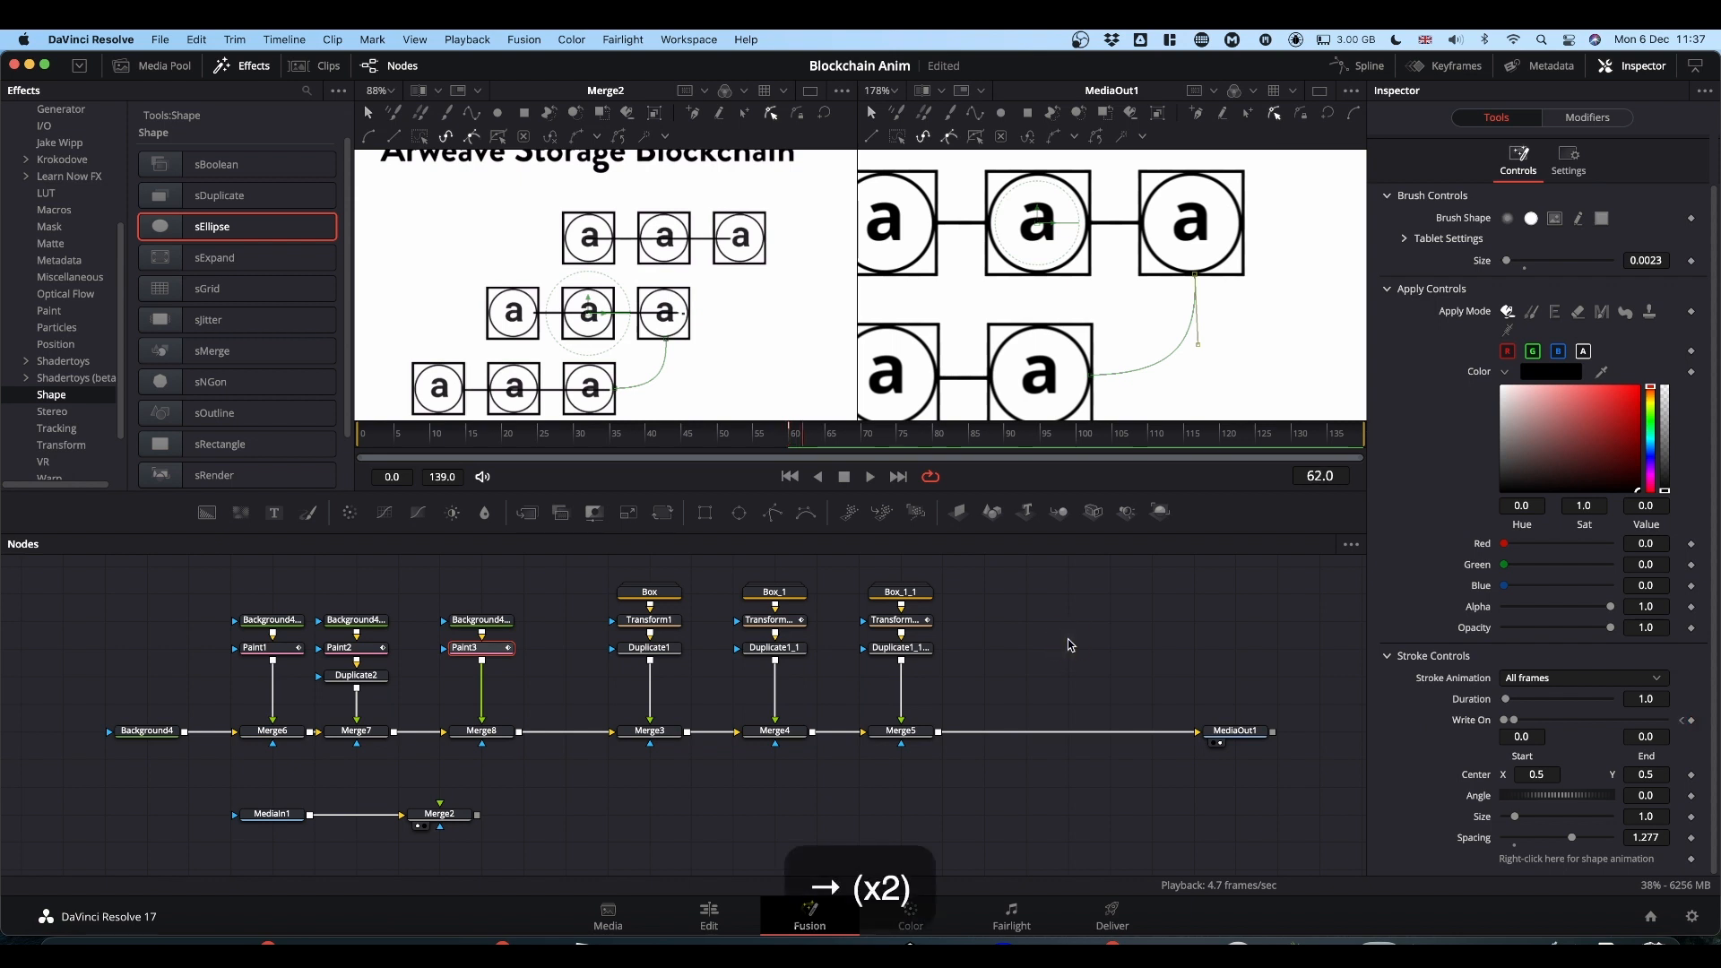
{"action": "key", "text": "Right"}
{"action": "key", "text": "Right"}
{"action": "key", "text": "Right"}
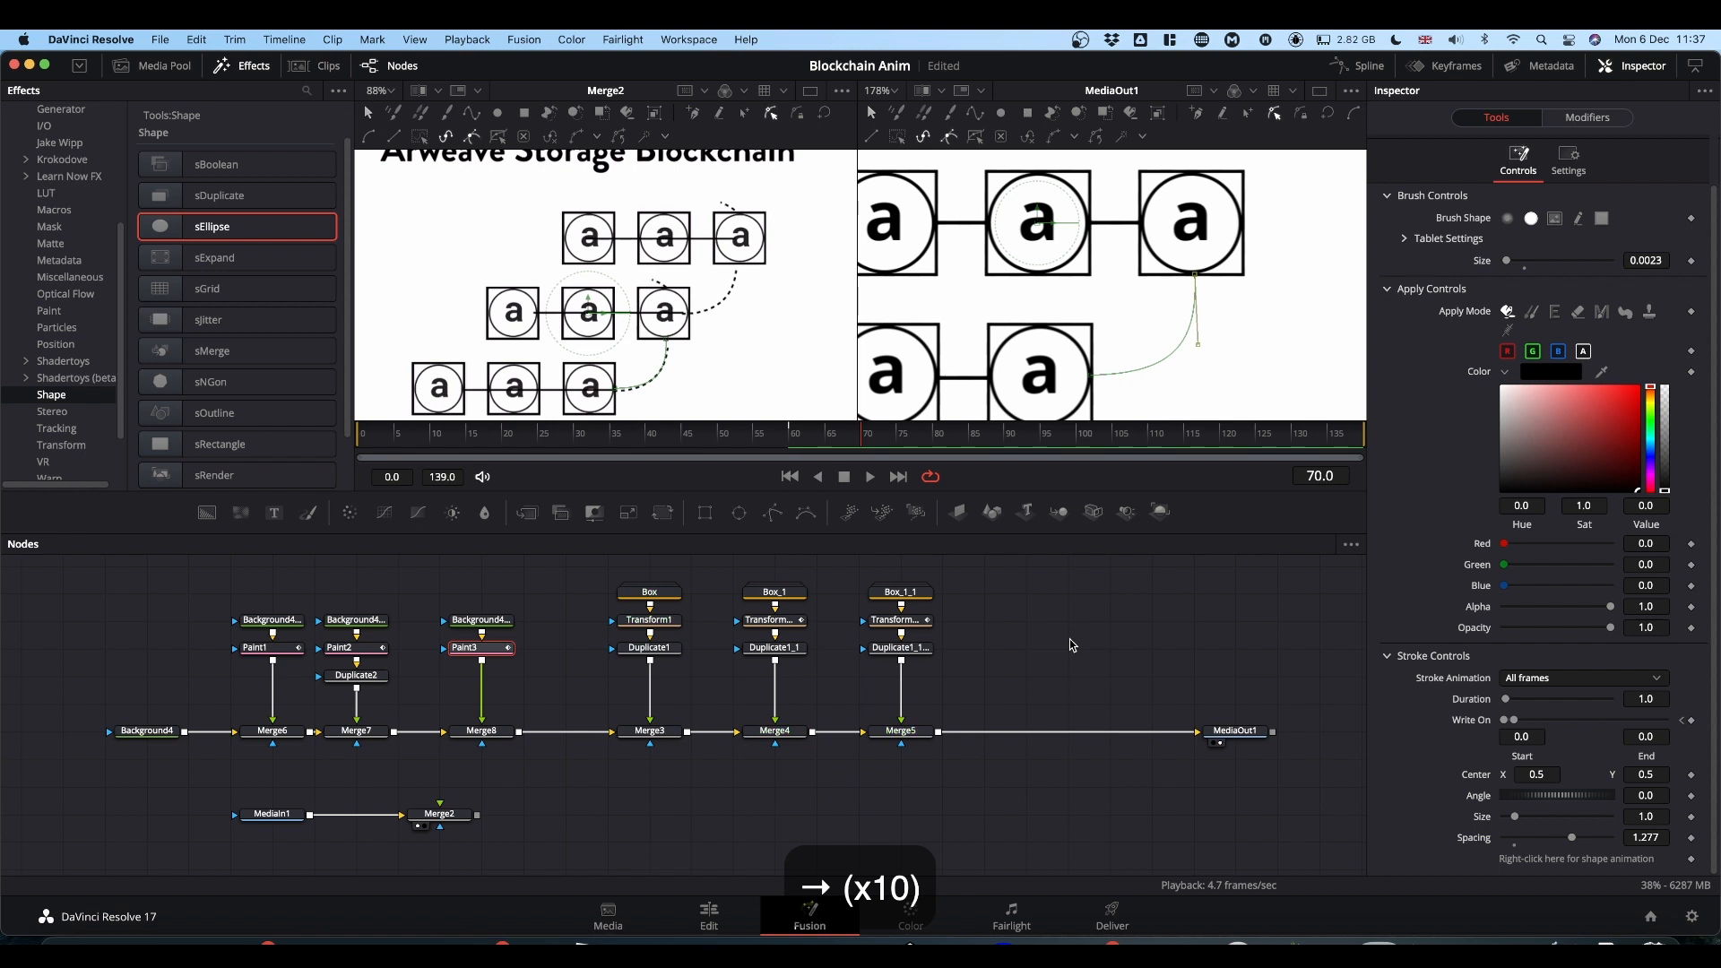
{"action": "key", "text": "Right"}
{"action": "key", "text": "Right"}
{"action": "key", "text": "Left"}
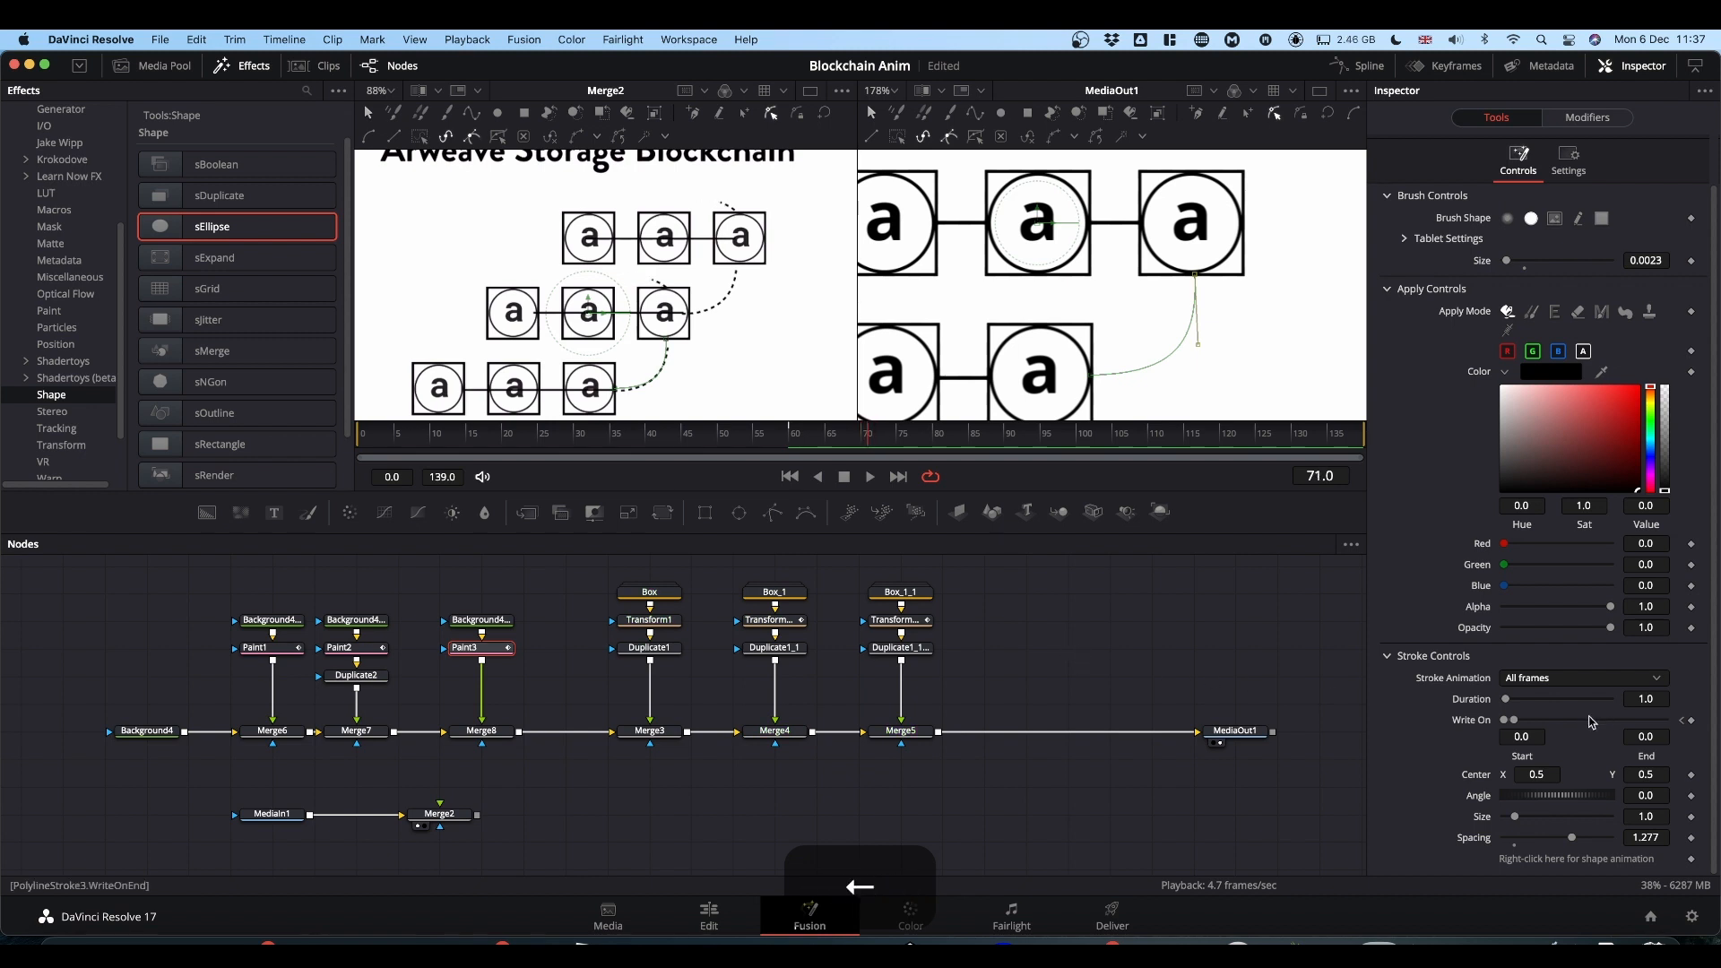
{"action": "left_click_drag", "start_coordinate": [1513, 724], "coordinate": [1707, 723]}
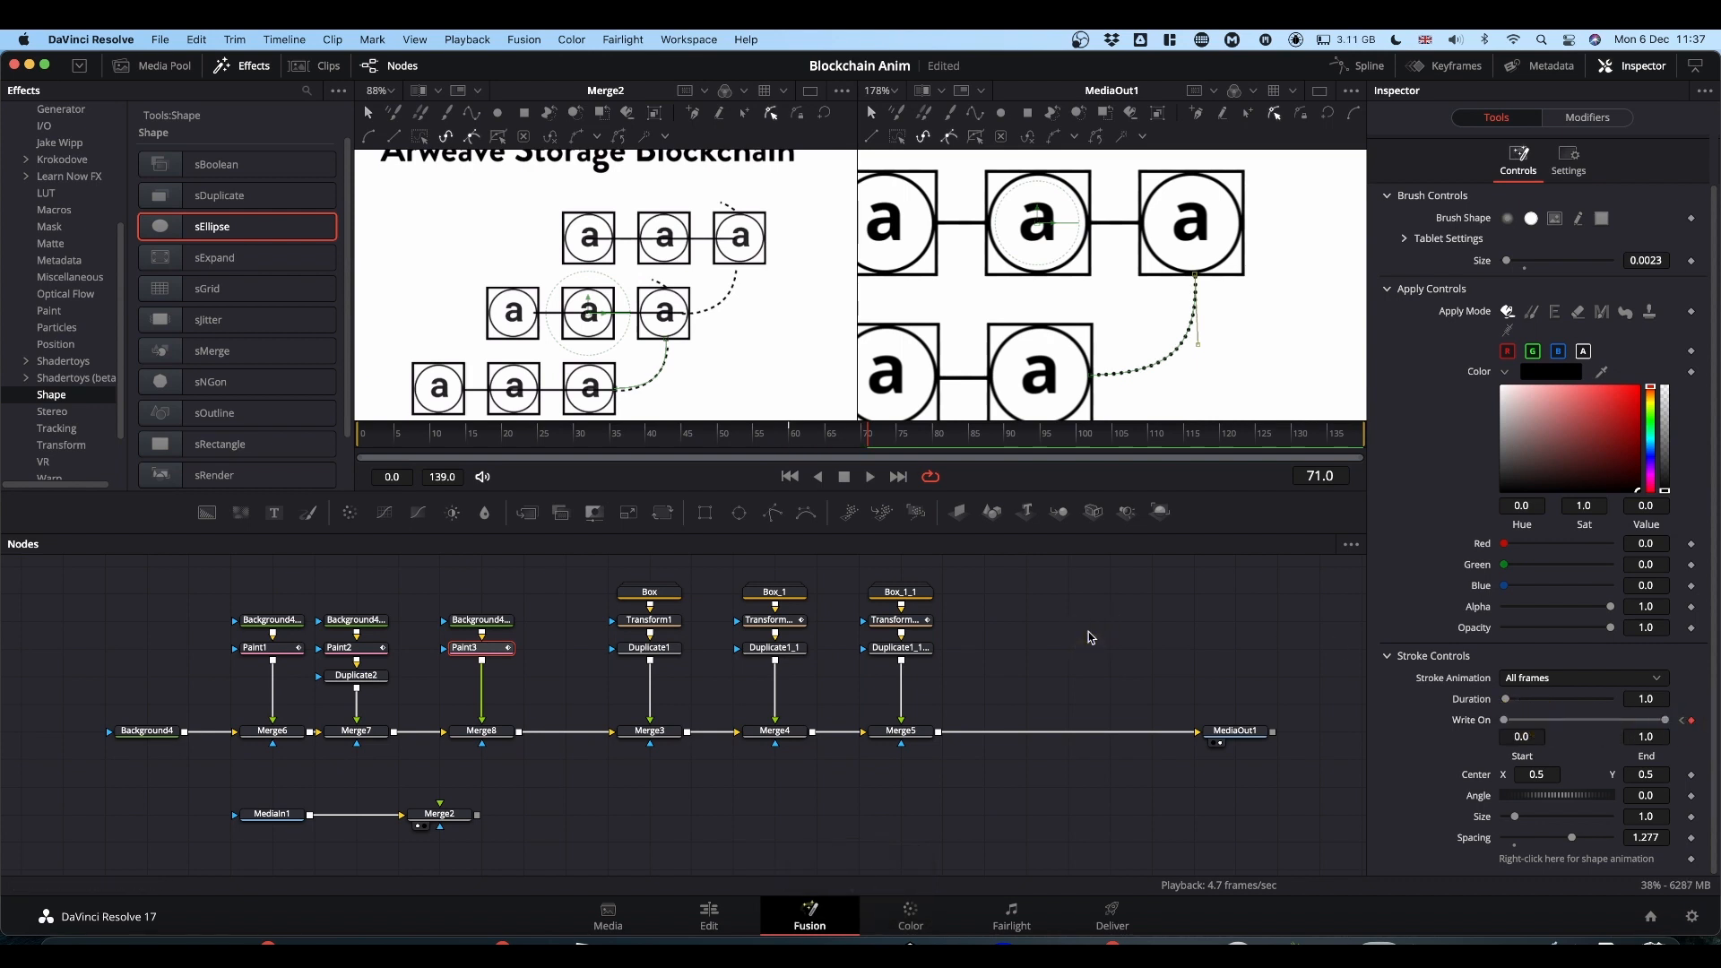
Step back frame by frame from 71 to 61 to compare the dotted curve's draw-on with the reference.
{"action": "key", "text": "Left"}
{"action": "key", "text": "Left"}
{"action": "key", "text": "Left"}
{"action": "key", "text": "Left"}
{"action": "key", "text": "Left"}
{"action": "key", "text": "Left"}
{"action": "key", "text": "Left"}
{"action": "key", "text": "Left"}
{"action": "key", "text": "Left"}
{"action": "key", "text": "Left"}
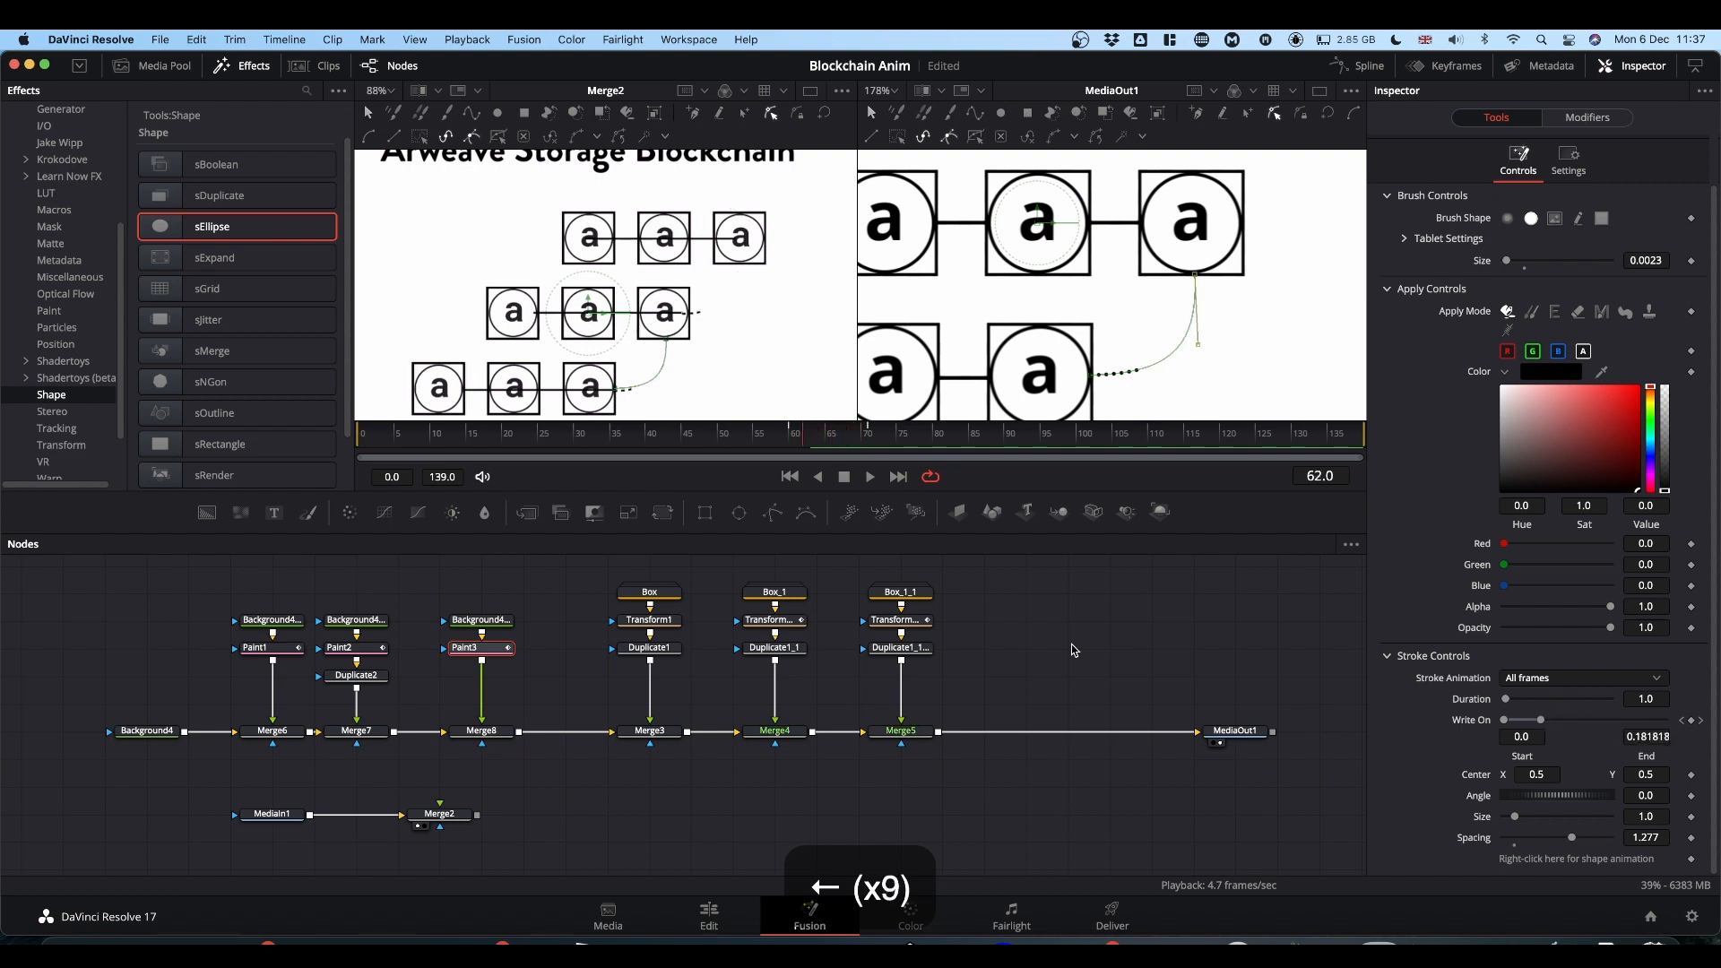
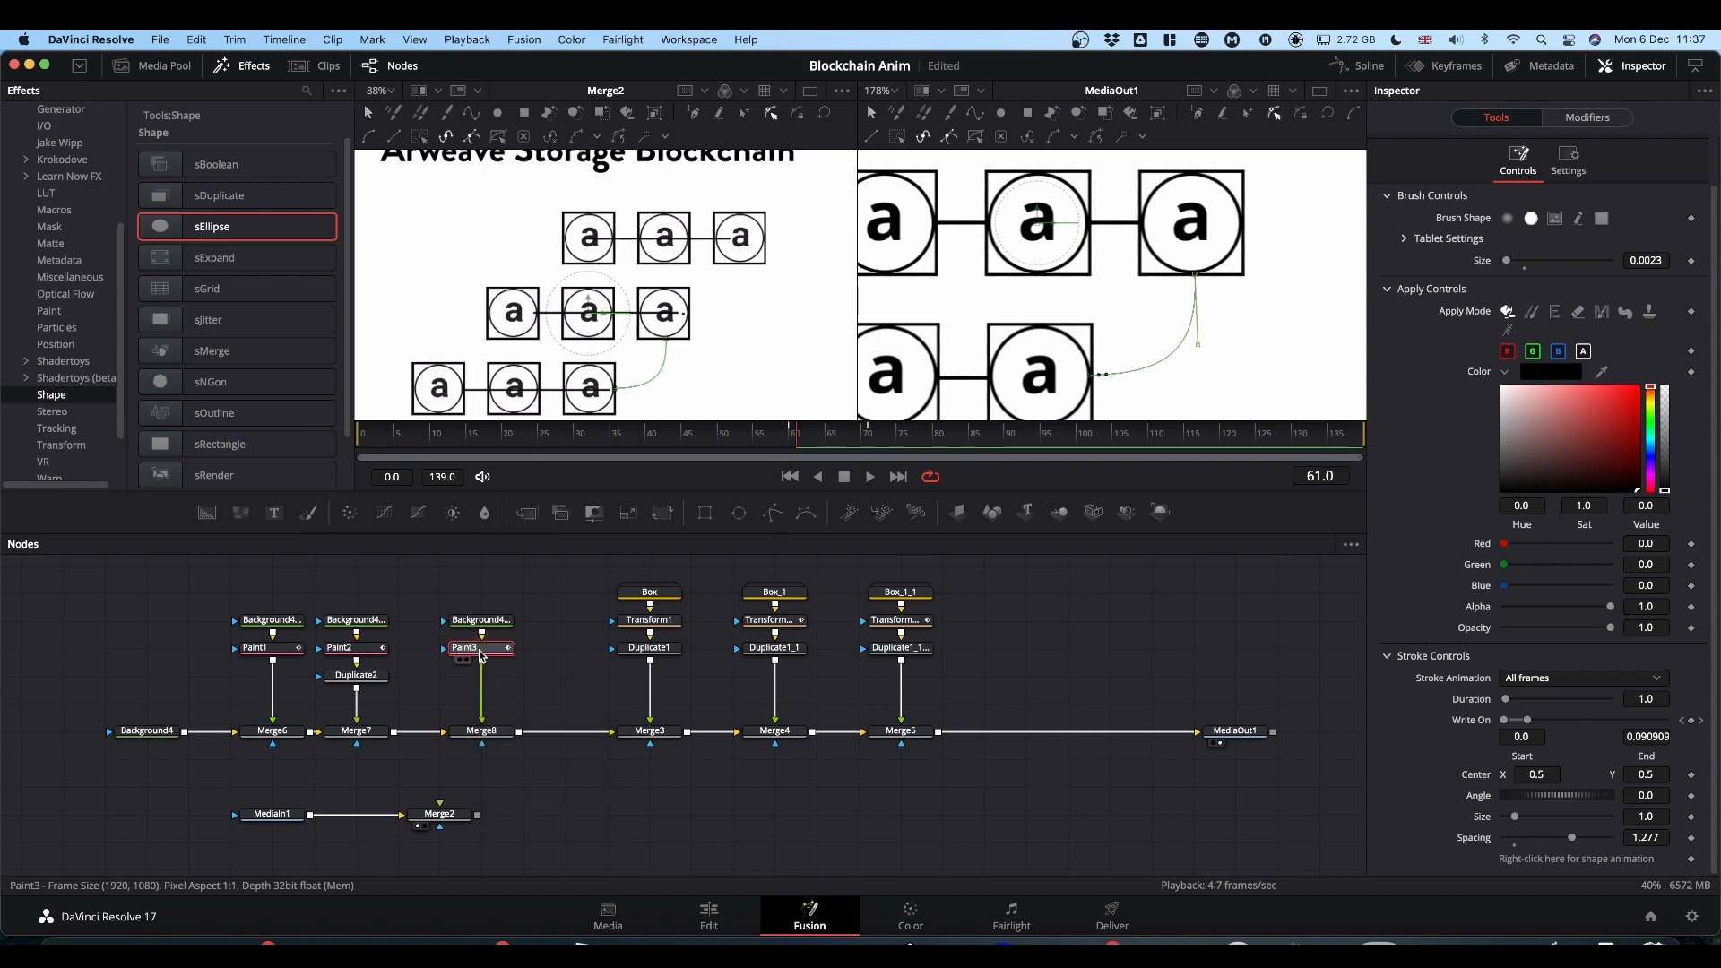
Insert the Duplicate tool that duplicates layers with offset between Paint3 and Merge8.
{"action": "key", "text": "shift+space"}
{"action": "type", "text": "dup"}
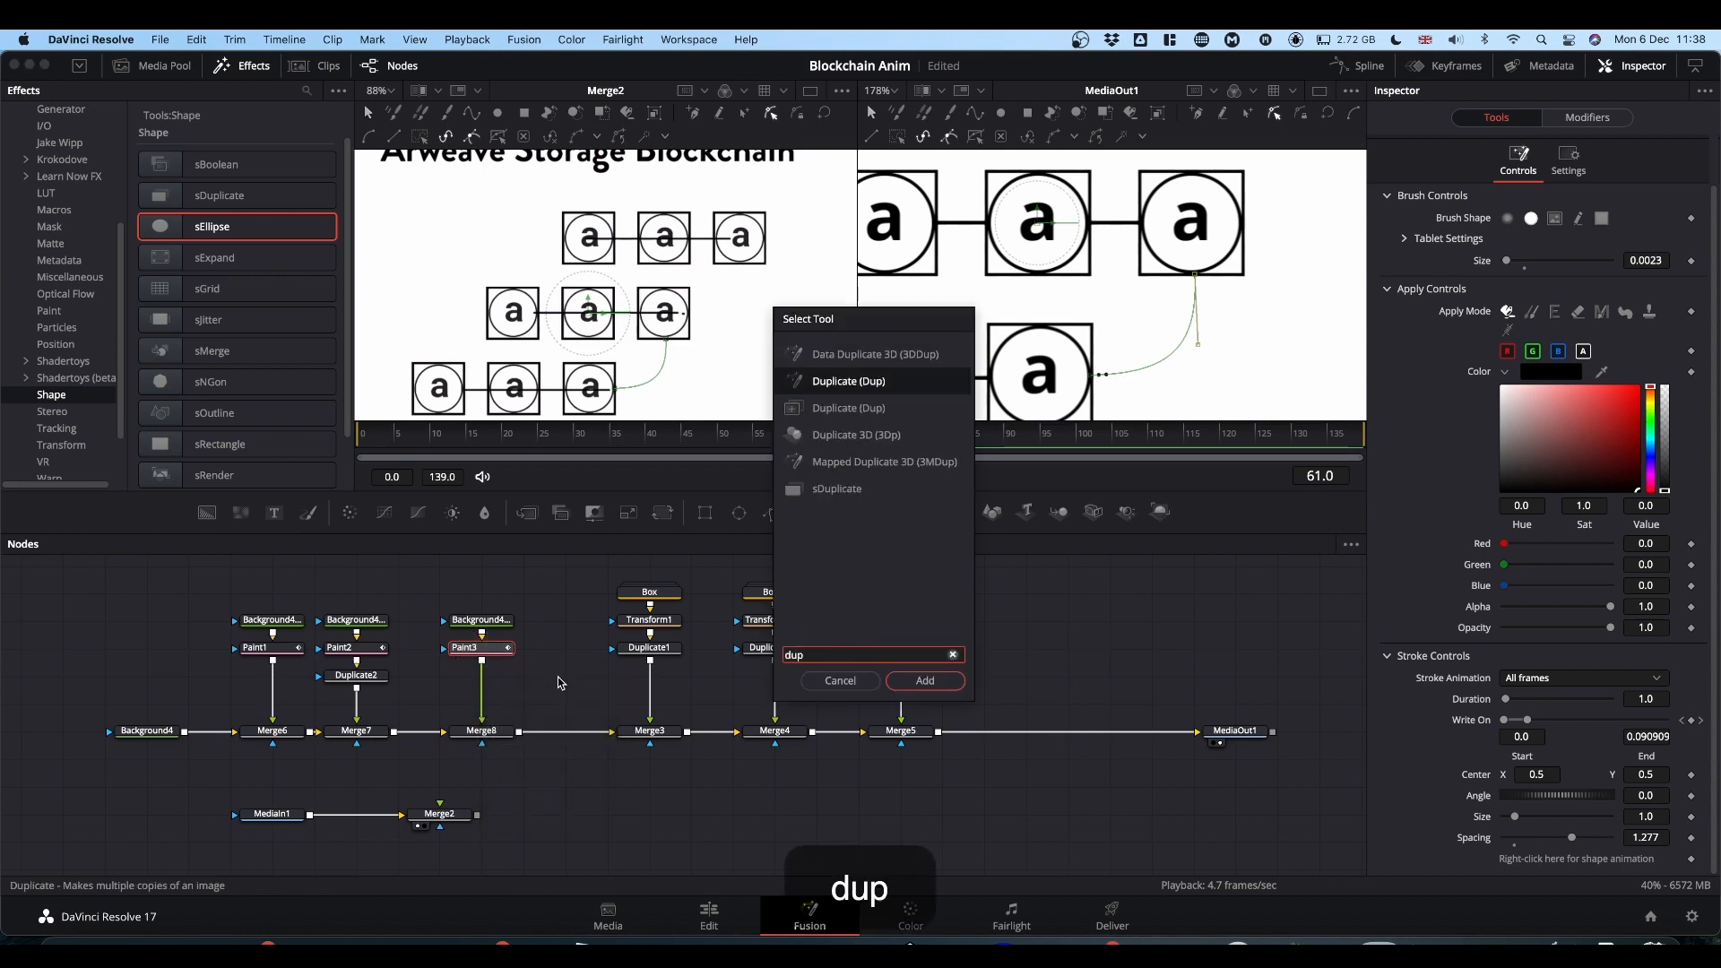
{"action": "key", "text": "Down"}
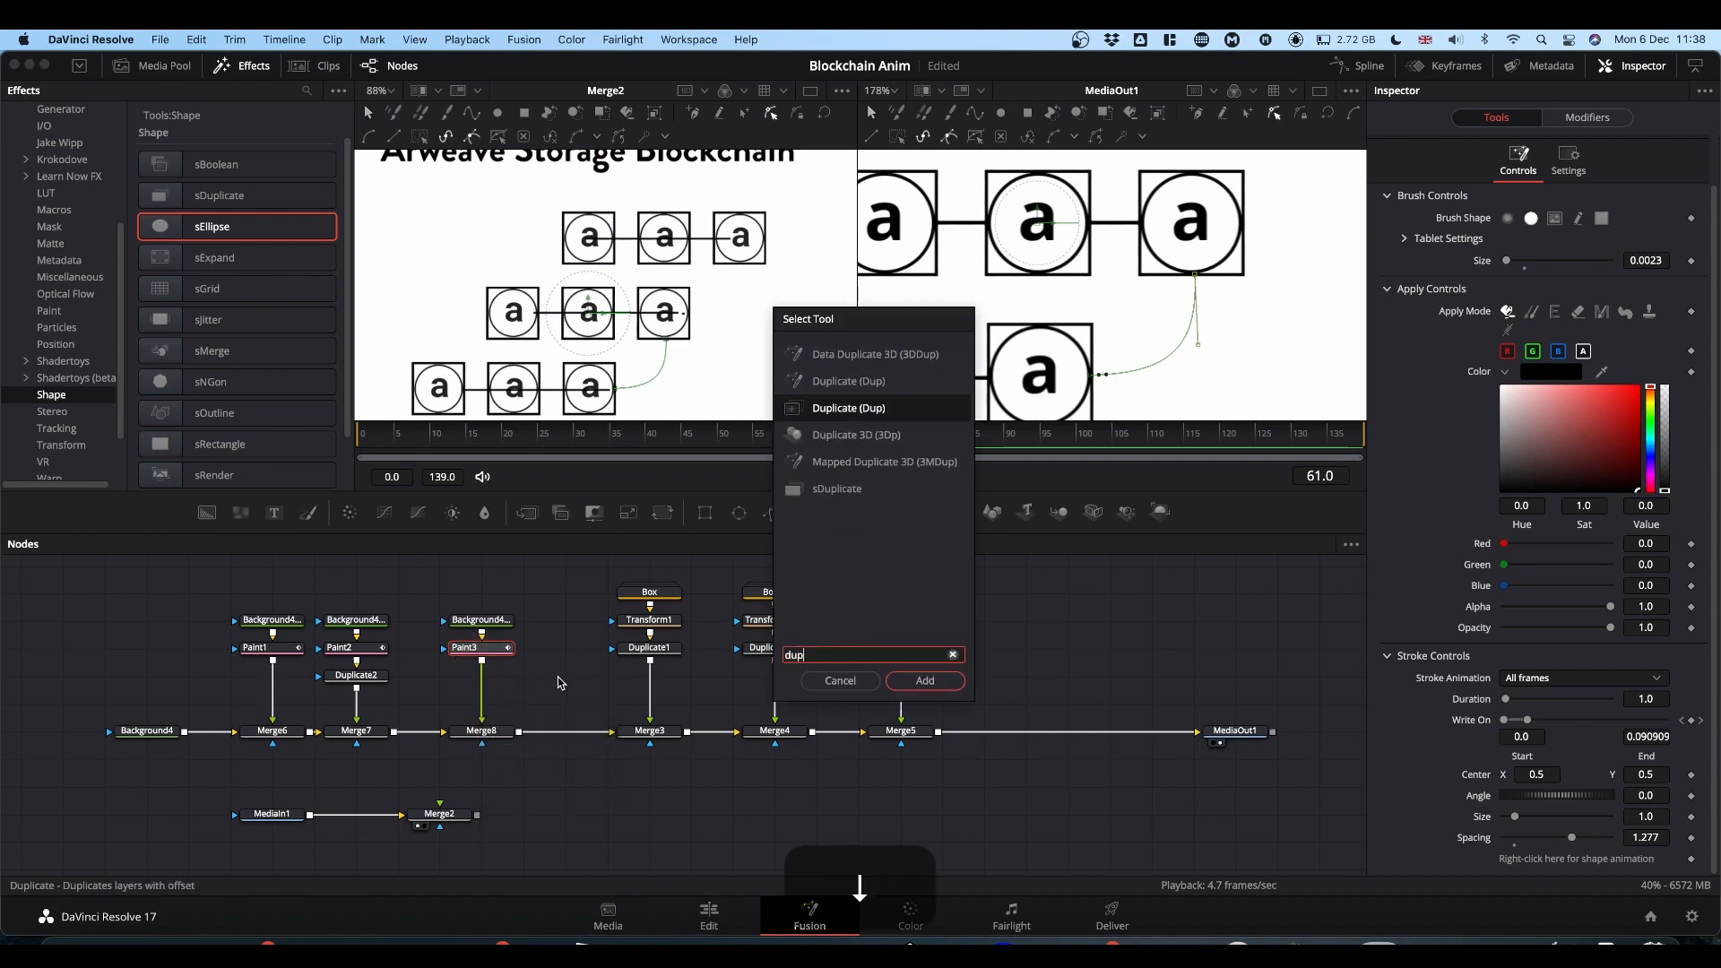
{"action": "key", "text": "Return"}
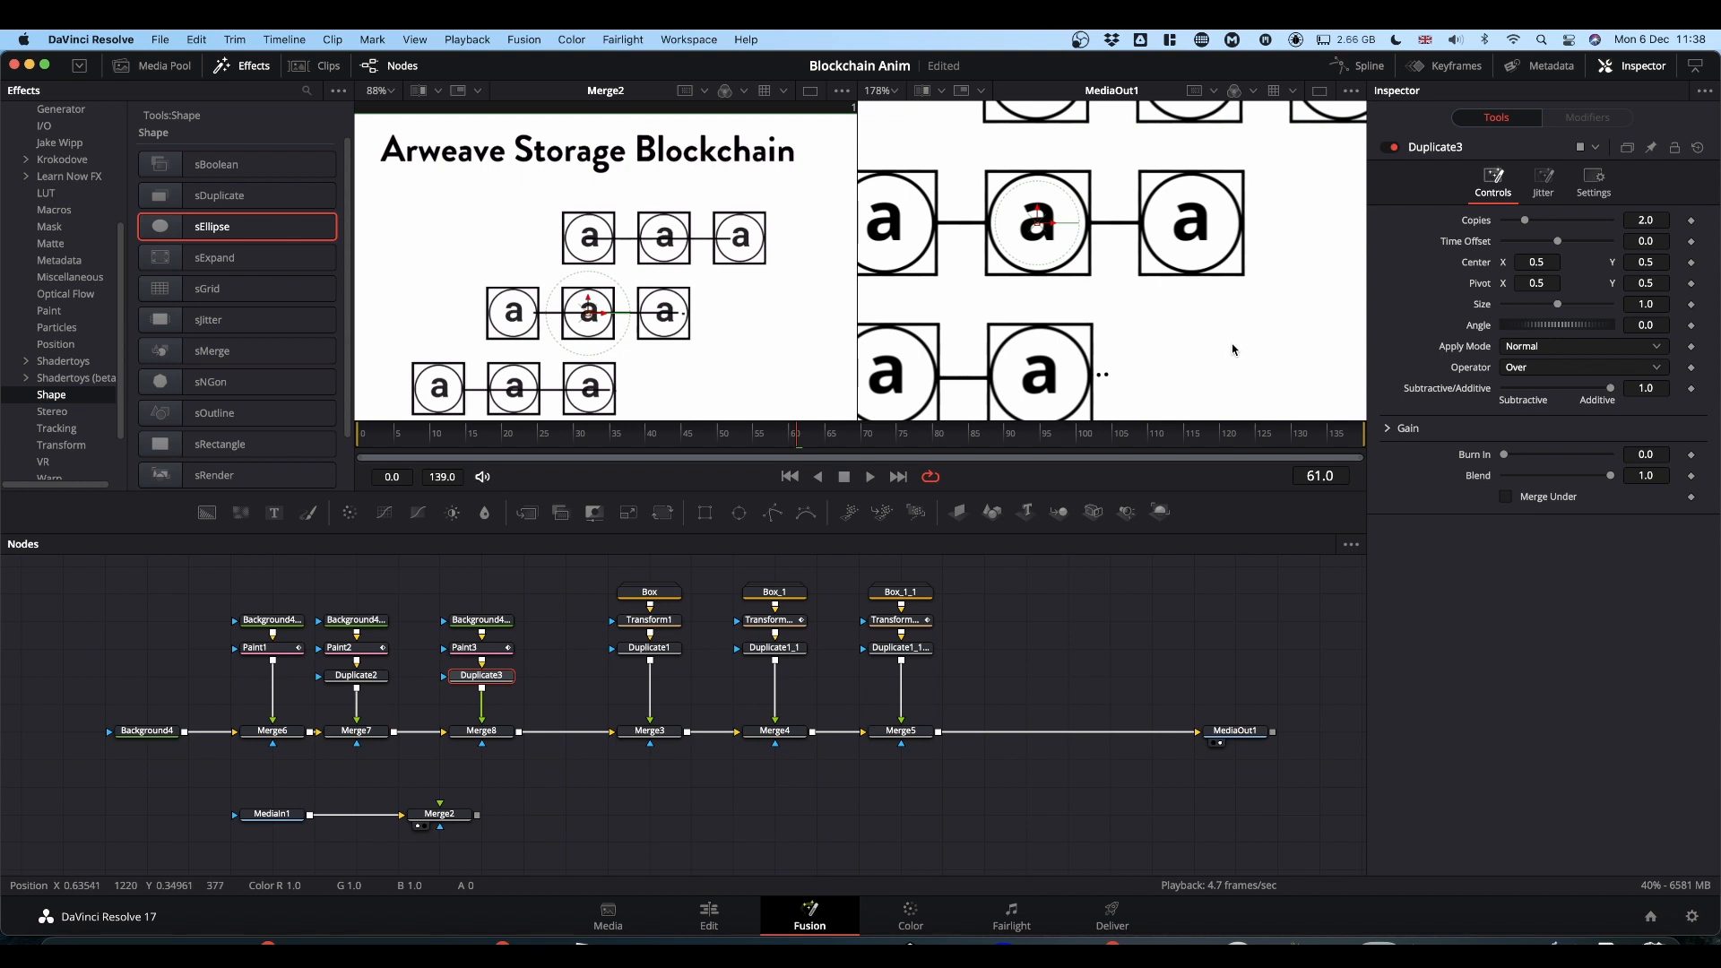
At frame 72, offset the duplicated curve to centre X 0.61, Y 0.685 so it joins the middle and upper rows.
{"action": "left_click", "coordinate": [876, 445]}
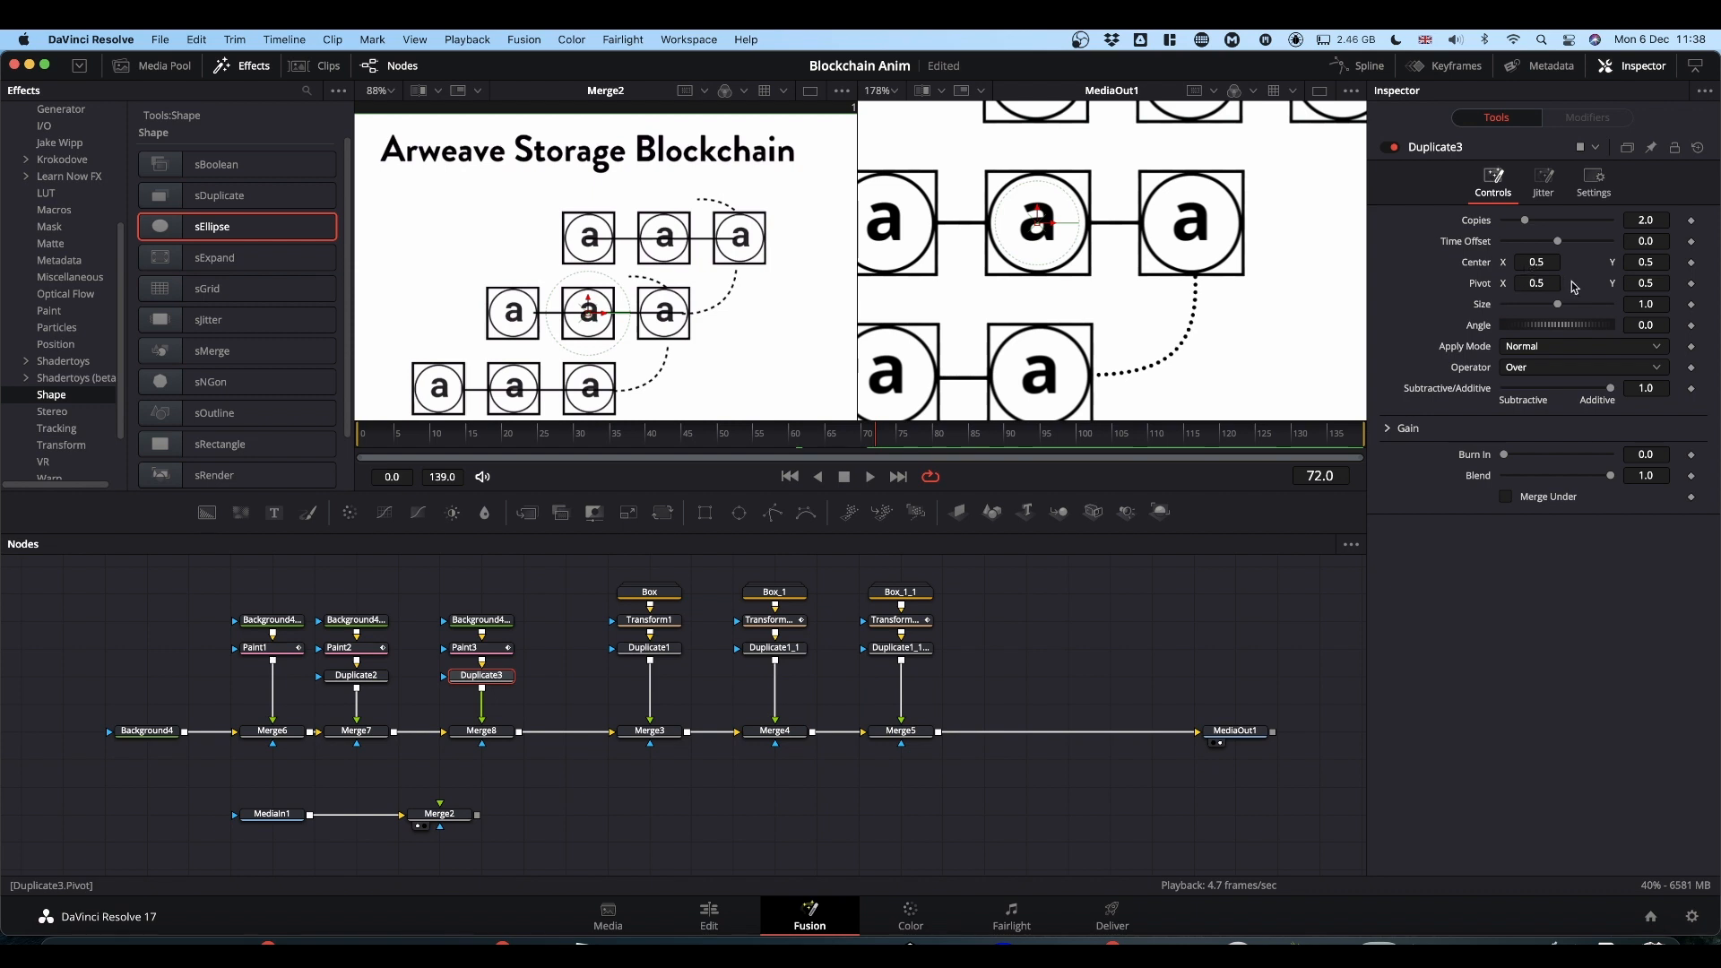
{"action": "left_click_drag", "start_coordinate": [1637, 262], "coordinate": [941, 262]}
{"action": "left_click_drag", "start_coordinate": [1535, 261], "coordinate": [1625, 262]}
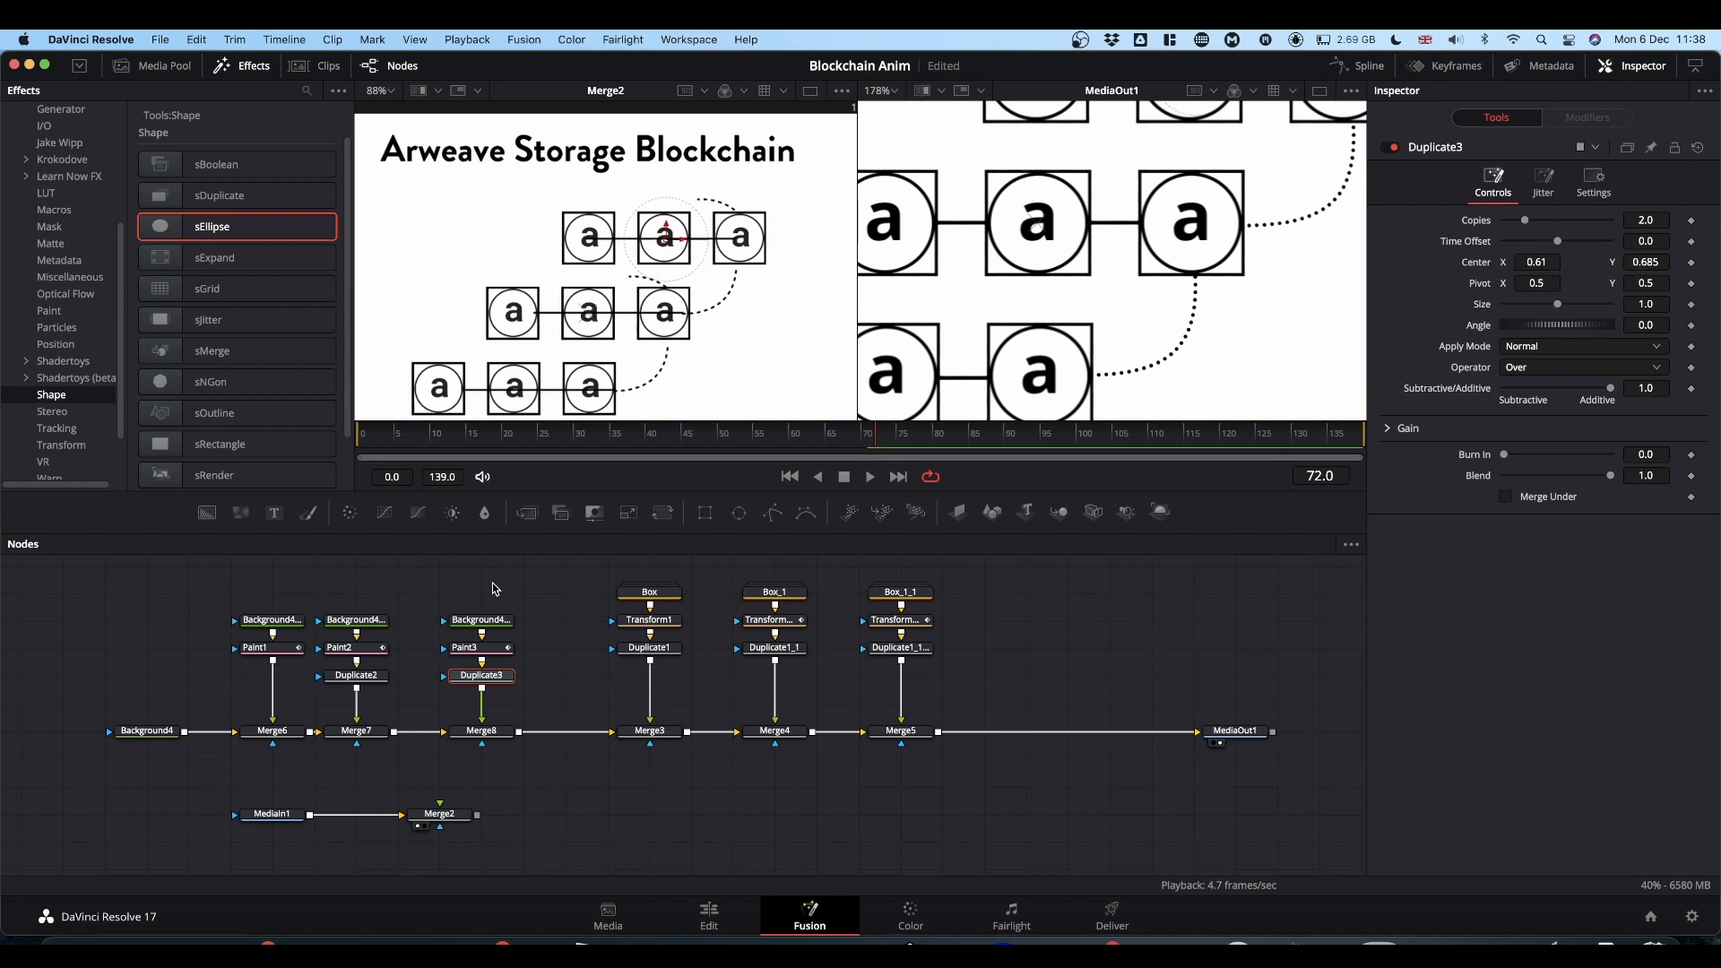
Shift Background4 and the three paint branches with Merge6, Merge7 and Merge8 further left in the node graph.
{"action": "left_click_drag", "start_coordinate": [94, 583], "coordinate": [382, 735]}
{"action": "left_click", "coordinate": [383, 735]}
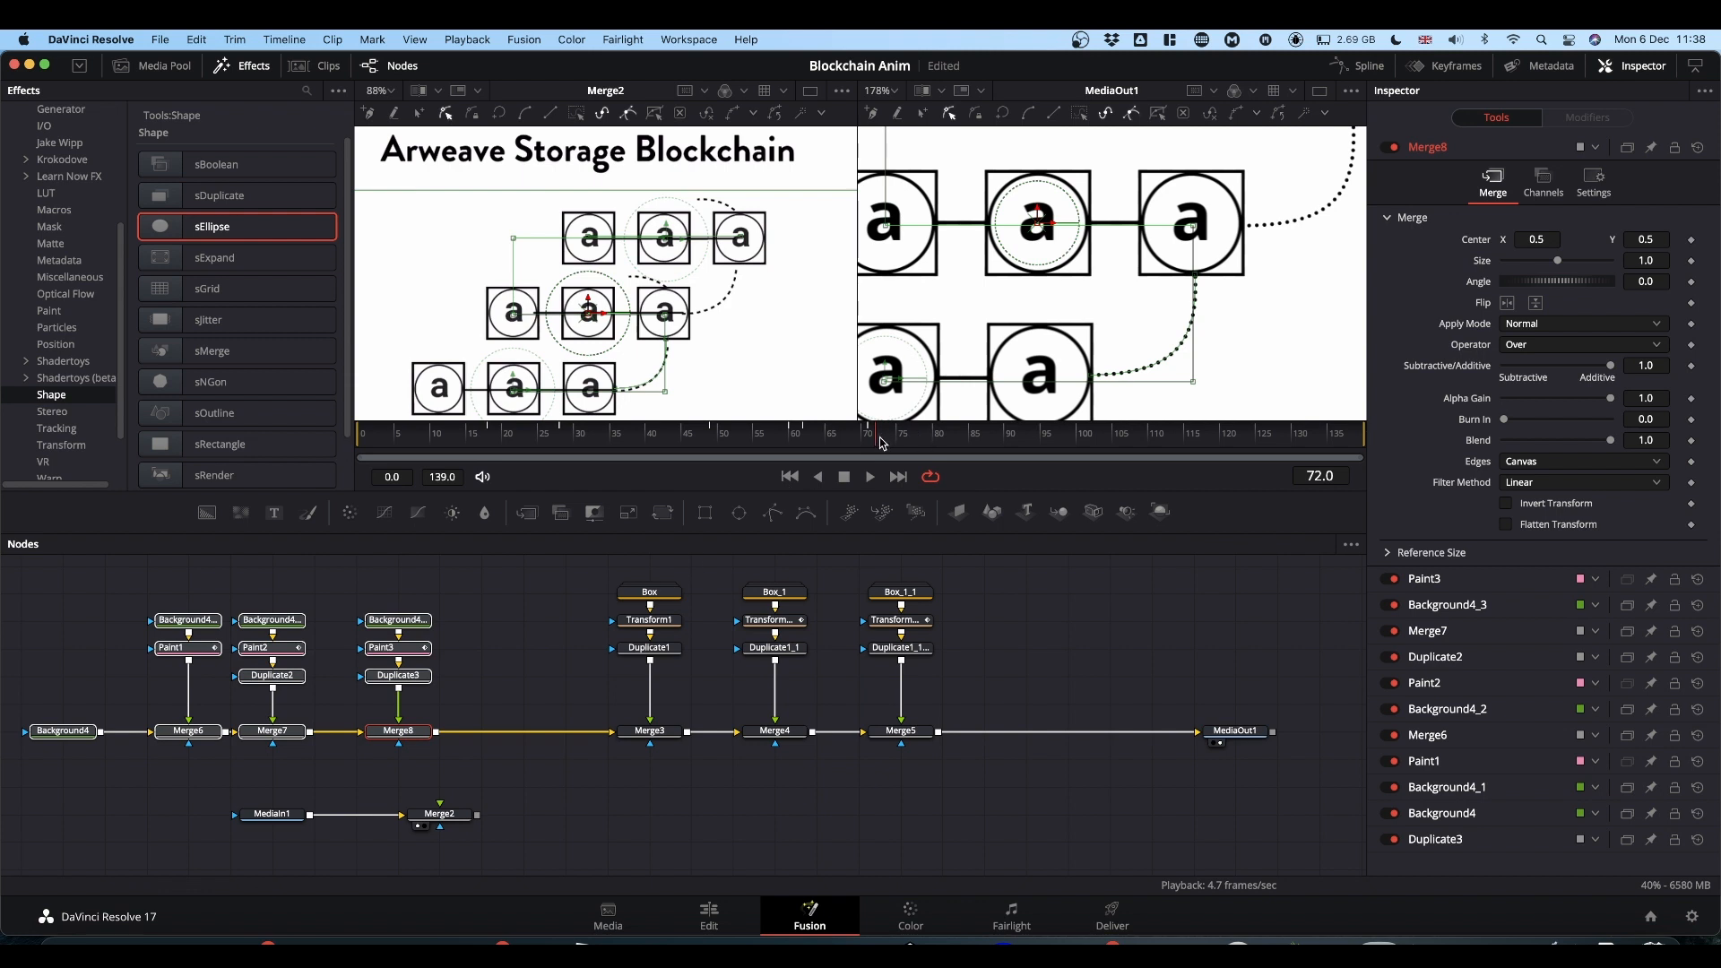
{"action": "left_click", "coordinate": [507, 697]}
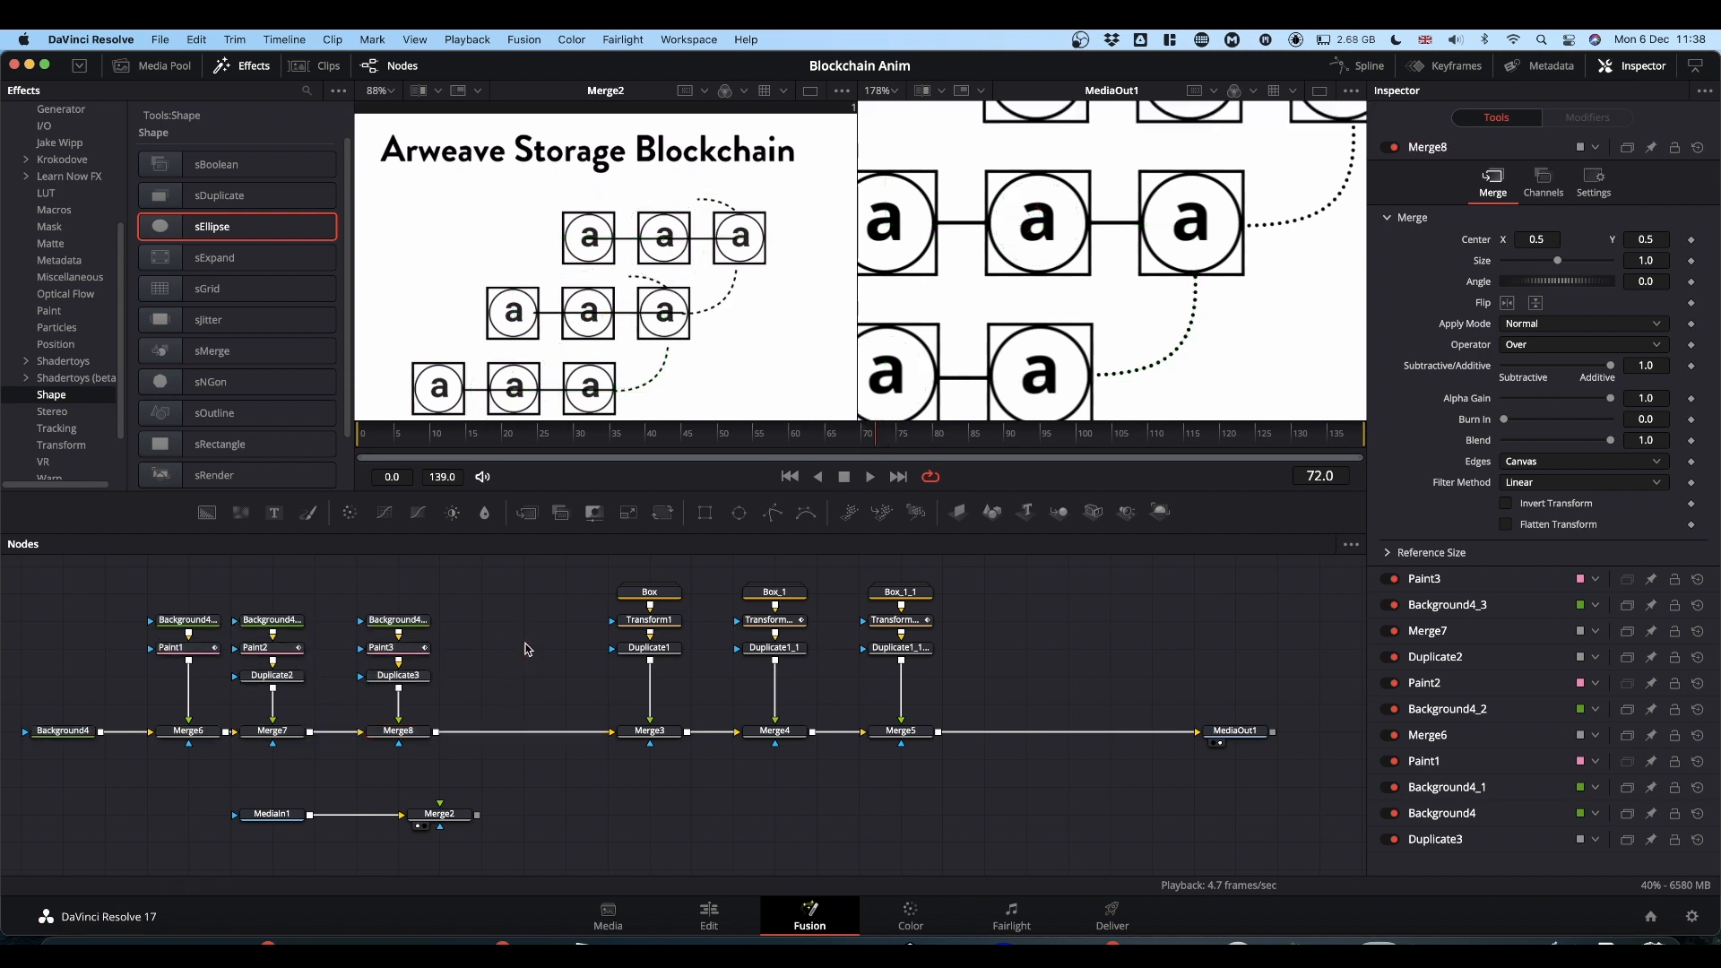
Add a Paint node below the newest background and draw a polyline stroke along the middle row's box tops, ending above the bottom row's first box.
{"action": "mouse_move", "coordinate": [207, 511]}
{"action": "left_mouse_down"}
{"action": "mouse_move", "coordinate": [499, 625]}
{"action": "mouse_move", "coordinate": [500, 649]}
{"action": "mouse_move", "coordinate": [470, 647]}
{"action": "left_mouse_up"}
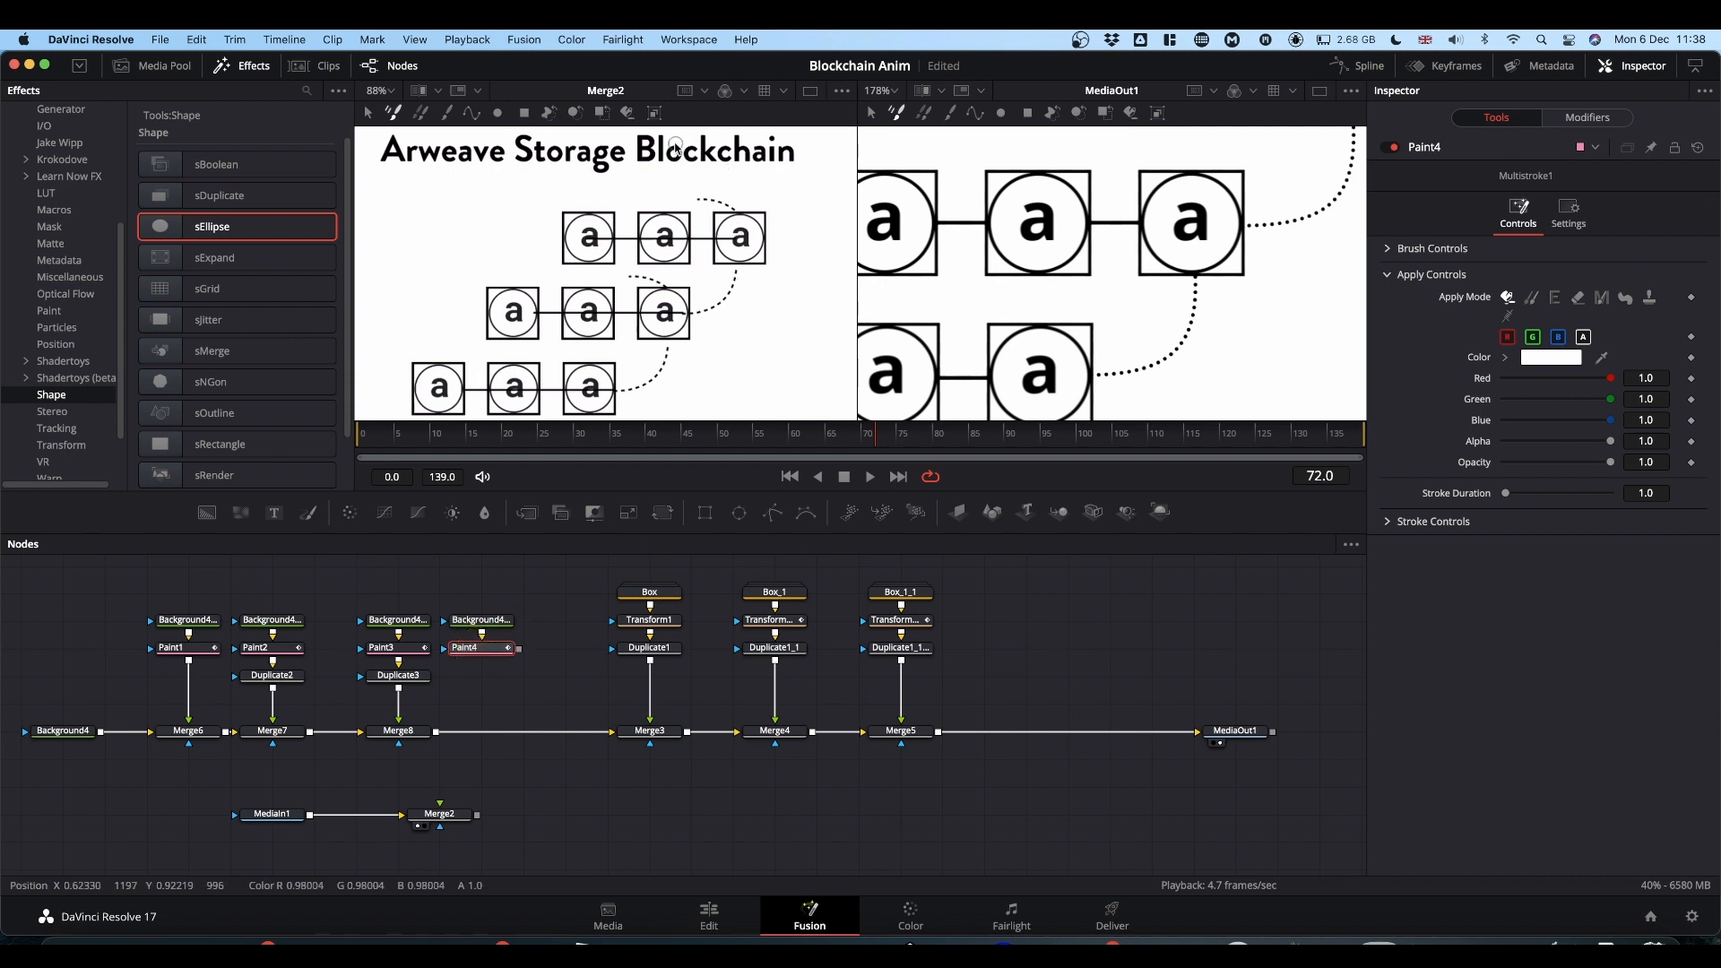
{"action": "left_click", "coordinate": [471, 113]}
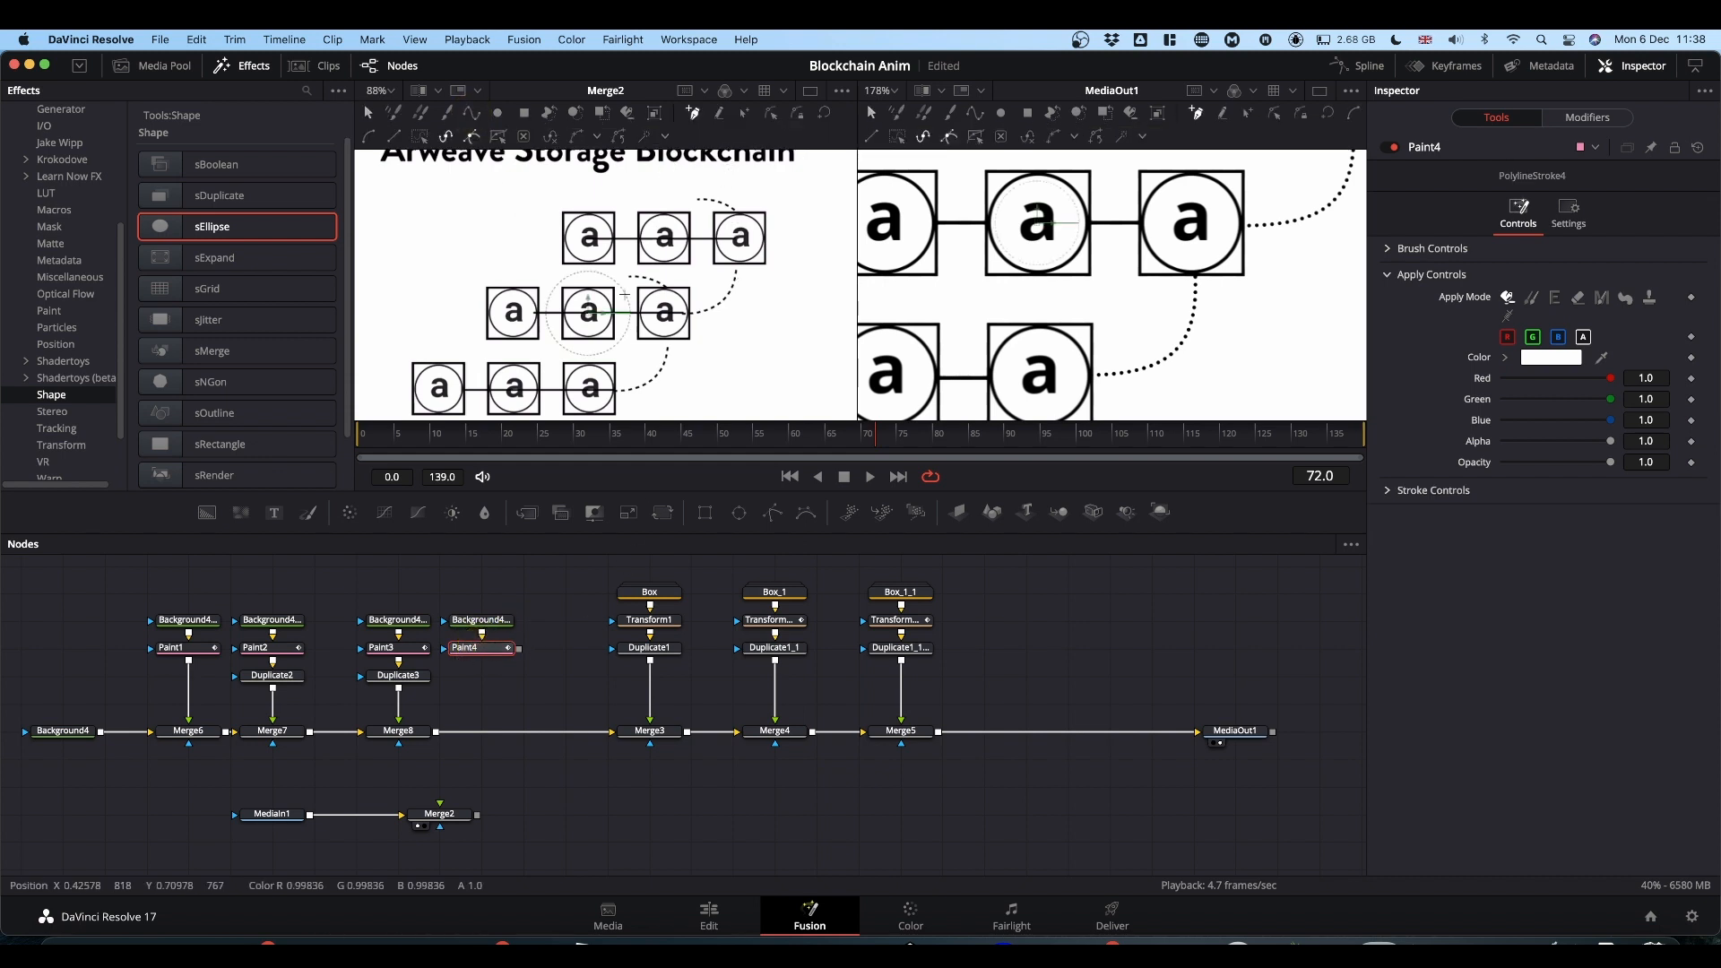
{"action": "key", "text": "super"}
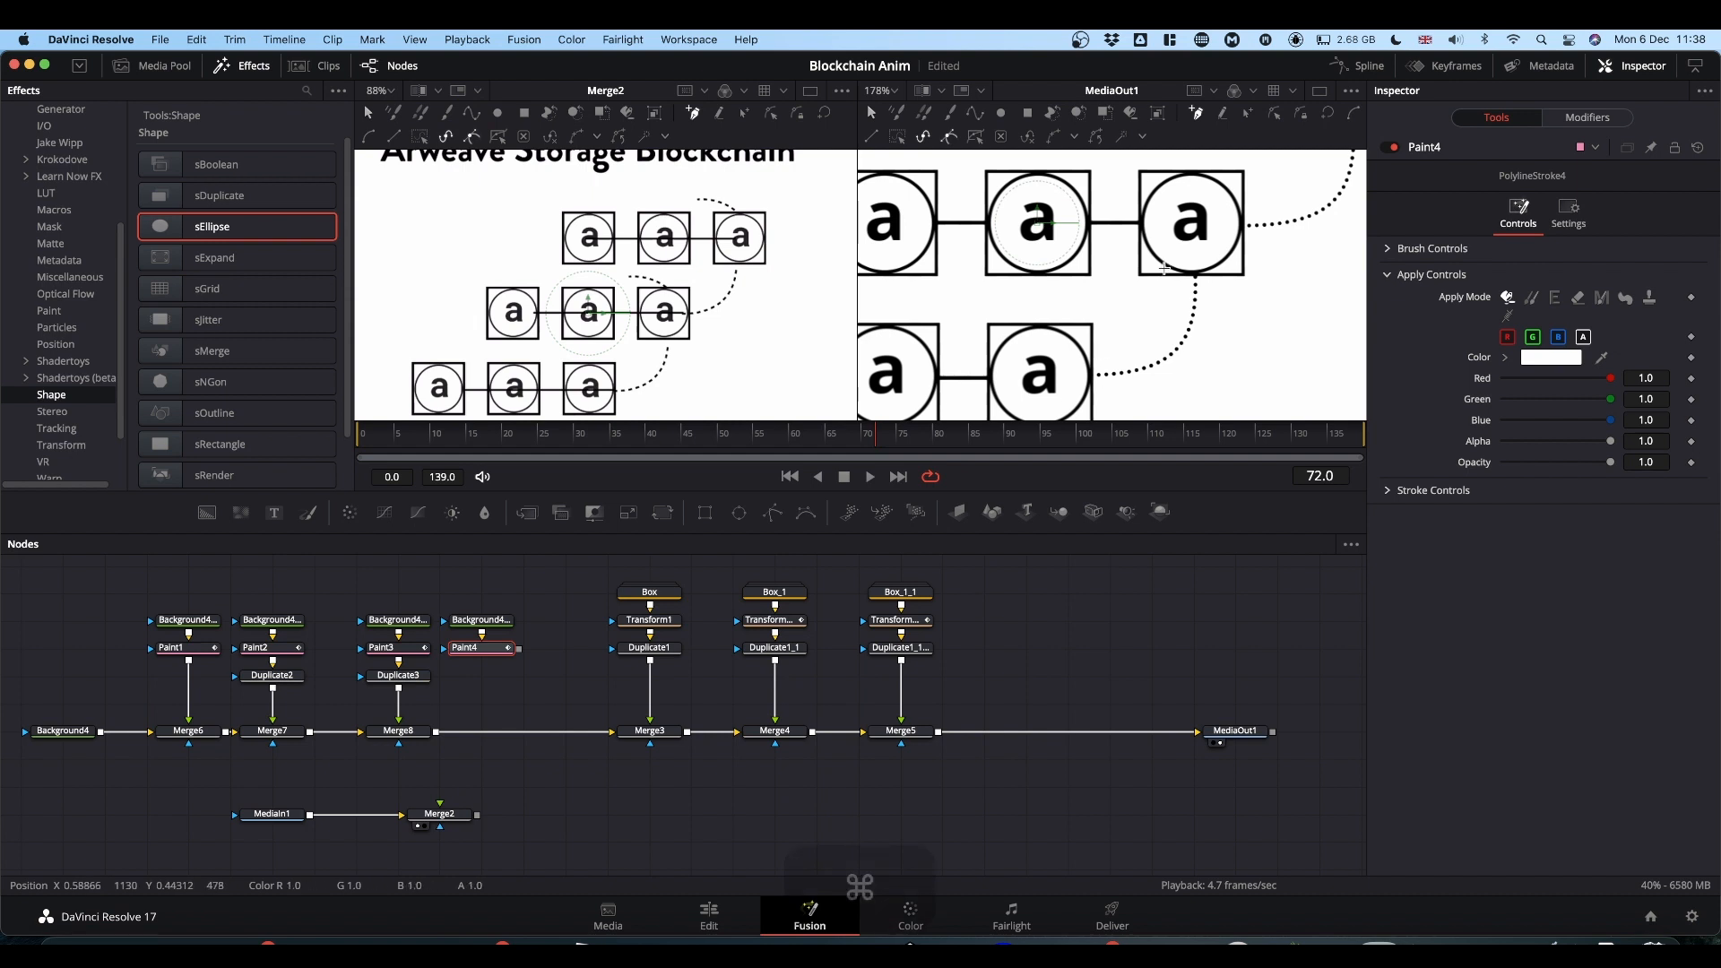
{"action": "scroll", "coordinate": [1163, 268], "scroll_direction": "down", "scroll_amount": 2}
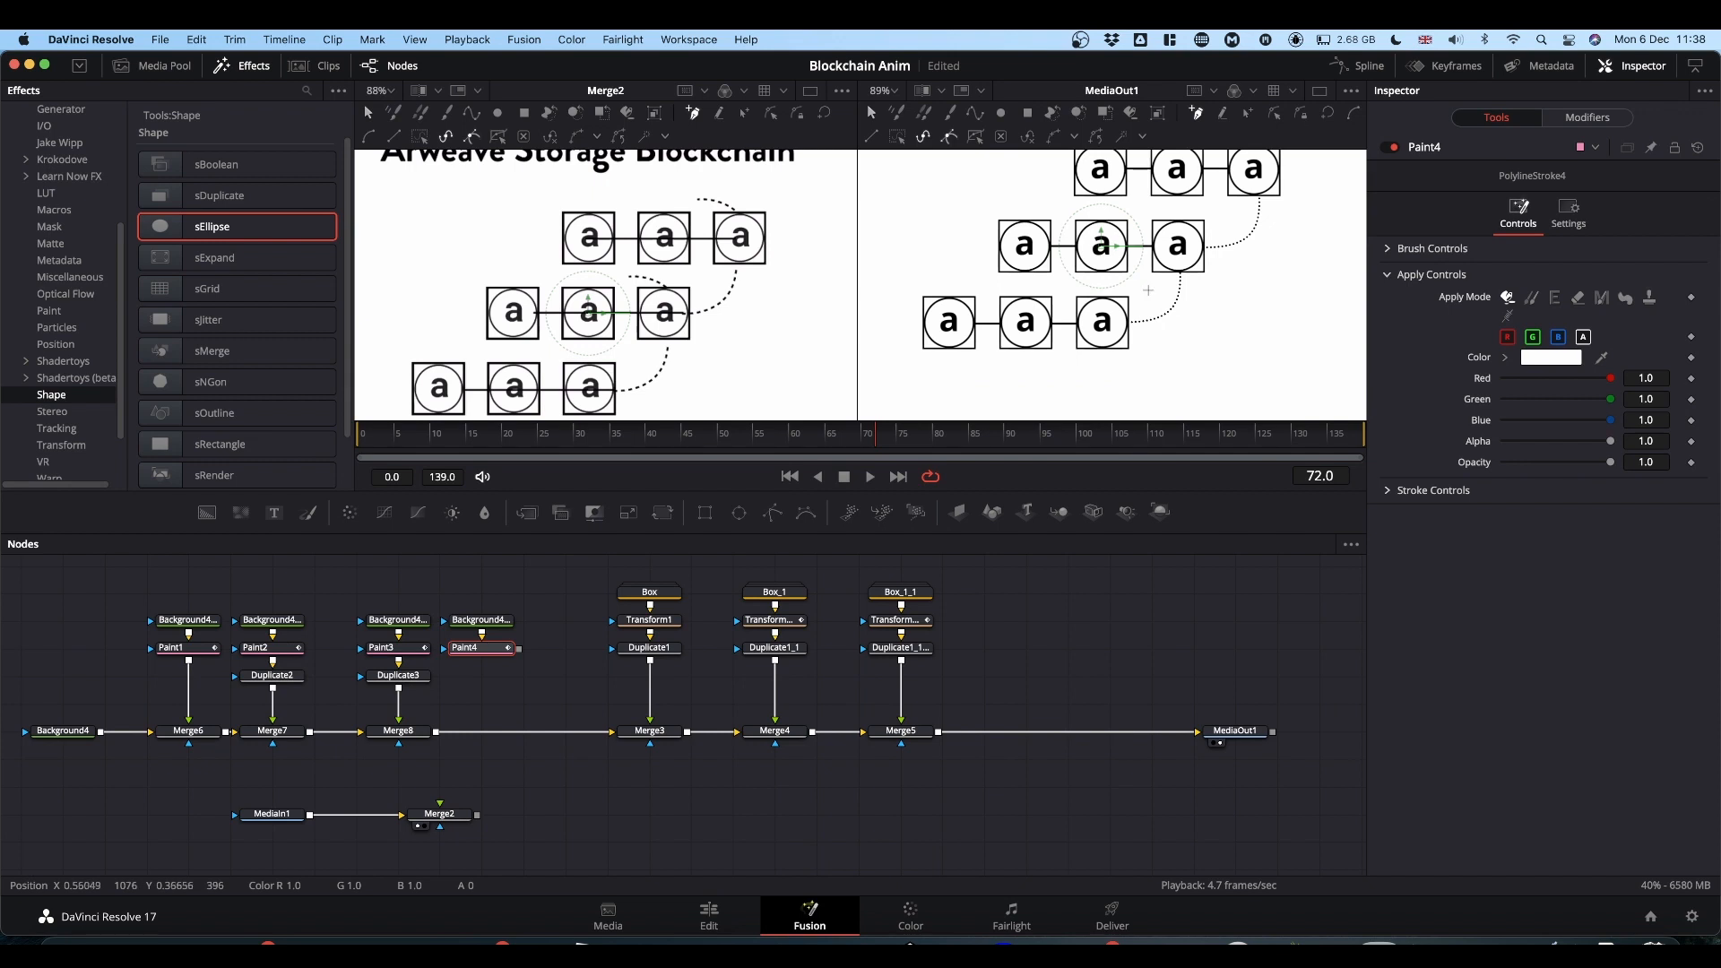
{"action": "scroll", "coordinate": [1148, 291], "scroll_direction": "up", "scroll_amount": 3}
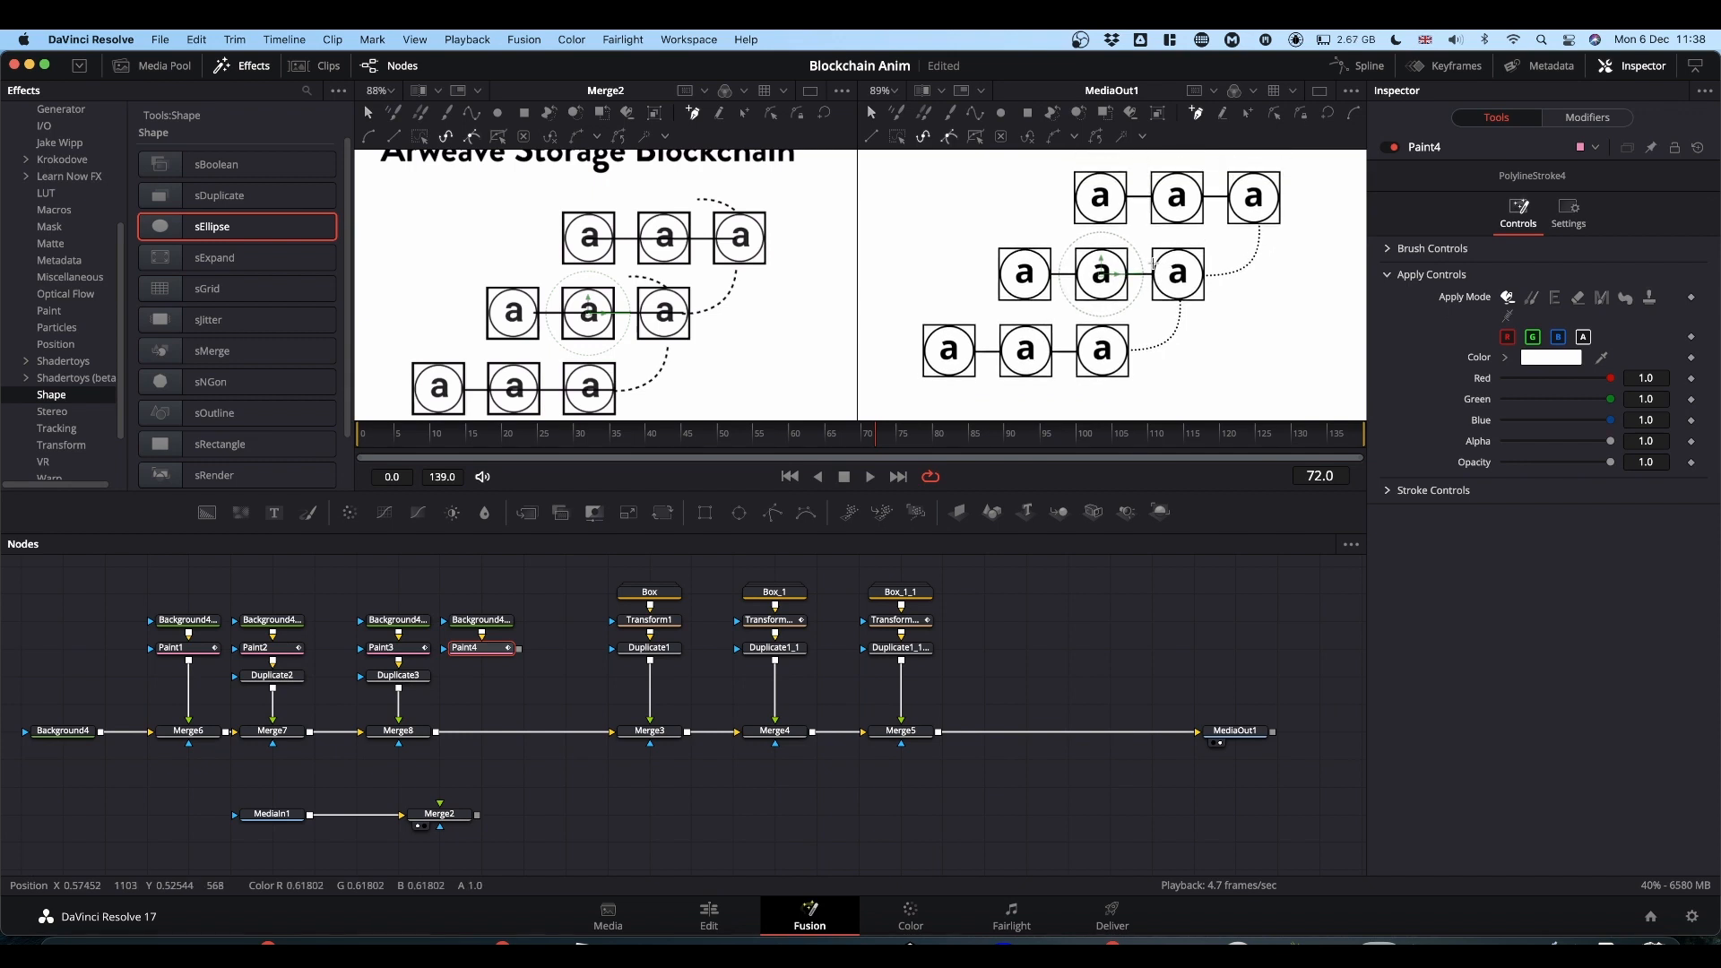
{"action": "scroll", "coordinate": [1152, 263], "scroll_direction": "up", "scroll_amount": 1}
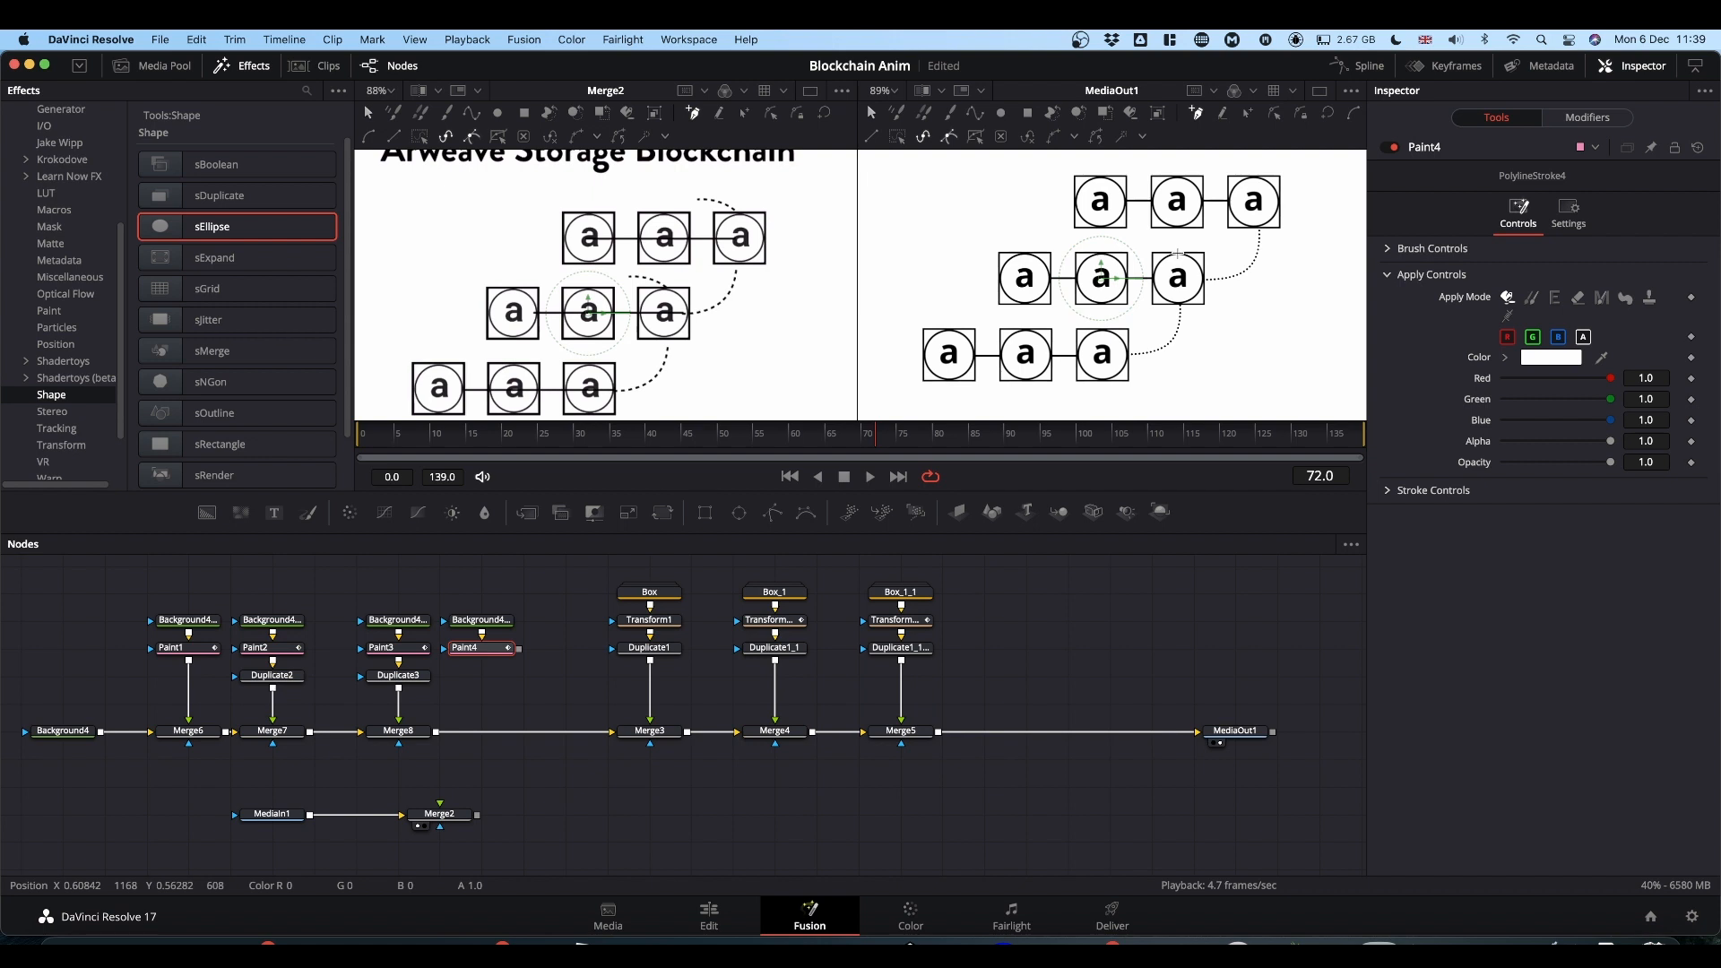
{"action": "left_click", "coordinate": [1178, 254]}
{"action": "left_click", "coordinate": [1101, 254]}
{"action": "left_click", "coordinate": [1025, 254]}
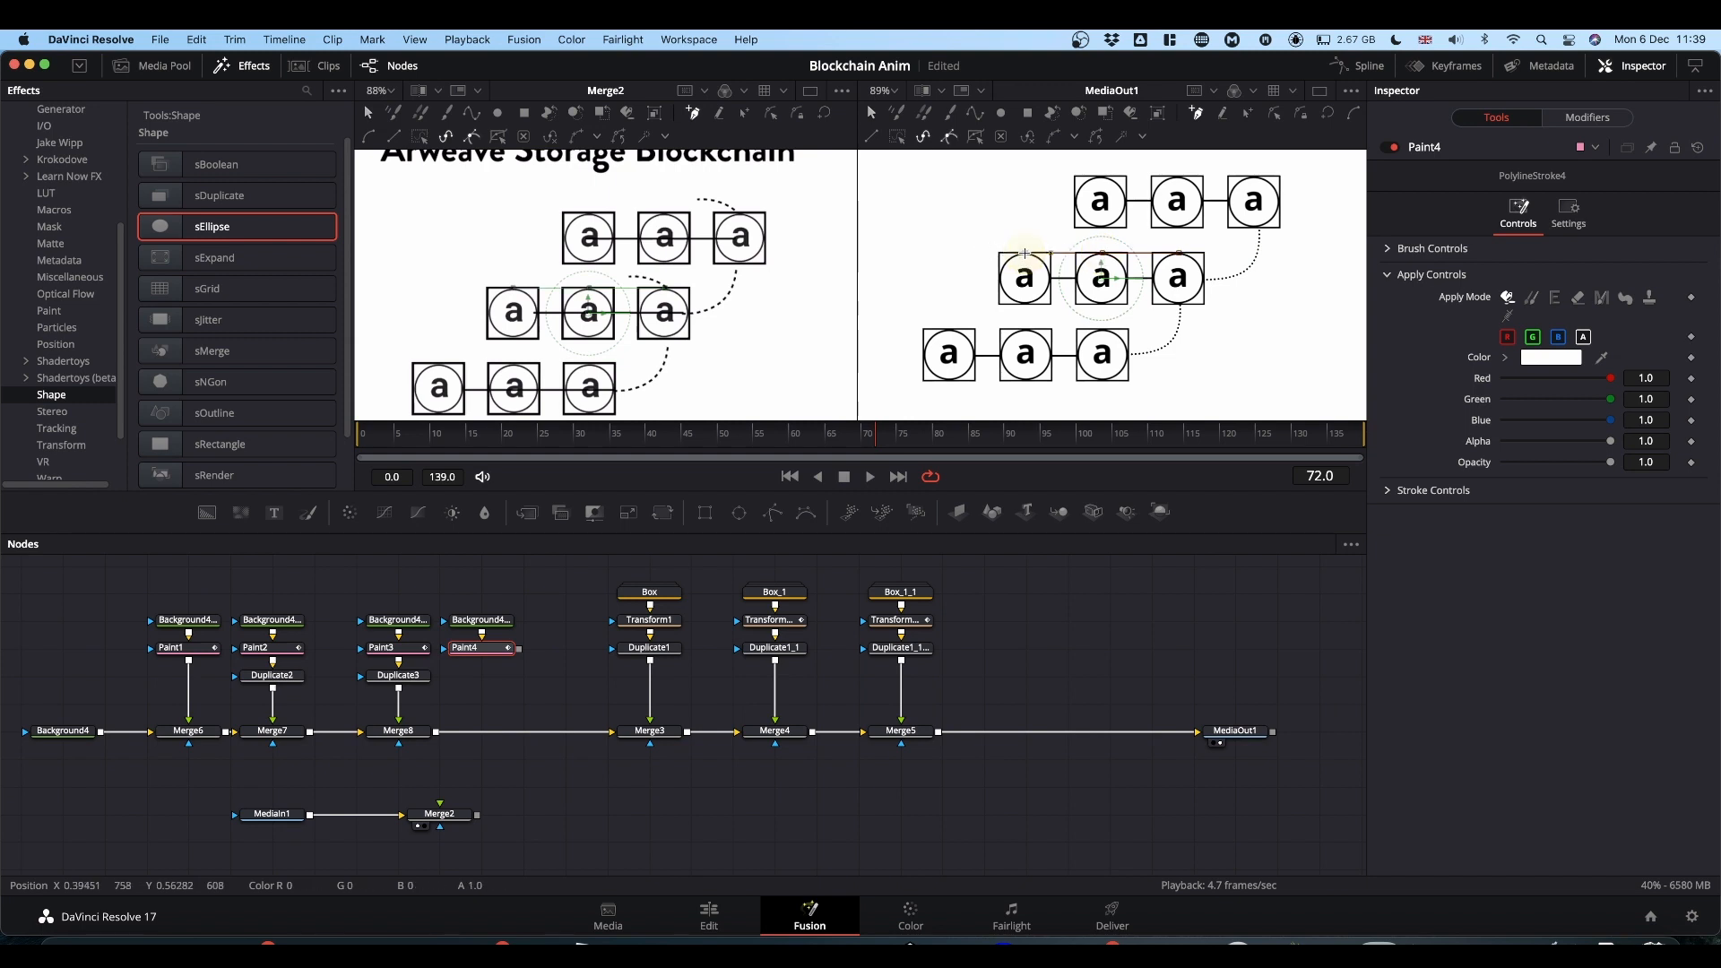
{"action": "left_click", "coordinate": [950, 328]}
In modify-only mode, bend the stroke segment between the bottom row's first box and the middle row's first box into an arch.
{"action": "scroll", "coordinate": [982, 272], "scroll_direction": "up", "scroll_amount": 2}
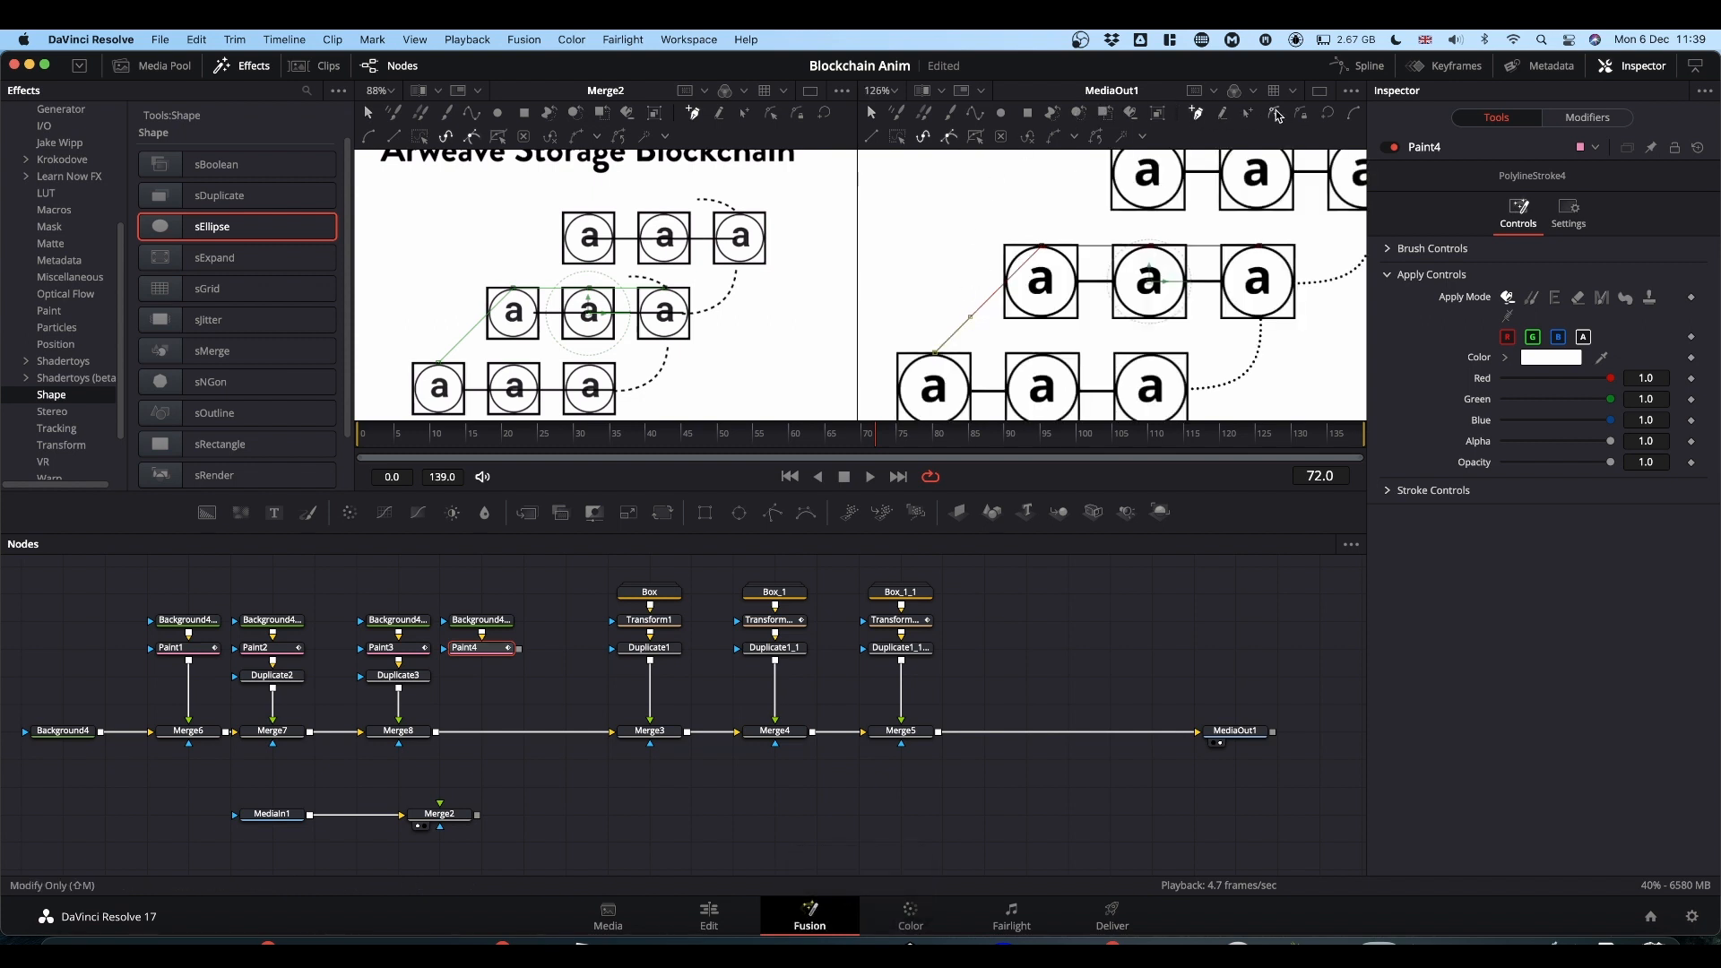
{"action": "left_click", "coordinate": [1275, 115]}
{"action": "left_click_drag", "start_coordinate": [970, 318], "coordinate": [935, 263]}
{"action": "left_click", "coordinate": [1039, 246]}
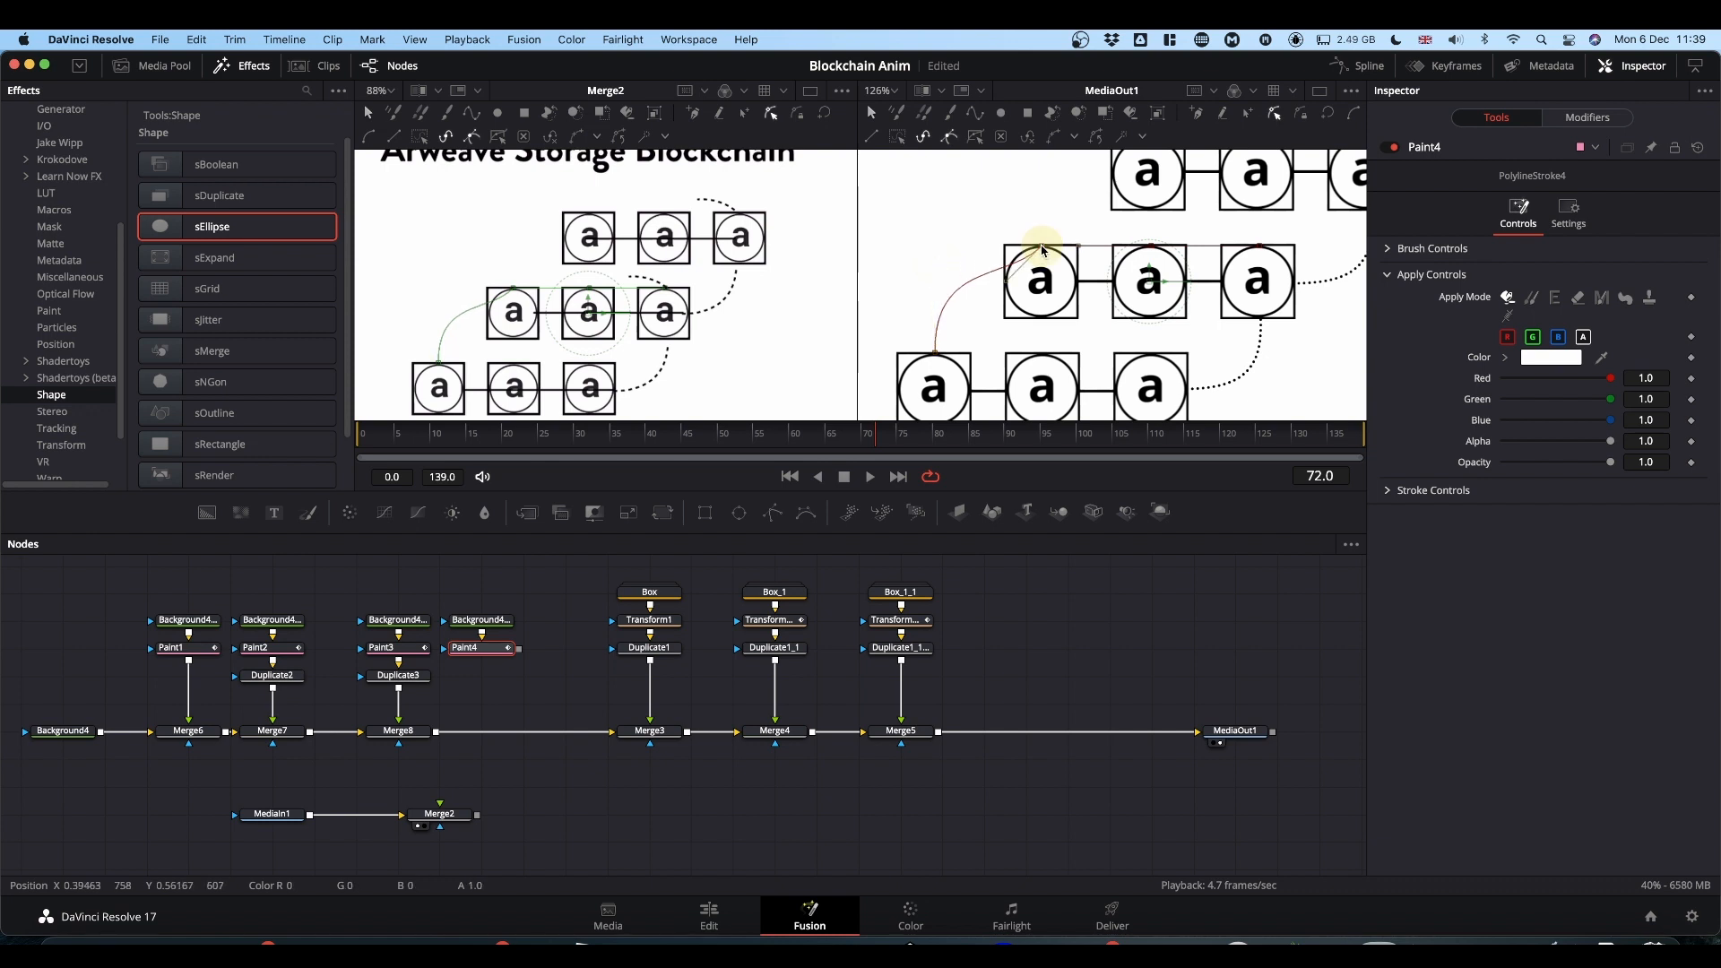
{"action": "left_click_drag", "start_coordinate": [1008, 287], "coordinate": [995, 175]}
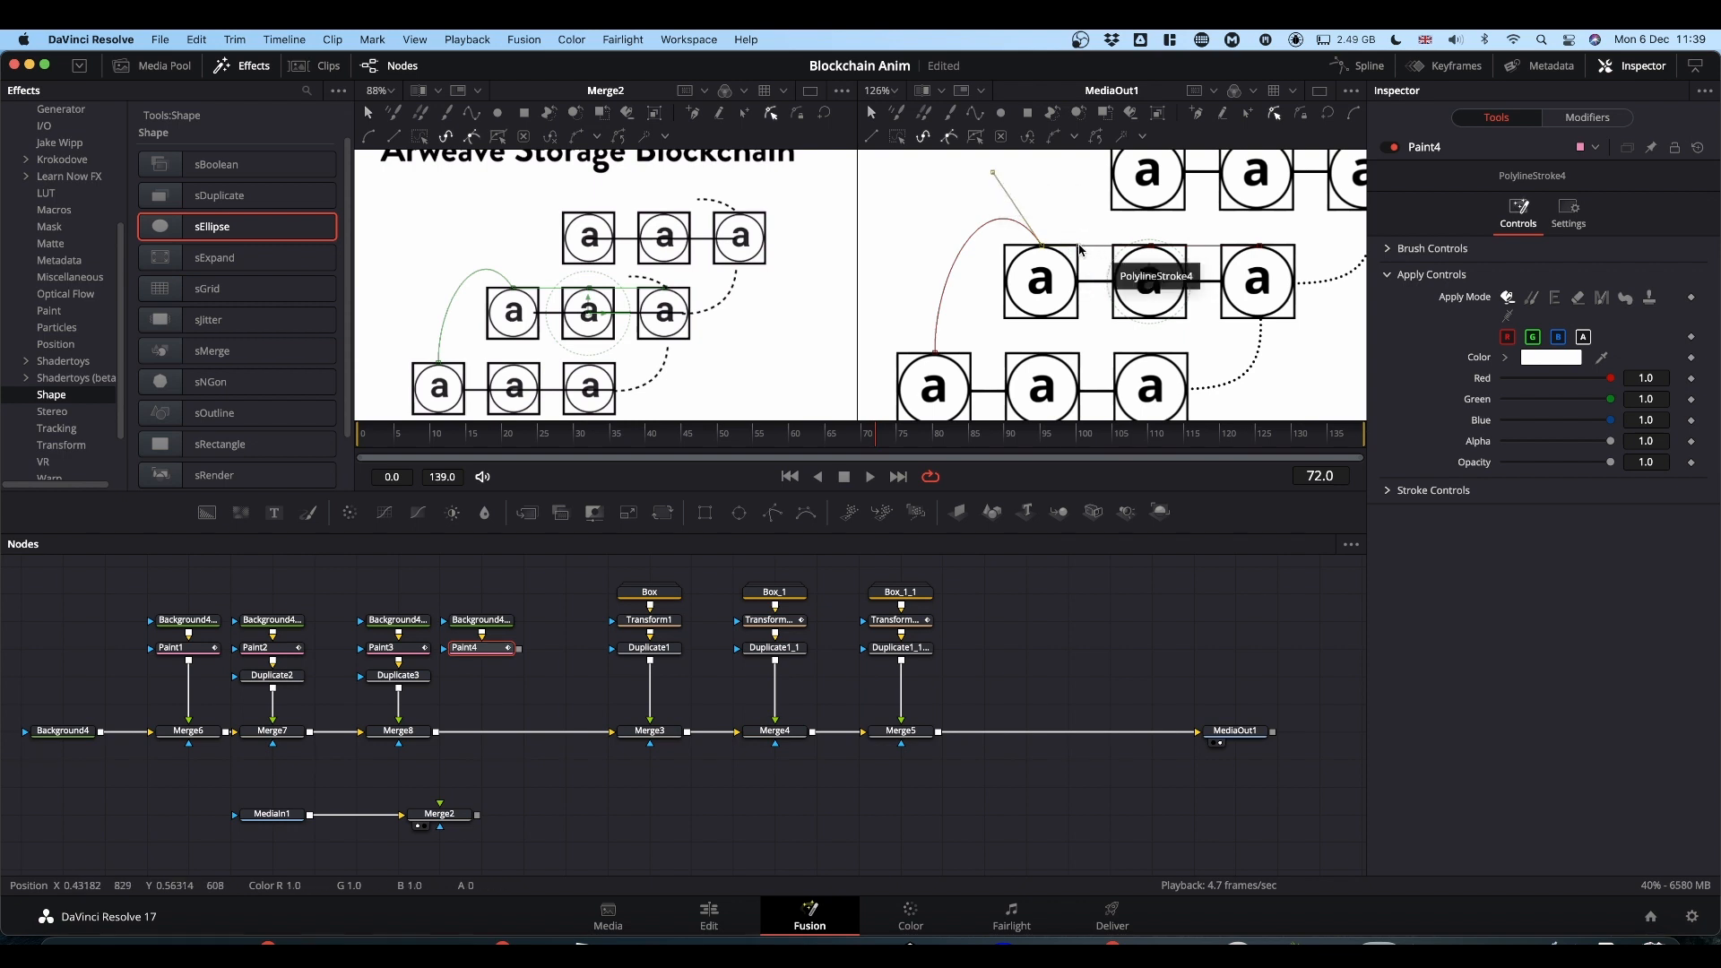
Shape the stroke segment between the middle row's first and second boxes into an arch by pulling out the handles of both points.
{"action": "left_click_drag", "start_coordinate": [1080, 250], "coordinate": [1082, 248]}
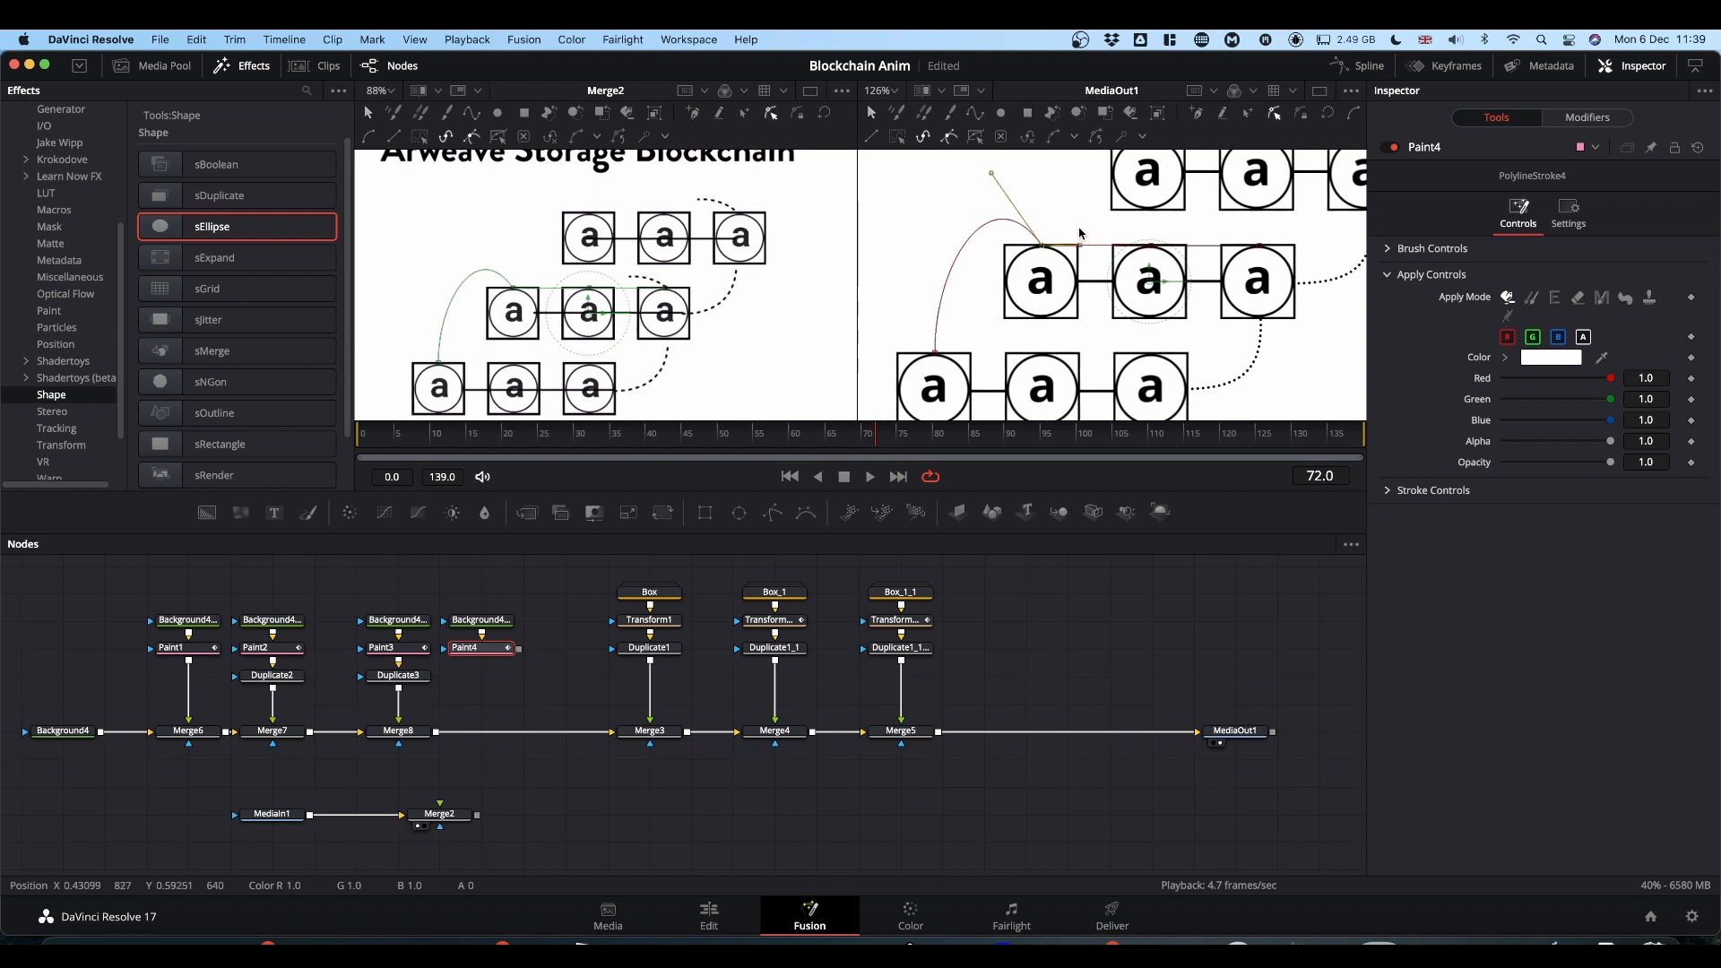
{"action": "key", "text": "super"}
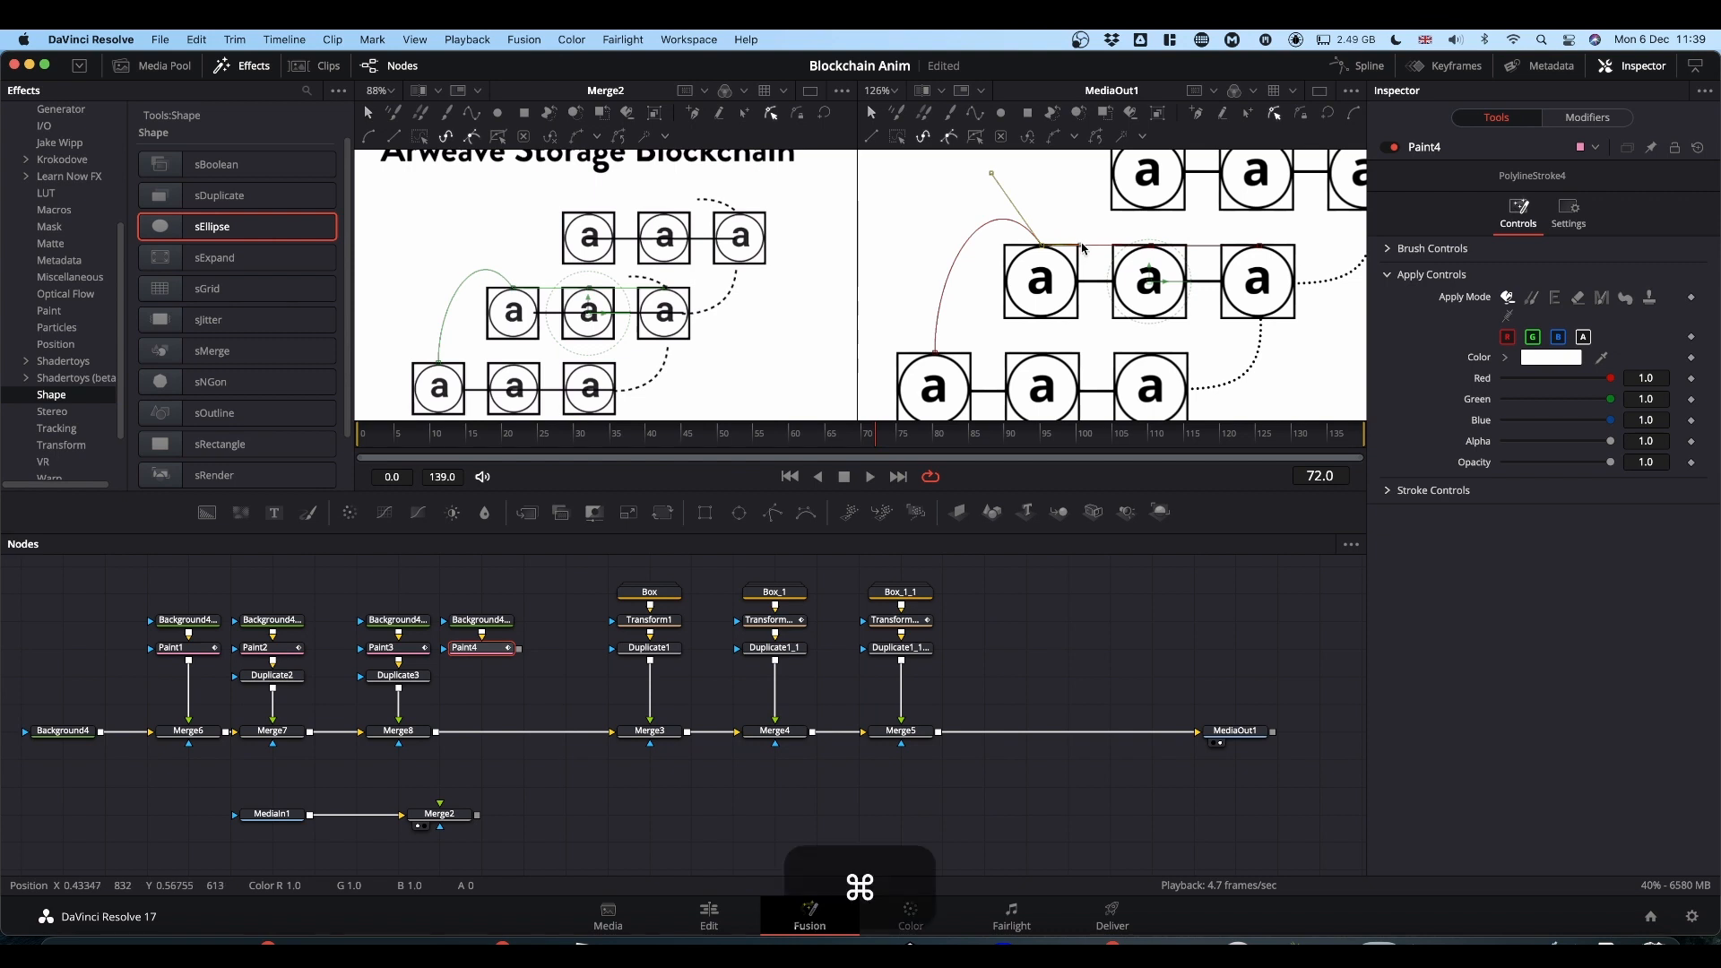
{"action": "left_click_drag", "start_coordinate": [1081, 249], "coordinate": [1073, 195]}
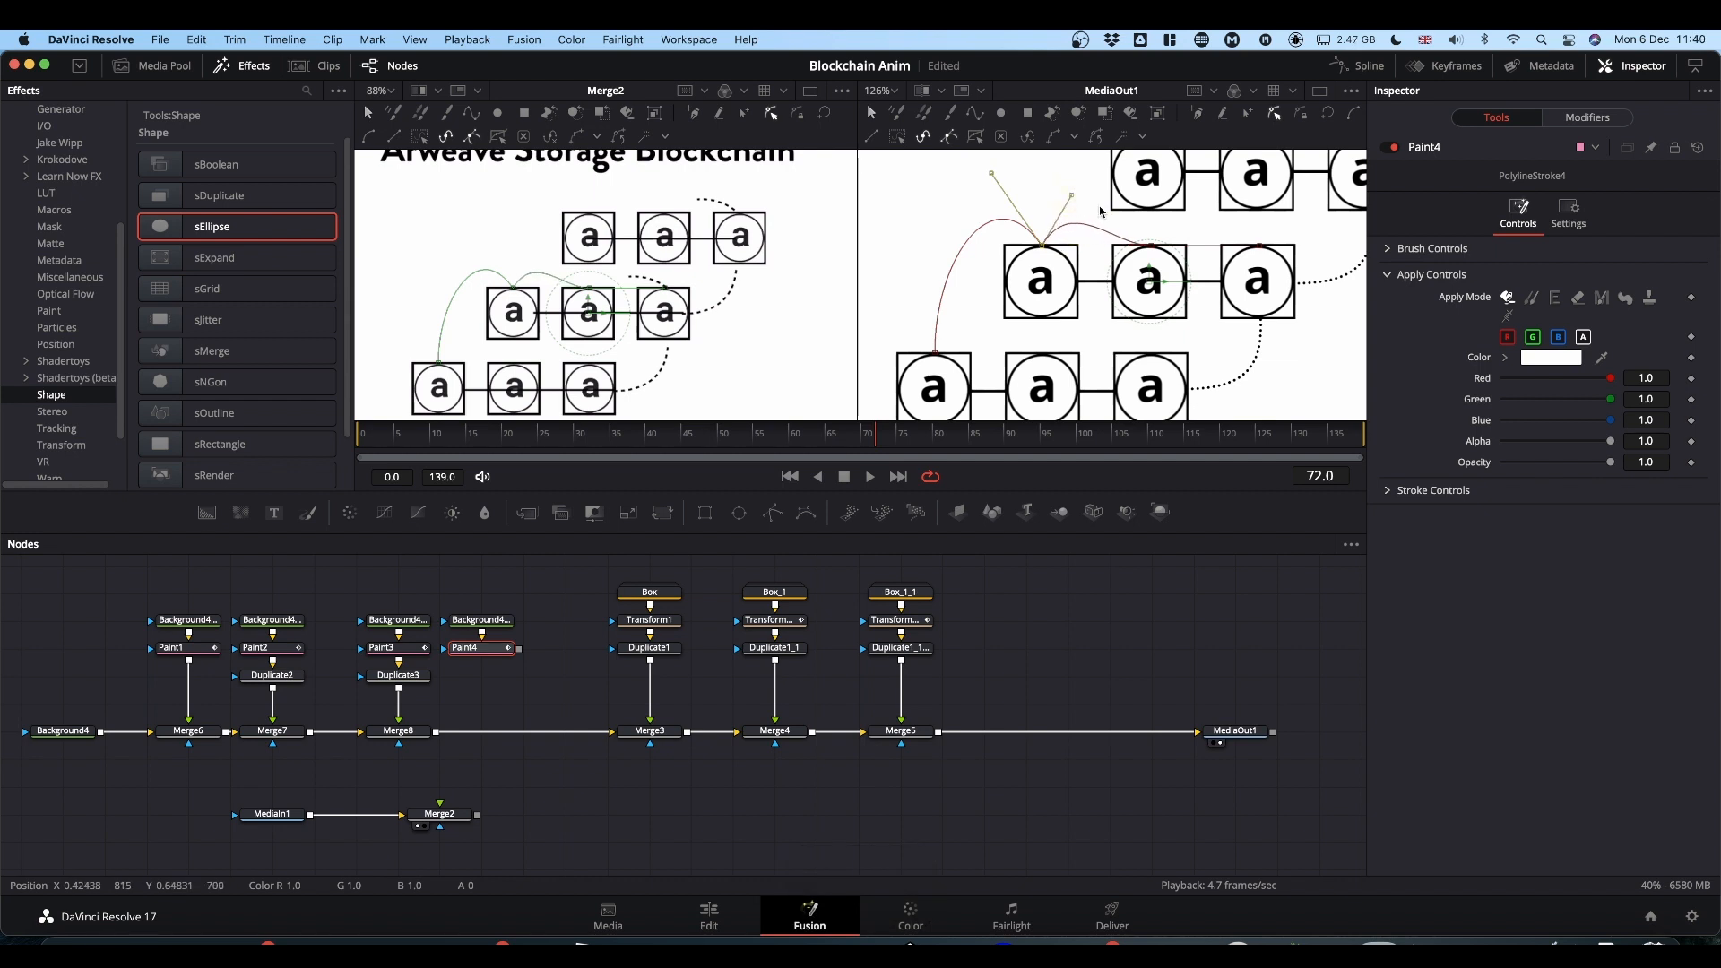
{"action": "left_click", "coordinate": [1153, 247]}
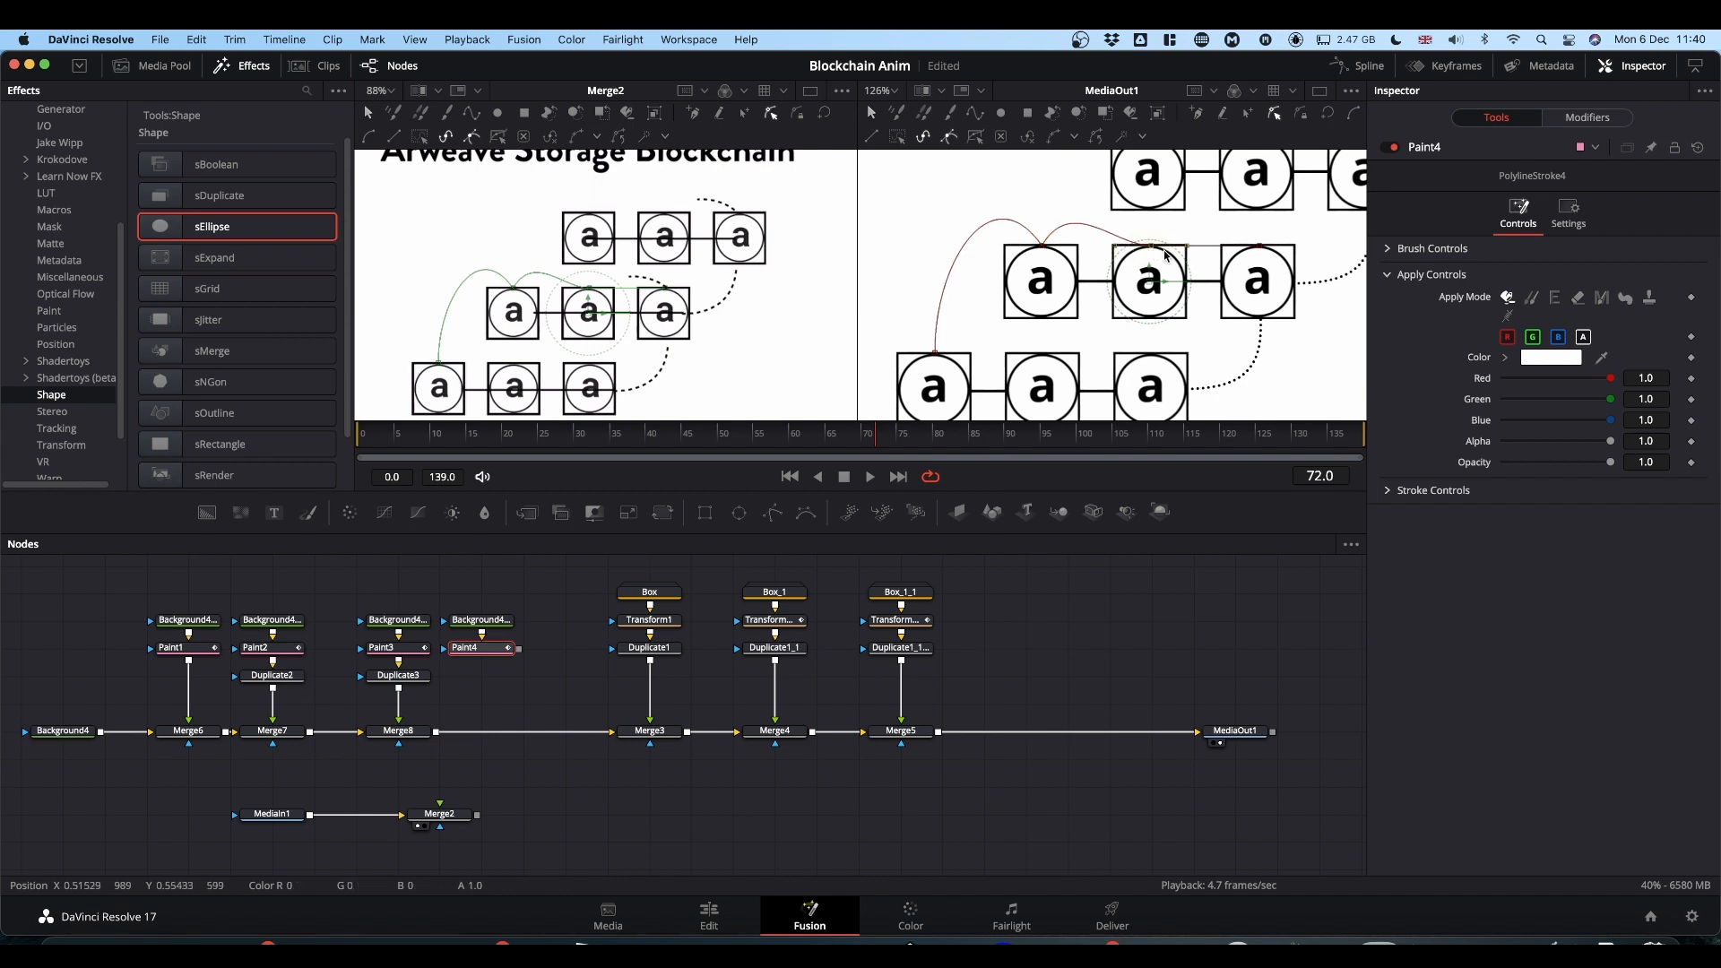
{"action": "scroll", "coordinate": [1165, 255], "scroll_direction": "up", "scroll_amount": 3}
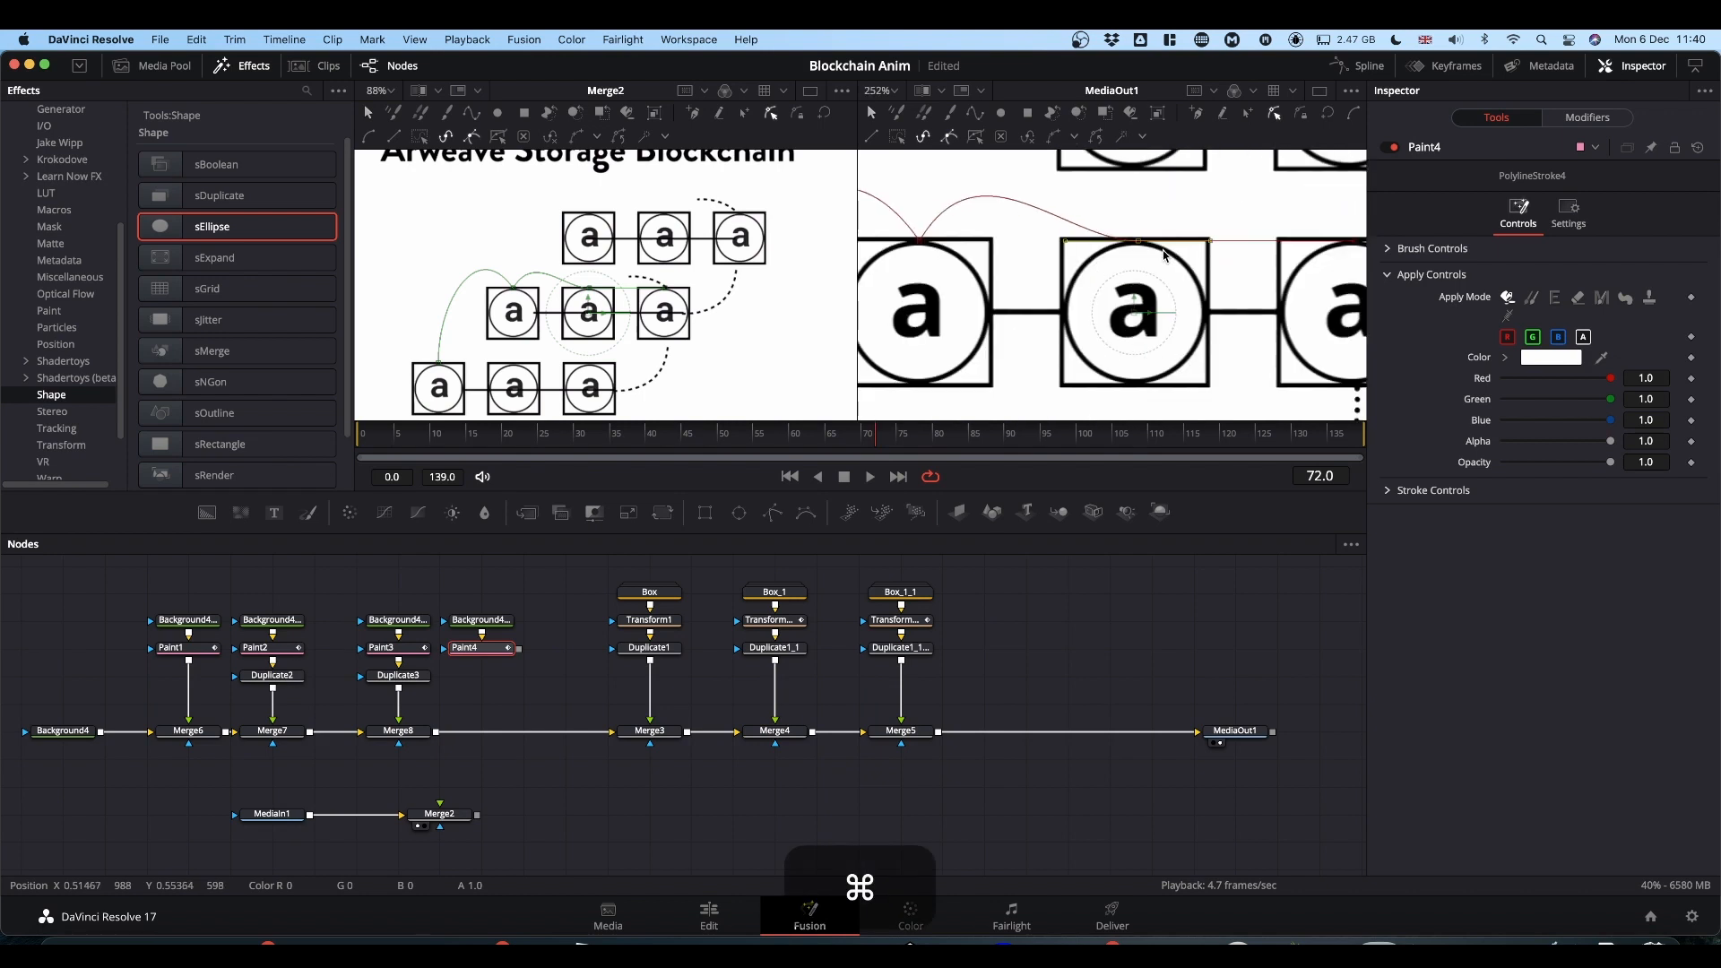
{"action": "scroll", "coordinate": [1165, 255], "scroll_direction": "up", "scroll_amount": 2}
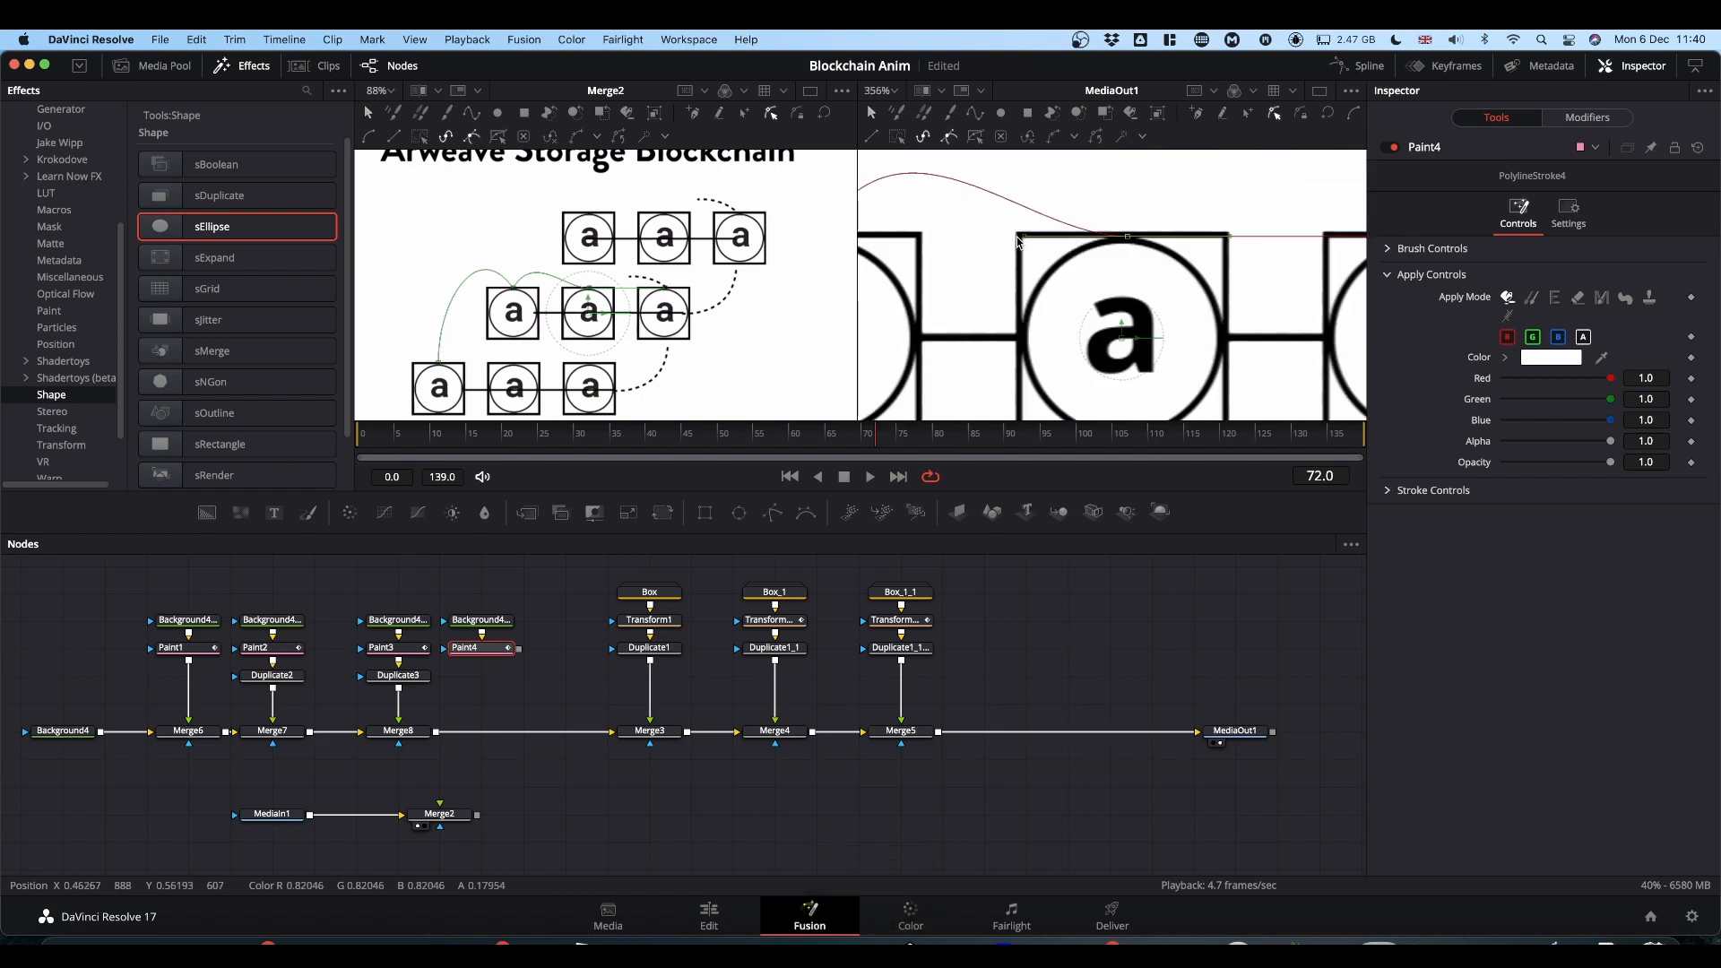
{"action": "scroll", "coordinate": [1020, 244], "scroll_direction": "down", "scroll_amount": 5}
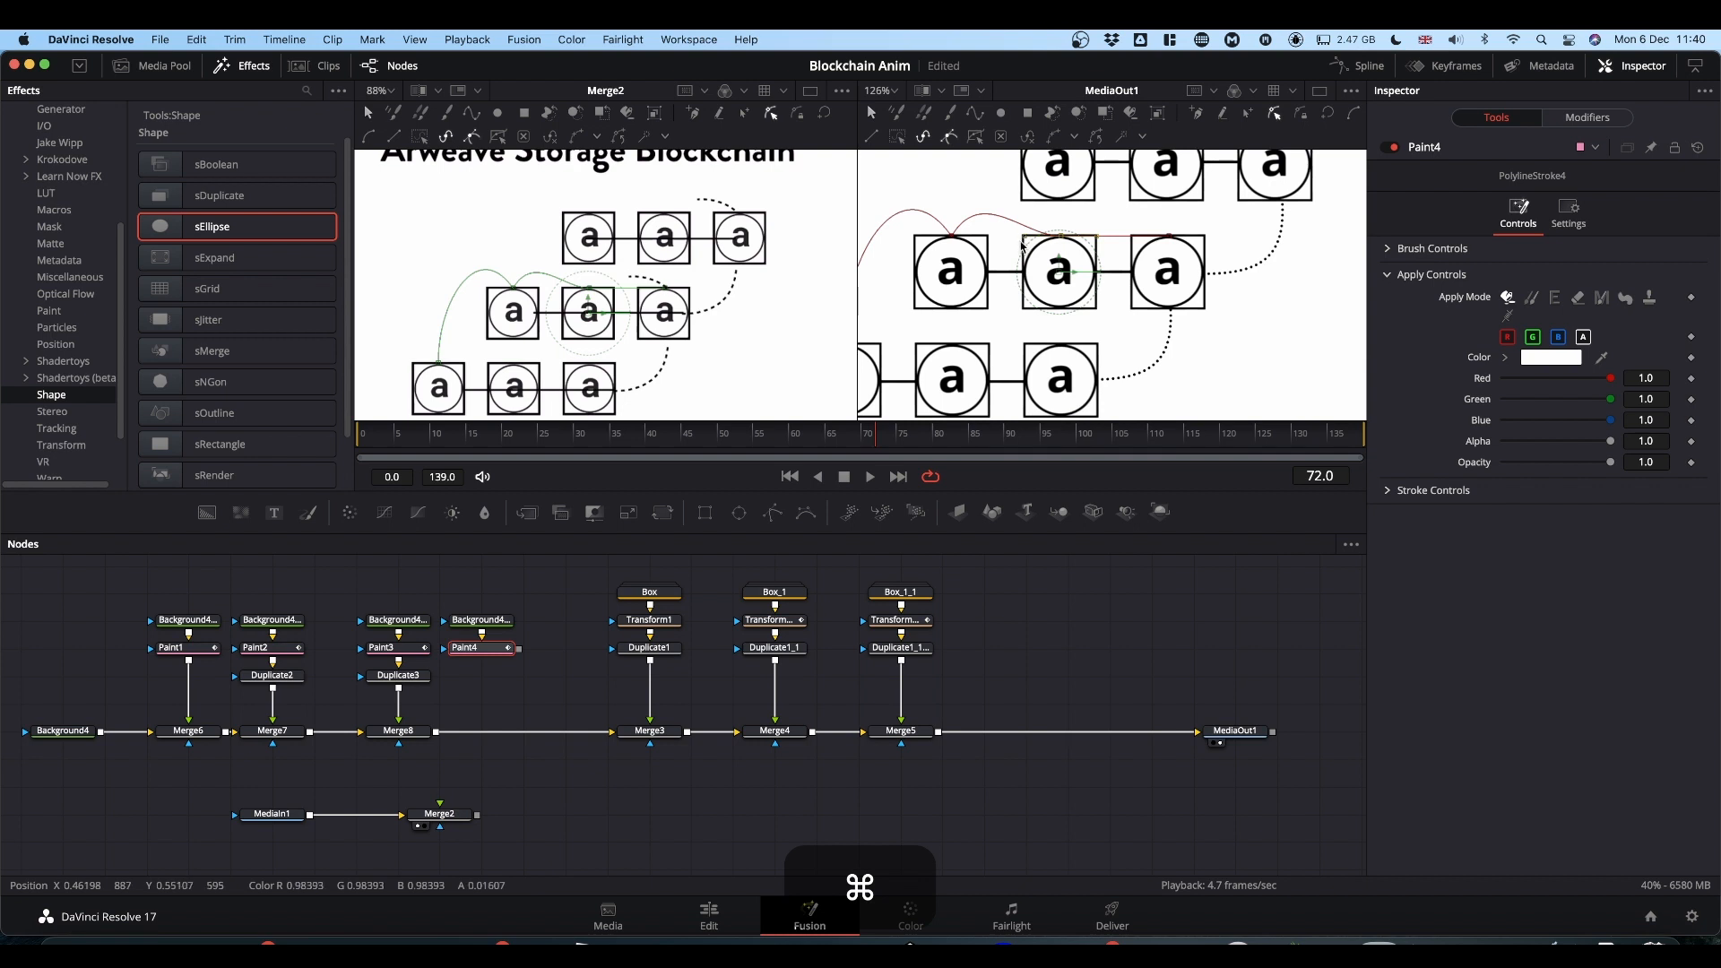
{"action": "left_click_drag", "start_coordinate": [1024, 237], "coordinate": [1049, 211]}
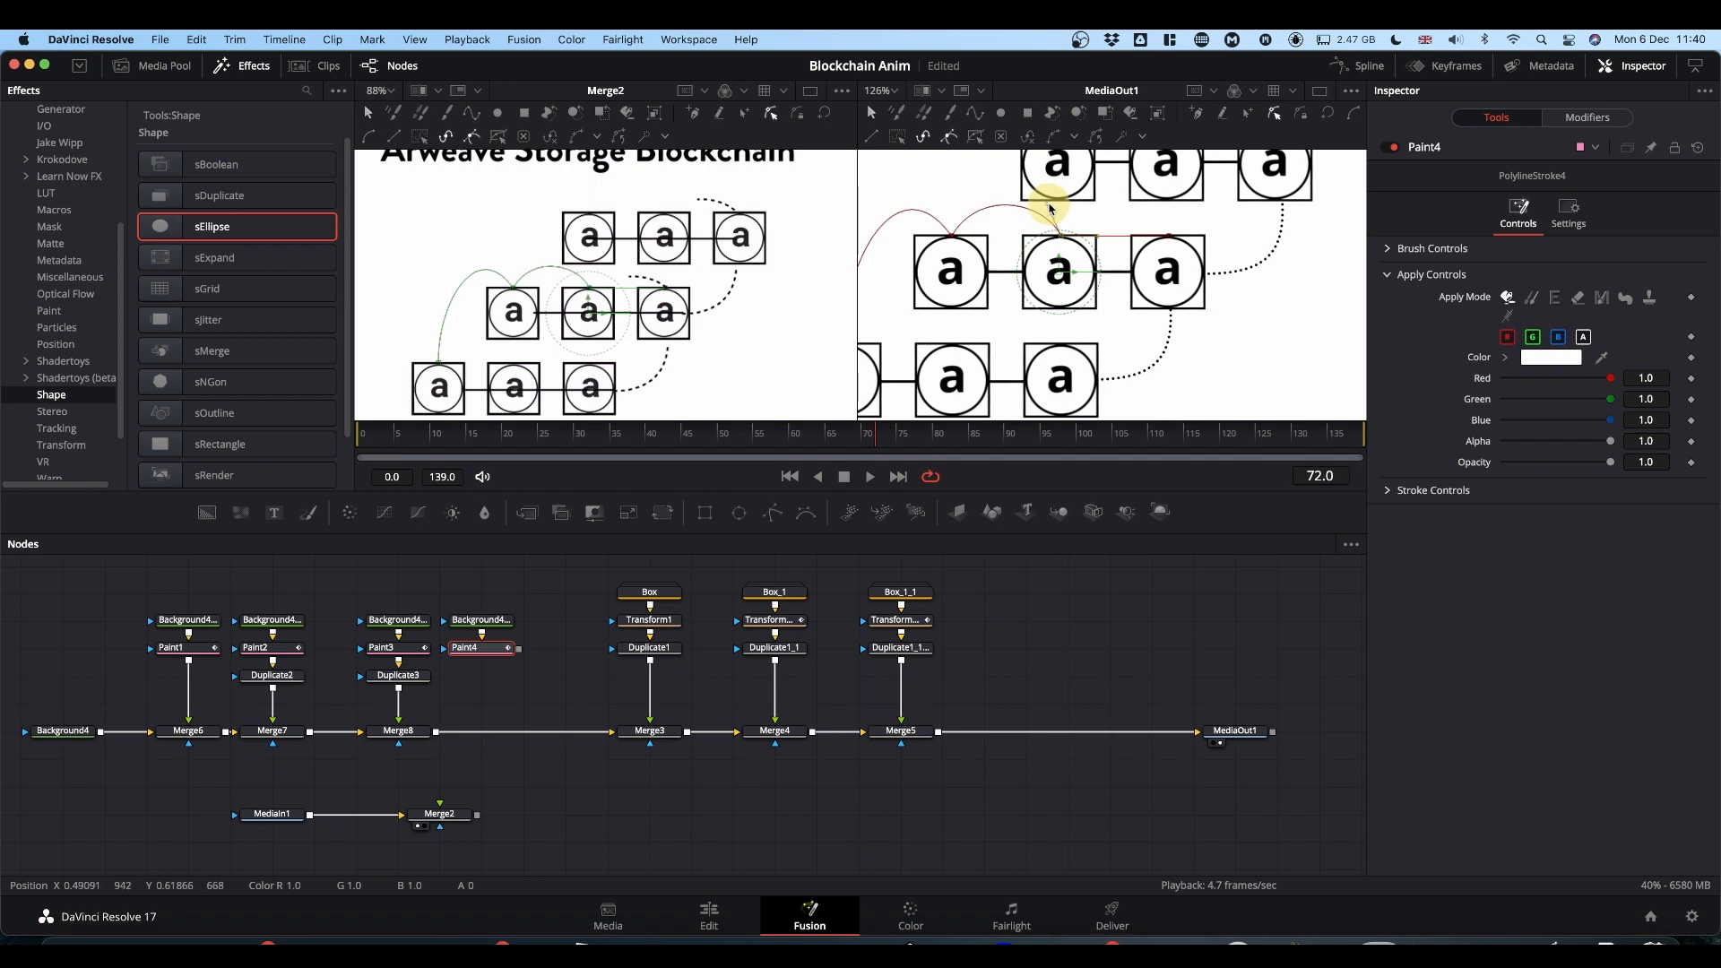
{"action": "left_click_drag", "start_coordinate": [1050, 209], "coordinate": [1052, 210]}
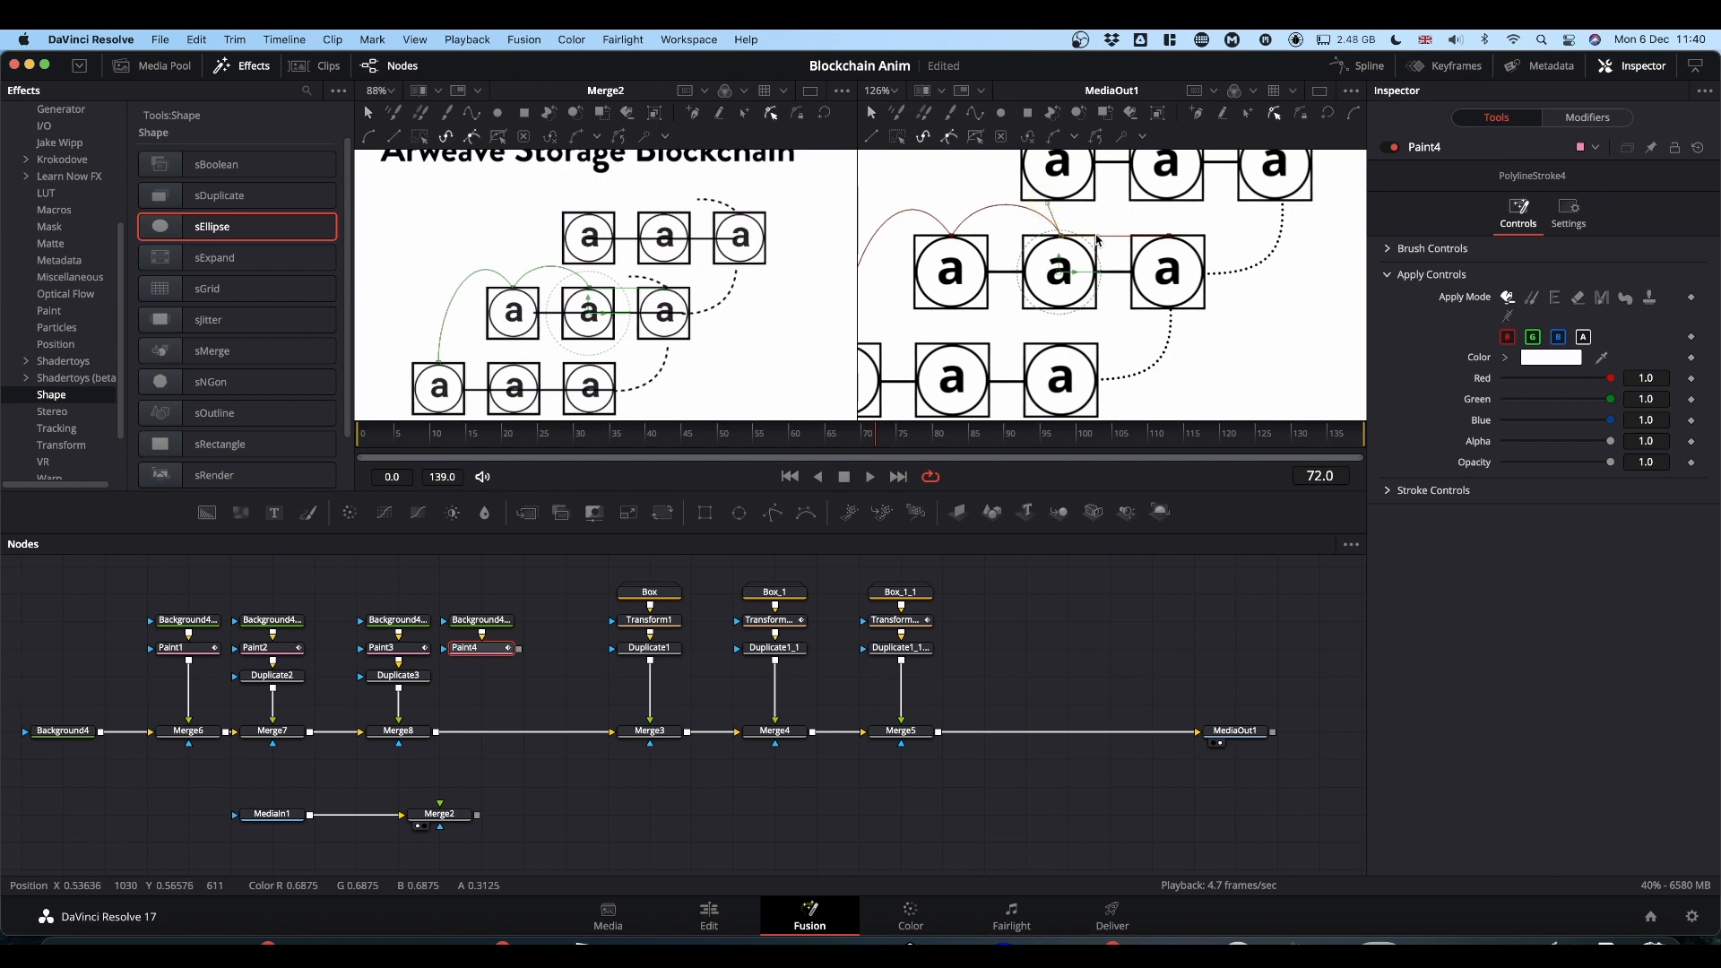
Arch the stroke segment between the middle row's second and third boxes and refine the handle at the second box.
{"action": "left_click_drag", "start_coordinate": [1097, 239], "coordinate": [1075, 185]}
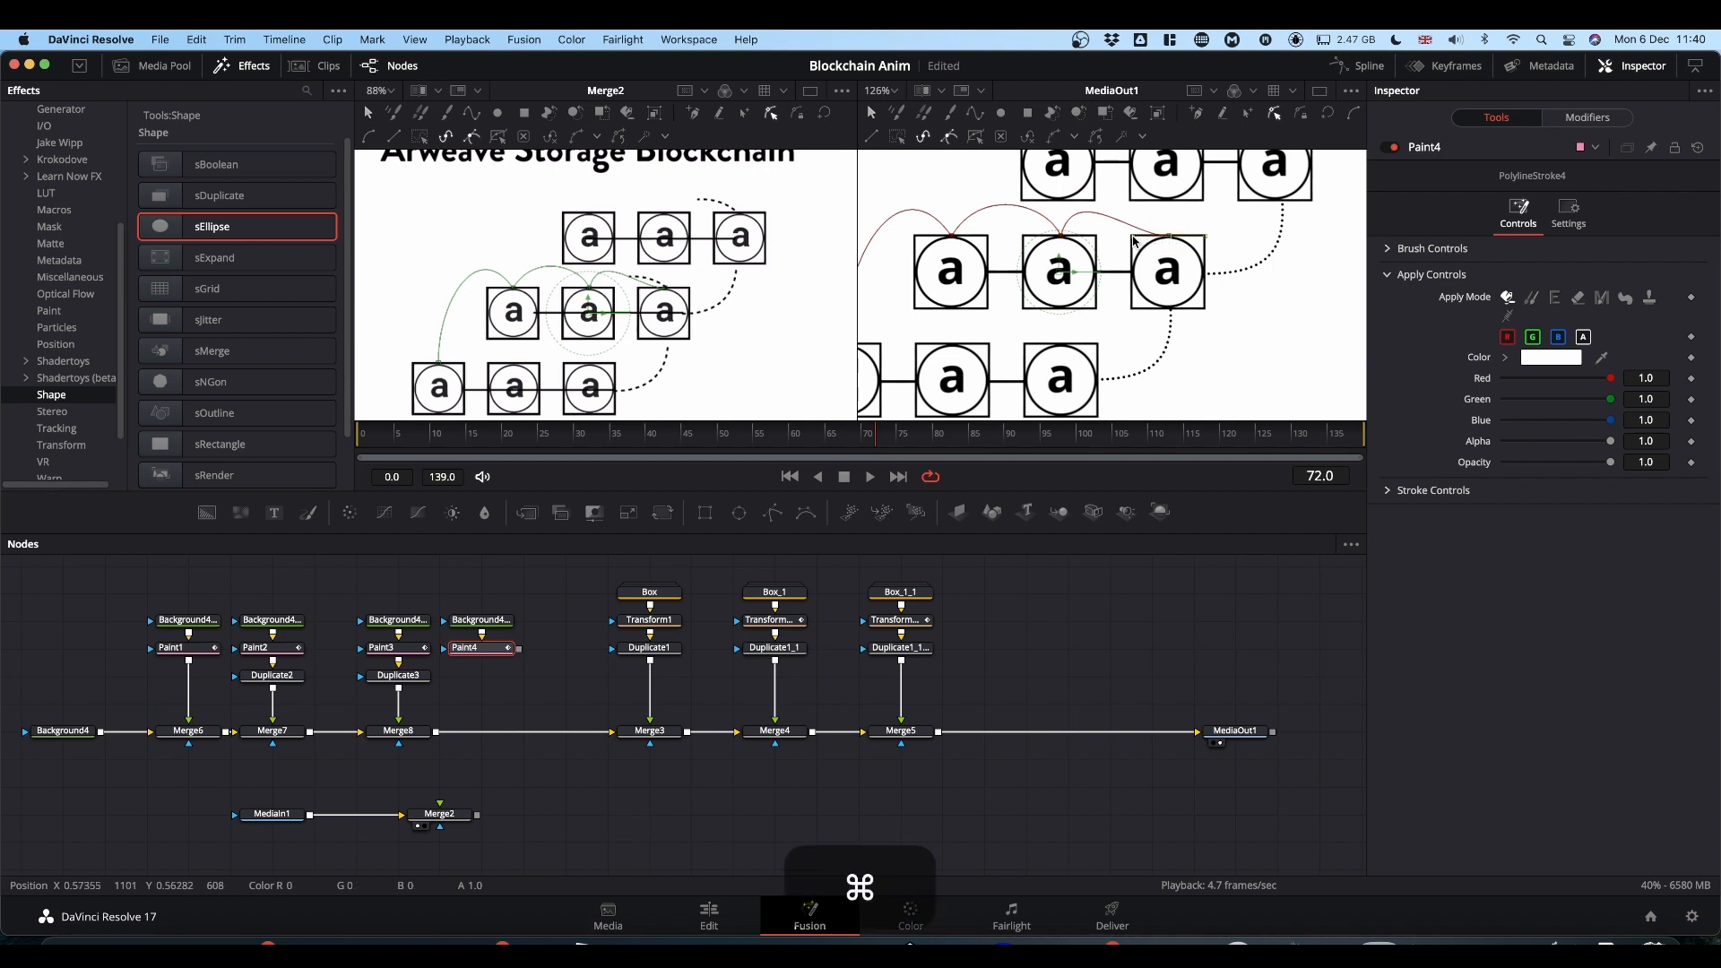
{"action": "left_click_drag", "start_coordinate": [1133, 237], "coordinate": [1170, 210]}
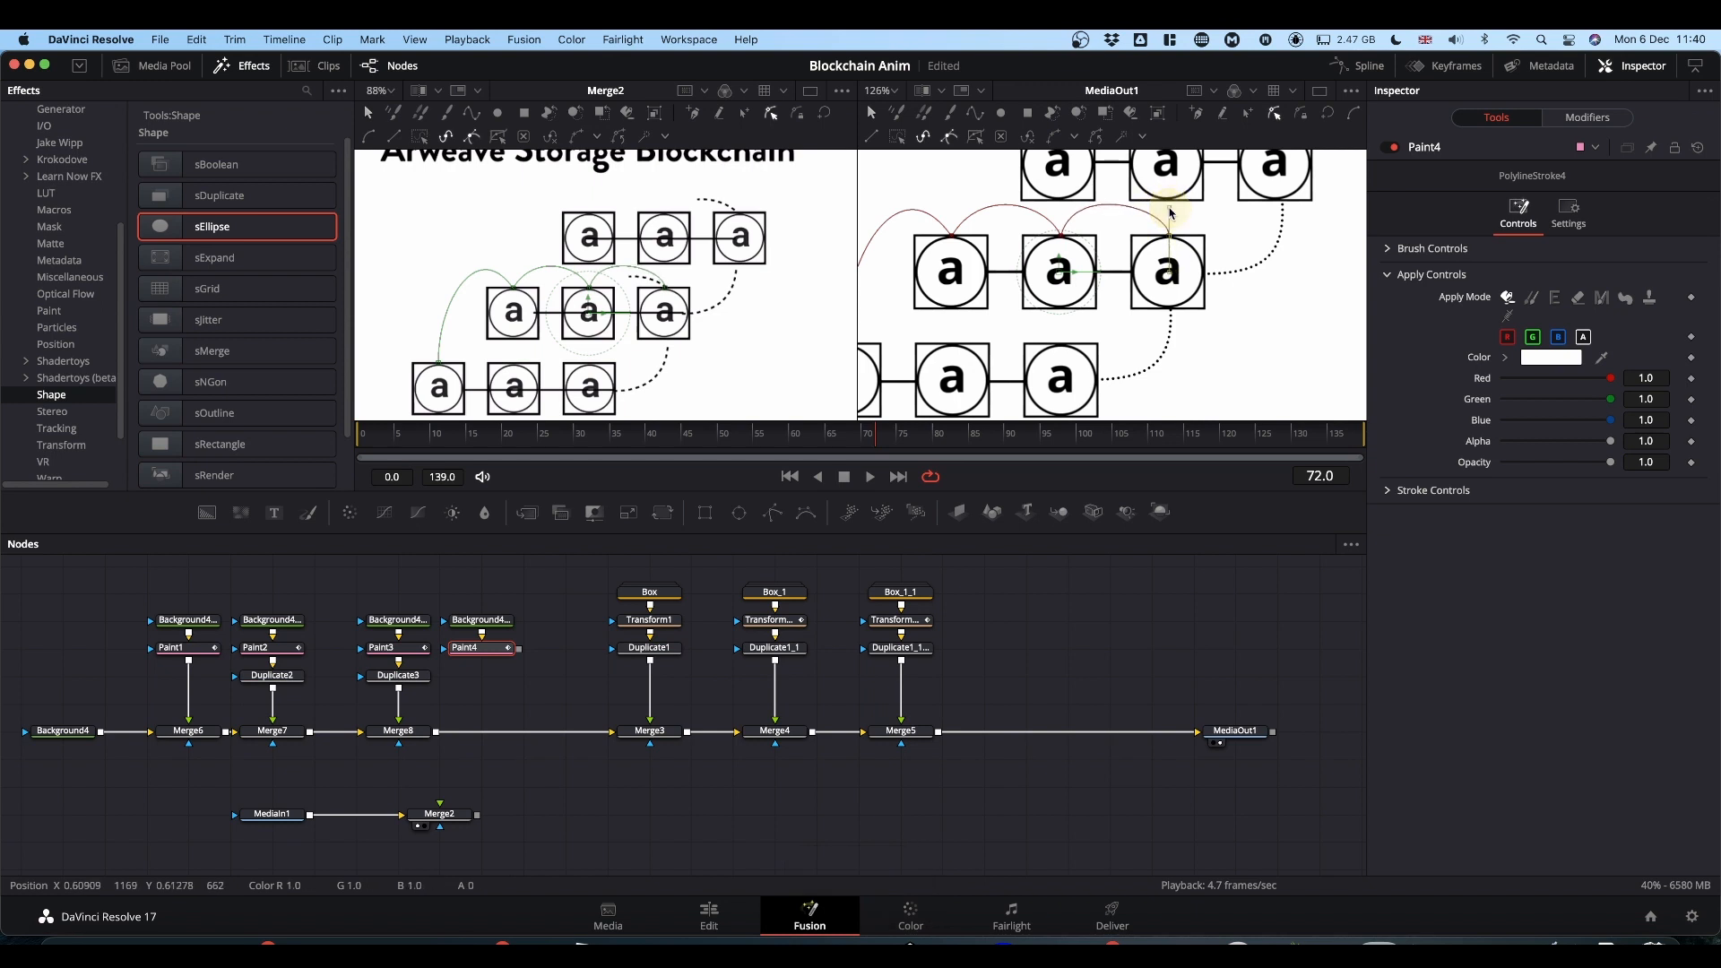
{"action": "left_click", "coordinate": [1060, 236]}
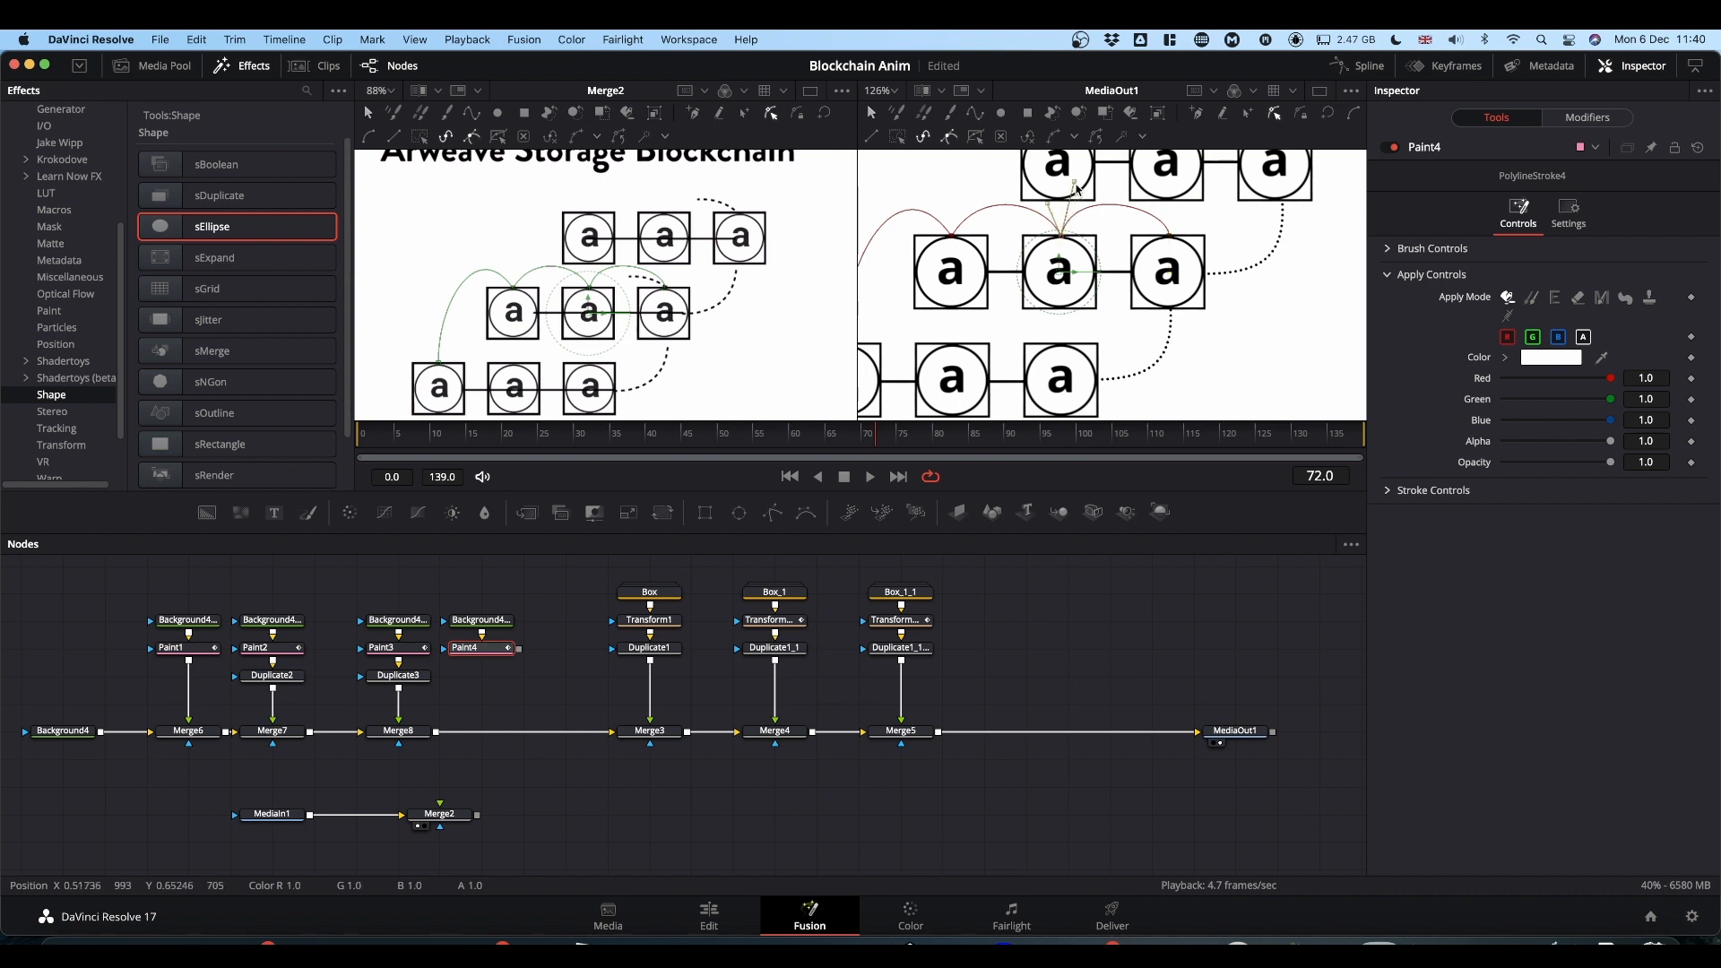
{"action": "left_click_drag", "start_coordinate": [1075, 182], "coordinate": [1080, 193]}
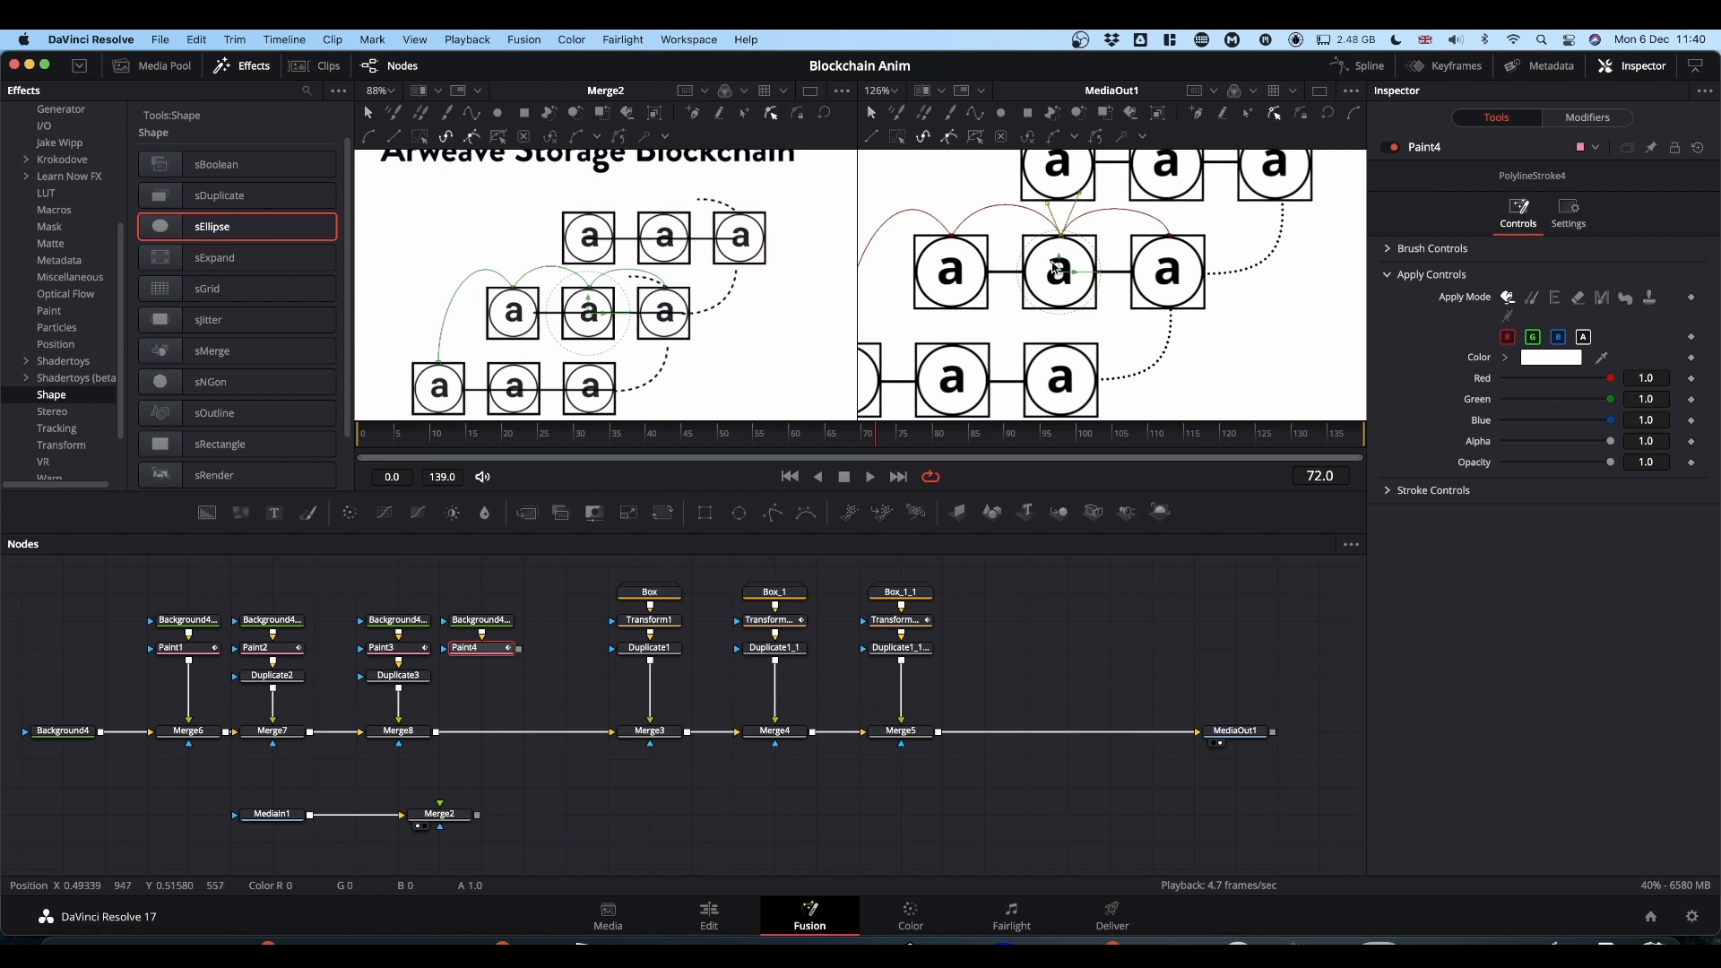
Merge Paint4 into the main chain between Merge8 and Merge3 and set Background4_4's alpha to 0.
{"action": "scroll", "coordinate": [1055, 267], "scroll_direction": "down", "scroll_amount": 3}
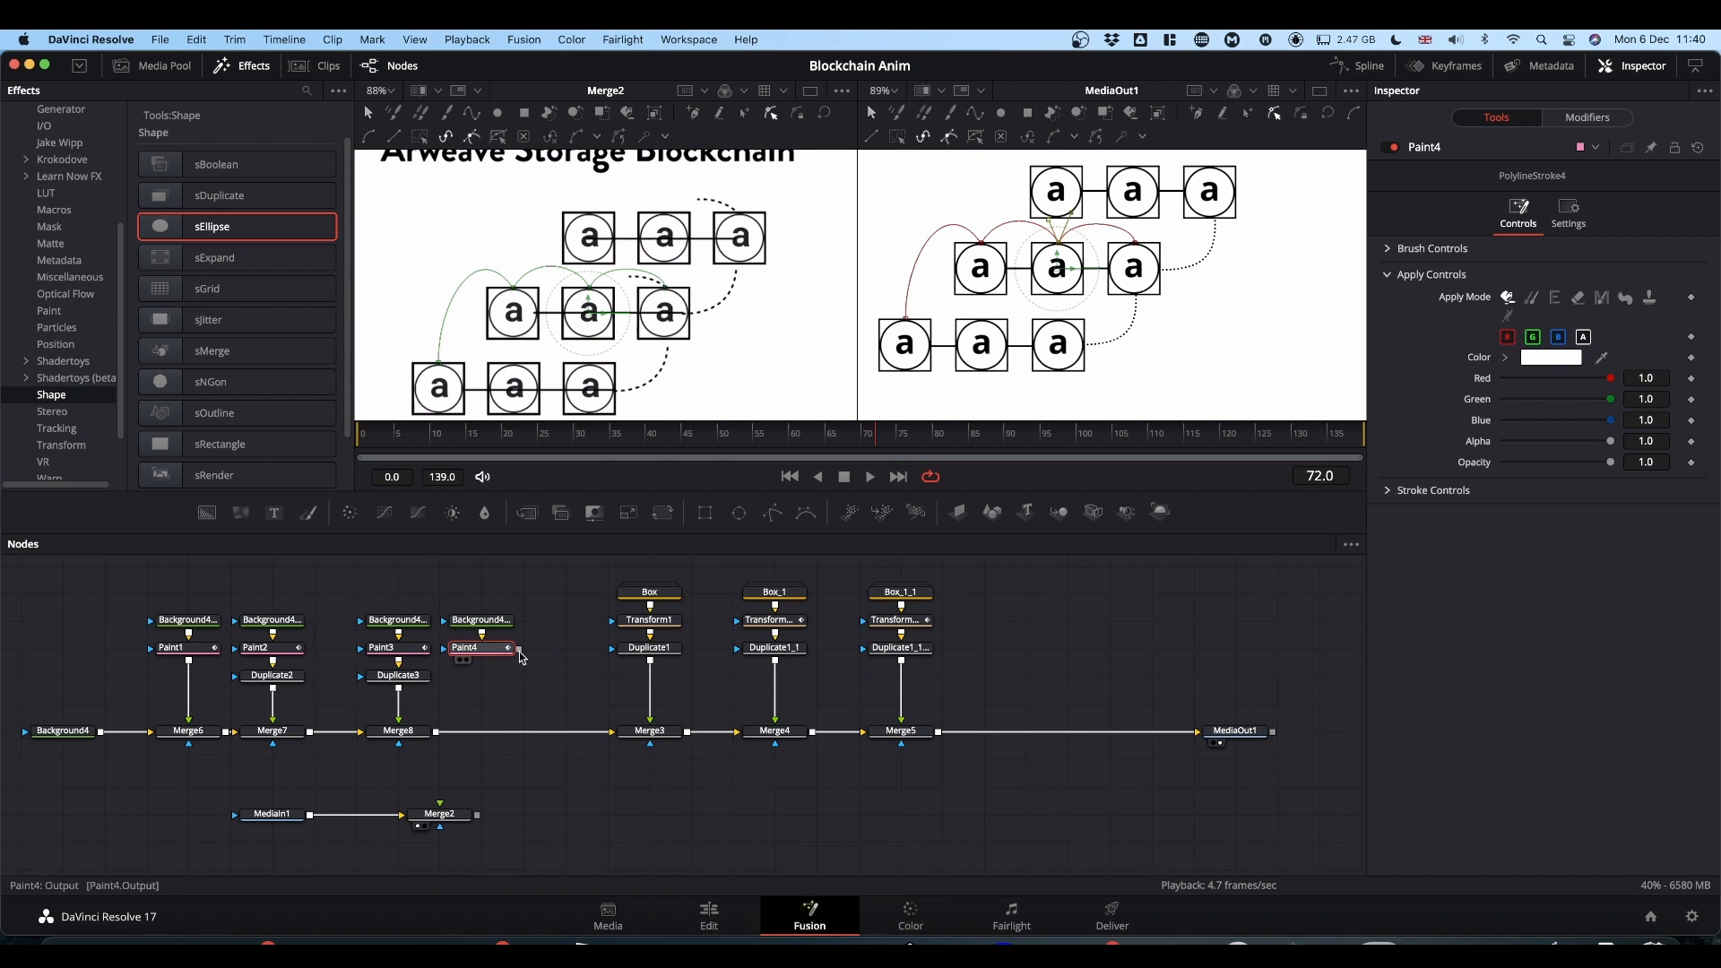
{"action": "mouse_move", "coordinate": [518, 648]}
{"action": "left_mouse_down"}
{"action": "mouse_move", "coordinate": [434, 723]}
{"action": "mouse_move", "coordinate": [480, 731]}
{"action": "left_mouse_up"}
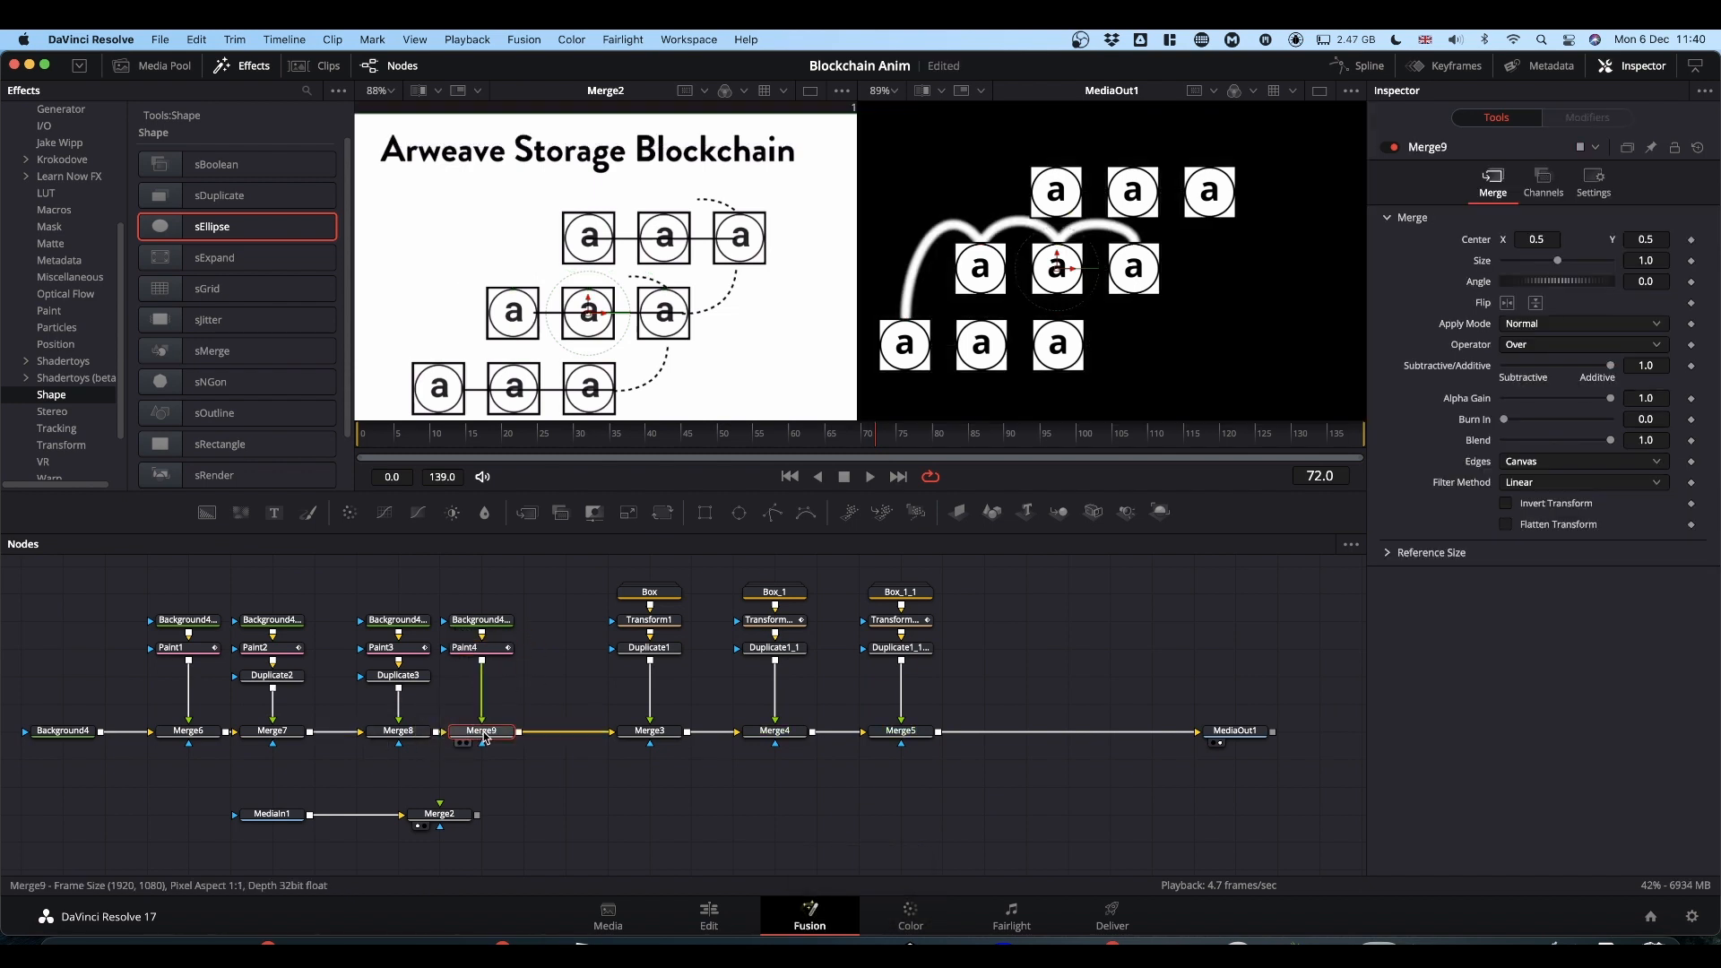
{"action": "left_click", "coordinate": [481, 620]}
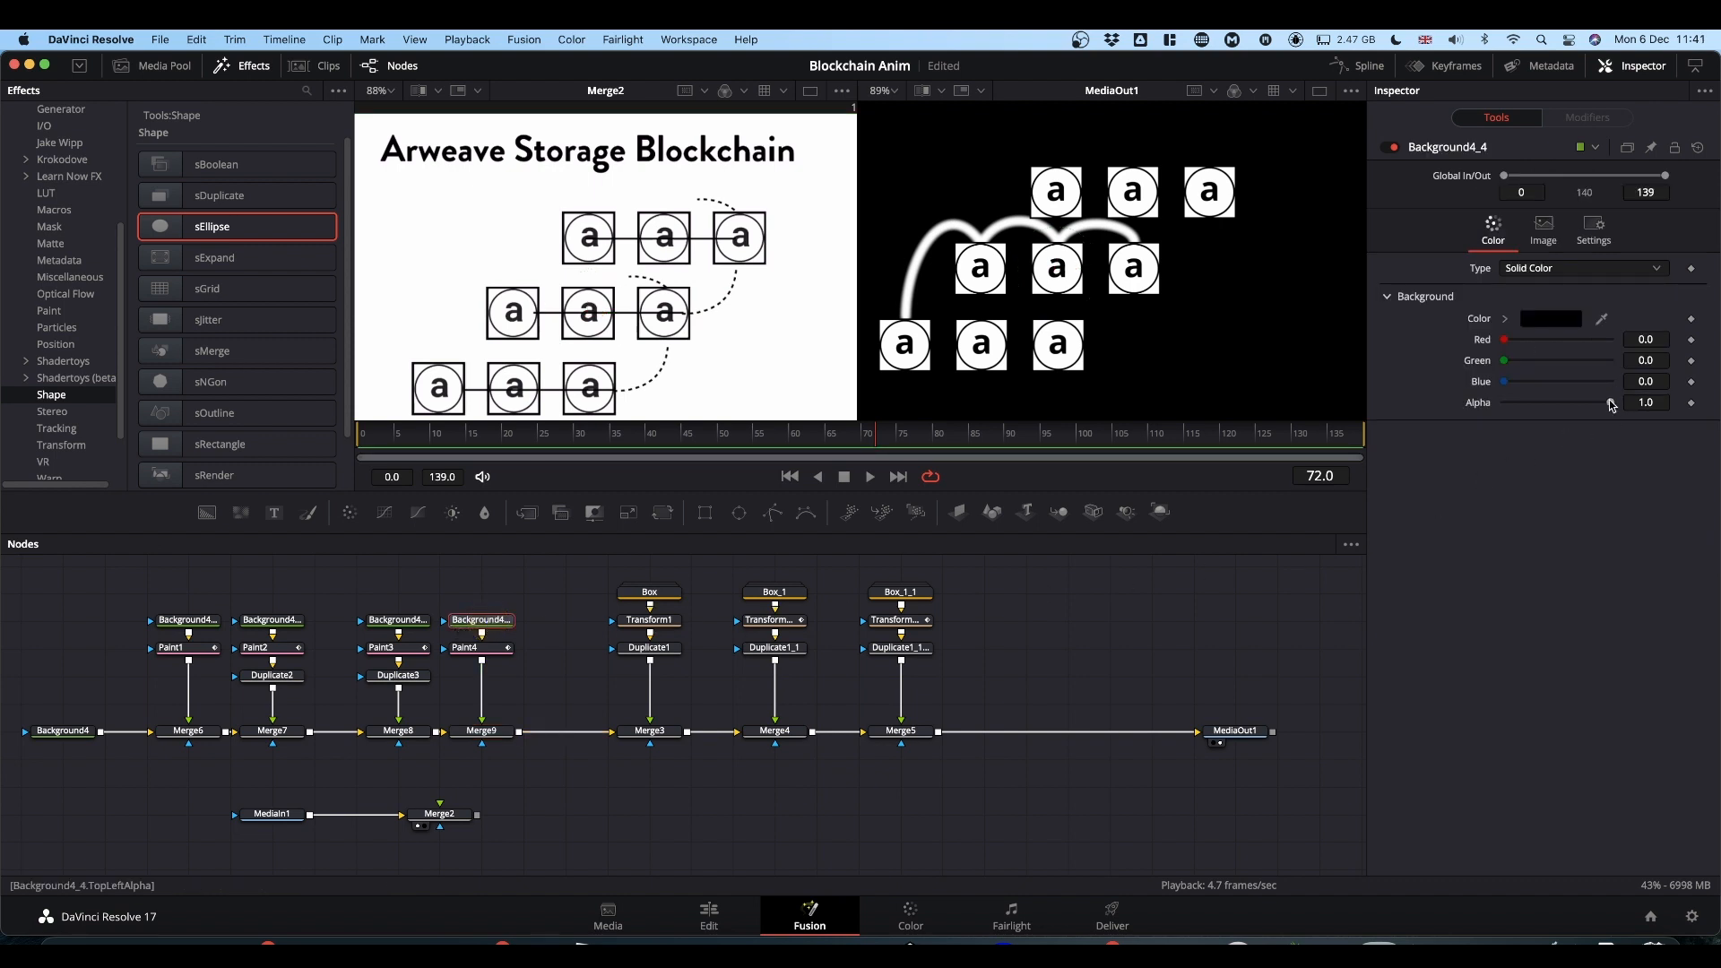
{"action": "left_click_drag", "start_coordinate": [1612, 412], "coordinate": [1326, 412]}
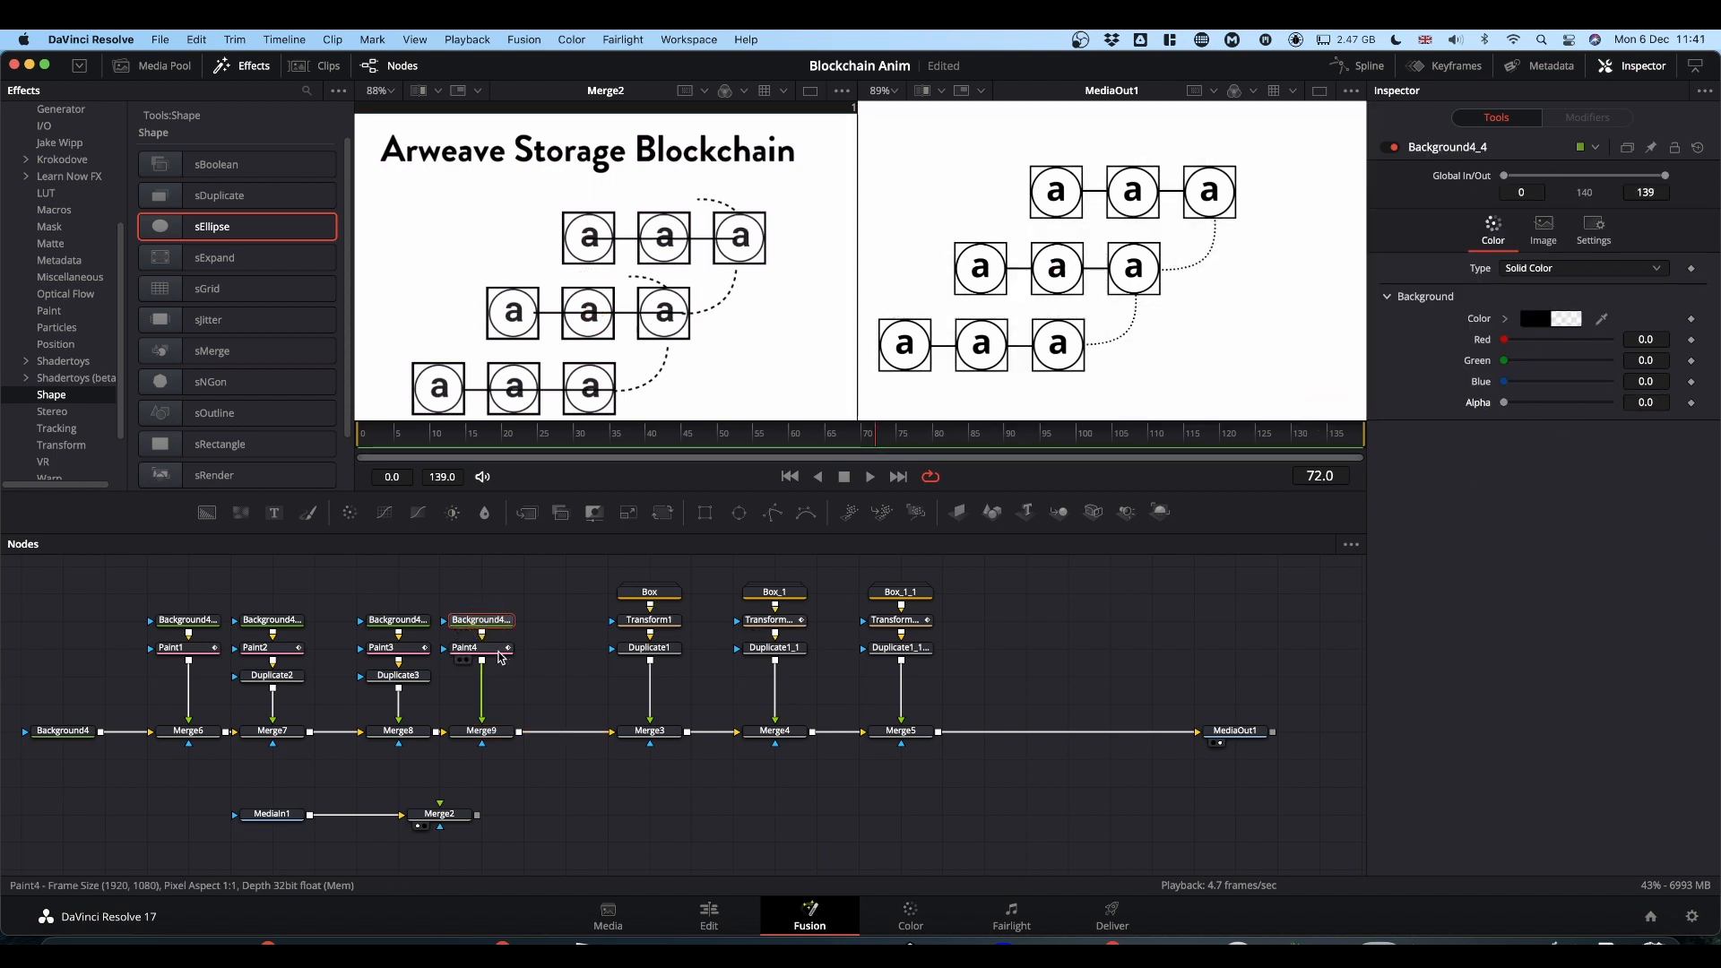
Give Paint4's stroke a hard circle brush of size 0.0023 and a black colour.
{"action": "left_click", "coordinate": [487, 648]}
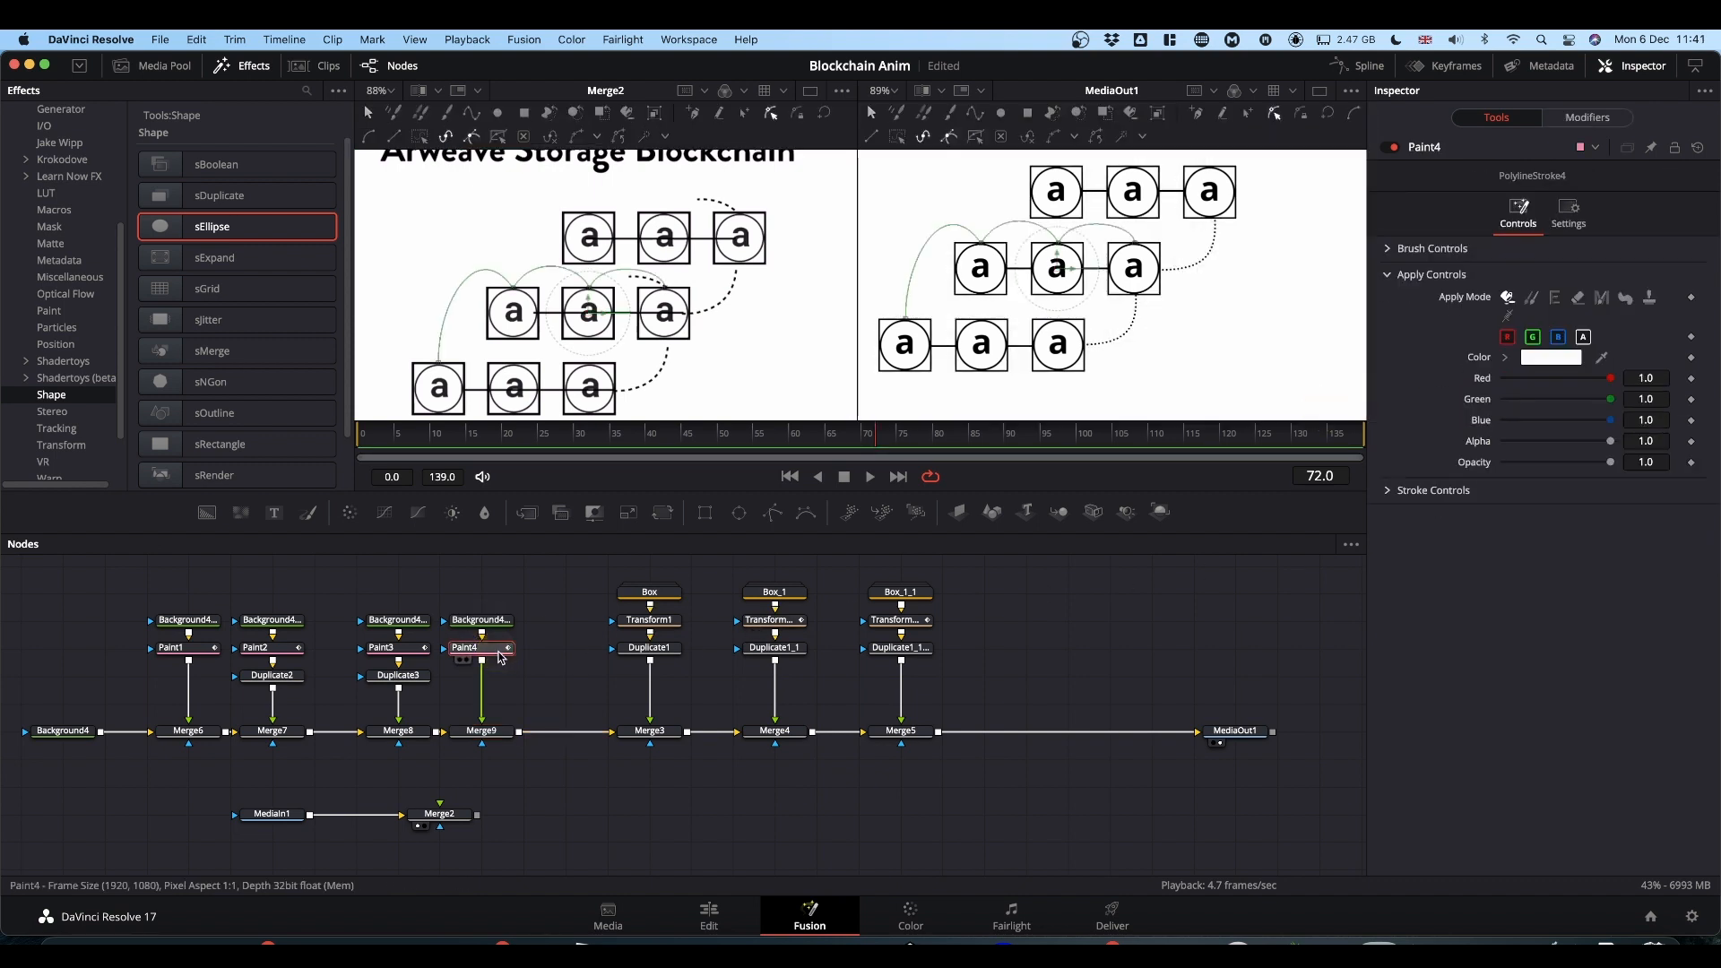
{"action": "left_click", "coordinate": [1388, 248]}
{"action": "left_click", "coordinate": [1531, 272]}
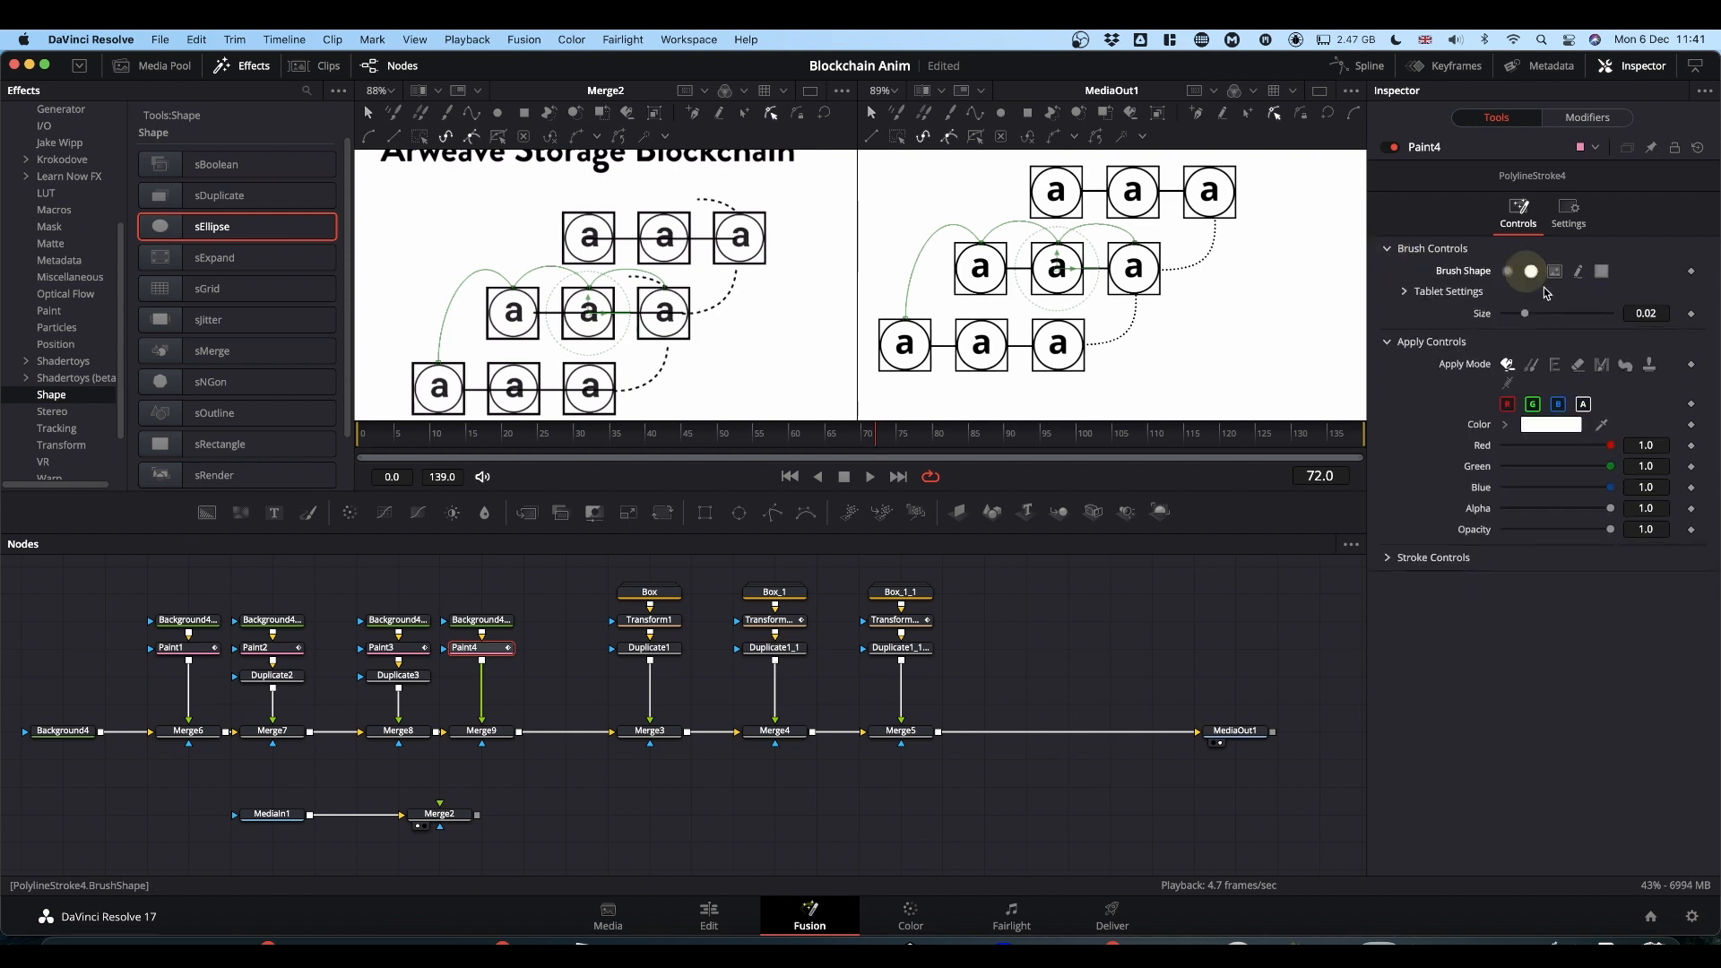
{"action": "left_click", "coordinate": [1661, 312]}
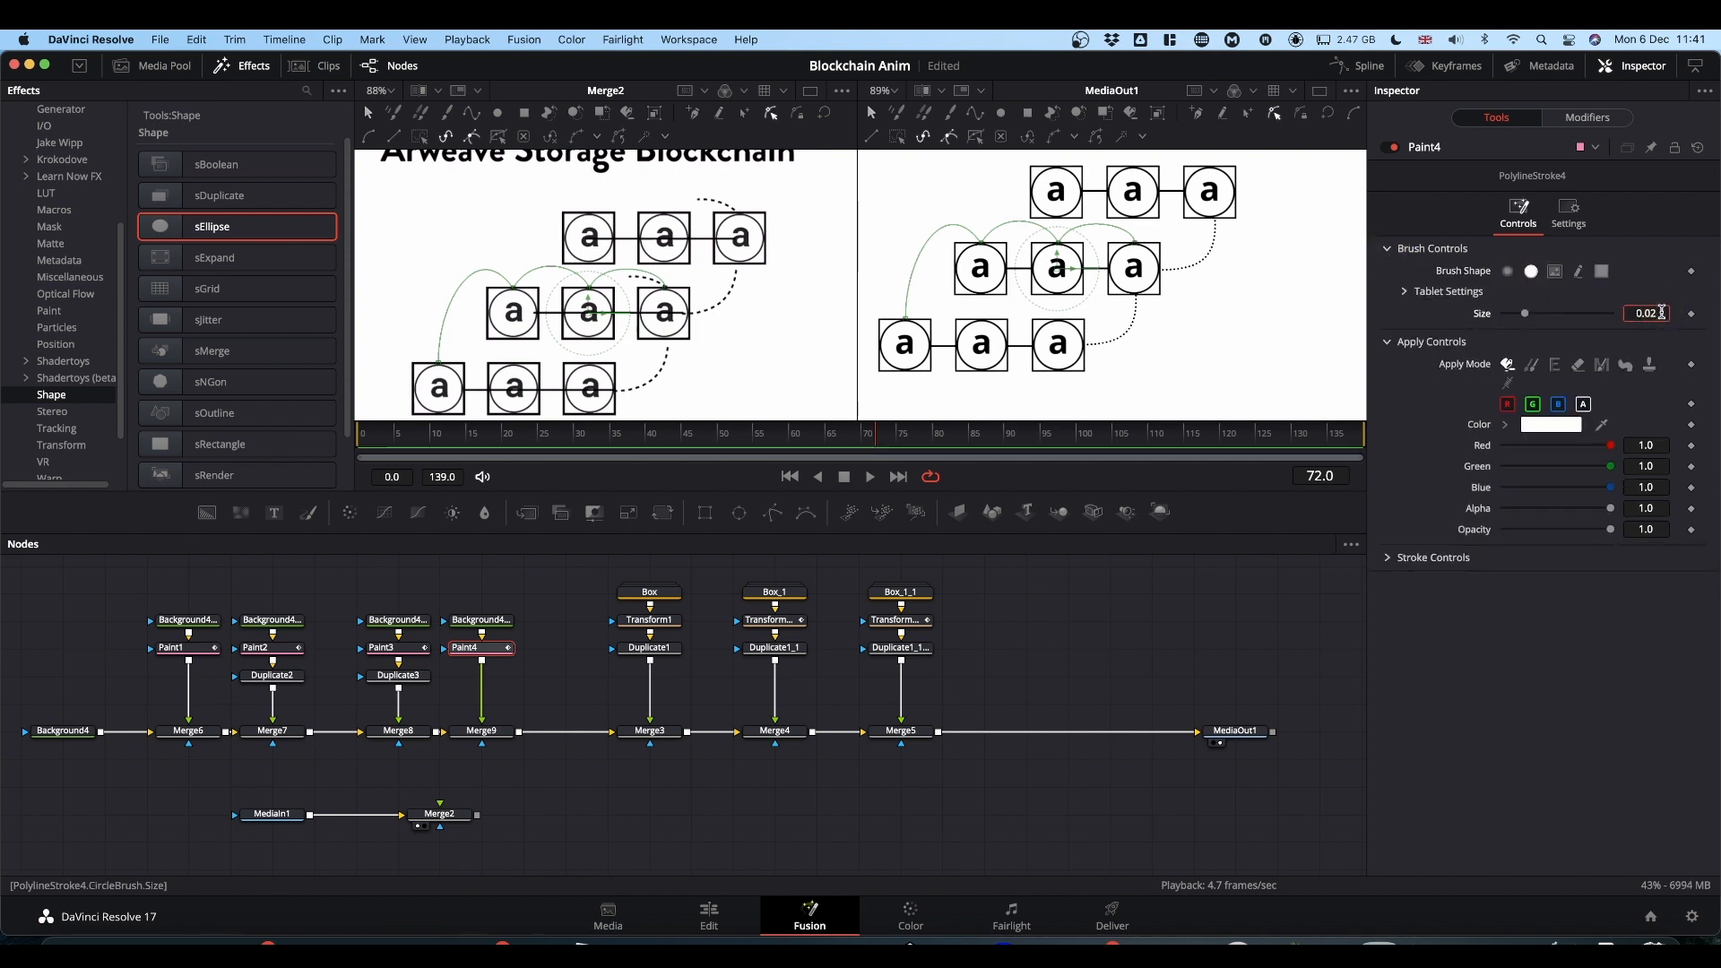
{"action": "key", "text": "BackSpace"}
{"action": "type", "text": "023"}
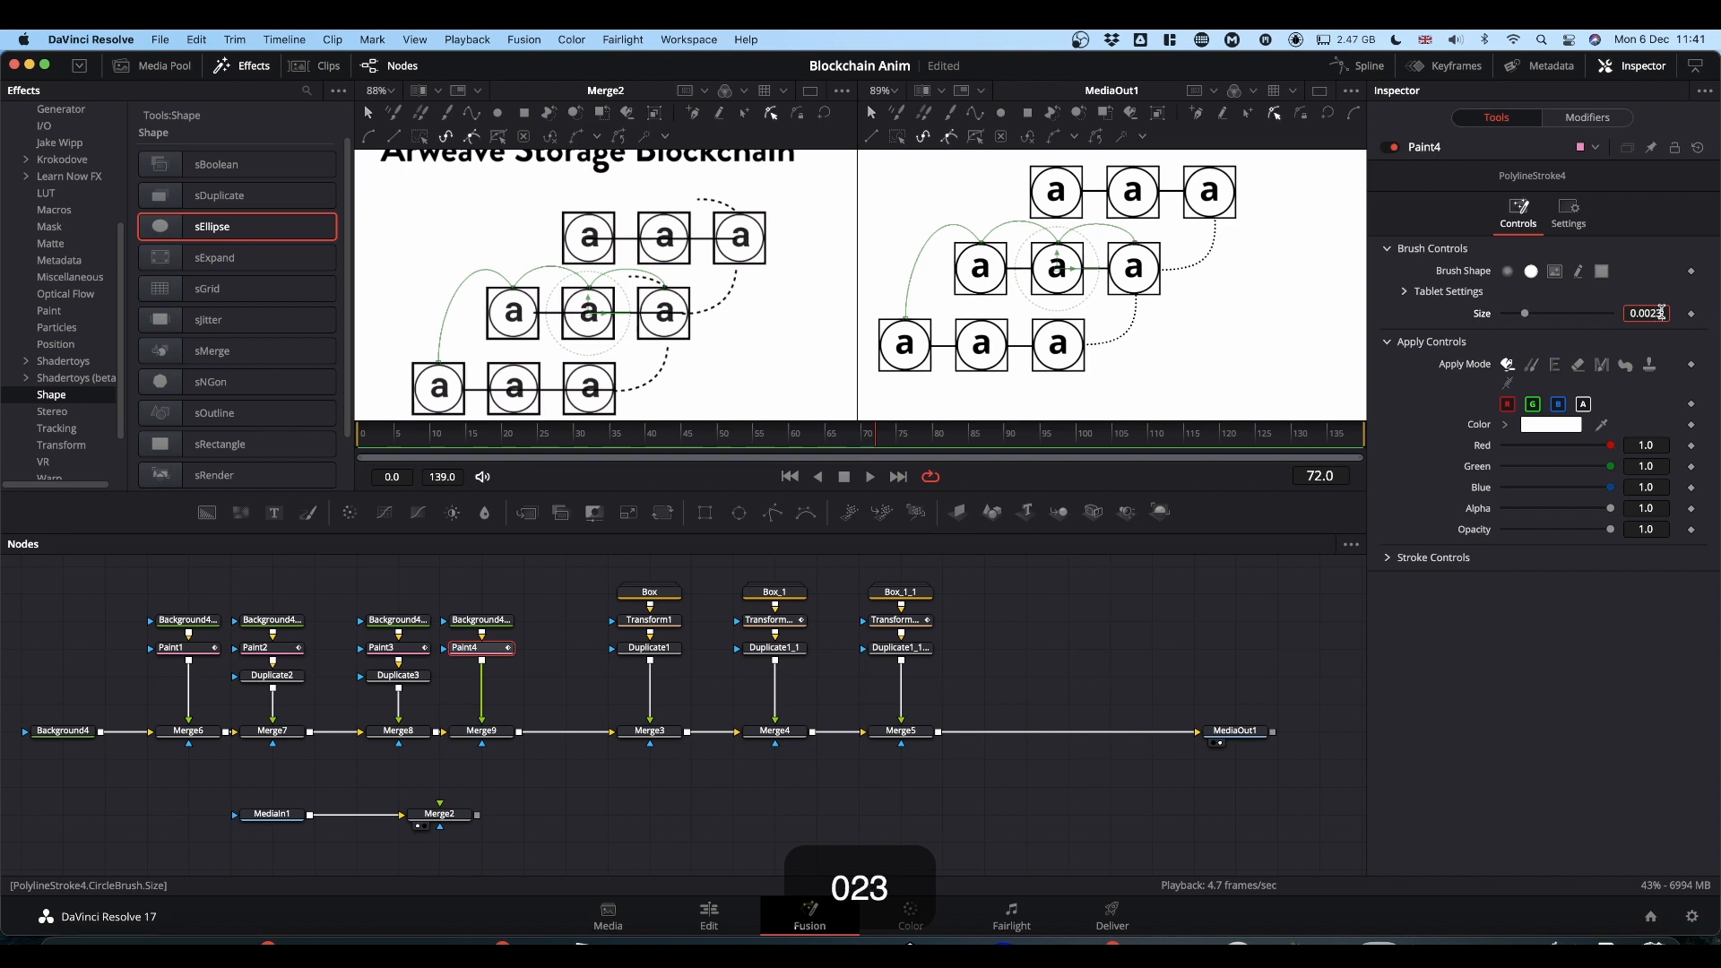
{"action": "left_click", "coordinate": [1505, 425]}
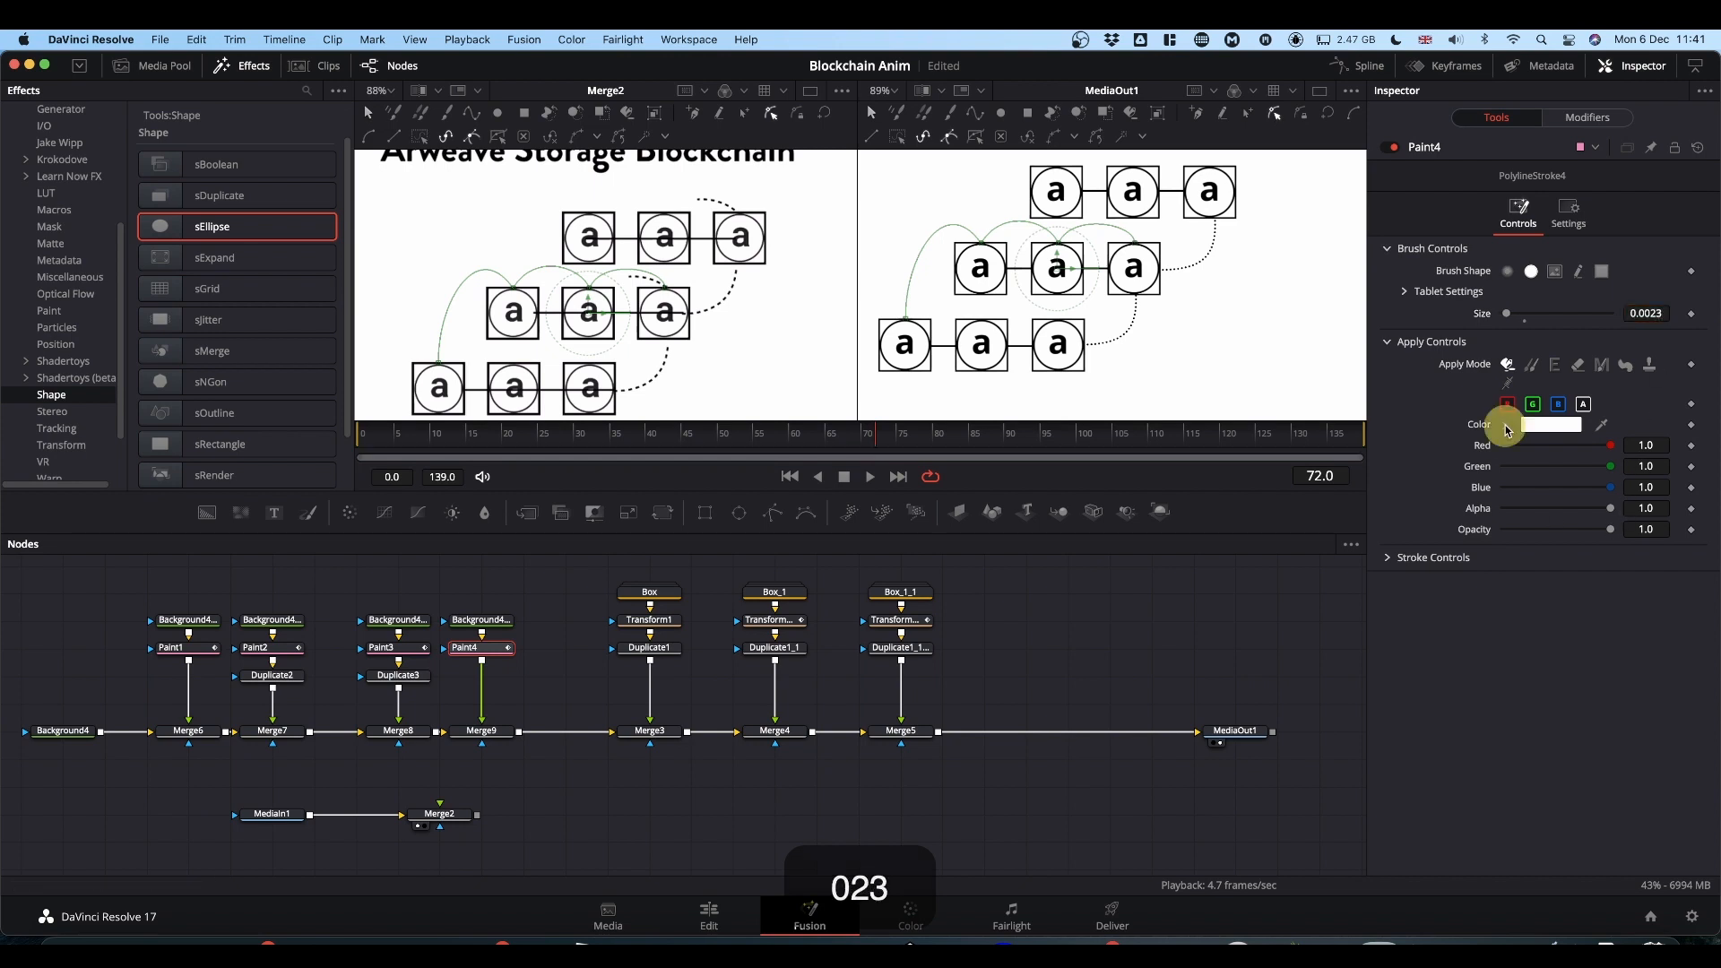
{"action": "left_click_drag", "start_coordinate": [1511, 515], "coordinate": [1477, 591]}
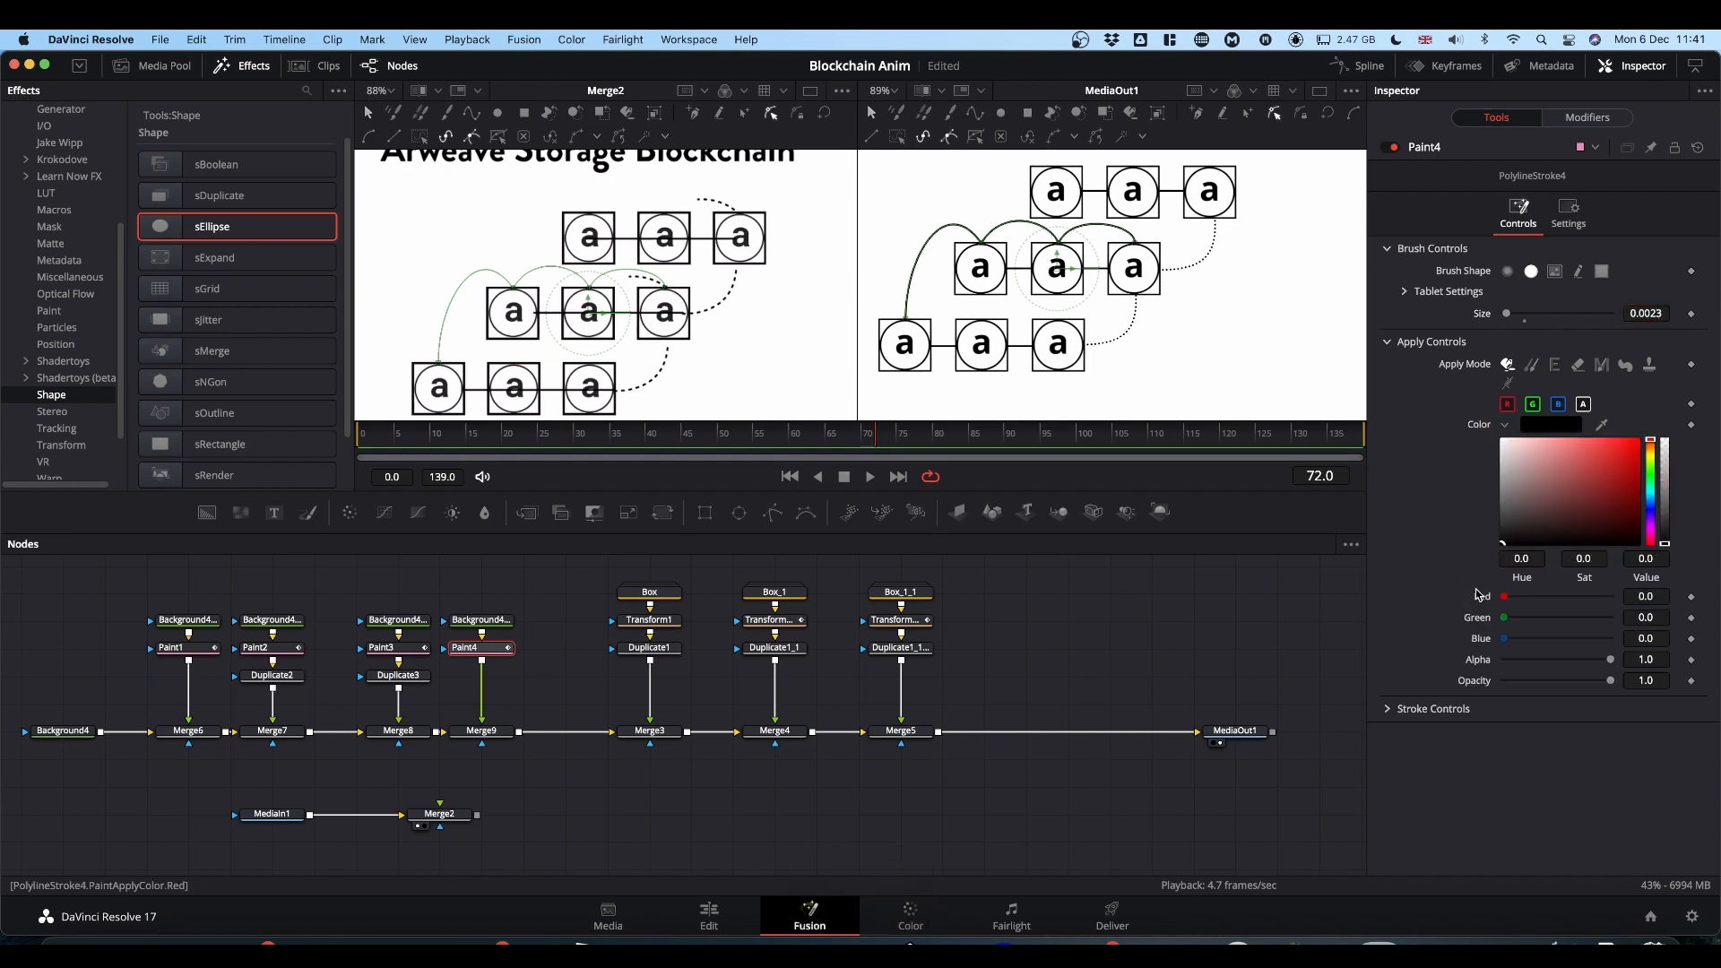
Look up the stroke spacing used in Paint3 and set the Paint4 stroke's spacing to the same 1.277.
{"action": "left_click", "coordinate": [1387, 708]}
{"action": "scroll", "coordinate": [1406, 787], "scroll_direction": "down", "scroll_amount": 2}
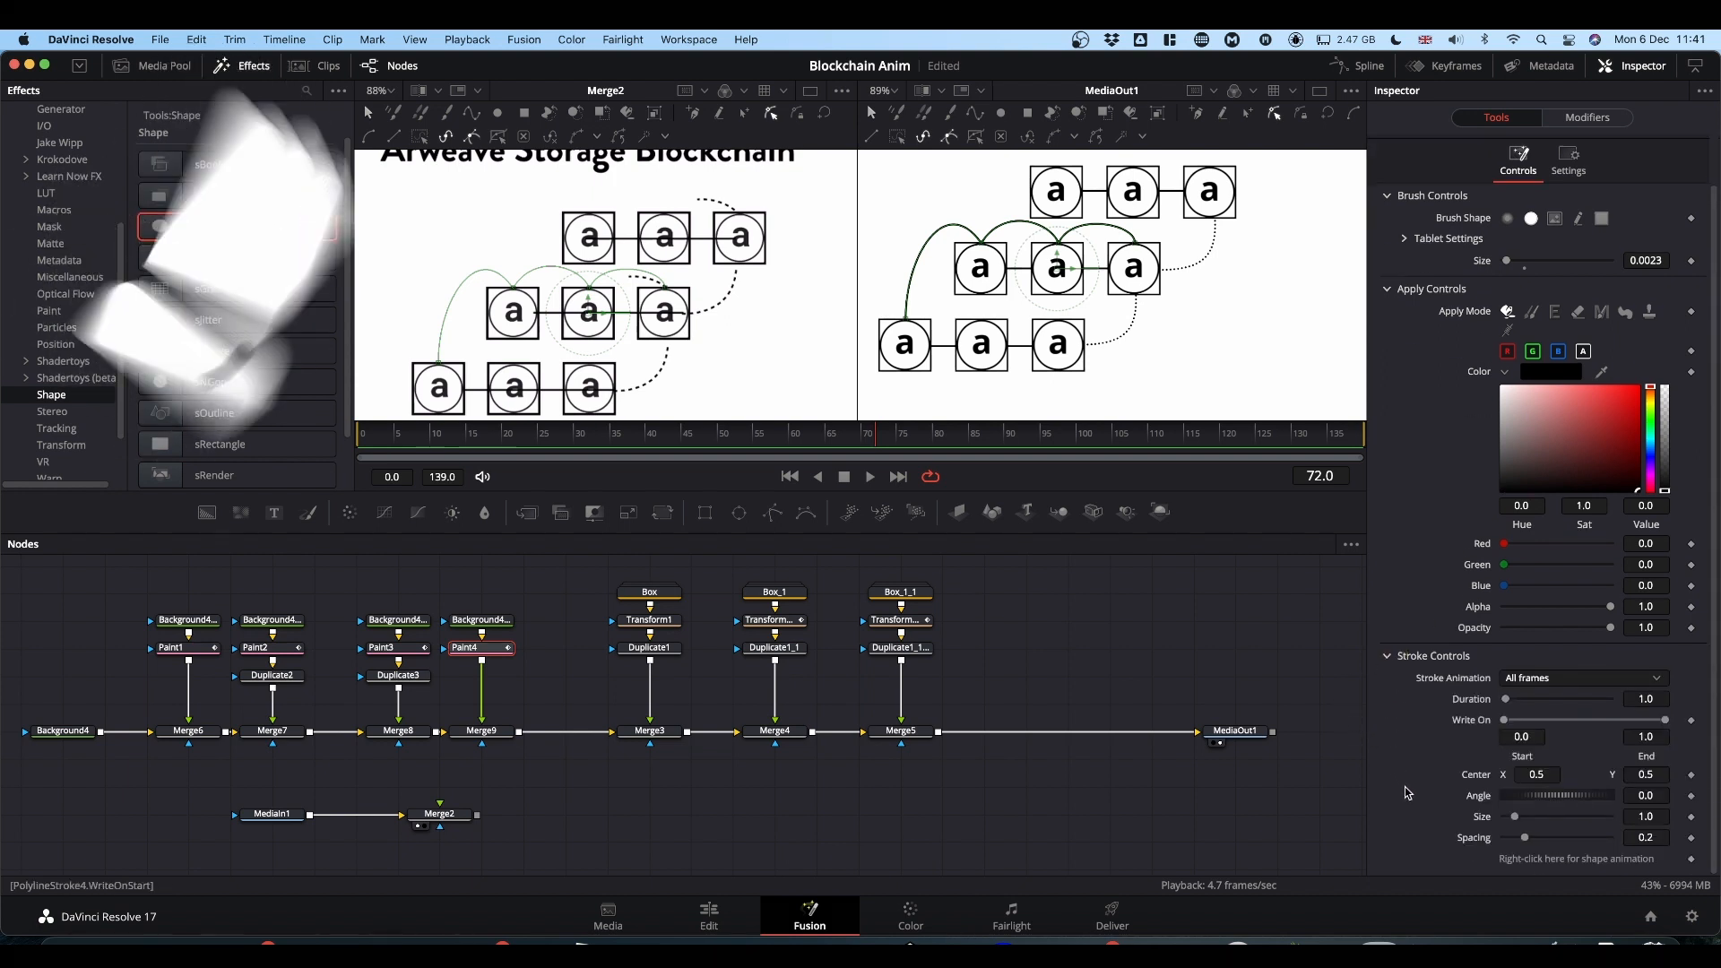
{"action": "left_click", "coordinate": [399, 651]}
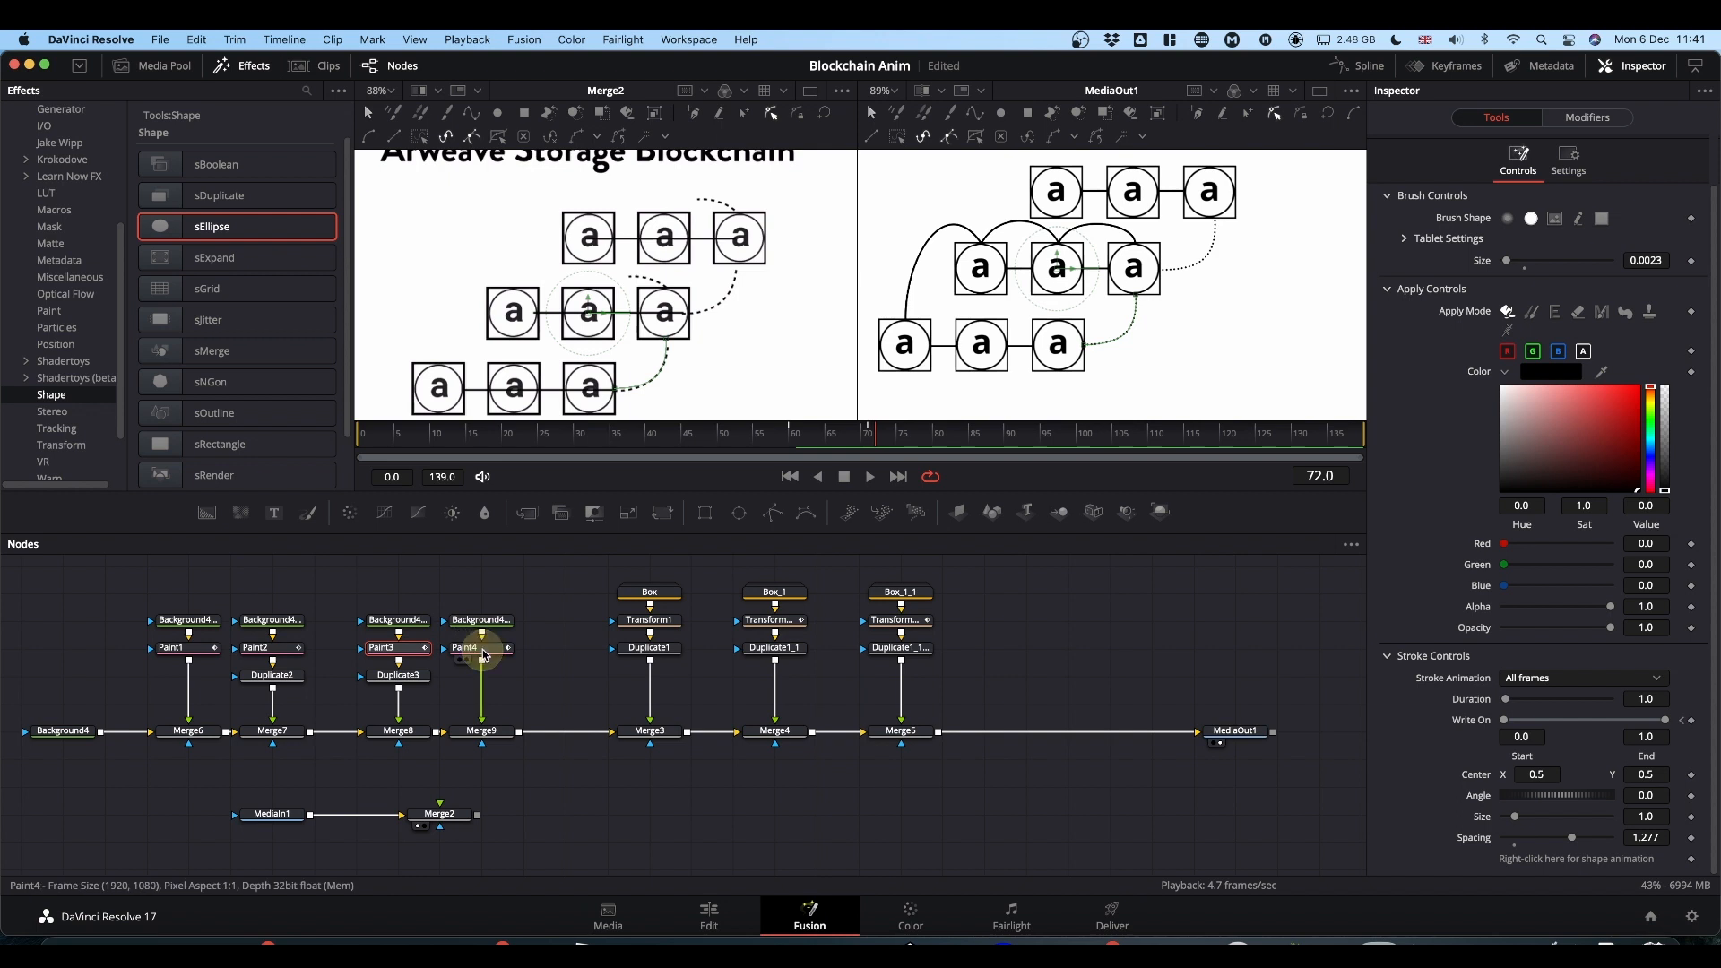
{"action": "left_click", "coordinate": [473, 648]}
{"action": "left_click", "coordinate": [1648, 837]}
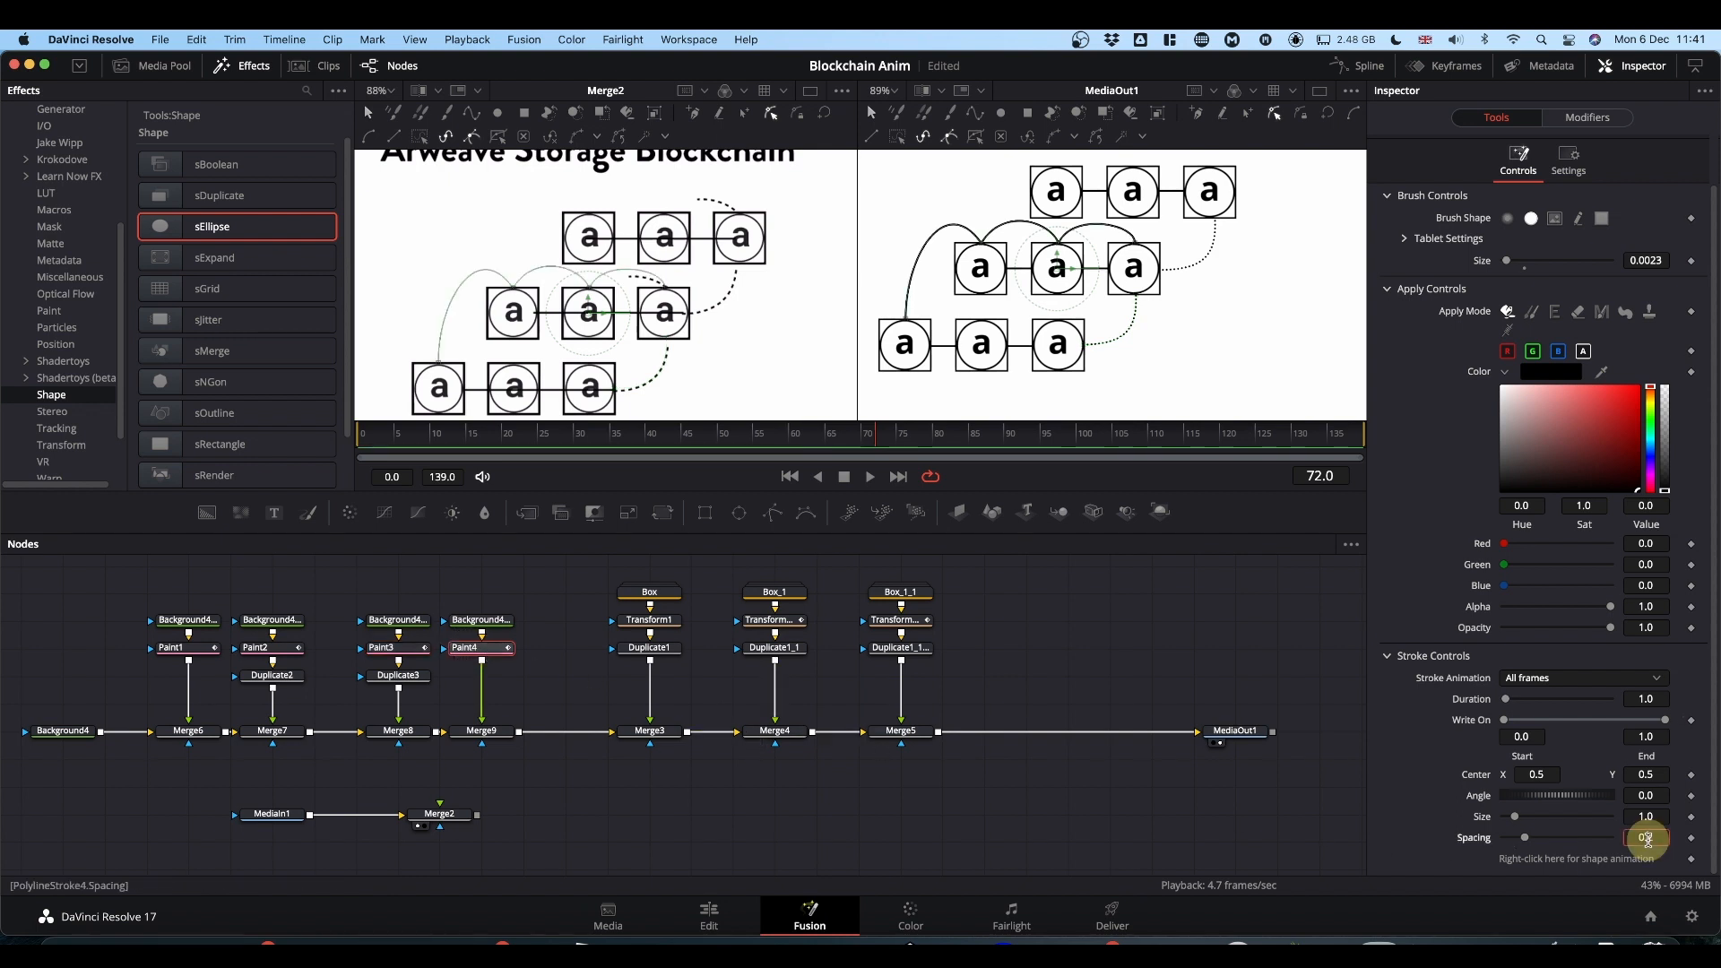
{"action": "type", "text": "1"}
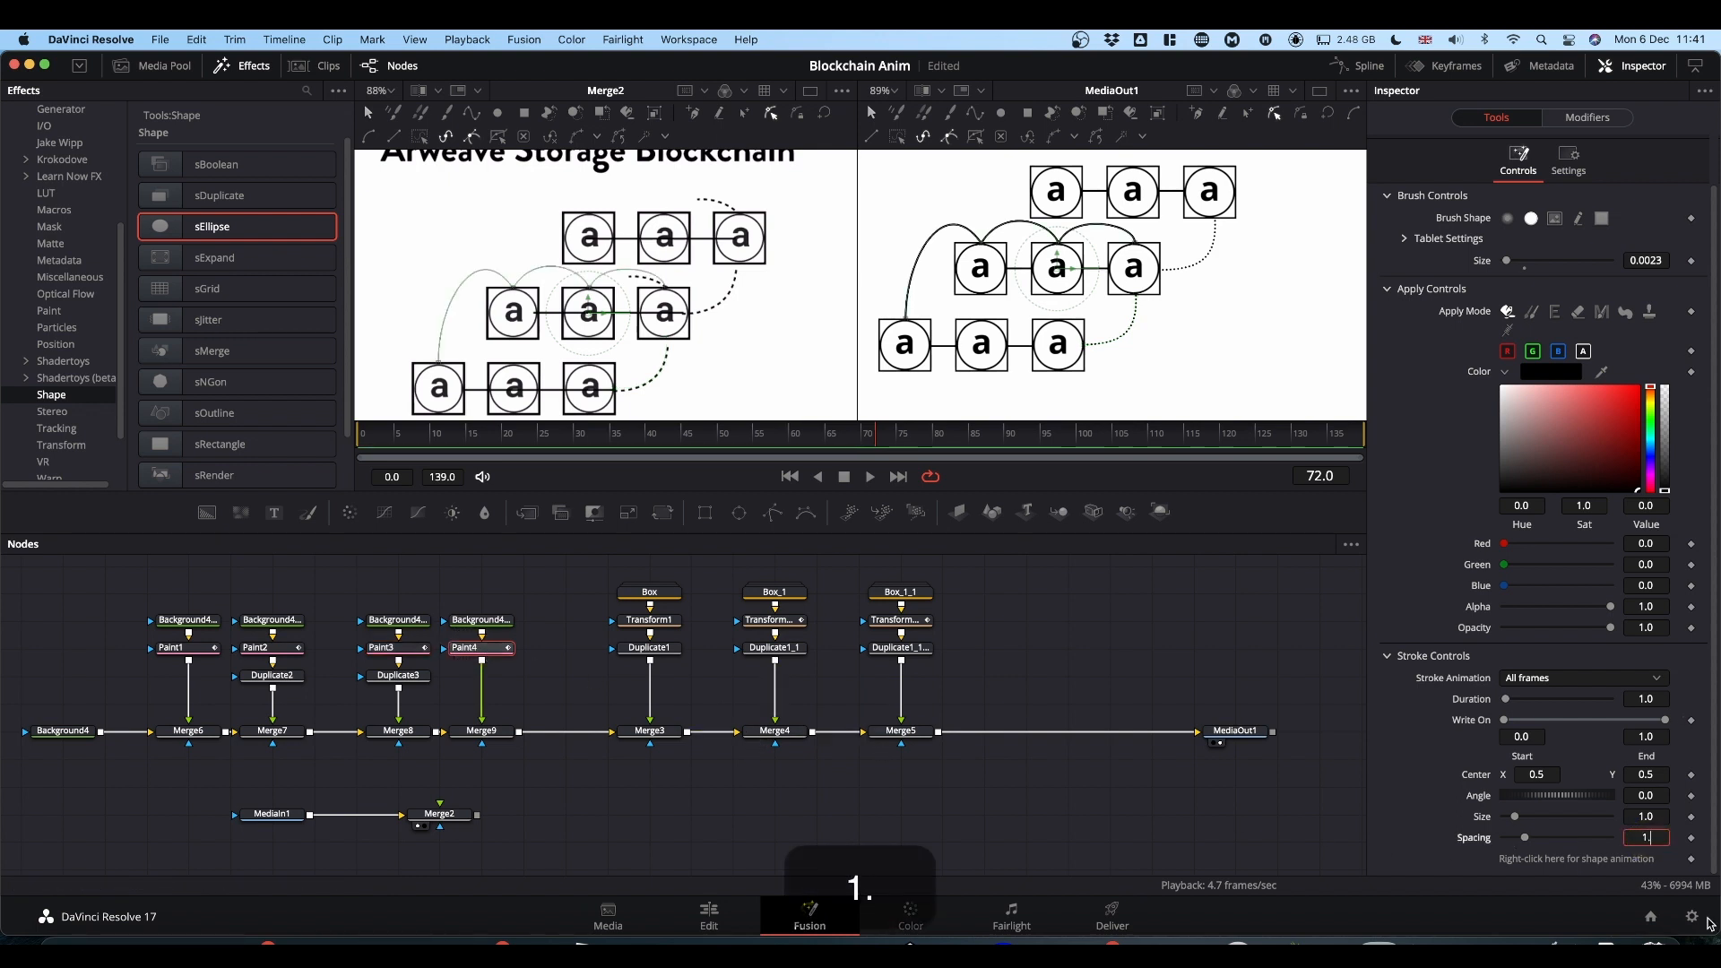
{"action": "type", "text": ".277"}
{"action": "left_click", "coordinate": [1260, 834]}
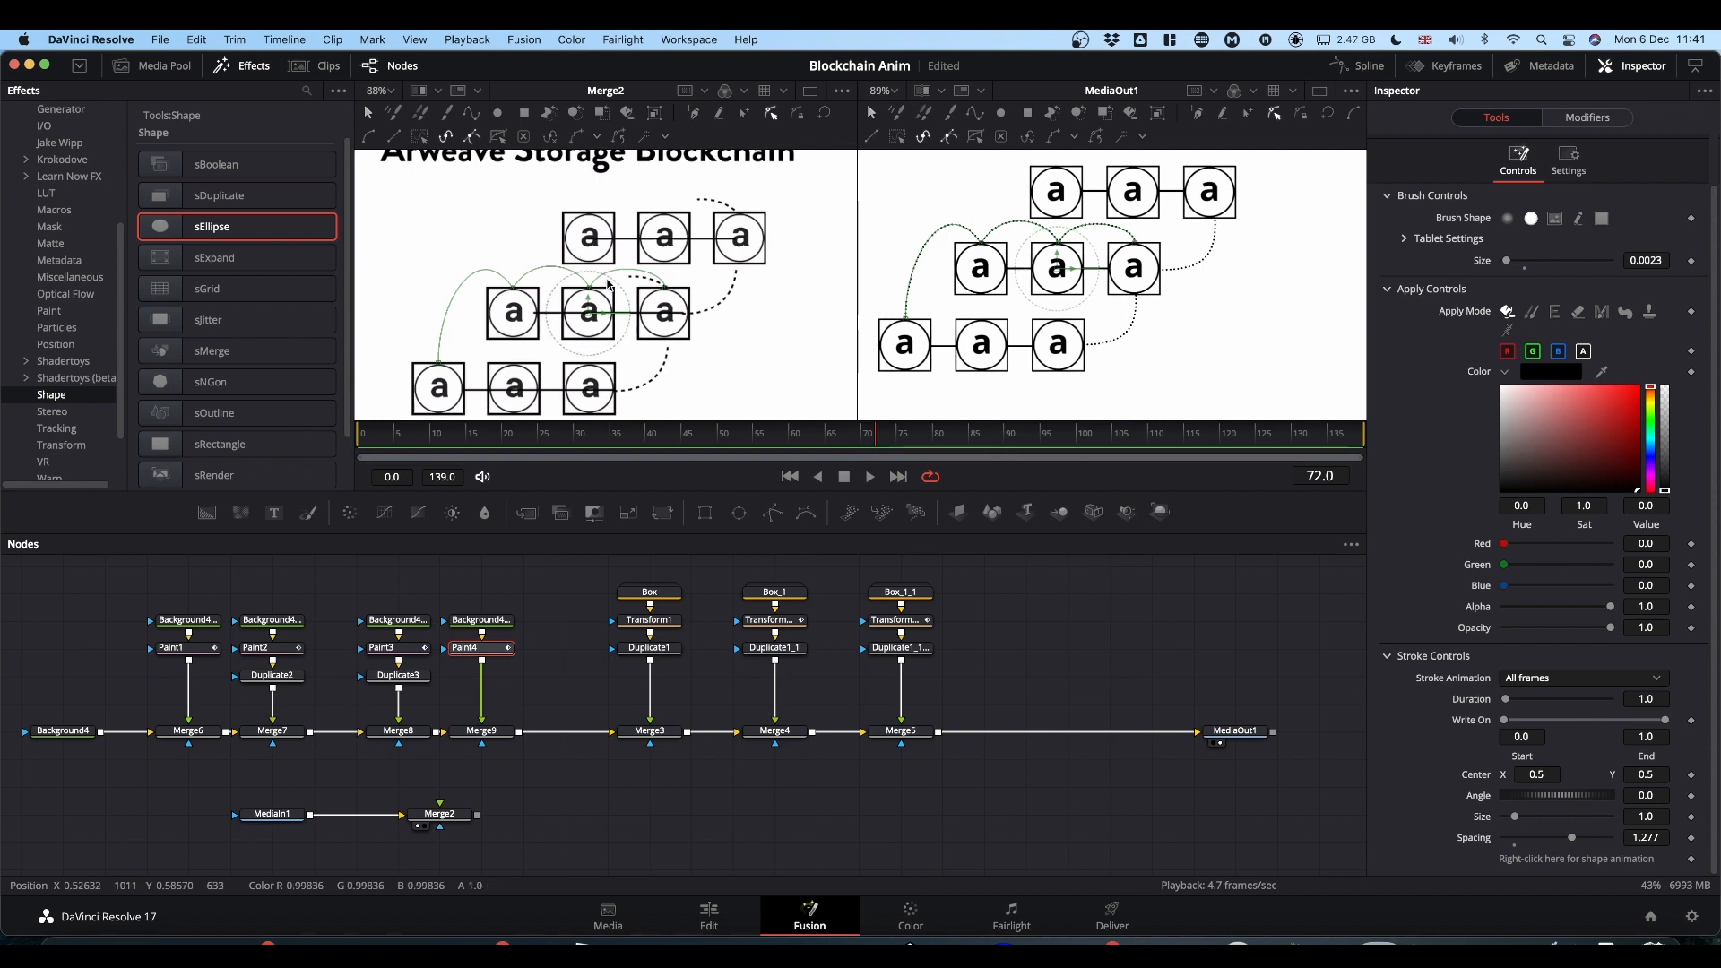
{"action": "left_click", "coordinate": [1033, 647]}
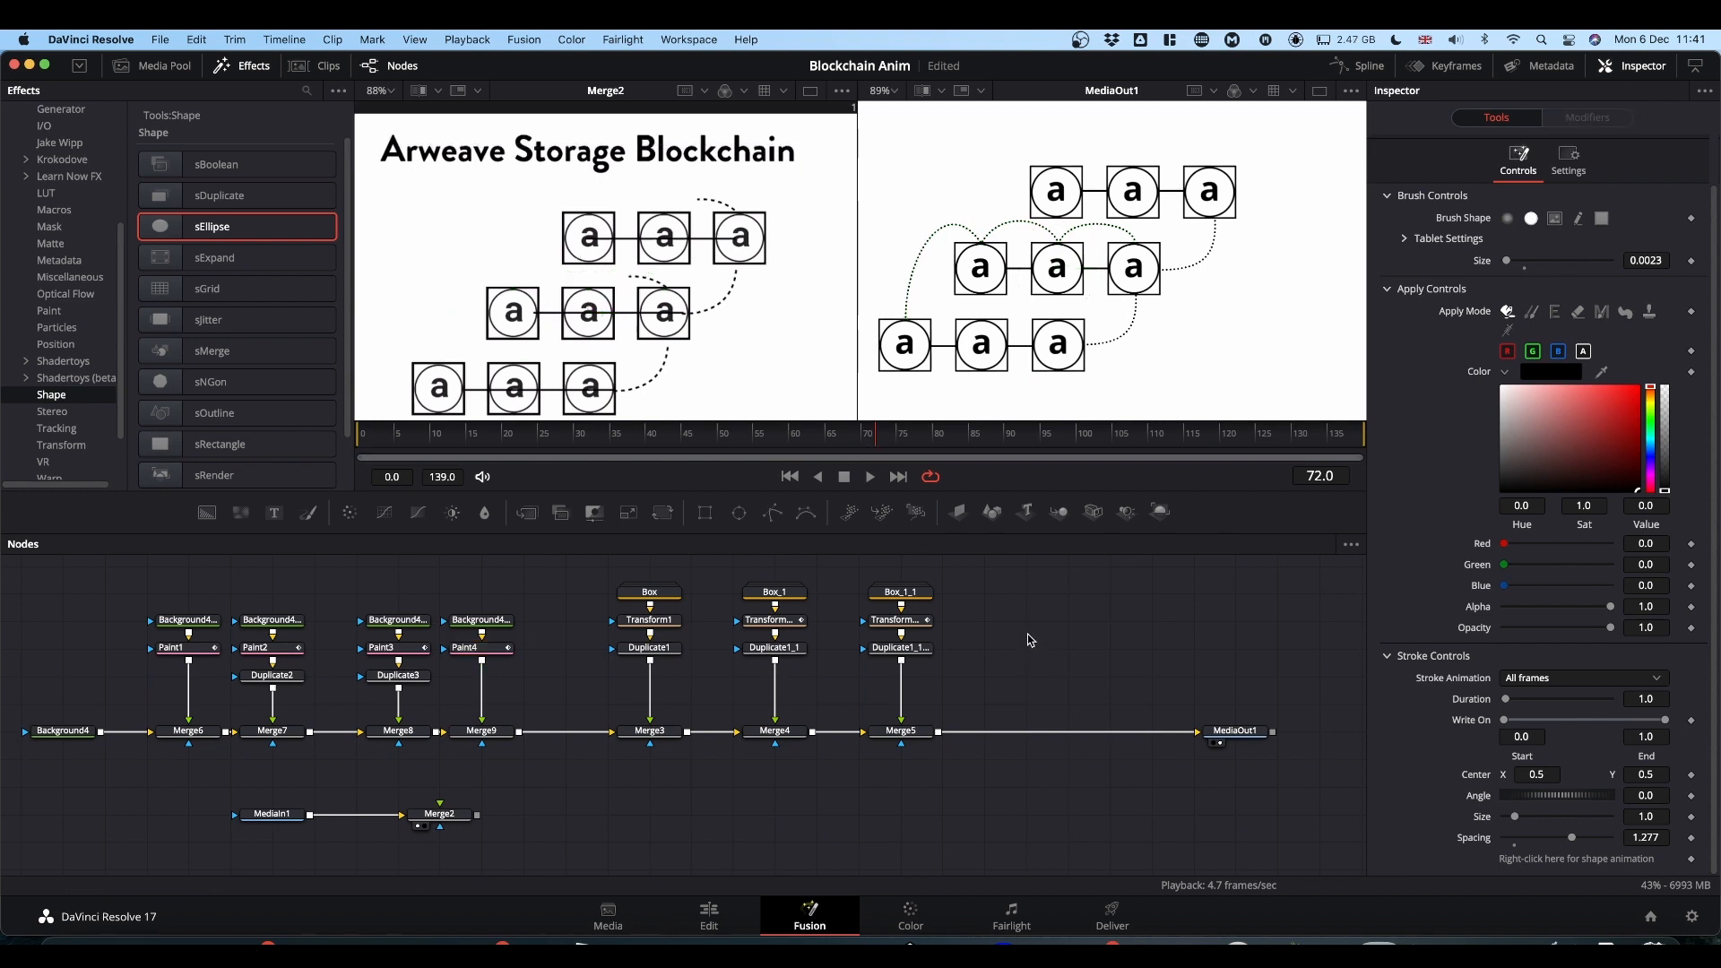
At frame 67, keyframe the Paint4 stroke's Write On with its end at 0.0.
{"action": "key", "text": "Left"}
{"action": "key", "text": "Left"}
{"action": "key", "text": "Left"}
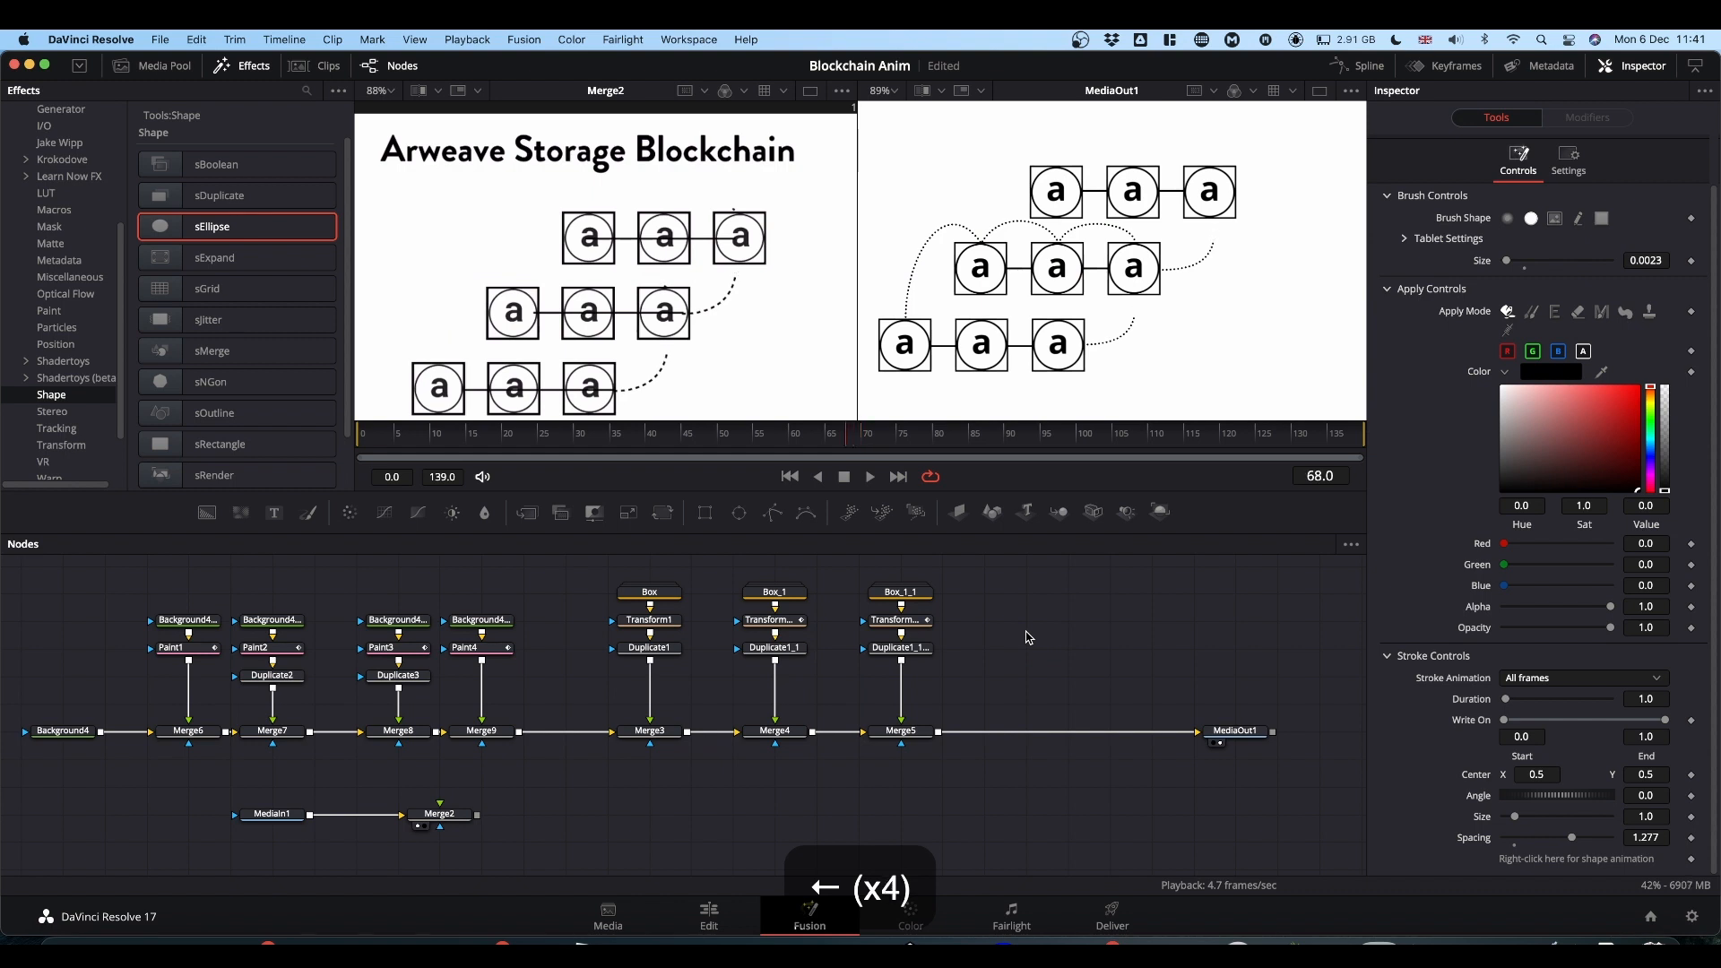
{"action": "key", "text": "Left"}
{"action": "left_click", "coordinate": [1693, 722]}
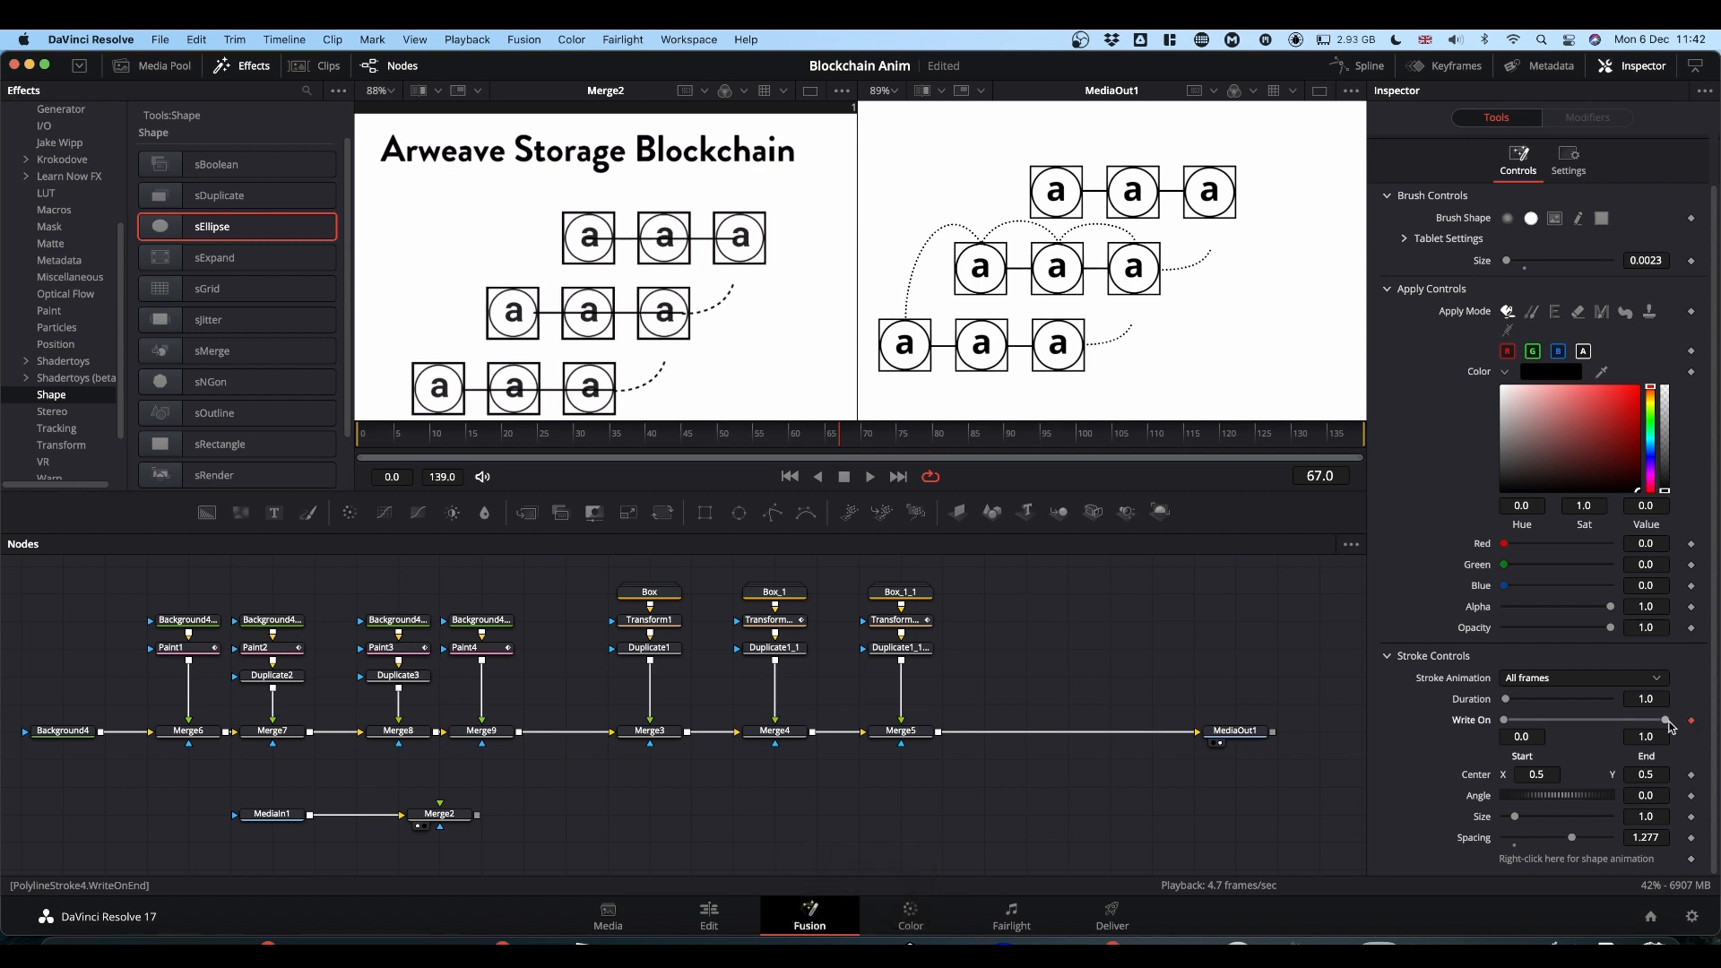
{"action": "left_click_drag", "start_coordinate": [1665, 722], "coordinate": [1453, 722]}
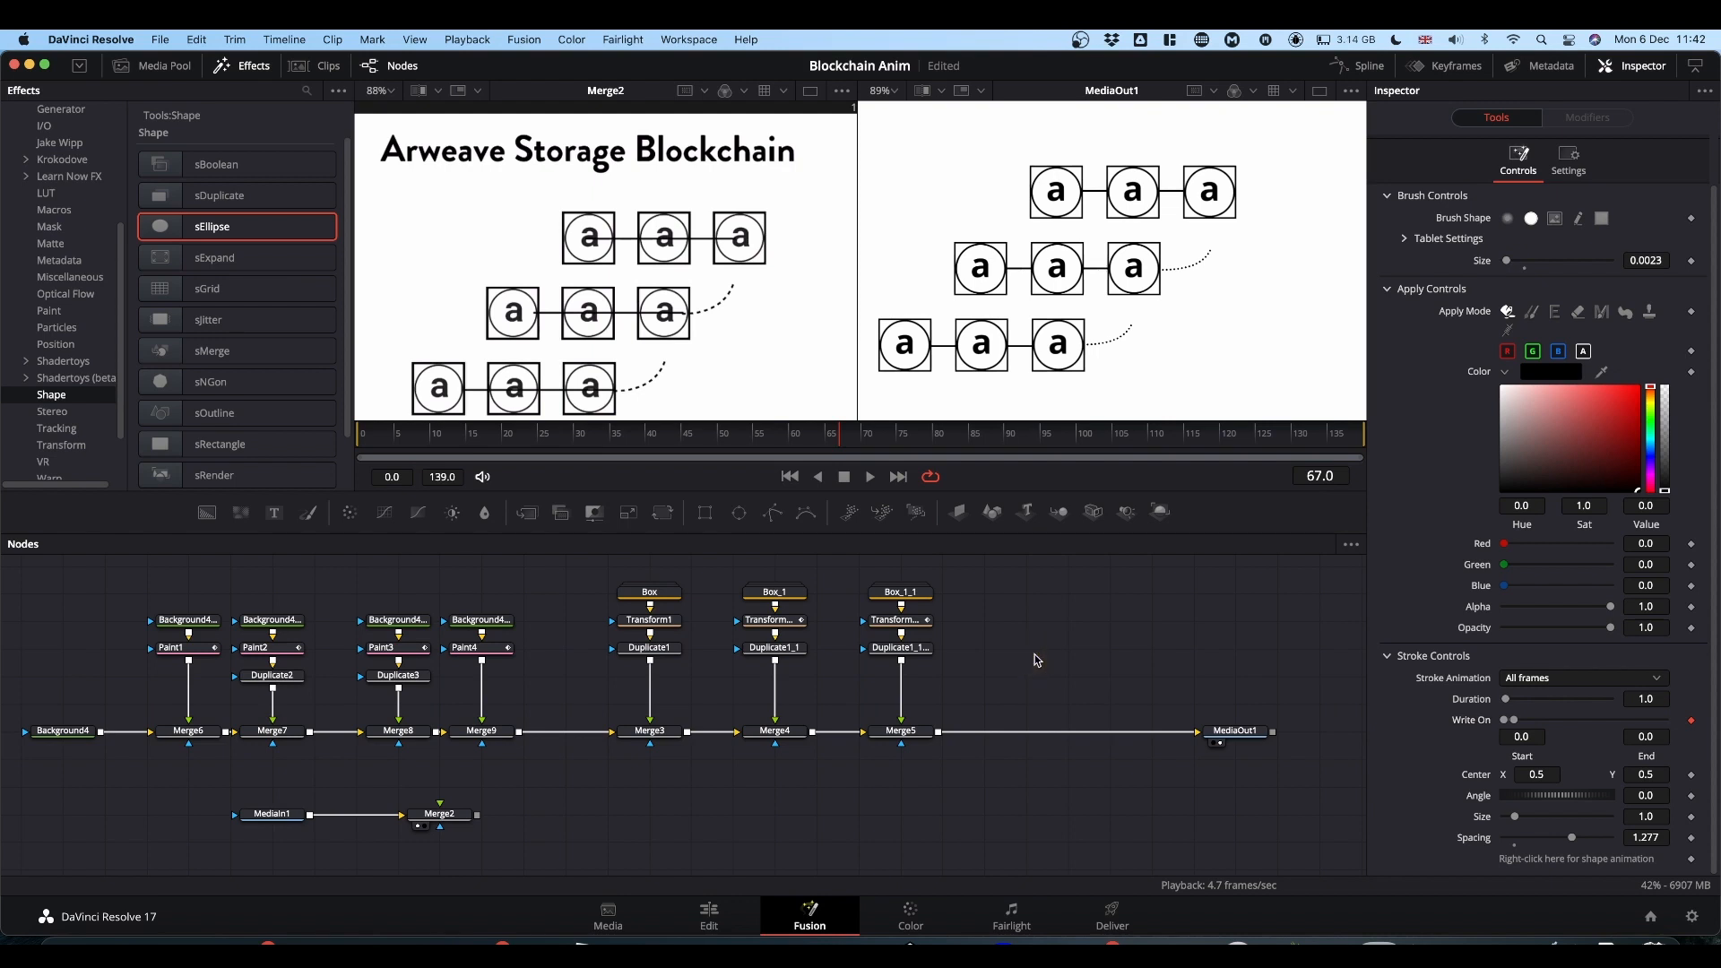
Step through the reference to frame 98 and set the Paint4 stroke's Write On end to 1.0 there.
{"action": "key", "text": "Right"}
{"action": "key", "text": "Right"}
{"action": "key", "text": "Right"}
{"action": "key", "text": "Right"}
{"action": "key", "text": "Right"}
{"action": "key", "text": "Right"}
{"action": "key", "text": "Right"}
{"action": "key", "text": "Right"}
{"action": "key", "text": "Right"}
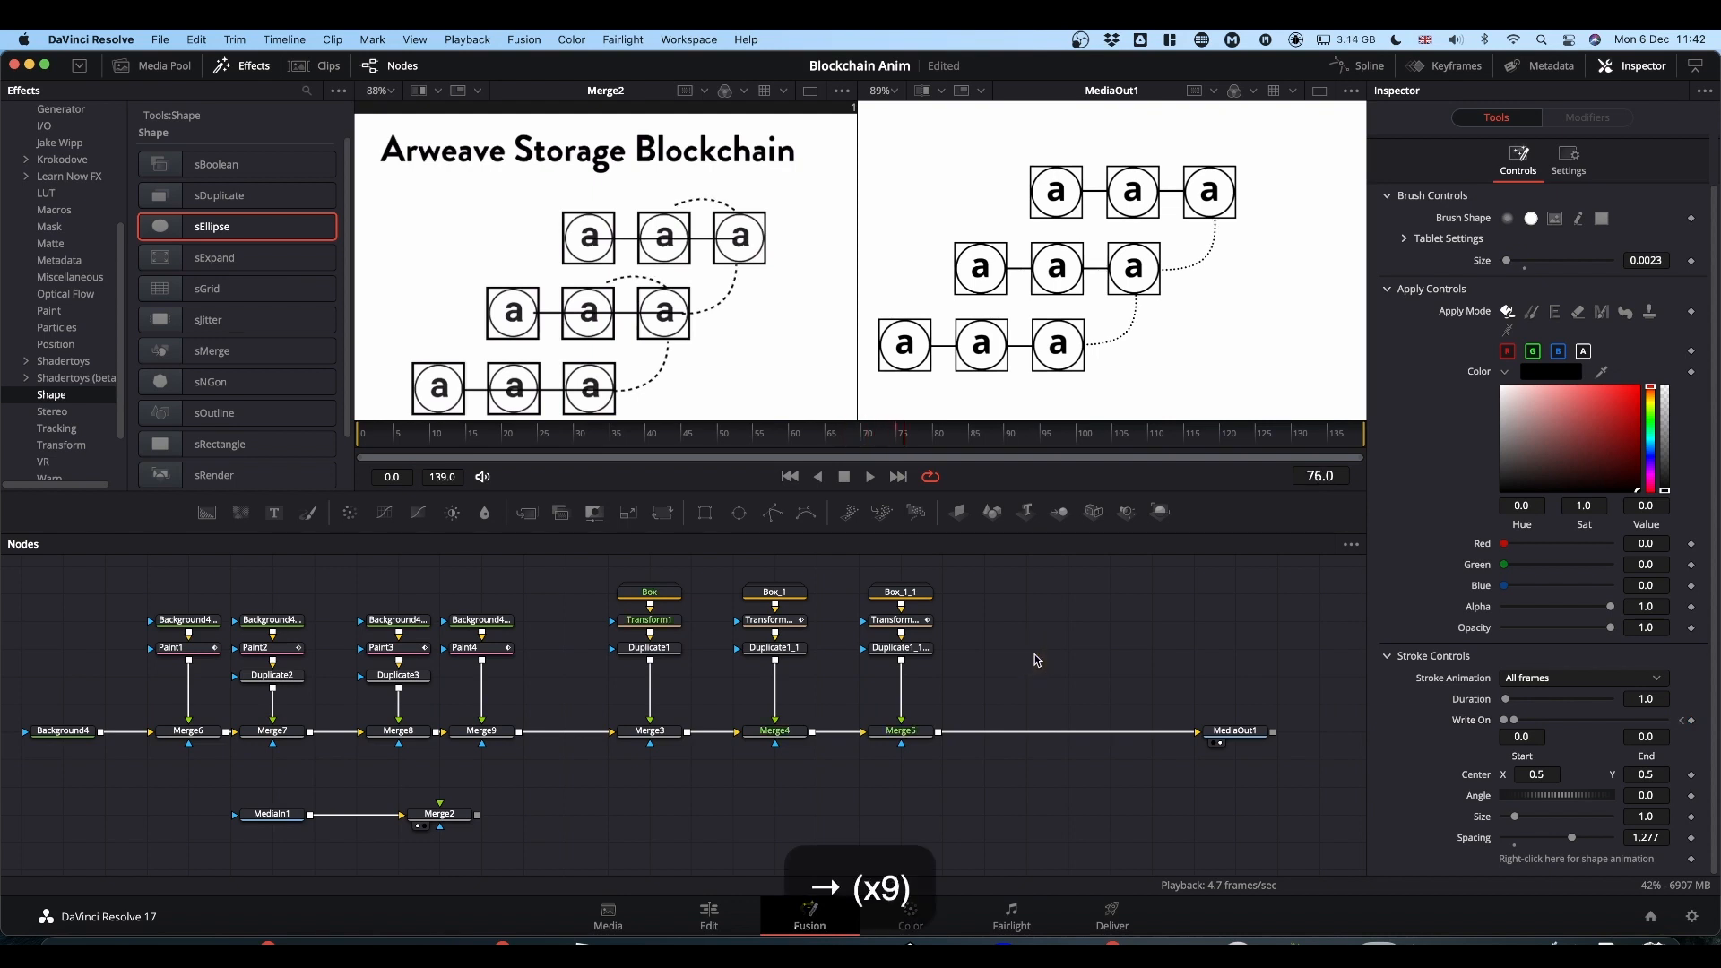
{"action": "key", "text": "Right"}
{"action": "key", "text": "Right"}
{"action": "key", "text": "Right"}
{"action": "key", "text": "Right"}
{"action": "left_click_drag", "start_coordinate": [932, 437], "coordinate": [1064, 442]}
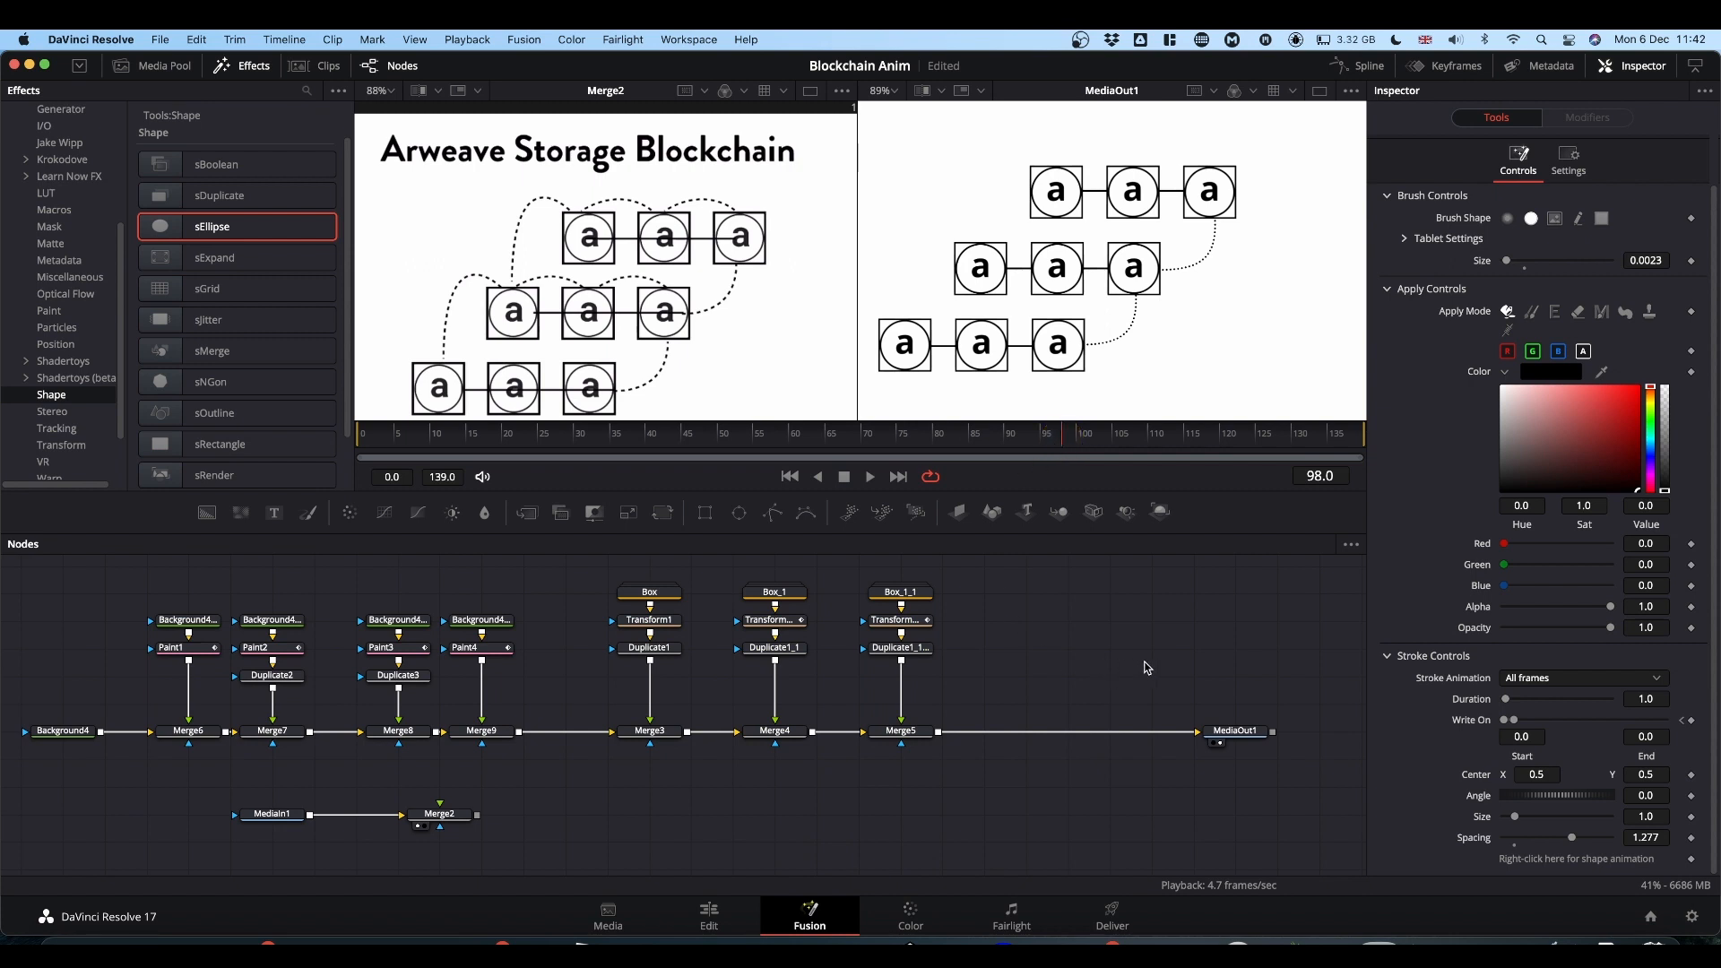
{"action": "left_click_drag", "start_coordinate": [1515, 724], "coordinate": [1709, 711]}
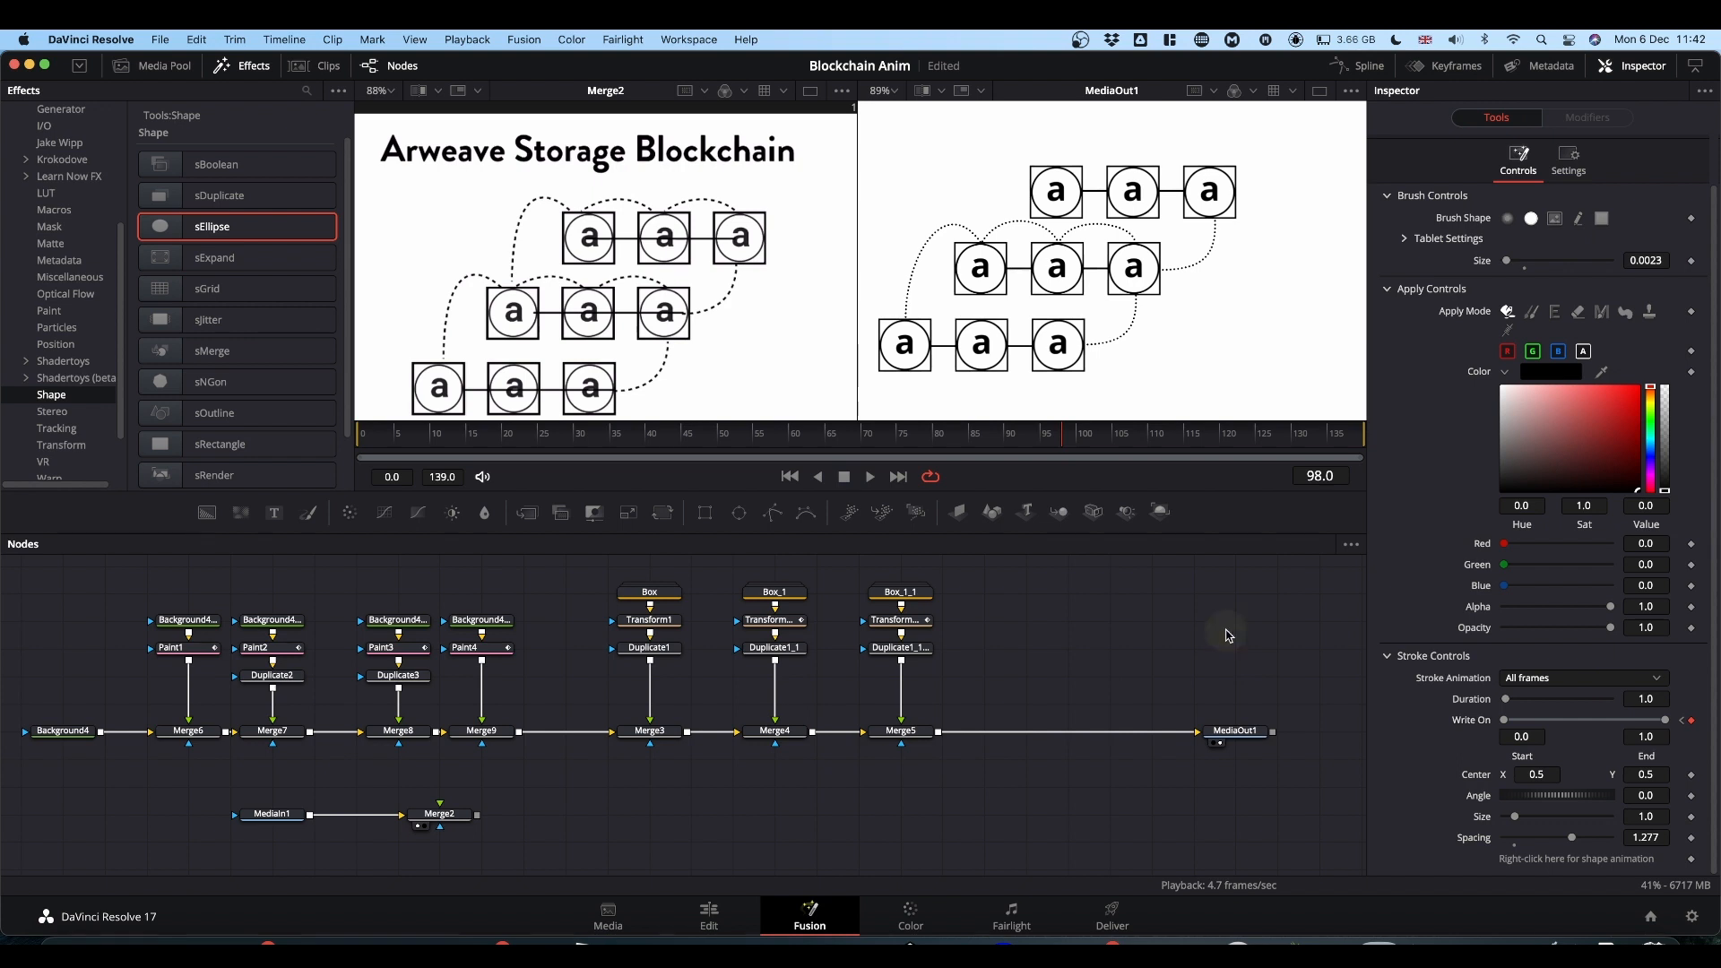
Play back the arch animation from about frame 65, fit the output image in its viewer and save the project.
{"action": "left_click", "coordinate": [832, 439]}
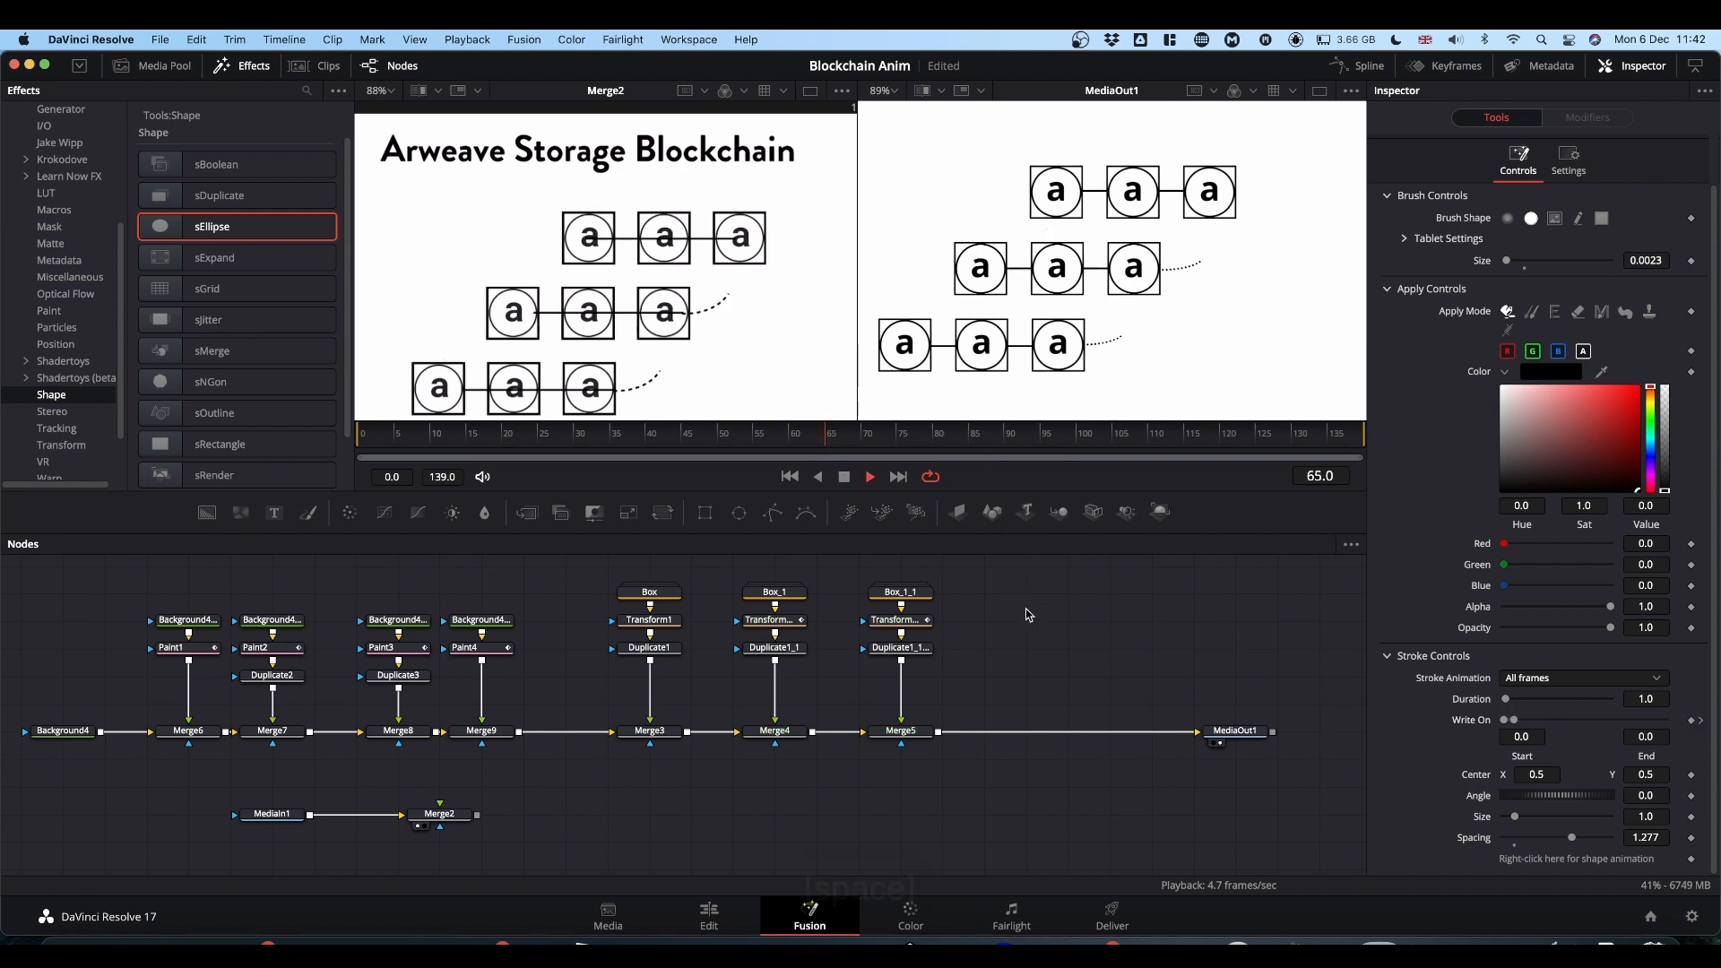
{"action": "key", "text": "space"}
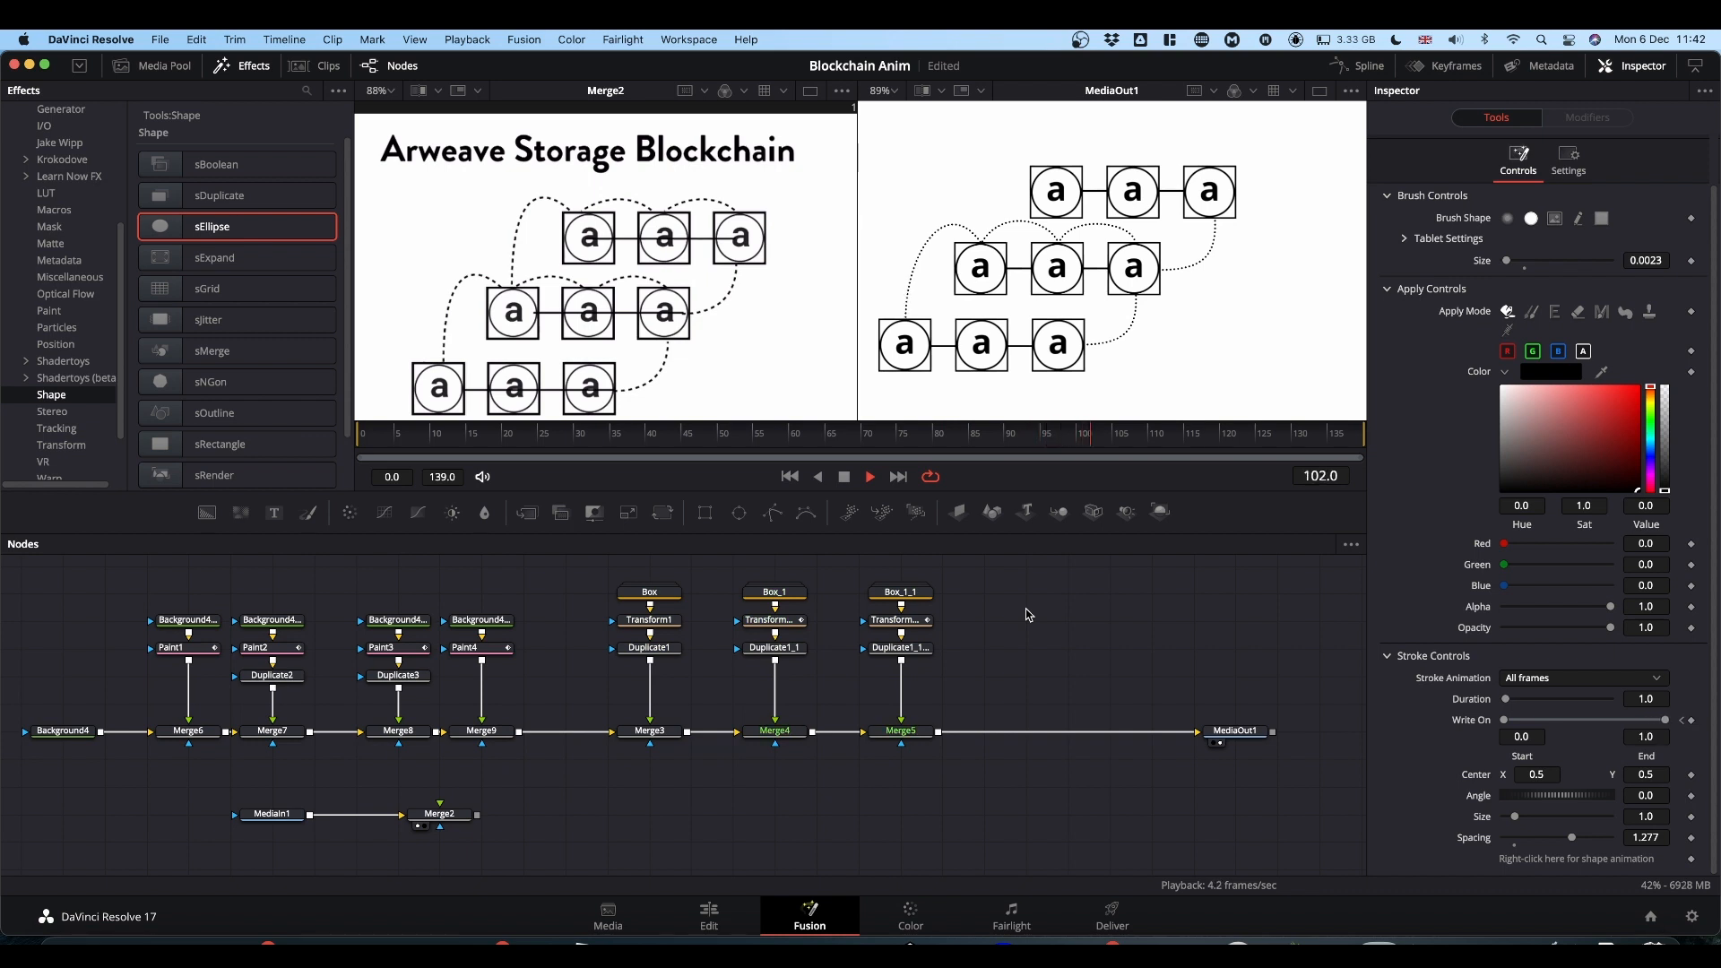
{"action": "key", "text": "space"}
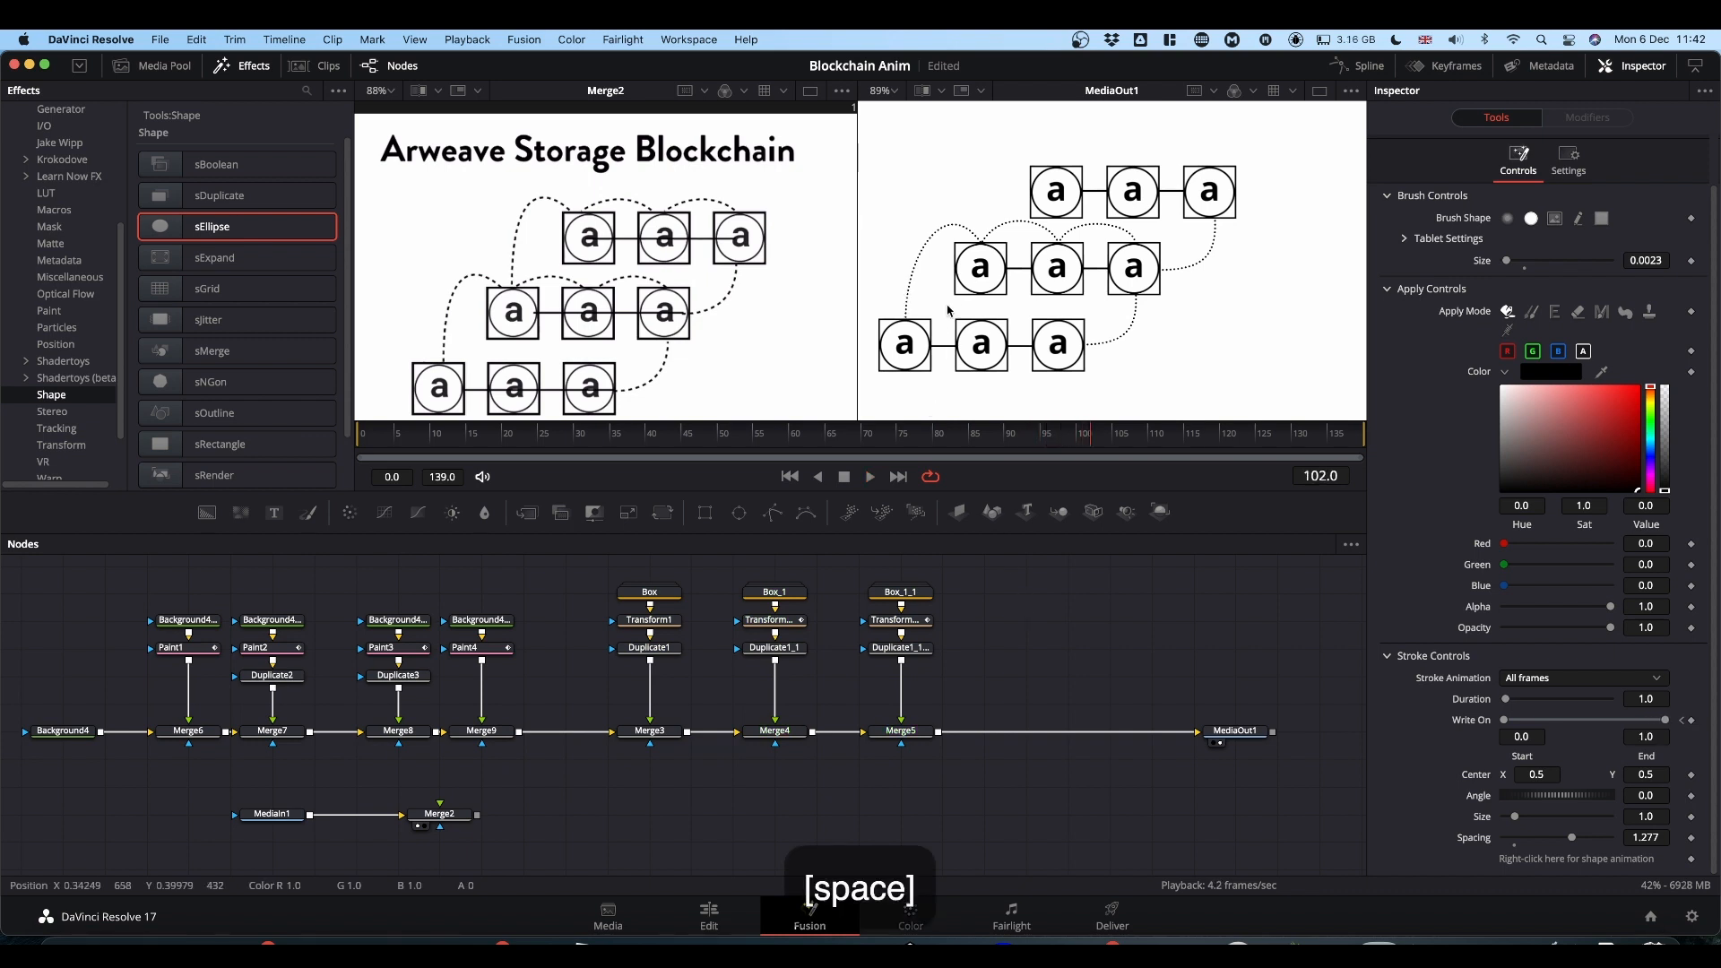
{"action": "left_click", "coordinate": [897, 93]}
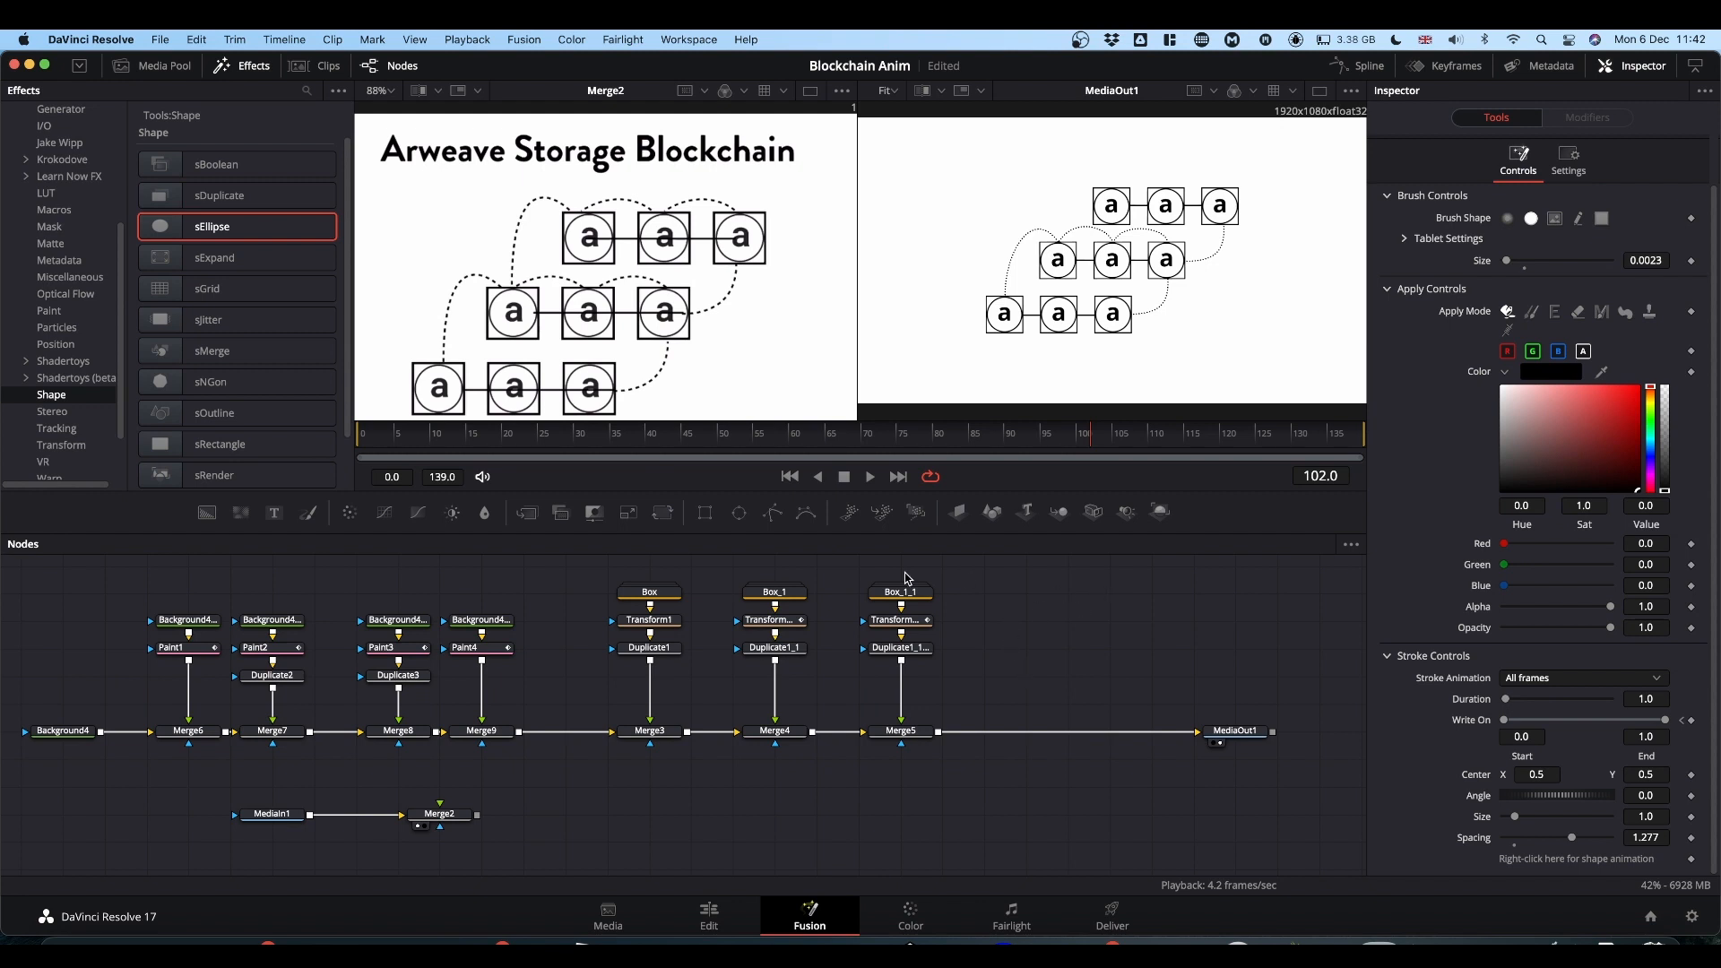
{"action": "key", "text": "super+s"}
Add a Text+ node, go to frame 0 and merge the text into the main chain between Merge5 and MediaOut1.
{"action": "left_click_drag", "start_coordinate": [276, 517], "coordinate": [1024, 611]}
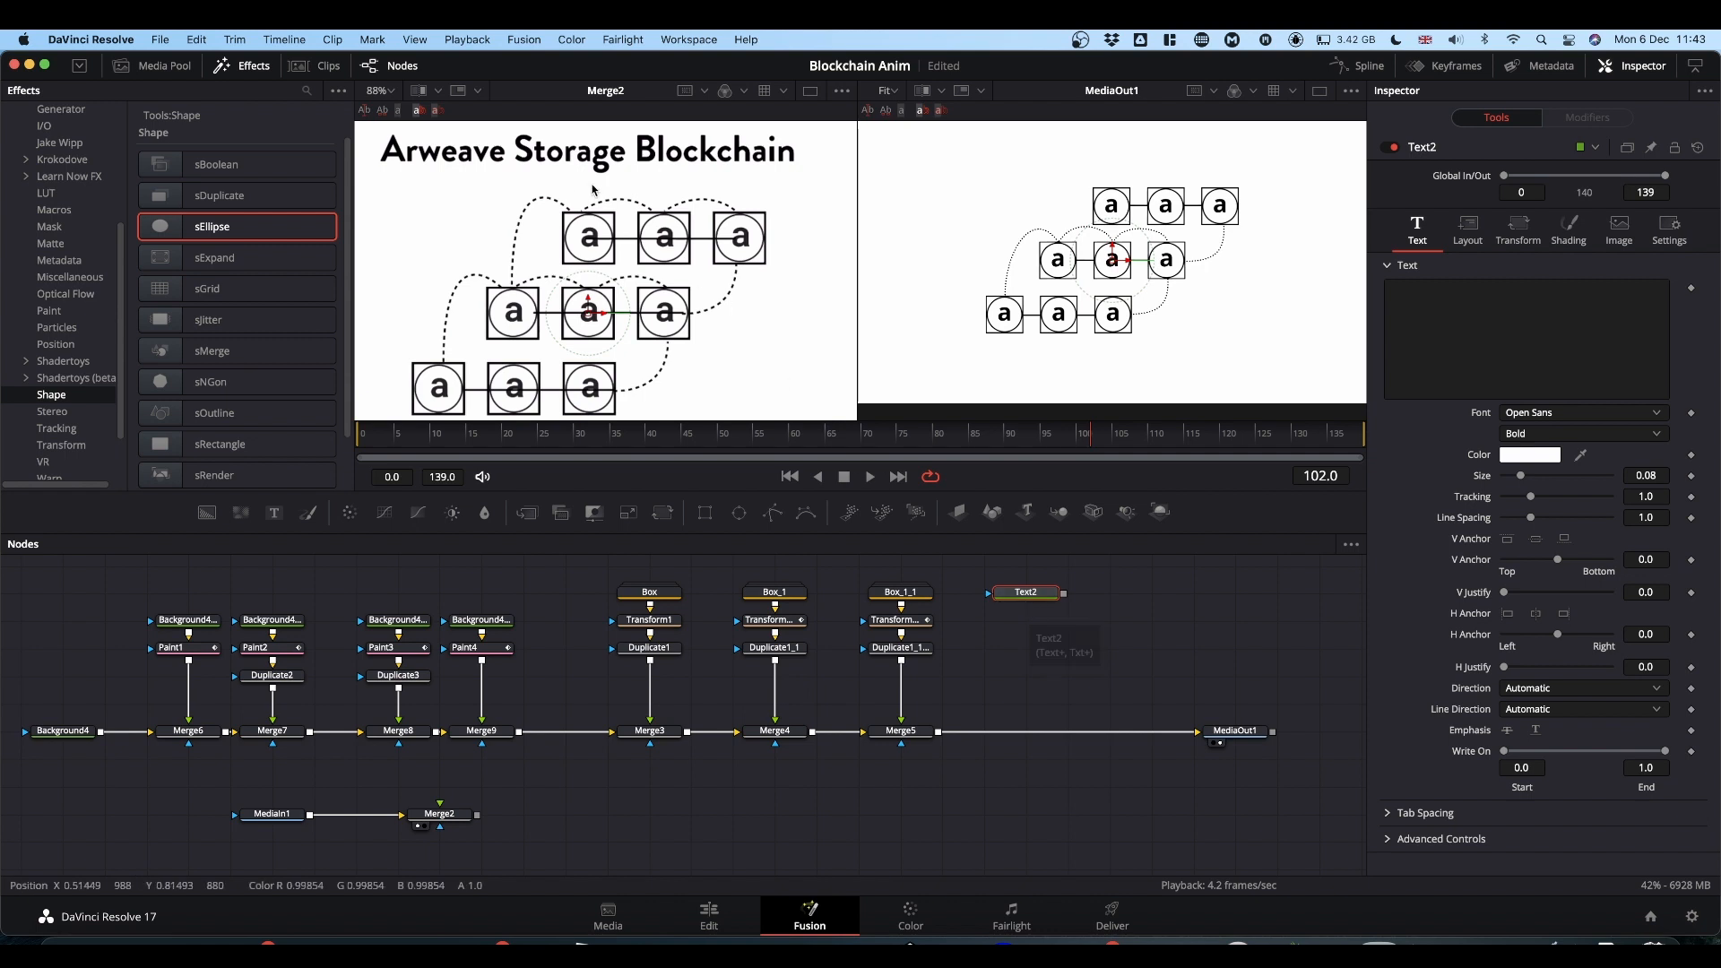
{"action": "left_click_drag", "start_coordinate": [480, 434], "coordinate": [324, 438]}
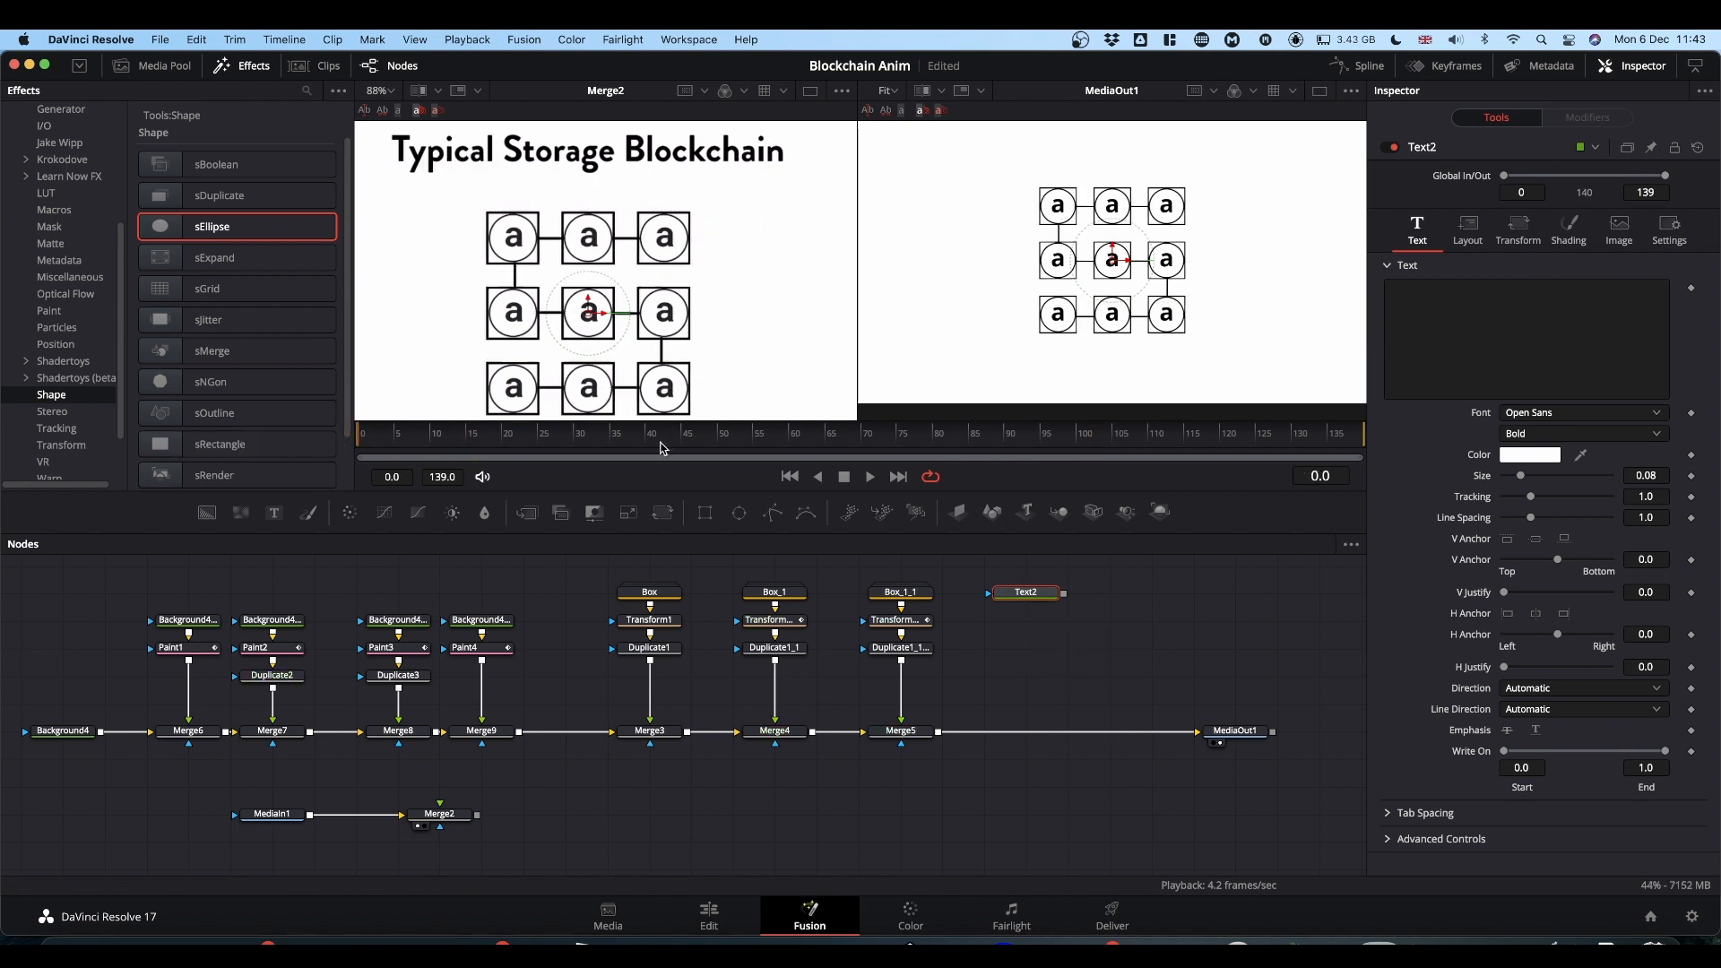
{"action": "left_click_drag", "start_coordinate": [675, 444], "coordinate": [327, 449]}
{"action": "left_click", "coordinate": [1441, 321]}
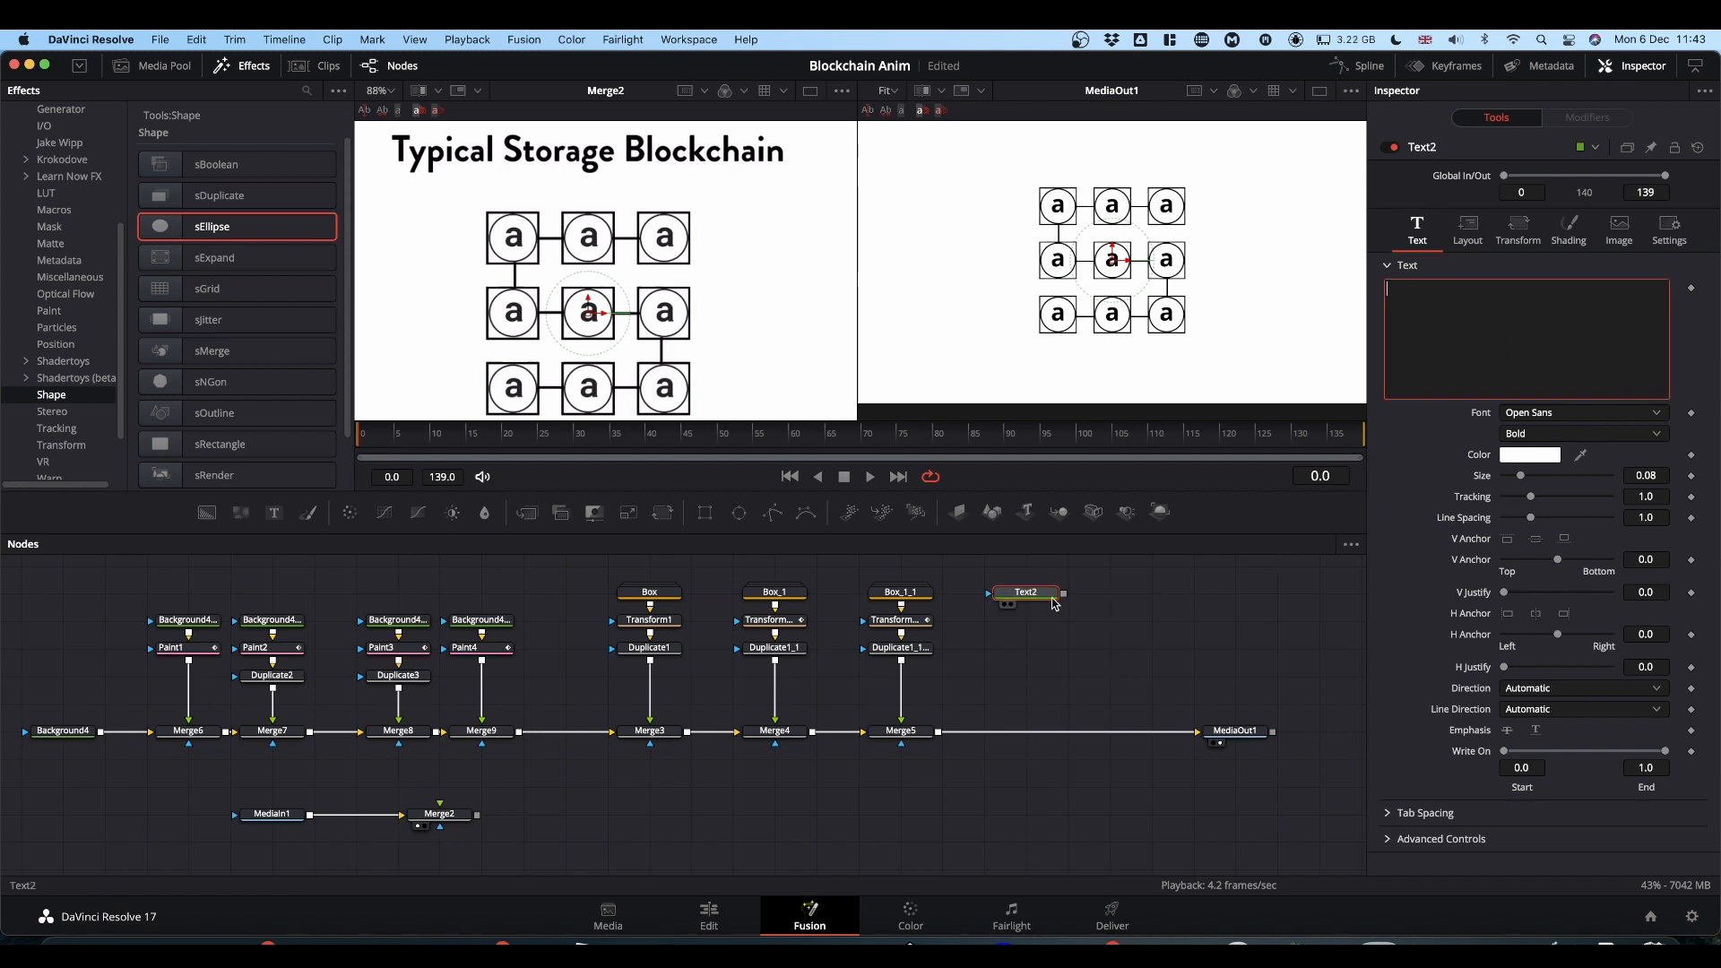
{"action": "left_click_drag", "start_coordinate": [1063, 594], "coordinate": [938, 738]}
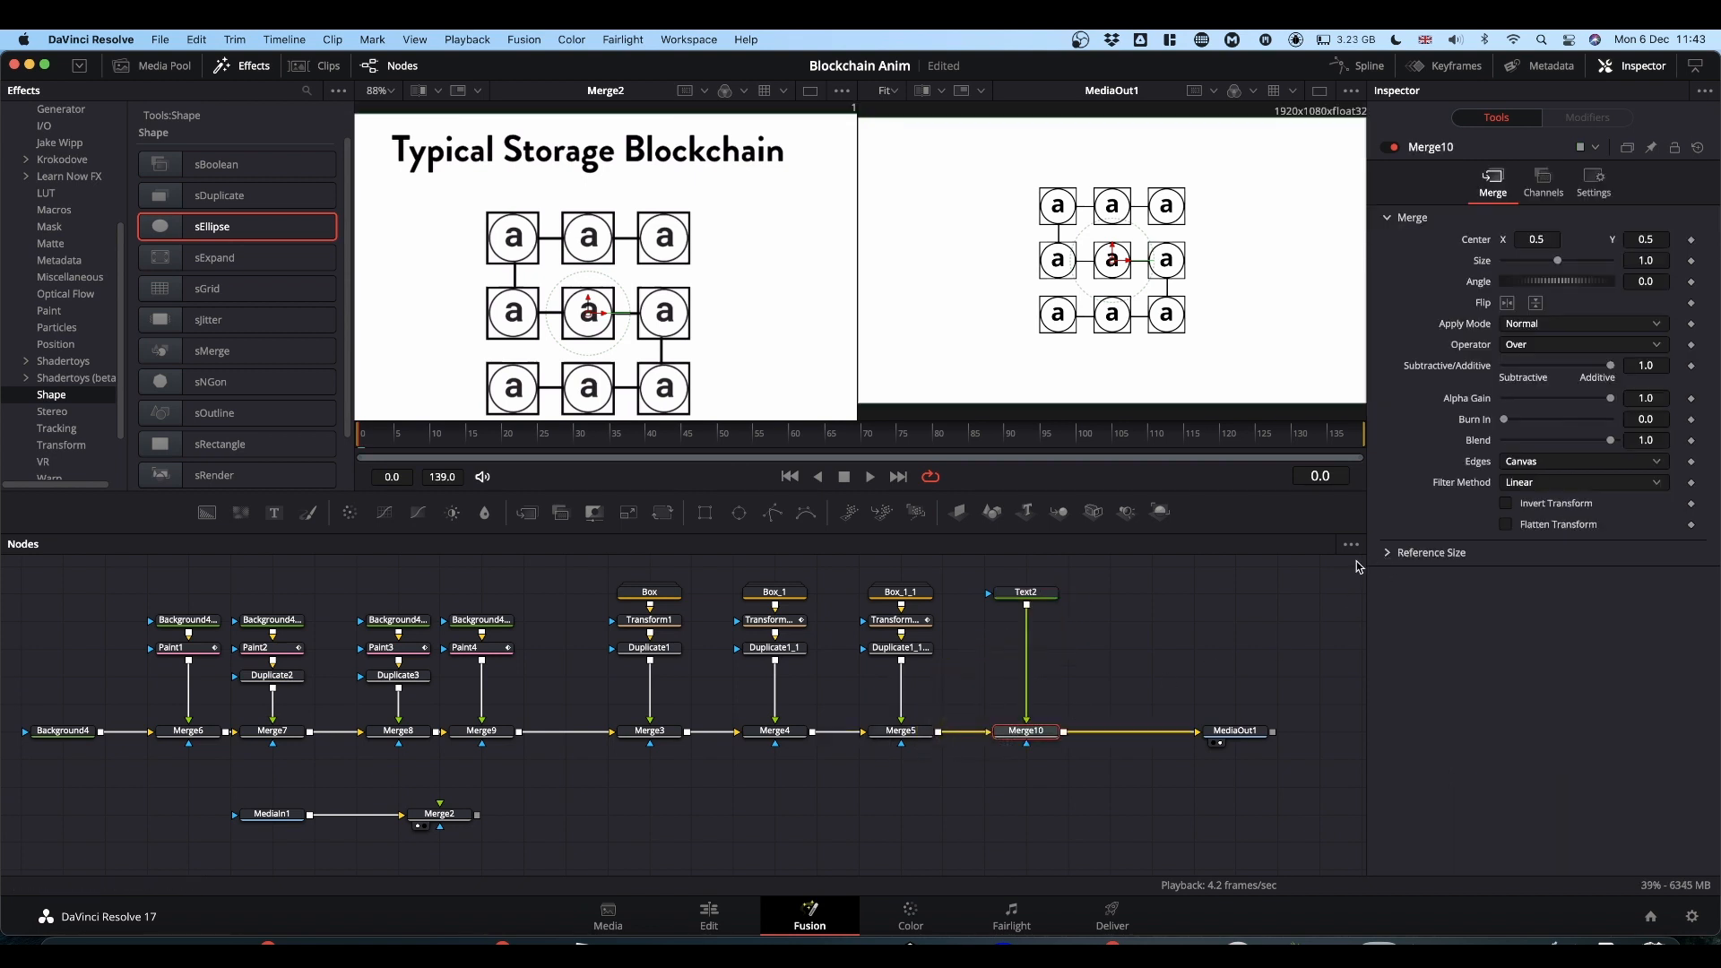
Set the Text2 node's colour to black.
{"action": "left_click", "coordinate": [1027, 597]}
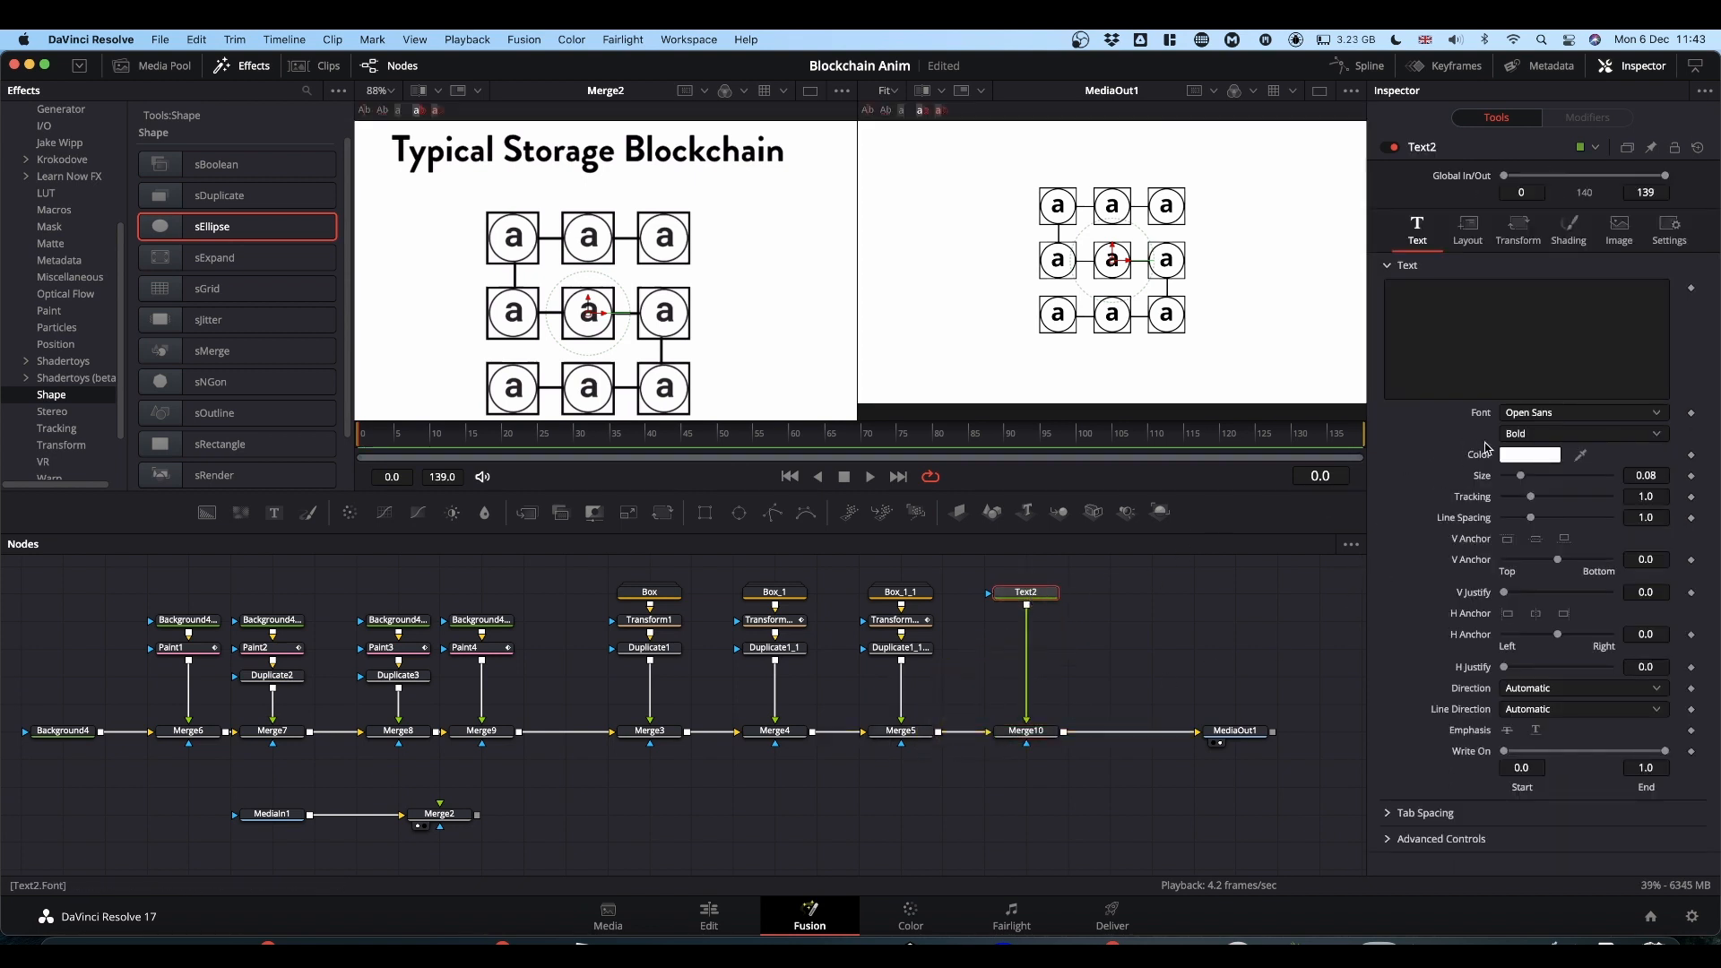
{"action": "left_click", "coordinate": [1529, 455]}
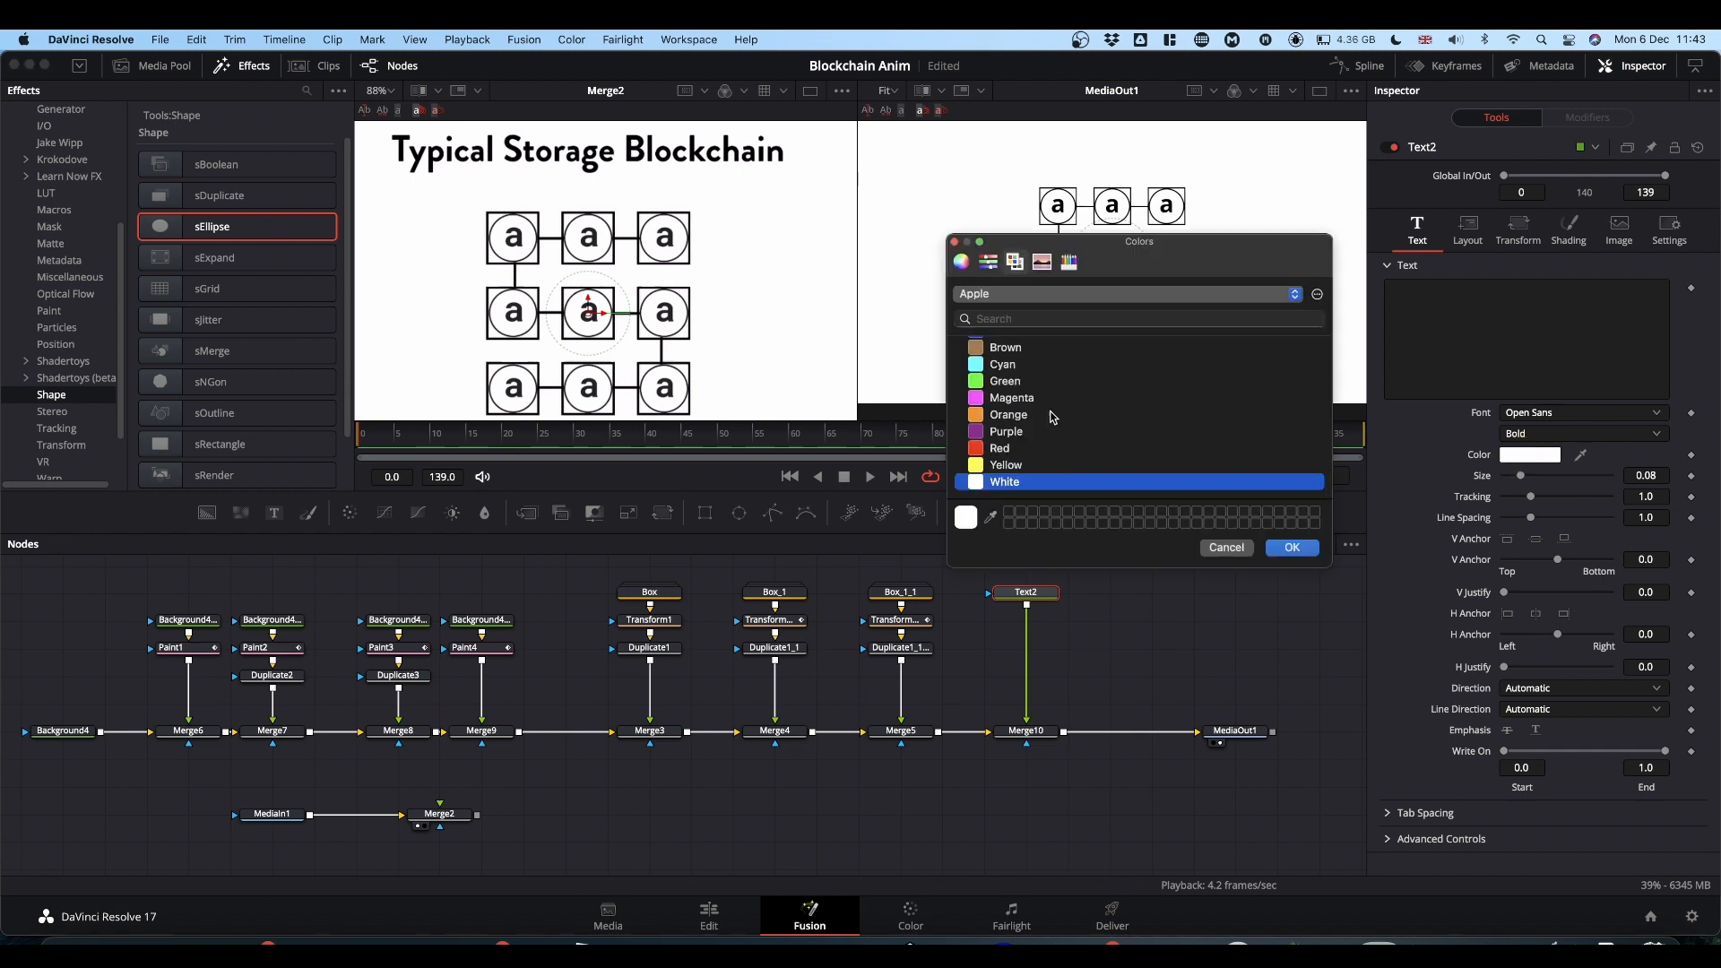
{"action": "left_click", "coordinate": [986, 353]}
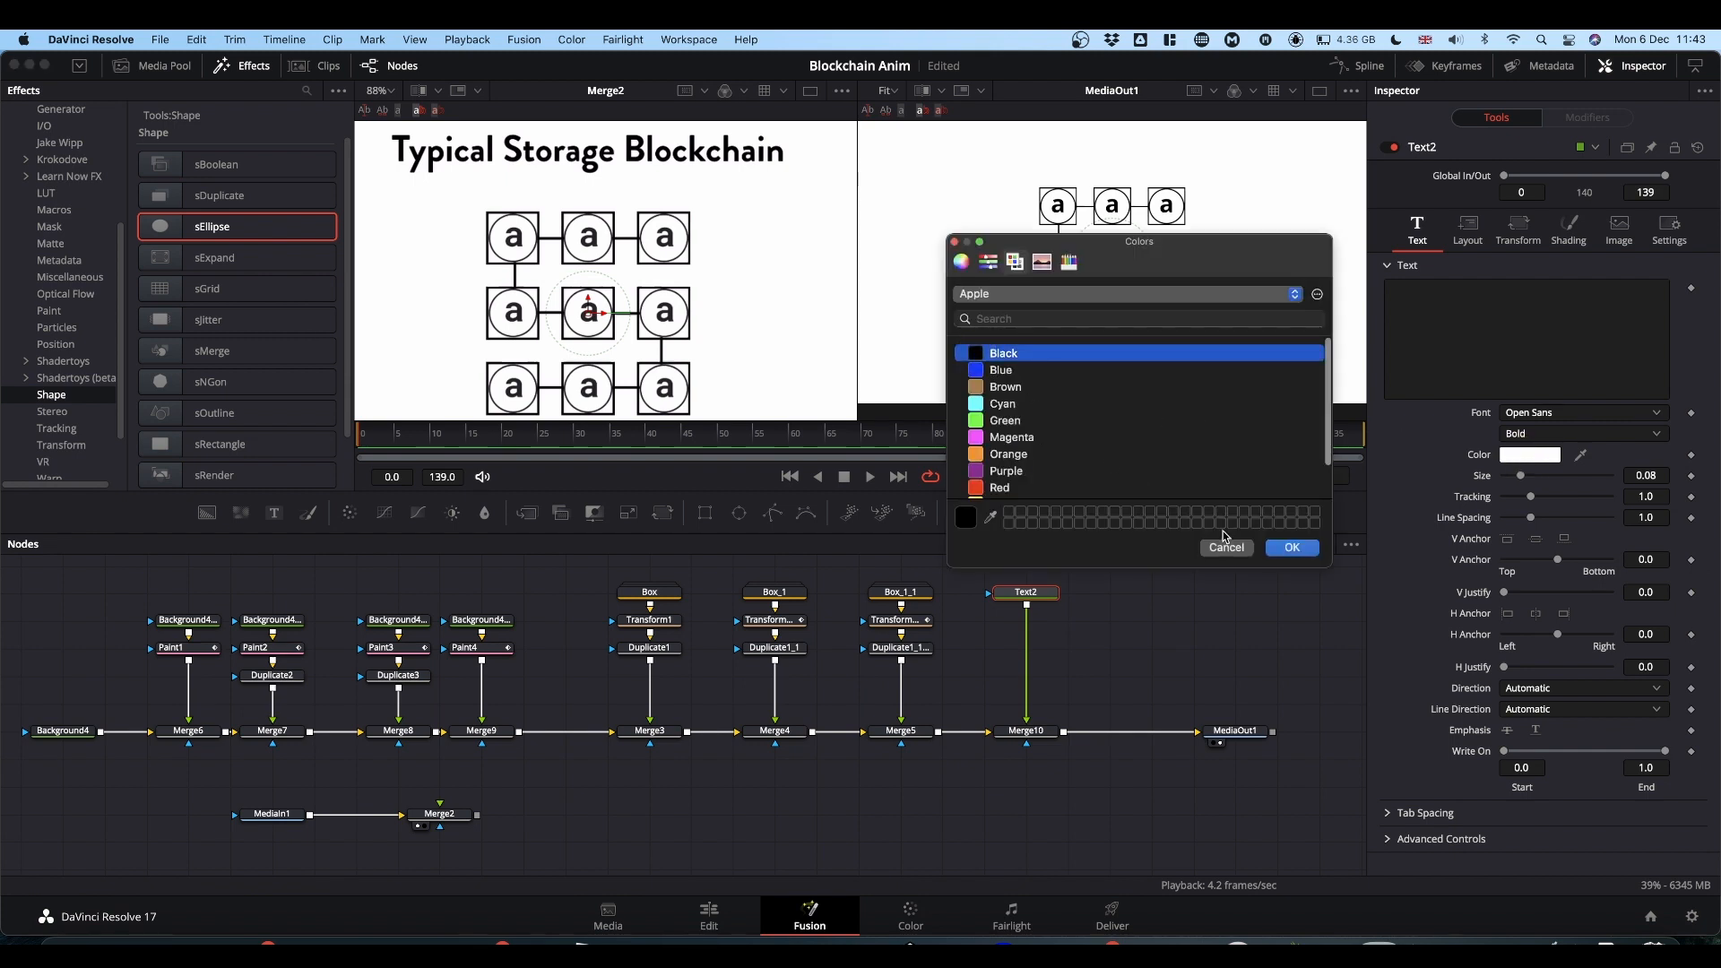
{"action": "left_click", "coordinate": [1291, 548]}
Enter "Typical Storage Blockchain" as the Text2 node's text.
{"action": "left_click", "coordinate": [1492, 324]}
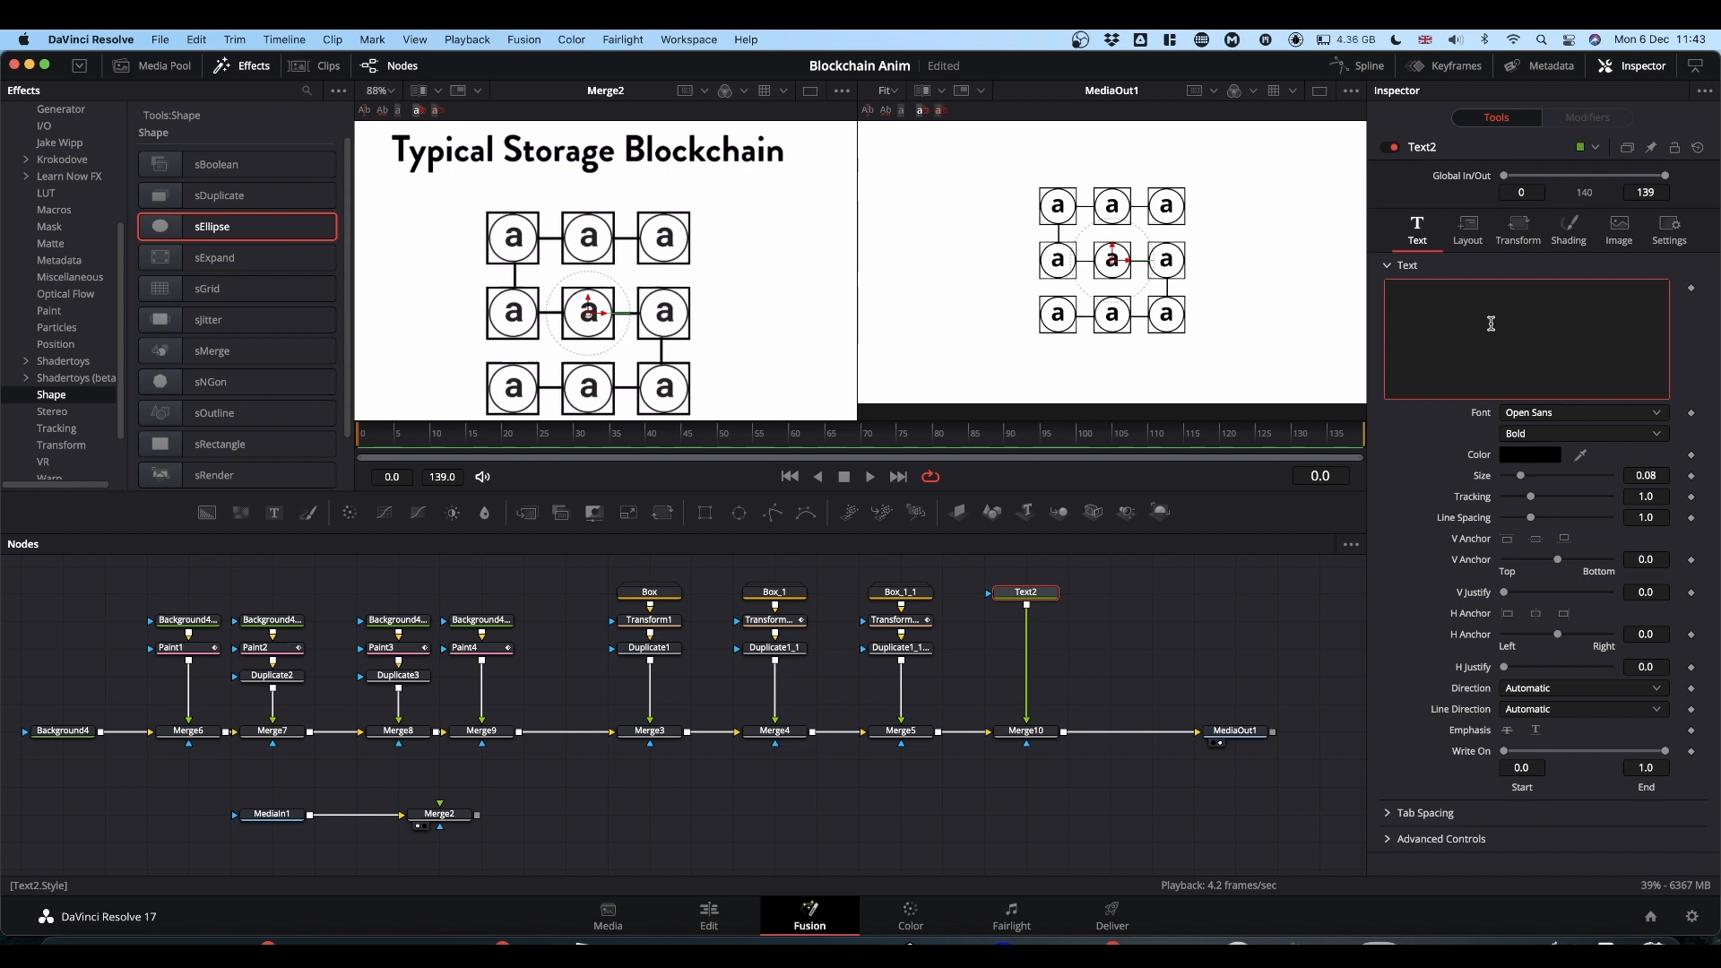
{"action": "type", "text": "Ty"}
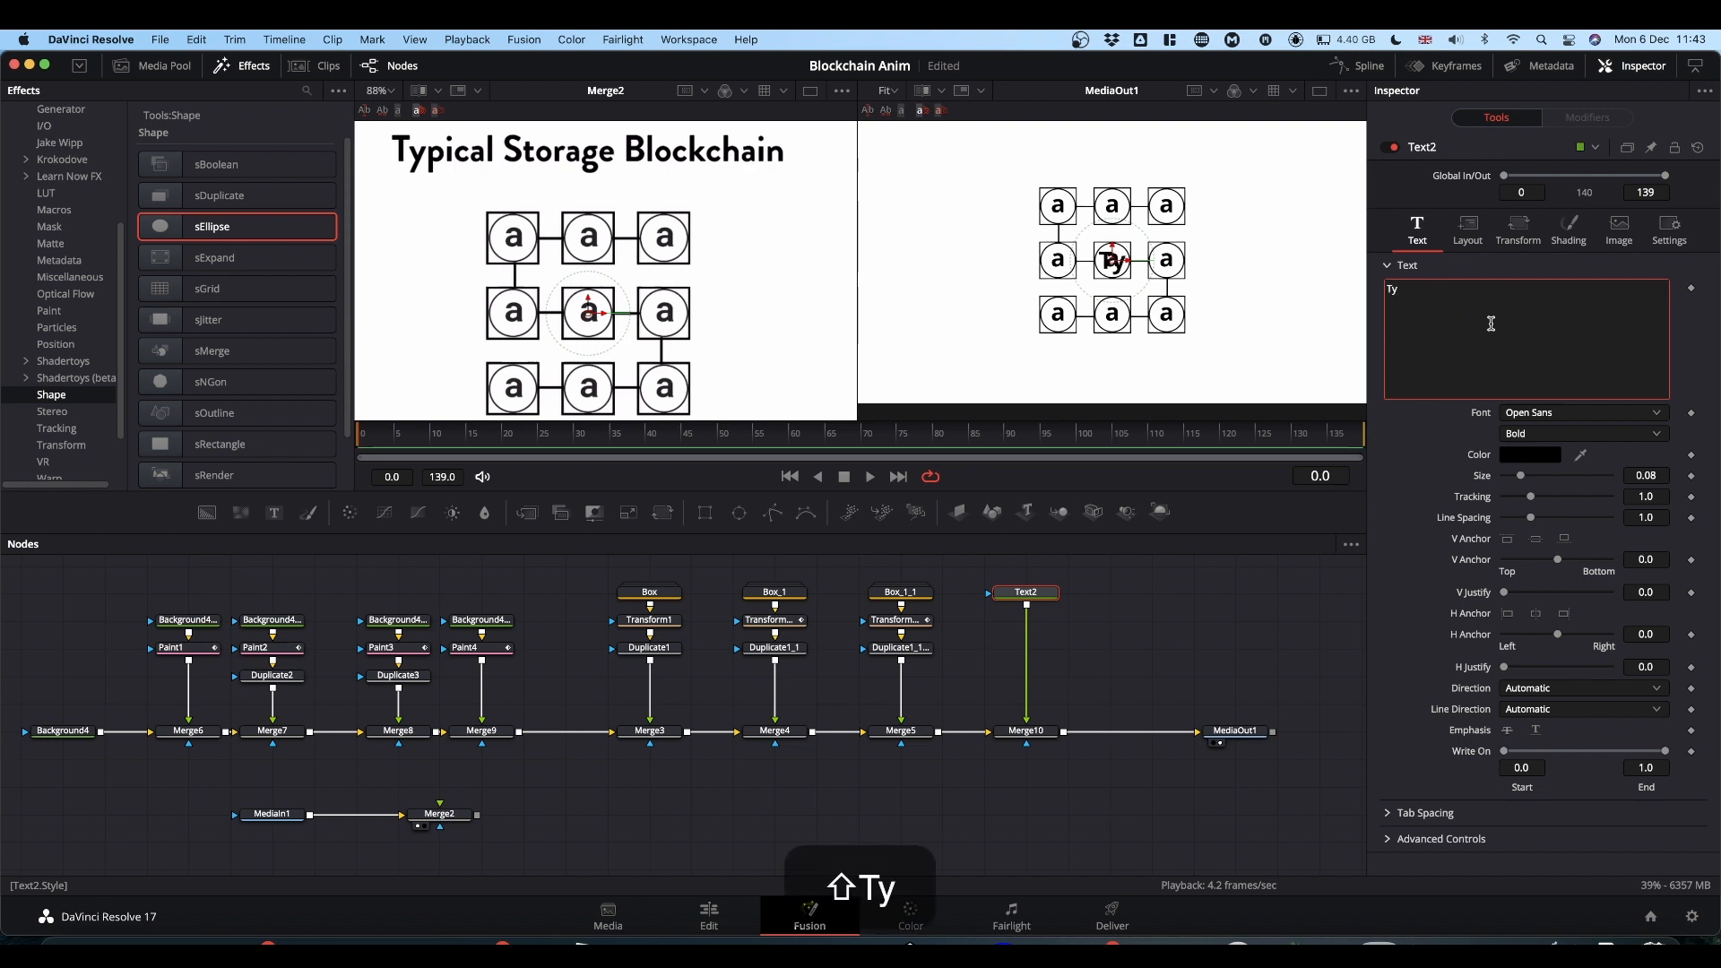
{"action": "type", "text": "pical"}
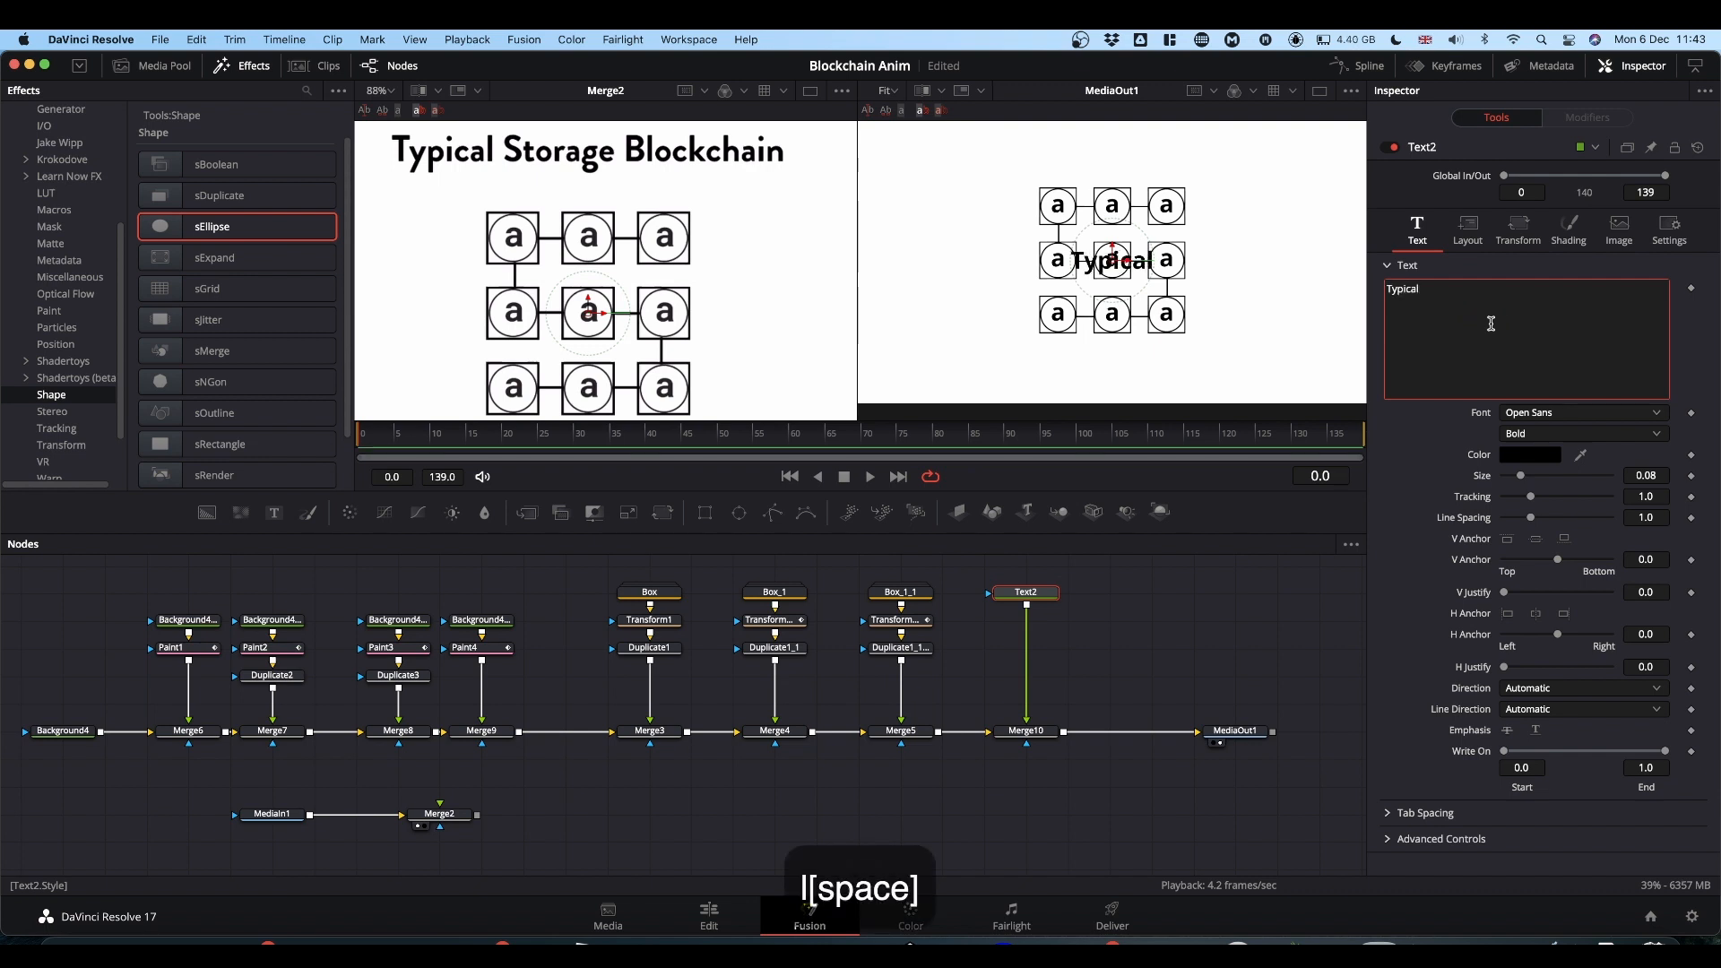
{"action": "key", "text": "shift"}
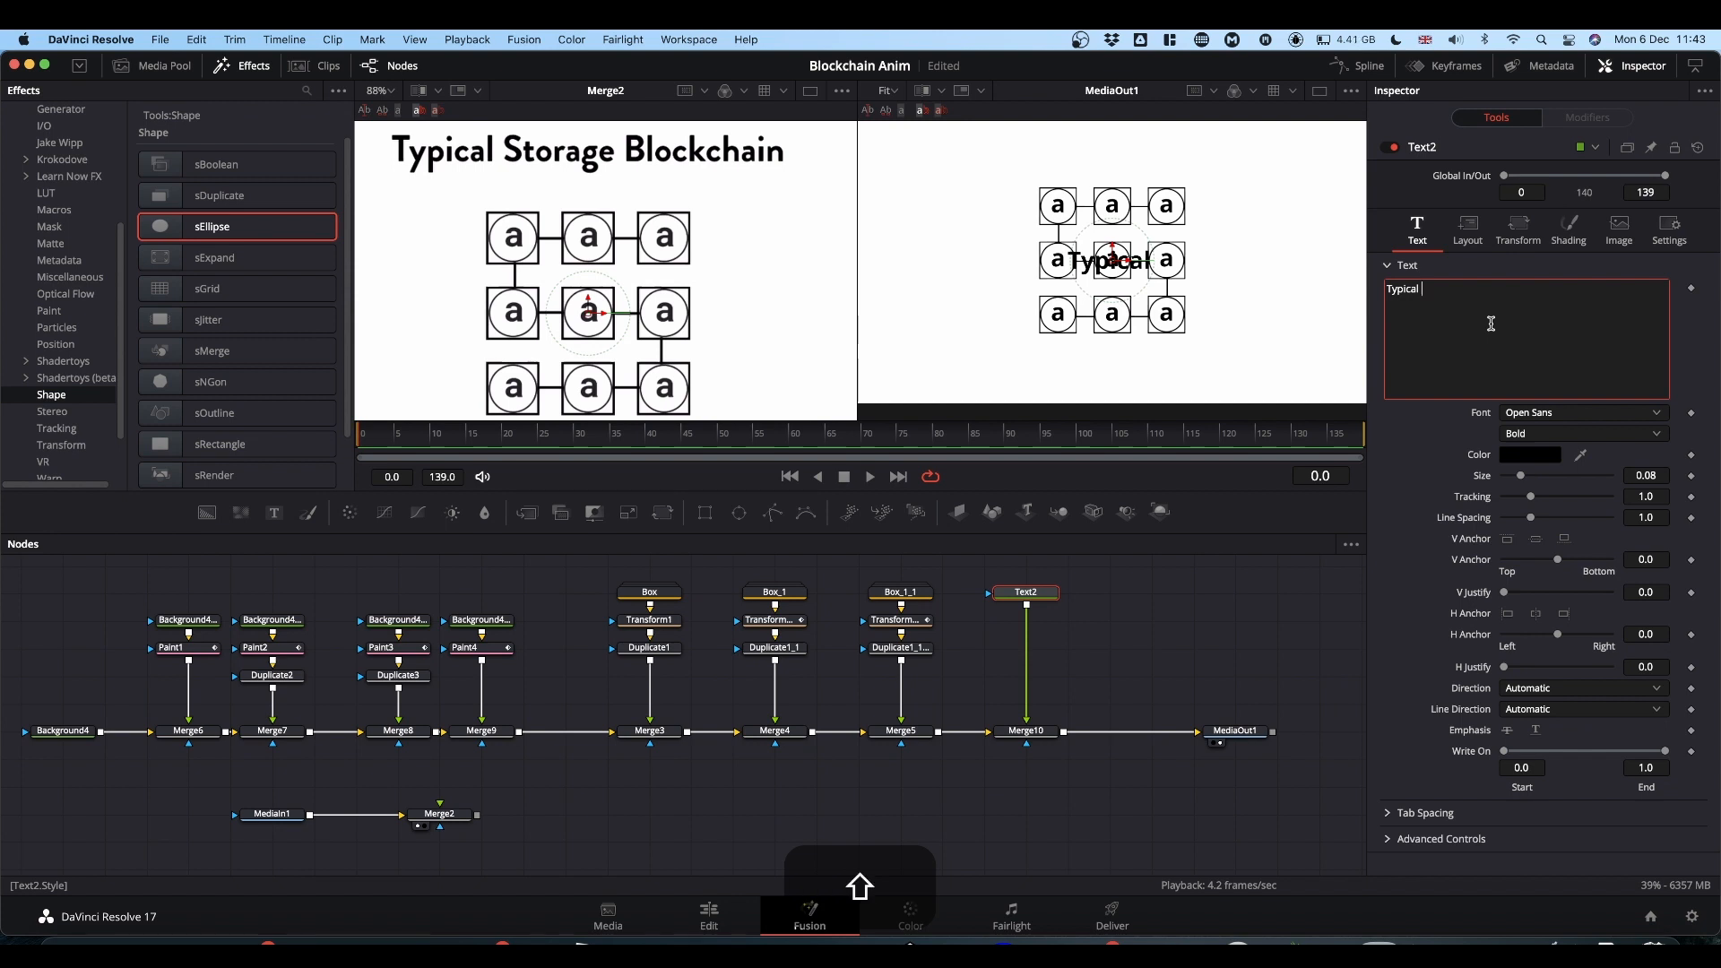
{"action": "type", "text": "Stor"}
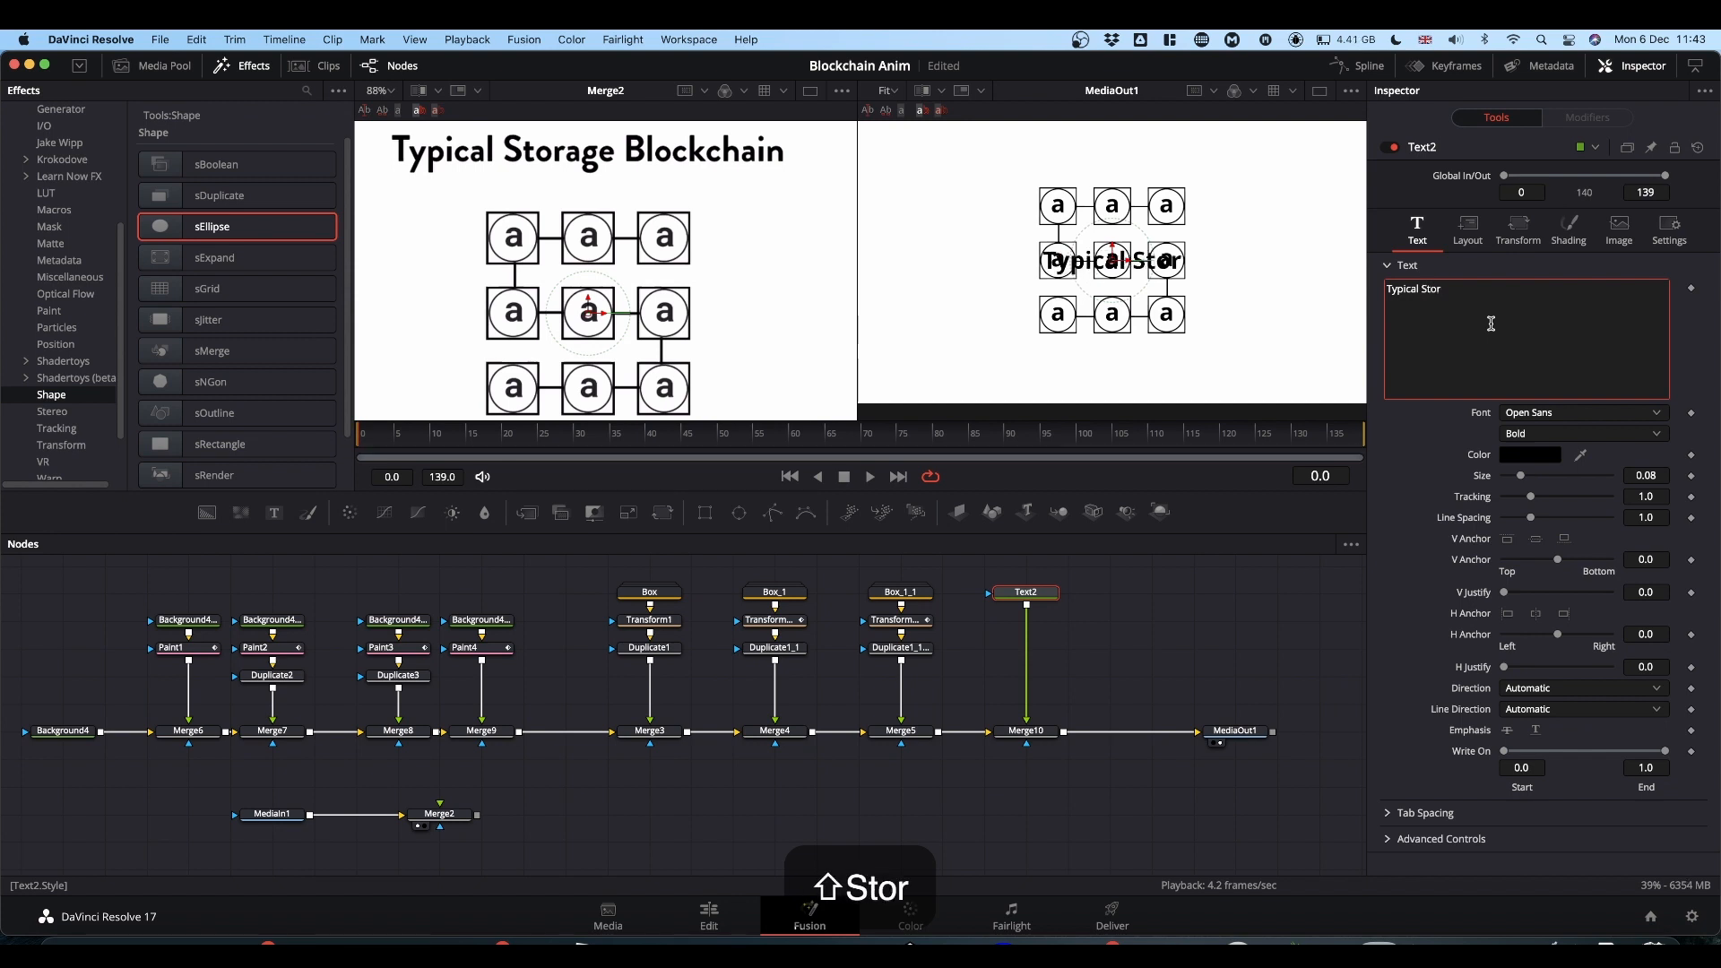
{"action": "type", "text": "age Bl"}
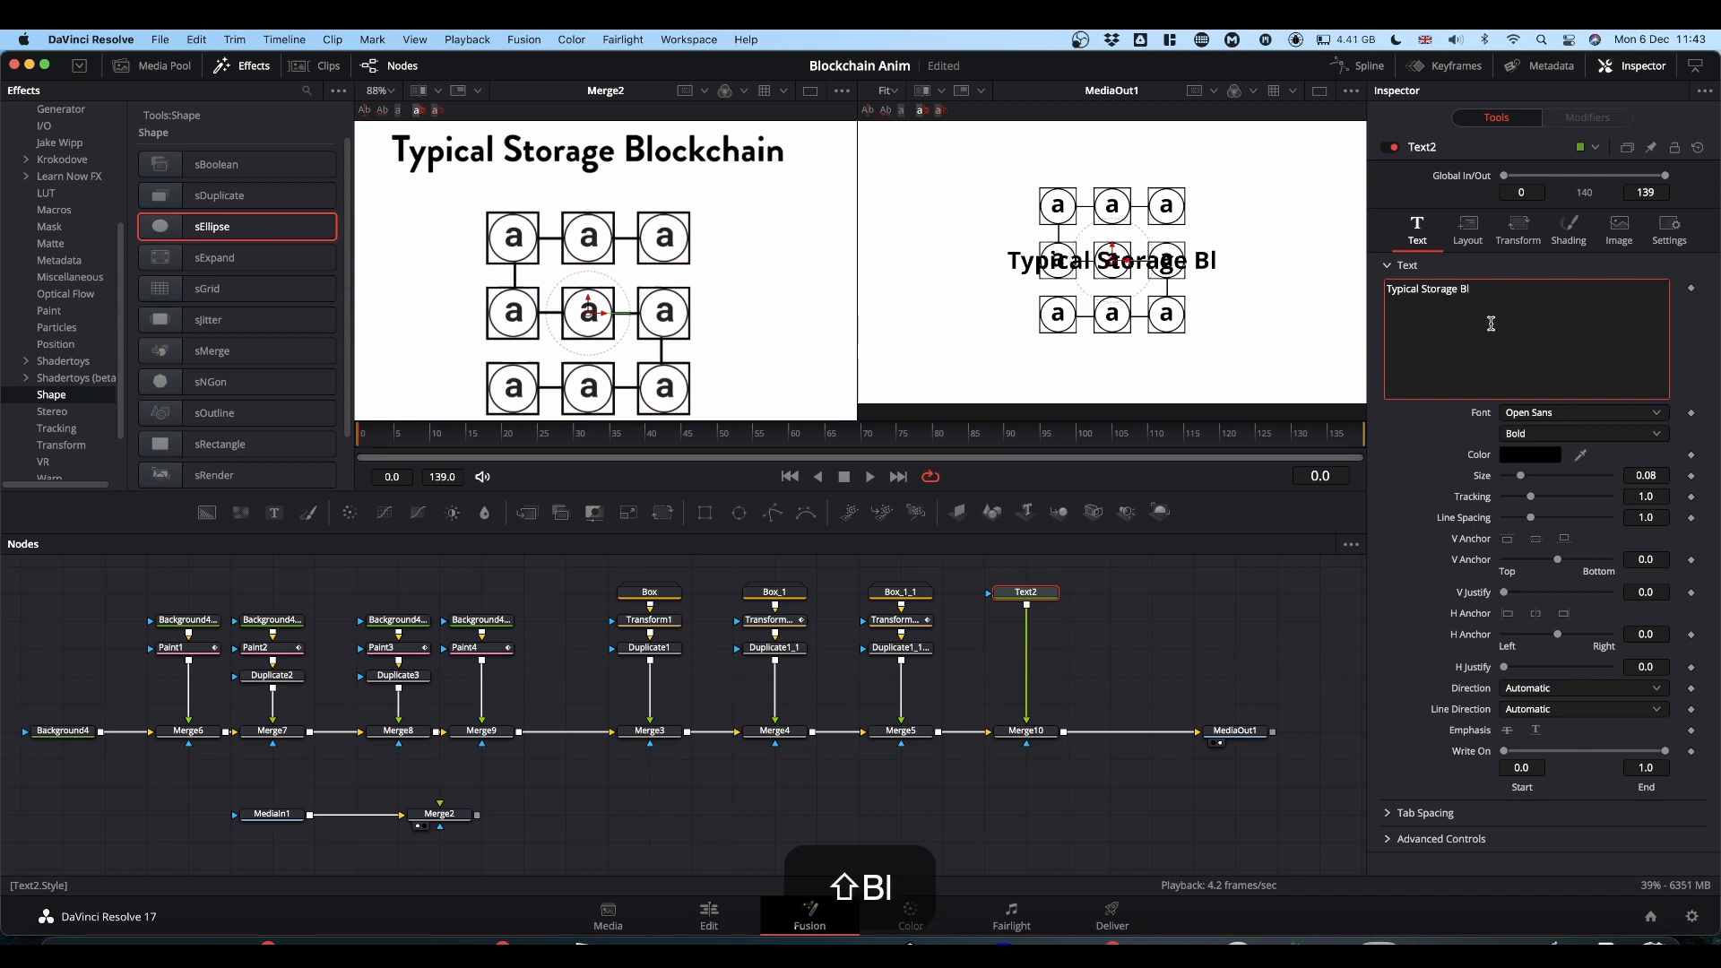
{"action": "type", "text": "ocjchain"}
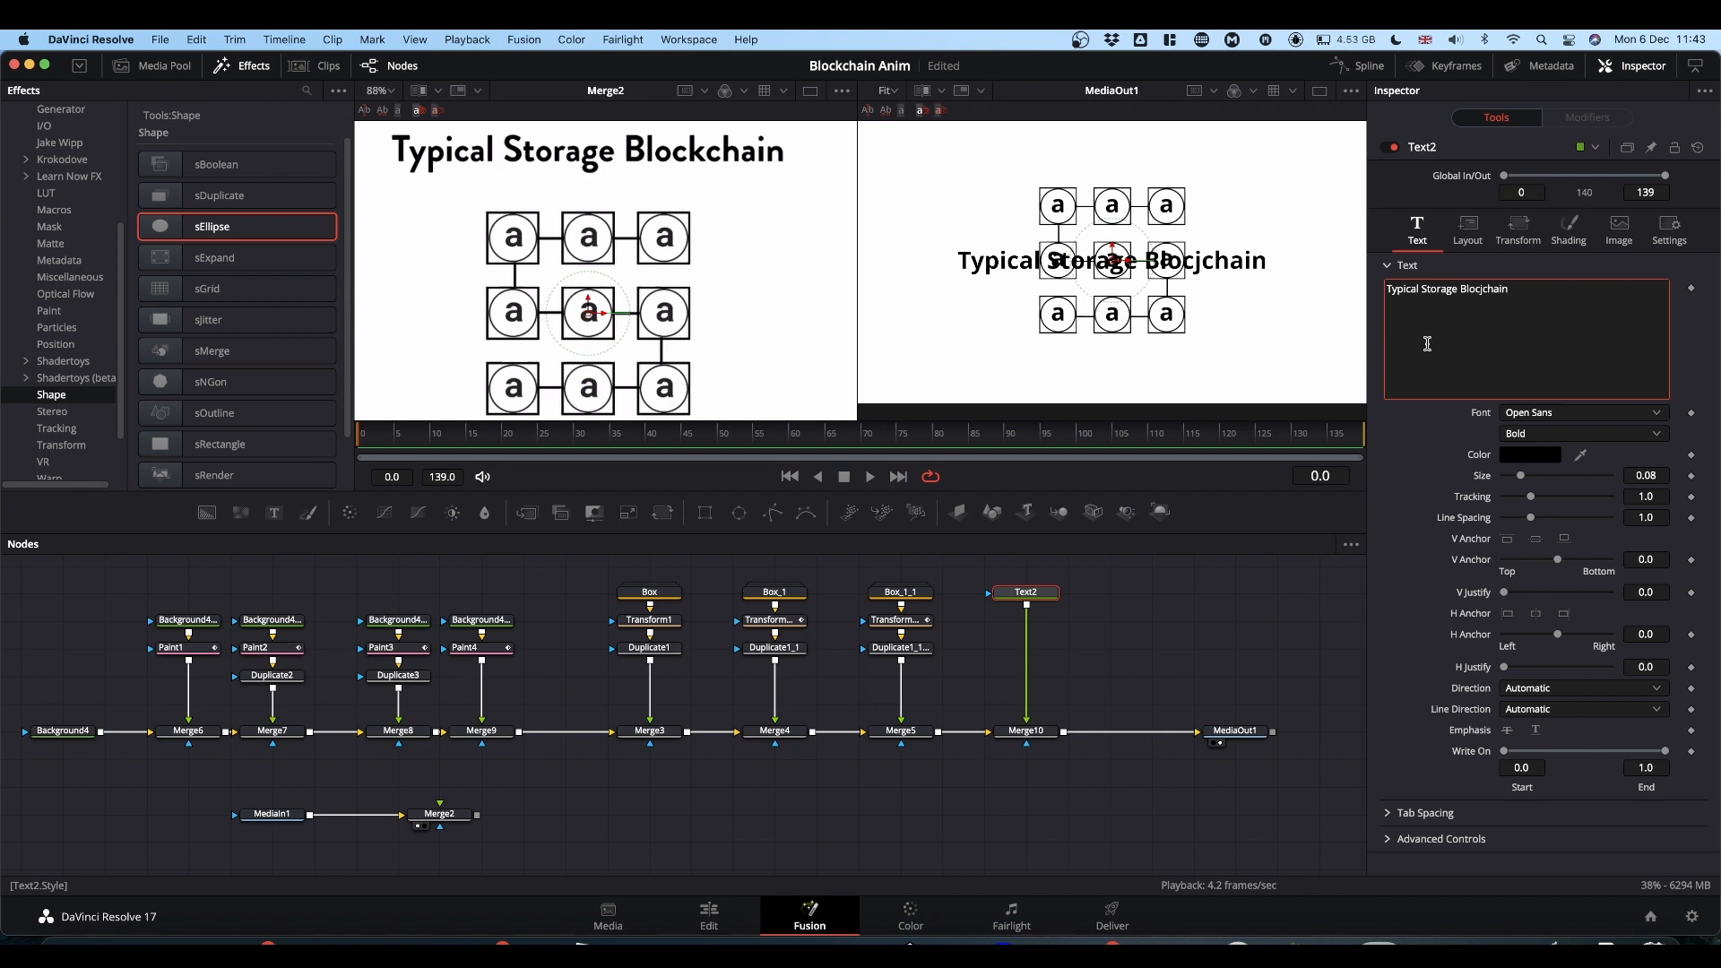
{"action": "key", "text": "Left"}
{"action": "key", "text": "Left"}
{"action": "key", "text": "Left"}
{"action": "key", "text": "Left"}
{"action": "key", "text": "Left"}
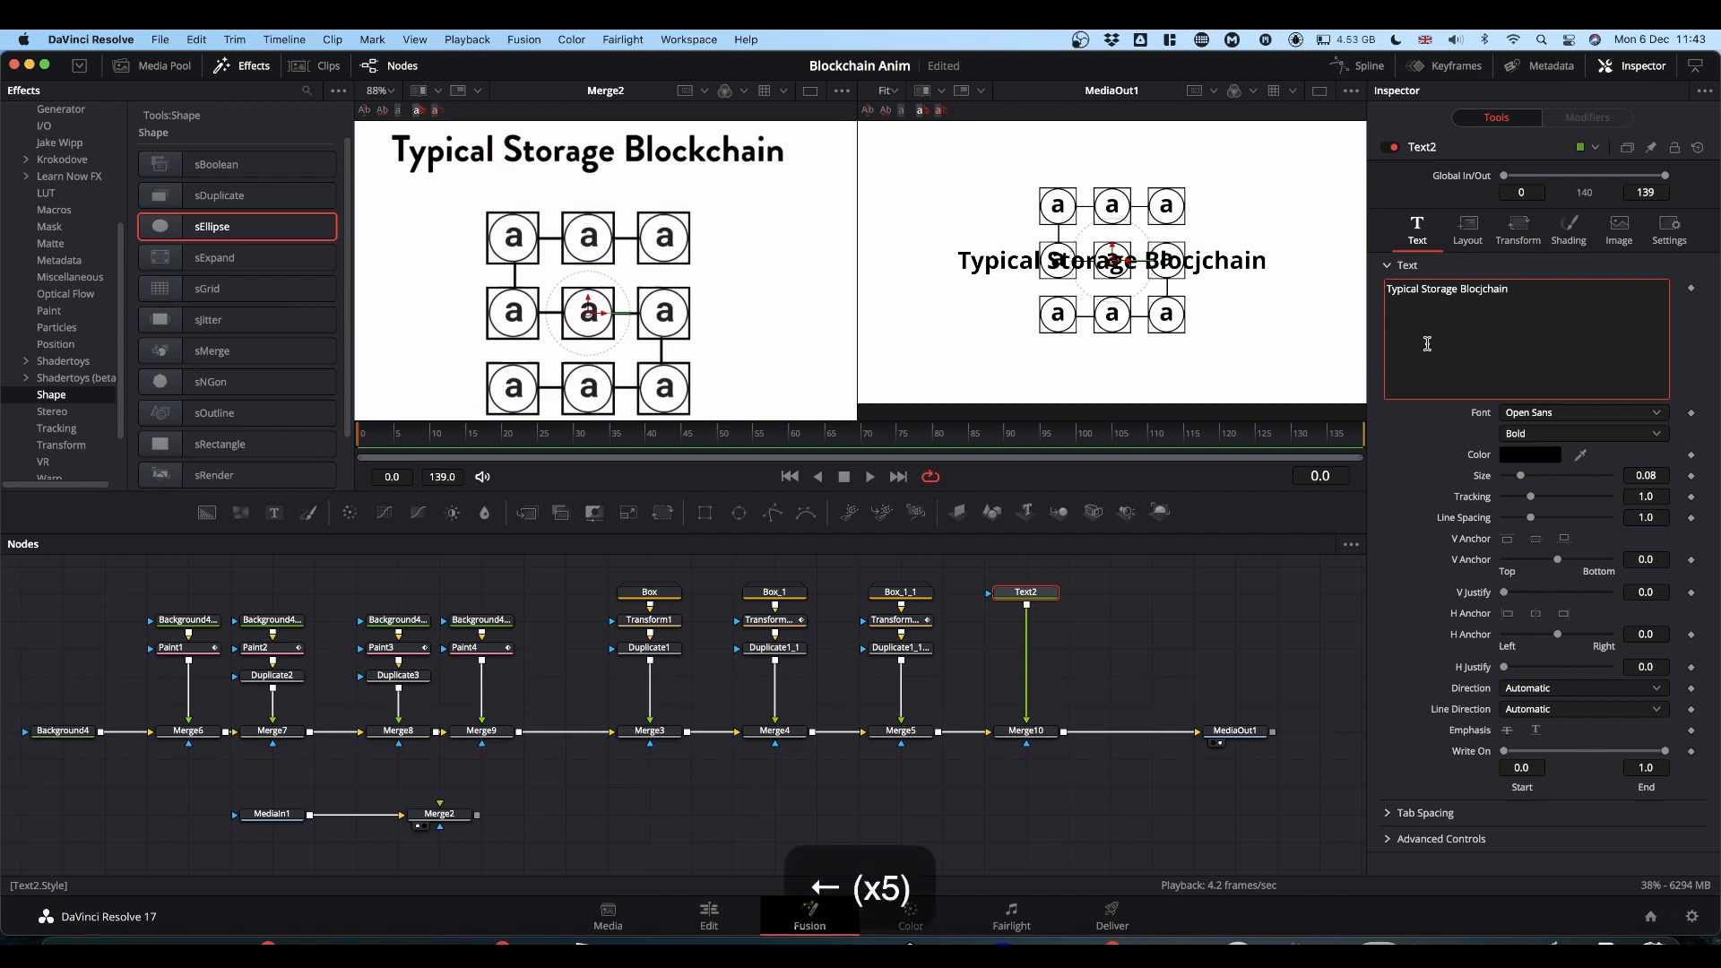
{"action": "key", "text": "BackSpace"}
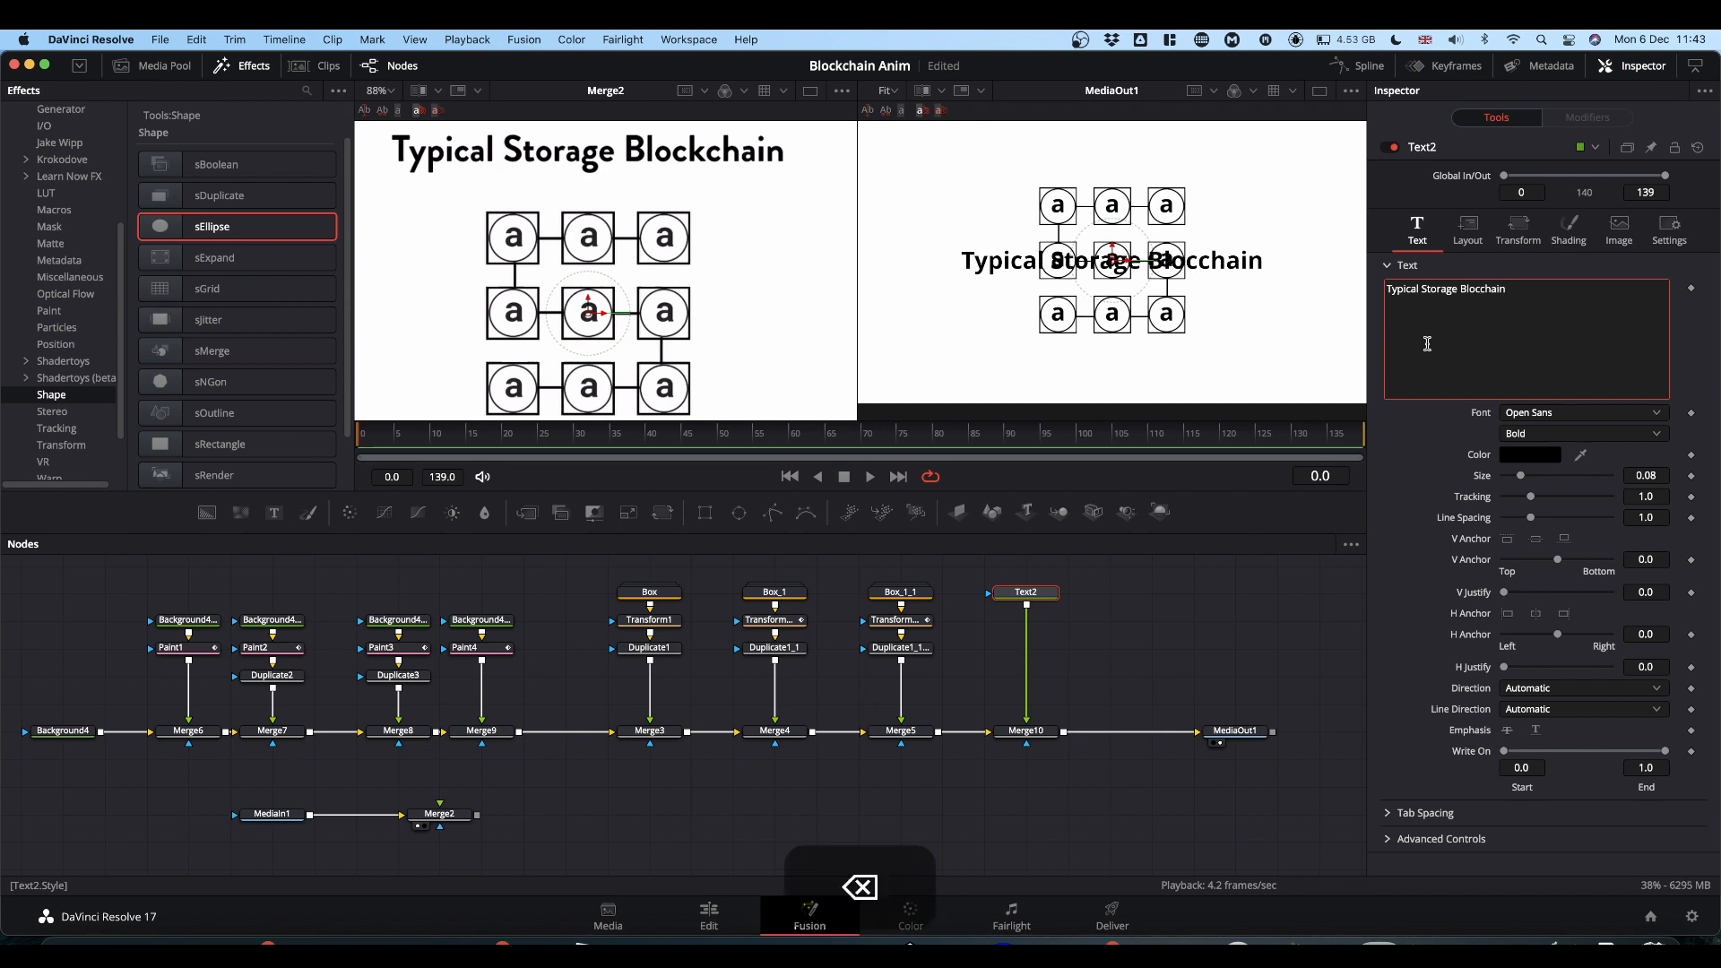
{"action": "type", "text": "k"}
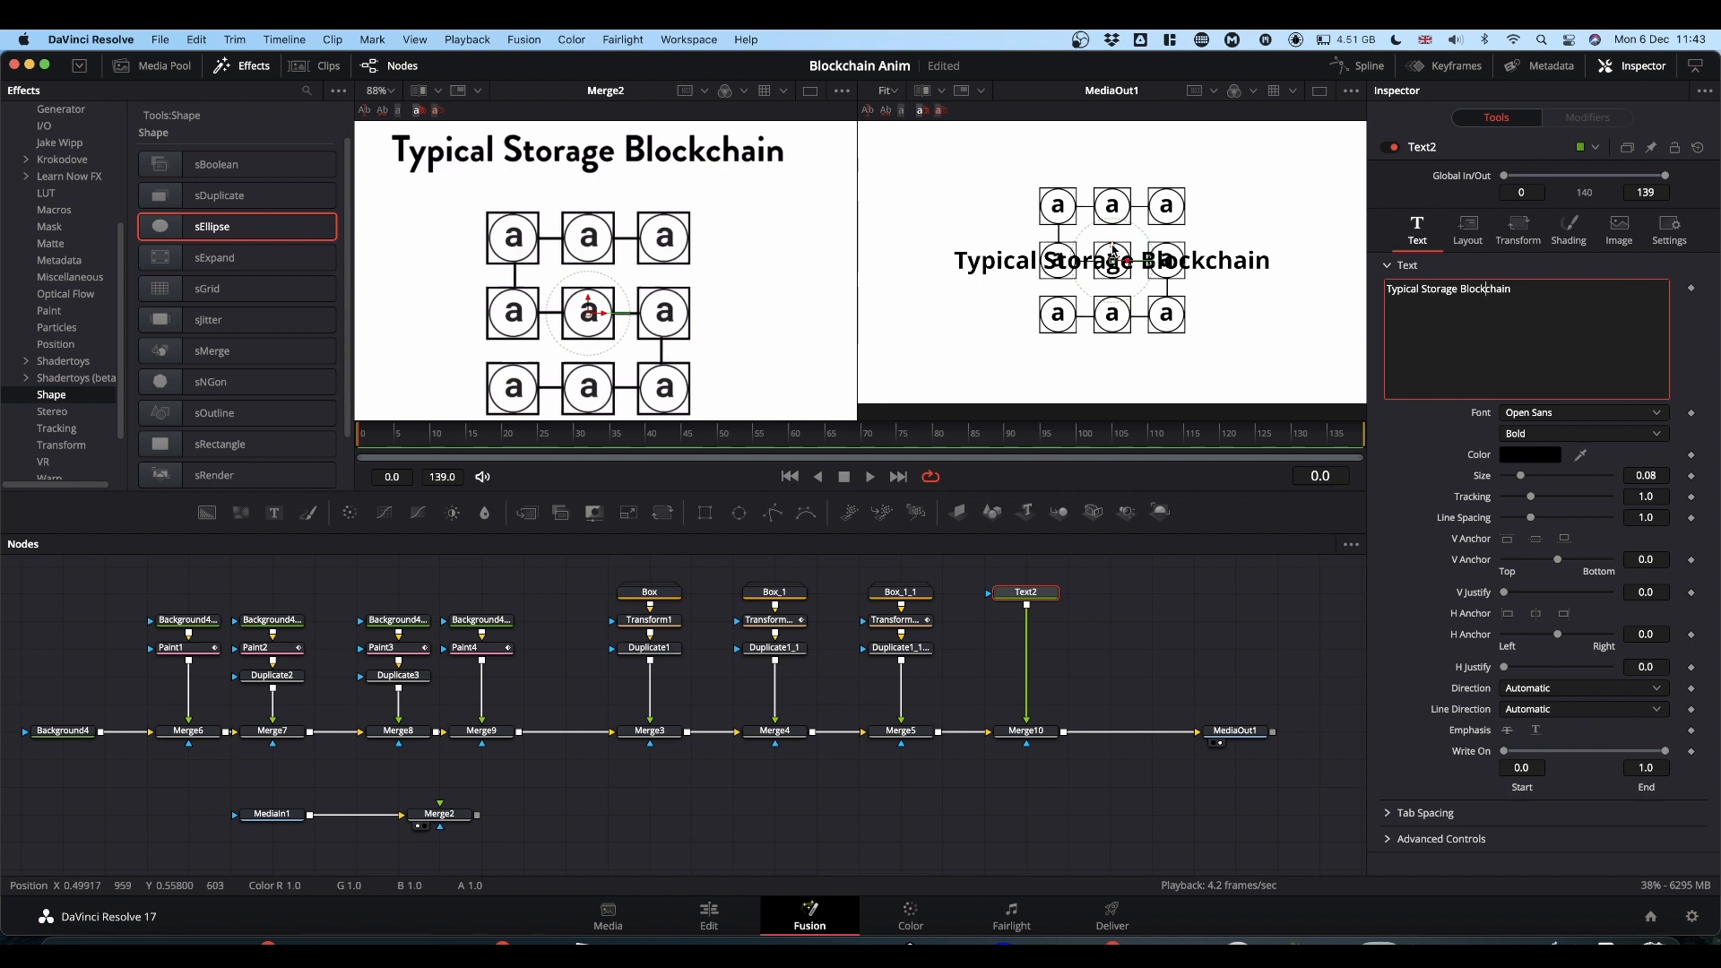
Move the title straight up above the box grid to match the reference and play the animation from frame 0.
{"action": "left_click_drag", "start_coordinate": [1112, 247], "coordinate": [1111, 141]}
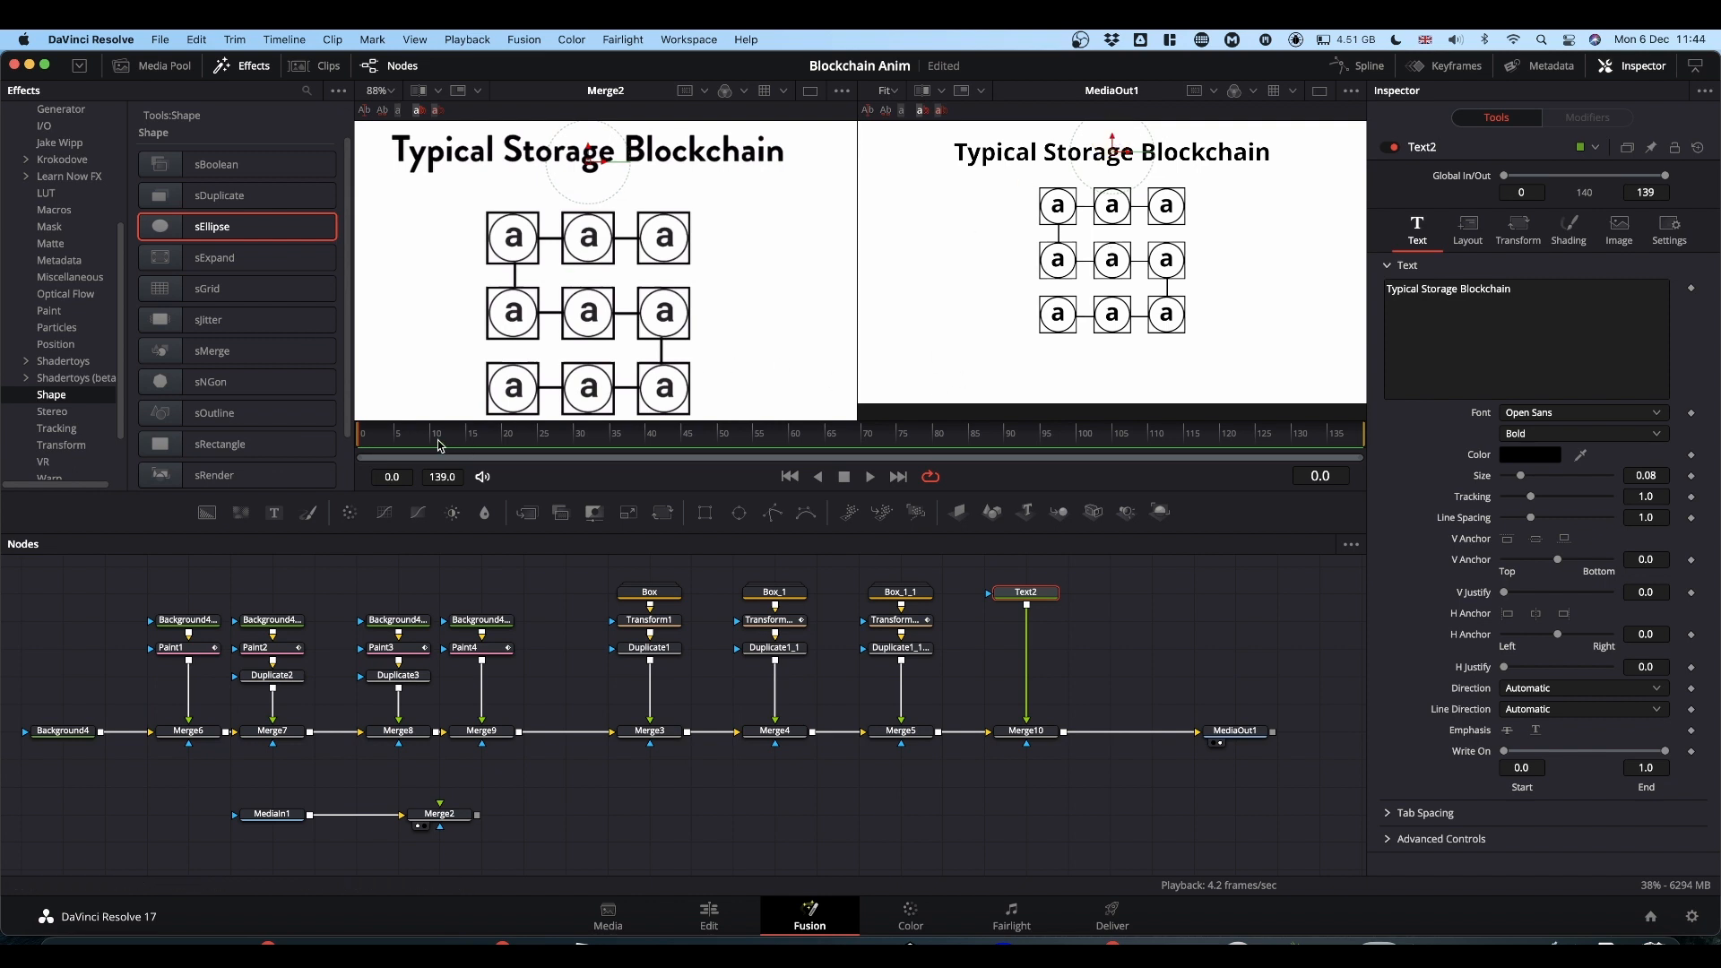
{"action": "key", "text": "space"}
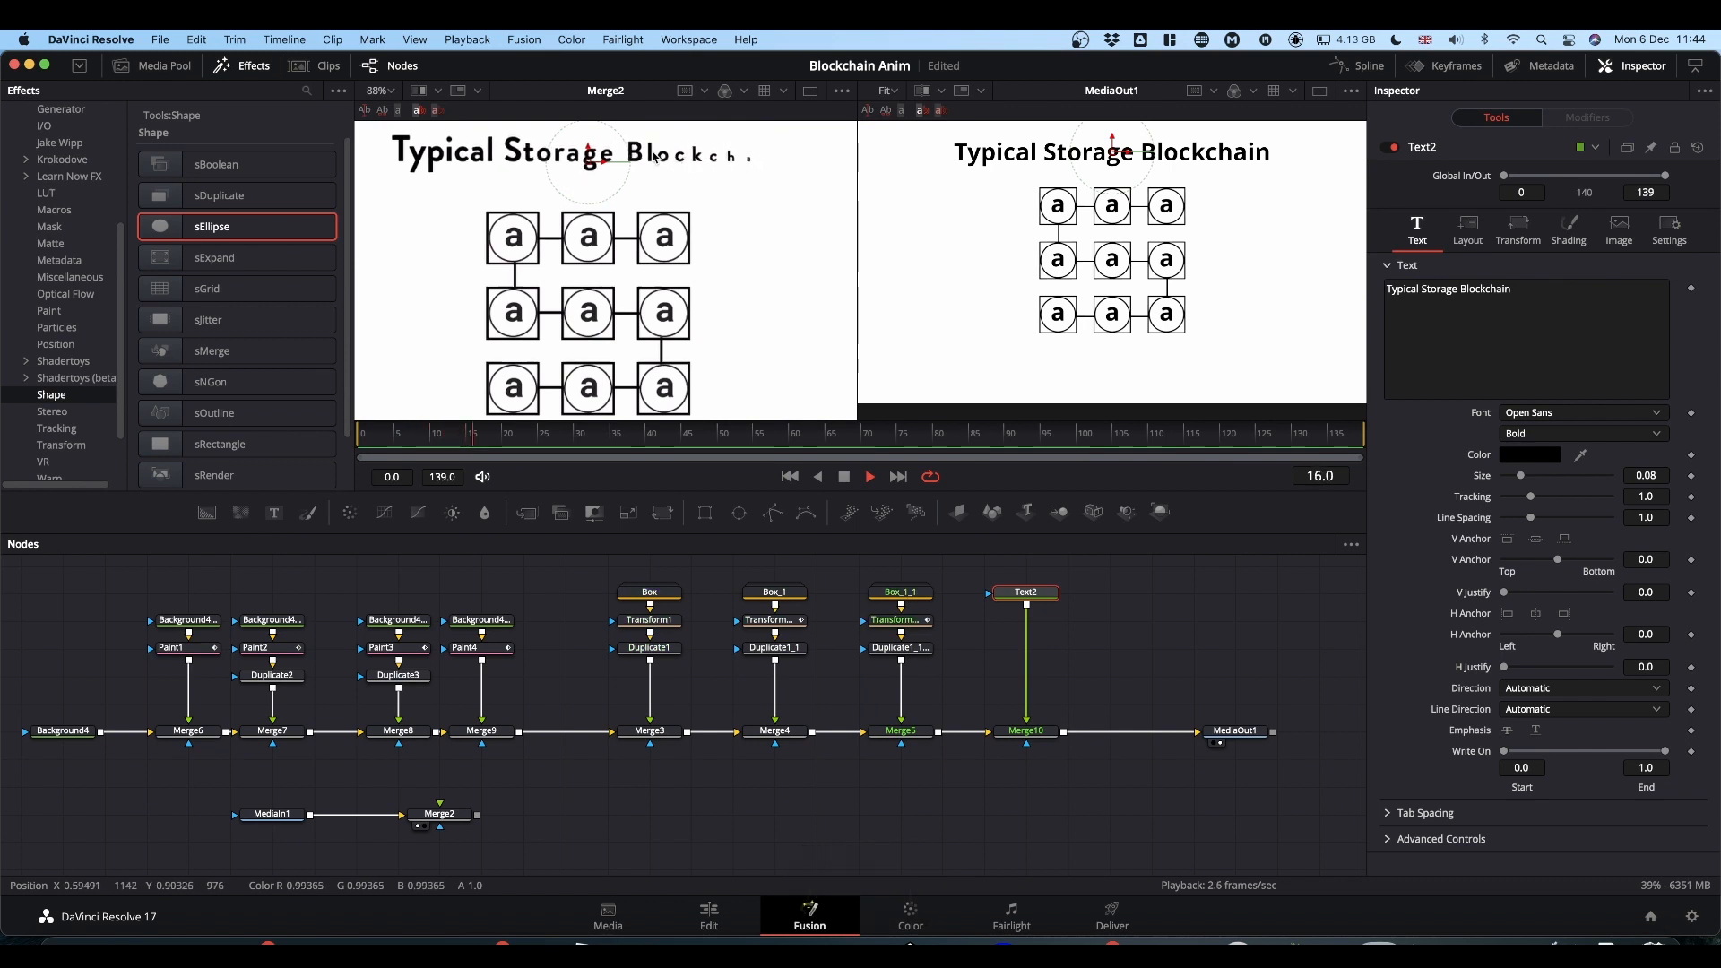
Stop playback, return to frame 0 and apply a Follower modifier to the Text2 node's text.
{"action": "key", "text": "space"}
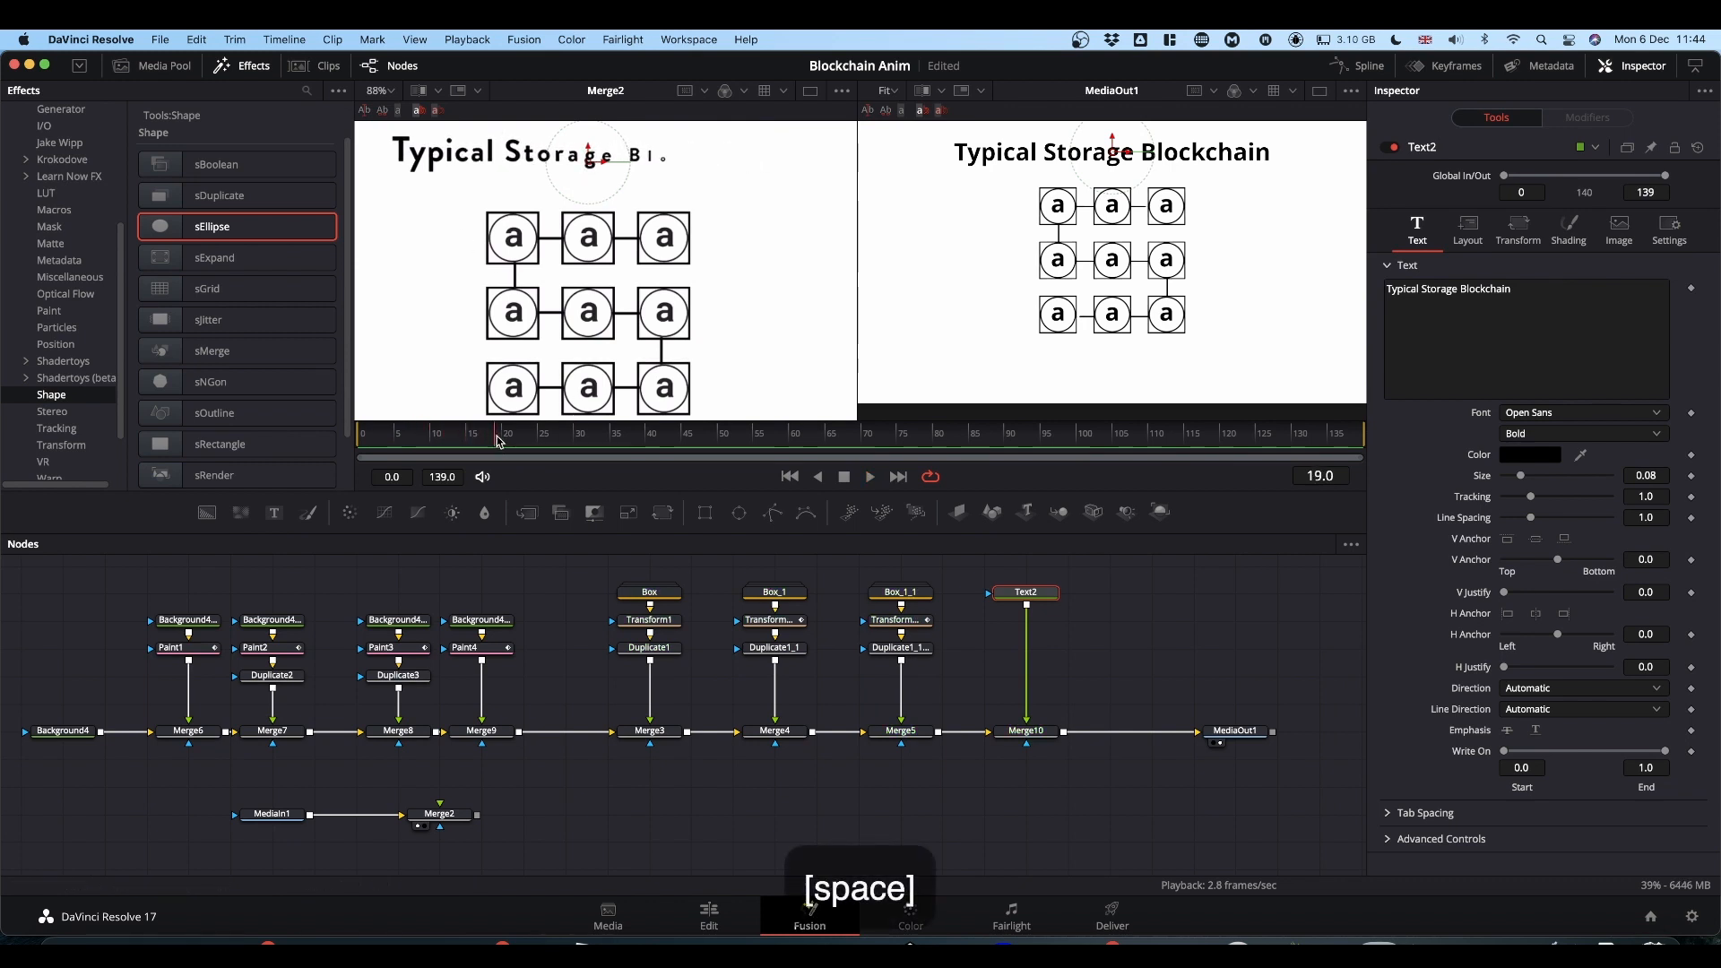
{"action": "left_click_drag", "start_coordinate": [451, 437], "coordinate": [352, 446]}
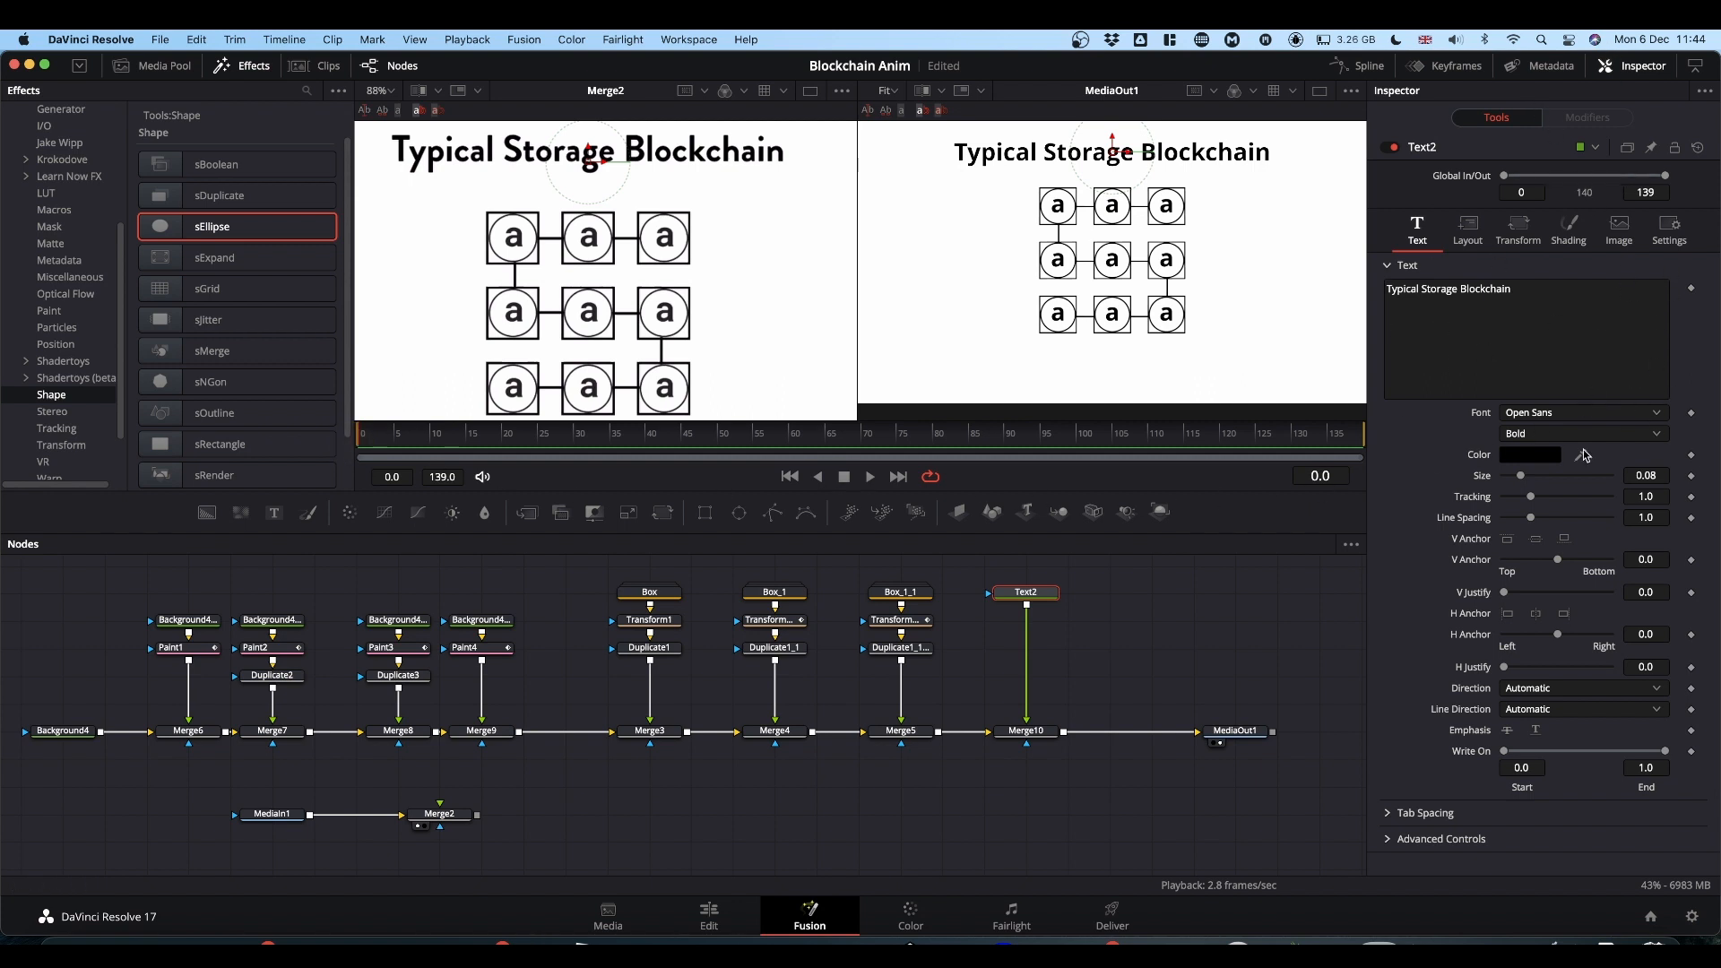
{"action": "left_click", "coordinate": [1470, 335]}
{"action": "right_click", "coordinate": [1485, 334]}
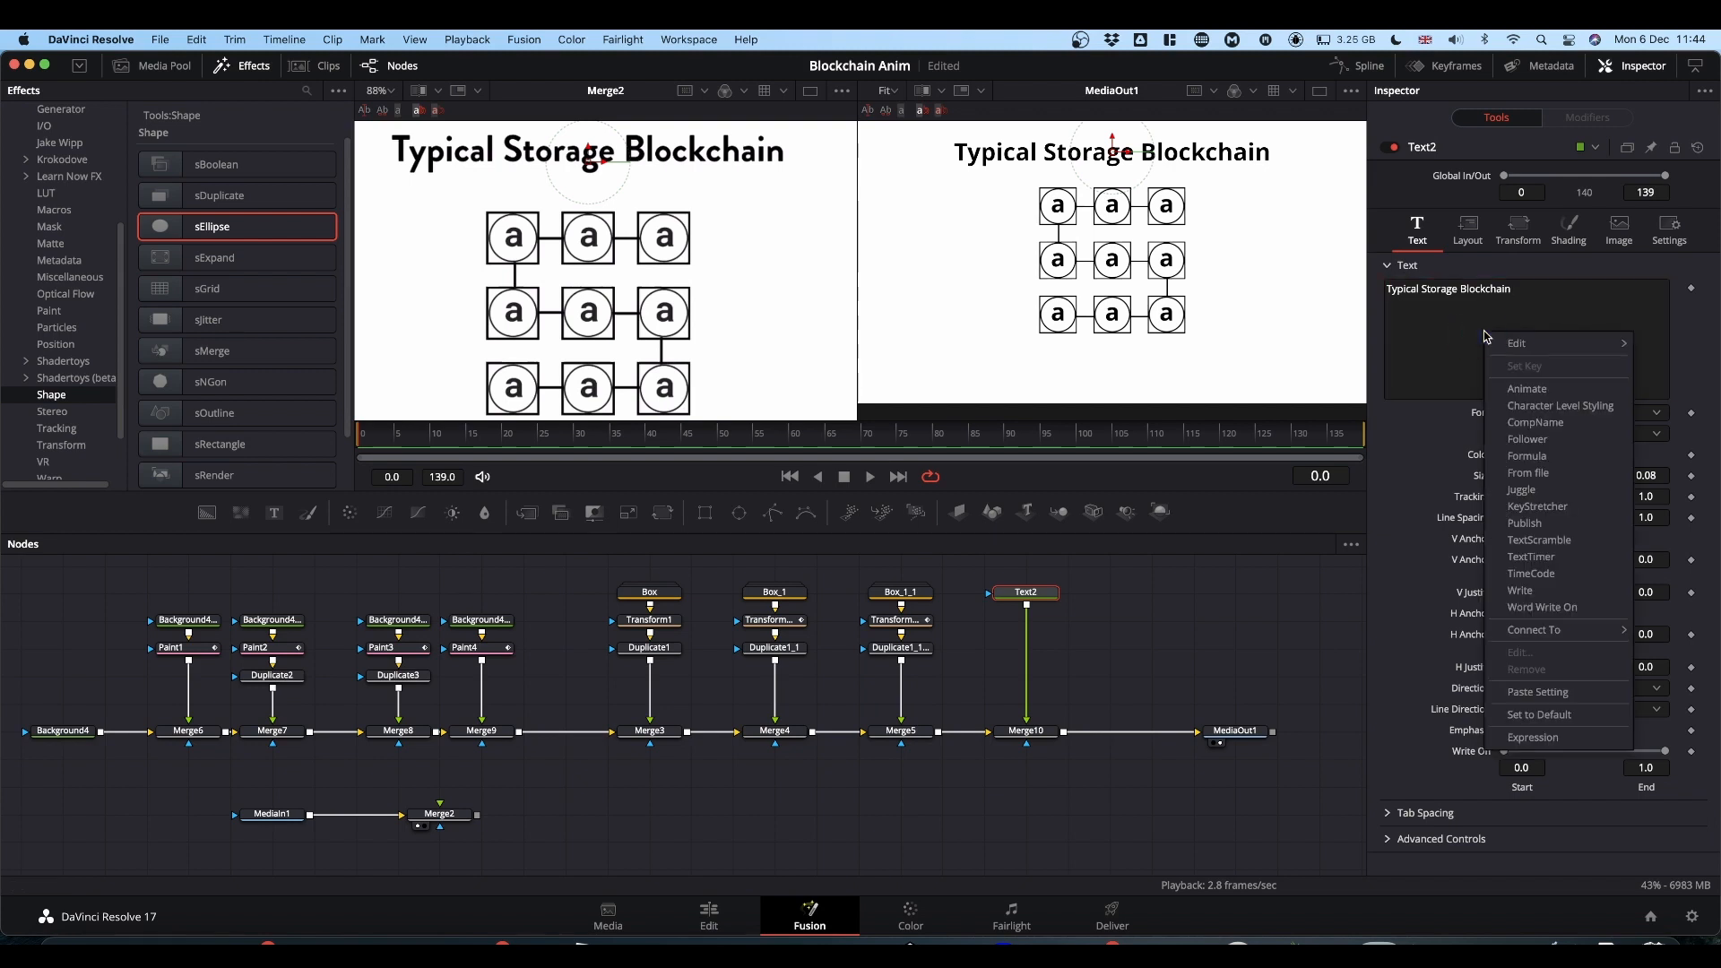
{"action": "left_click", "coordinate": [1538, 438]}
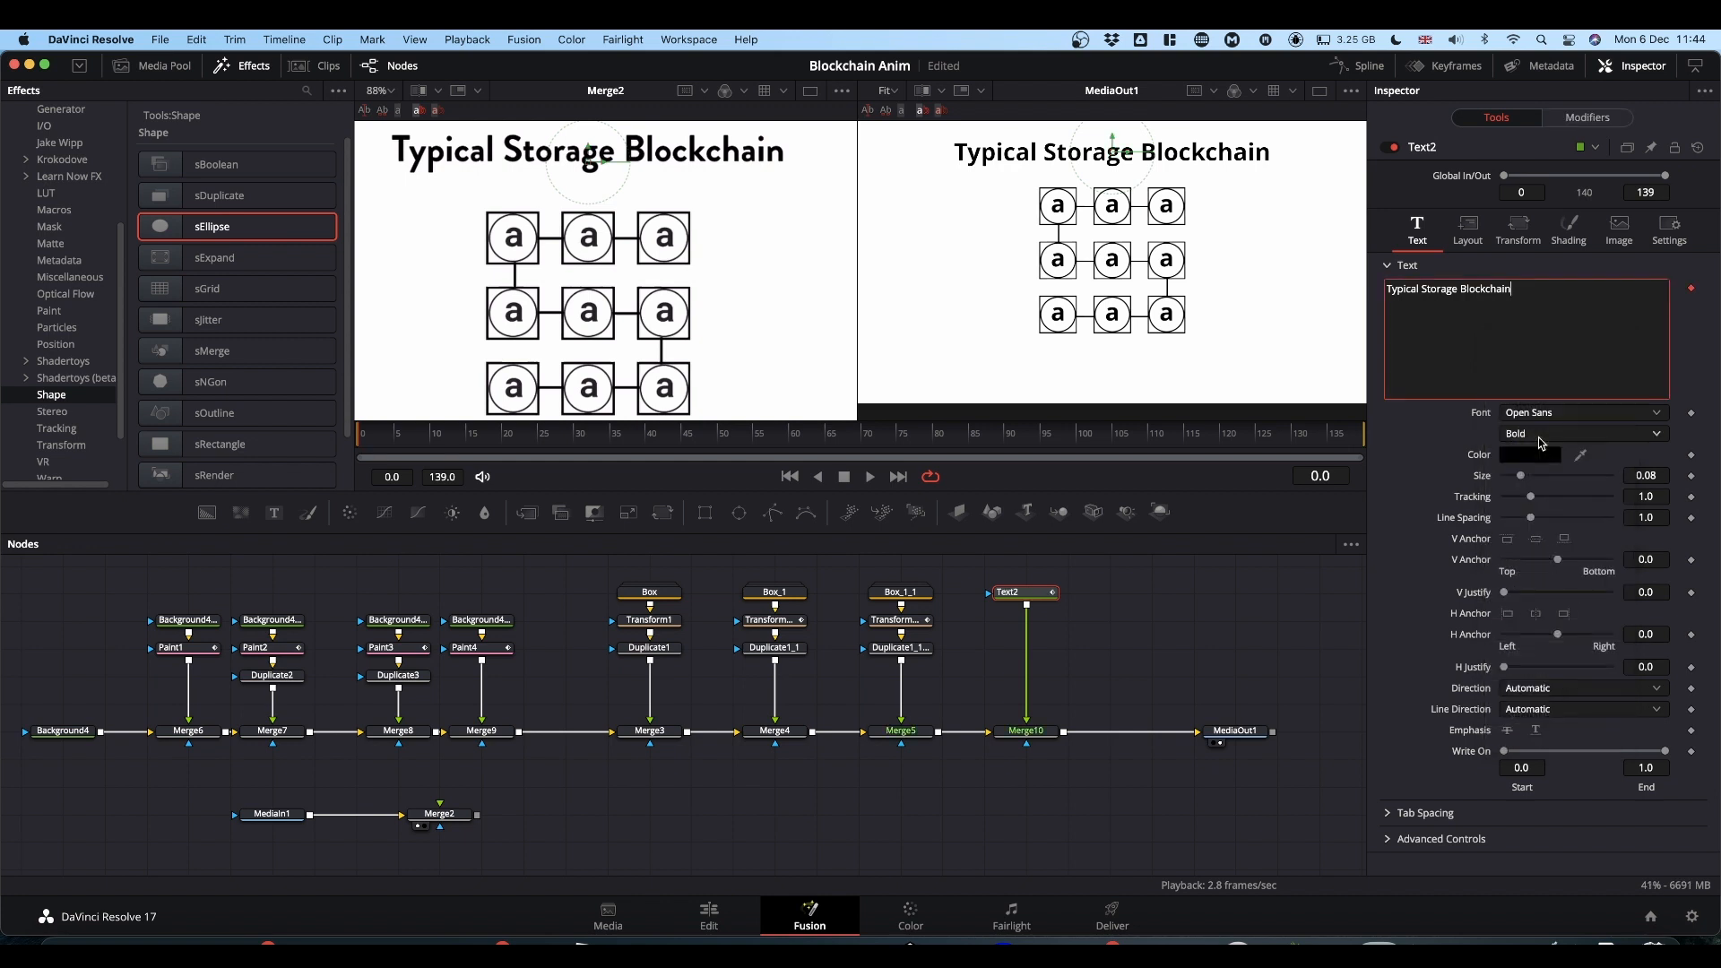
Set the Follower modifier's order to Right to Left and its delay between characters to 1.0.
{"action": "left_click", "coordinate": [1592, 121]}
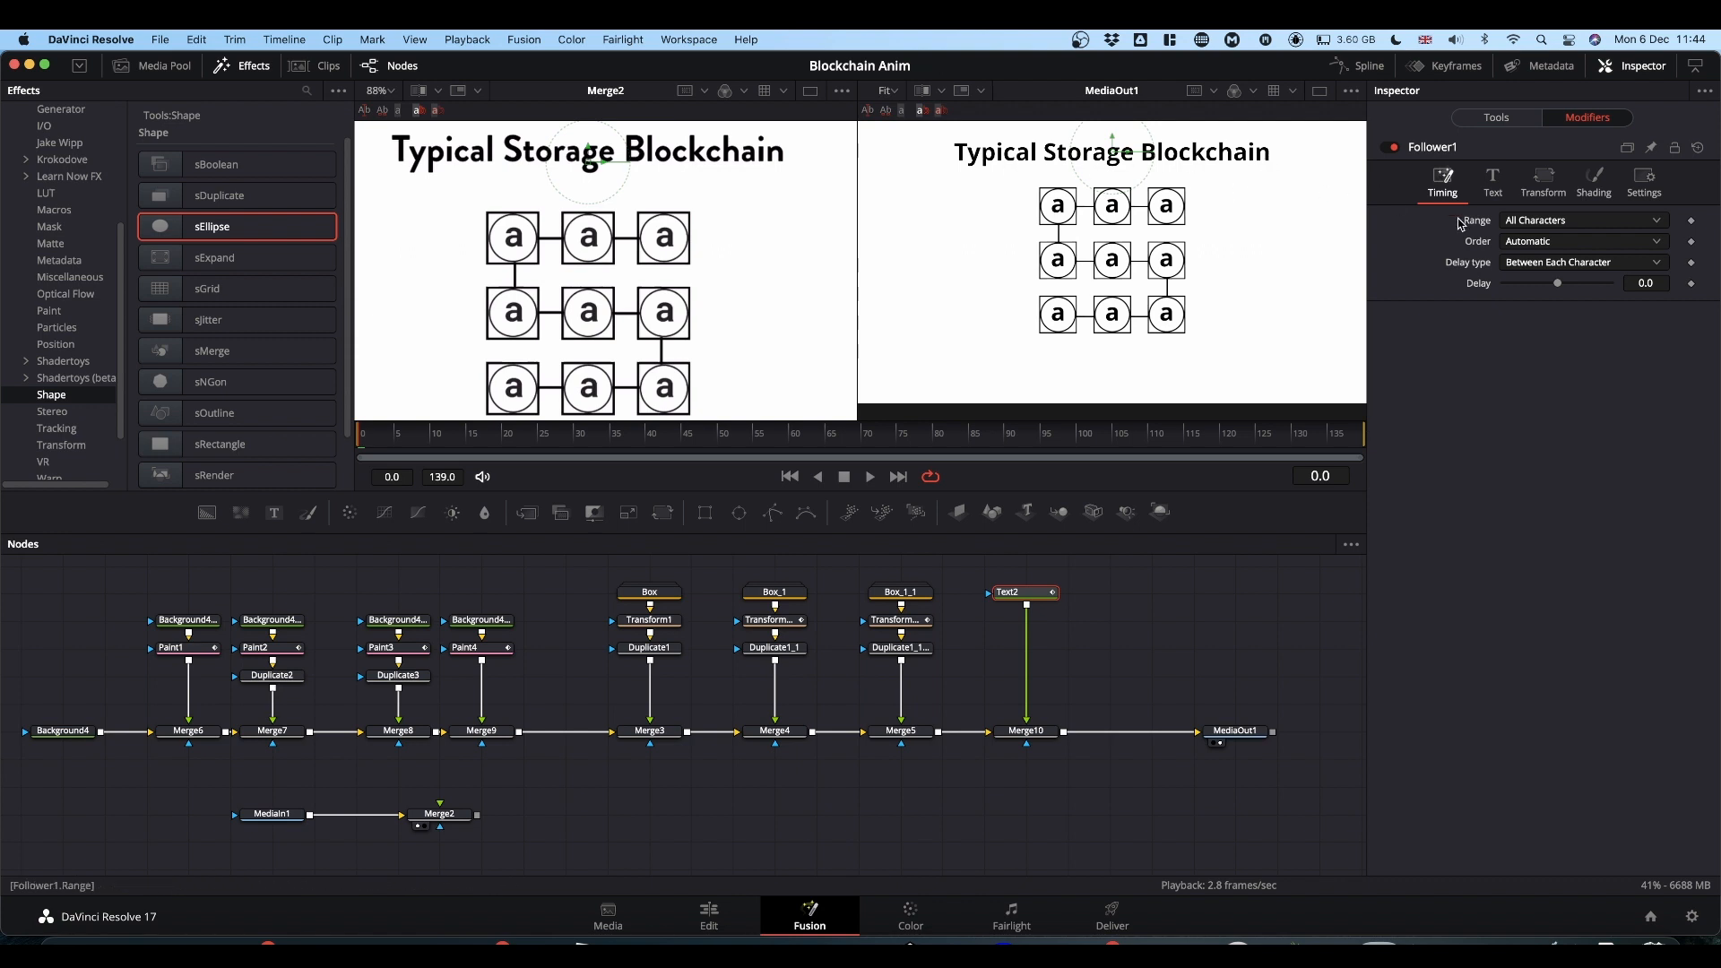
{"action": "left_click", "coordinate": [1527, 244]}
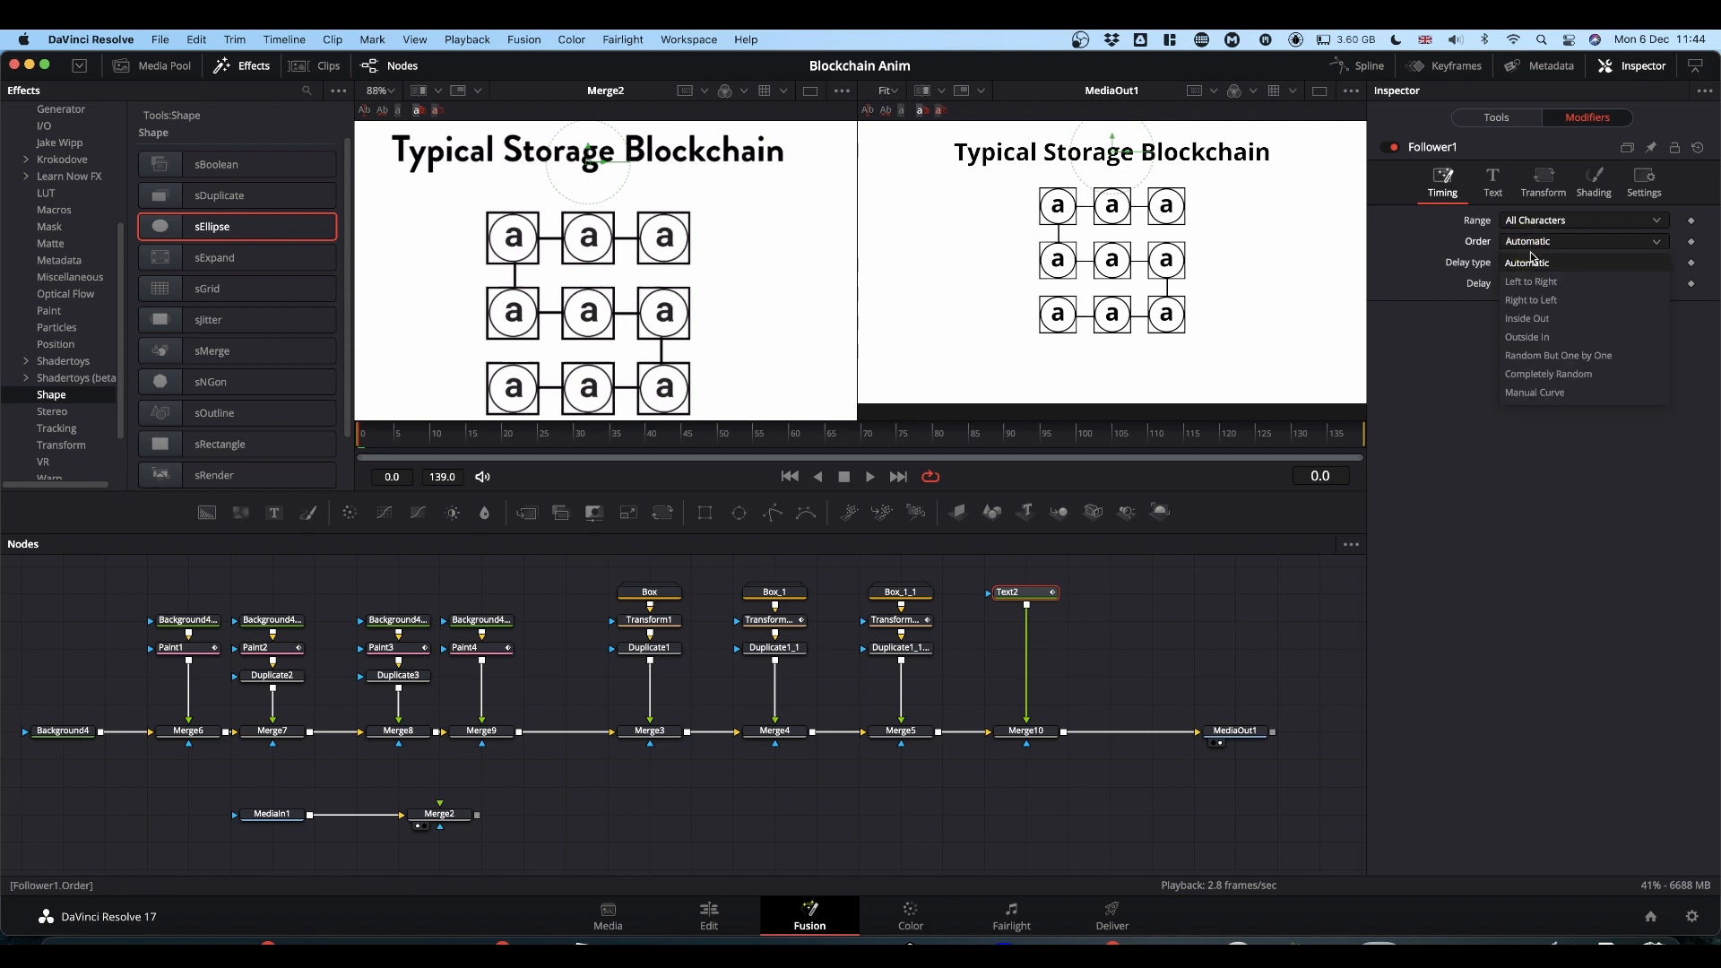
{"action": "left_click", "coordinate": [1532, 301]}
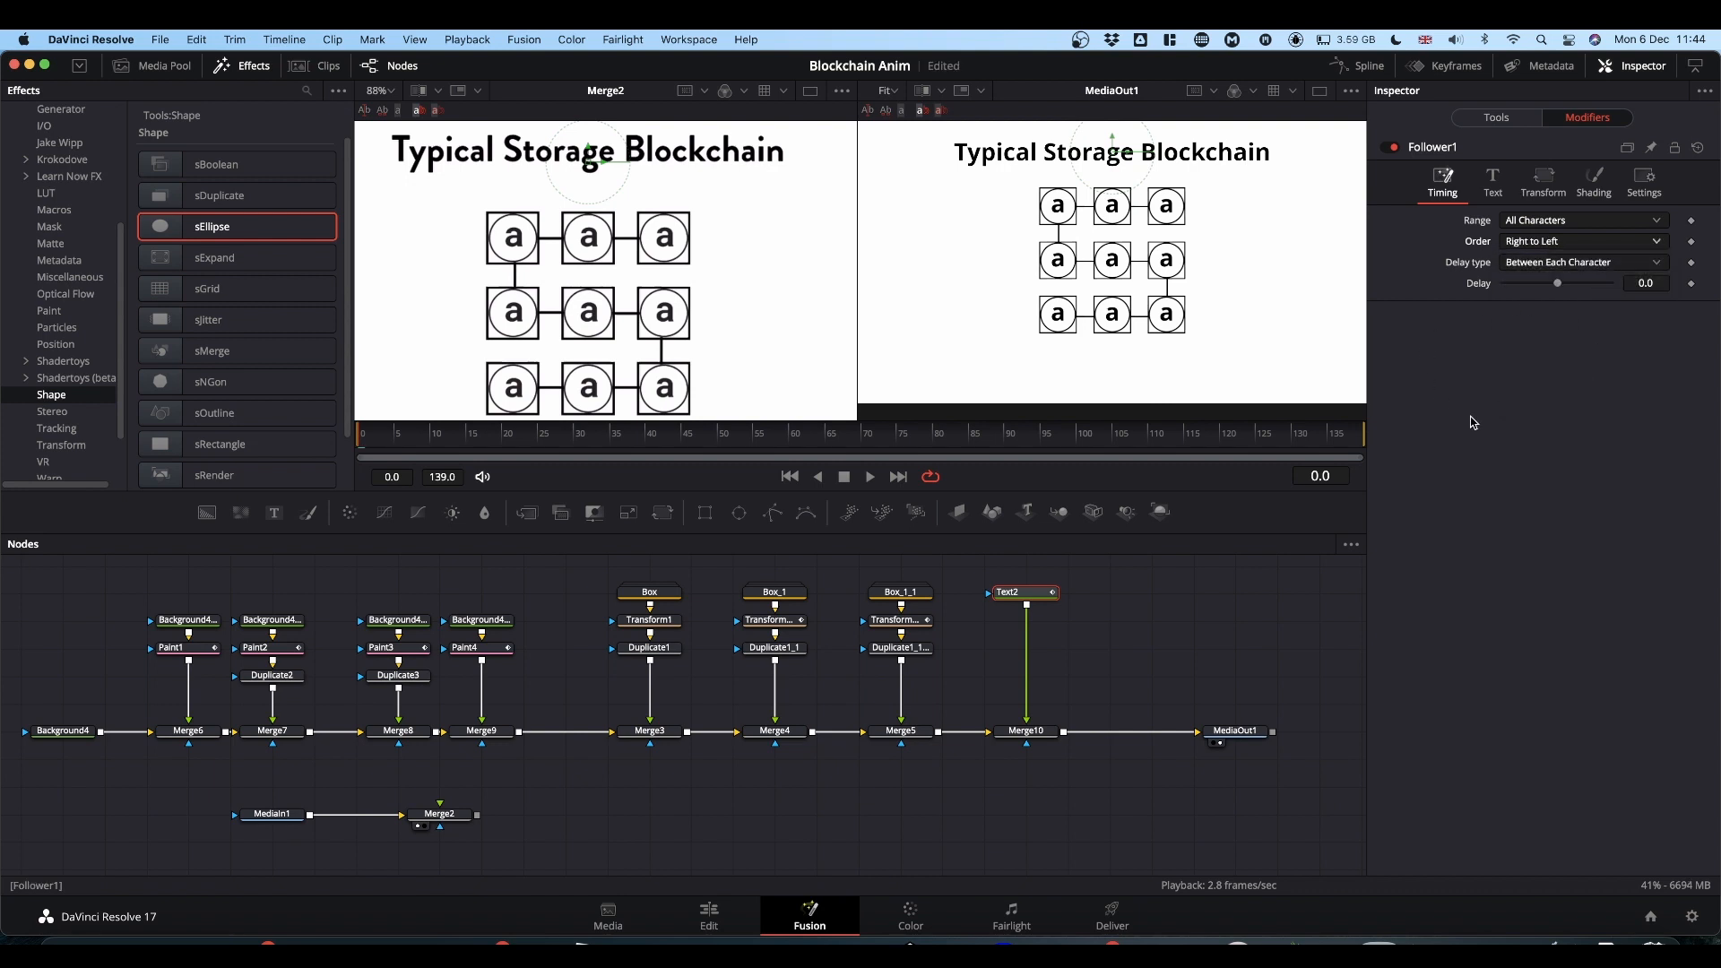
{"action": "left_click", "coordinate": [1647, 283]}
{"action": "type", "text": "1"}
{"action": "key", "text": "Return"}
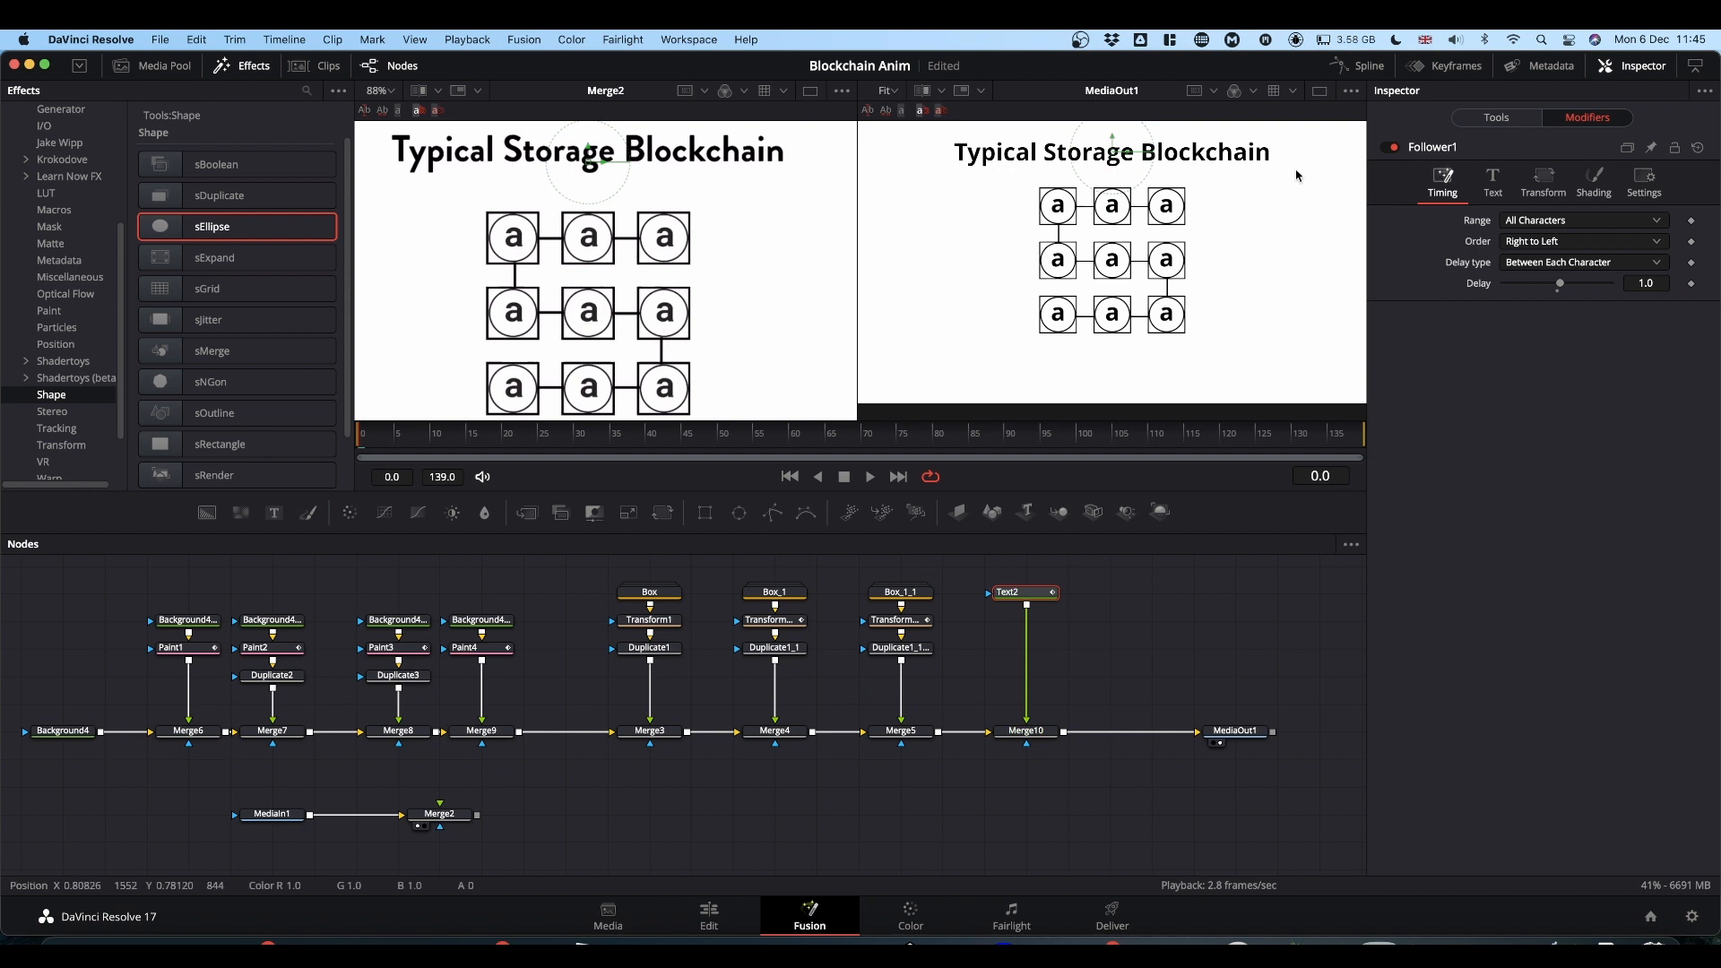
Display the Follower modifier's transform settings and expand its character Size controls.
{"action": "left_click", "coordinate": [1548, 183]}
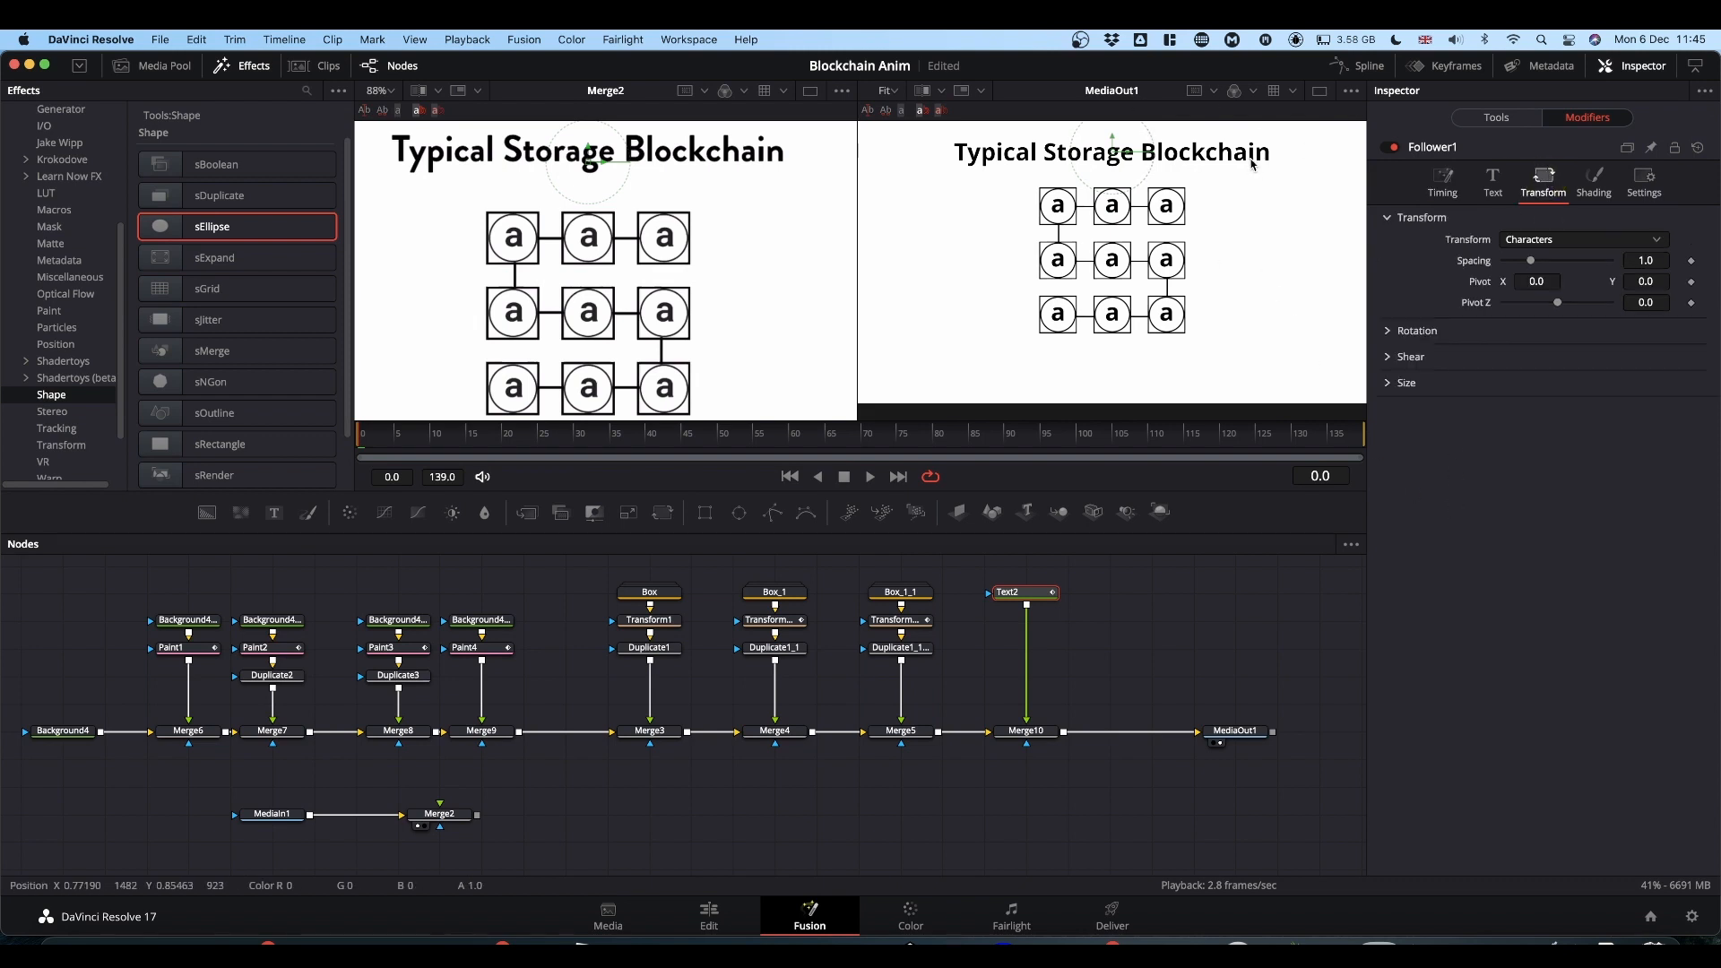
{"action": "left_click", "coordinate": [1492, 182]}
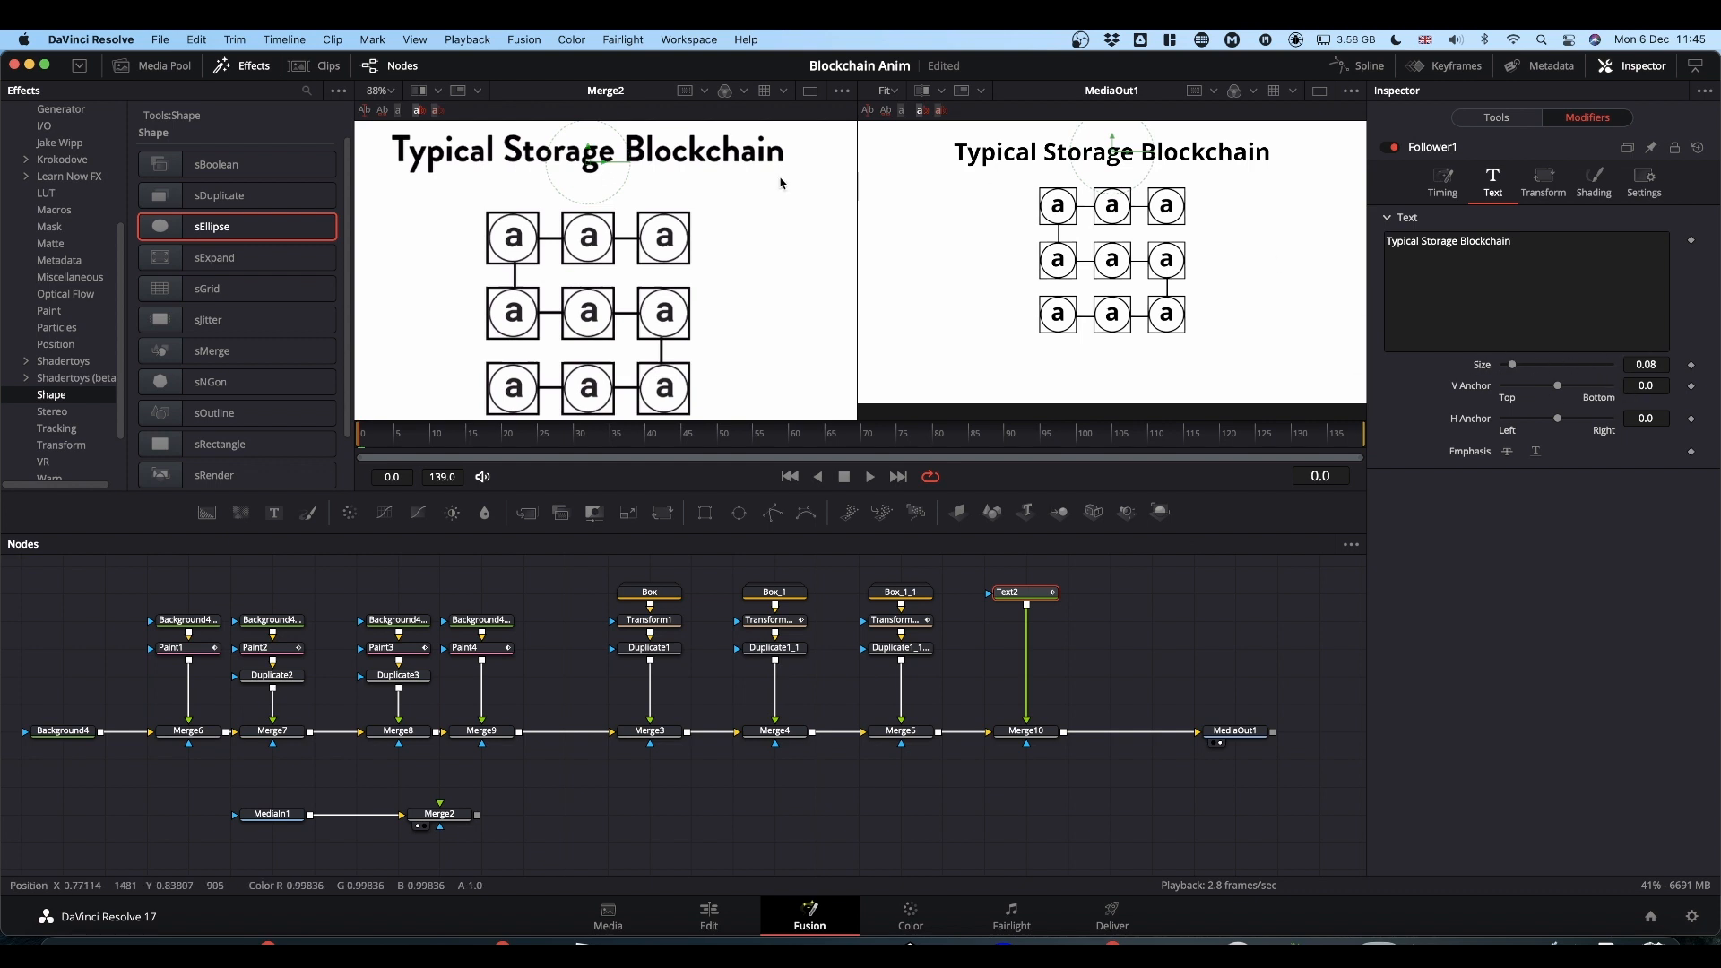
{"action": "left_click", "coordinate": [1541, 184]}
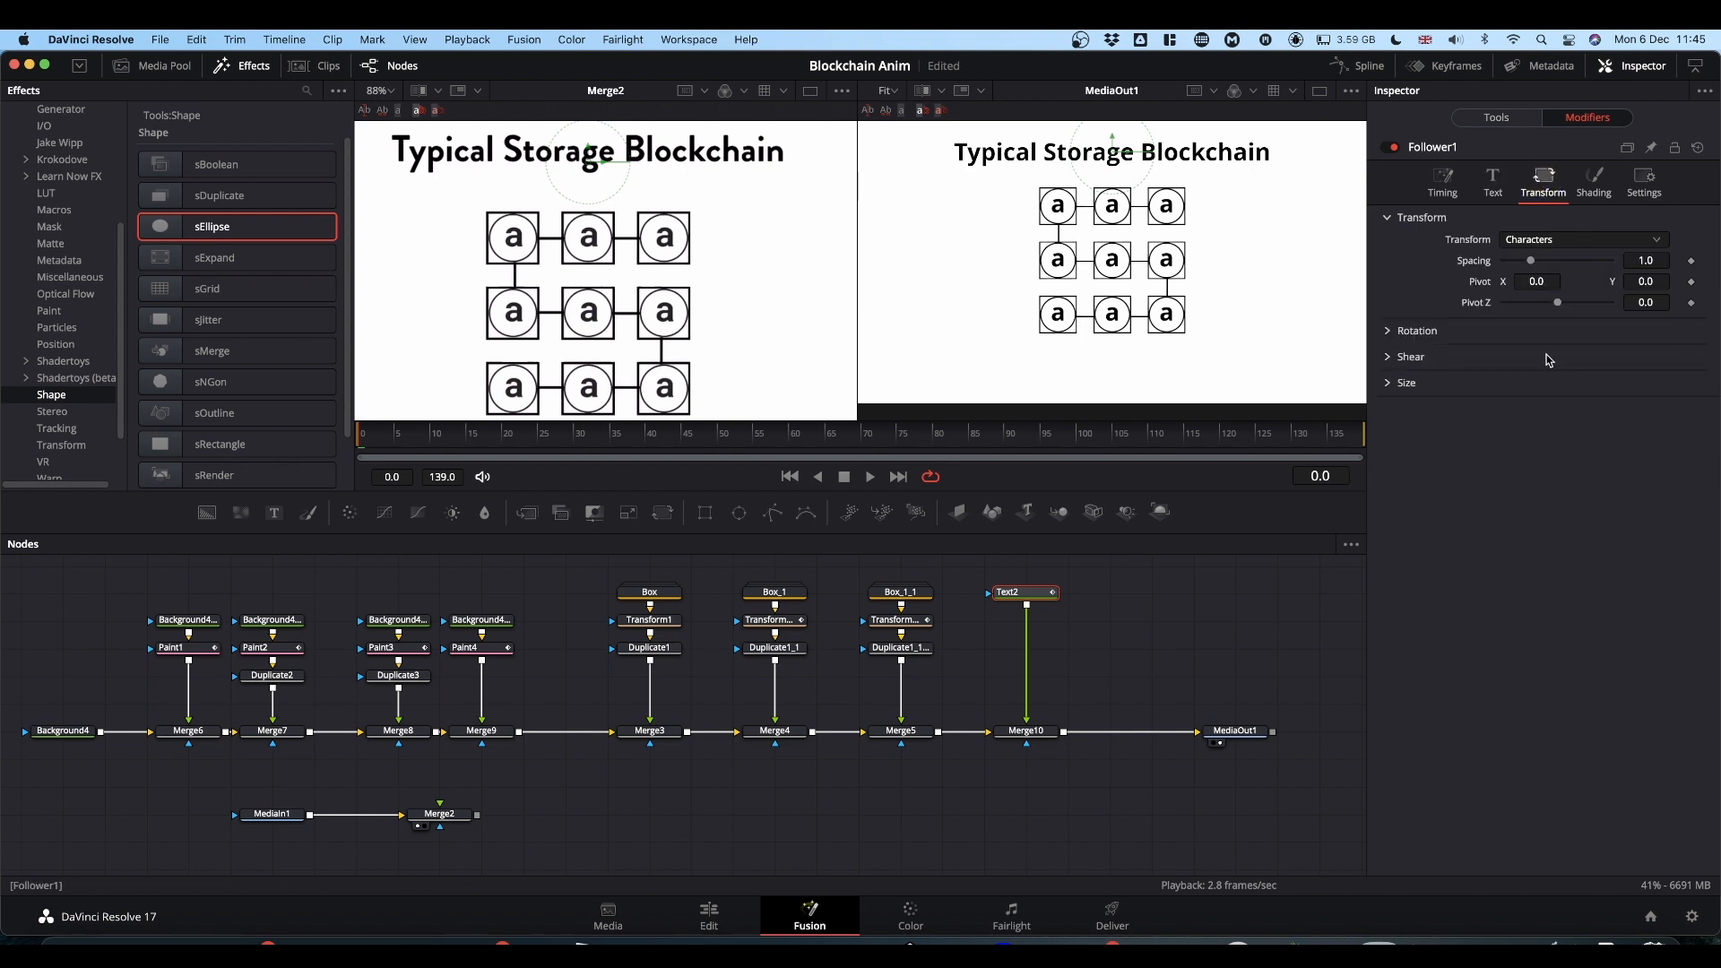
{"action": "left_click", "coordinate": [1385, 384]}
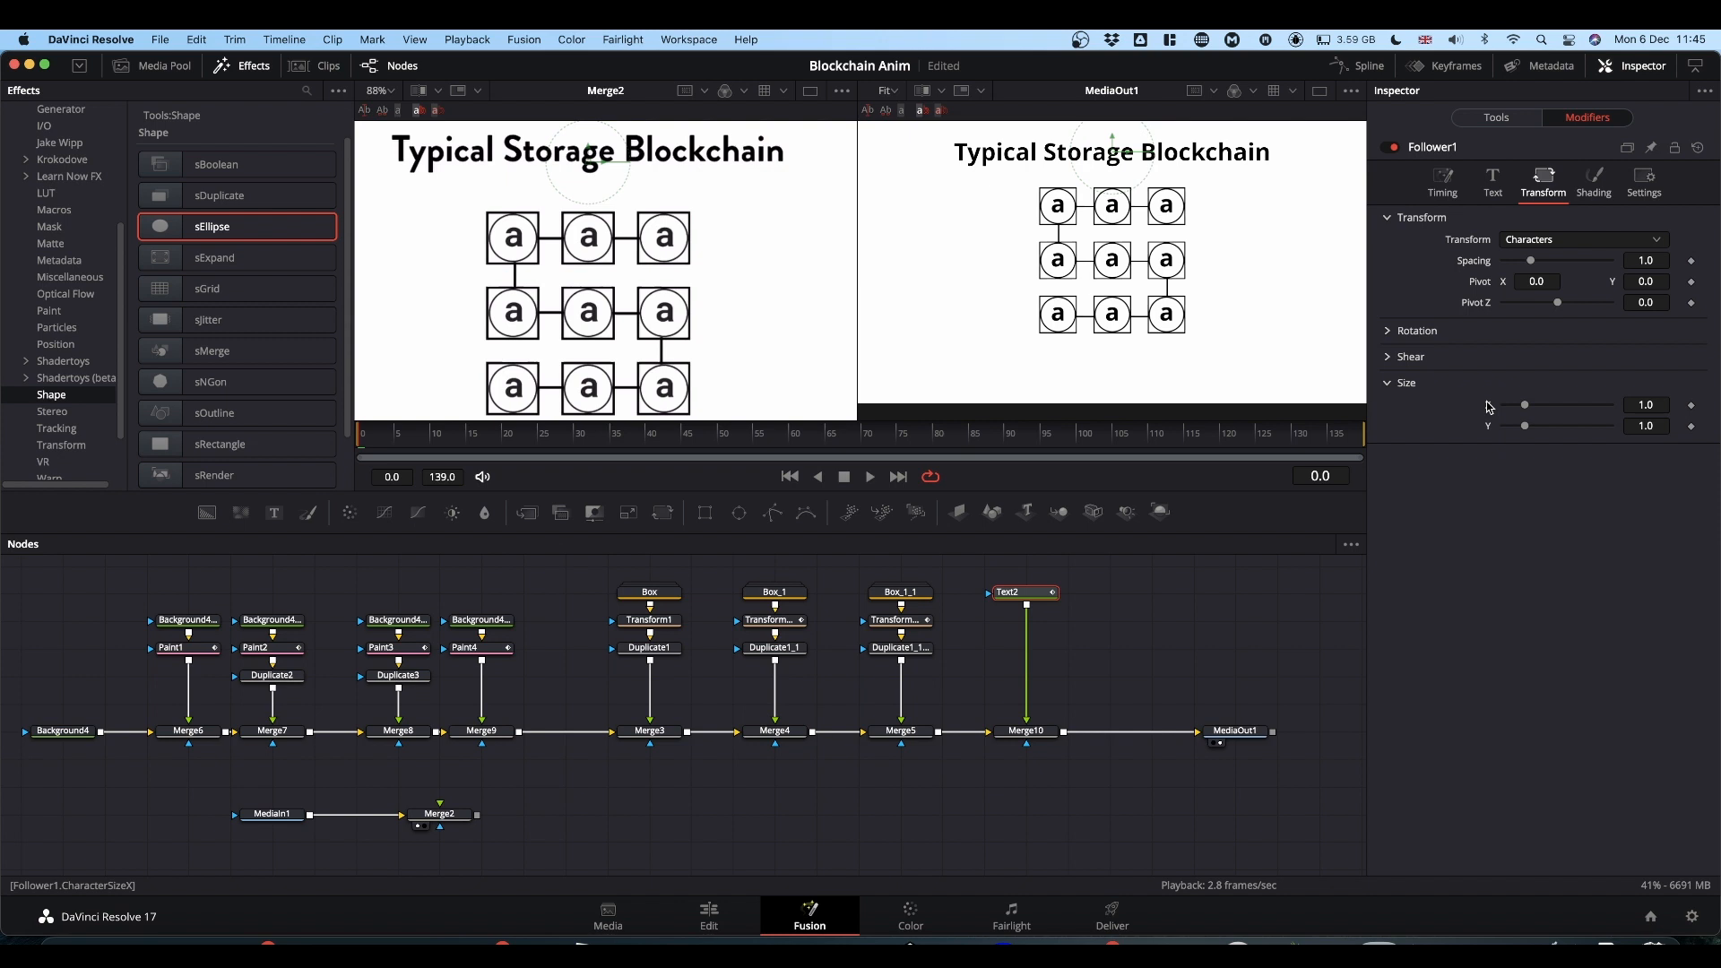
Check the reference title's first frames and keyframe the Follower's character Size X and Y at 1.0 on frame 0.
{"action": "key", "text": "Right"}
{"action": "key", "text": "Right"}
{"action": "key", "text": "Right"}
{"action": "key", "text": "Right"}
{"action": "key", "text": "Right"}
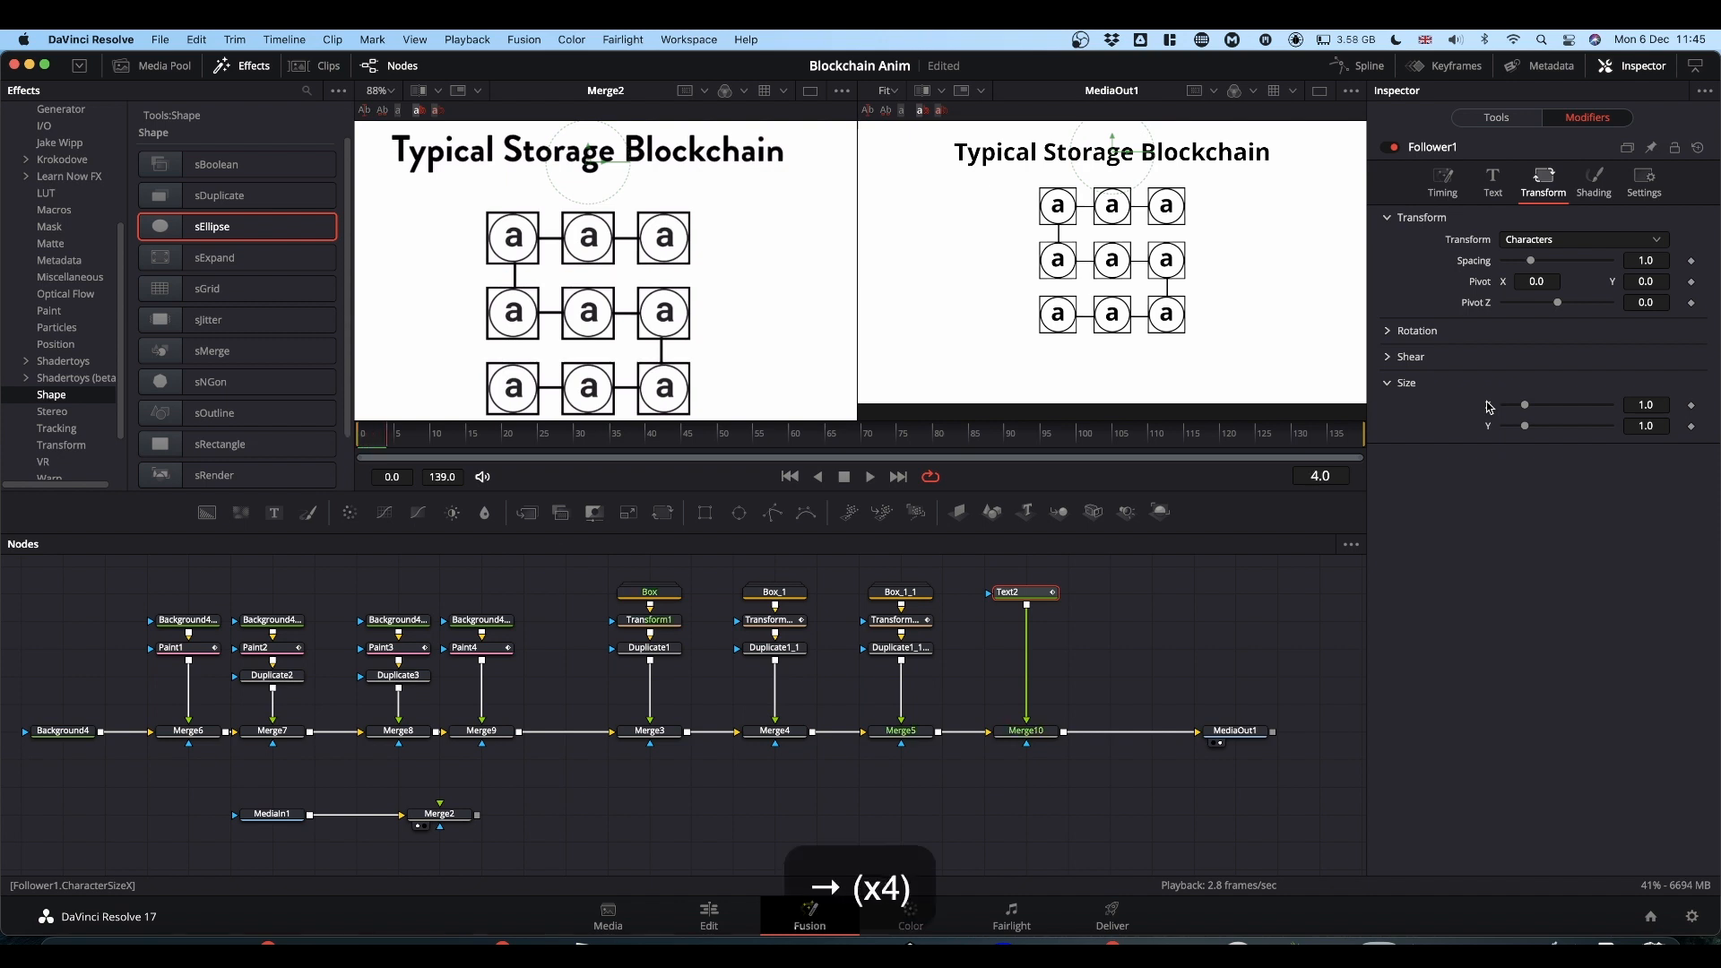
{"action": "key", "text": "Right"}
{"action": "key", "text": "Left"}
{"action": "key", "text": "Left"}
{"action": "key", "text": "Left"}
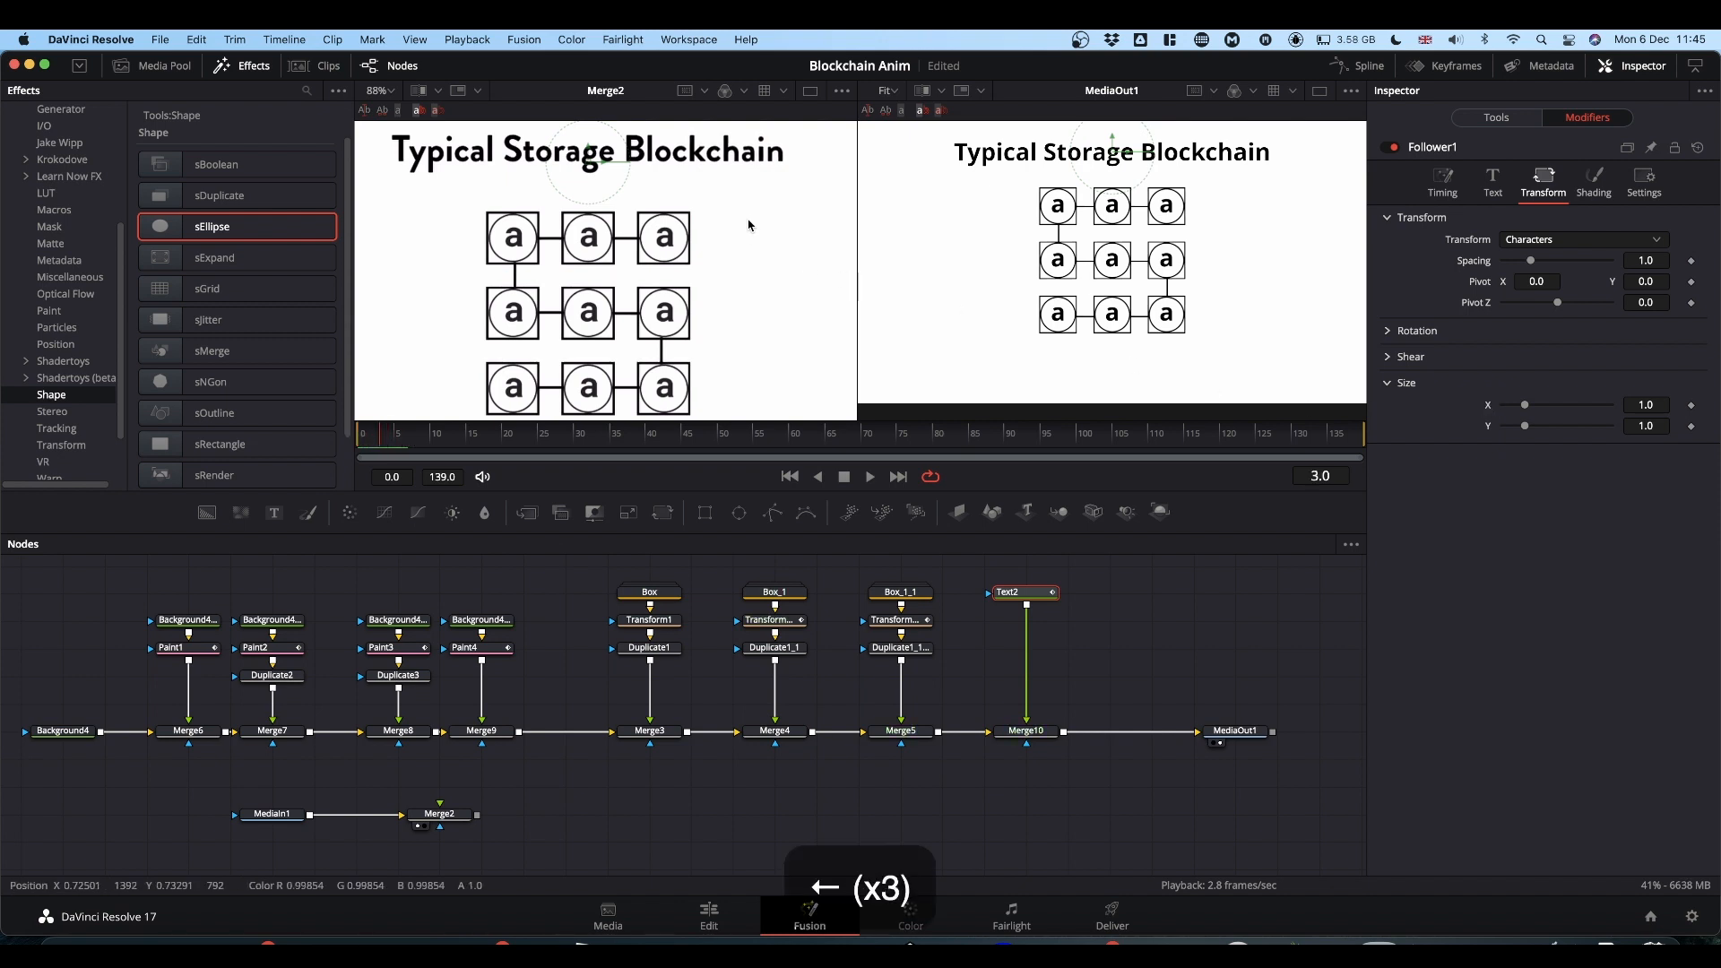
{"action": "key", "text": "Left"}
{"action": "key", "text": "Left"}
{"action": "key", "text": "Left"}
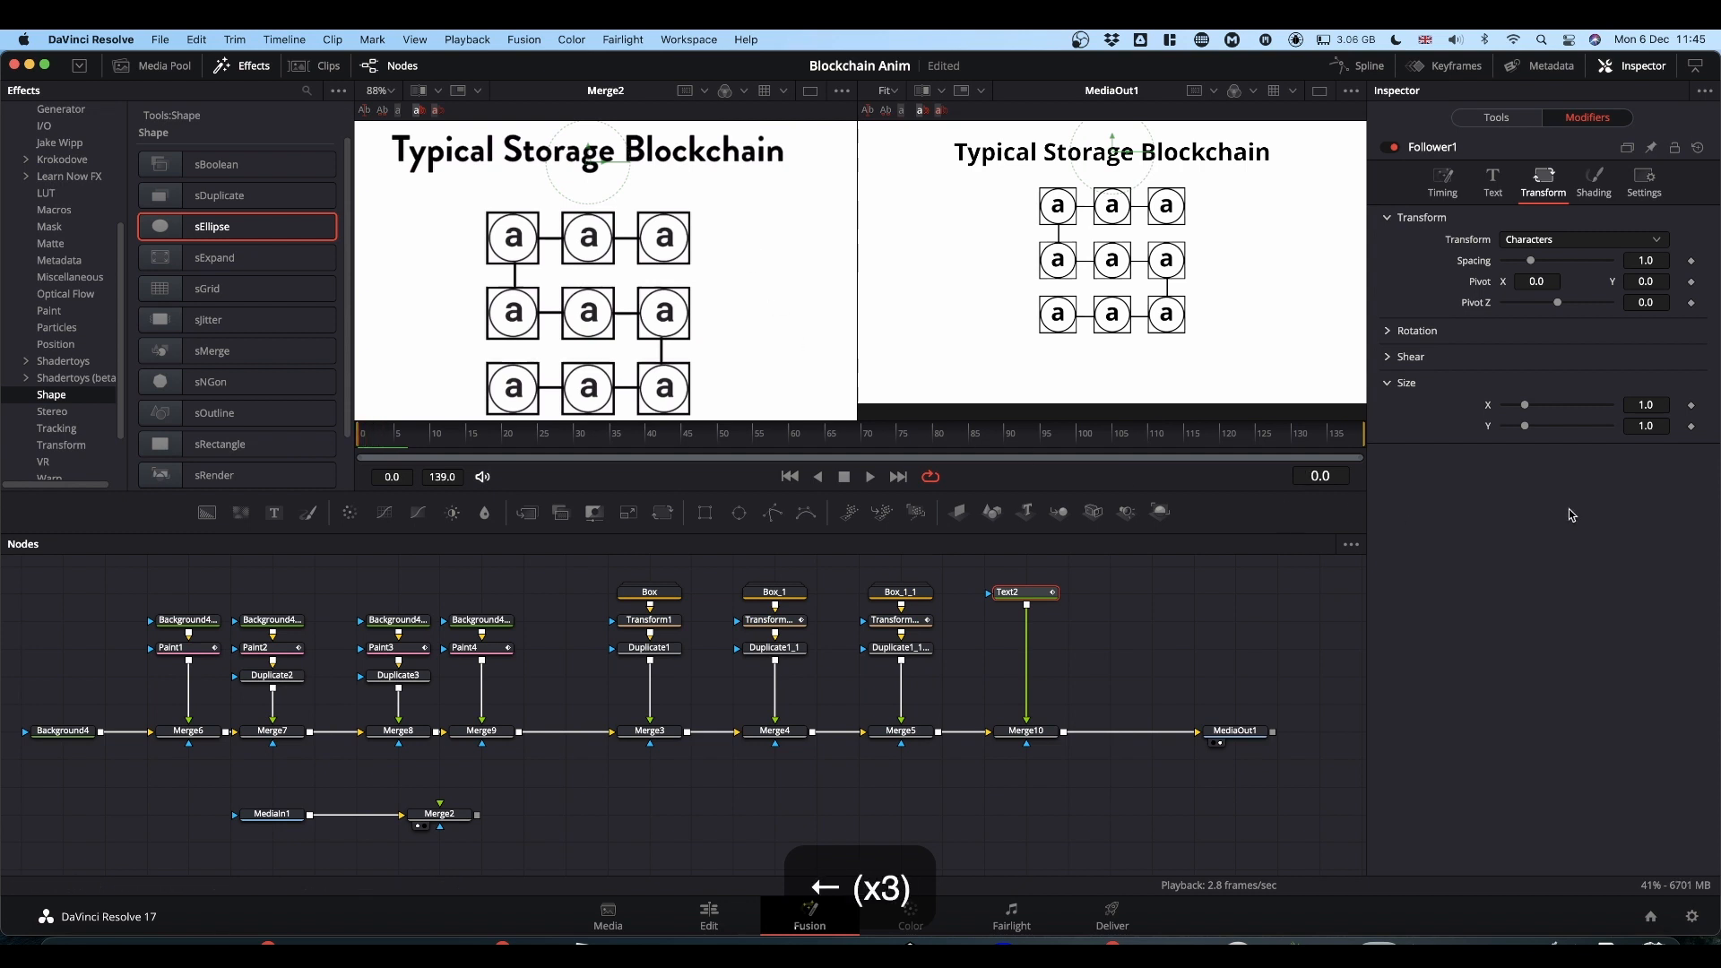
{"action": "left_click", "coordinate": [1692, 405]}
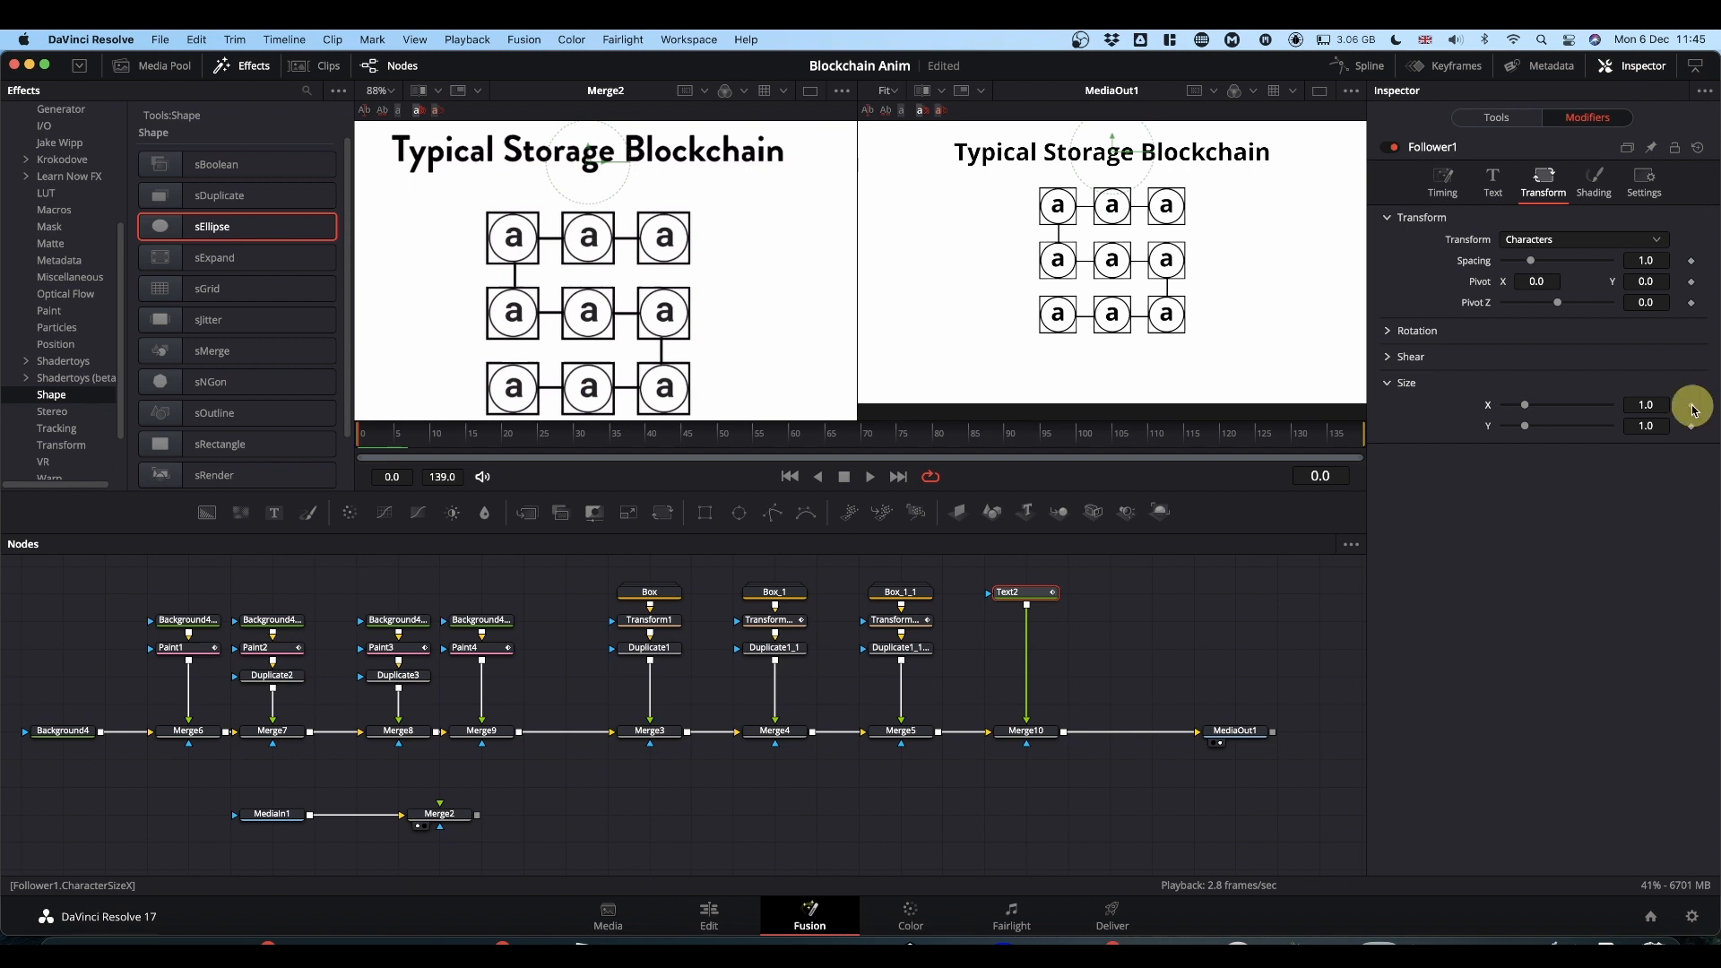
{"action": "left_click", "coordinate": [1692, 427]}
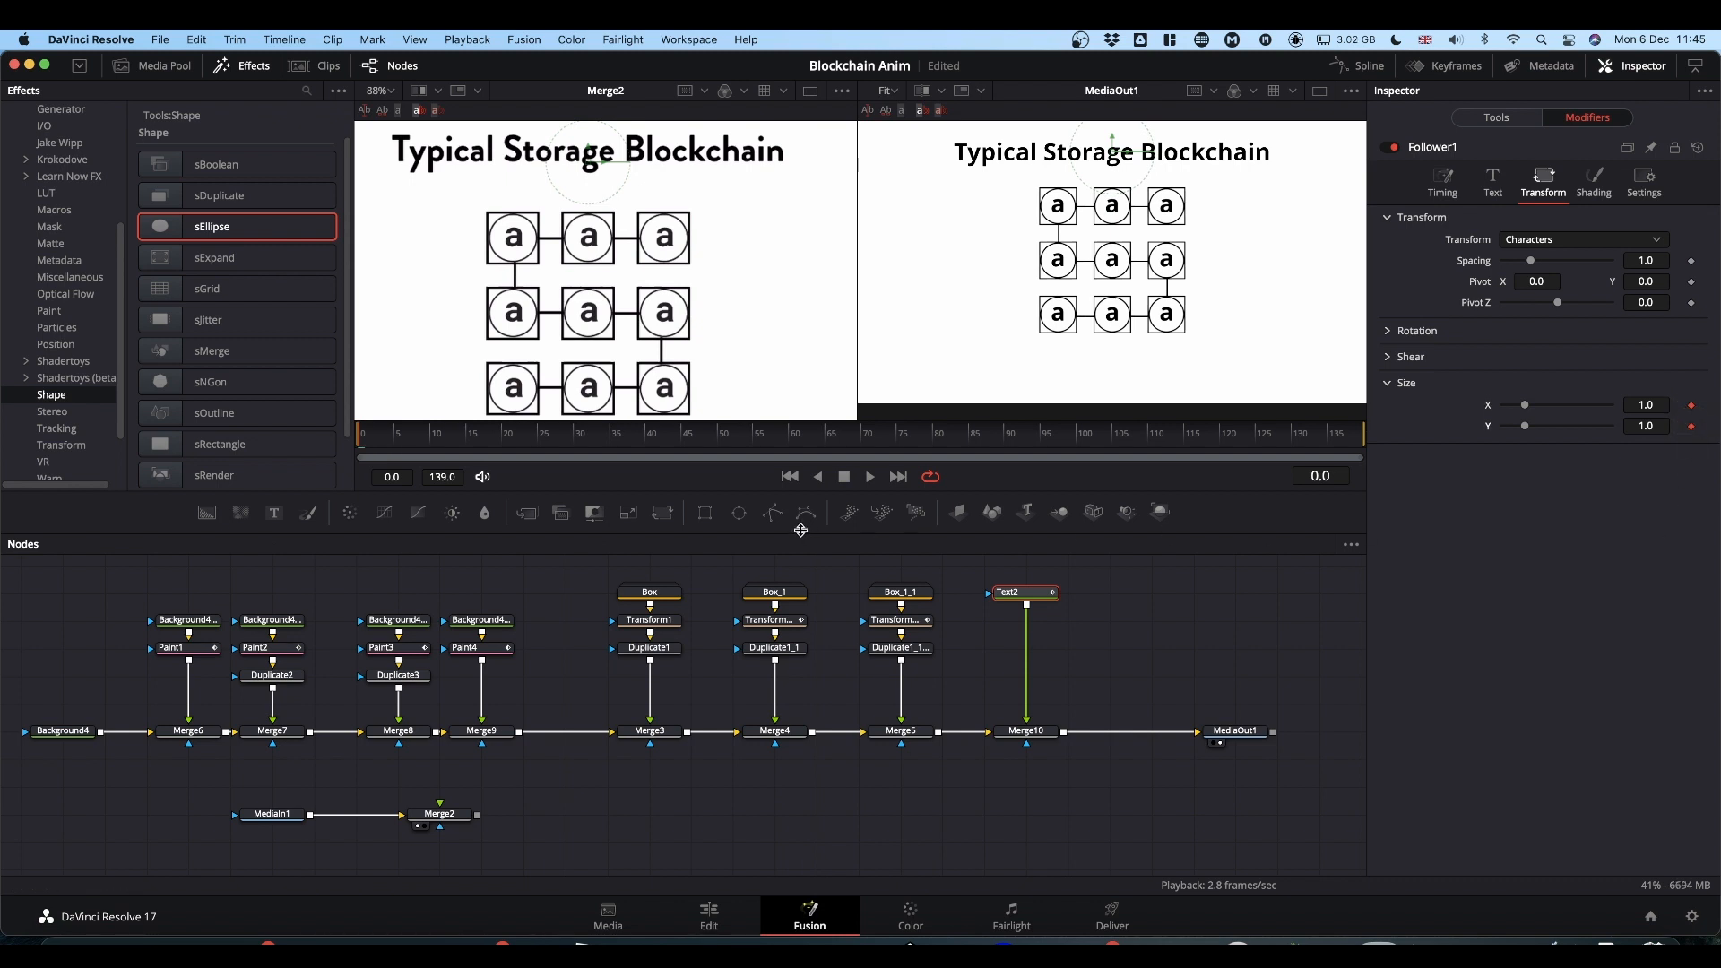
Try keyframing the Follower's character Size X and Y at 0.0 on frame 12, and remove both keyframes.
{"action": "key", "text": "Right"}
{"action": "key", "text": "Right"}
{"action": "key", "text": "Right"}
{"action": "key", "text": "Right"}
{"action": "key", "text": "Right"}
{"action": "key", "text": "Right"}
{"action": "key", "text": "Right"}
{"action": "key", "text": "Right"}
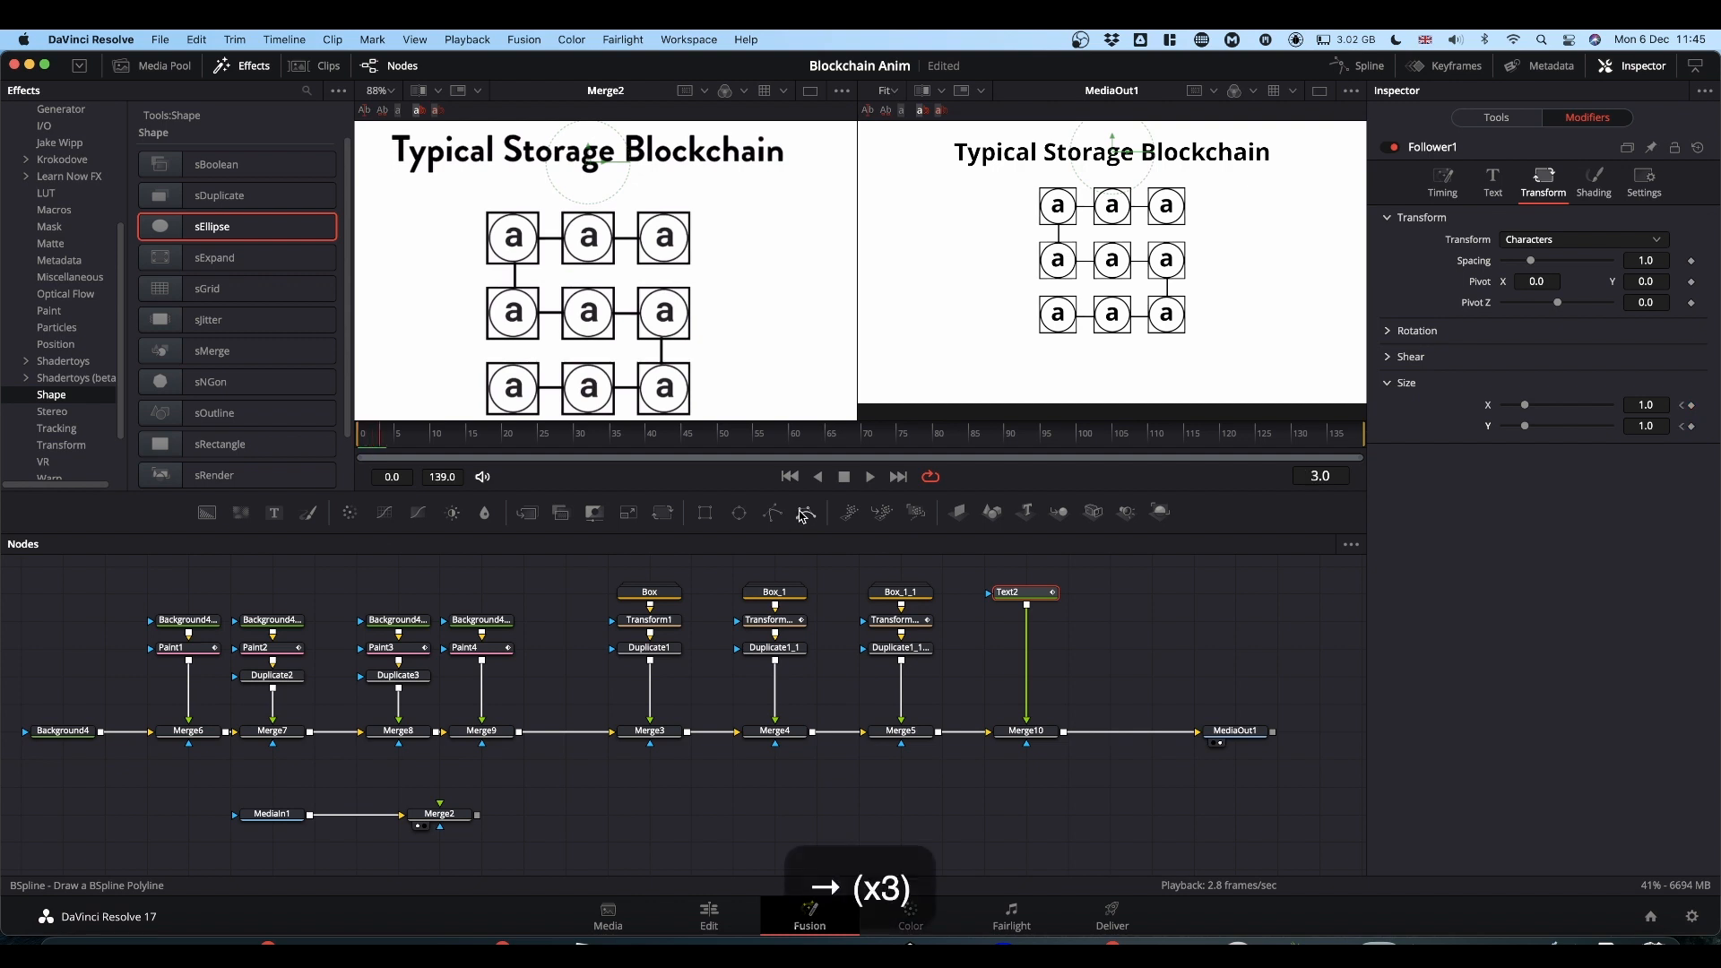
{"action": "key", "text": "Right"}
{"action": "key", "text": "Right"}
{"action": "key", "text": "Right"}
{"action": "key", "text": "Right"}
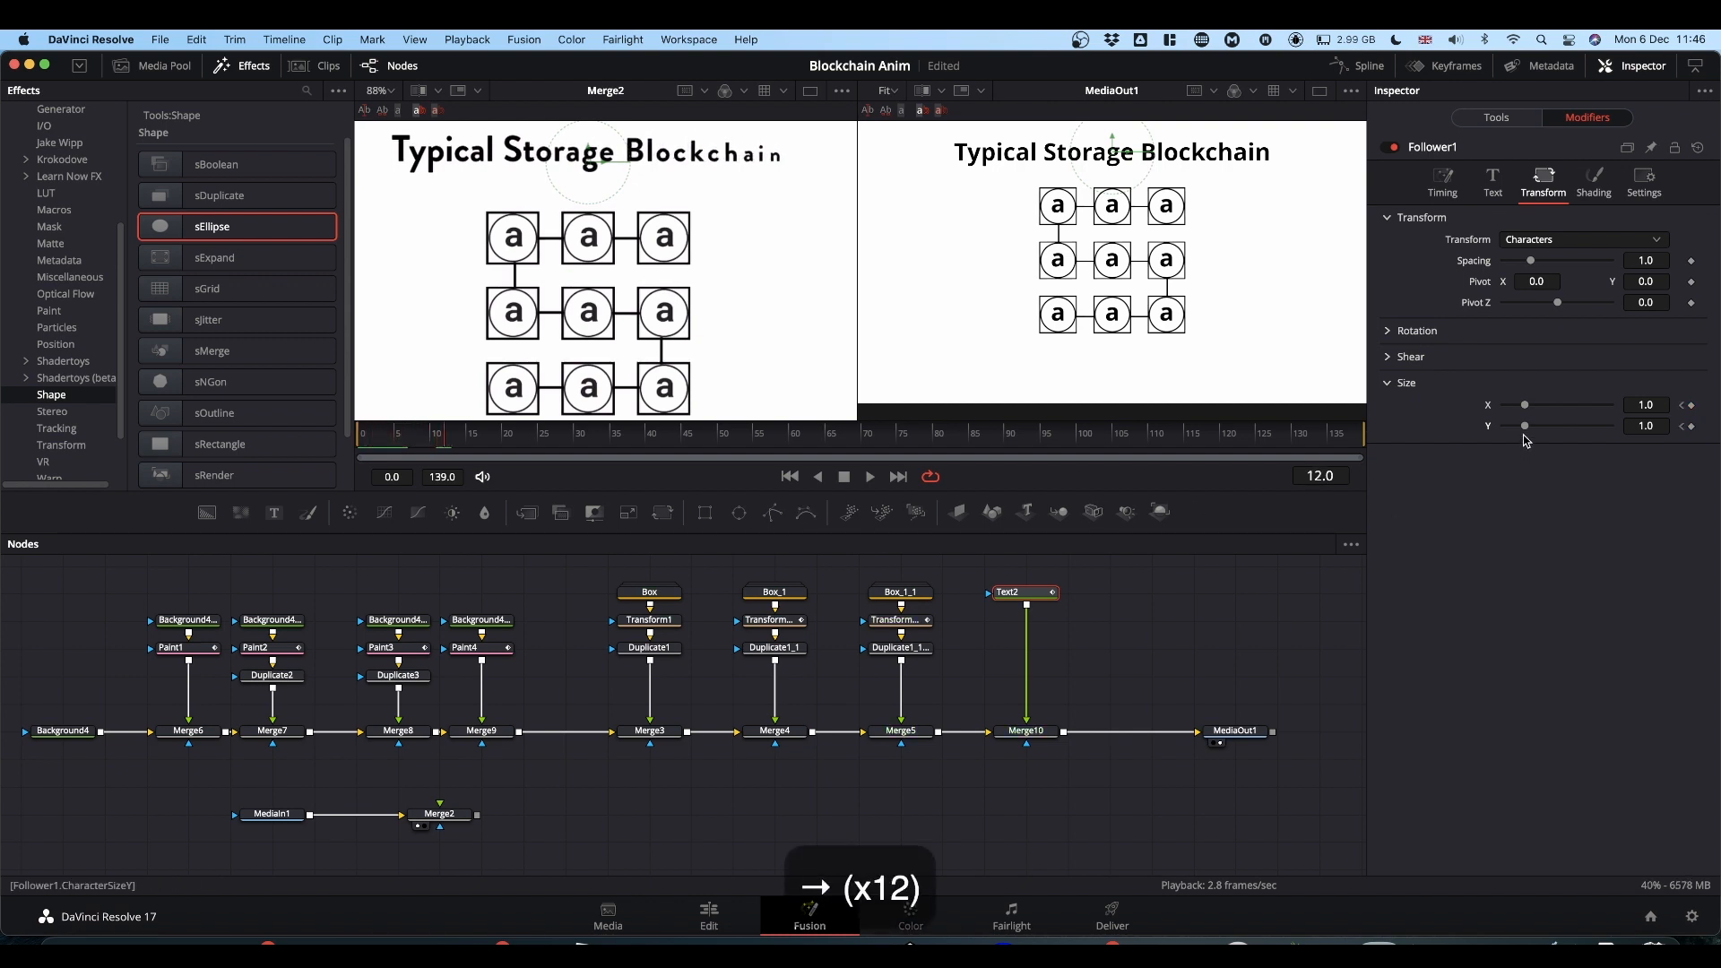
{"action": "left_click_drag", "start_coordinate": [1525, 403], "coordinate": [1455, 435]}
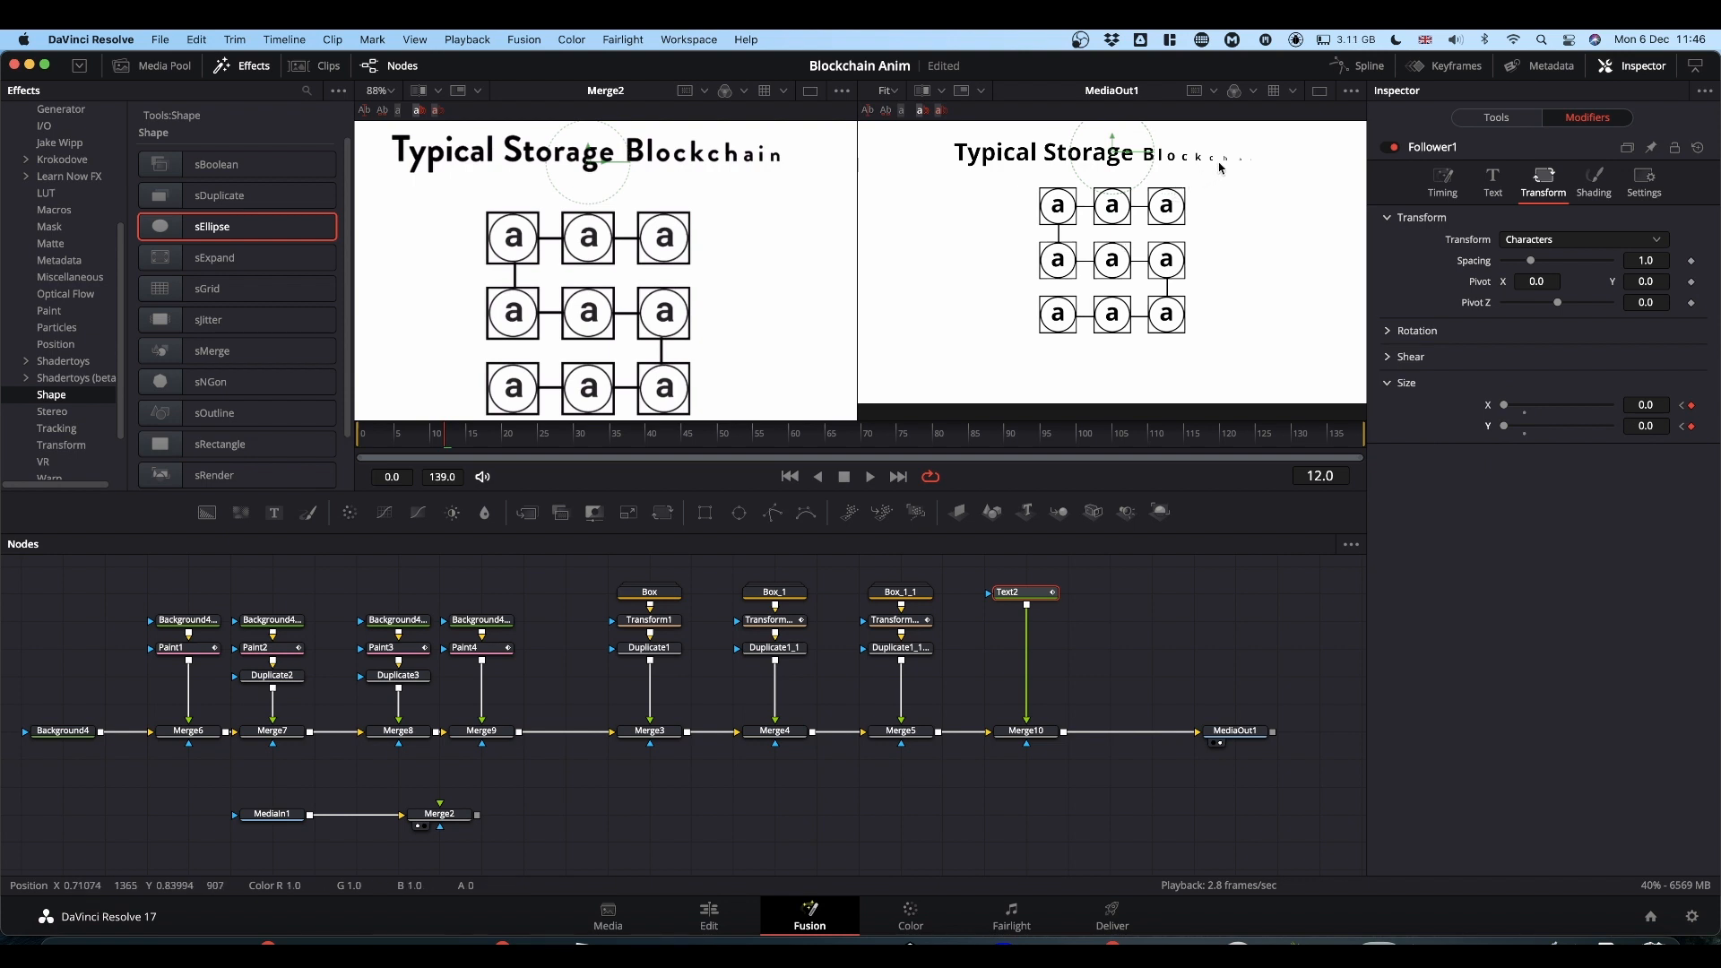
{"action": "left_click", "coordinate": [1694, 409]}
{"action": "left_click", "coordinate": [1692, 427]}
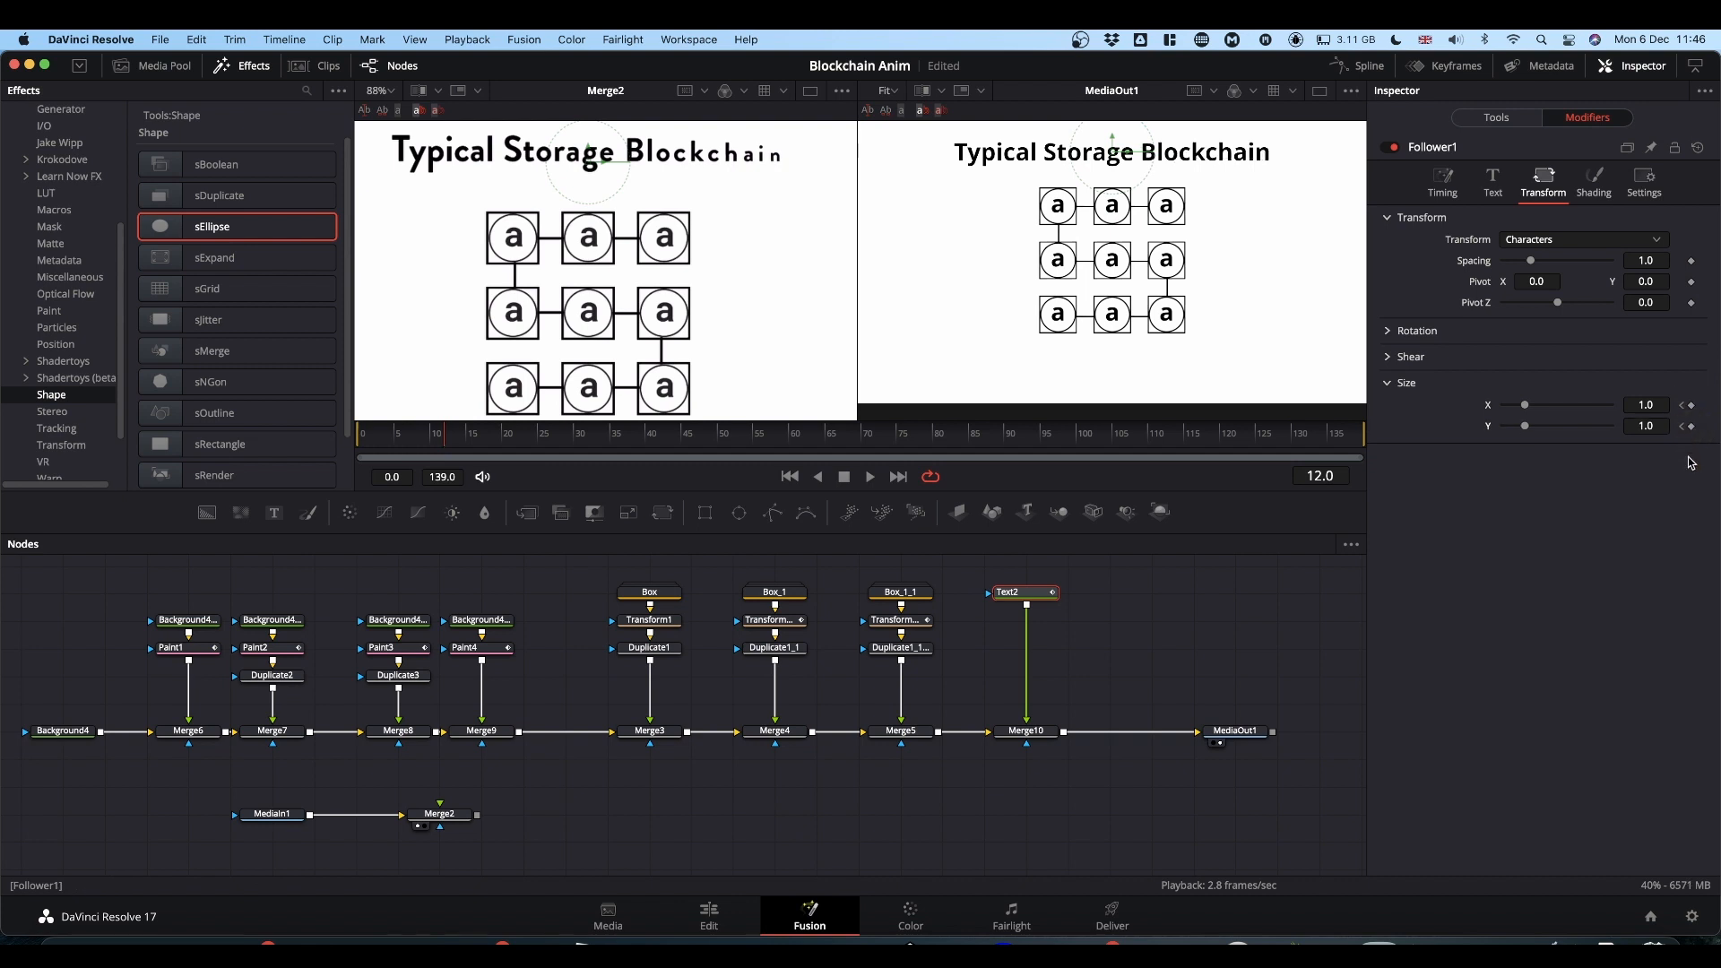
Try the zero-size X and Y keyframes on frame 10 instead and remove them.
{"action": "key", "text": "Left"}
{"action": "key", "text": "Left"}
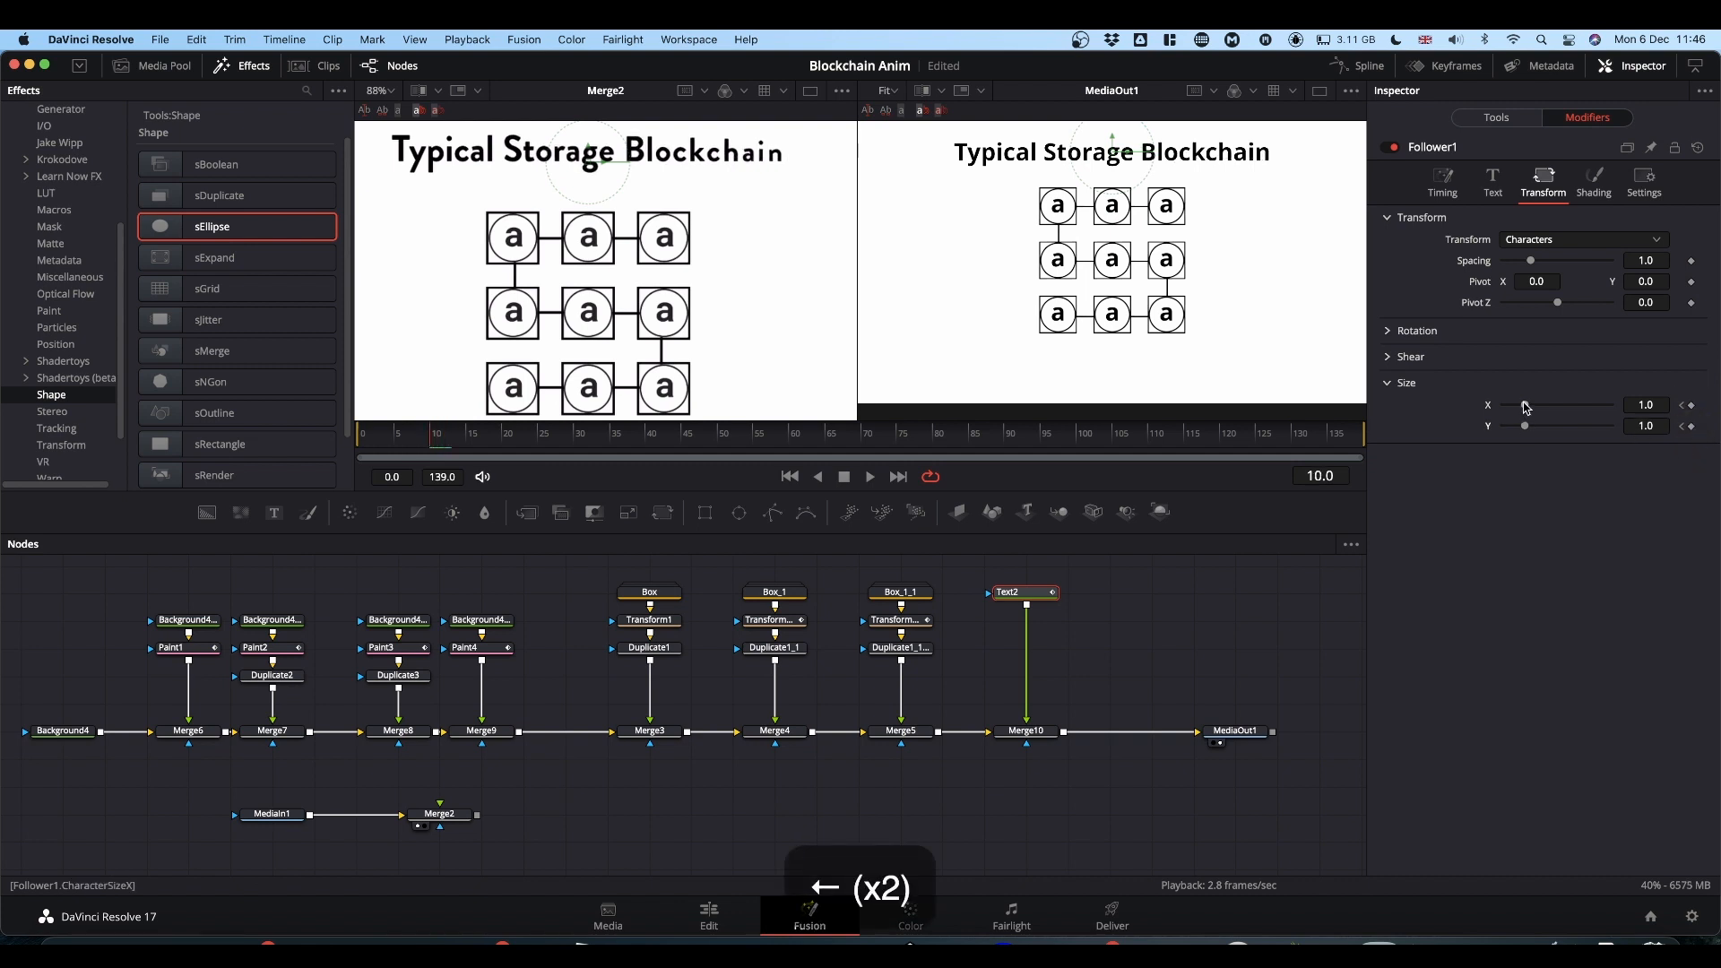
{"action": "left_click_drag", "start_coordinate": [1525, 408], "coordinate": [1452, 425]}
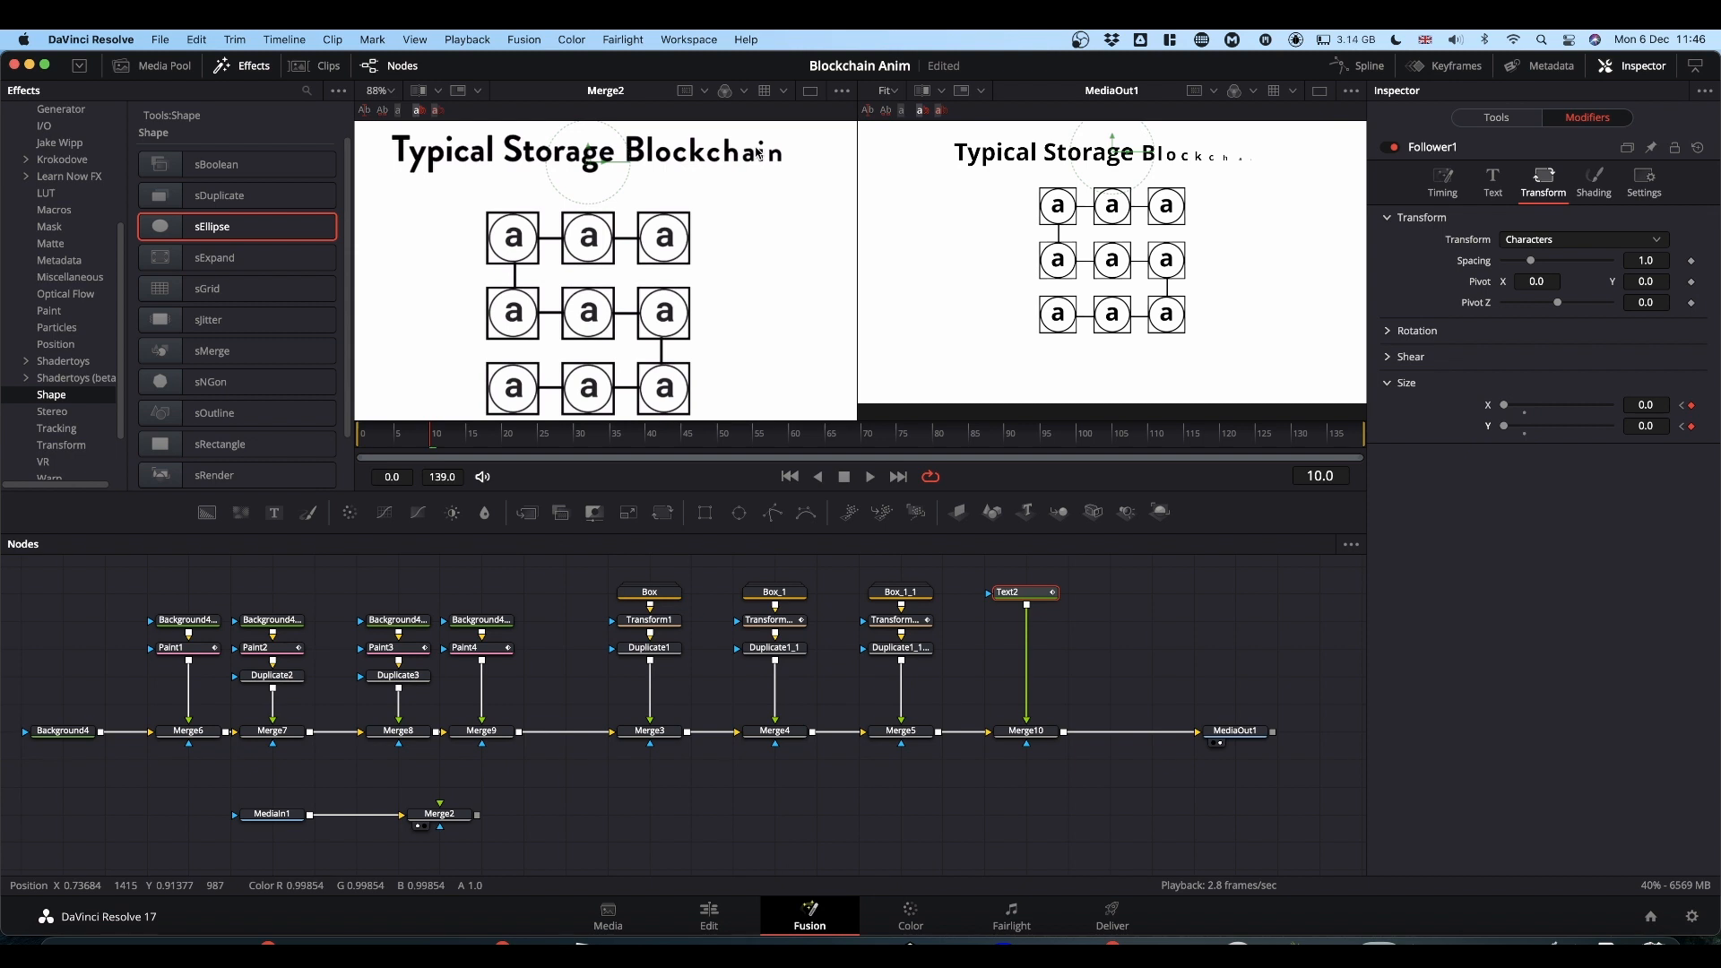
{"action": "left_click", "coordinate": [1689, 426]}
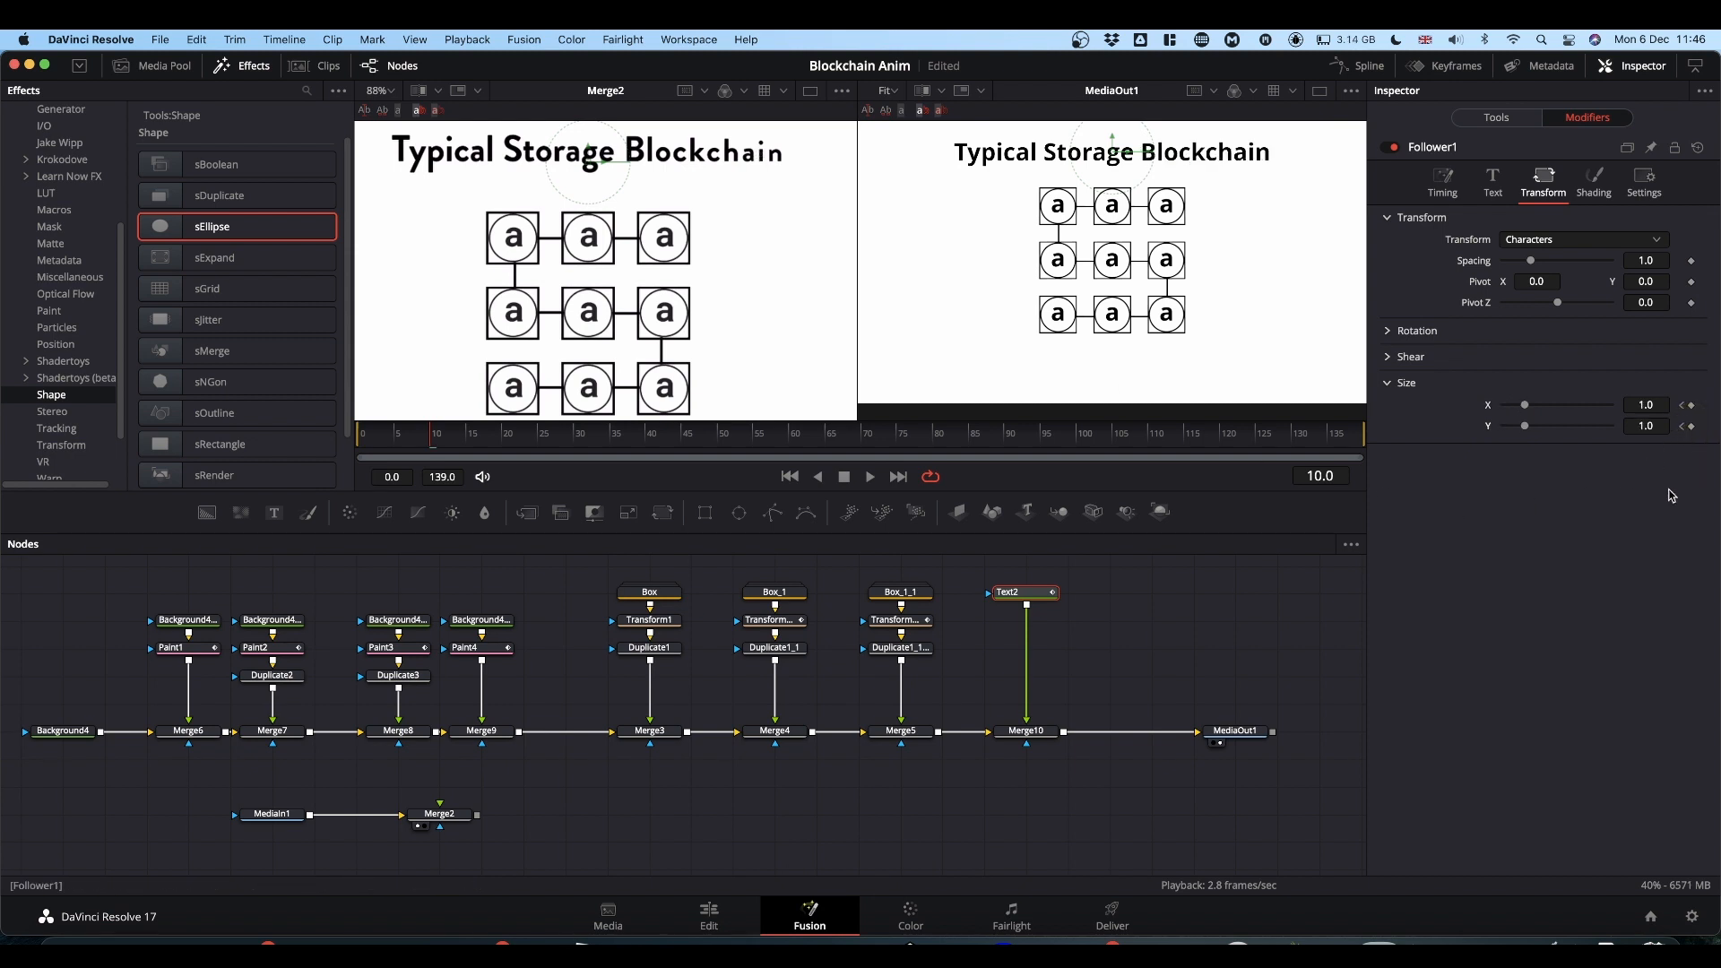
Try Size X and Y keyframes of 0.0 on frame 15 and remove them.
{"action": "key", "text": "Right"}
{"action": "key", "text": "Right"}
{"action": "key", "text": "Right"}
{"action": "key", "text": "Right"}
{"action": "key", "text": "Right"}
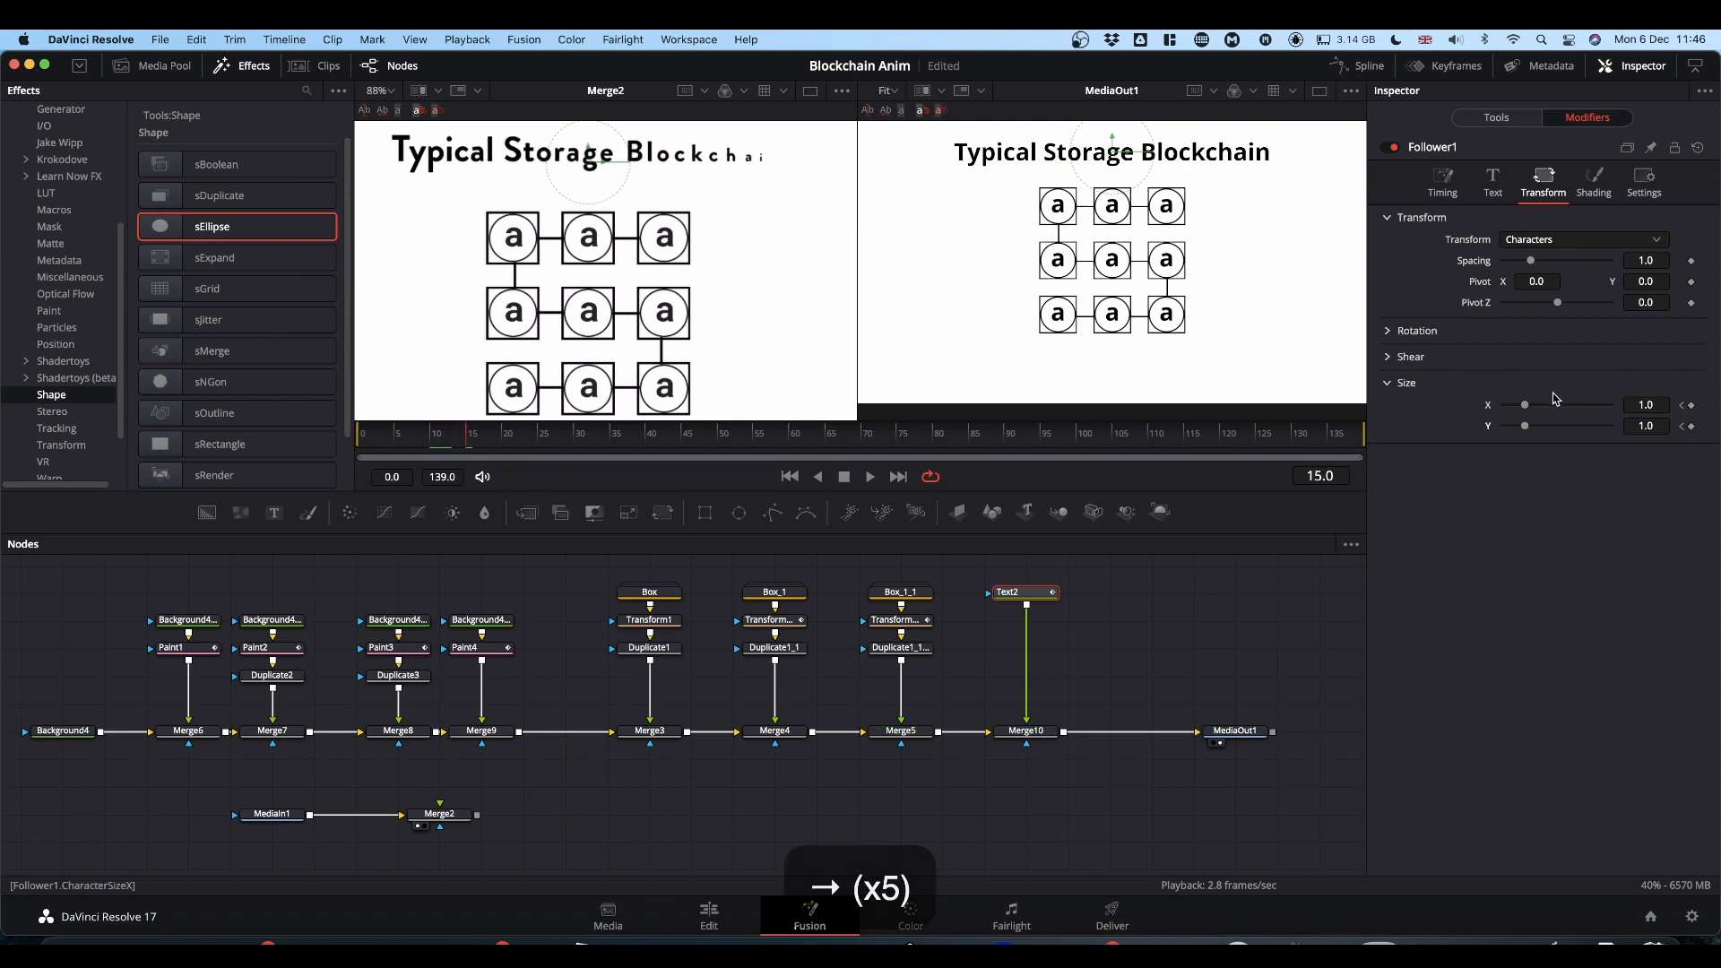
{"action": "left_click_drag", "start_coordinate": [1526, 405], "coordinate": [1492, 429]}
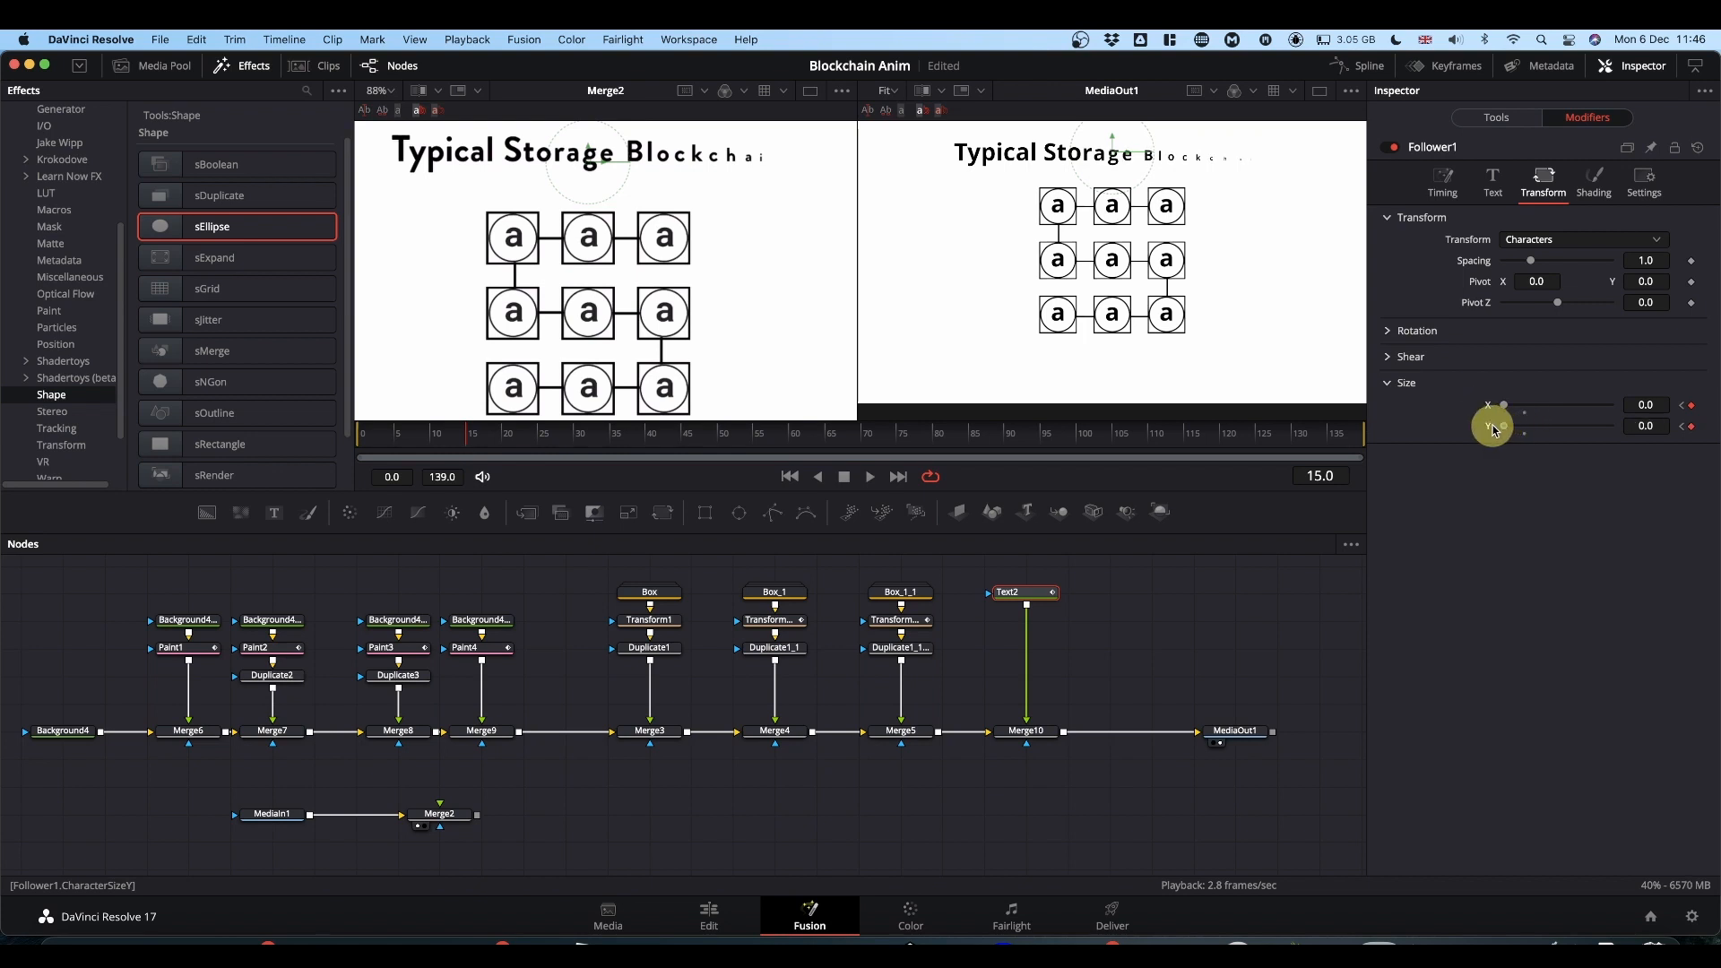
{"action": "left_click", "coordinate": [1692, 406]}
{"action": "left_click", "coordinate": [1693, 427]}
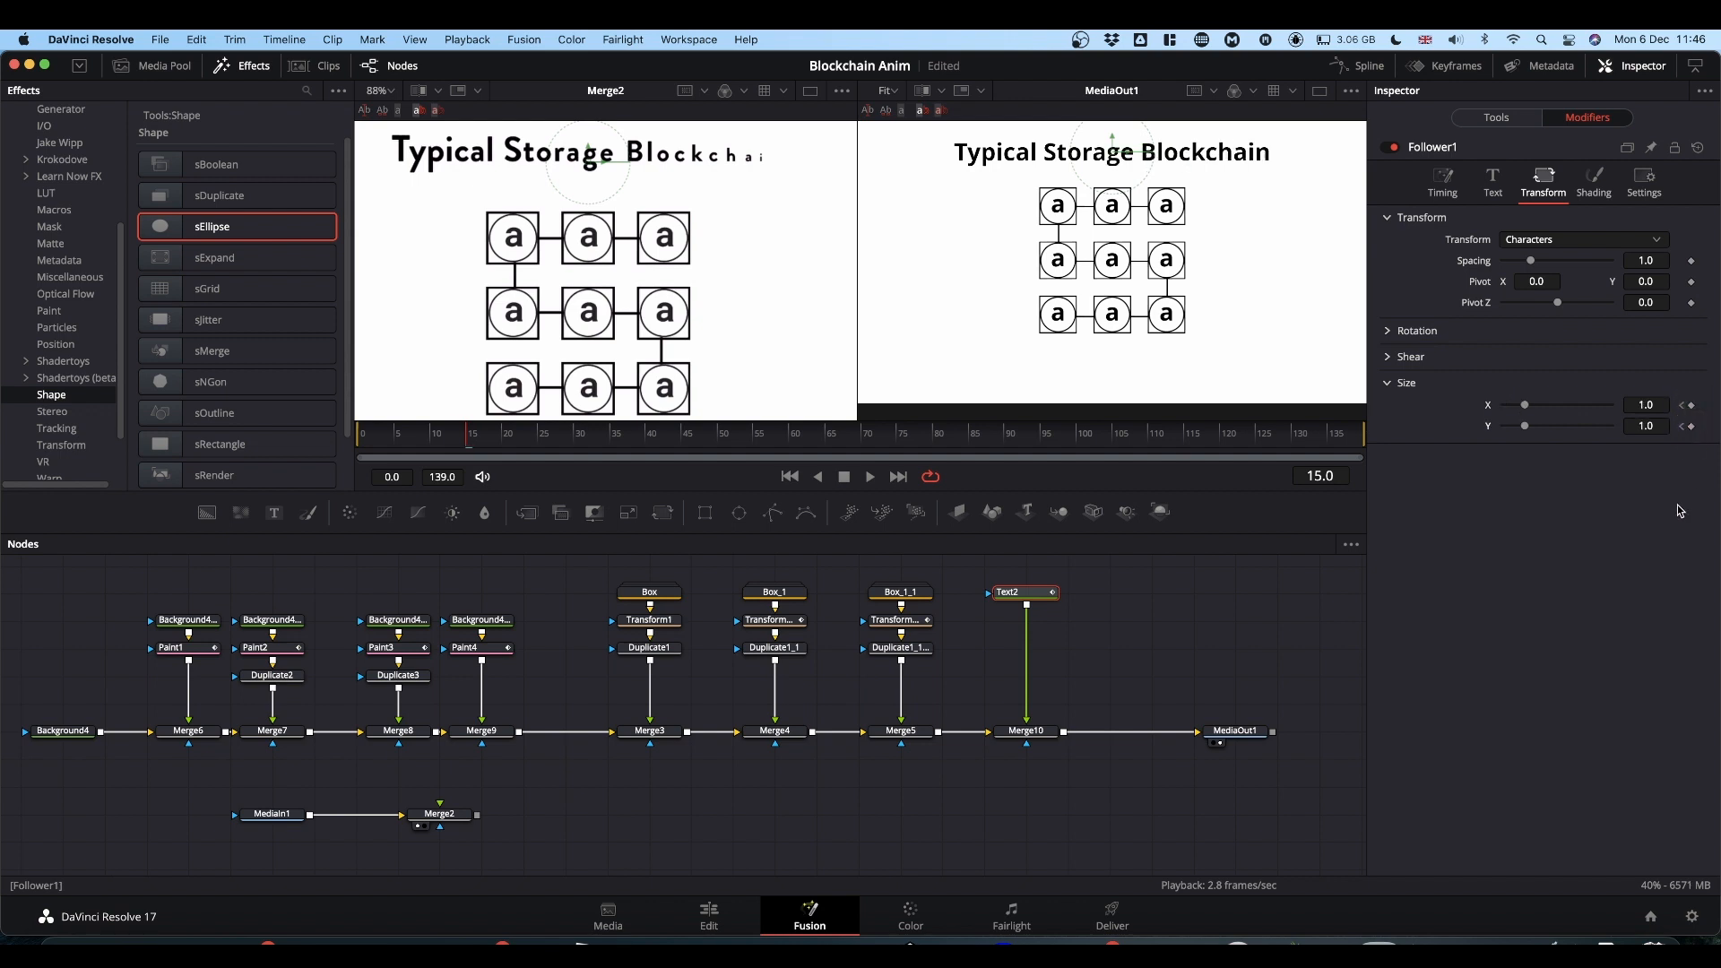
Set the Follower's character Size X and Y to 0.0 on frame 12 and play the animation against the reference.
{"action": "key", "text": "Left"}
{"action": "key", "text": "Left"}
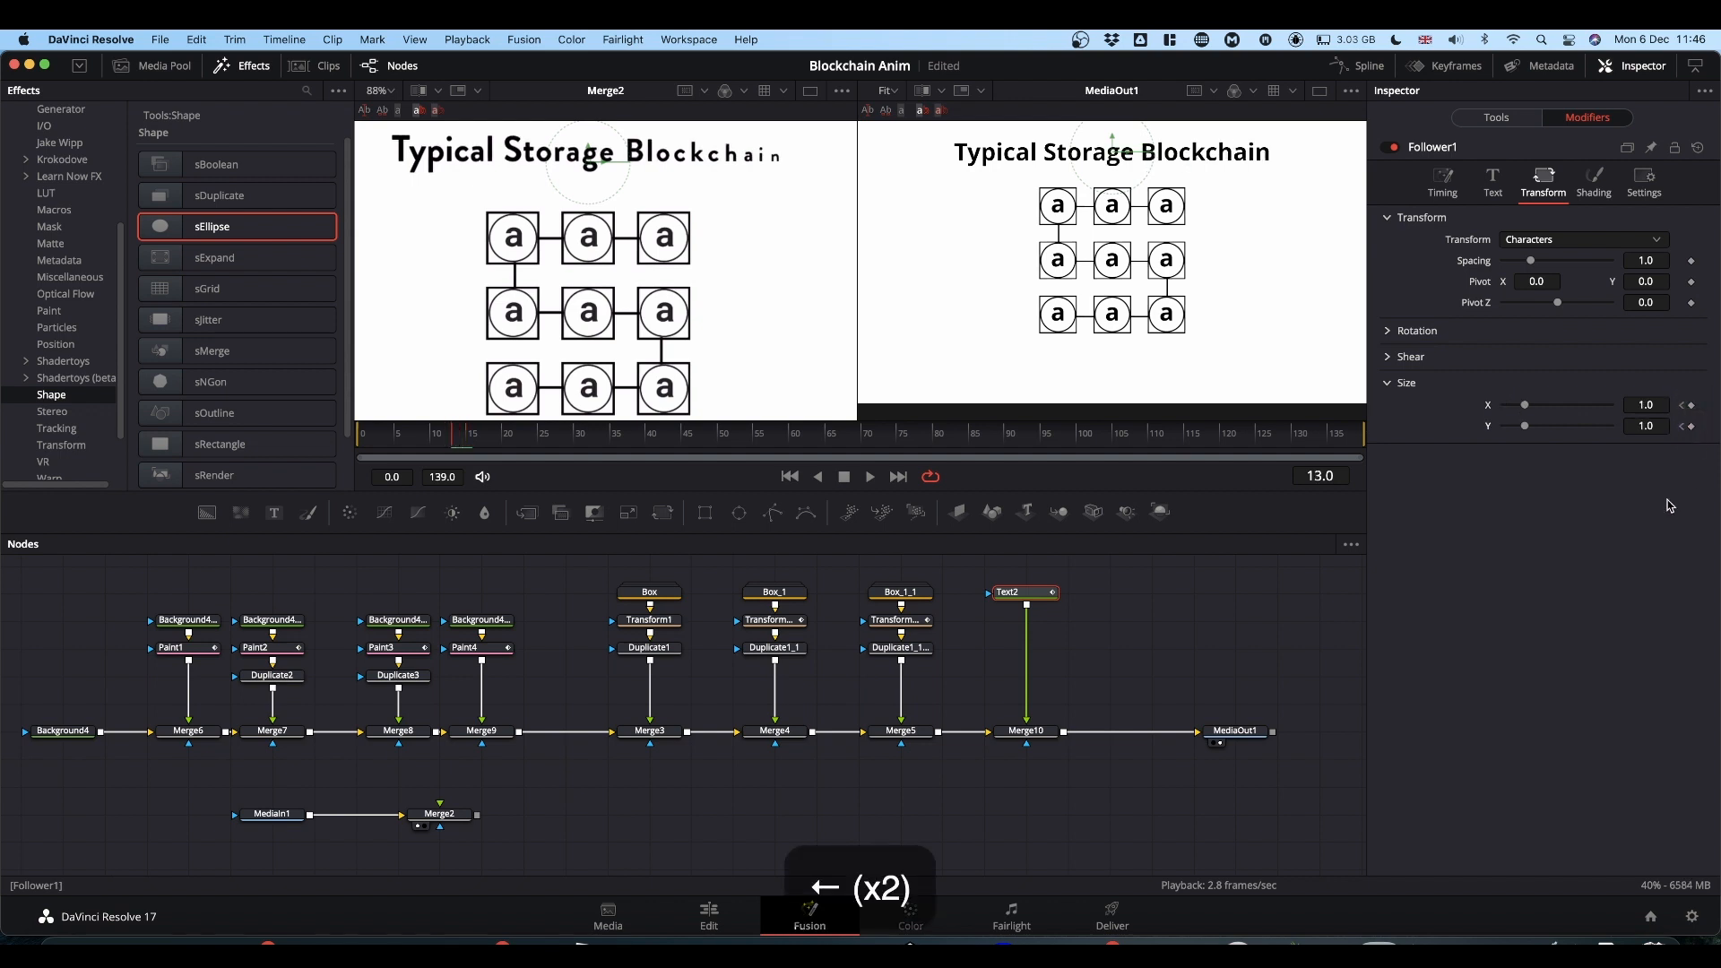
{"action": "key", "text": "Left"}
{"action": "left_click_drag", "start_coordinate": [1524, 405], "coordinate": [1454, 430]}
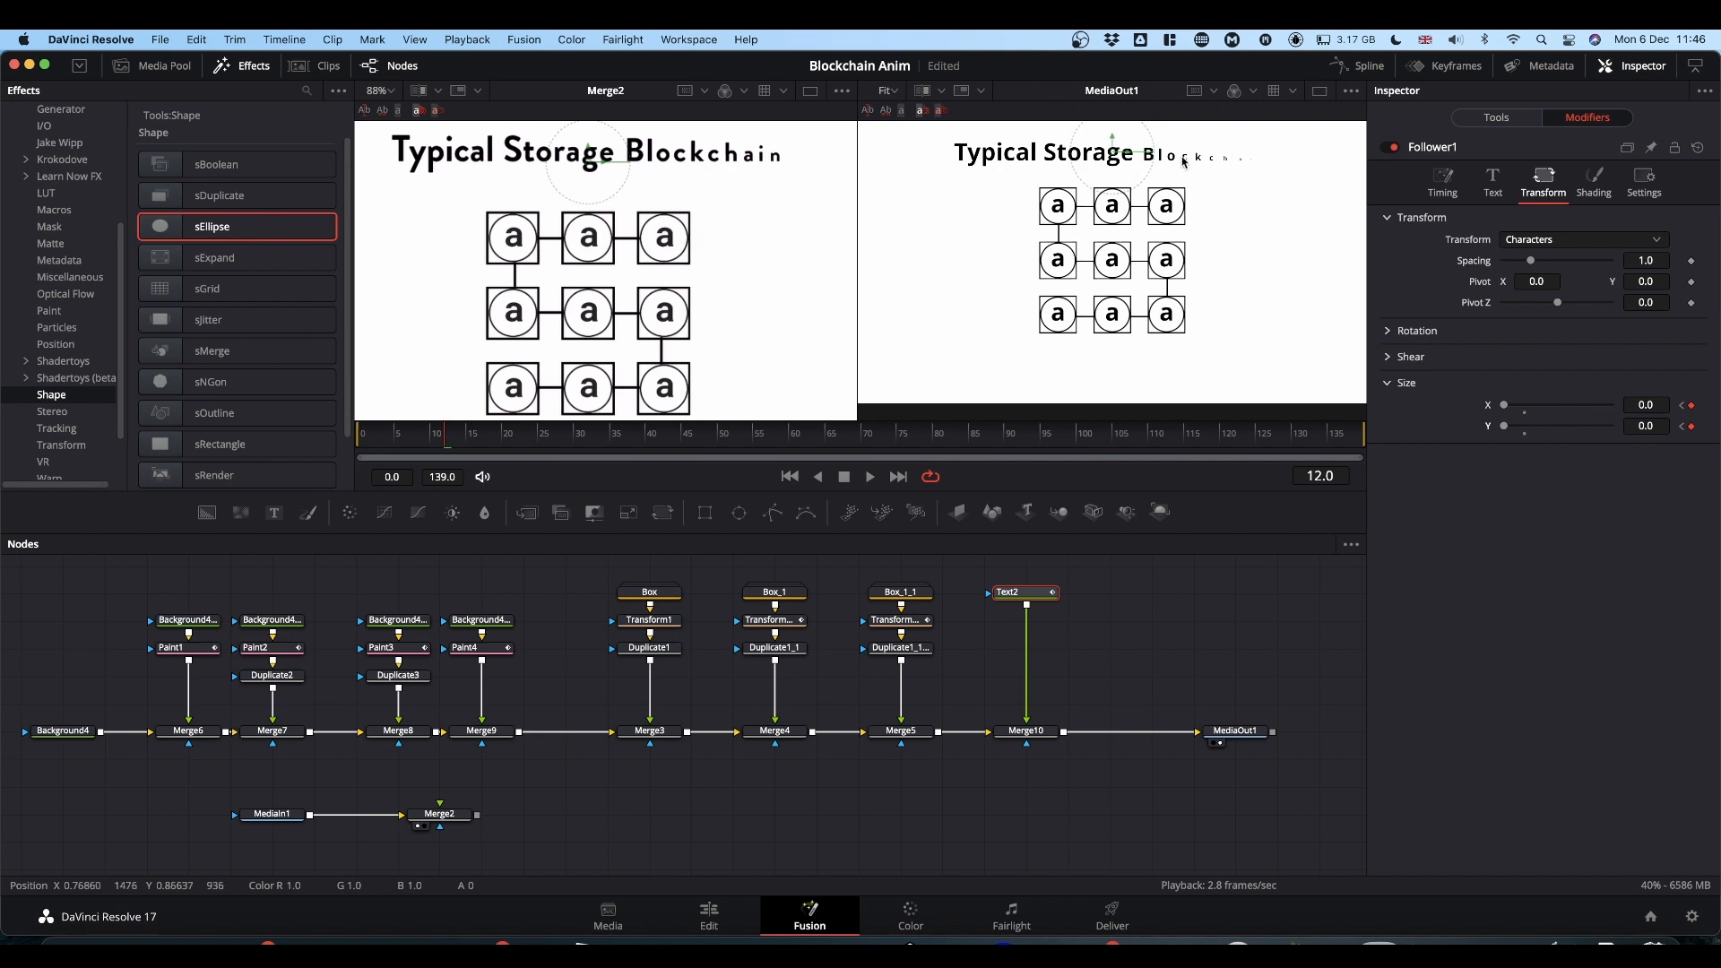
{"action": "key", "text": "space"}
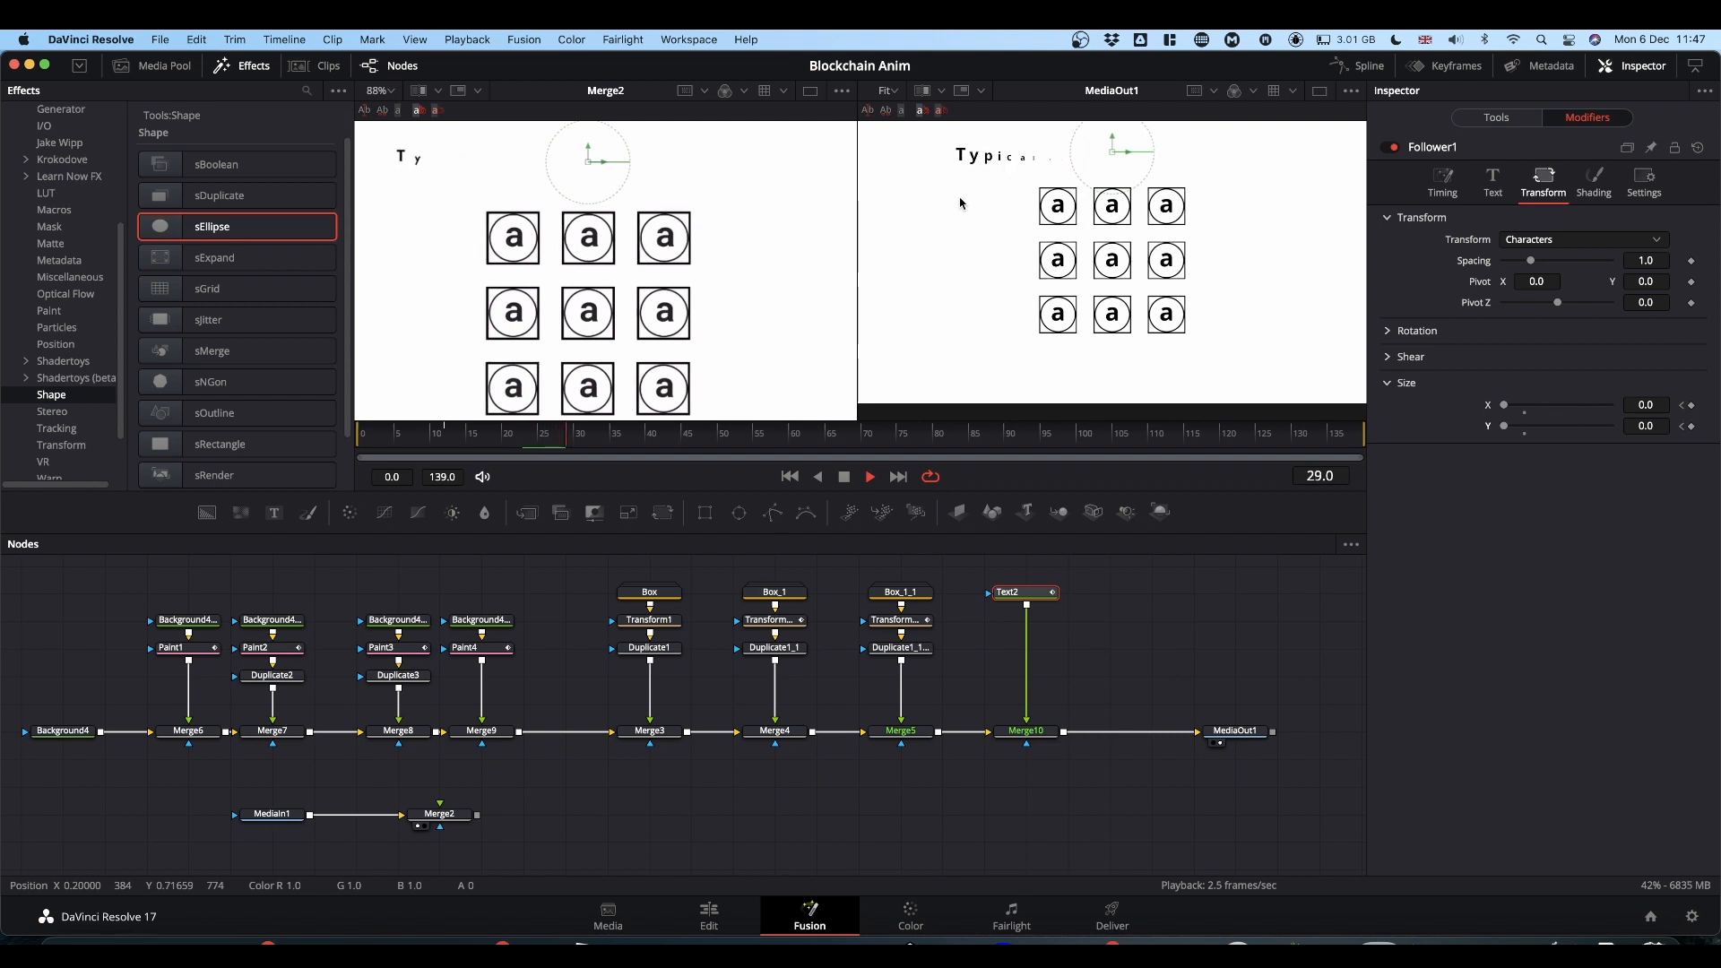
{"action": "key", "text": "space"}
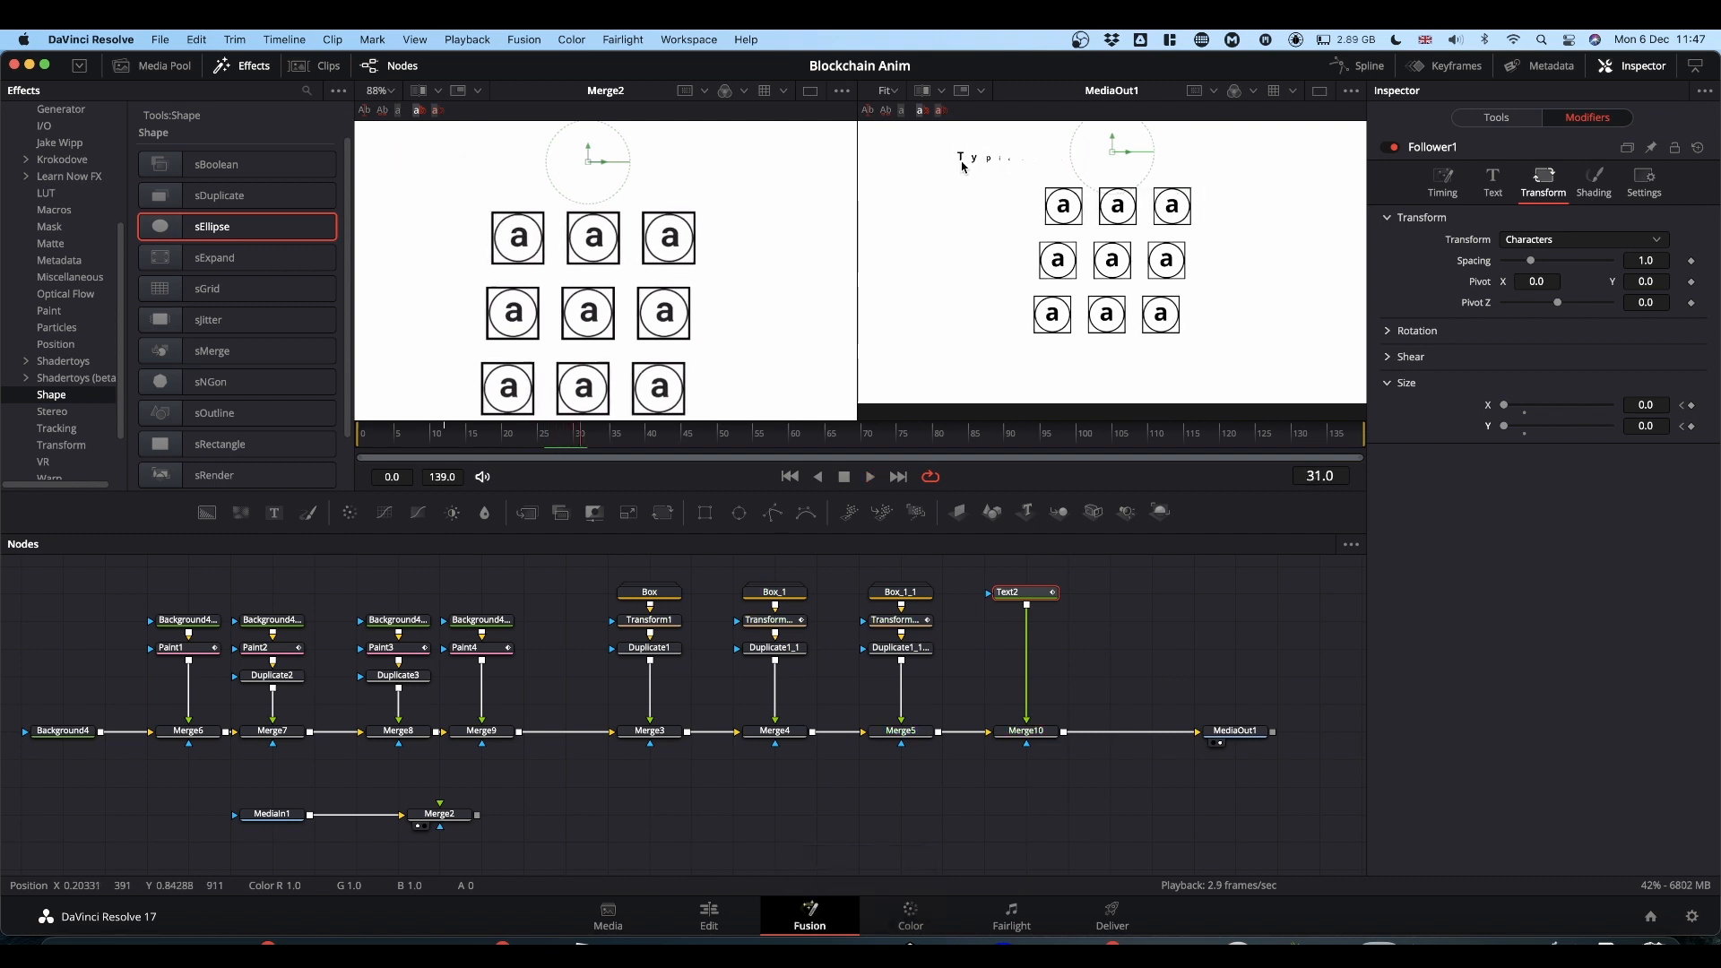
Go to frame 35, add another Text+ node and merge it into the main chain between Merge10 and MediaOut1.
{"action": "left_click", "coordinate": [635, 437]}
{"action": "mouse_move", "coordinate": [625, 441]}
{"action": "left_mouse_down"}
{"action": "mouse_move", "coordinate": [598, 441]}
{"action": "mouse_move", "coordinate": [613, 444]}
{"action": "left_mouse_up"}
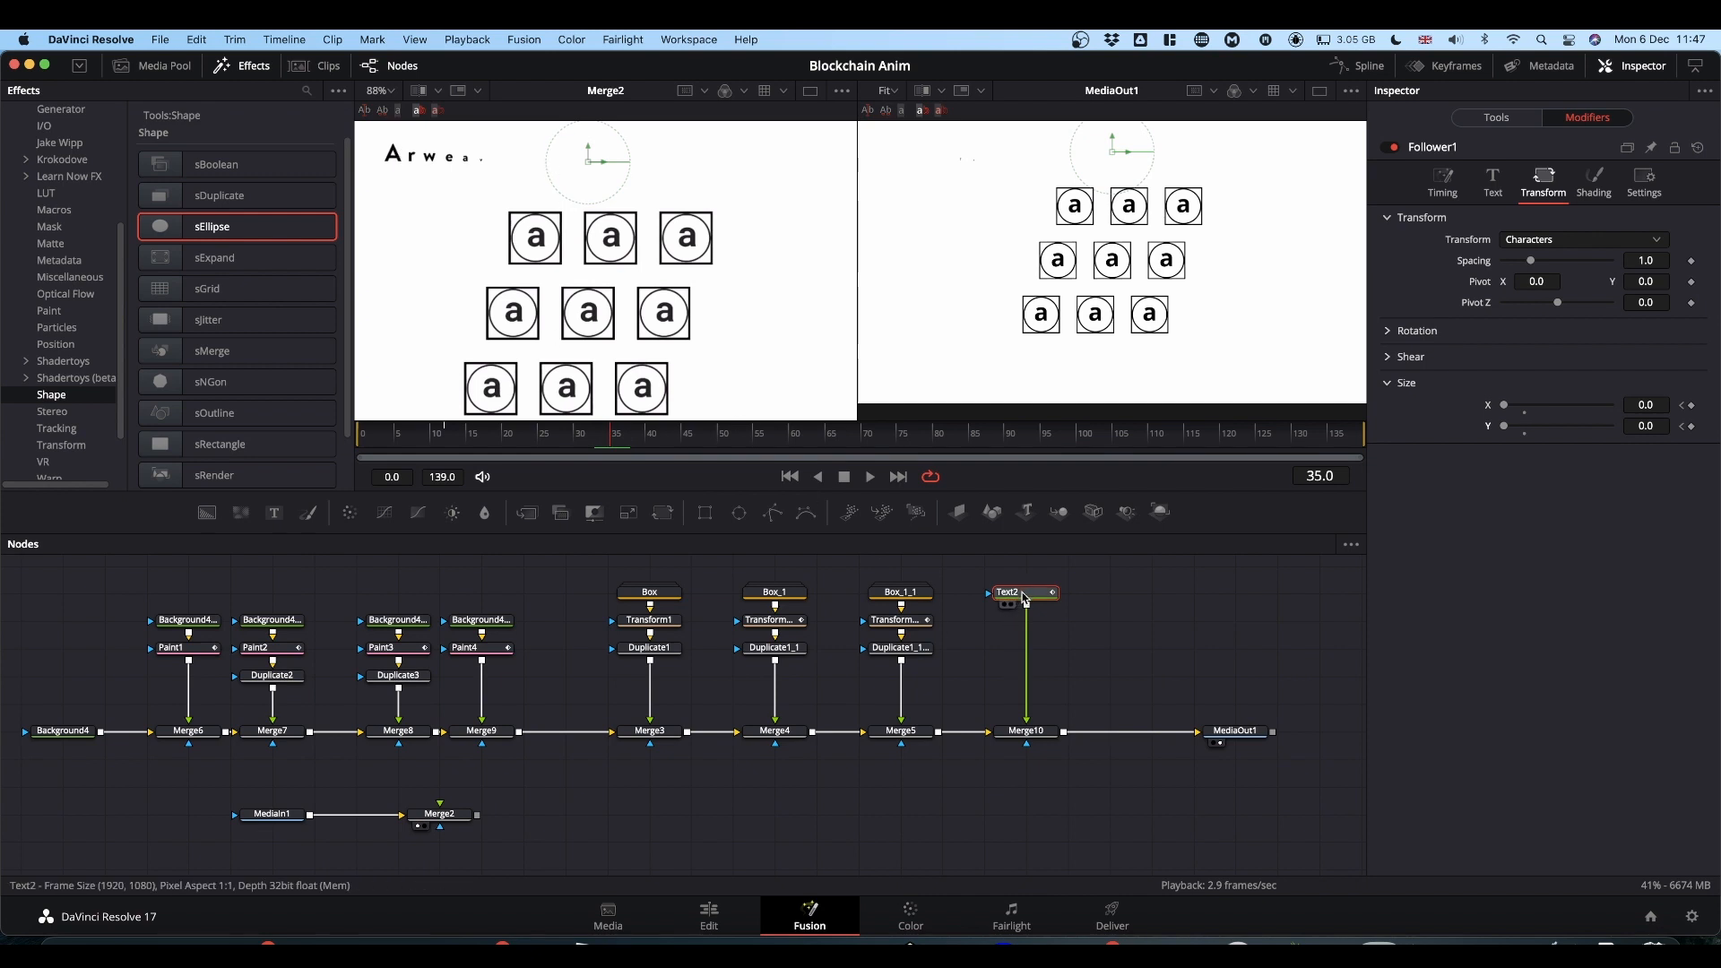
{"action": "left_click_drag", "start_coordinate": [275, 512], "coordinate": [1062, 732]}
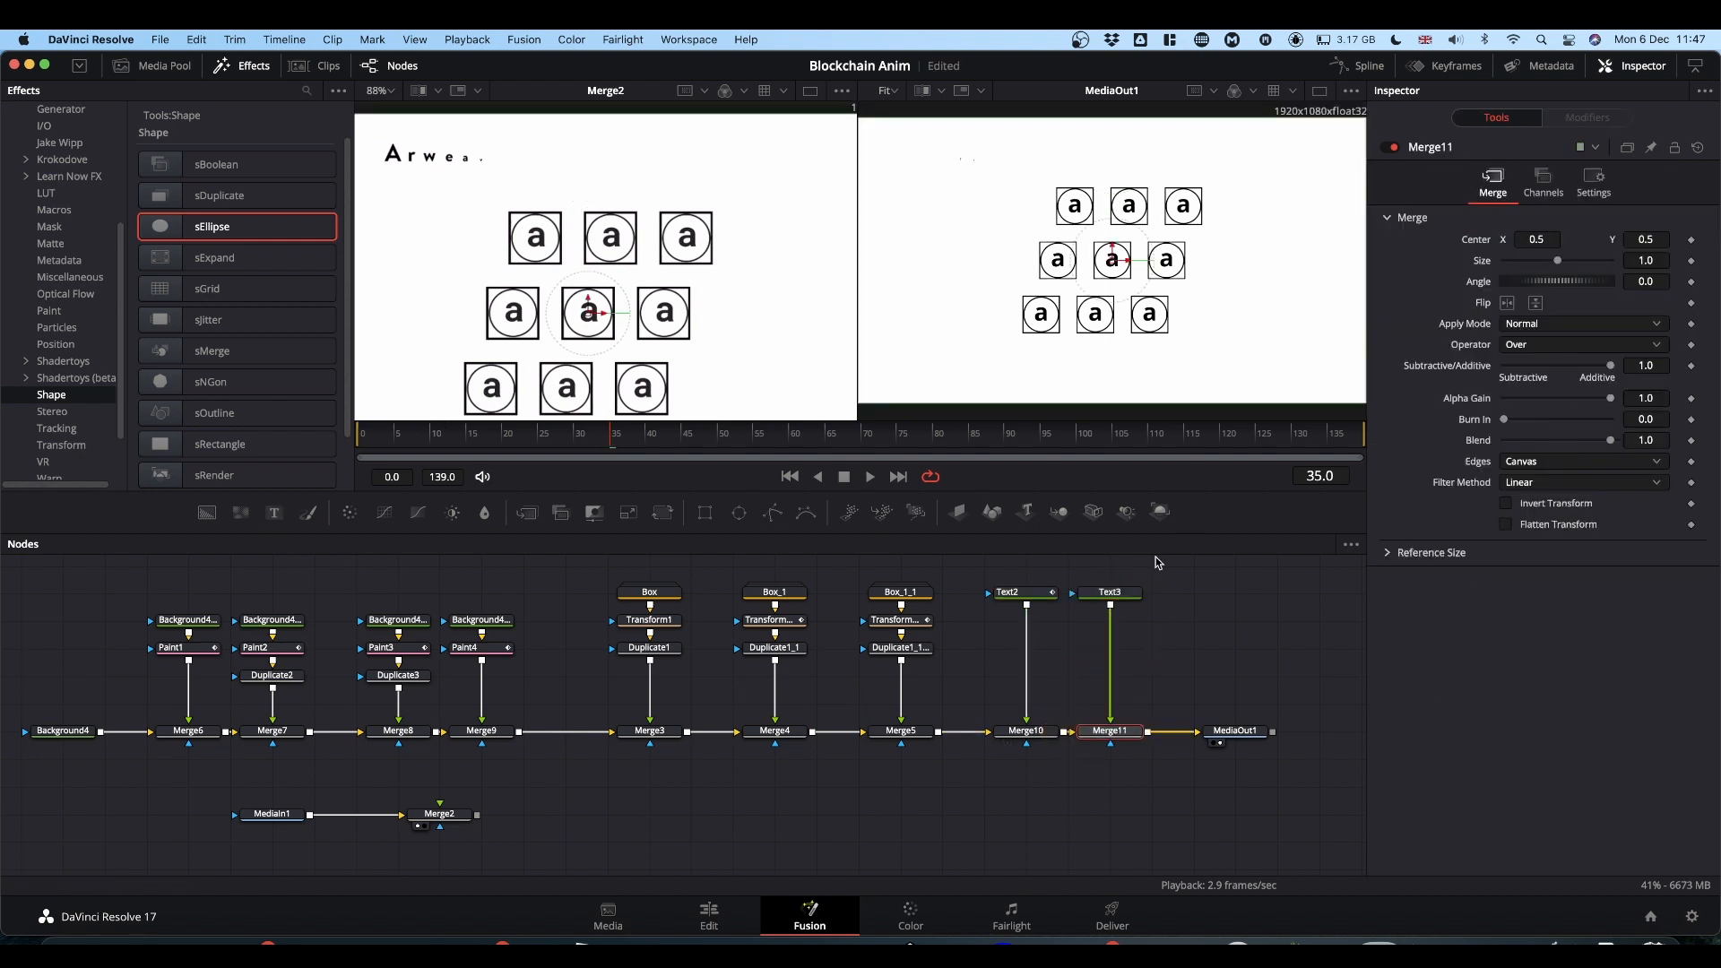
Enter "Arweave storage Blockchain" as the text of the Text3 node.
{"action": "left_click", "coordinate": [1110, 591]}
{"action": "left_click", "coordinate": [1527, 349]}
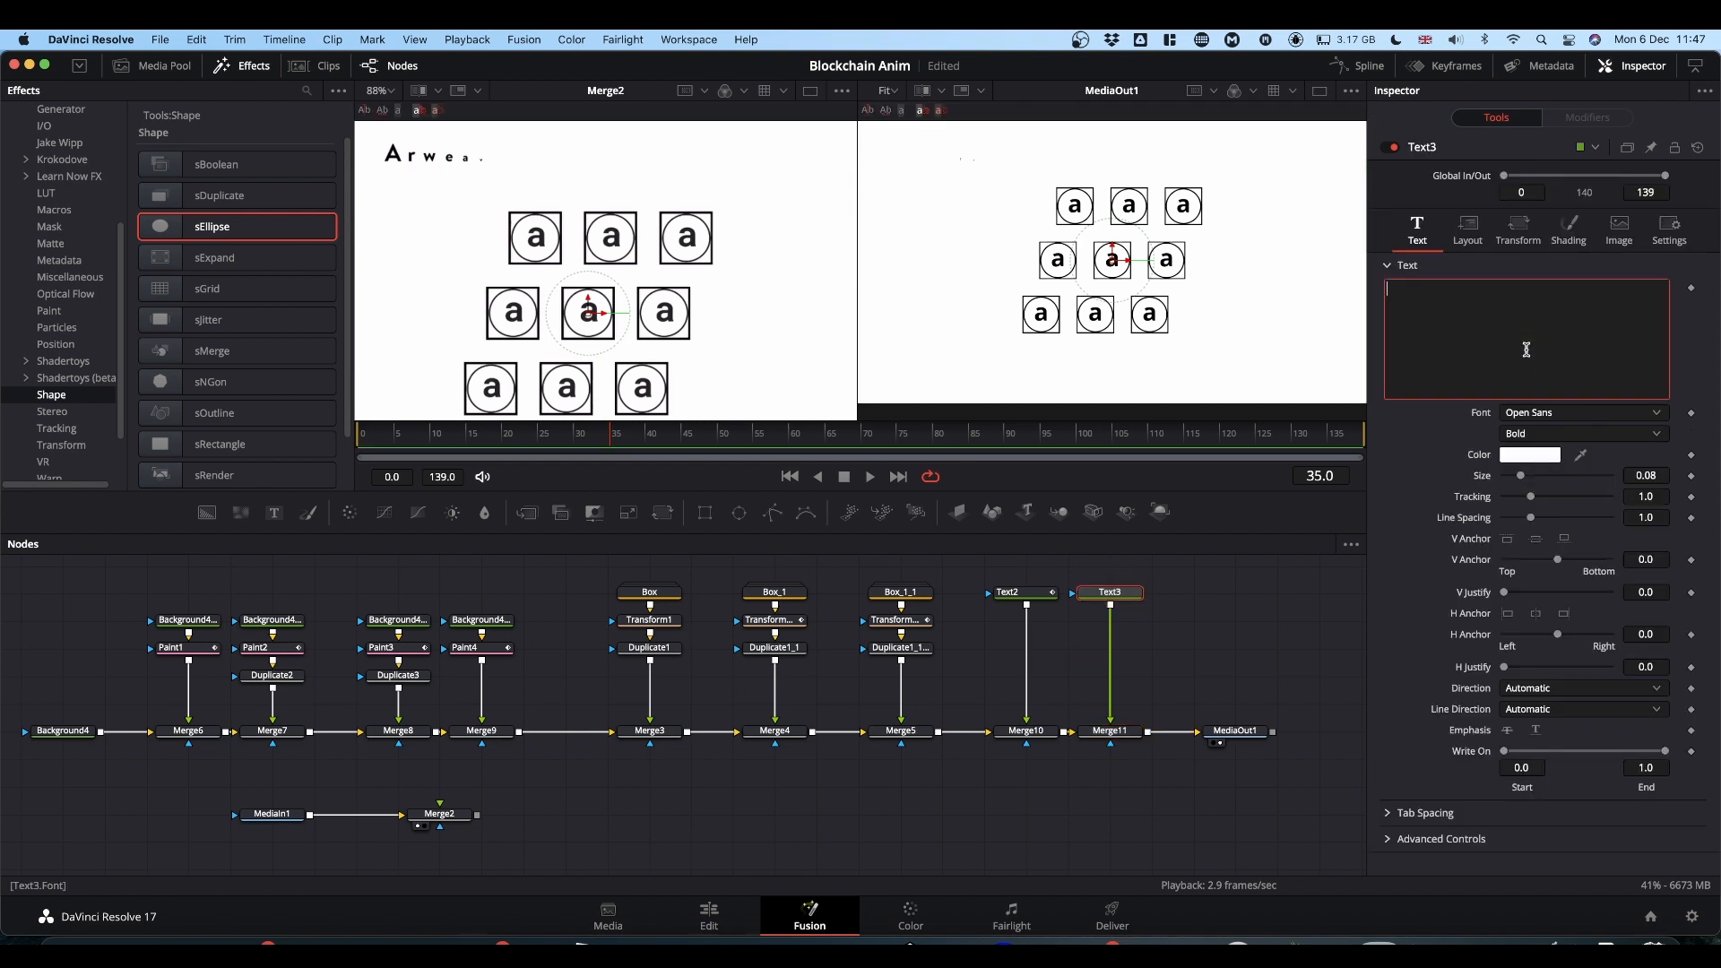
{"action": "type", "text": "Arweave"}
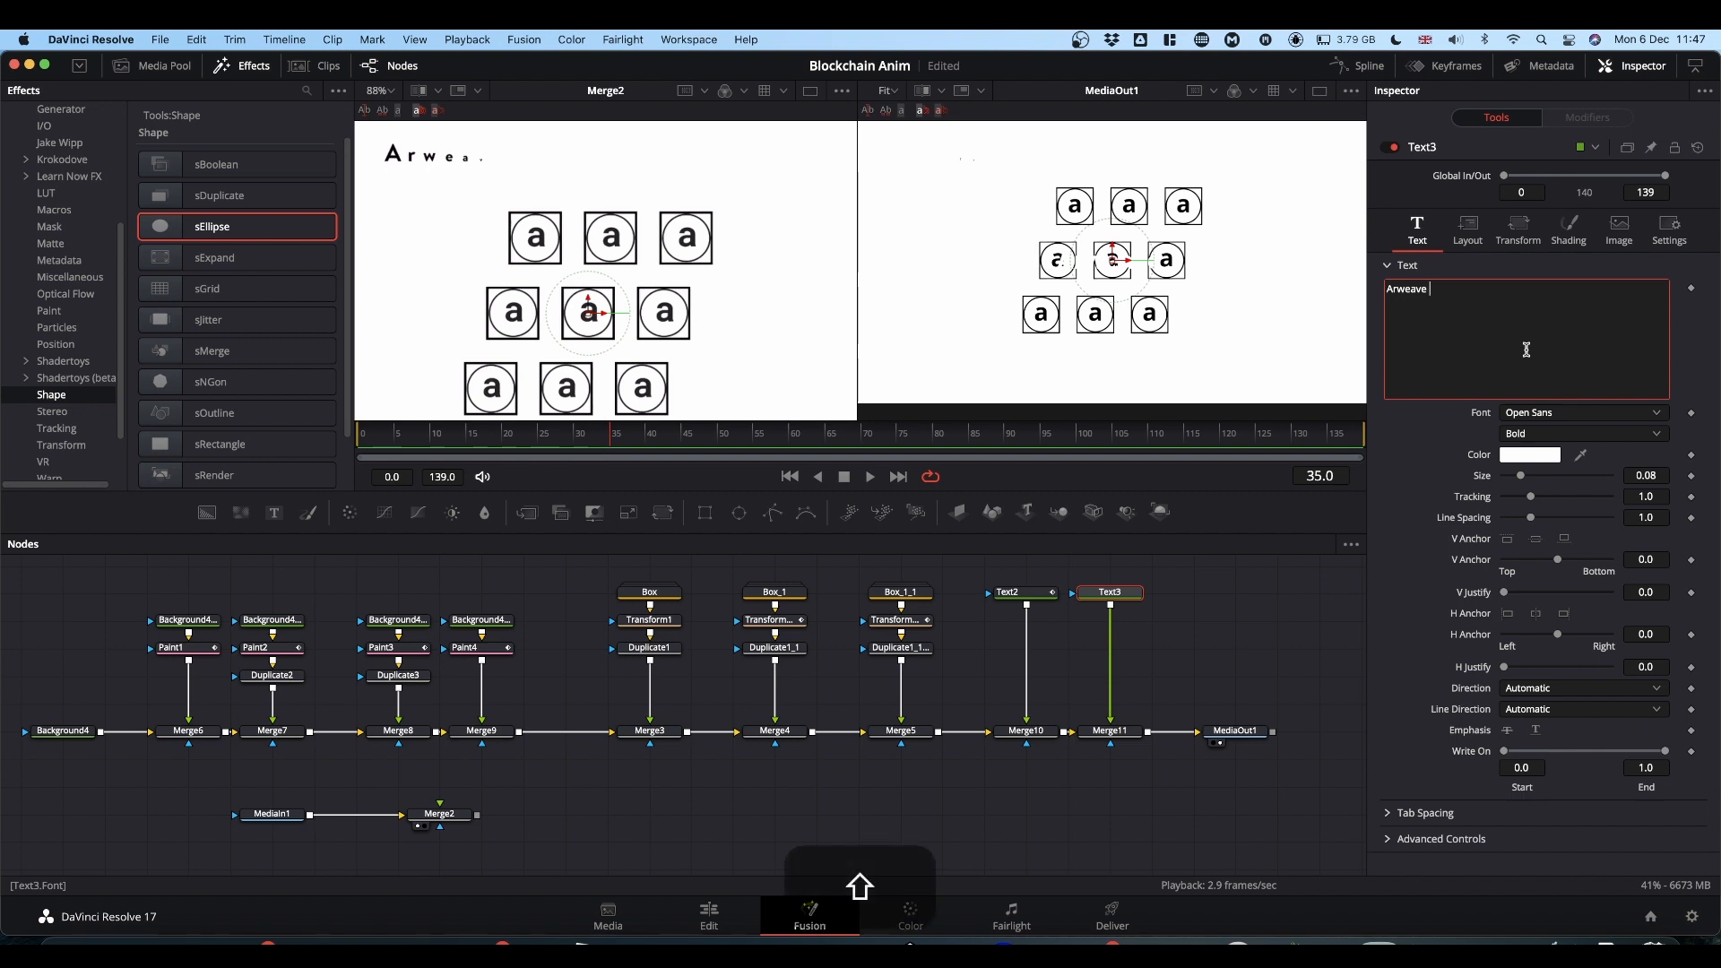
{"action": "type", "text": "stora"}
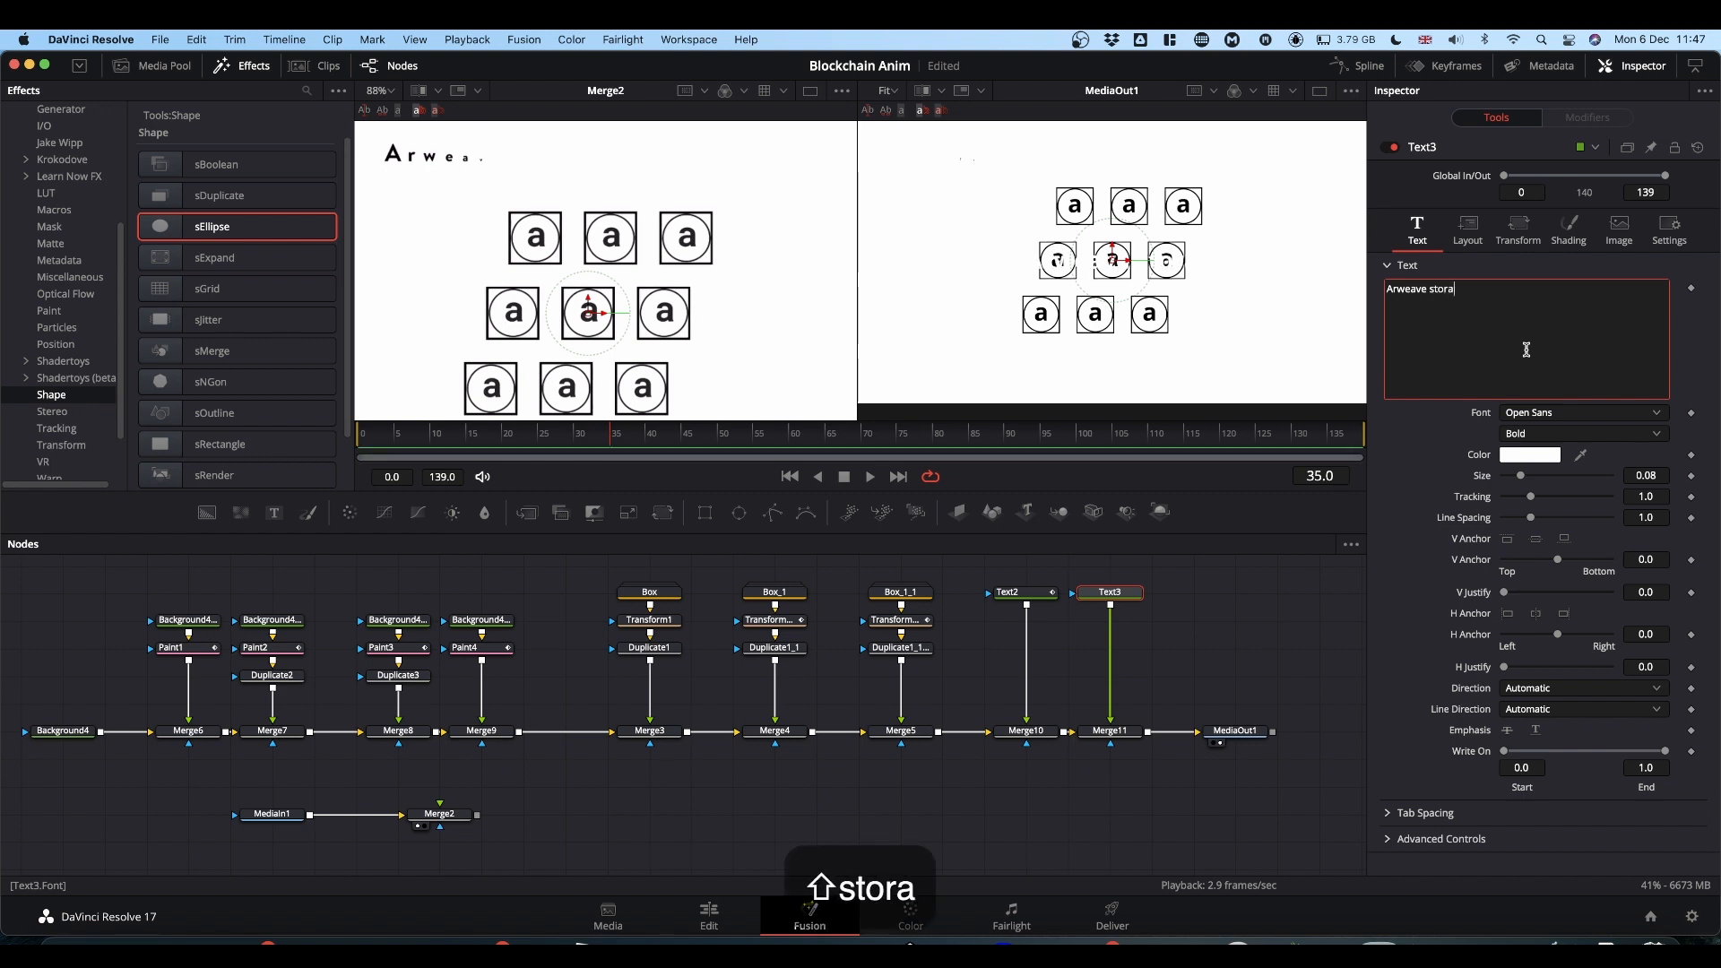
{"action": "type", "text": "ge Bloc"}
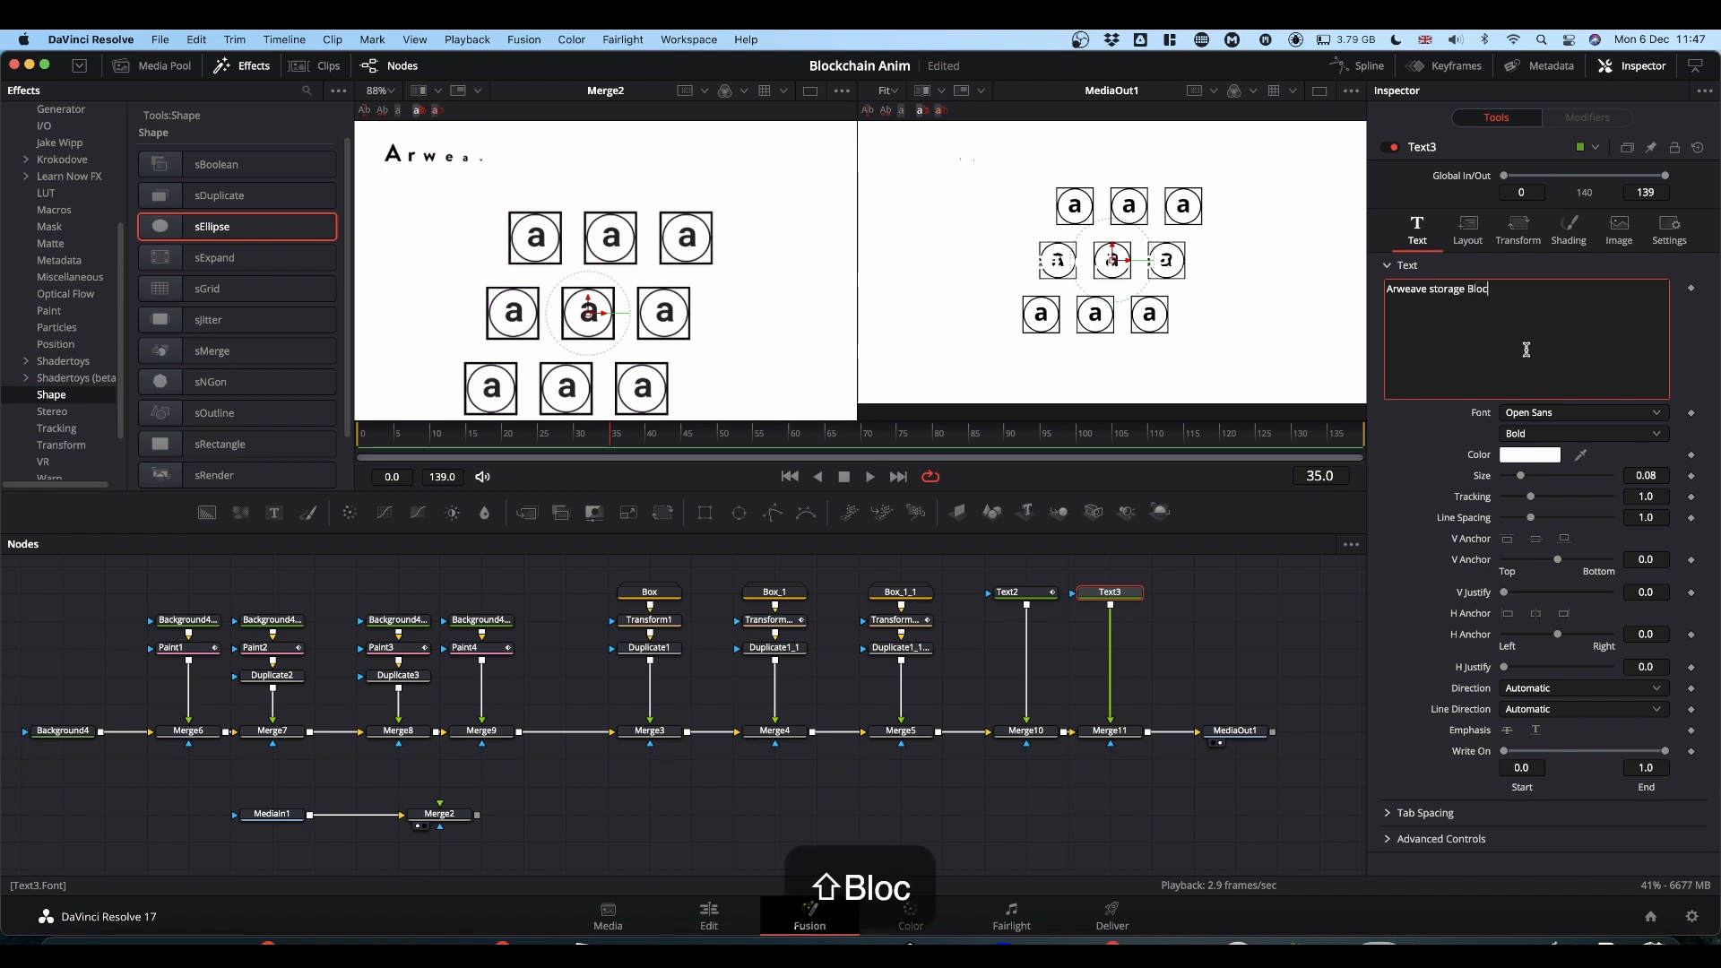
{"action": "type", "text": "kchain"}
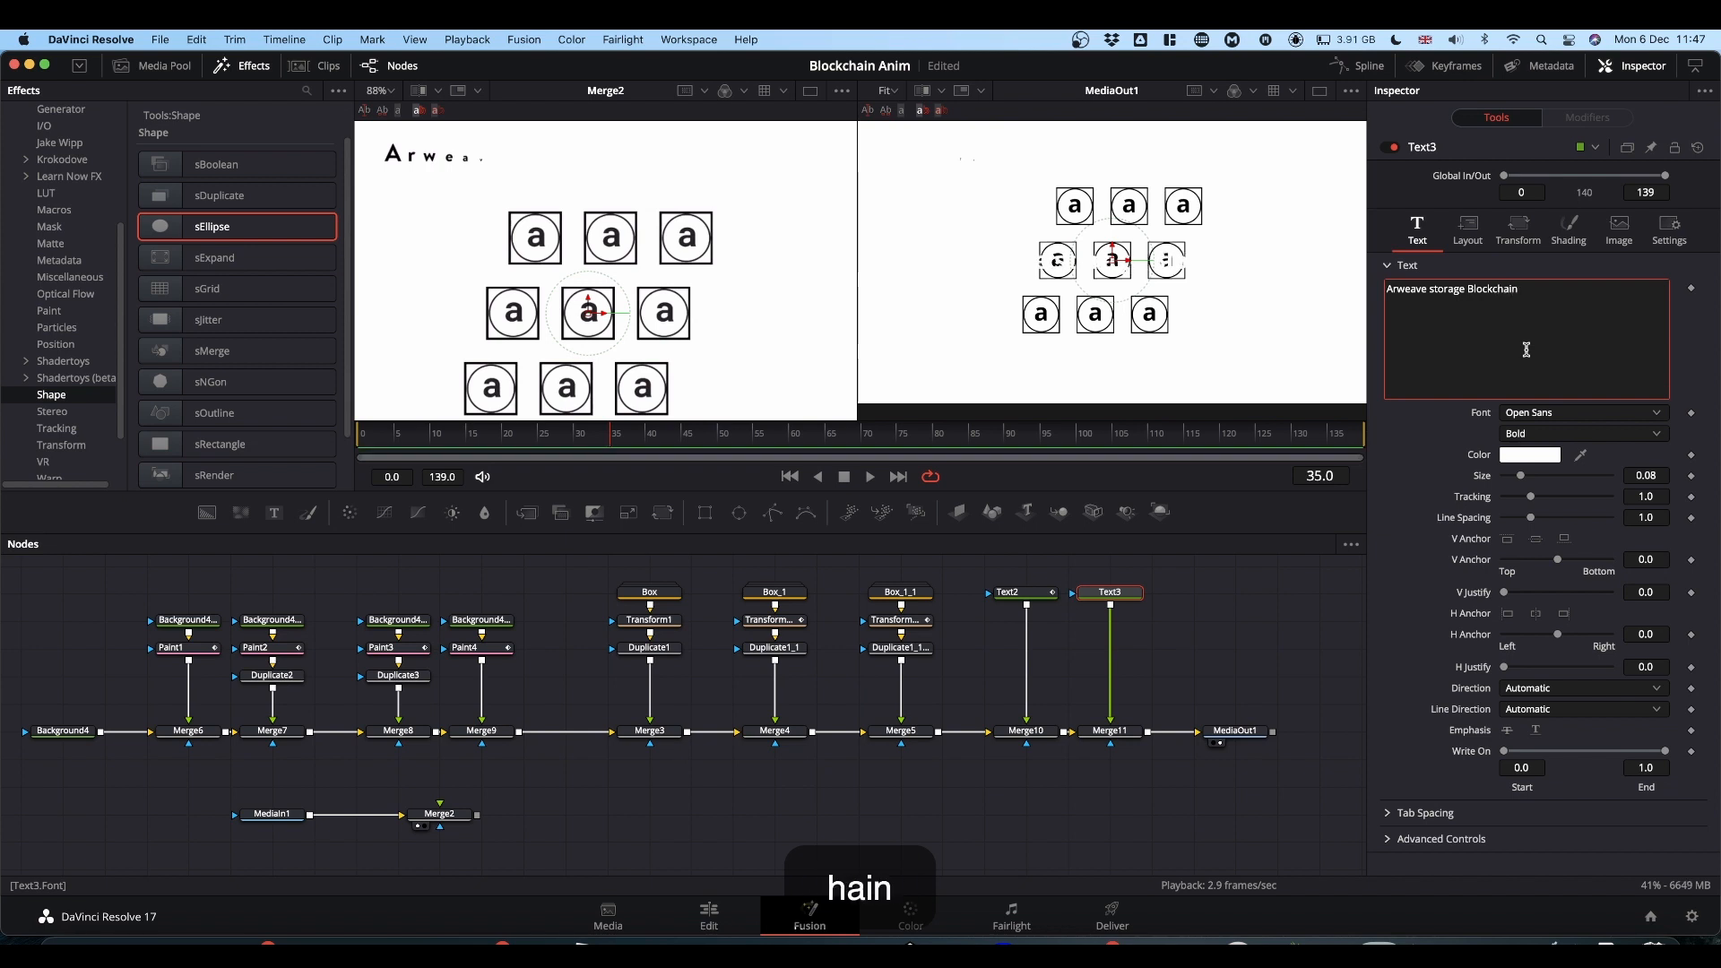
Color the Arweave title black and move it up above the grid of blocks.
{"action": "left_click", "coordinate": [1530, 455]}
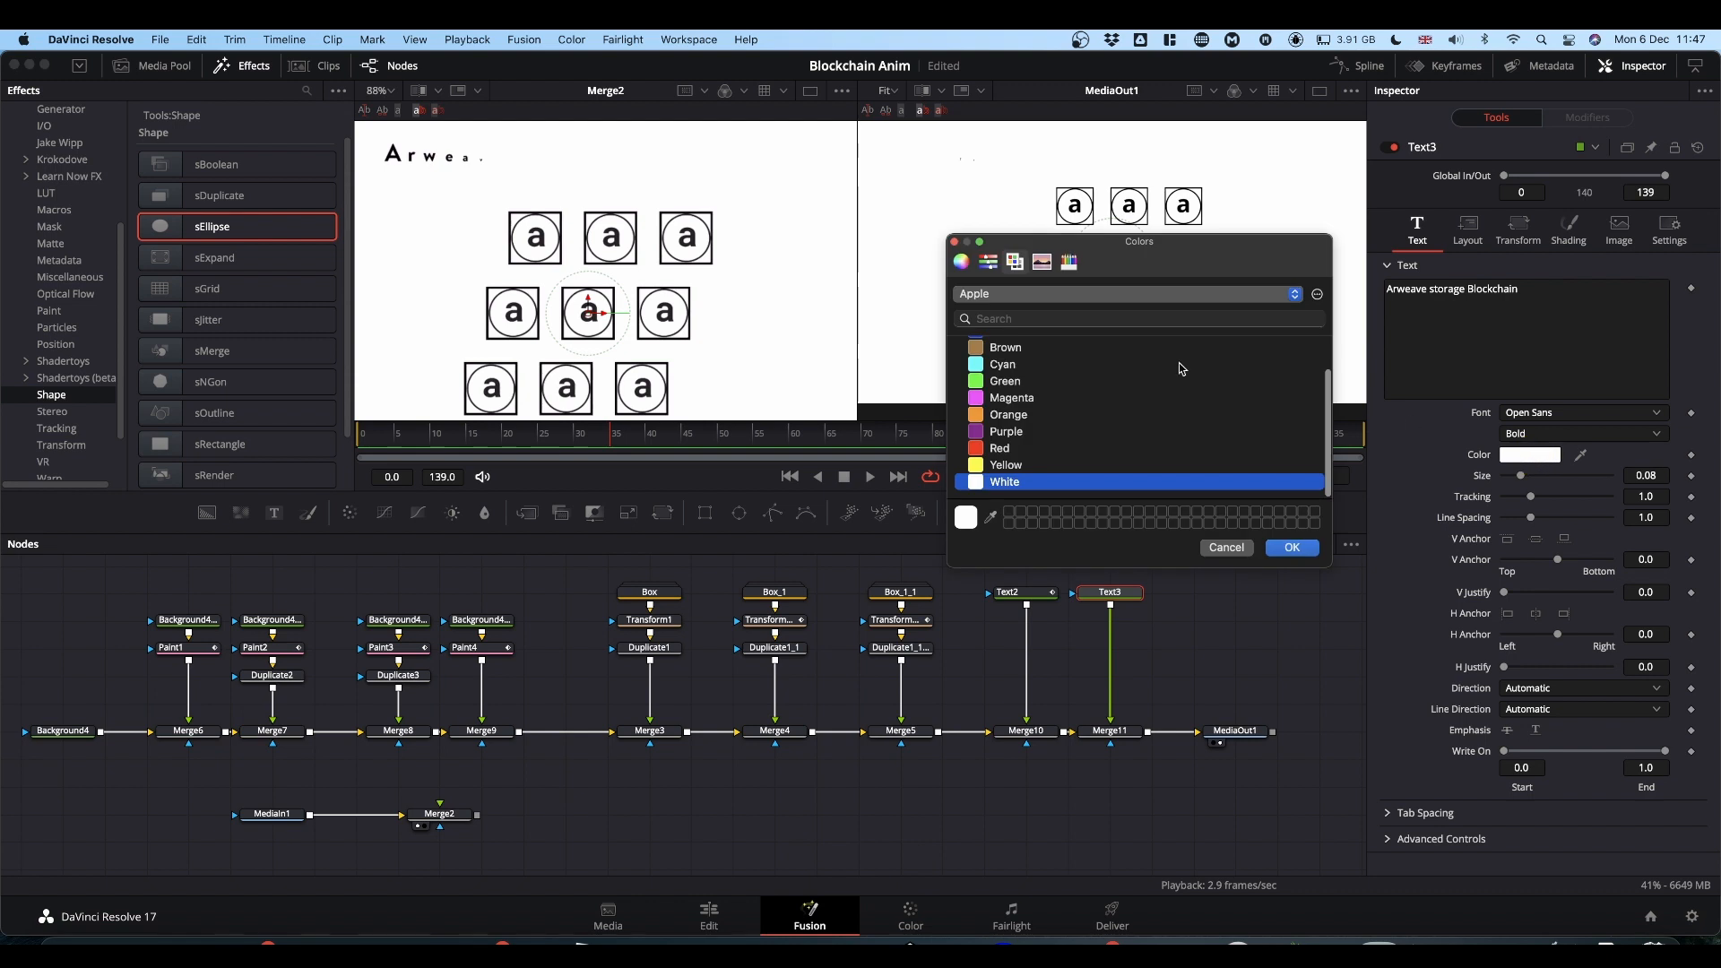
{"action": "scroll", "coordinate": [1022, 395], "scroll_direction": "up", "scroll_amount": 2}
{"action": "left_click", "coordinate": [982, 357]}
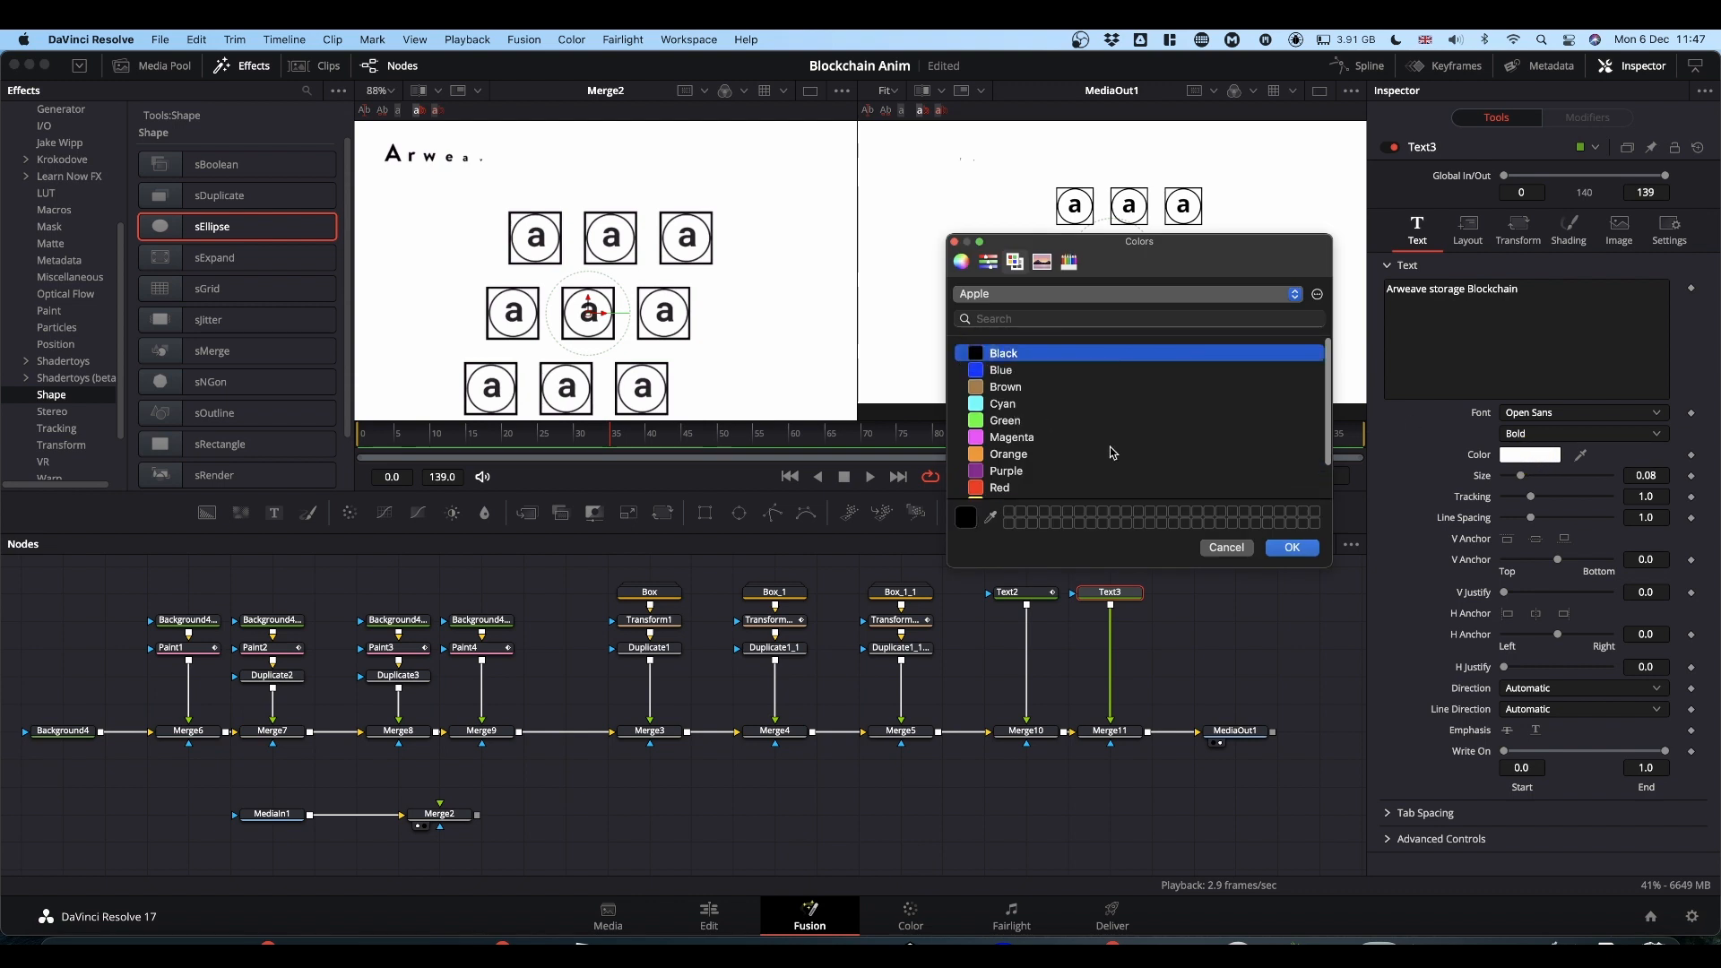
{"action": "left_click", "coordinate": [1273, 549]}
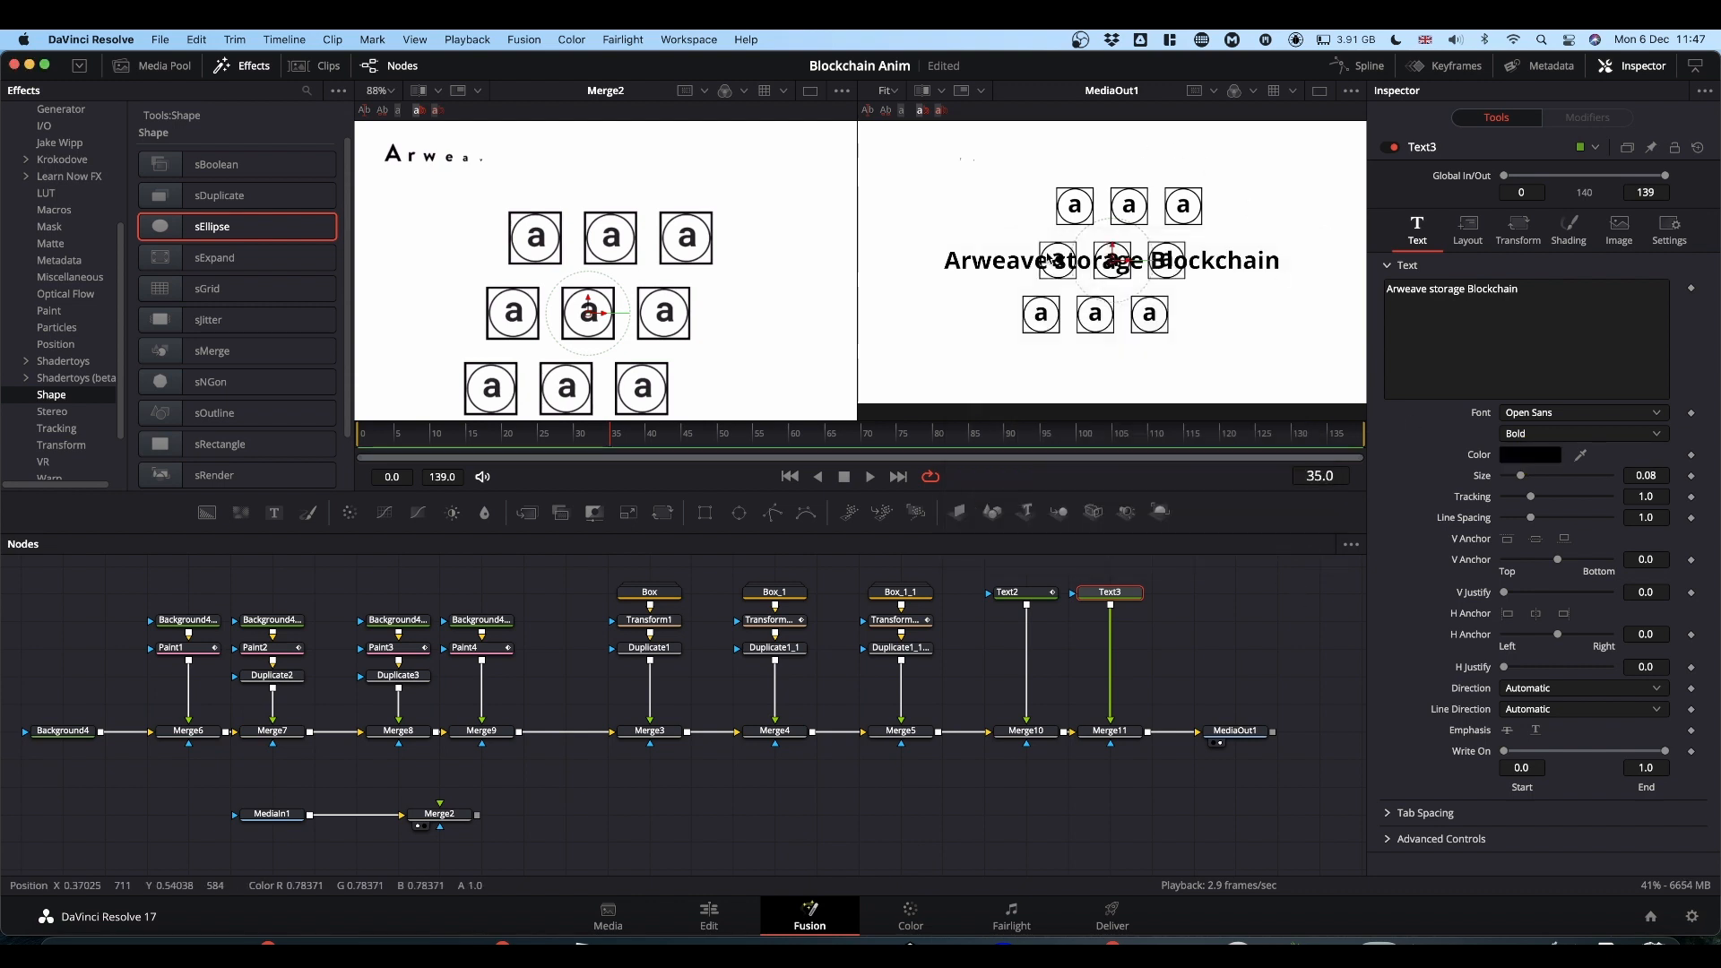
{"action": "left_click_drag", "start_coordinate": [1113, 251], "coordinate": [1114, 137]}
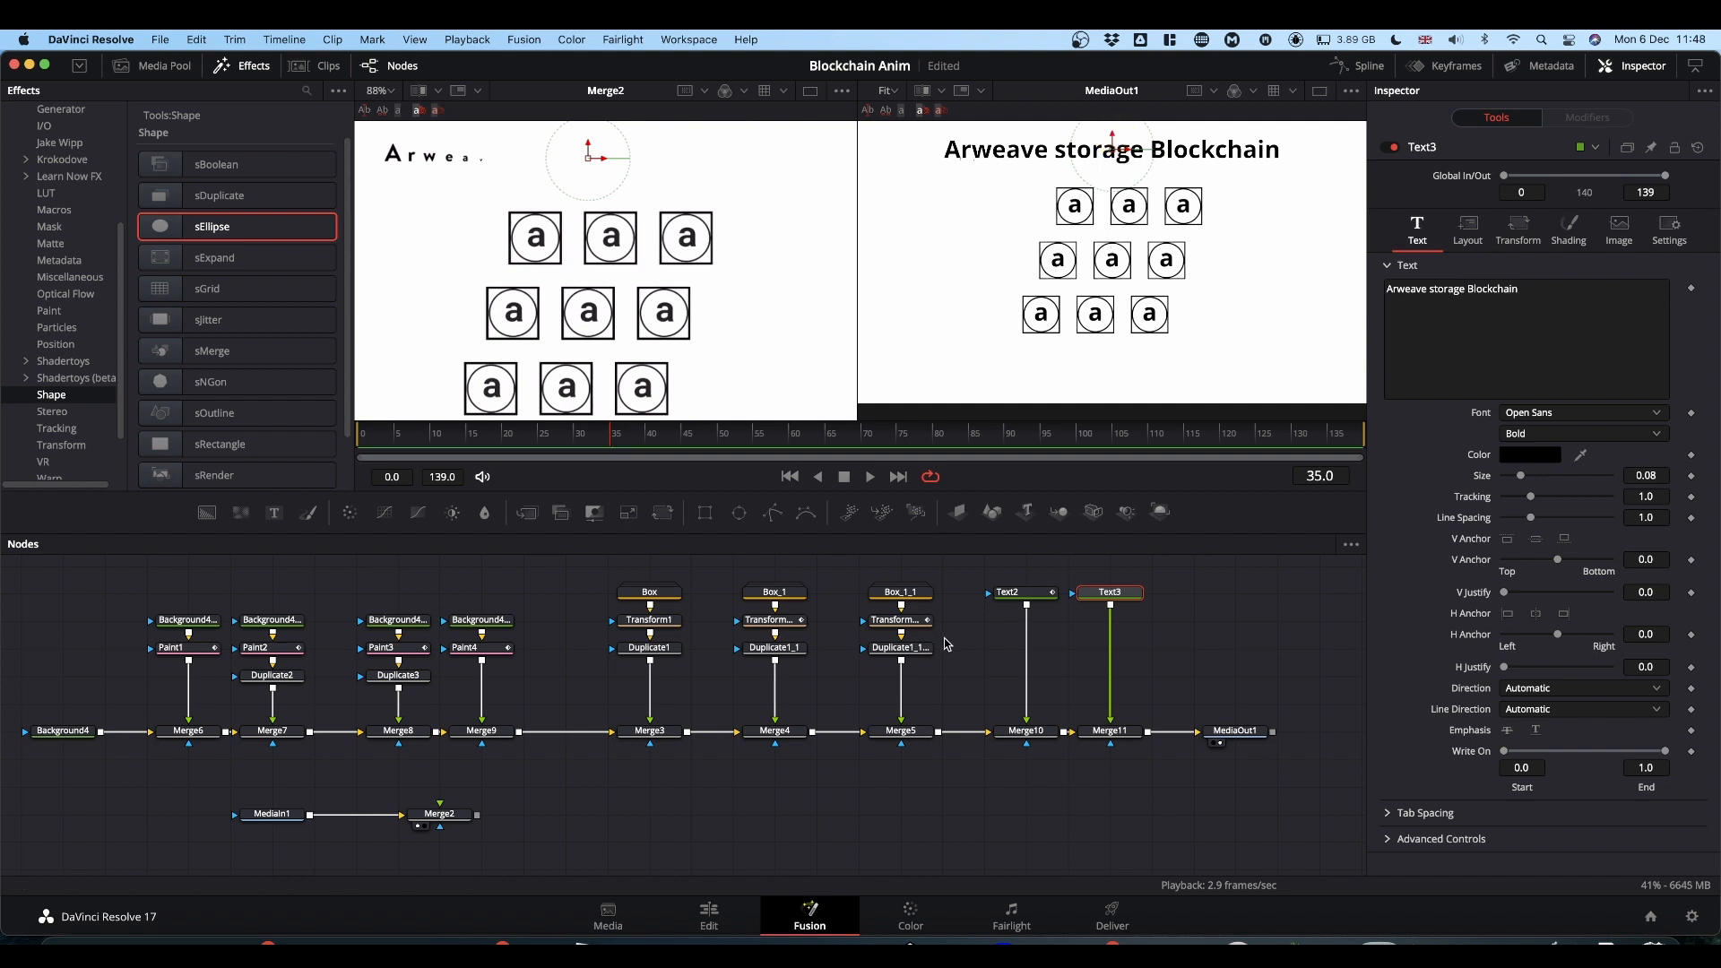
Copy the layout Center Y value of Text2, 0.878854, into Text3's Center Y so both titles share the same height.
{"action": "left_click", "coordinate": [1020, 596]}
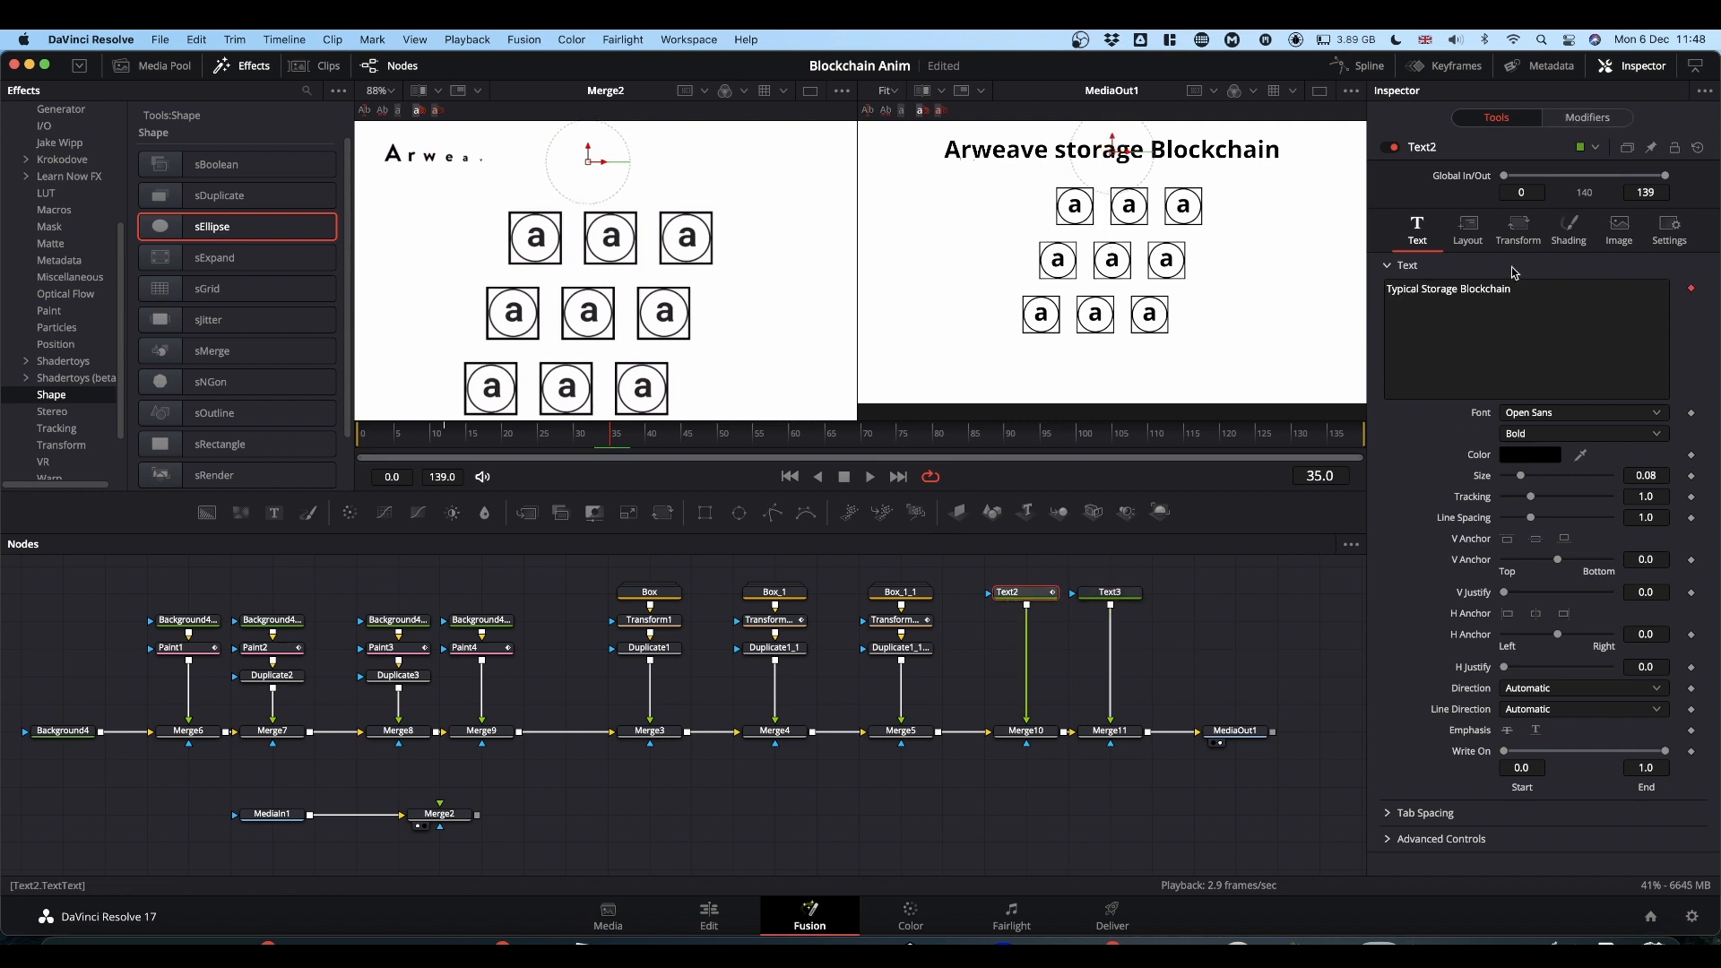
{"action": "left_click", "coordinate": [1467, 228]}
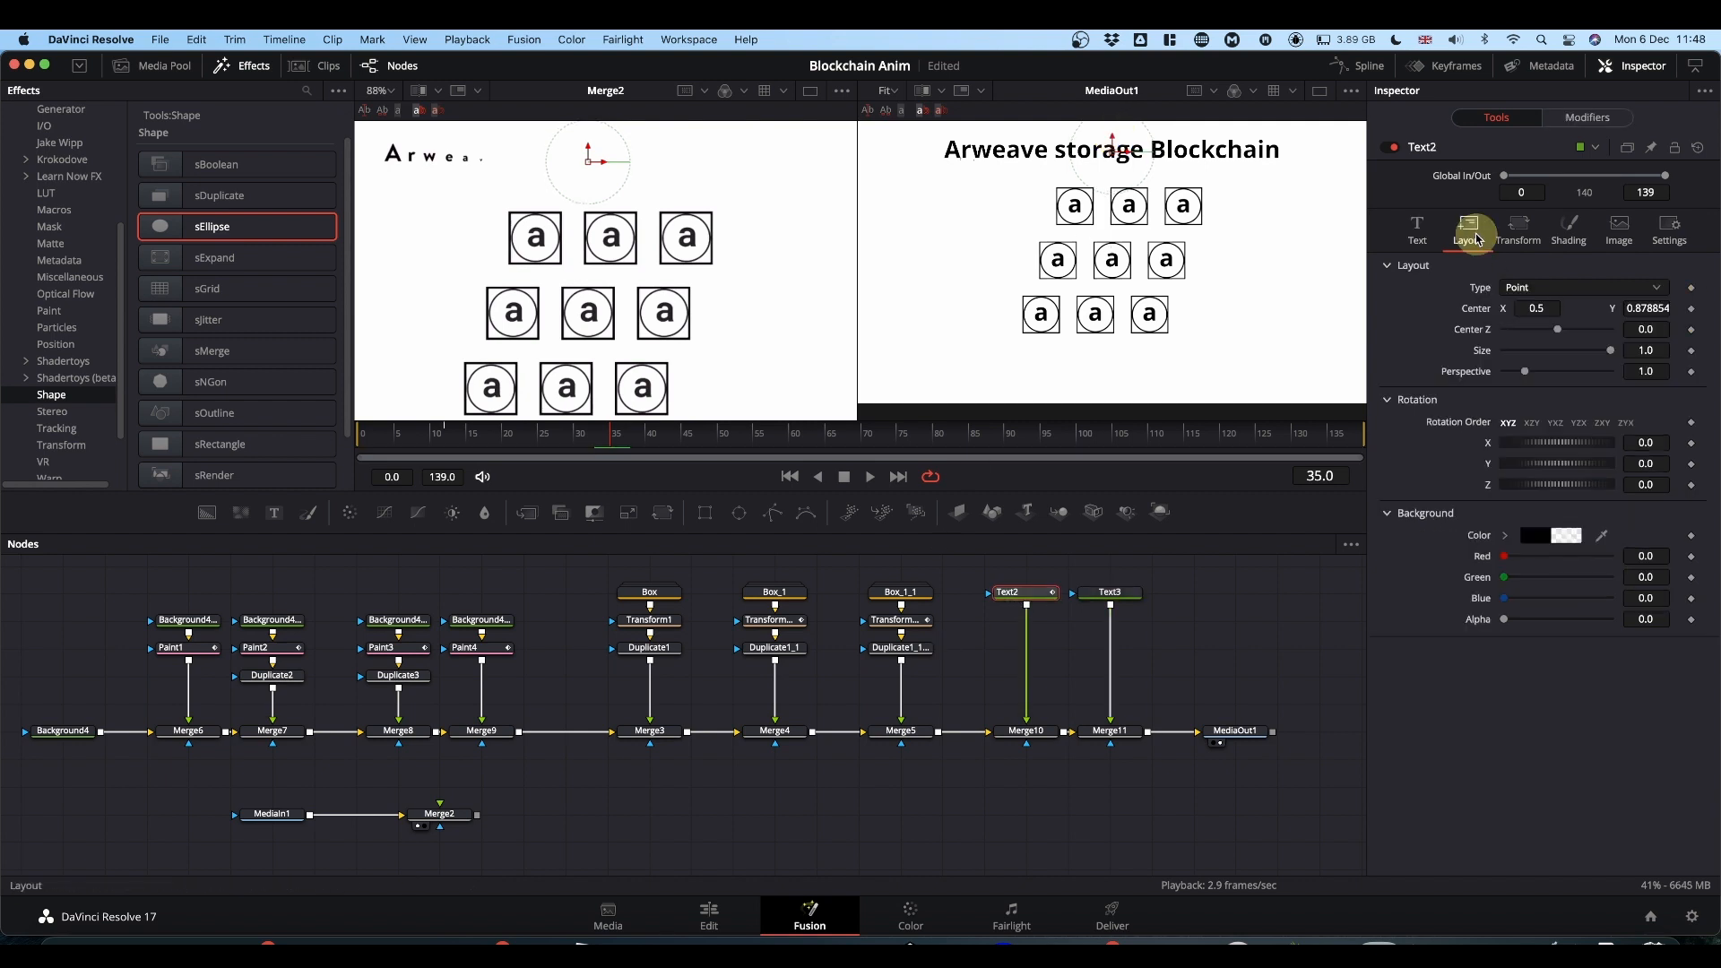
{"action": "double_click", "coordinate": [1654, 308]}
{"action": "right_click", "coordinate": [1654, 309]}
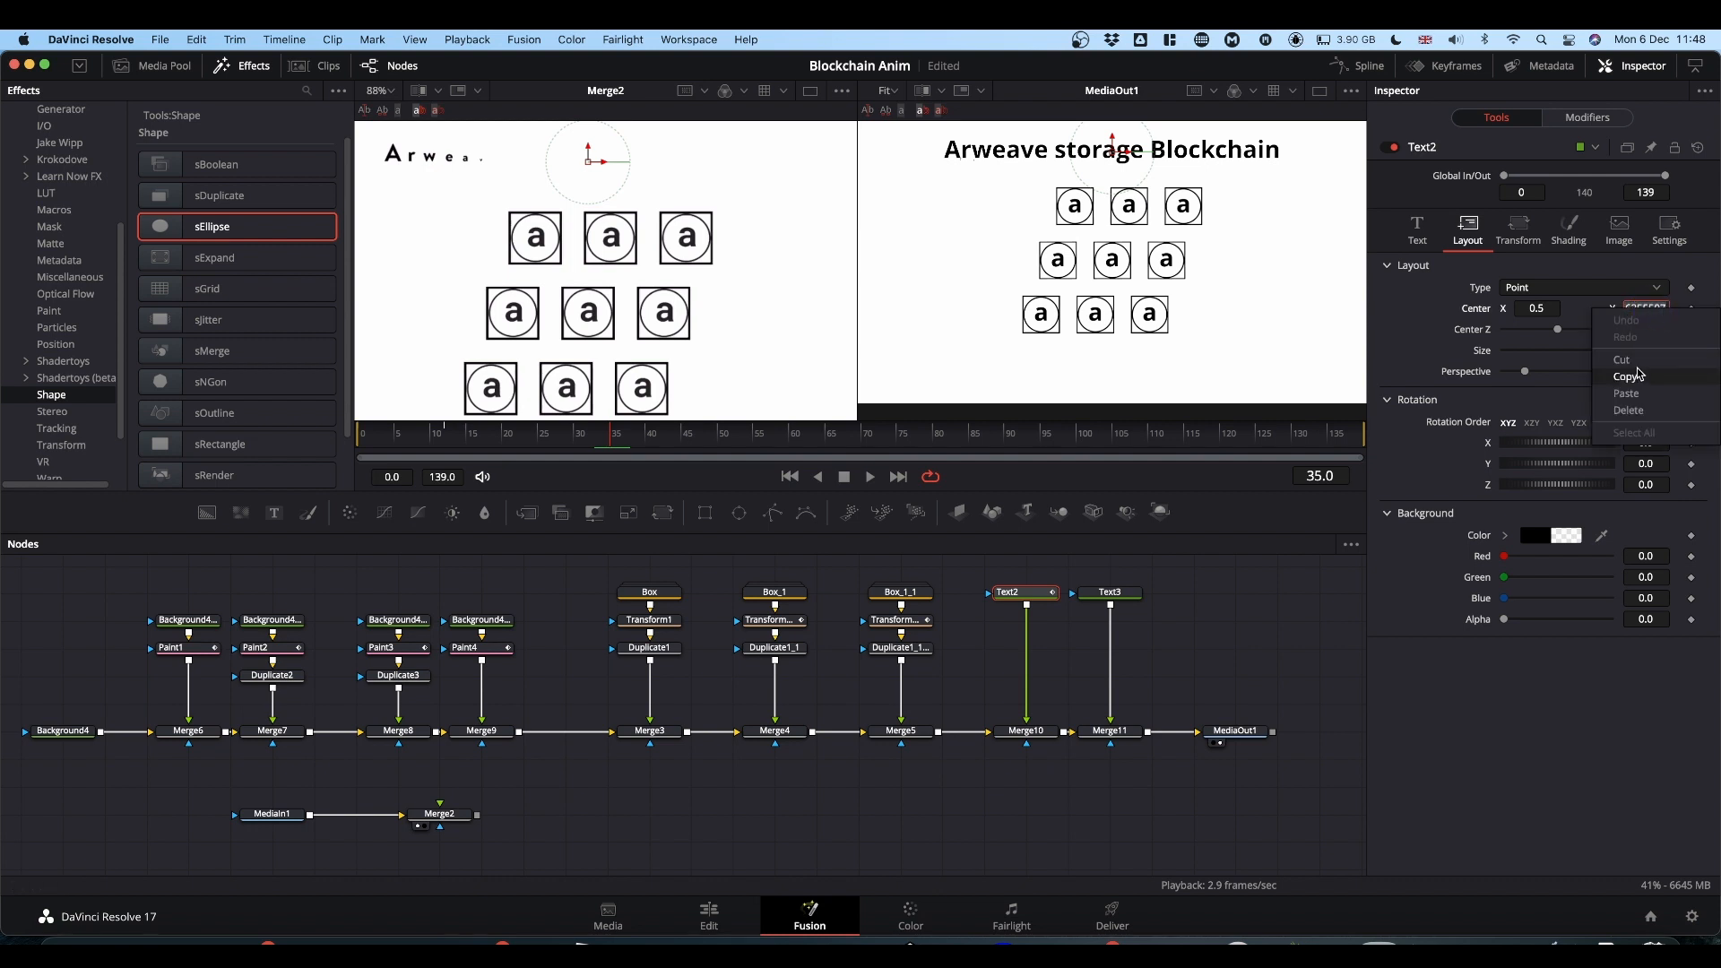
{"action": "left_click", "coordinate": [1628, 376]}
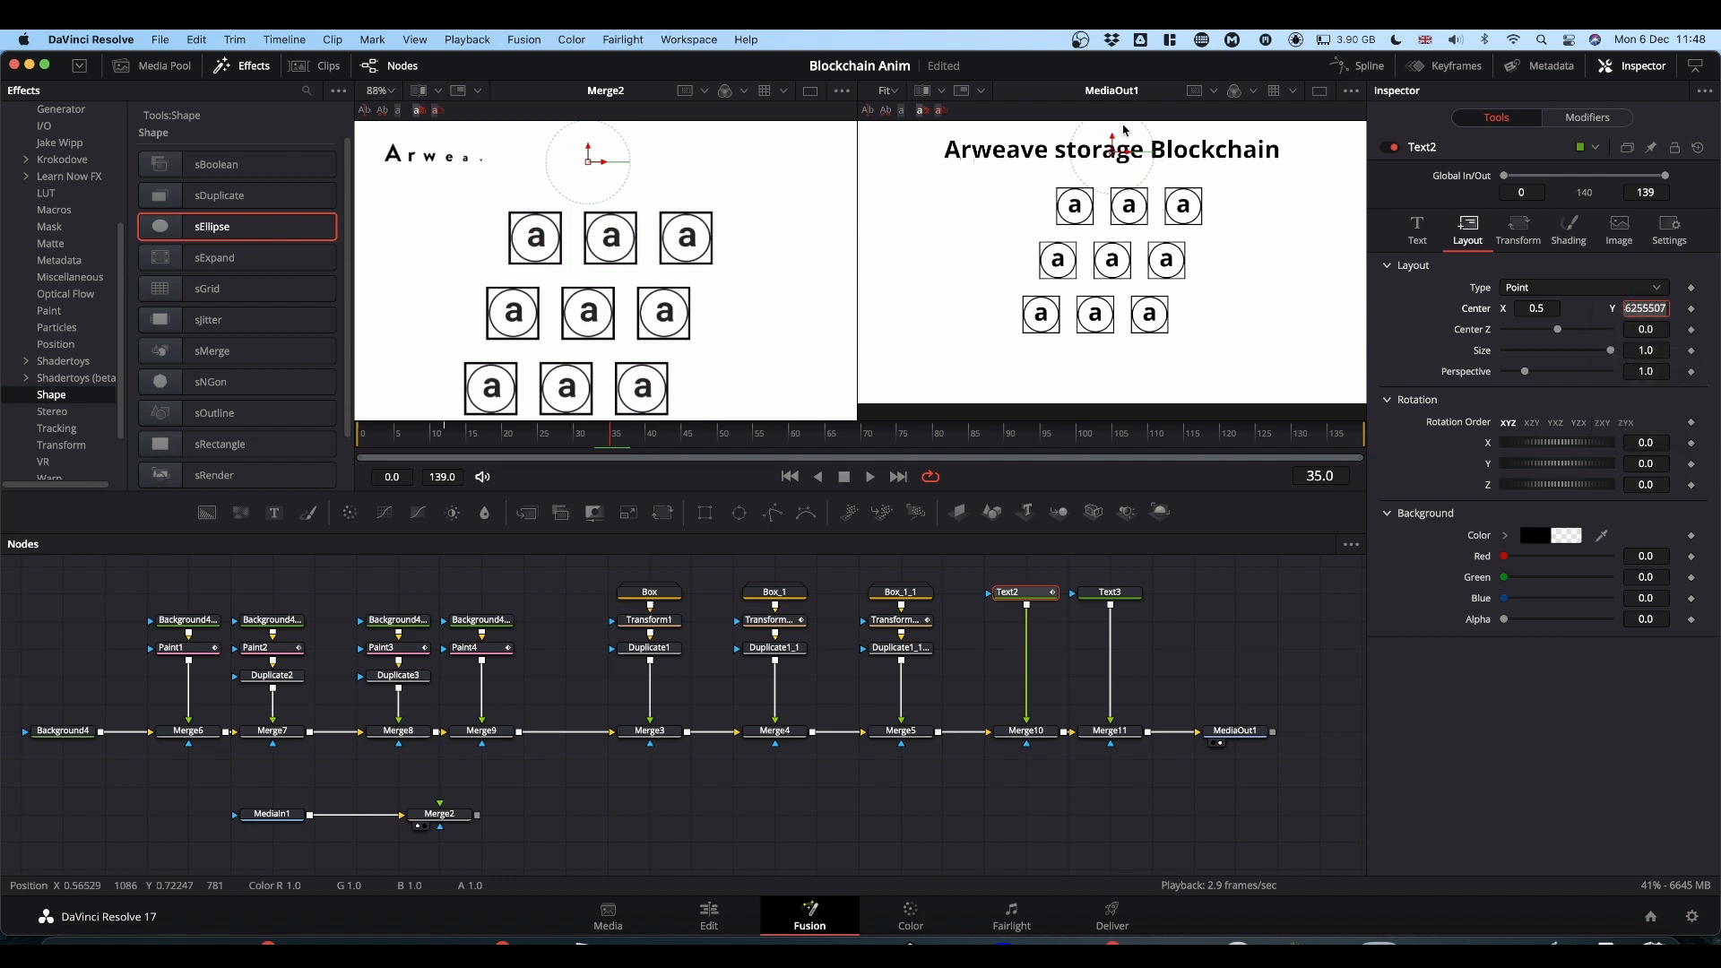
{"action": "left_click", "coordinate": [1115, 593]}
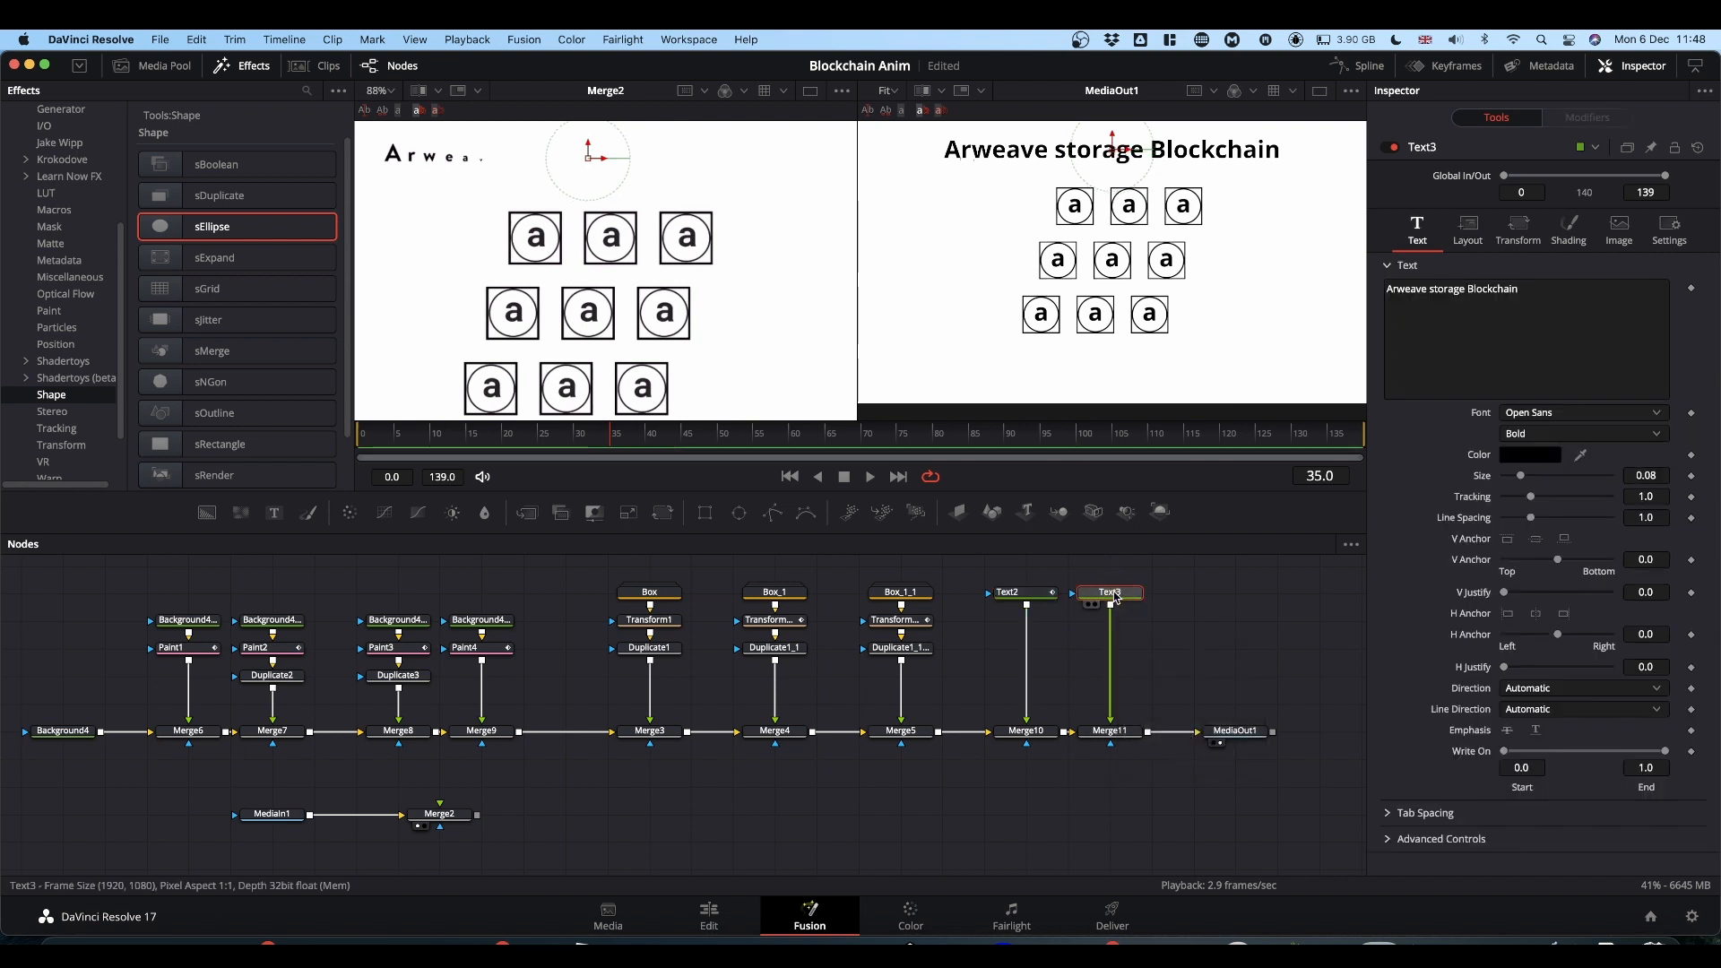
{"action": "left_click", "coordinate": [1467, 231]}
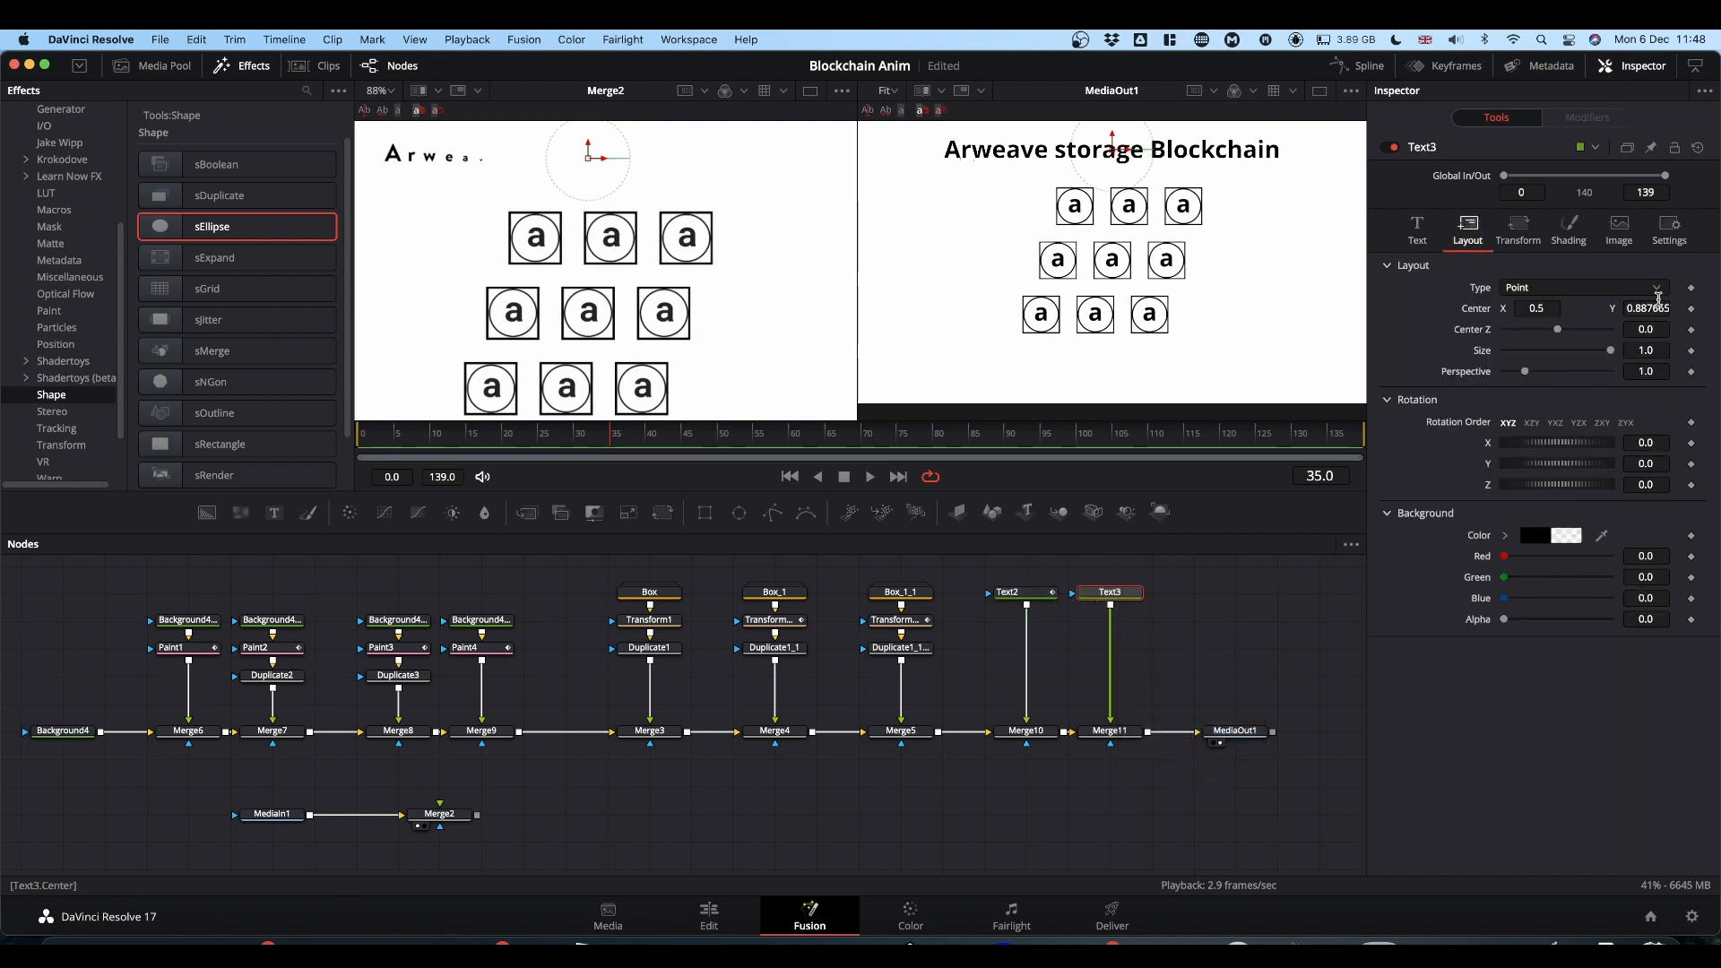
{"action": "left_click", "coordinate": [1655, 308]}
{"action": "right_click", "coordinate": [1656, 307]}
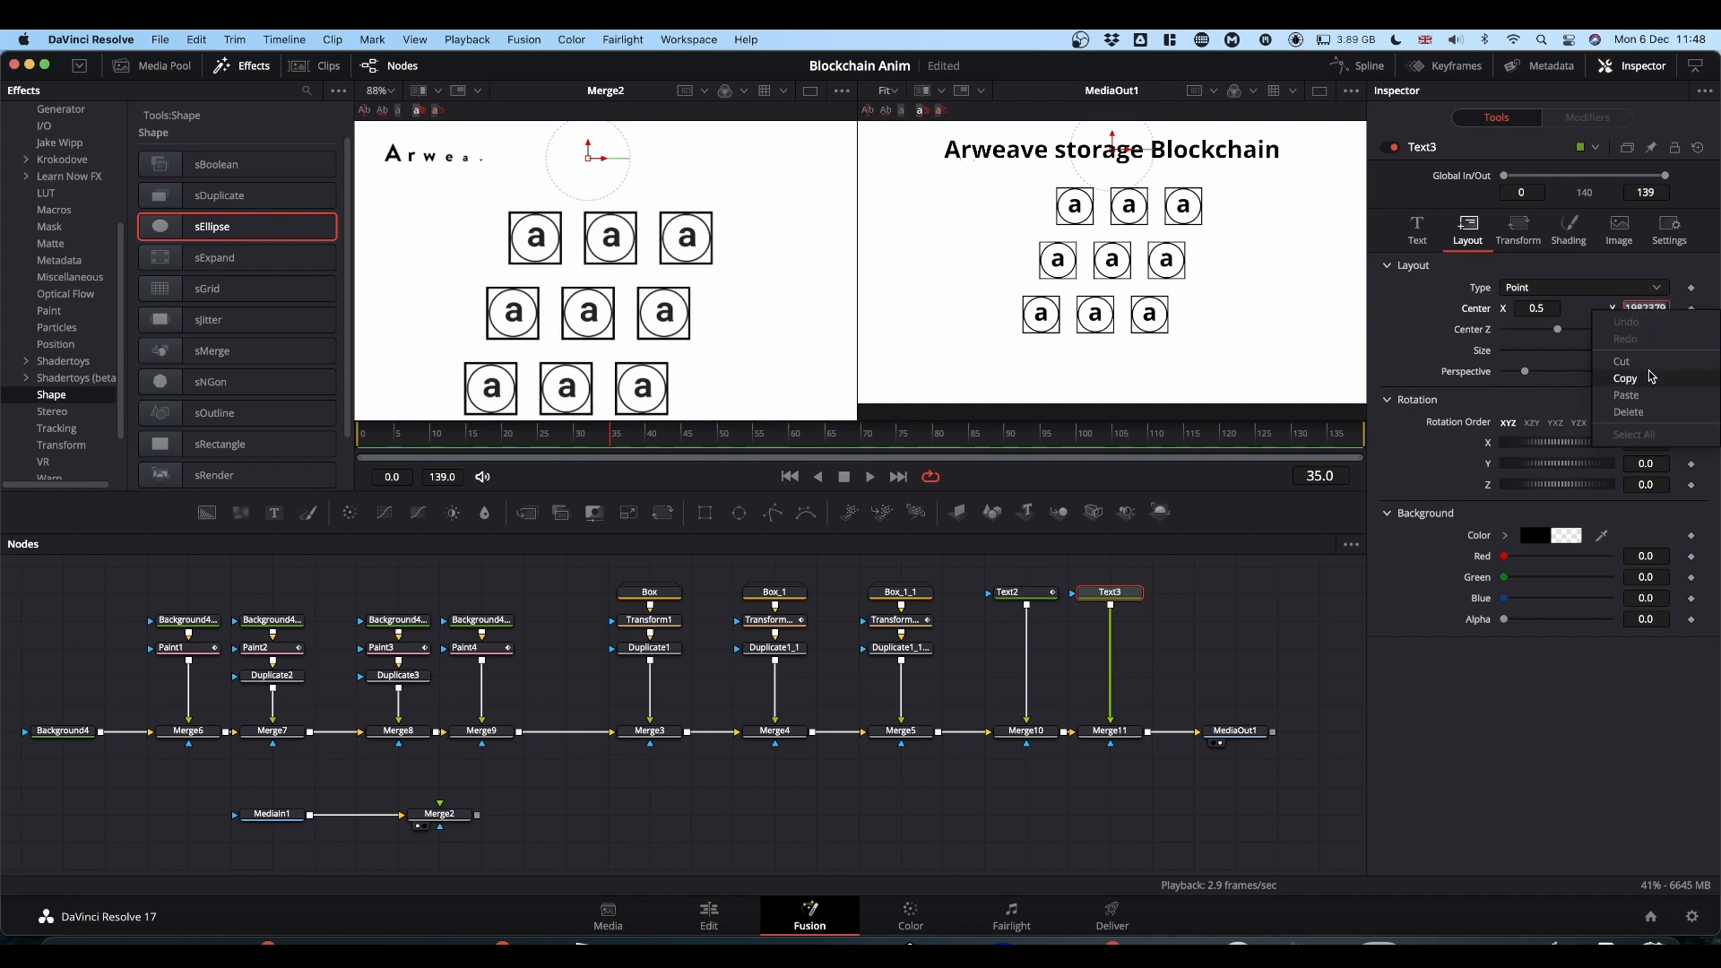
{"action": "left_click", "coordinate": [1652, 394]}
{"action": "key", "text": "Return"}
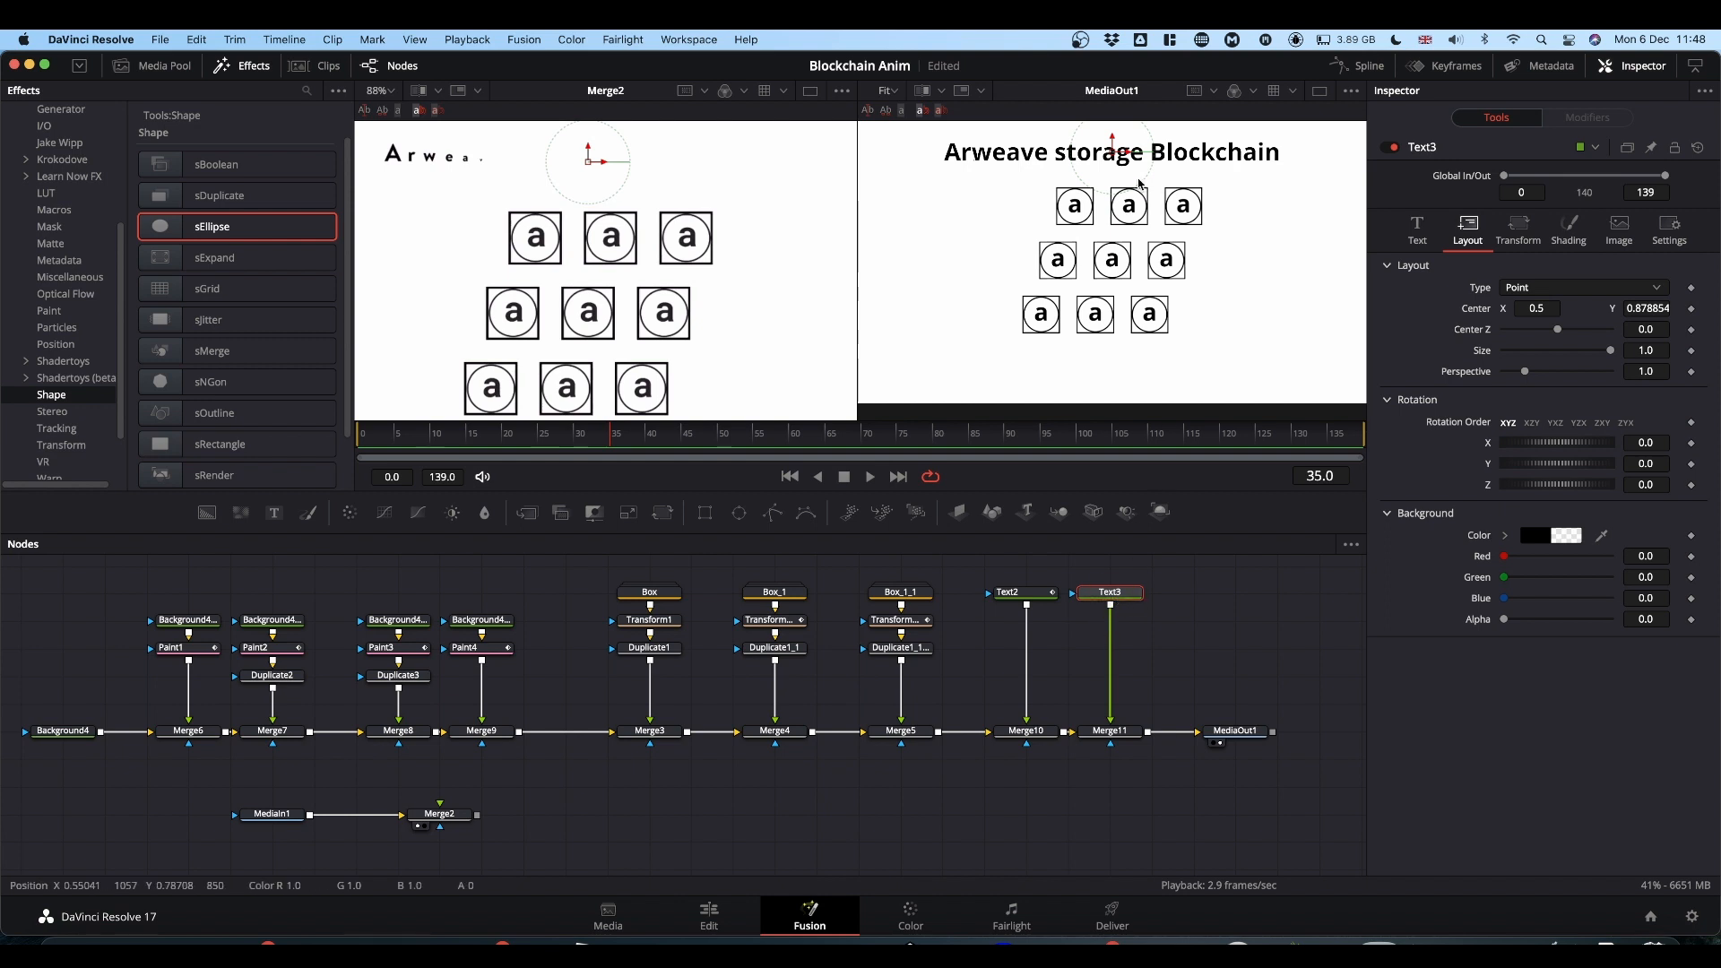
Add a Follower modifier to Text3's text, with the order Left to Right and a delay of 1 between characters.
{"action": "left_click", "coordinate": [1416, 230]}
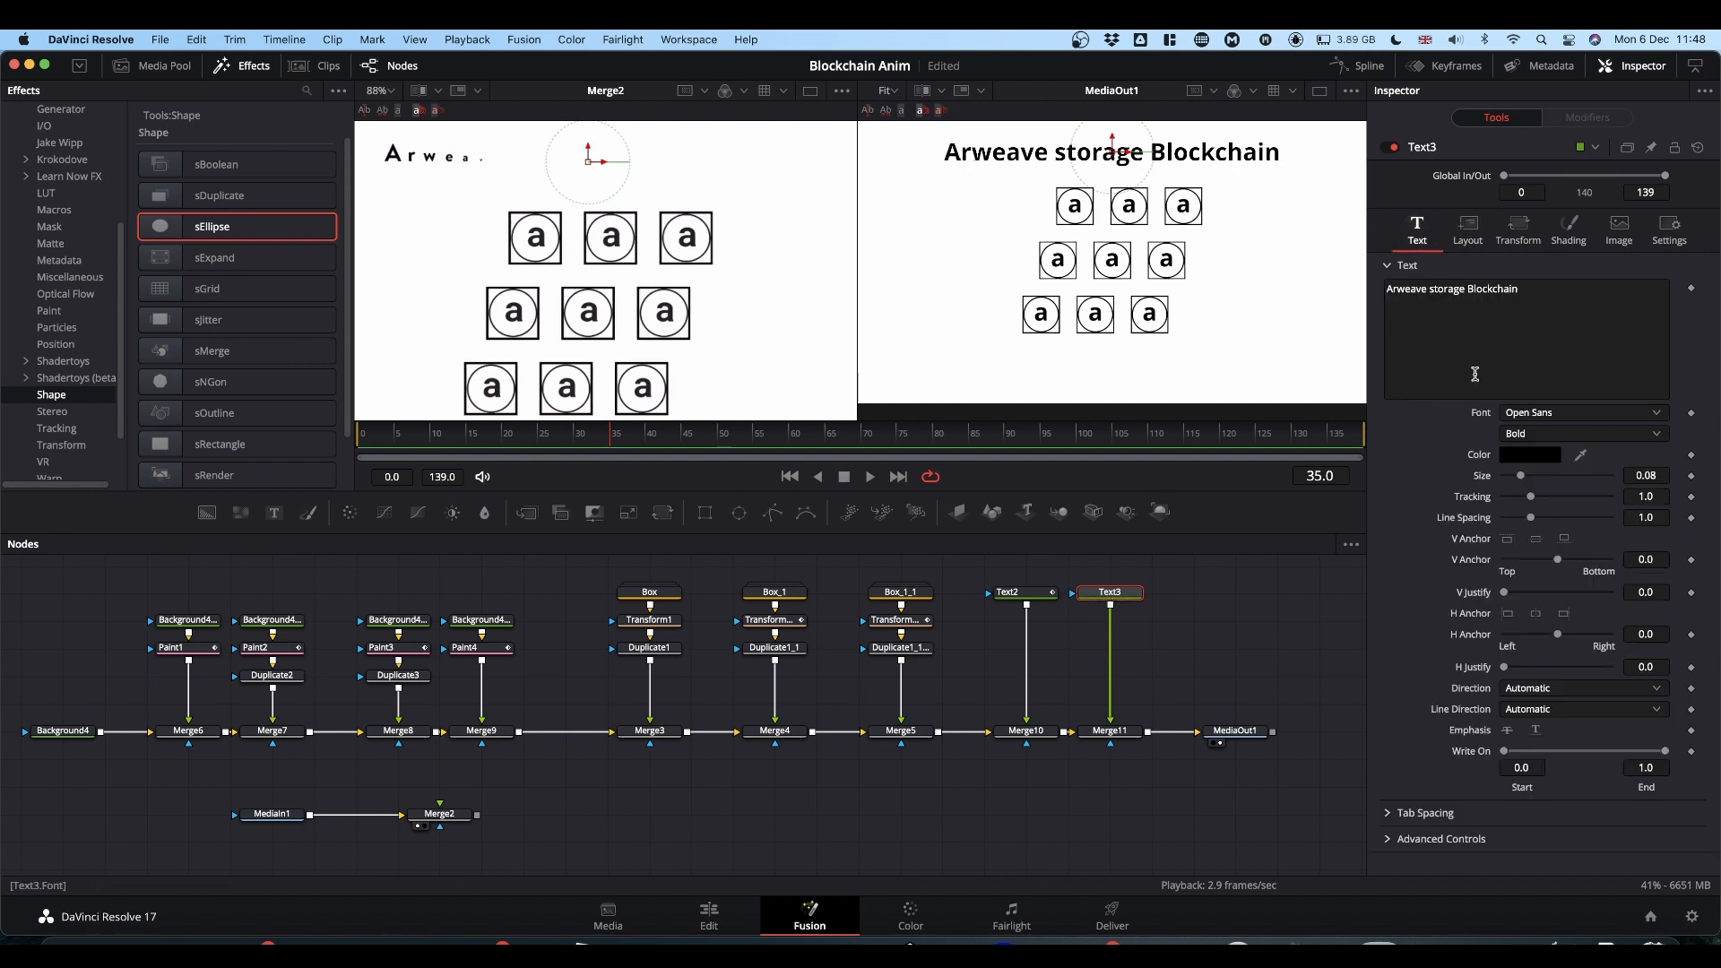
{"action": "right_click", "coordinate": [1471, 329]}
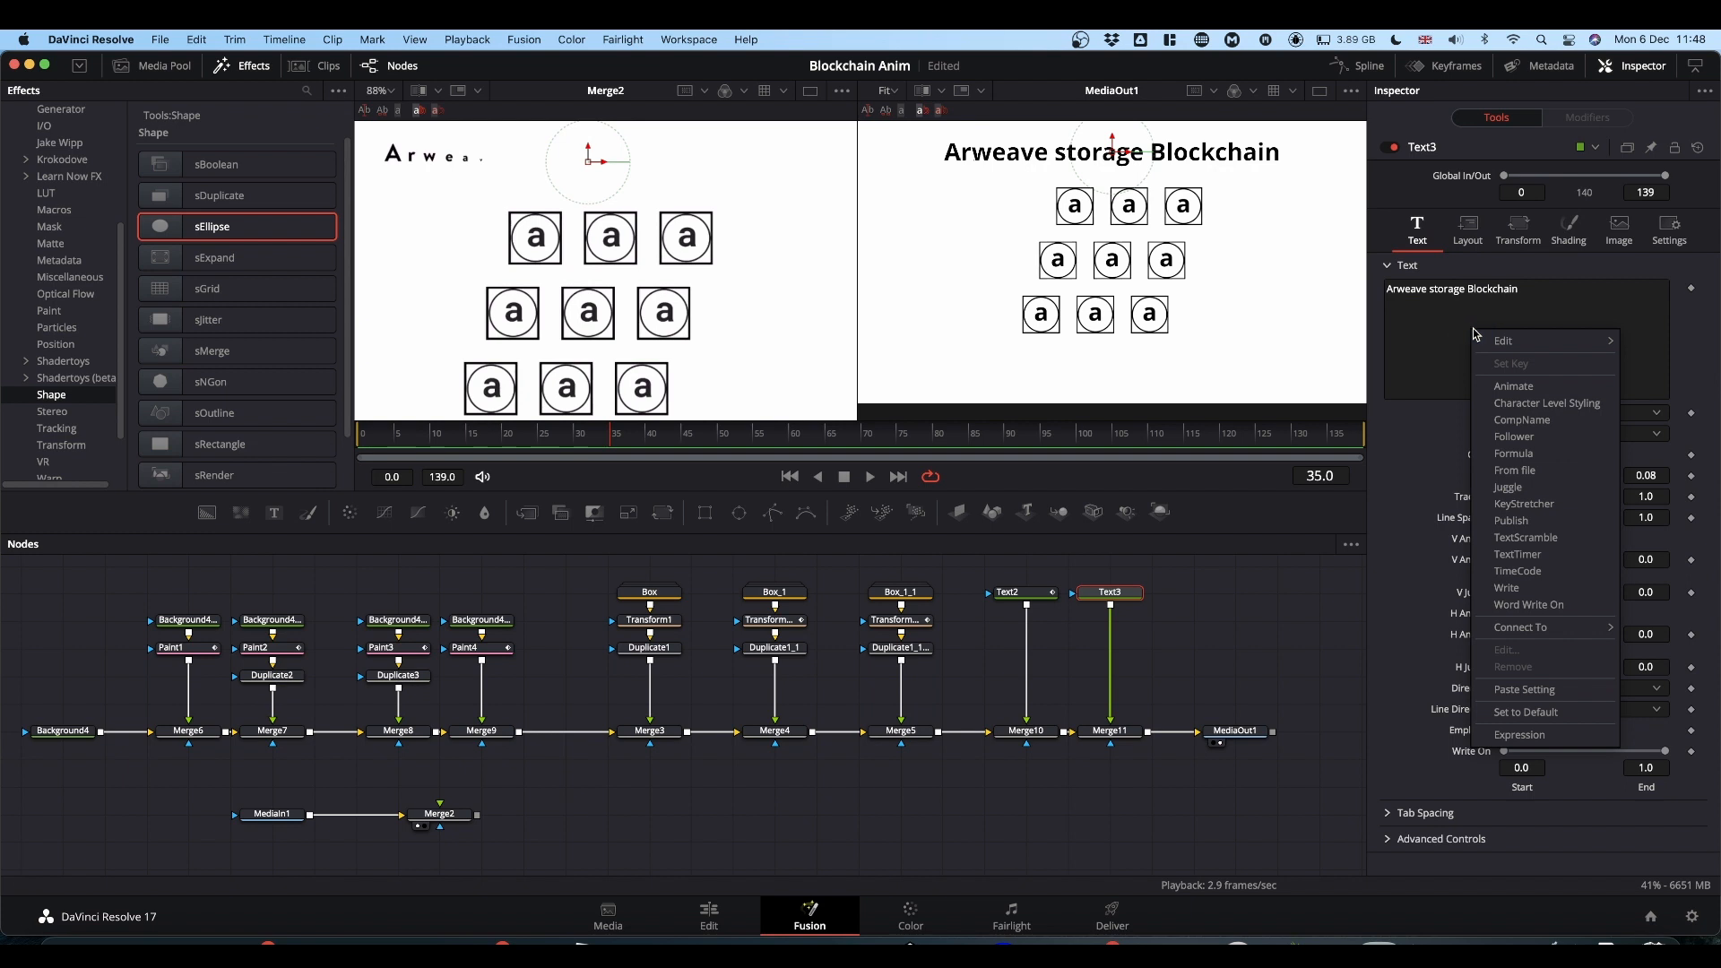
{"action": "left_click", "coordinate": [1536, 441]}
{"action": "left_click", "coordinate": [1588, 117]}
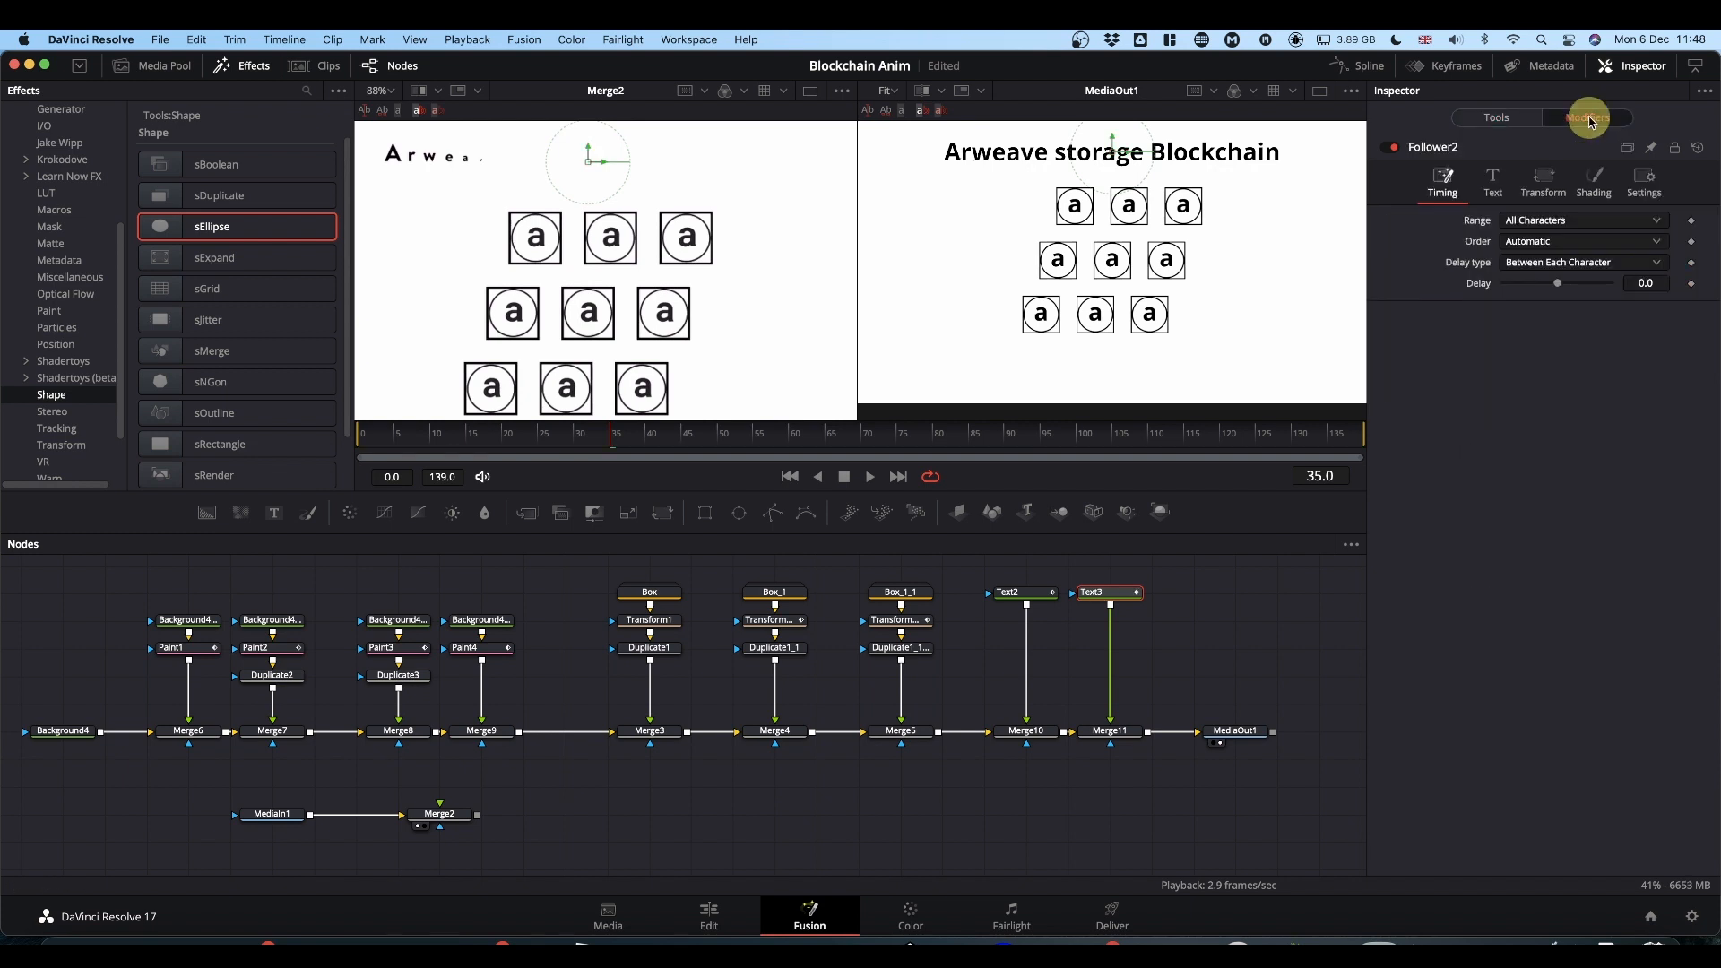
{"action": "left_click", "coordinate": [1523, 242]}
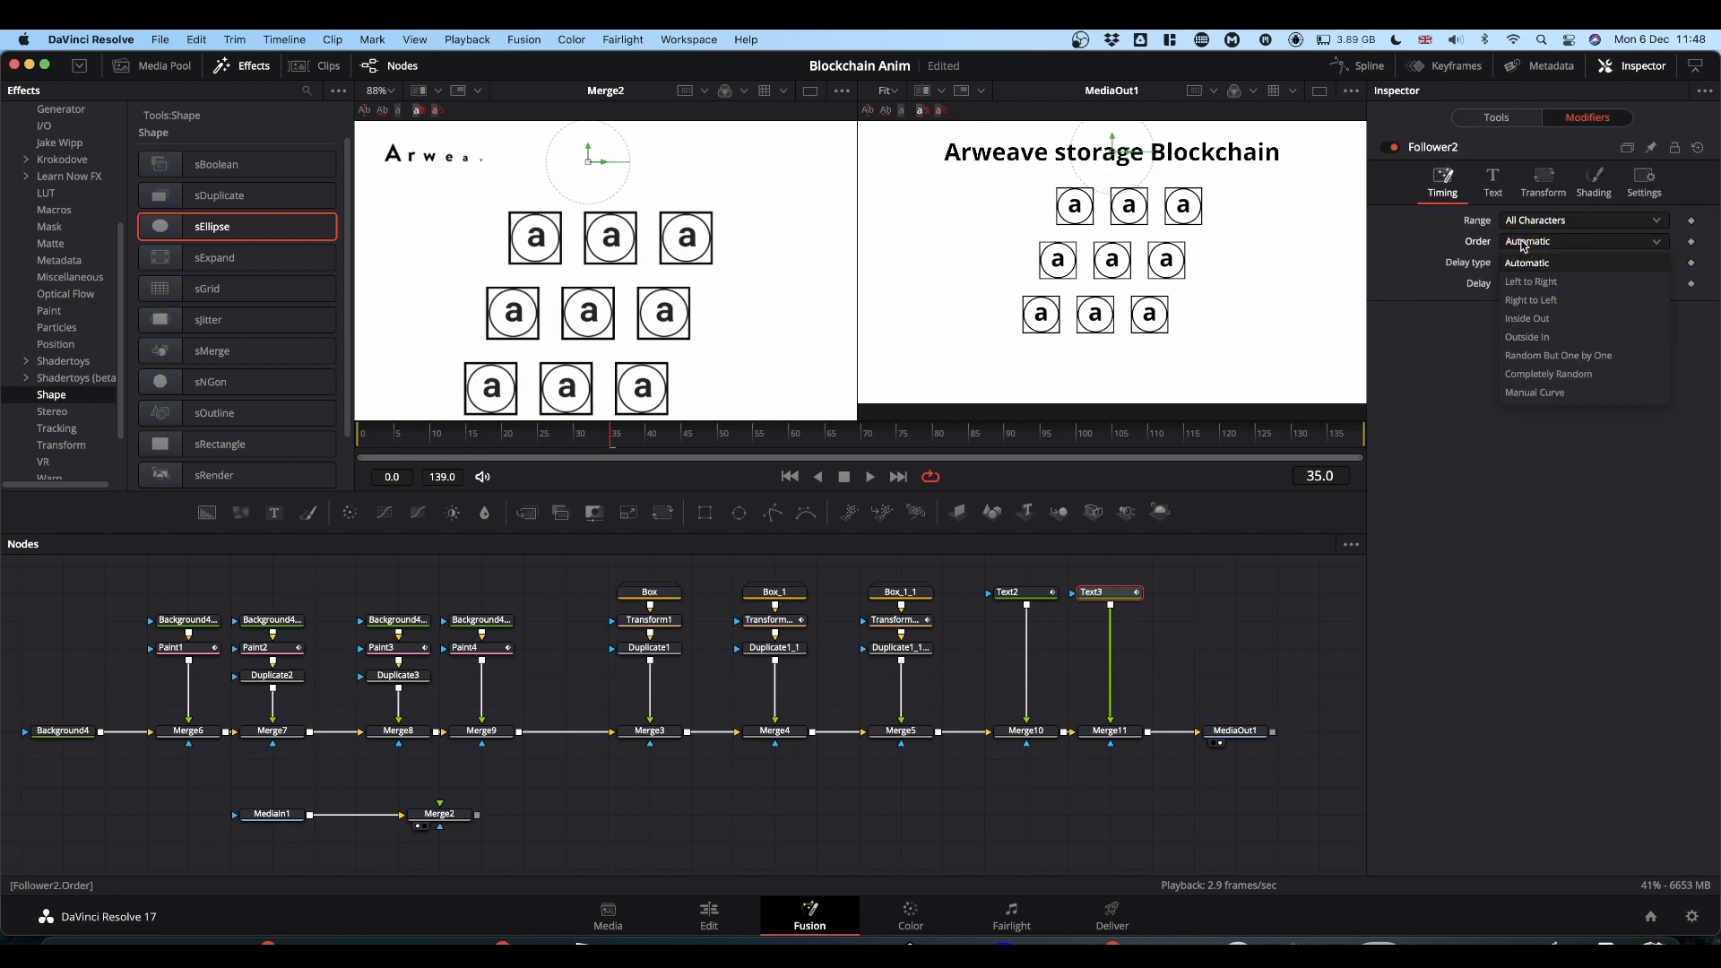
{"action": "left_click", "coordinate": [1522, 278]}
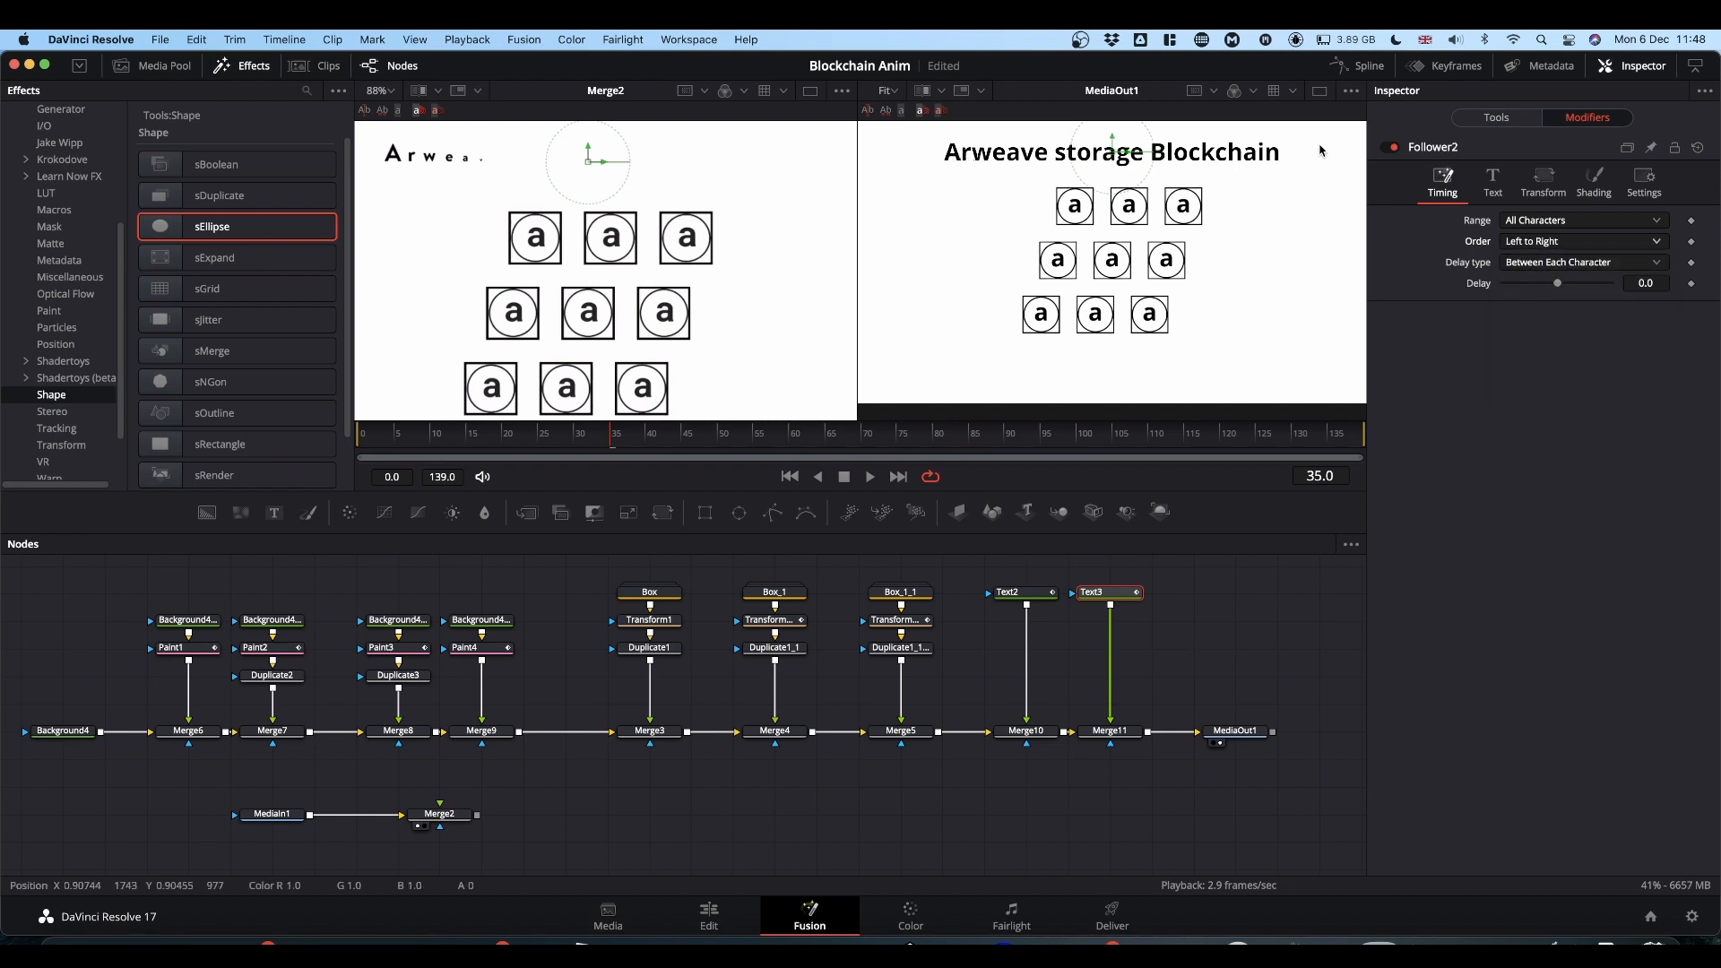
{"action": "left_click", "coordinate": [1647, 283]}
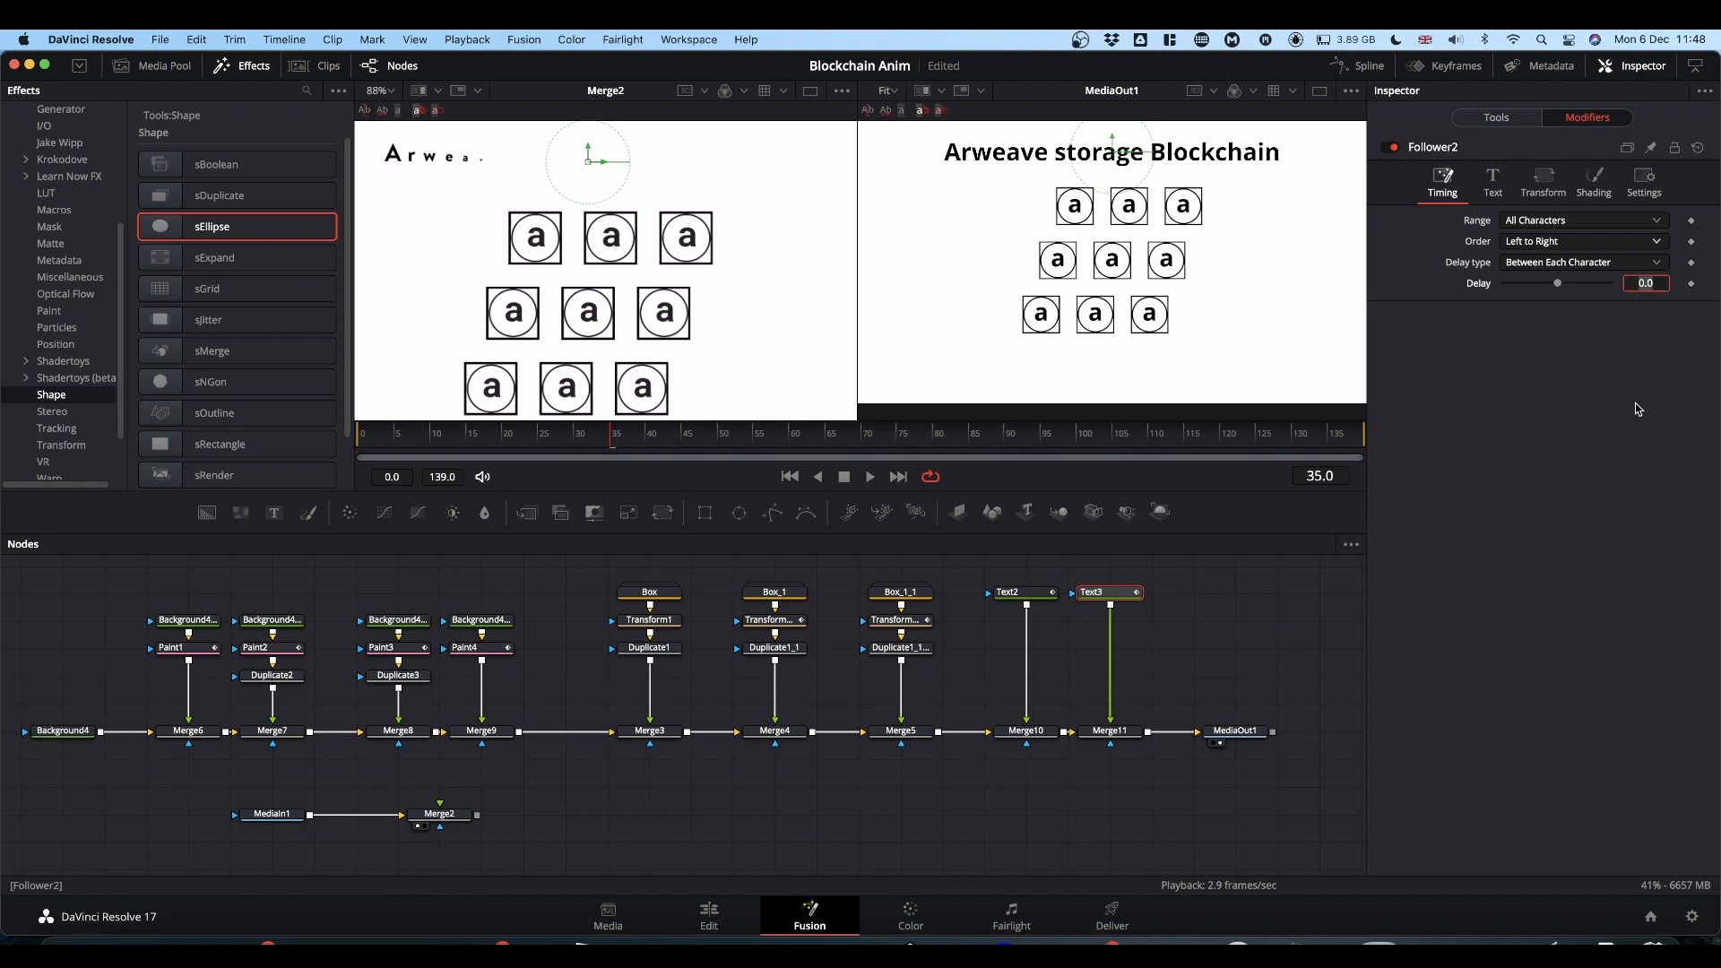
{"action": "type", "text": "1"}
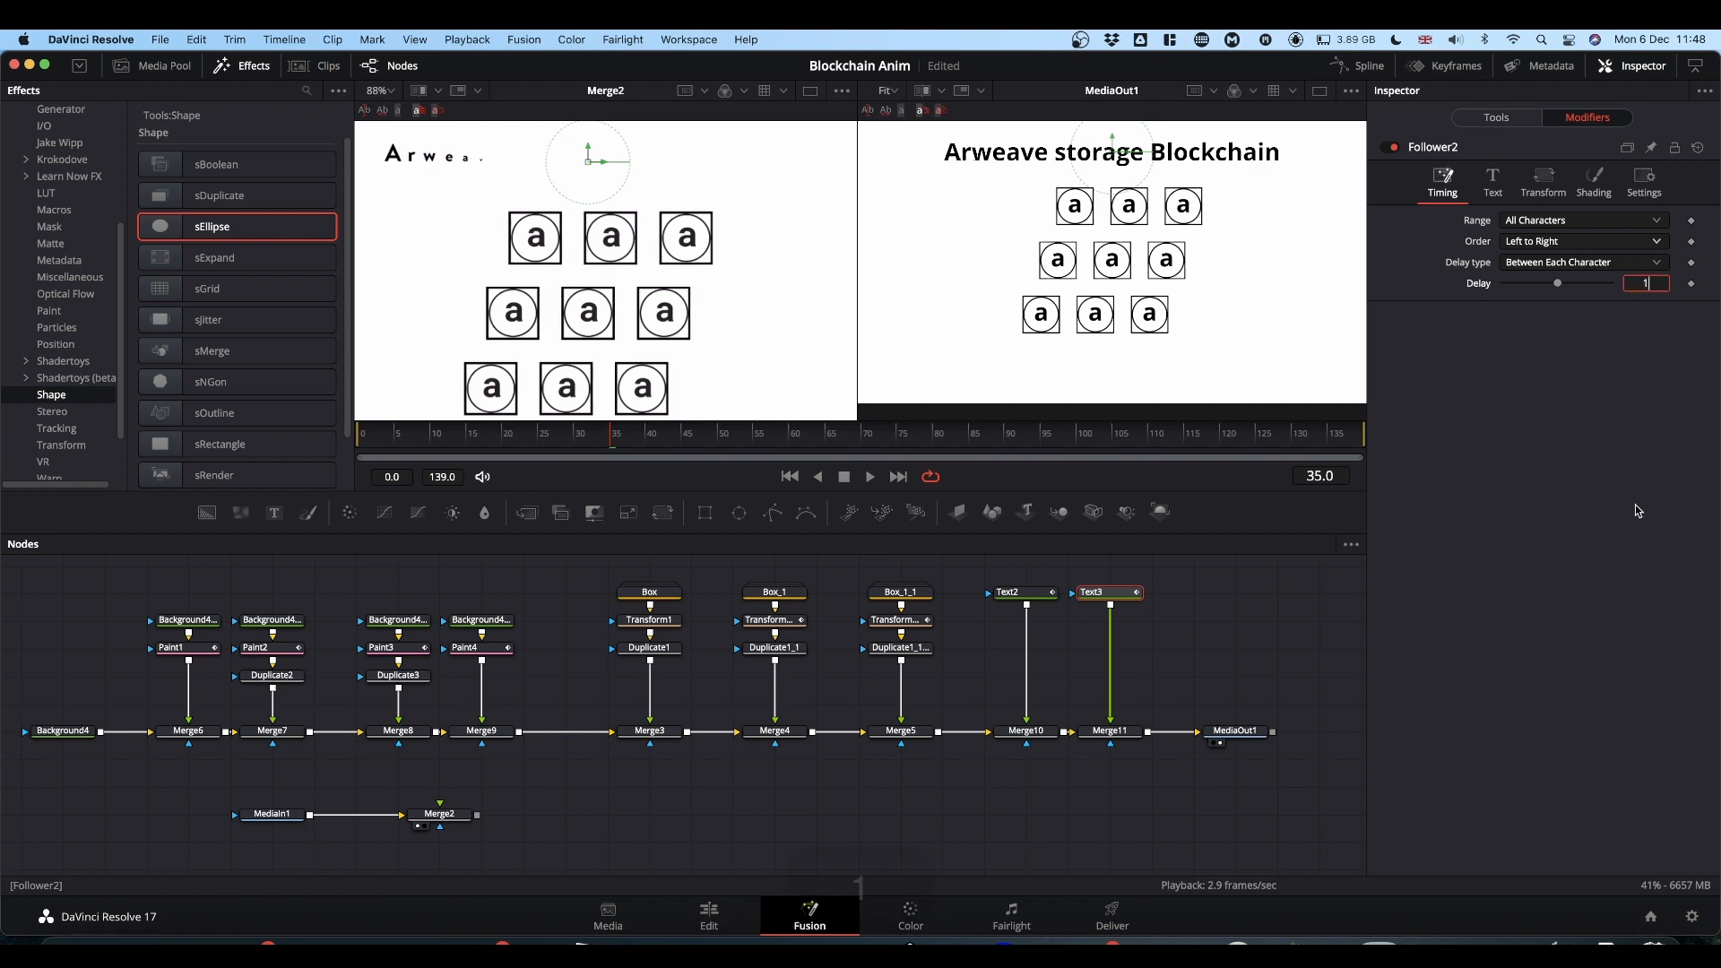
{"action": "left_click", "coordinate": [1576, 492]}
Keyframe the new Follower's character Size X and Y at 0.0 on frame 36.
{"action": "left_click", "coordinate": [1542, 180]}
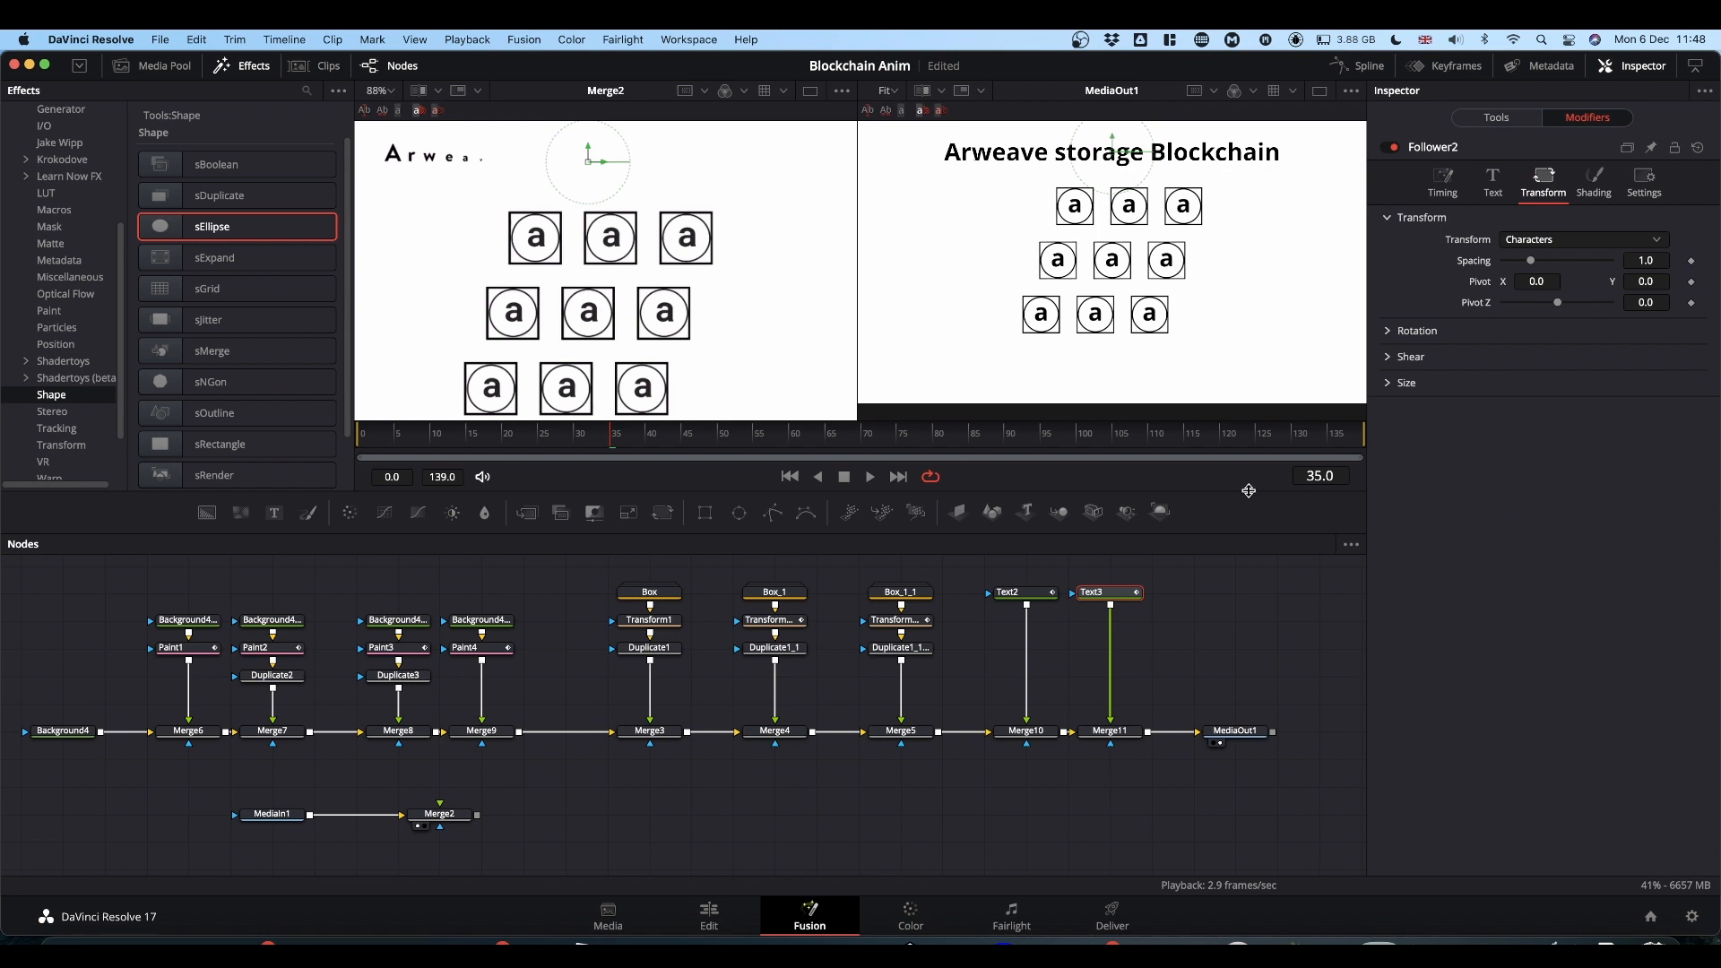
{"action": "key", "text": "Left"}
{"action": "key", "text": "Left"}
{"action": "key", "text": "Left"}
{"action": "key", "text": "Left"}
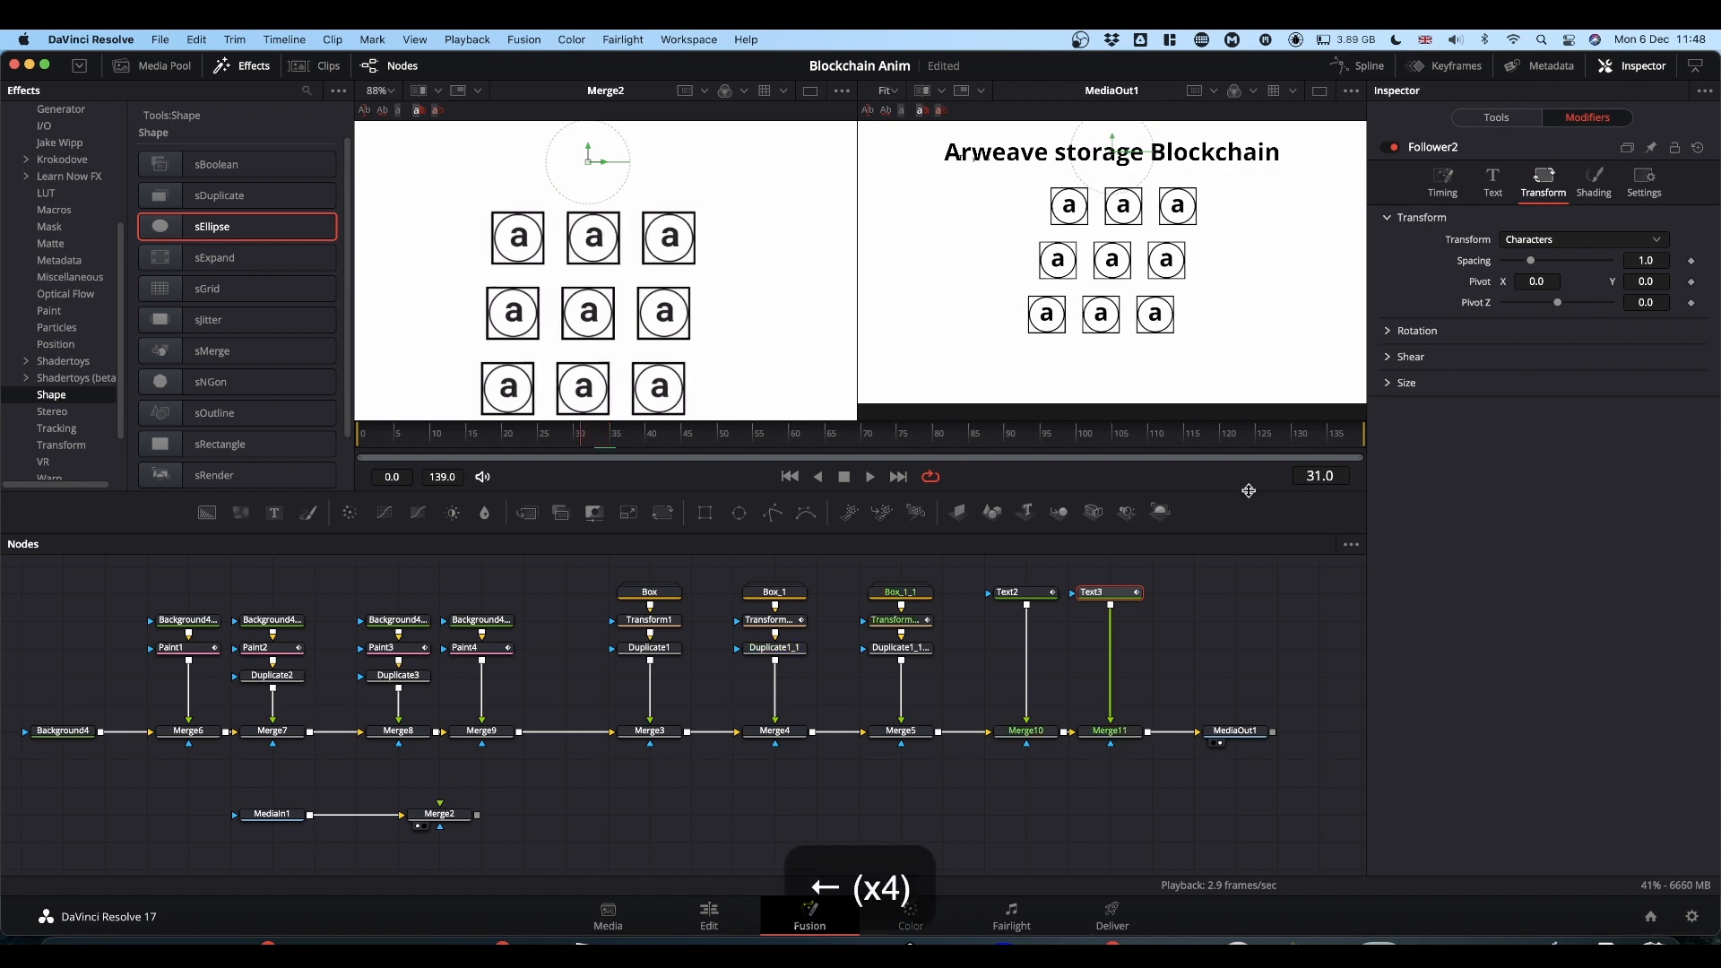
{"action": "key", "text": "Right"}
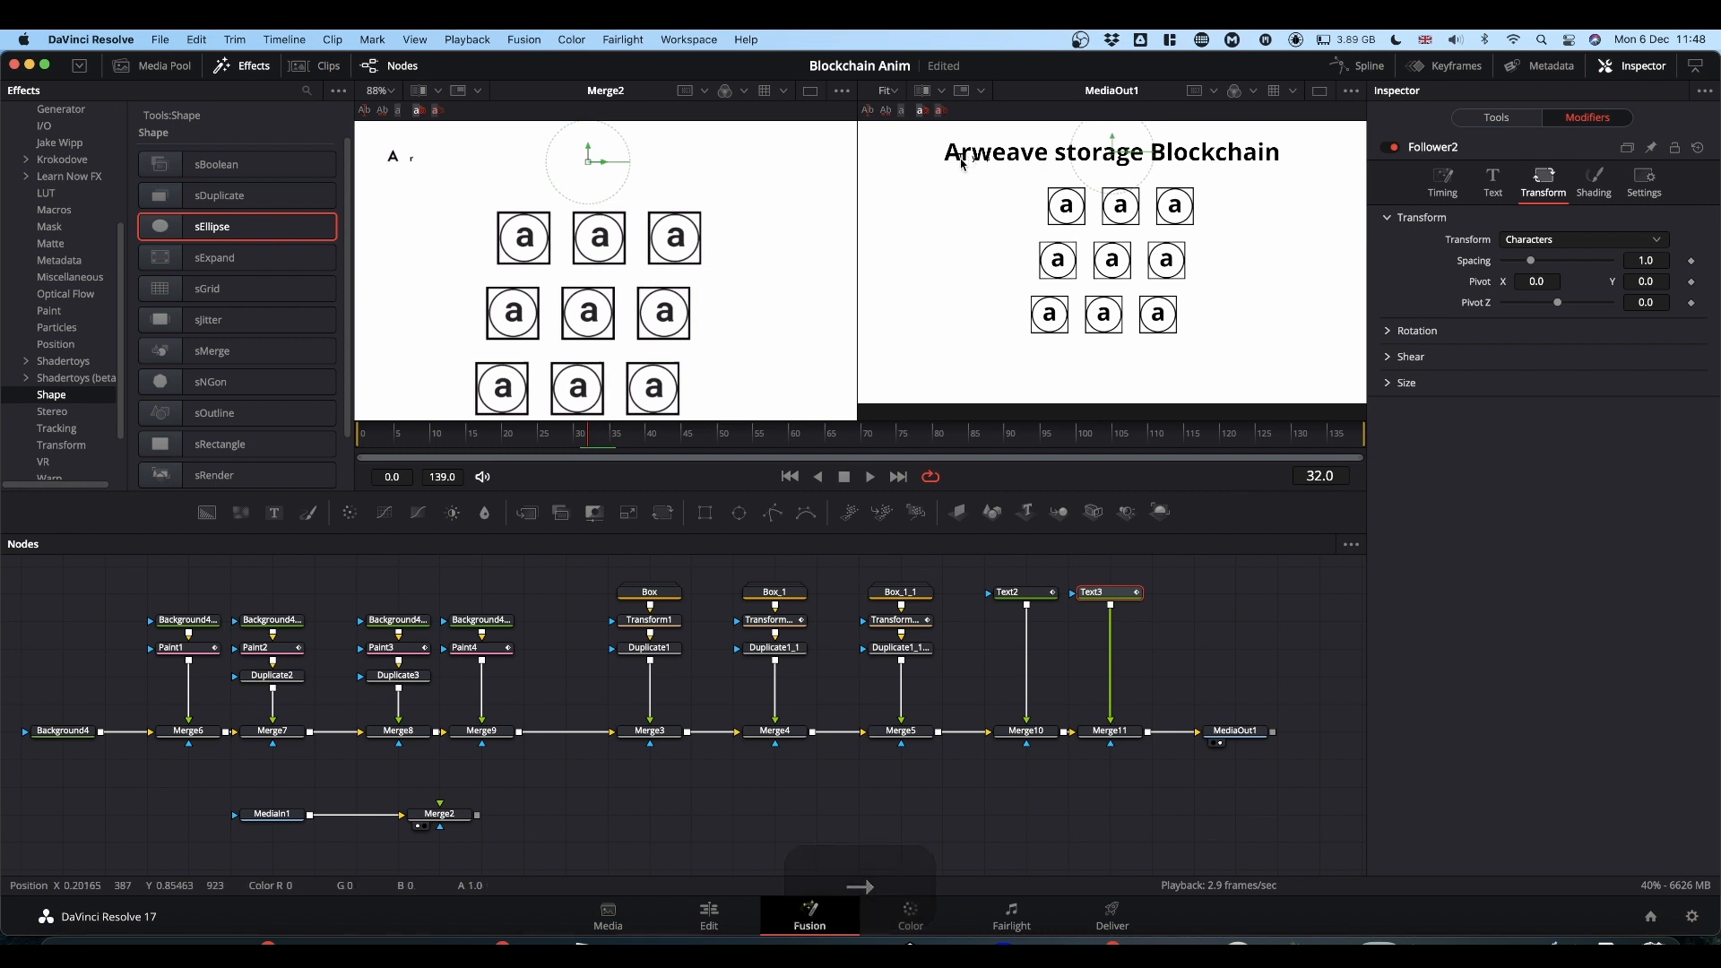
{"action": "key", "text": "Right"}
{"action": "key", "text": "Right"}
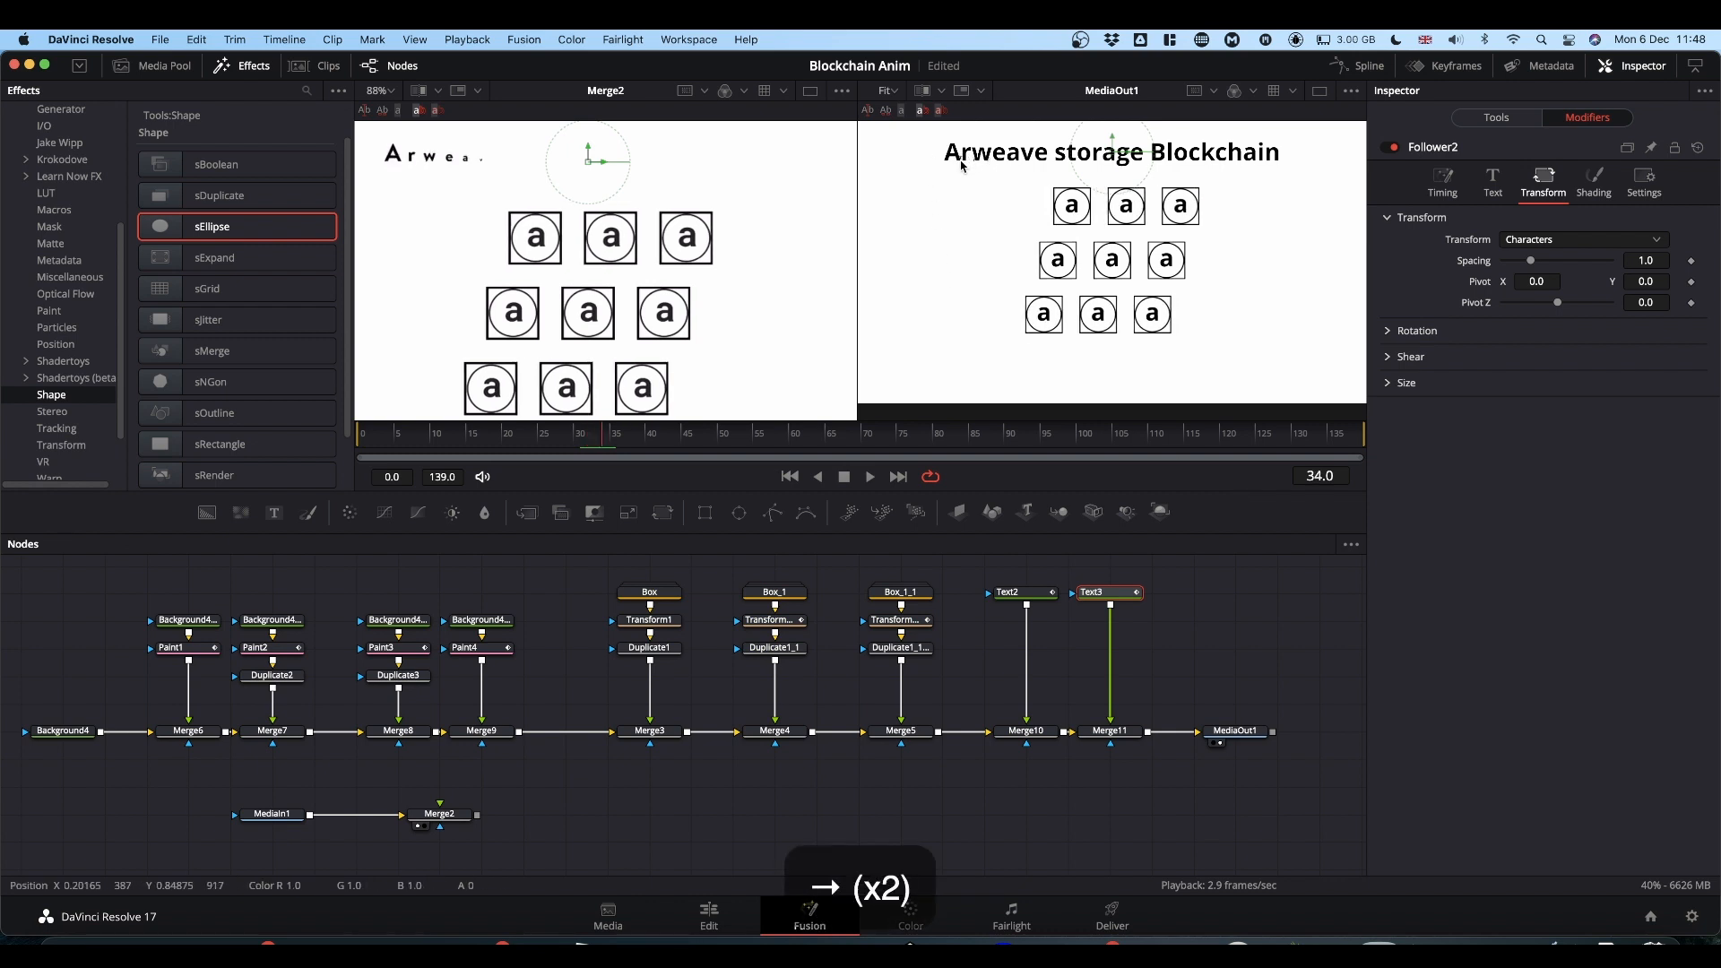
{"action": "key", "text": "Right"}
{"action": "key", "text": "Right"}
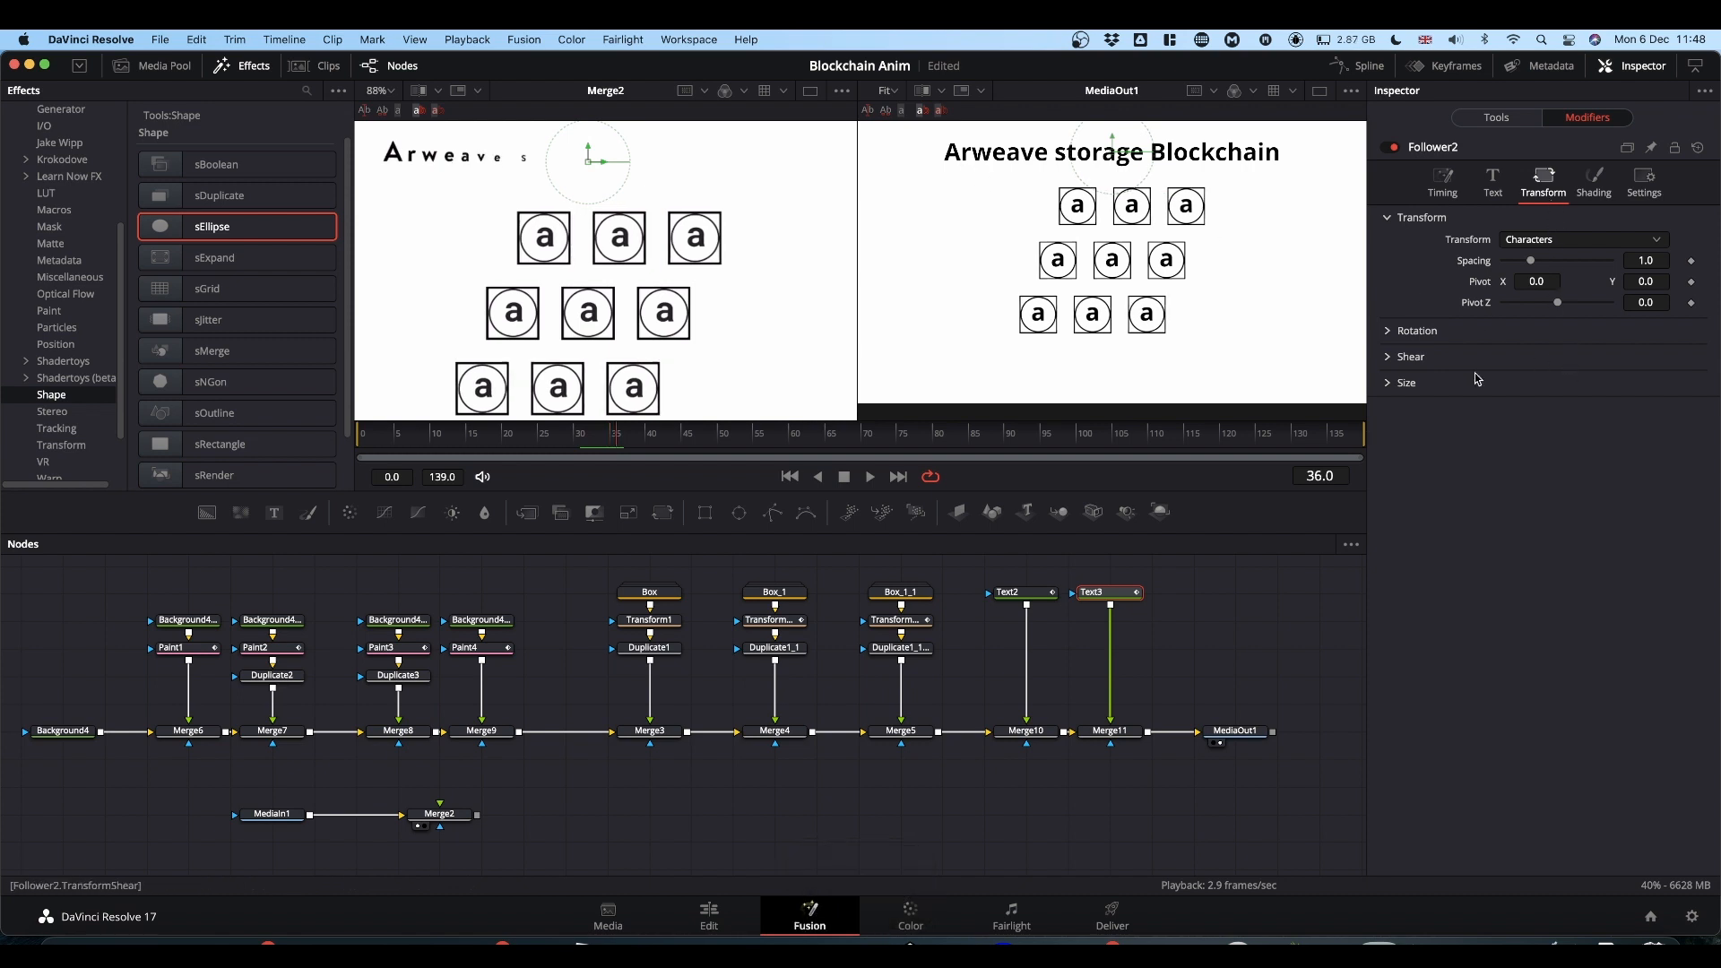
{"action": "left_click", "coordinate": [1389, 384]}
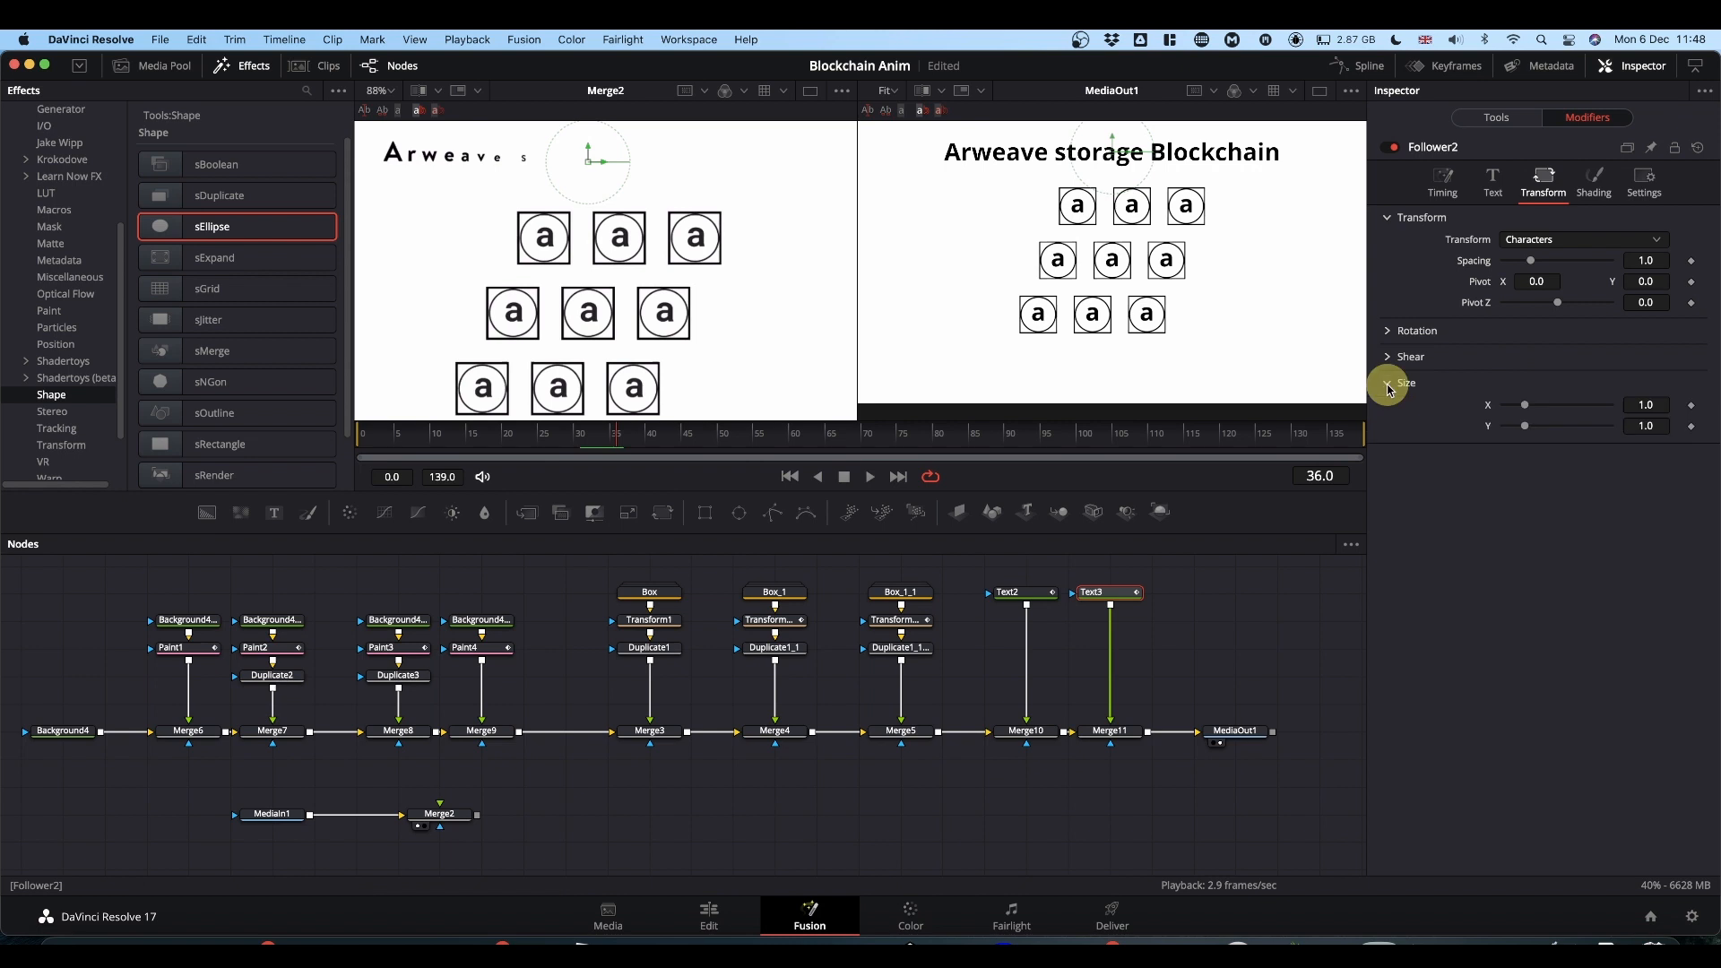
{"action": "left_click", "coordinate": [1692, 405]}
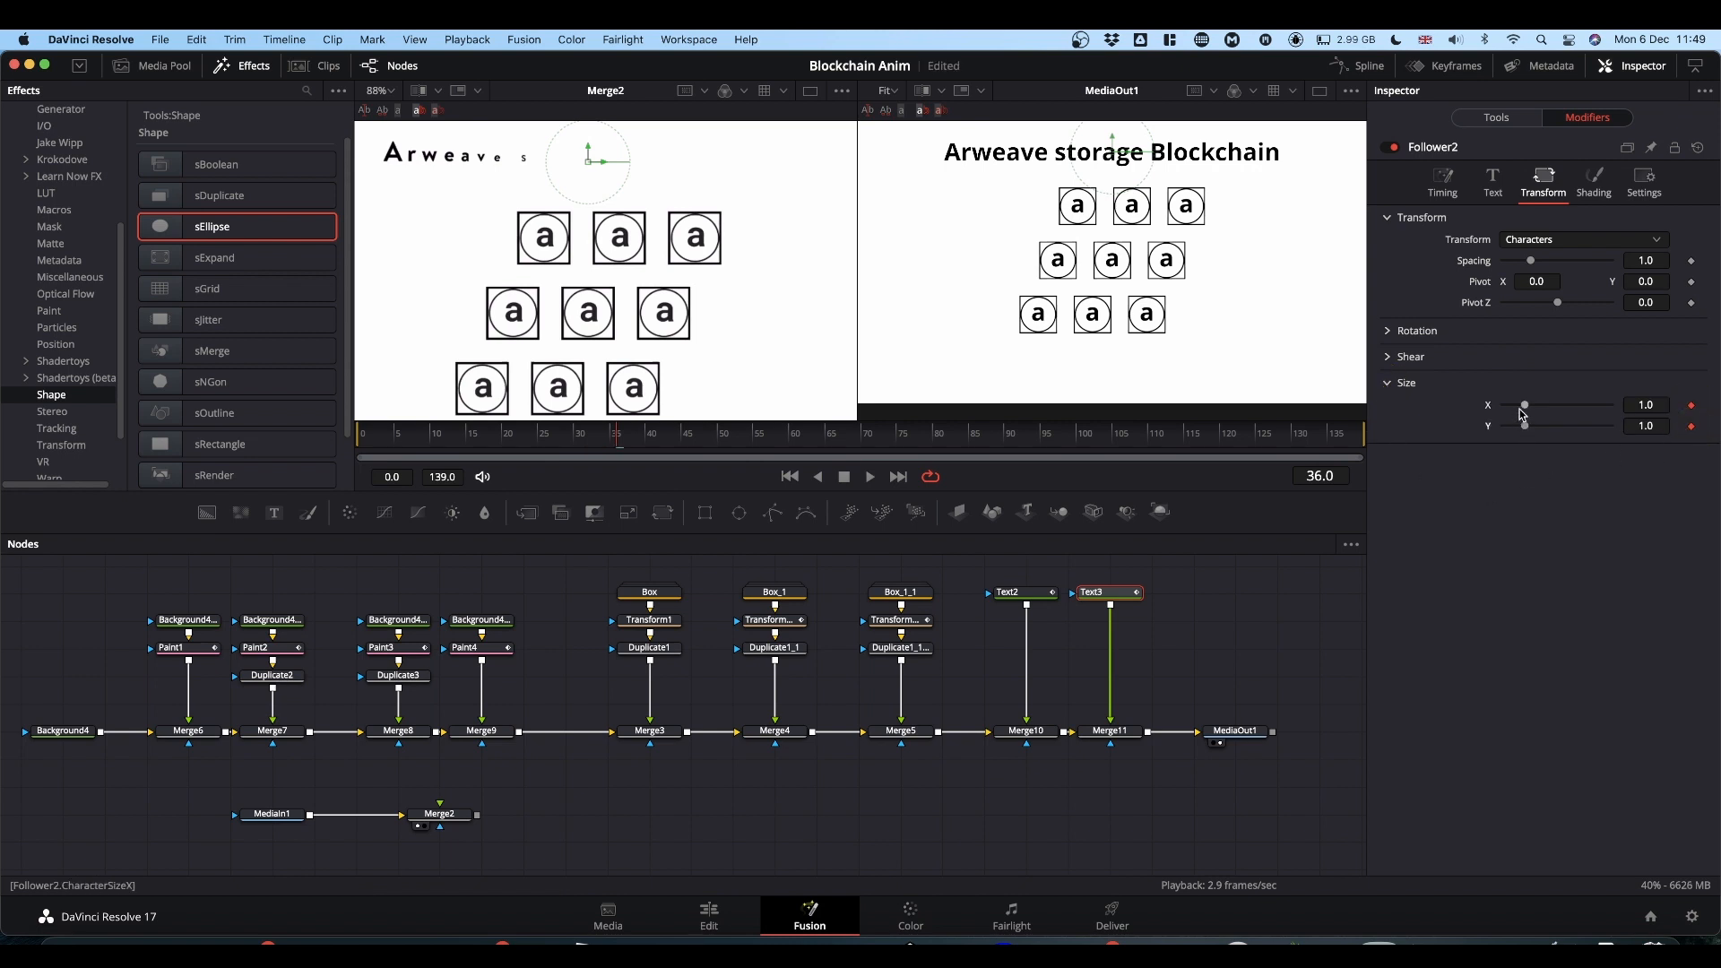
{"action": "left_click_drag", "start_coordinate": [1524, 405], "coordinate": [1391, 423]}
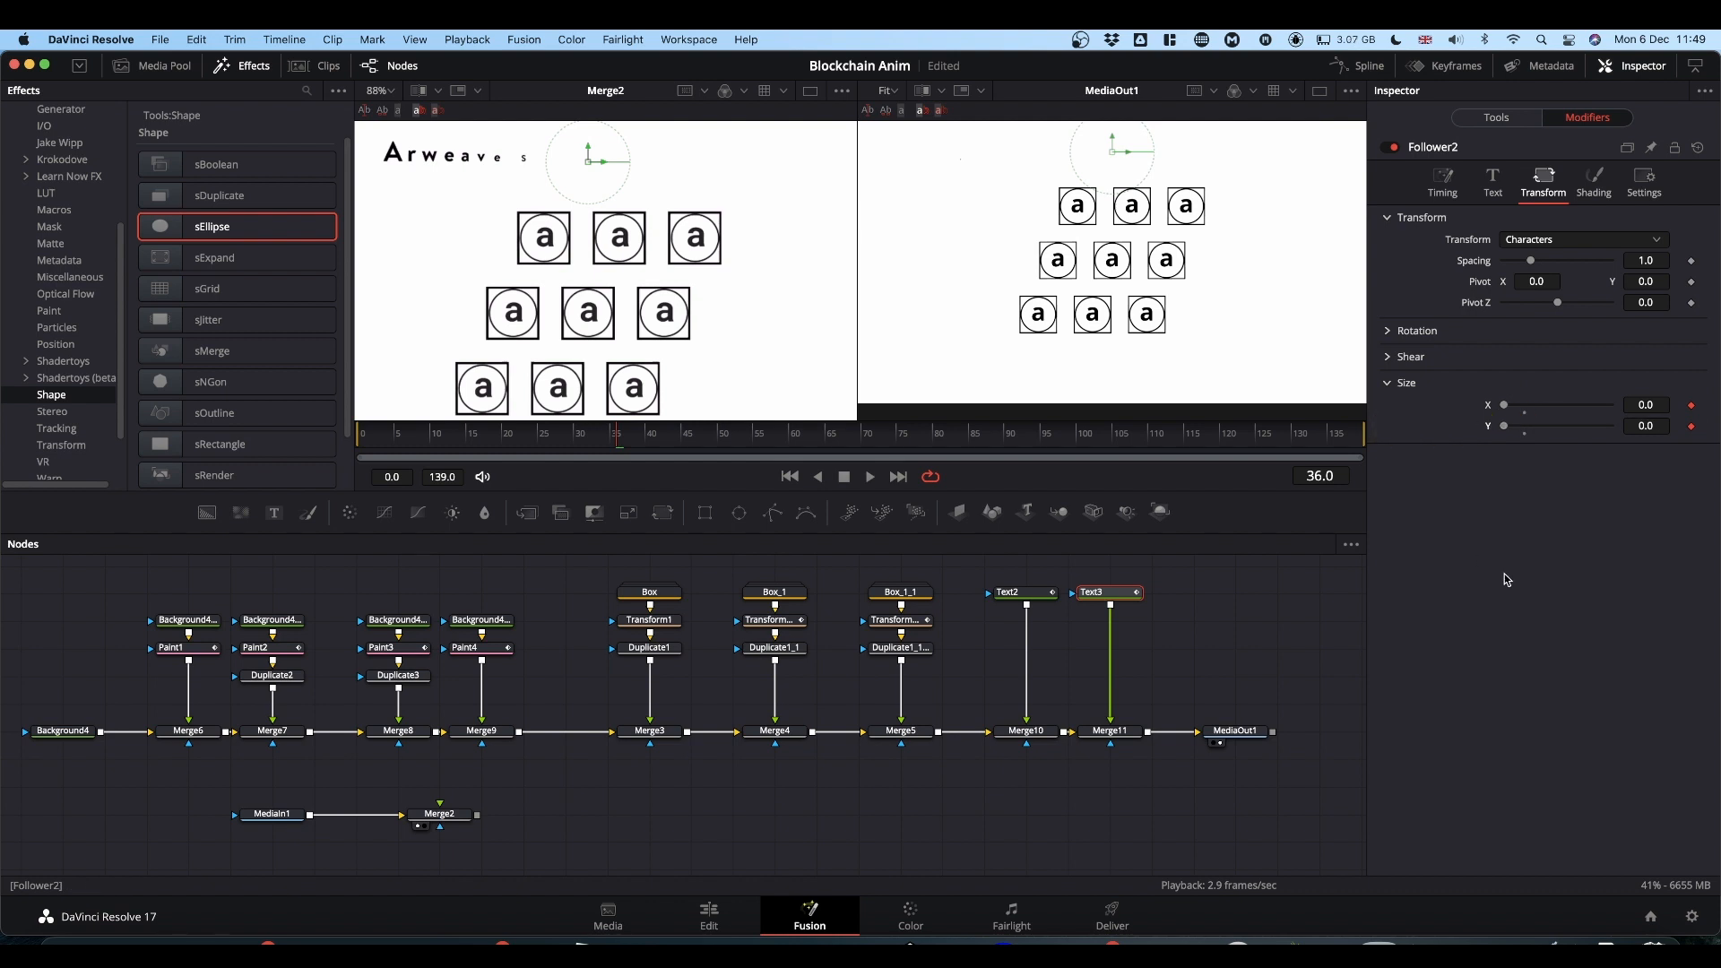
Keyframe the Follower's character Size X and Y at 1.0 on frame 48, and play the animation to check the letters growing in.
{"action": "key", "text": "Right"}
{"action": "key", "text": "Right"}
{"action": "key", "text": "Right"}
{"action": "key", "text": "Right"}
{"action": "key", "text": "Right"}
{"action": "key", "text": "Right"}
{"action": "key", "text": "Right"}
{"action": "key", "text": "Right"}
{"action": "key", "text": "Right"}
{"action": "key", "text": "Right"}
{"action": "key", "text": "Right"}
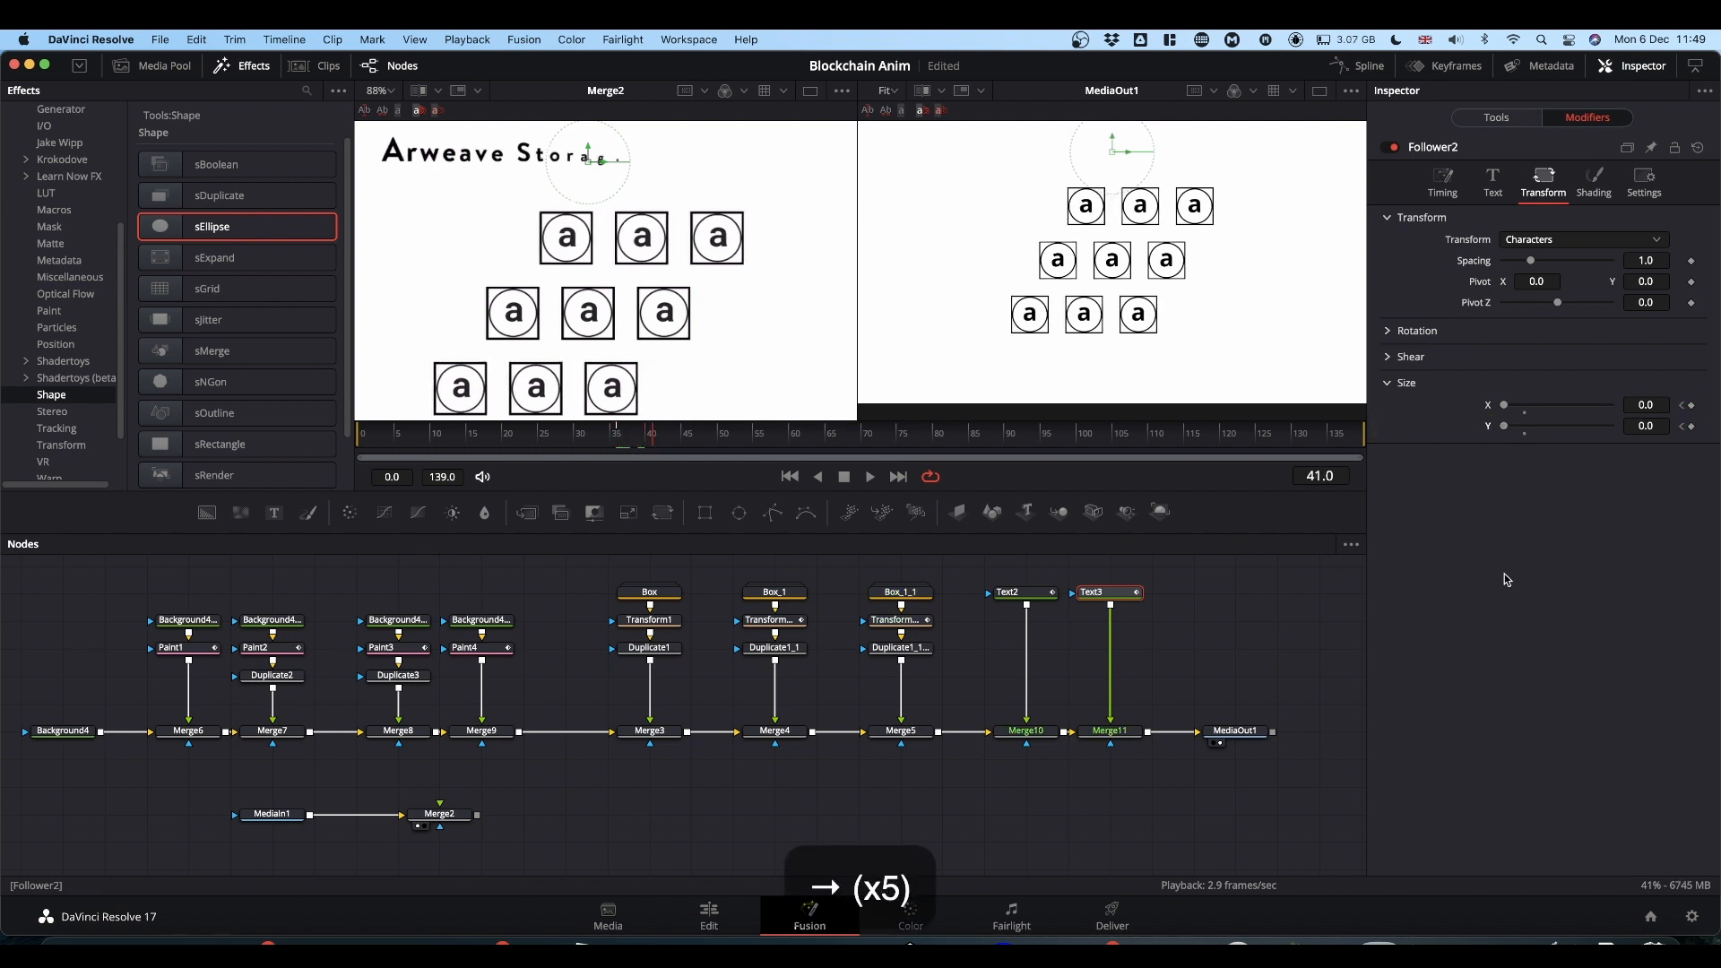
{"action": "key", "text": "Right"}
{"action": "key", "text": "Right"}
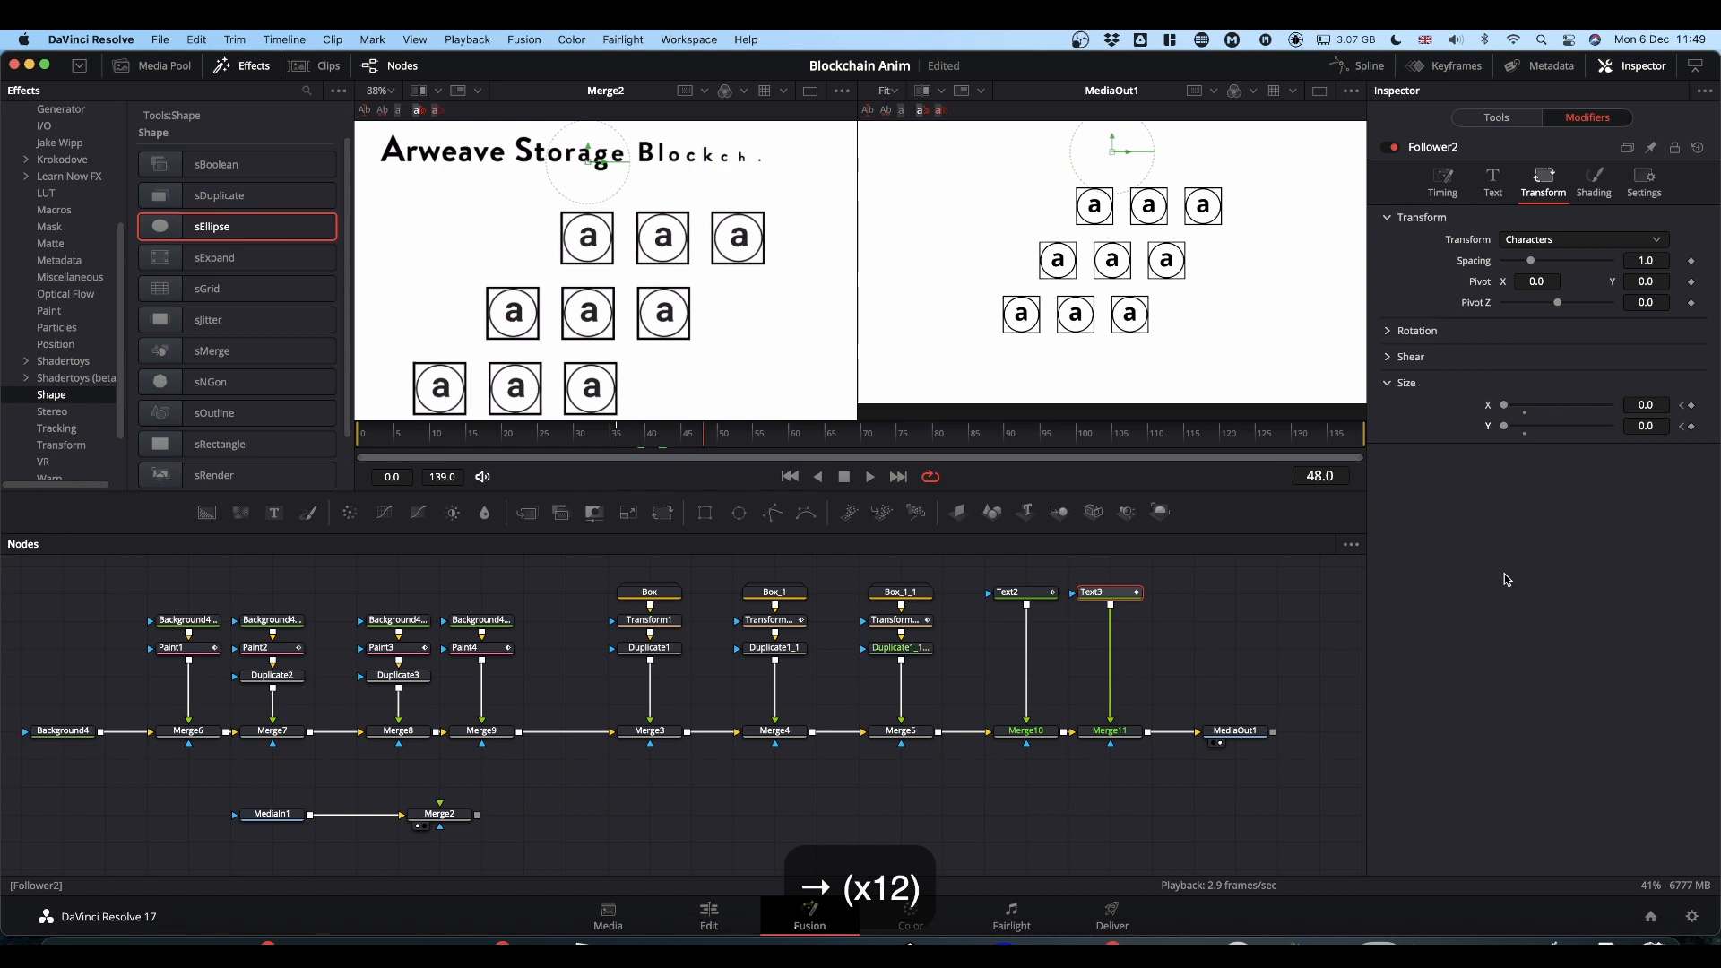
{"action": "key", "text": "Left"}
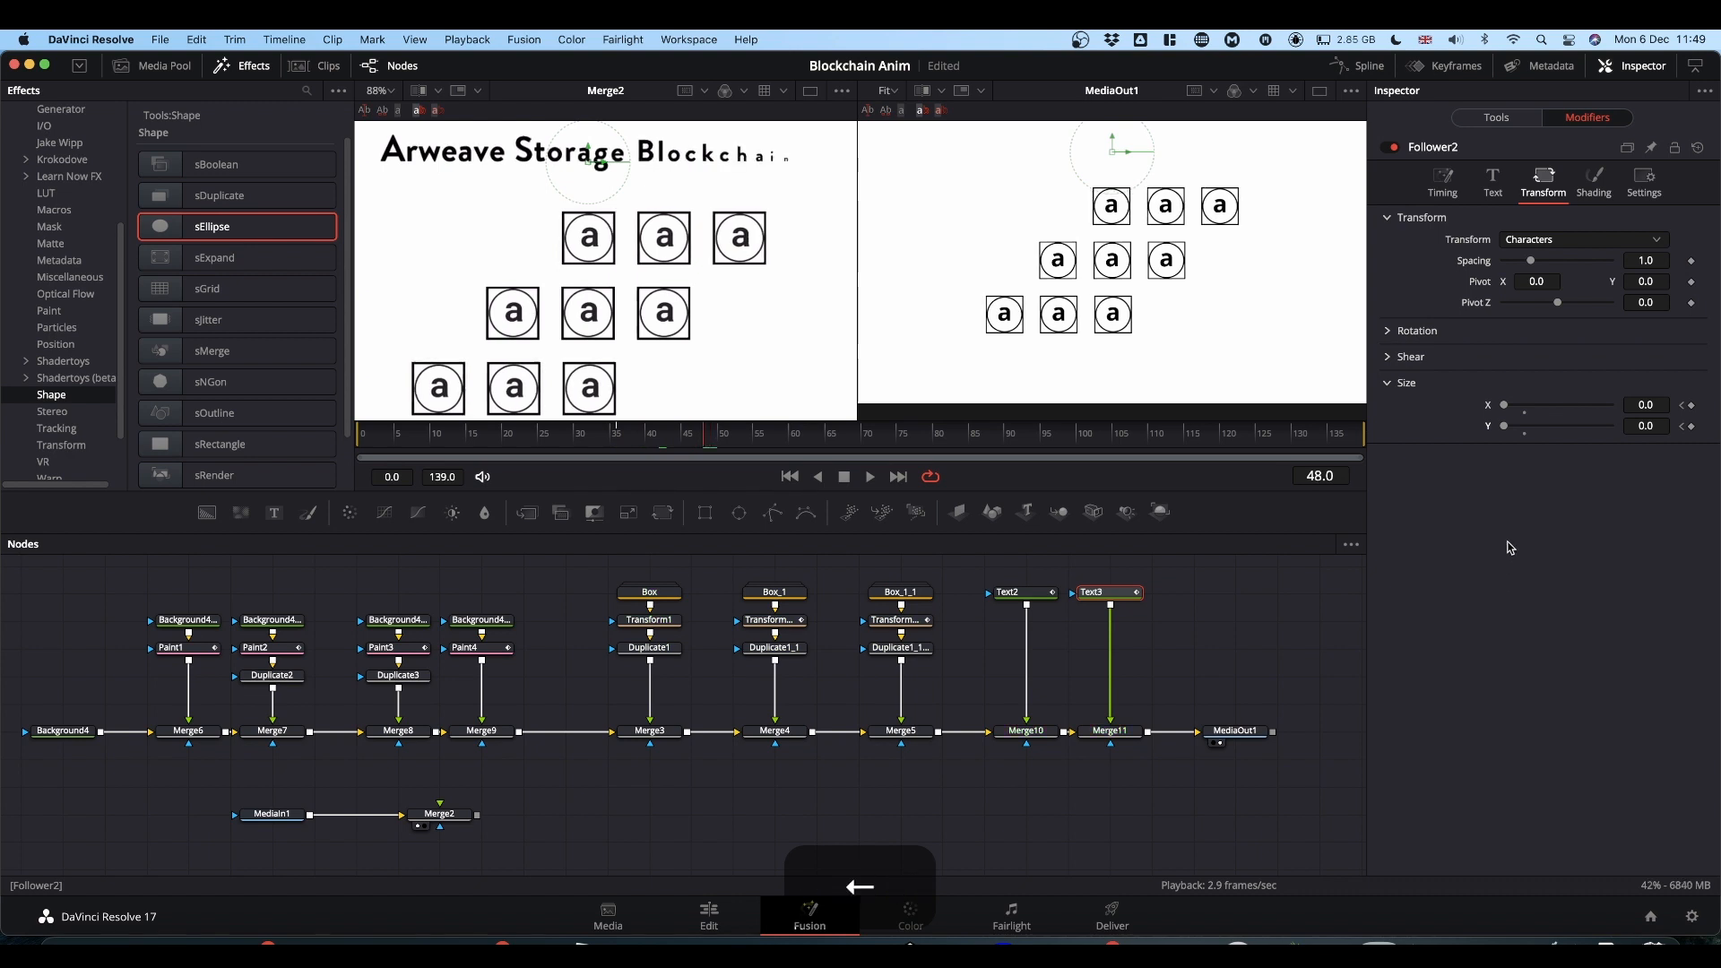
{"action": "left_click", "coordinate": [1524, 420]}
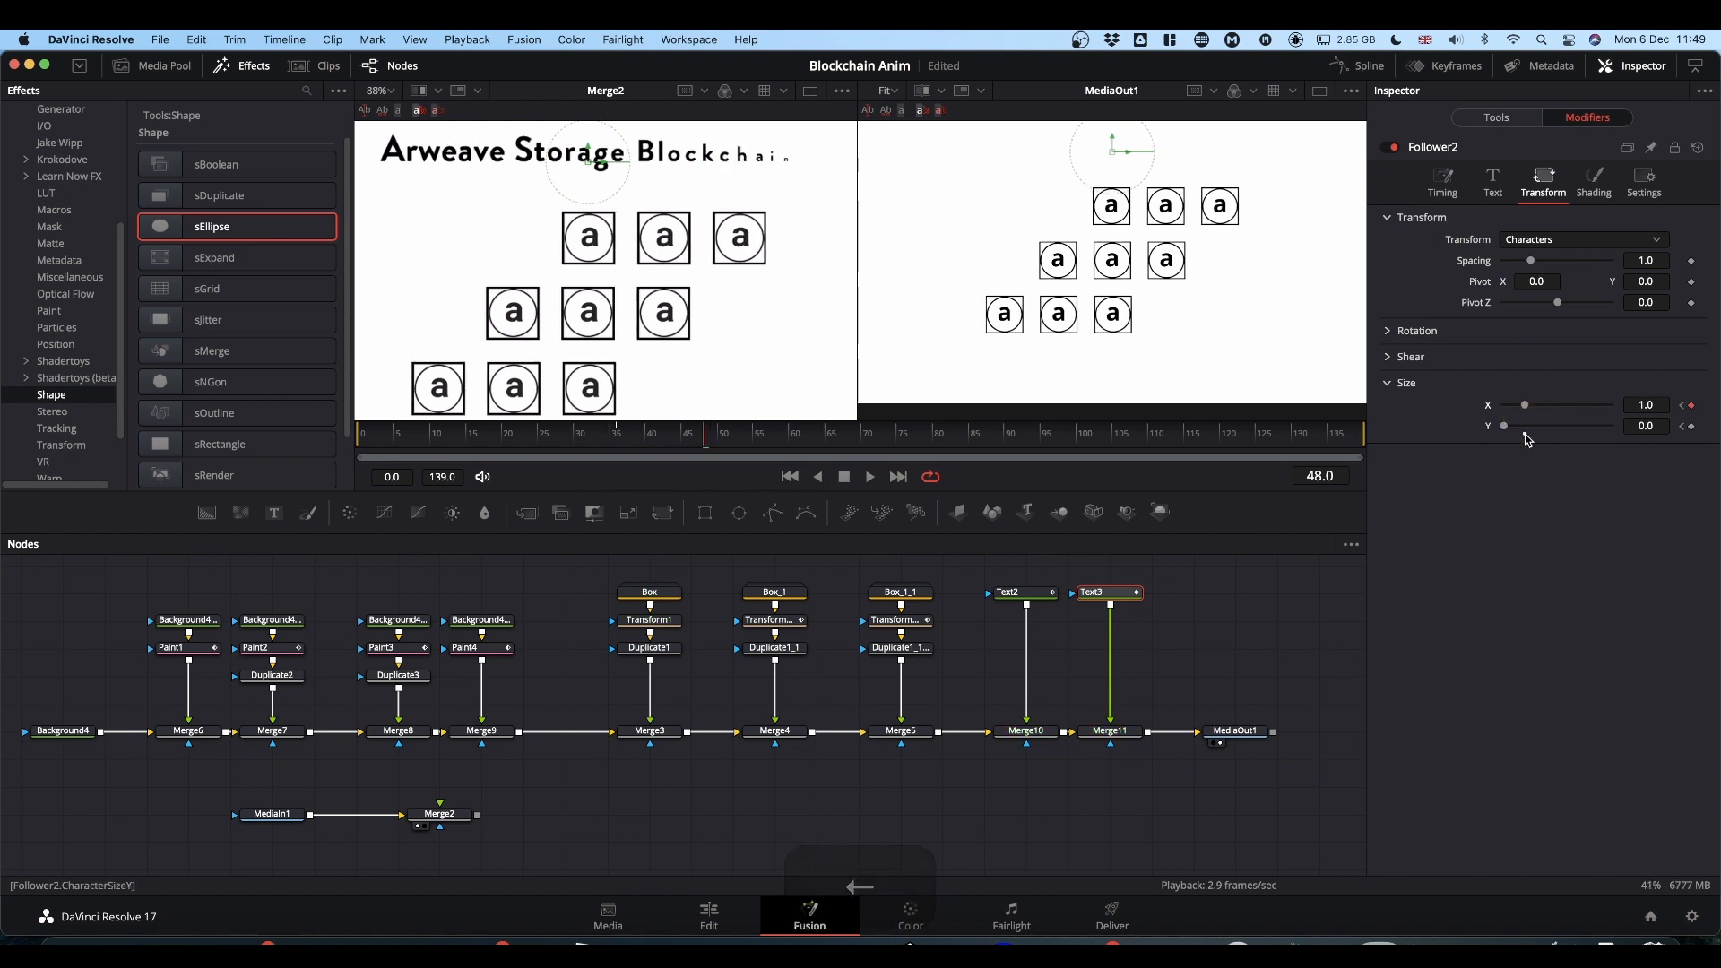
{"action": "key", "text": "space"}
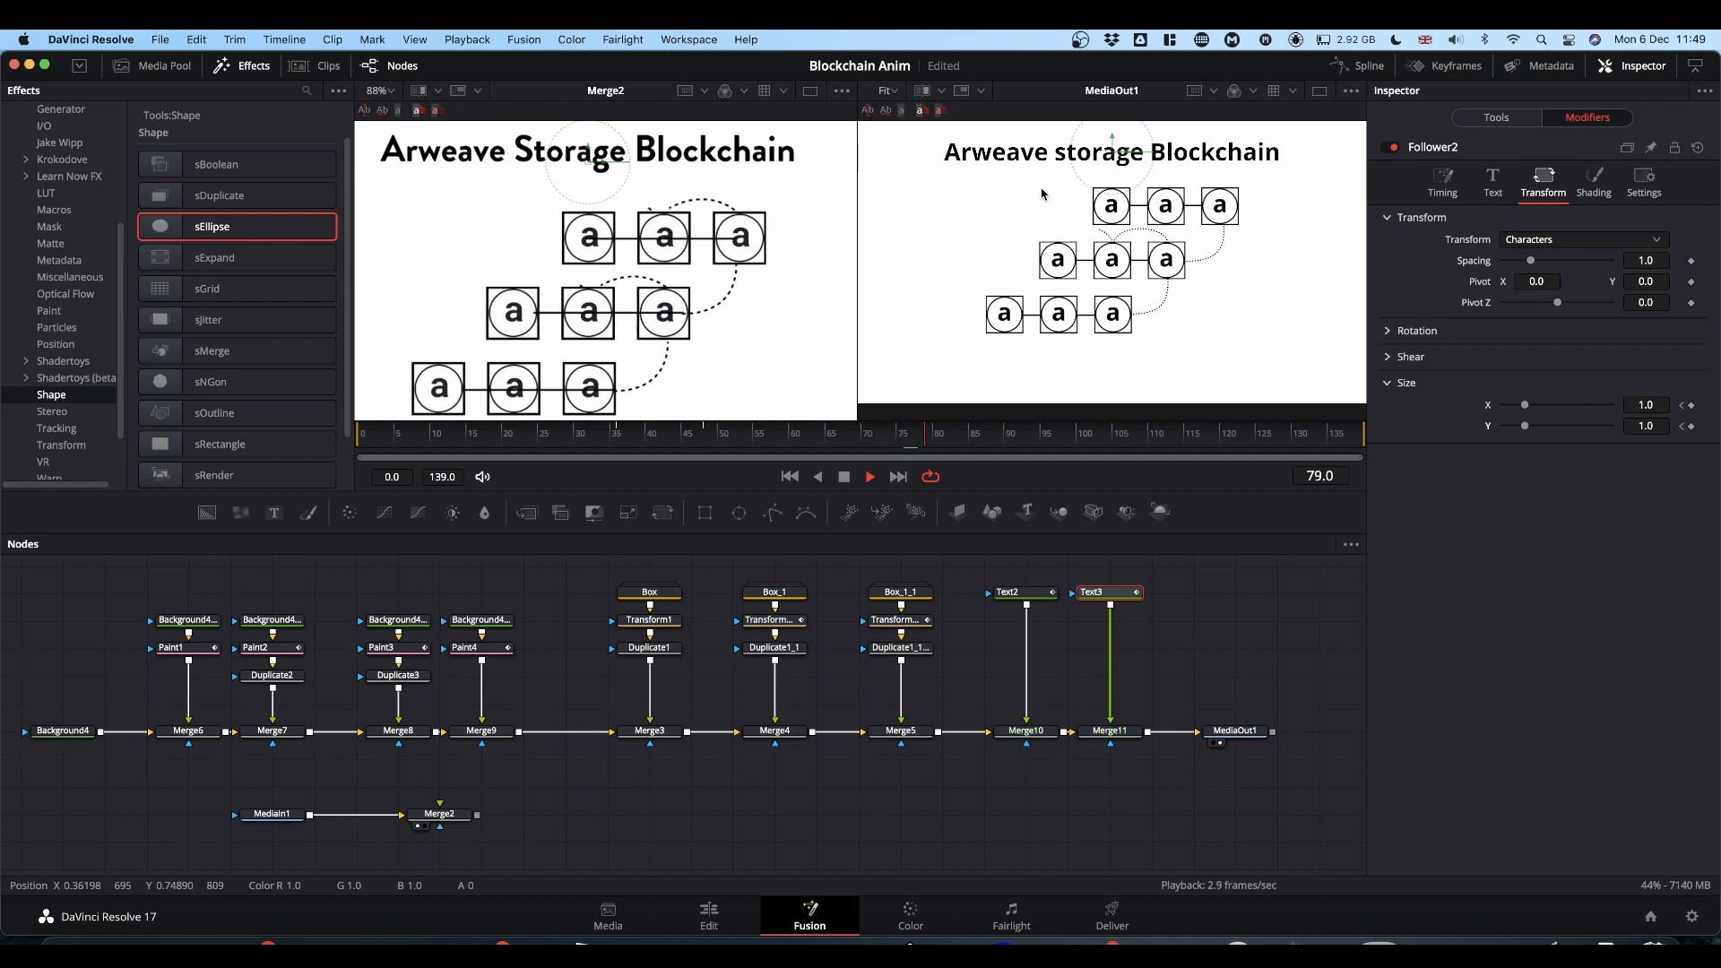
{"action": "key", "text": "space"}
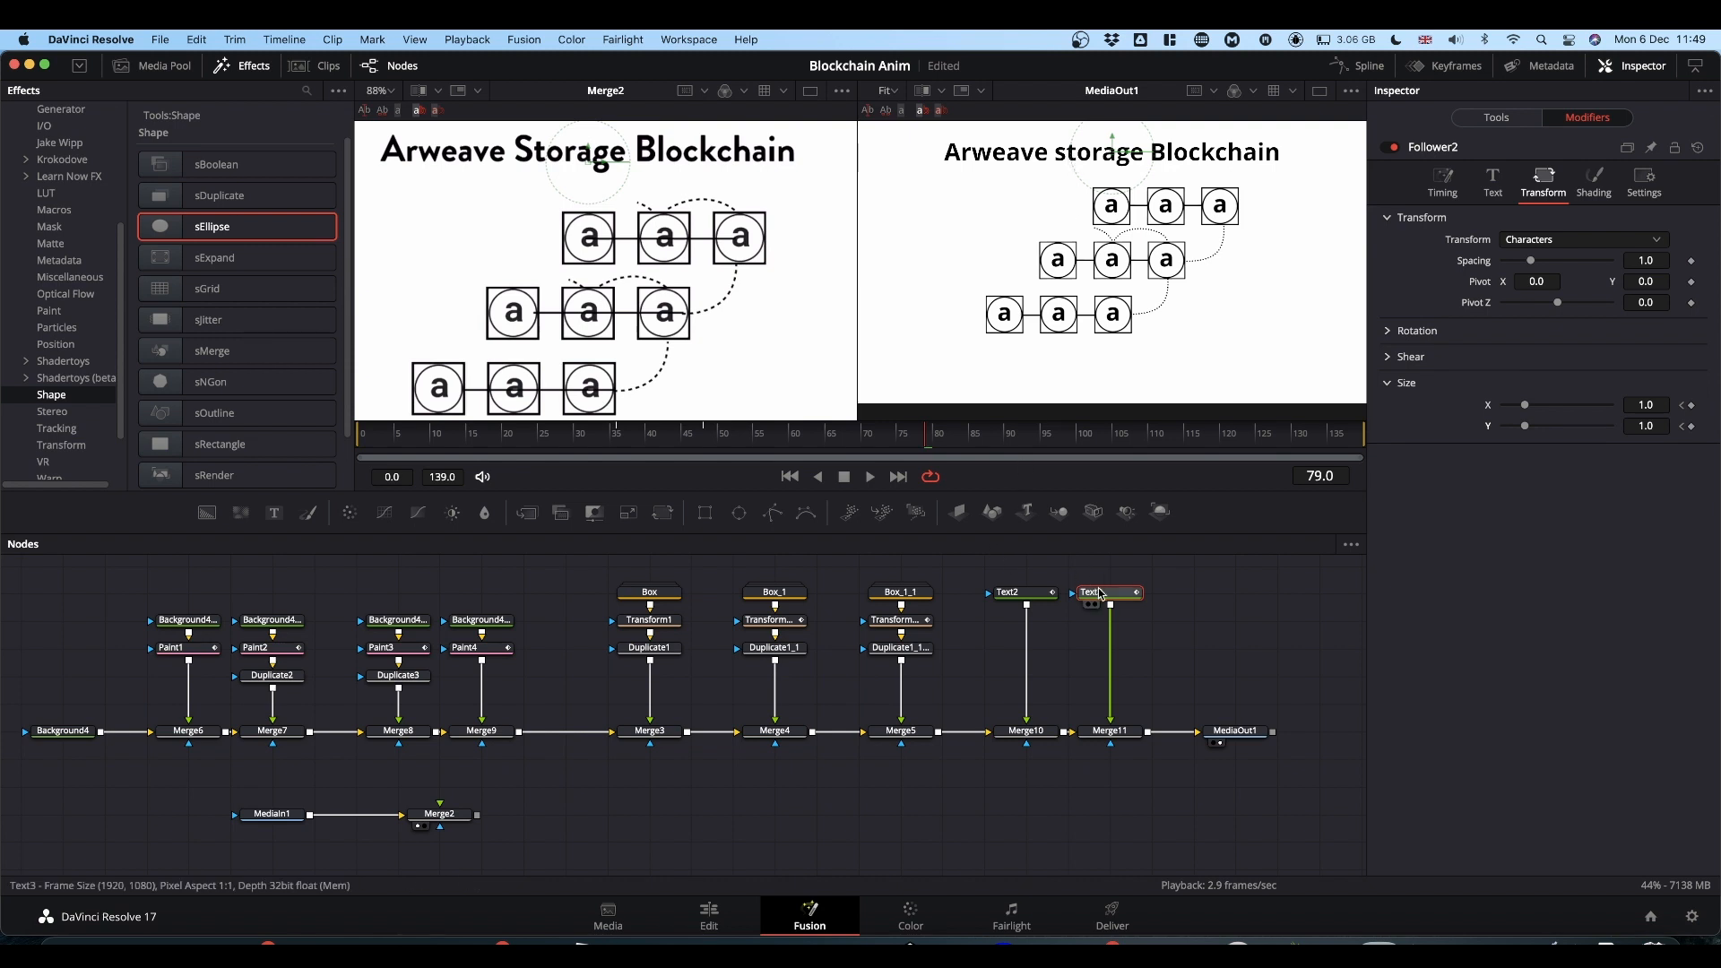
Capitalize the second word of Text3's title so it reads "Arweave Storage Blockchain".
{"action": "left_click", "coordinate": [1442, 183]}
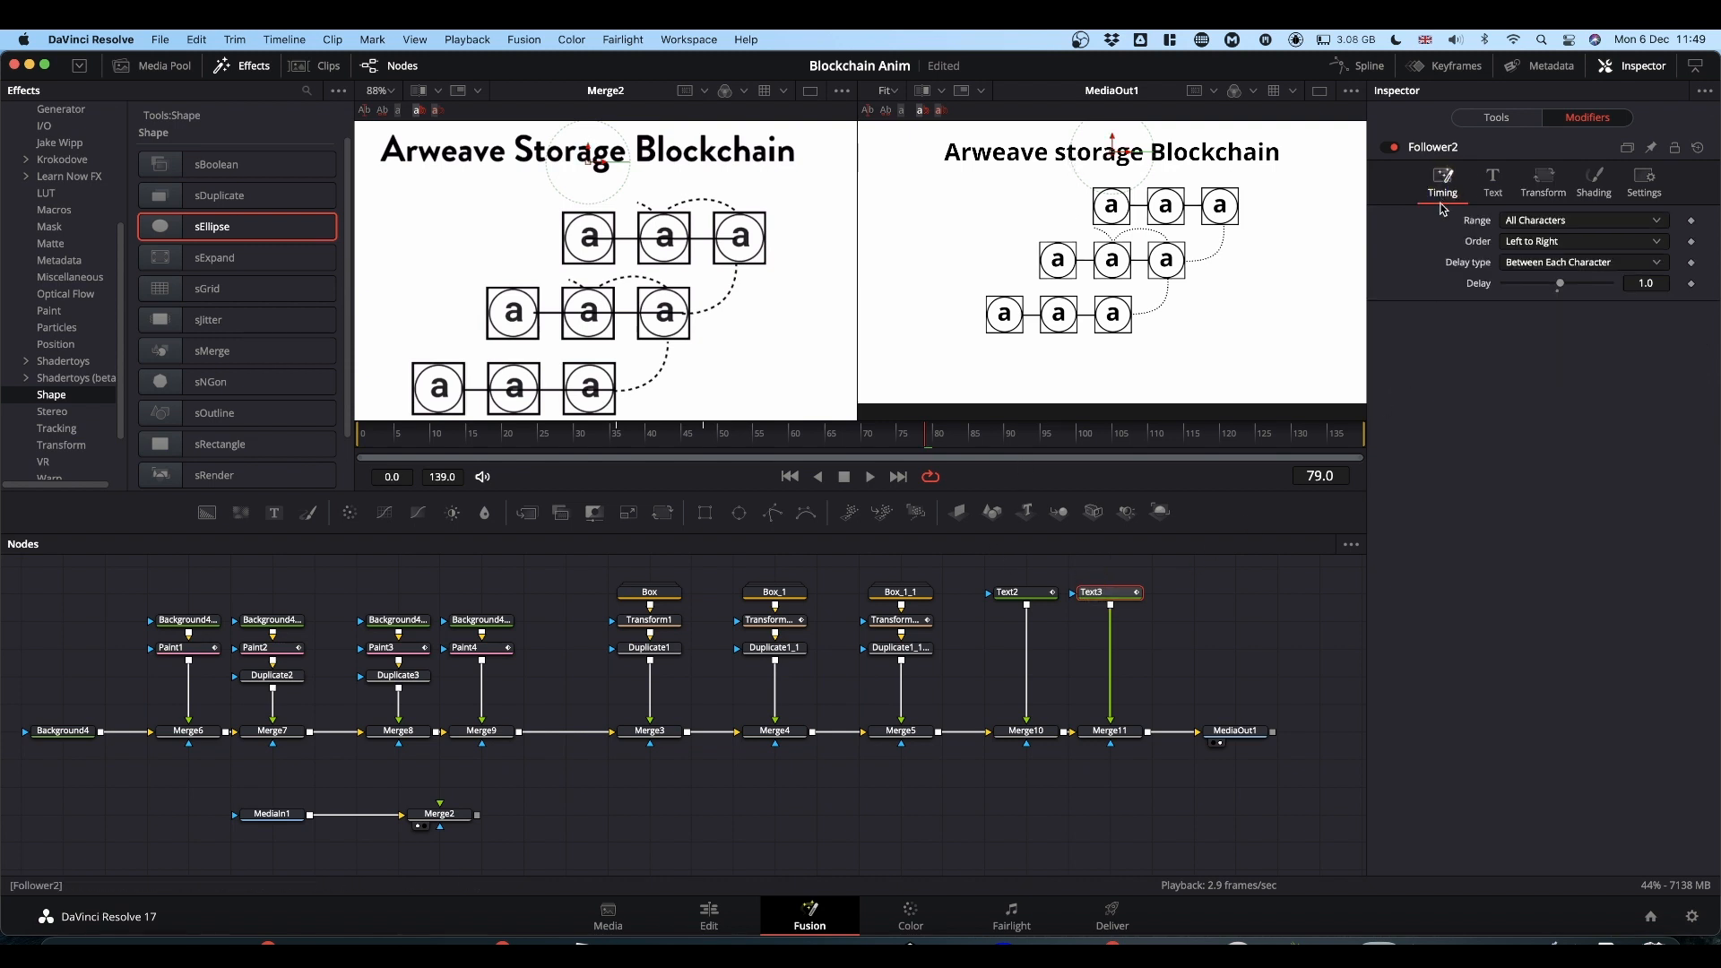
{"action": "left_click", "coordinate": [1495, 117]}
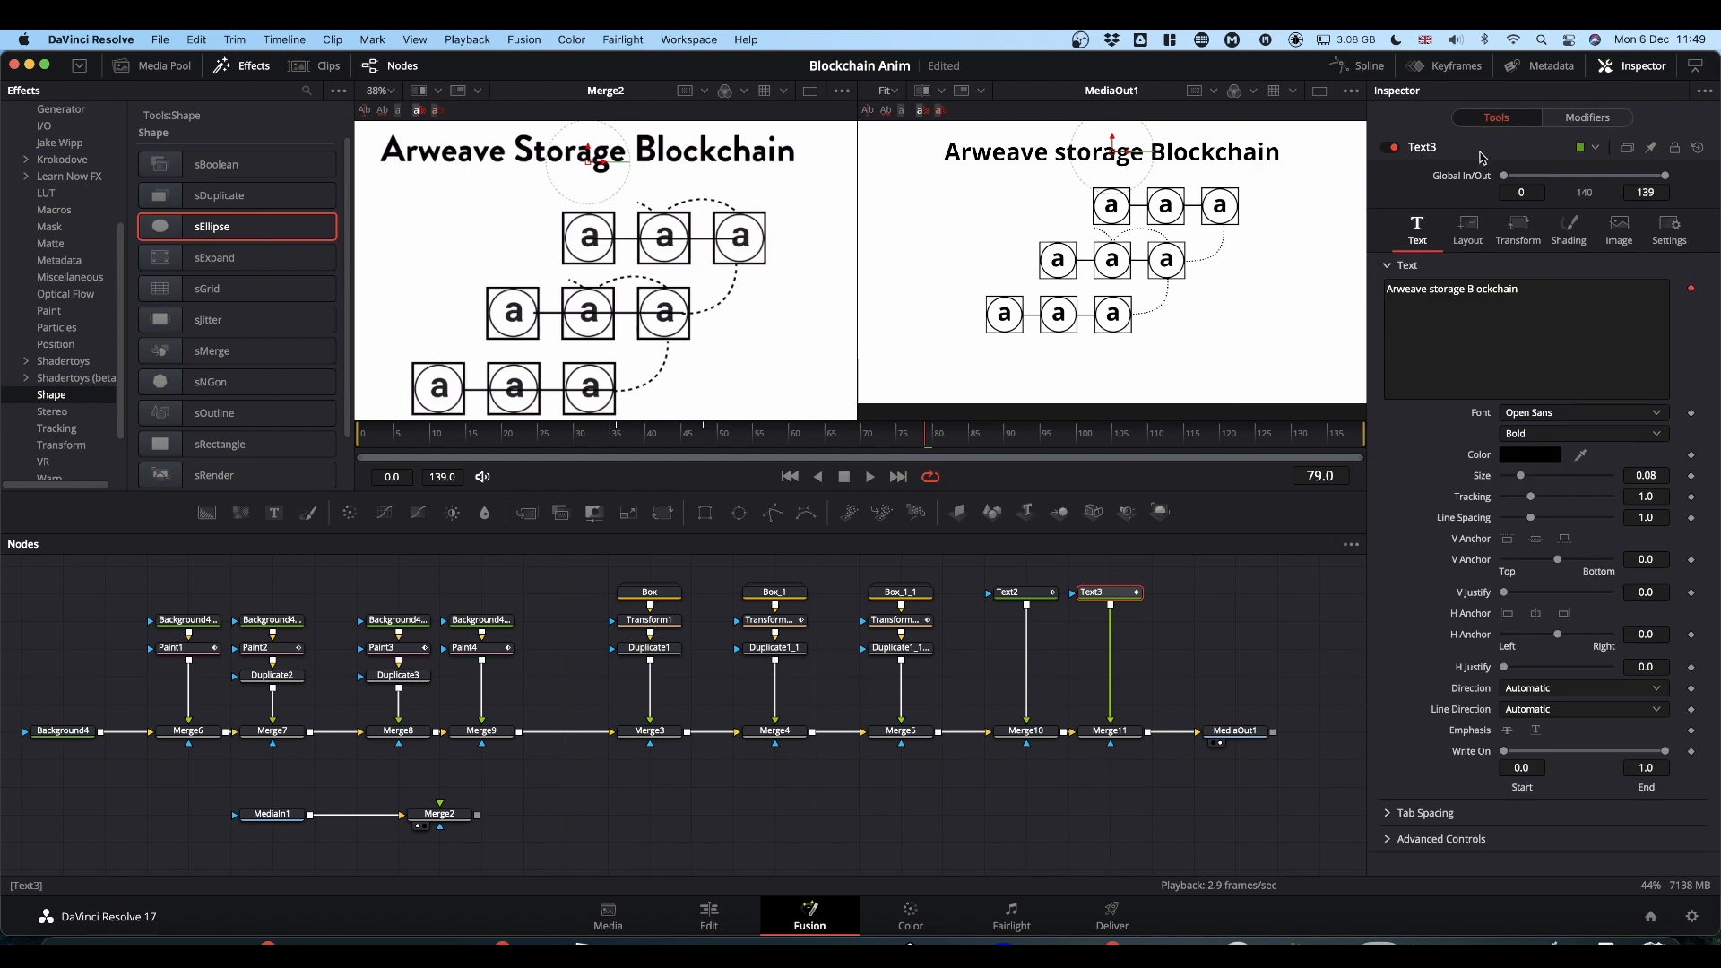
{"action": "left_click", "coordinate": [1433, 292]}
{"action": "key", "text": "BackSpace"}
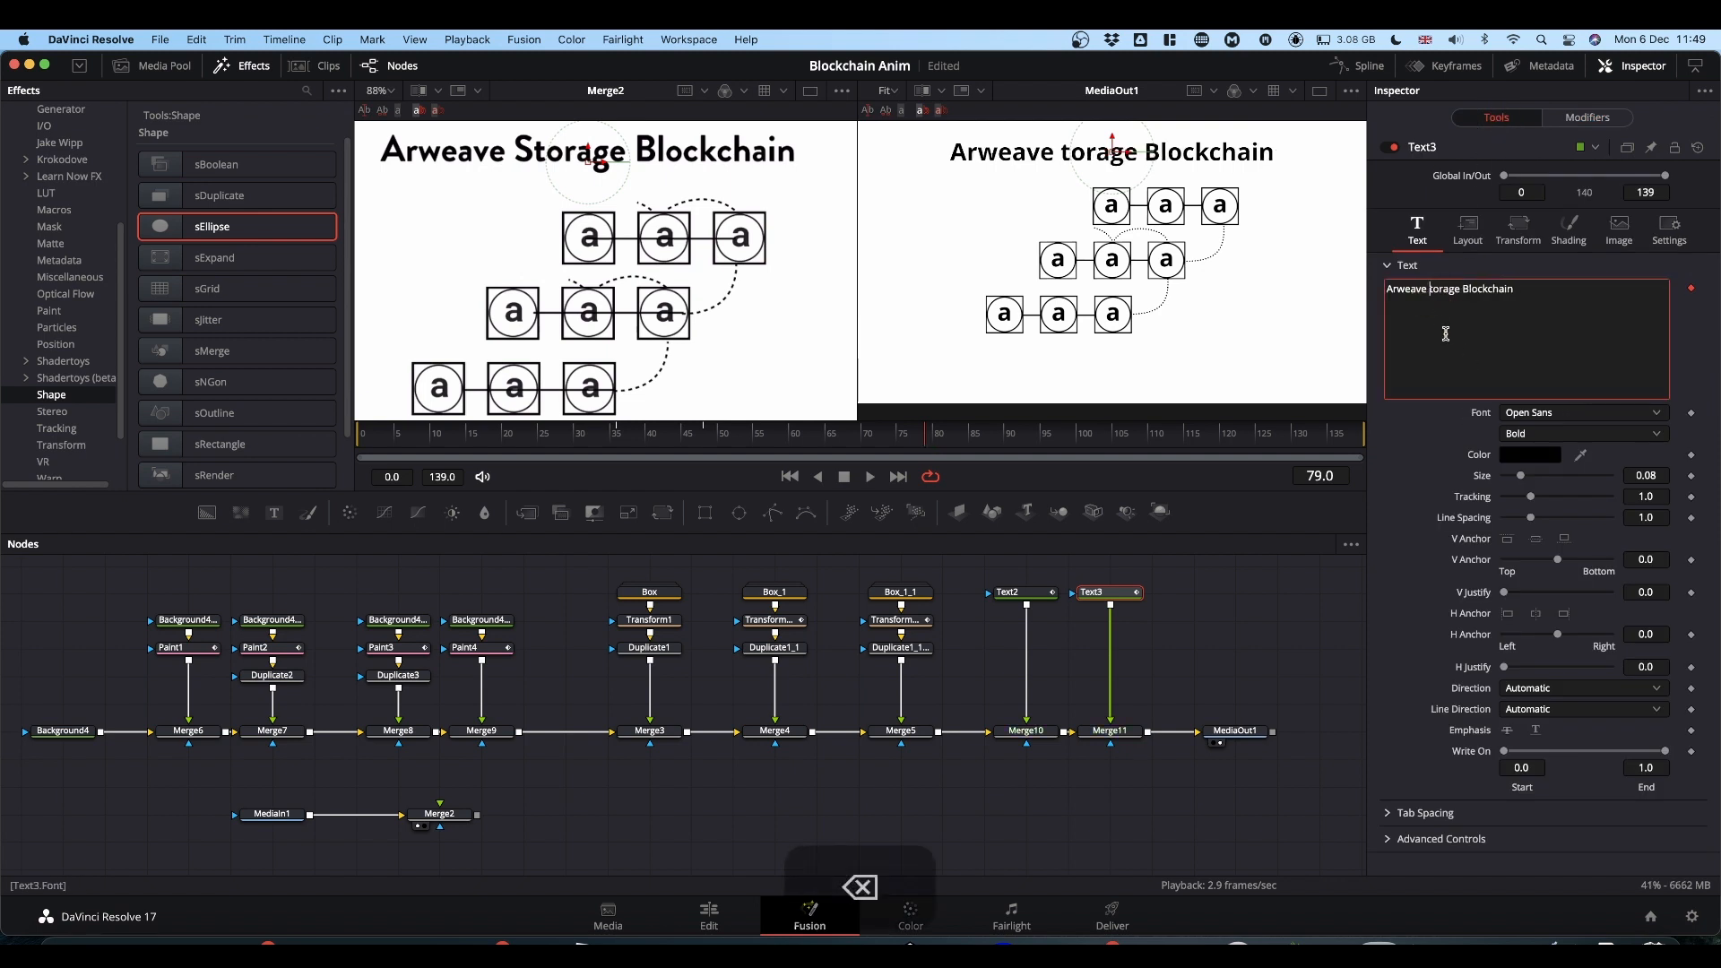
{"action": "type", "text": "S"}
Play the Fusion Composition clip from its start twice on the Edit page timeline to review the whole animation.
{"action": "left_click", "coordinate": [708, 916]}
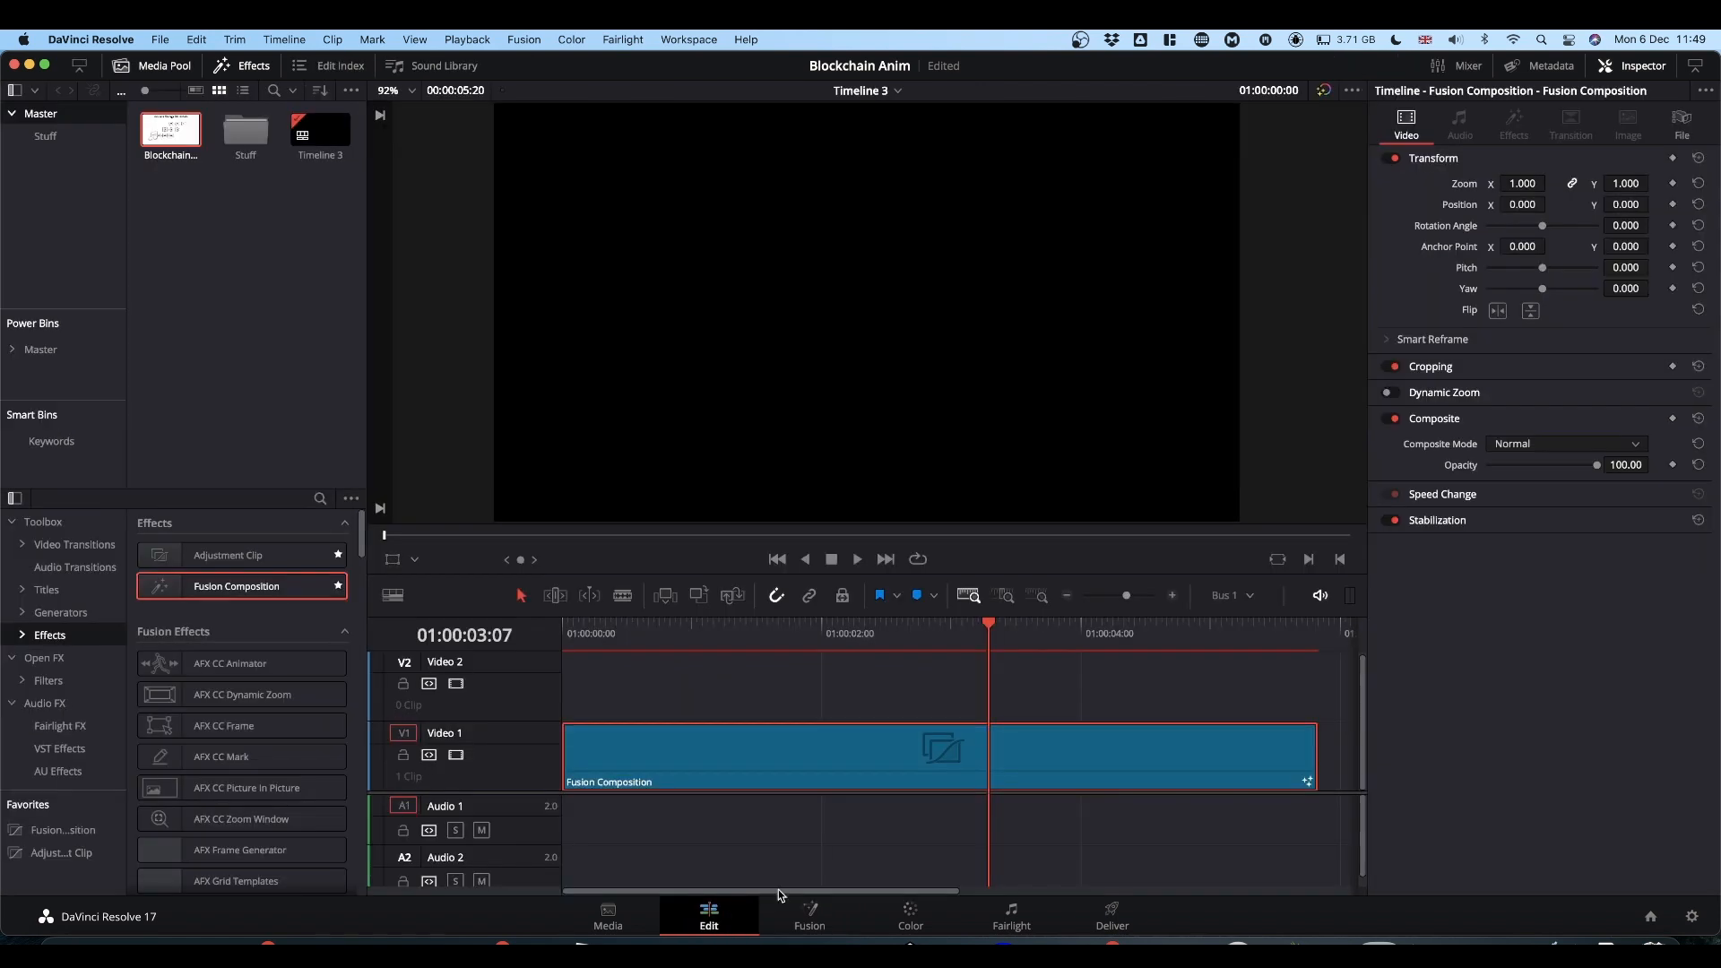
{"action": "left_click_drag", "start_coordinate": [990, 630], "coordinate": [516, 675]}
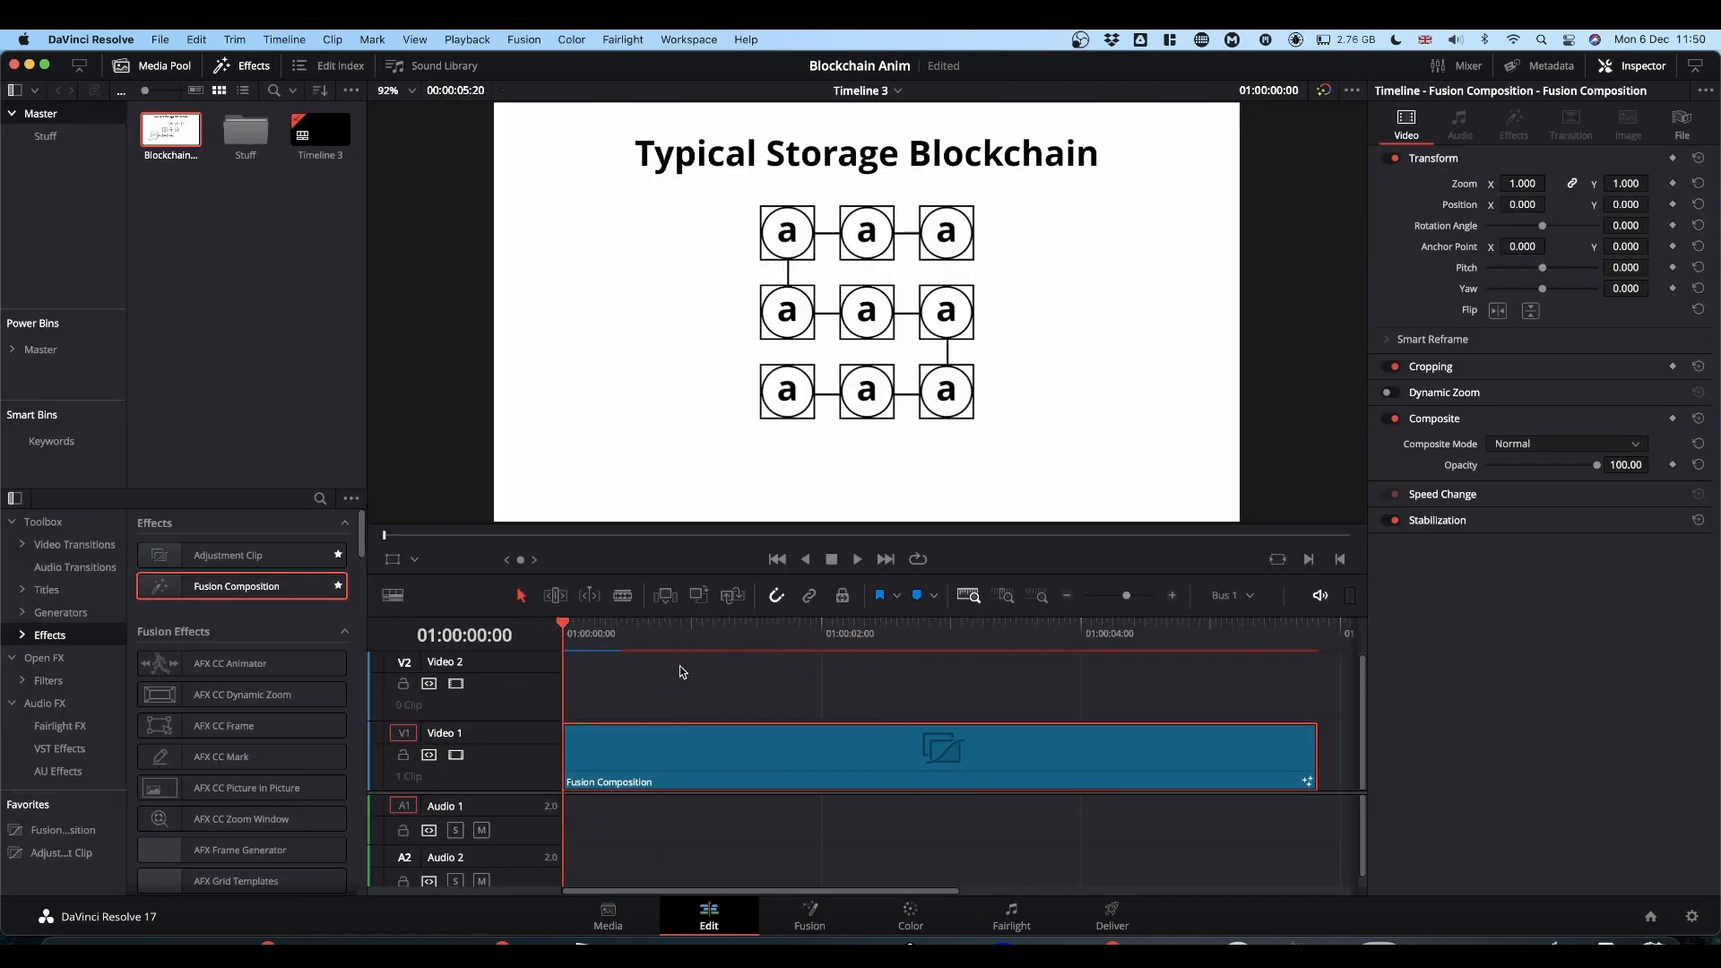
{"action": "key", "text": "space"}
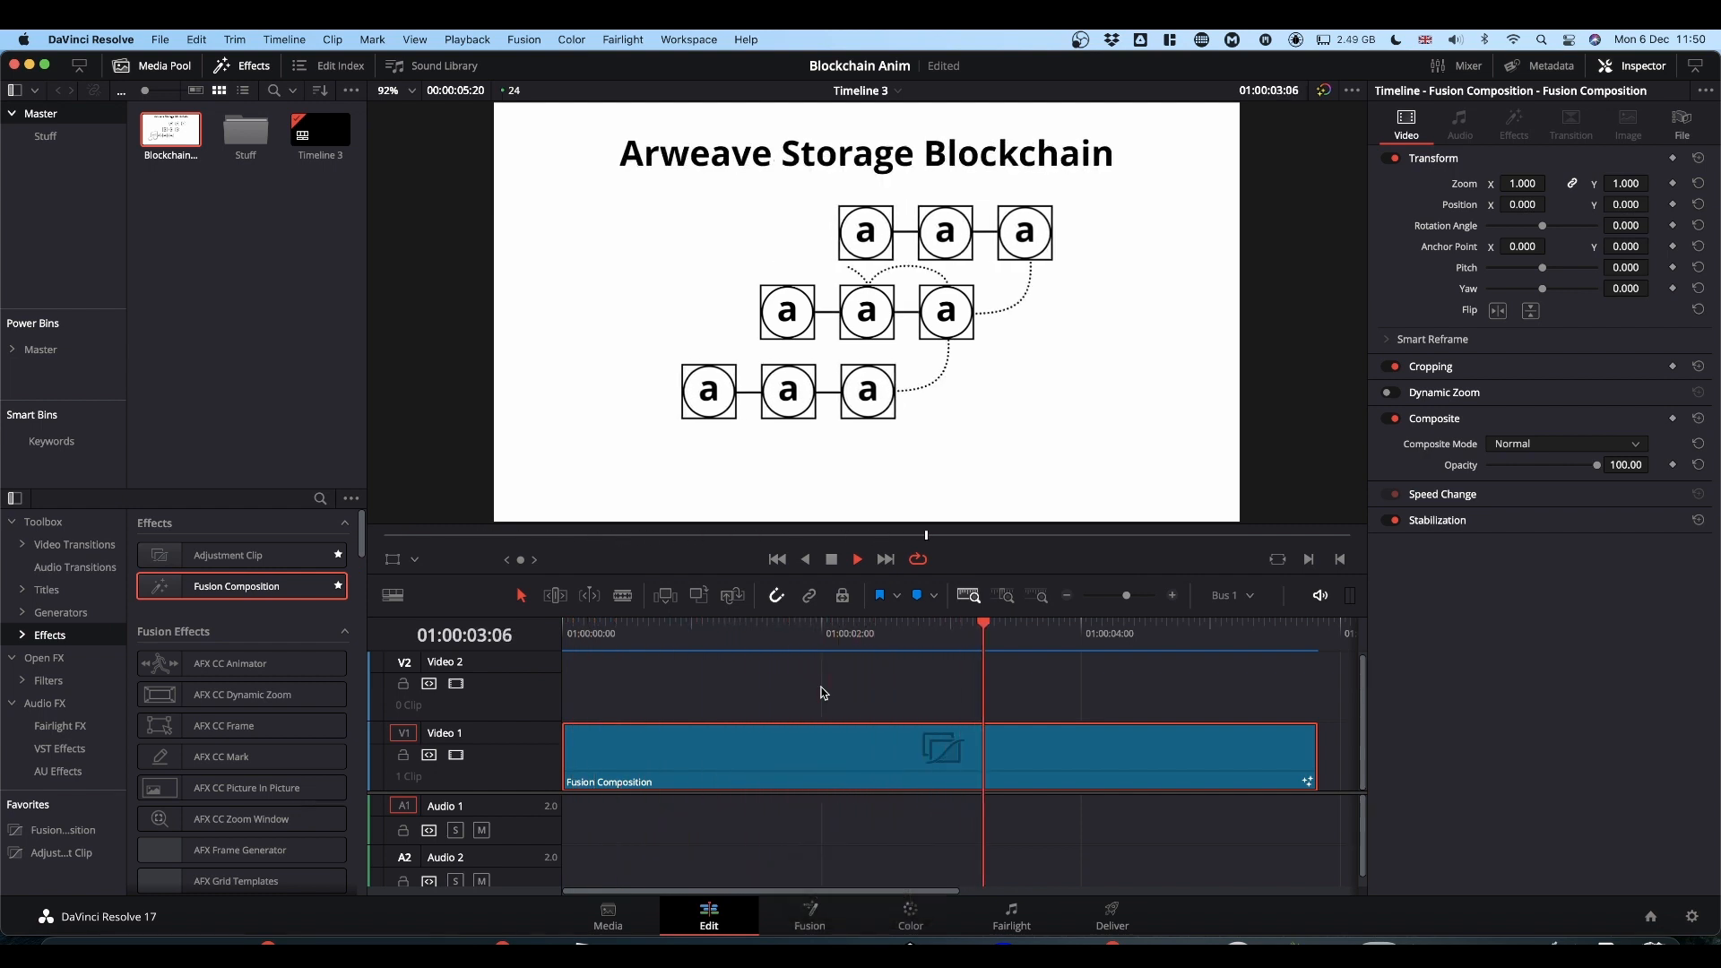
{"action": "key", "text": "space"}
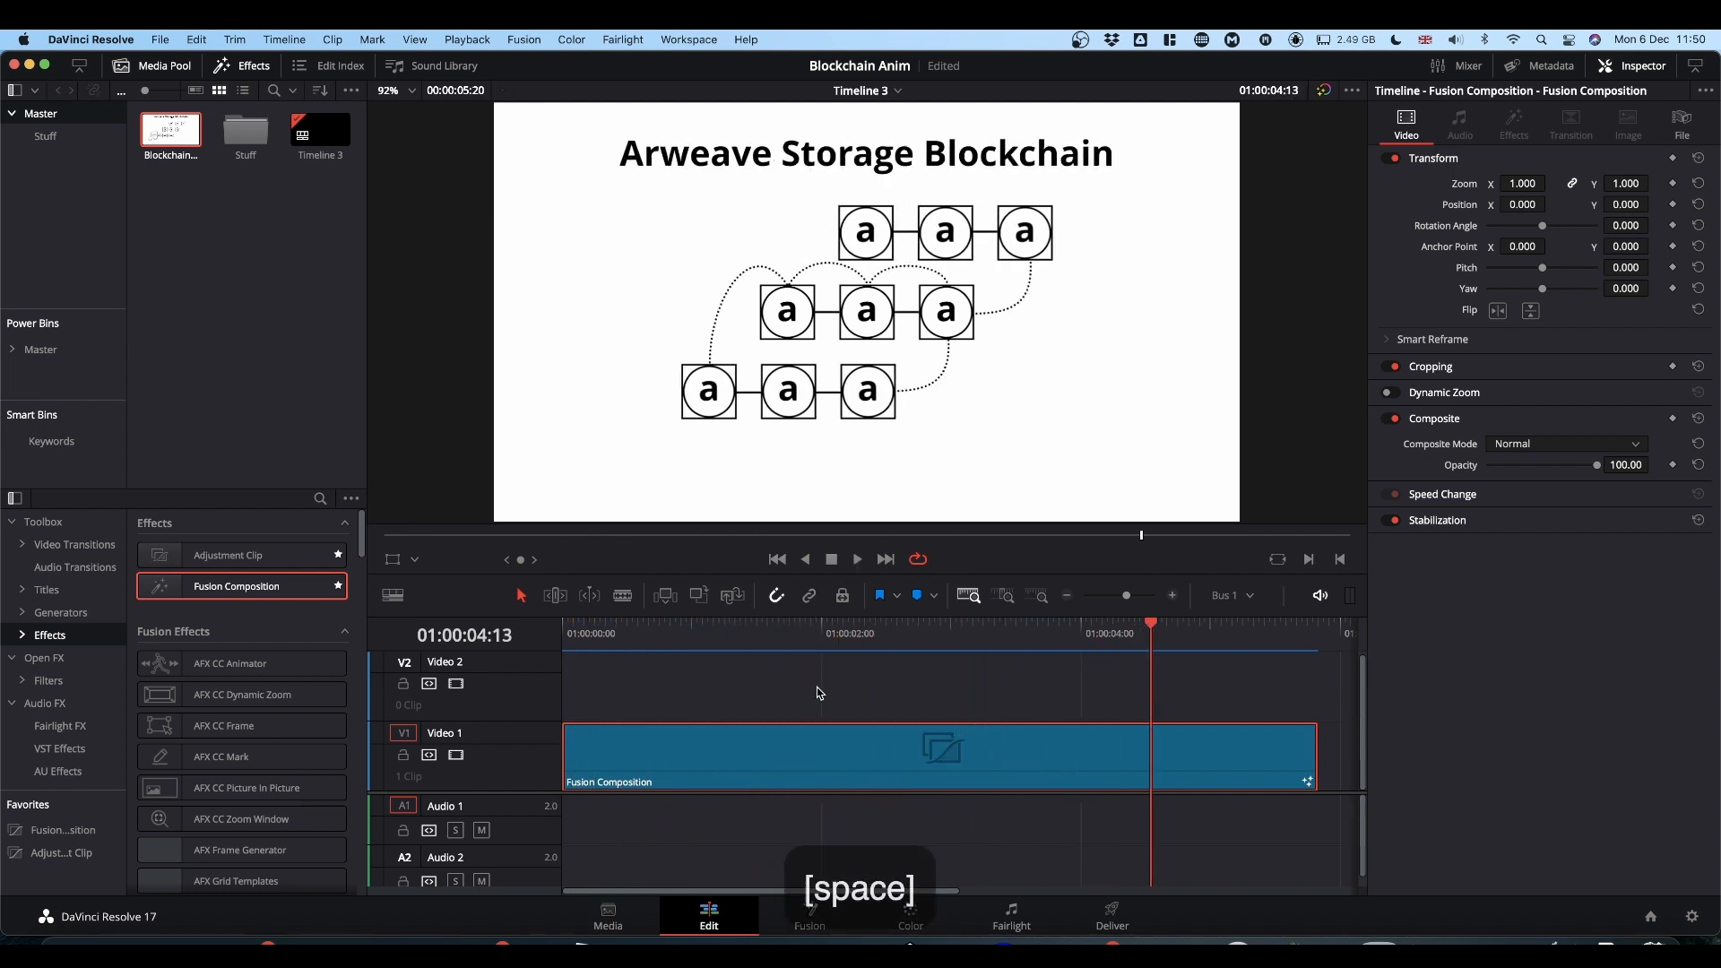
{"action": "left_click", "coordinate": [572, 637]}
{"action": "key", "text": "space"}
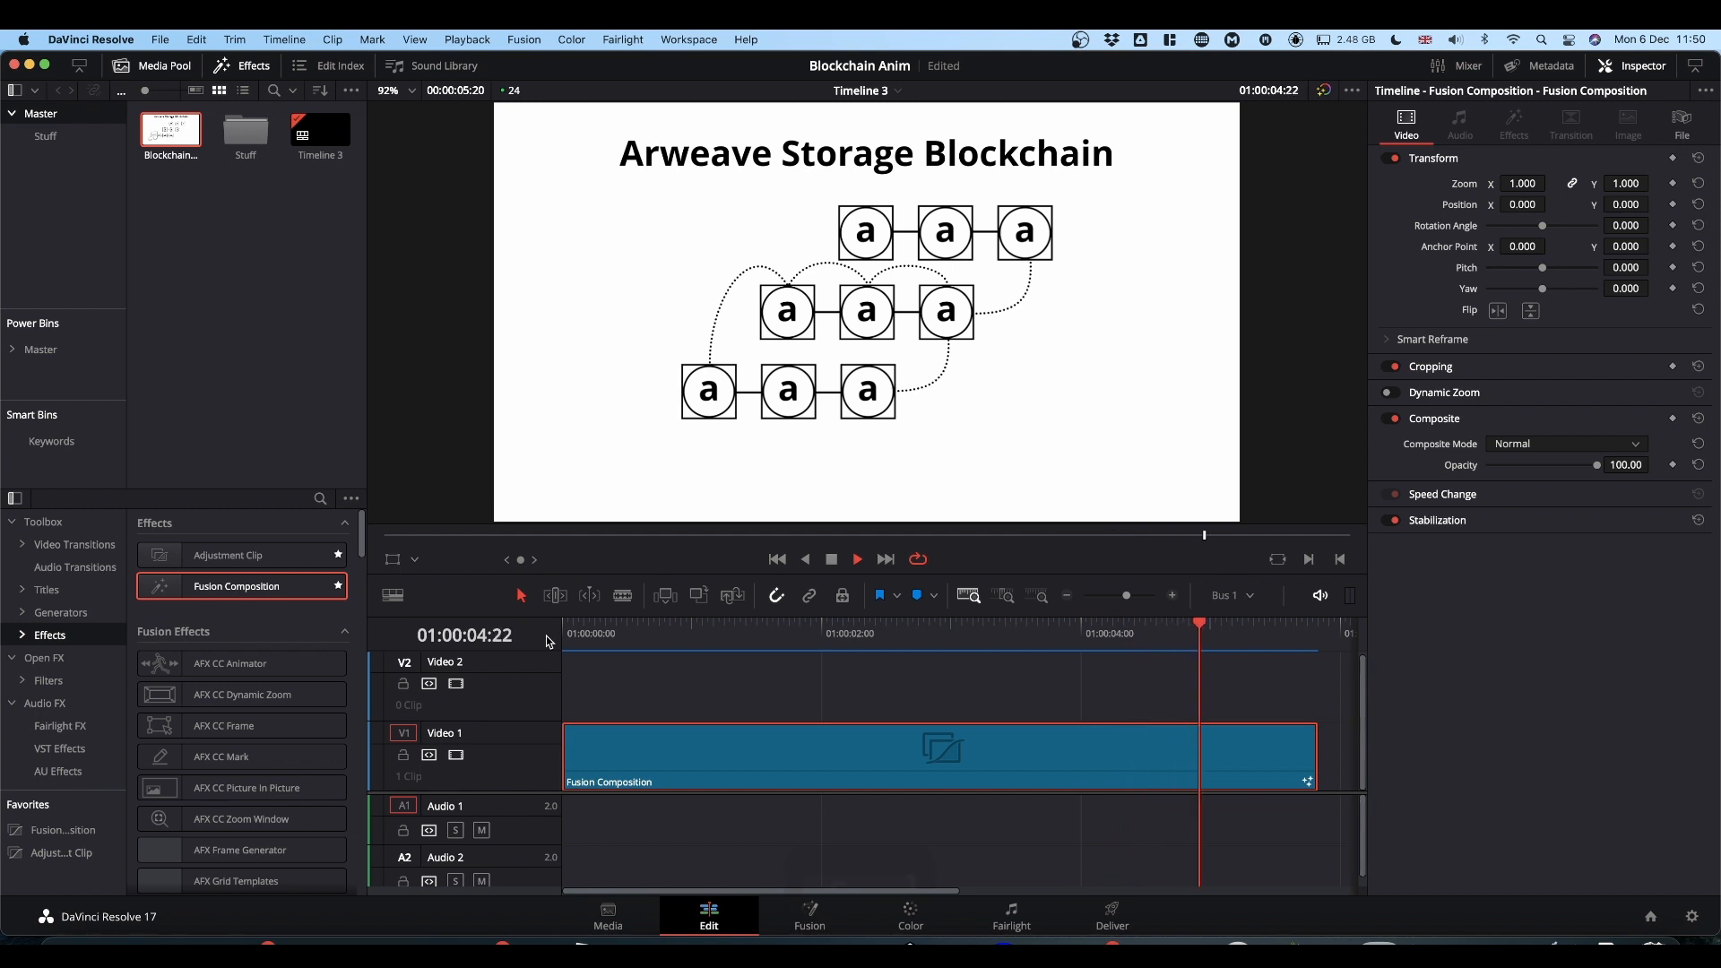
{"action": "key", "text": "space"}
Return to the Fusion page and insert a Duplicate node between Paint4 and Merge9.
{"action": "key", "text": "shift+5"}
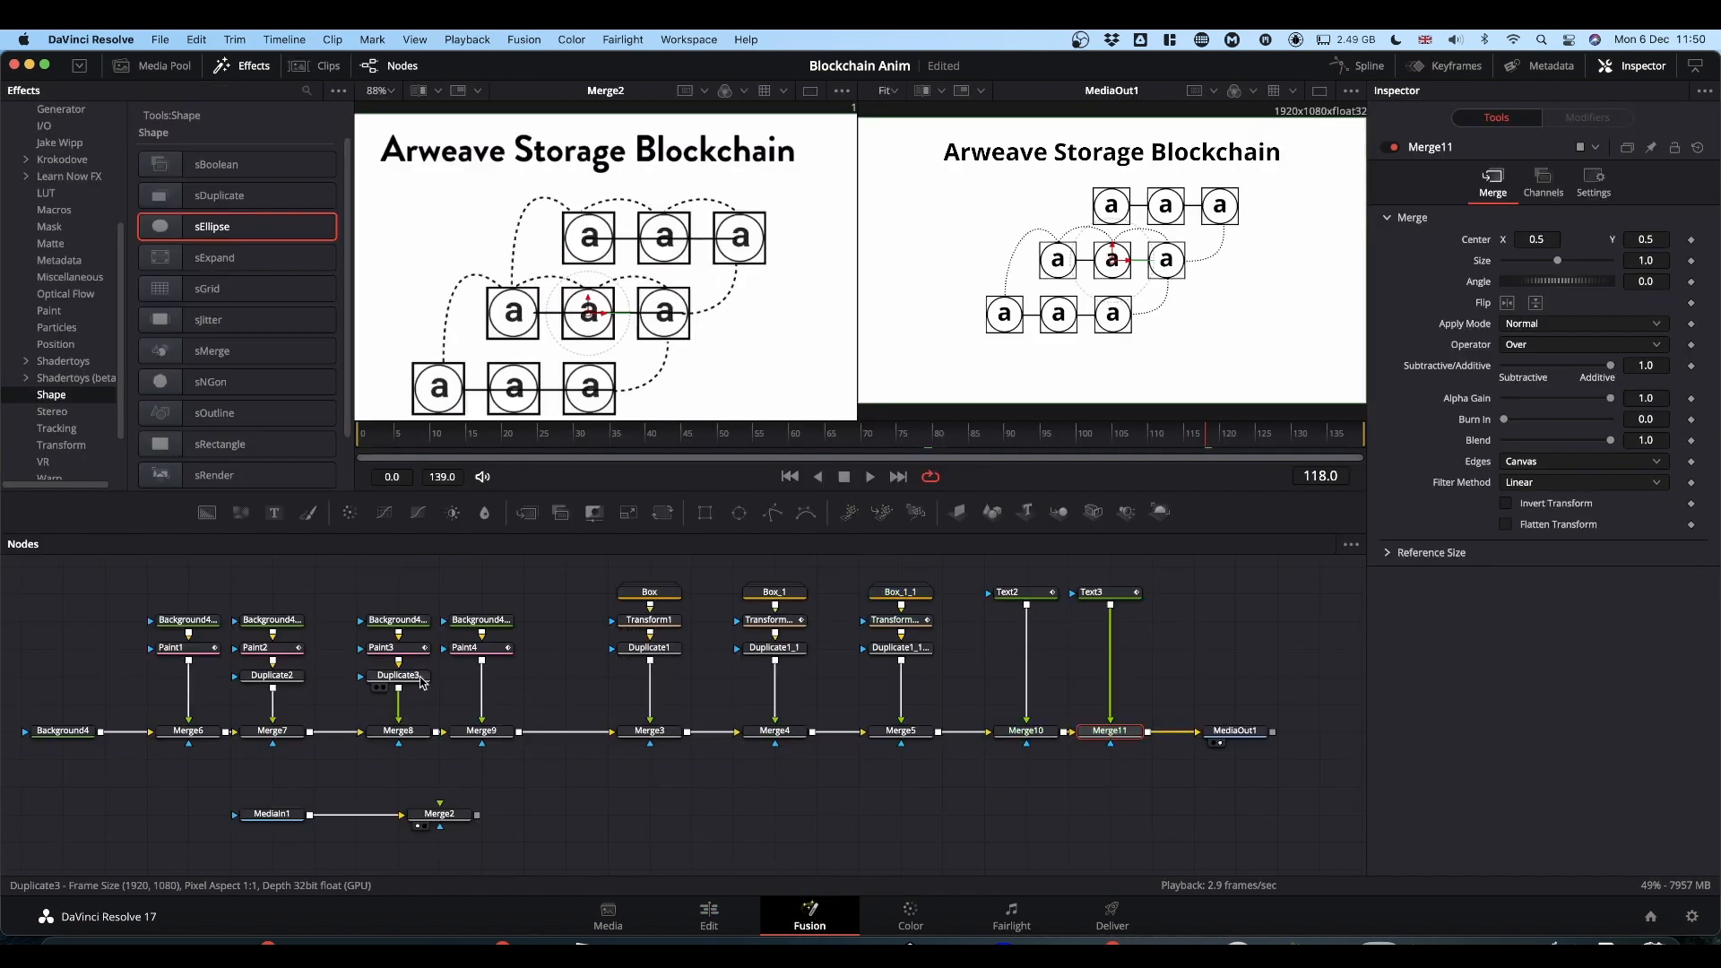
{"action": "left_click", "coordinate": [481, 647]}
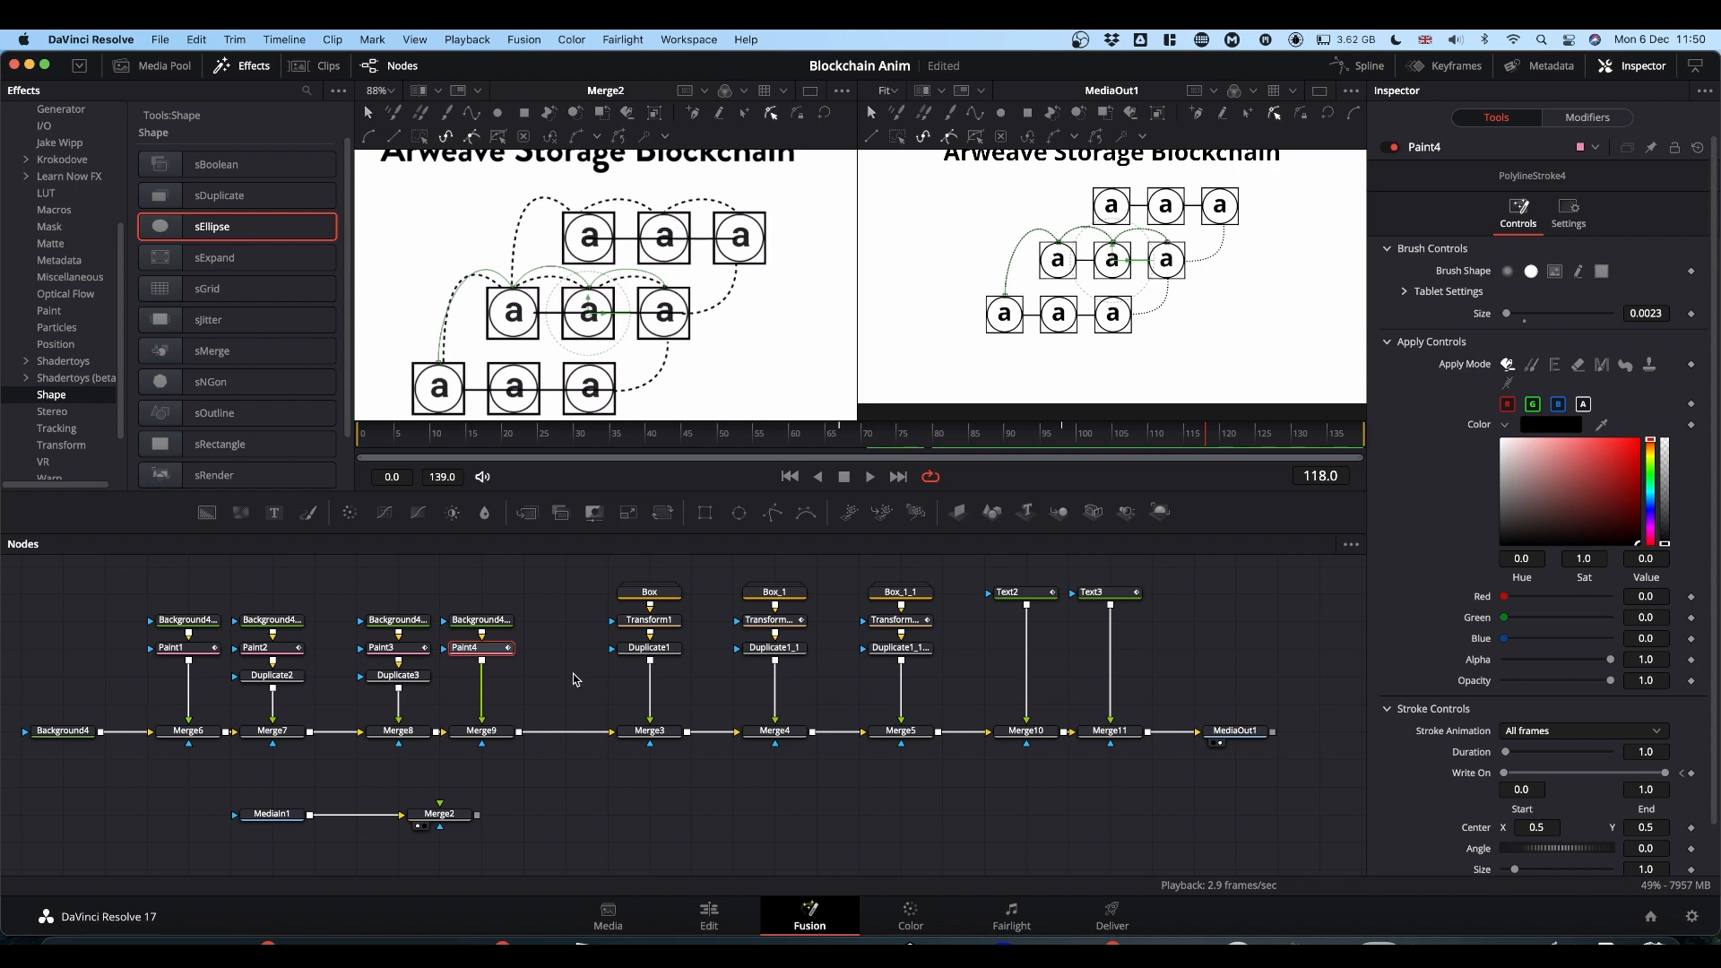
{"action": "key", "text": "shift+space"}
{"action": "type", "text": "dupl"}
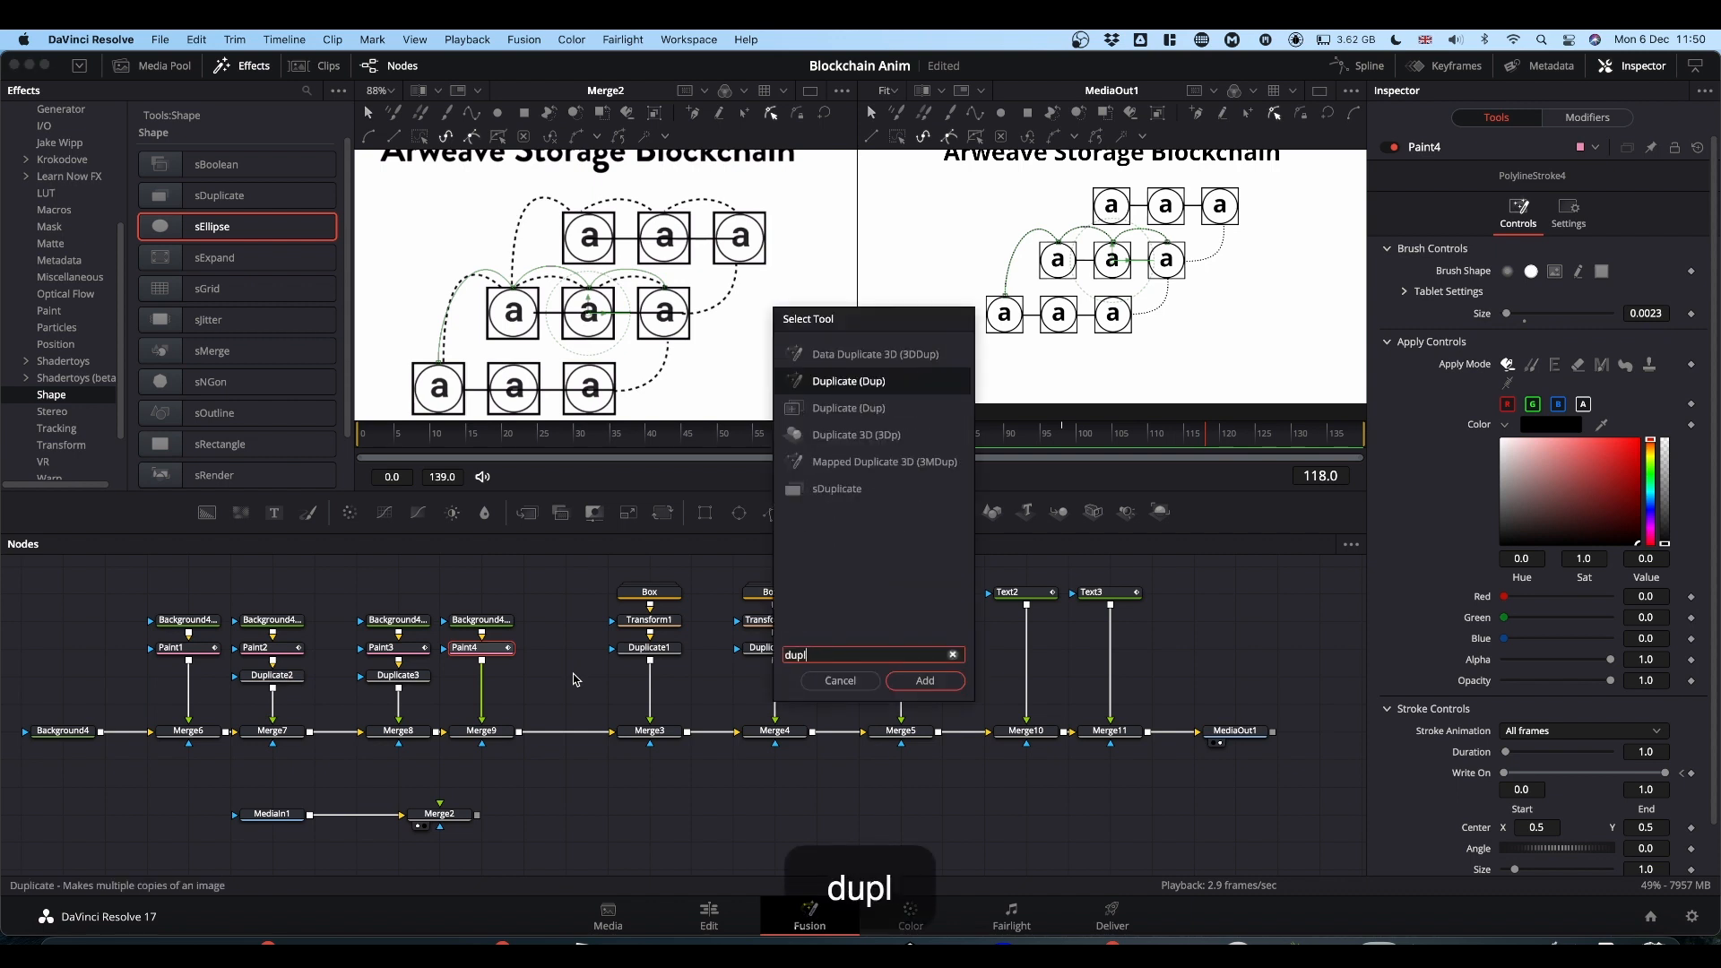
{"action": "key", "text": "Down"}
{"action": "key", "text": "Return"}
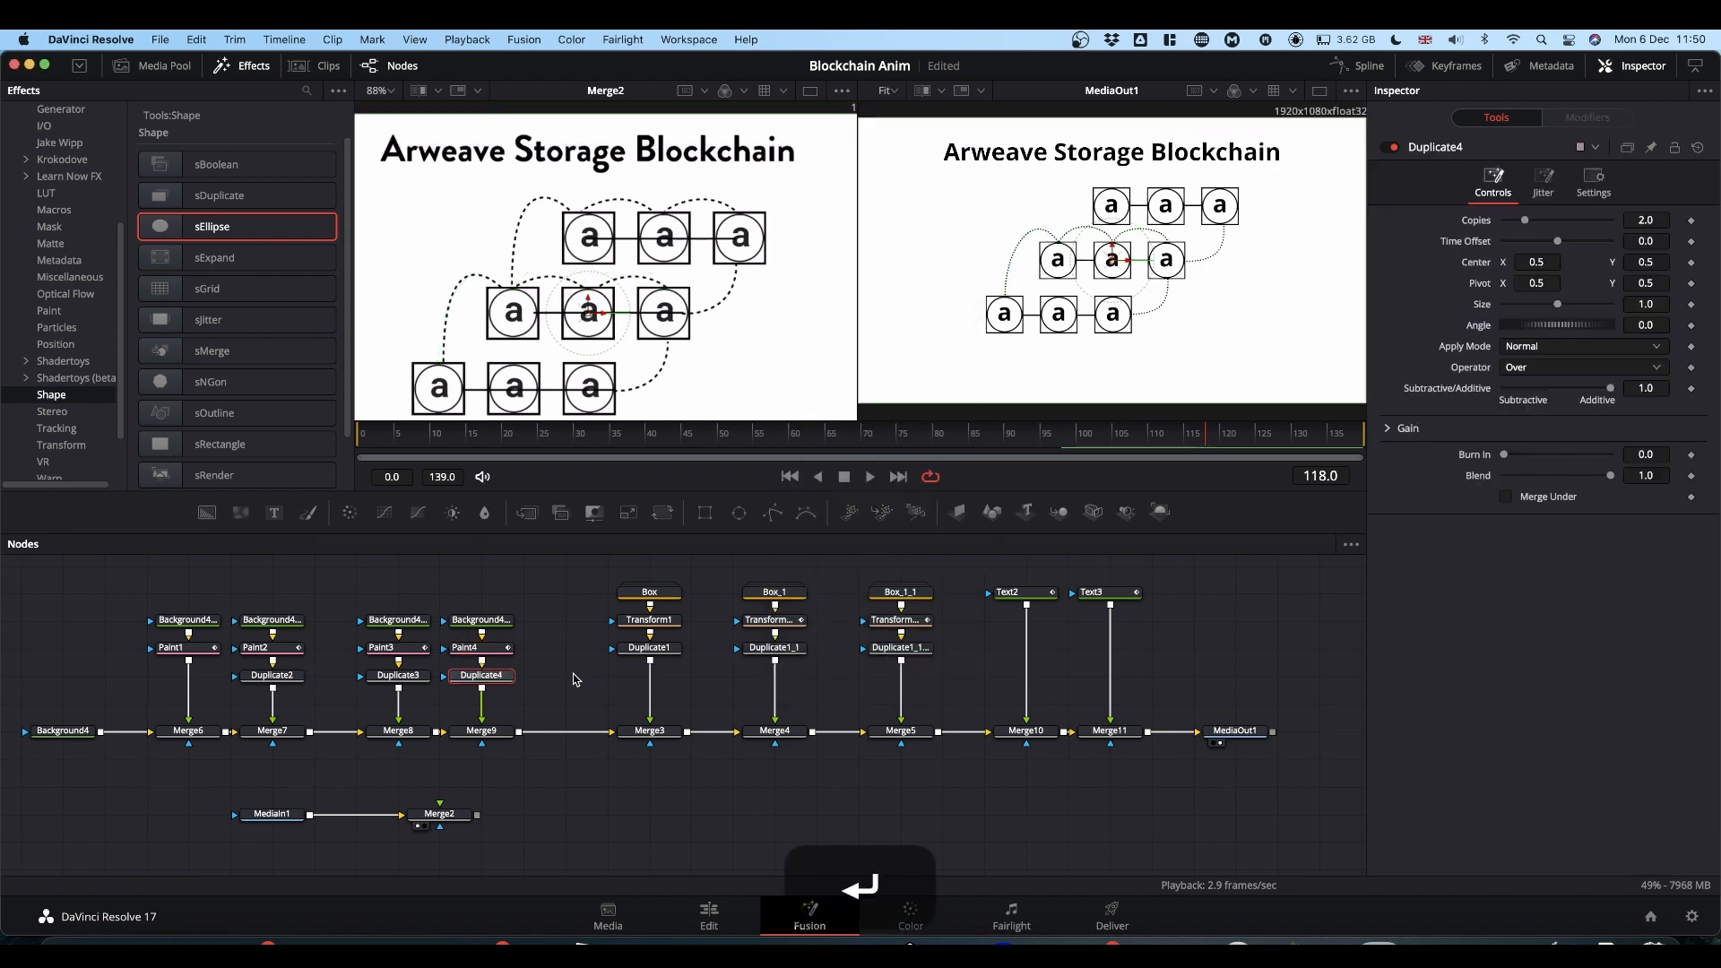